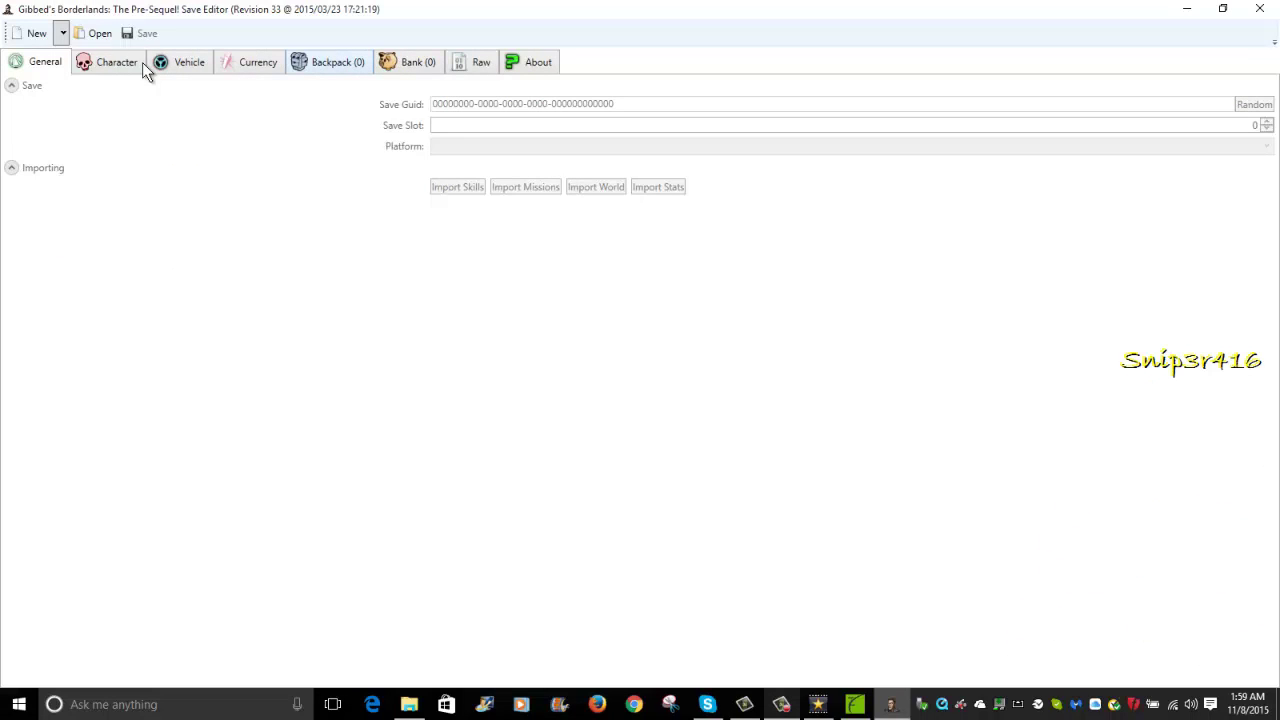
Open the Baroness character's save file and look through the editor's sections, ending on the character details.
key("ctrl+o")
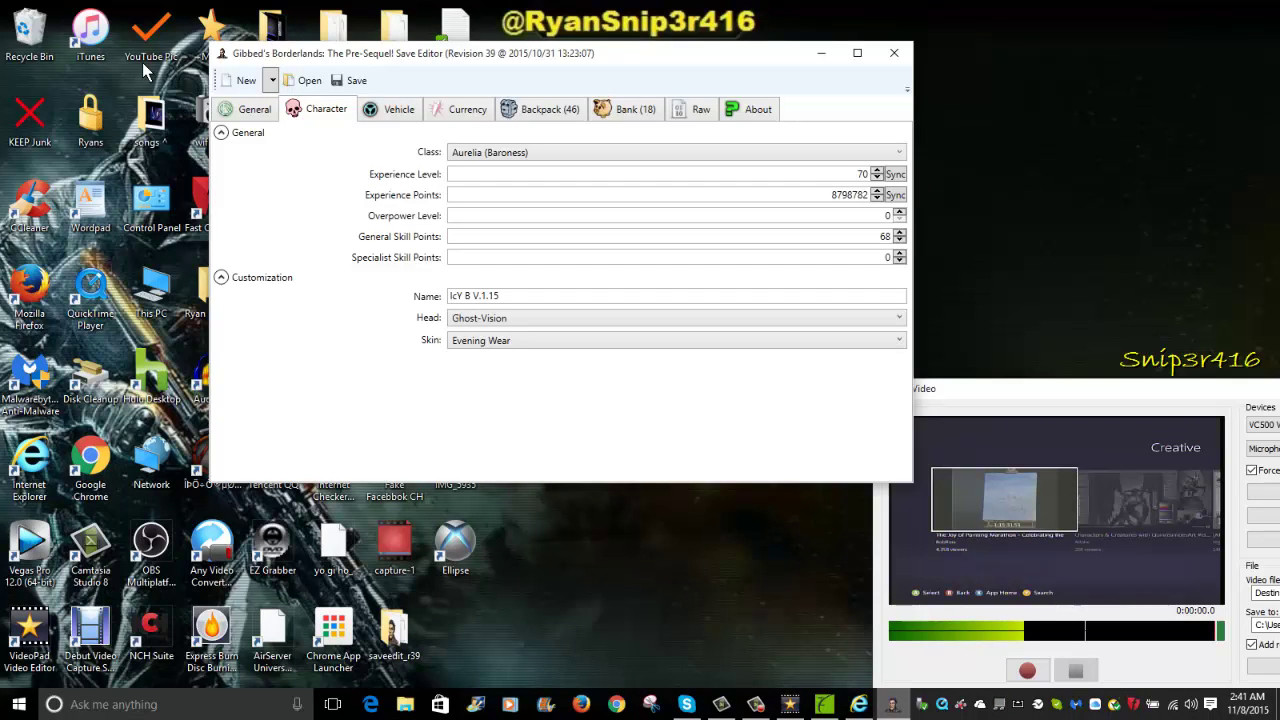
key("ctrl+shift+Tab")
key("ctrl+shift+Tab")
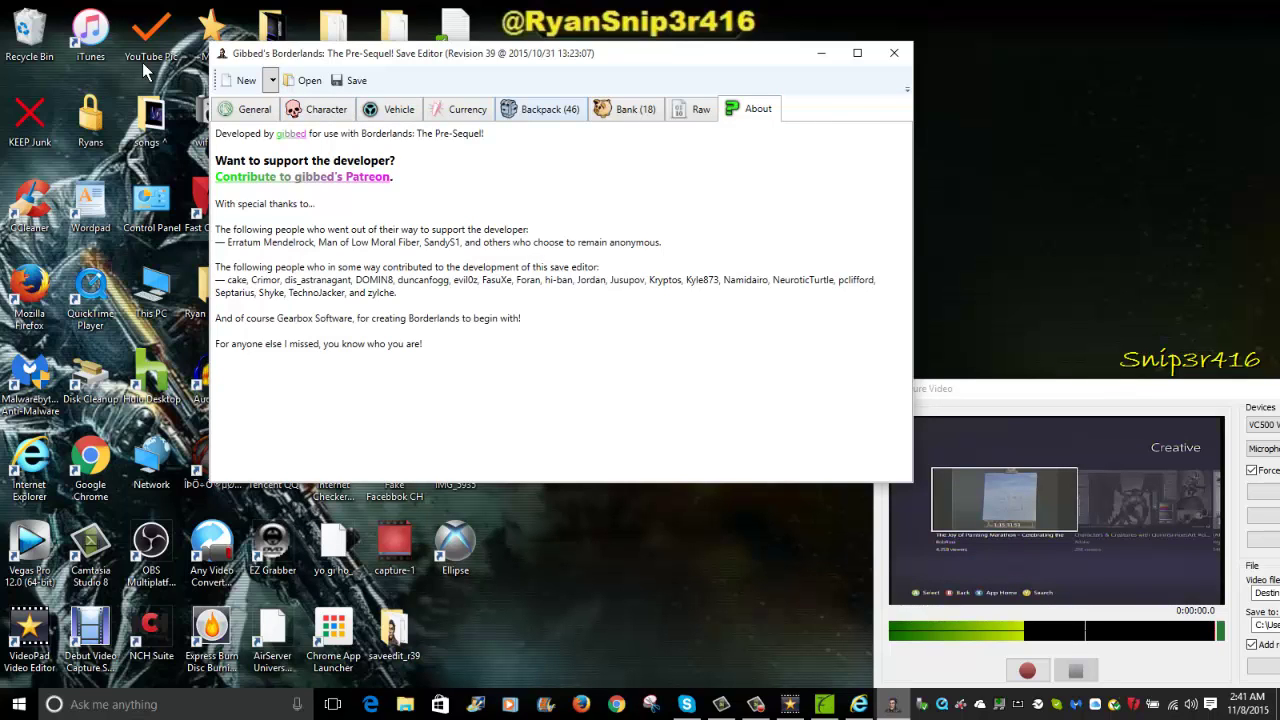
key("ctrl+shift+Tab")
key("ctrl+shift+Tab")
key("ctrl+shift+Tab")
key("ctrl+shift+Tab")
key("ctrl+shift+Tab")
key("ctrl+shift+Tab")
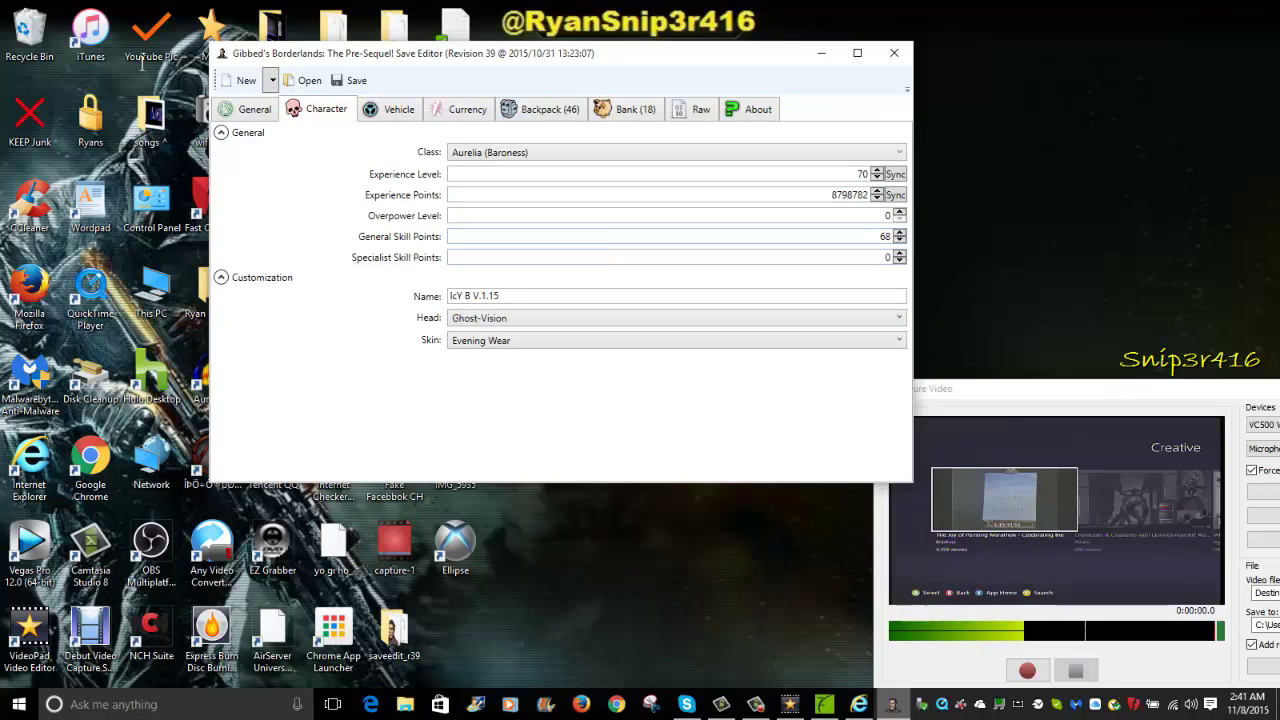
Try several values for the character's General Skill Points, ending at 90.
type("82")
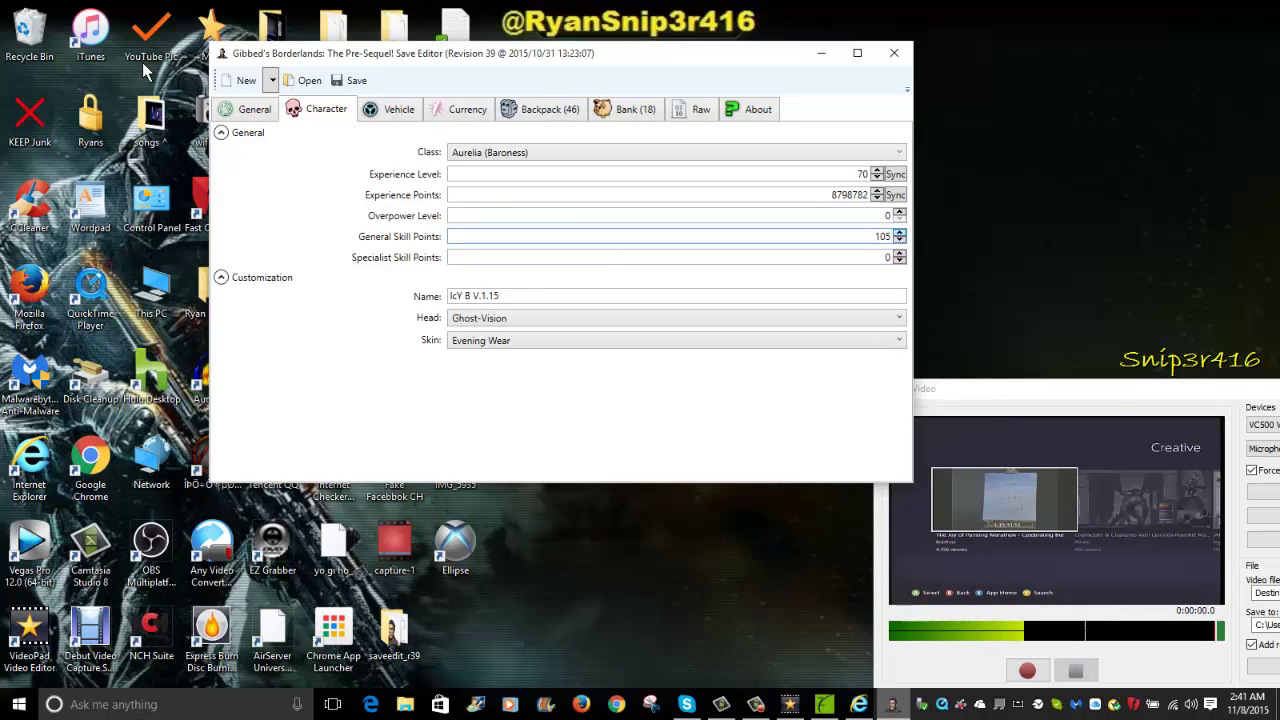
type("110")
key("space")
key("Tab")
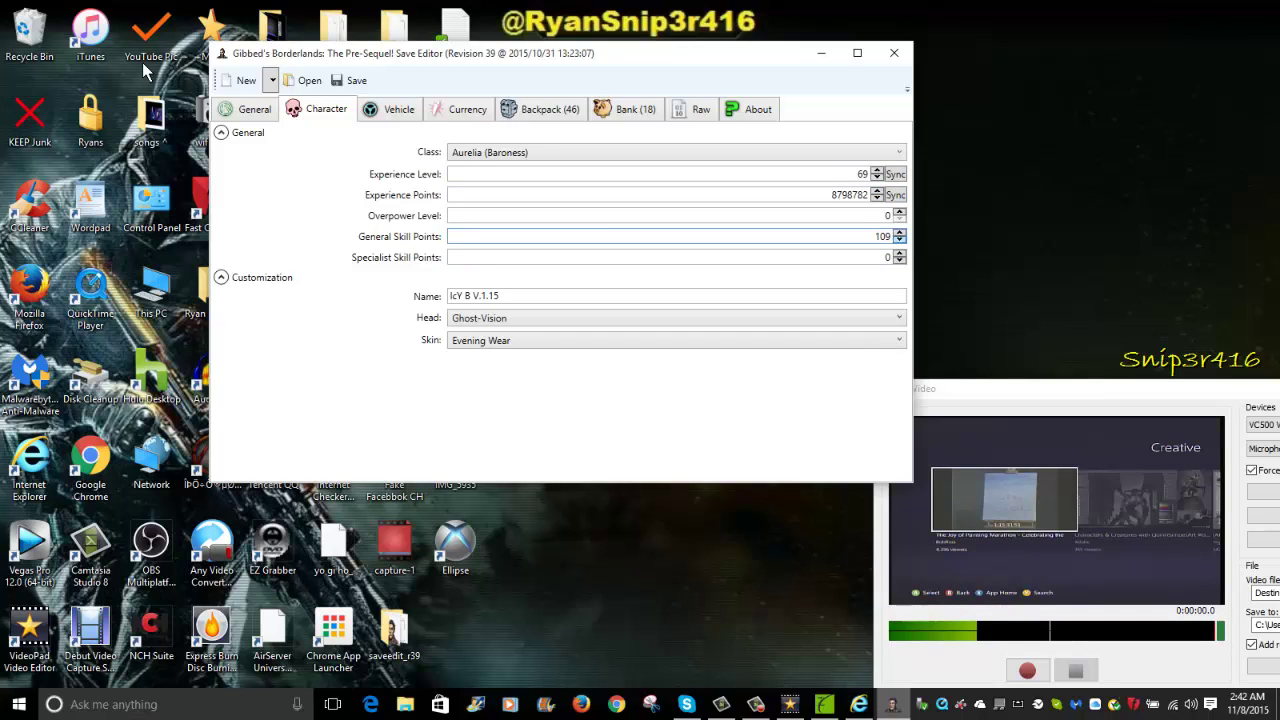
key("Tab")
key("Tab")
type("90")
key("shift+Tab")
key("shift+Tab")
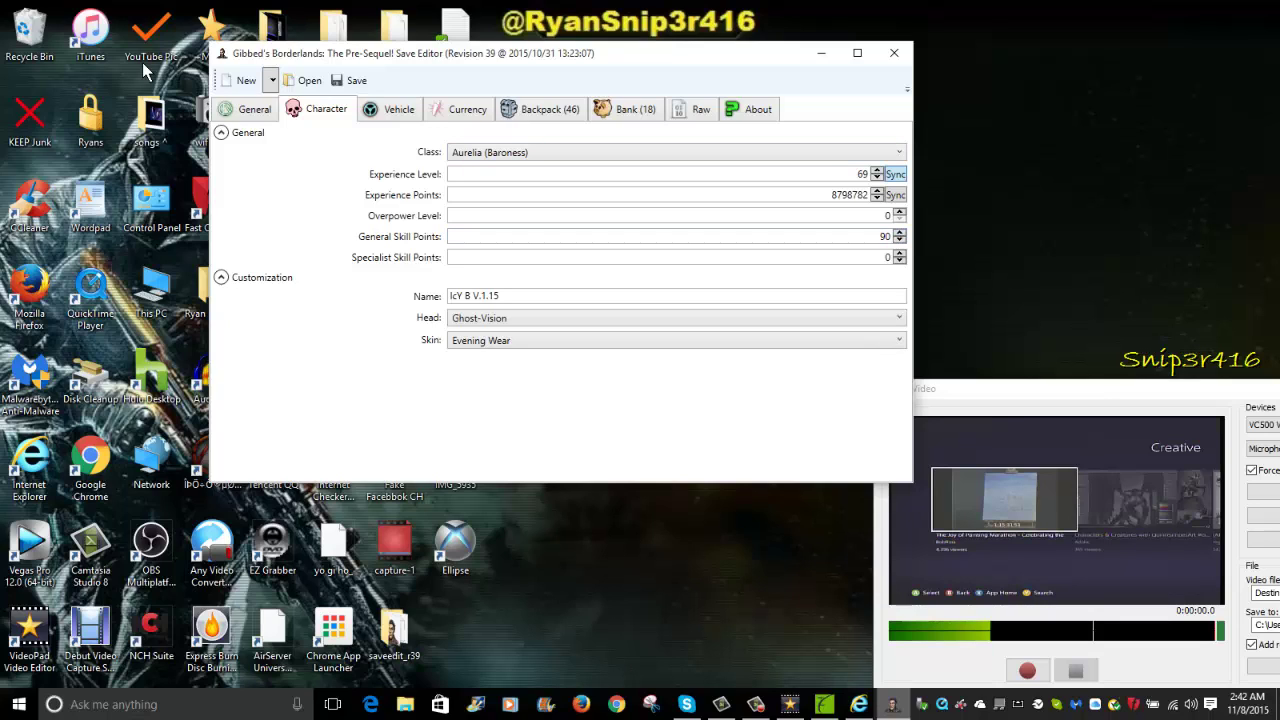
Set the character's General Skill Points to 100.
key("Tab")
key("Tab")
key("BackSpace")
key("BackSpace")
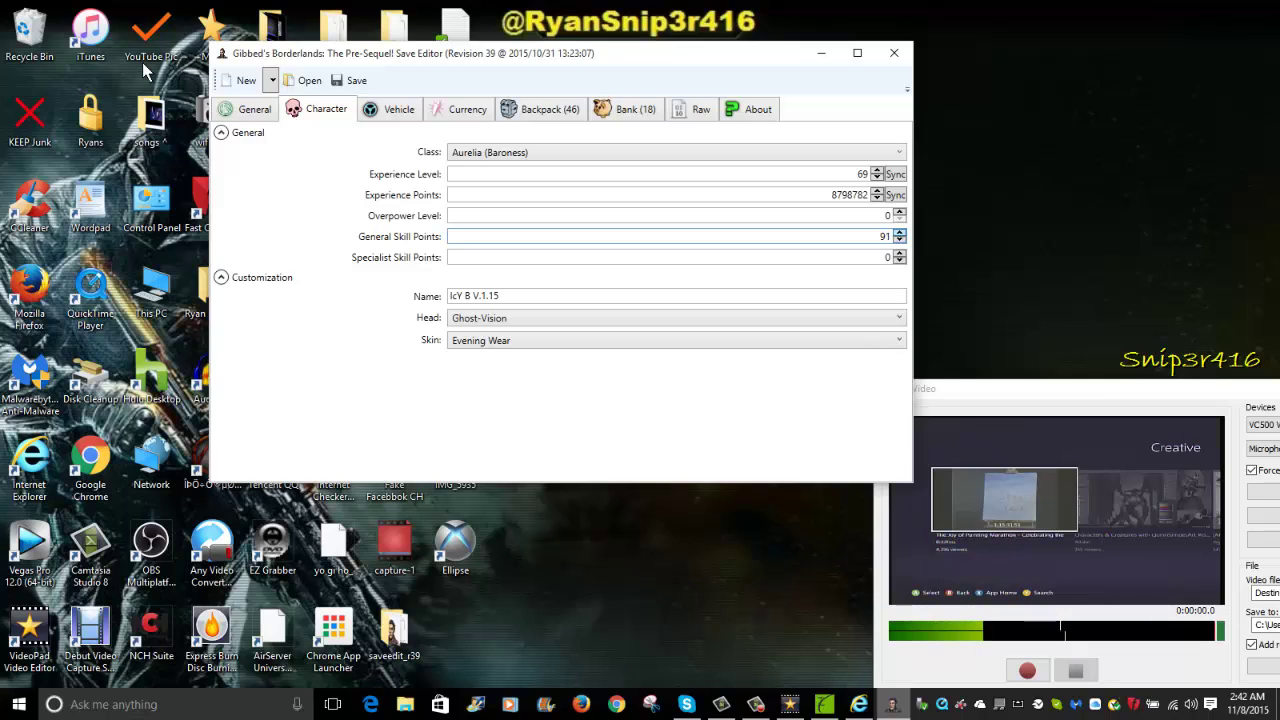
type("100")
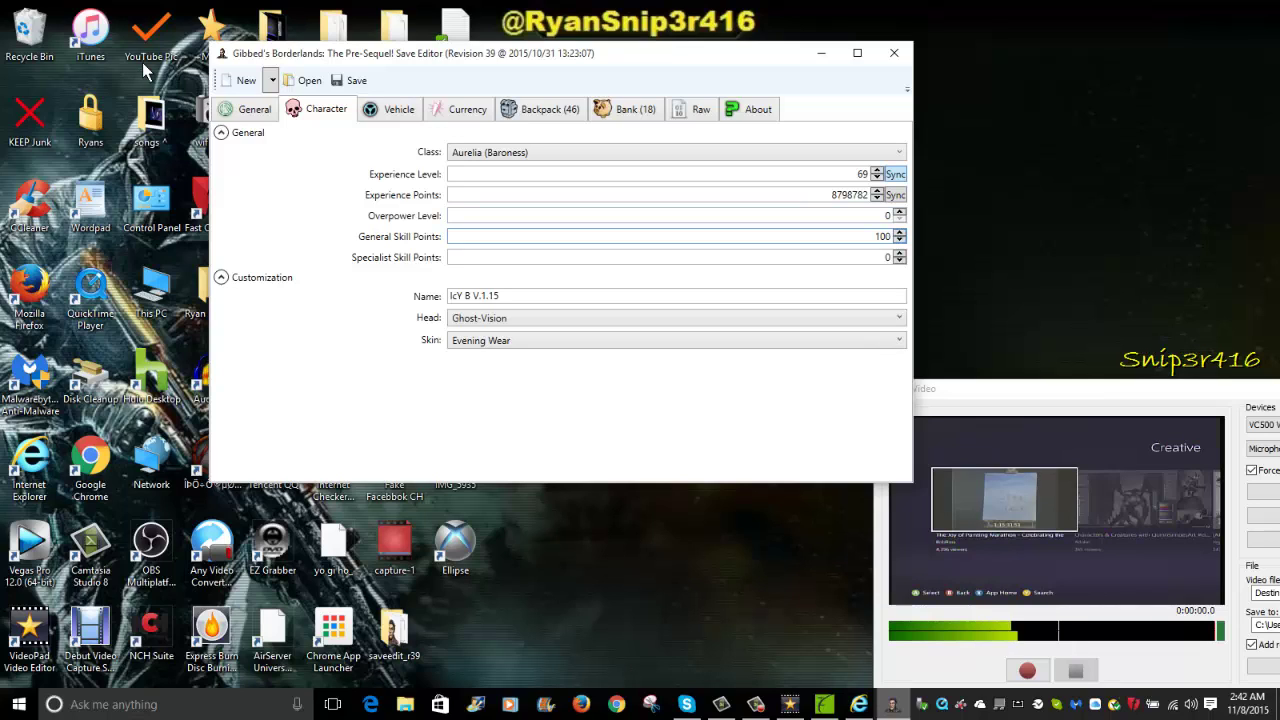
Try lower Experience Level values down to 58, and set the level back to 70.
key("shift+Tab")
key("shift+Tab")
key("shift+Tab")
key("shift+Tab")
key("shift+Tab")
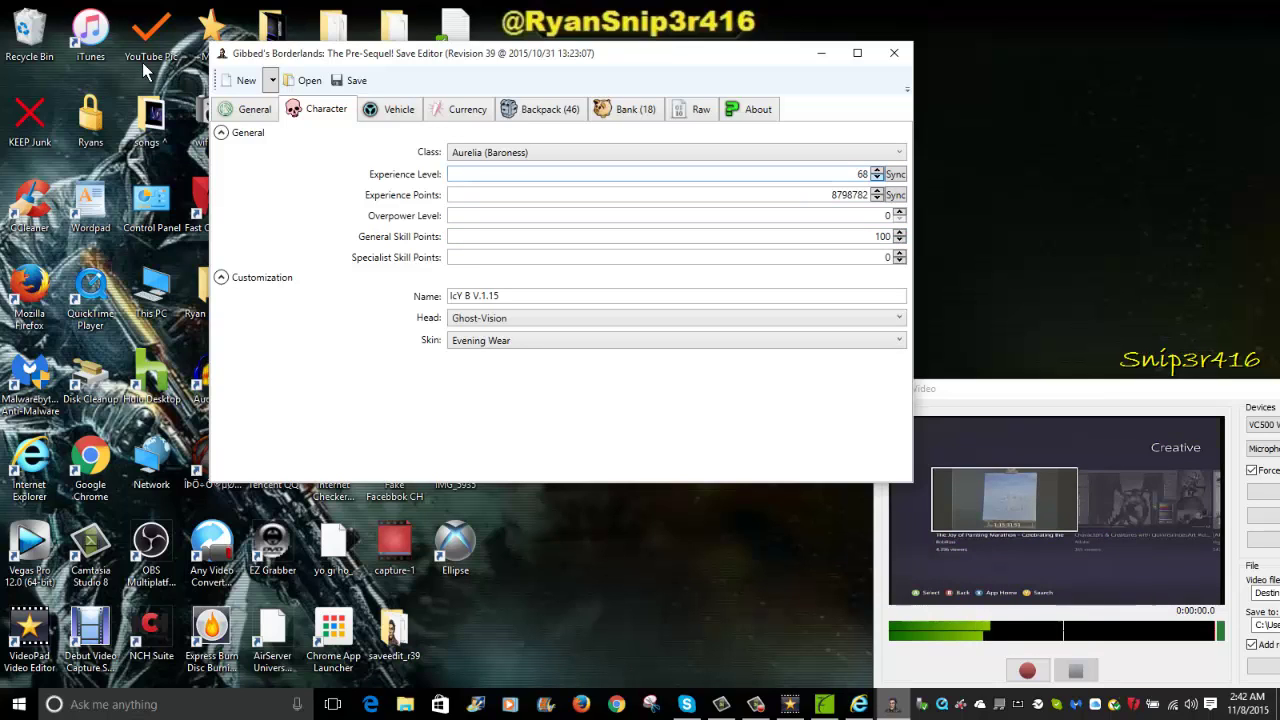
type("65")
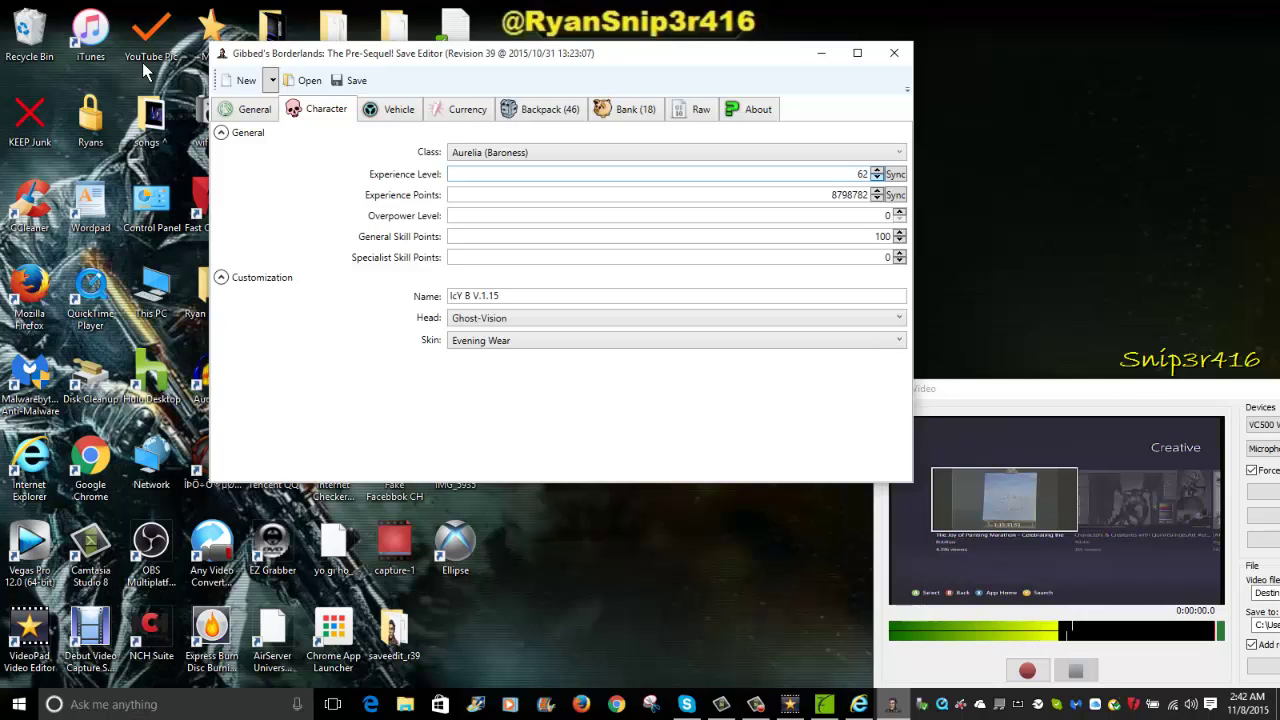
key("BackSpace")
key("BackSpace")
type("59")
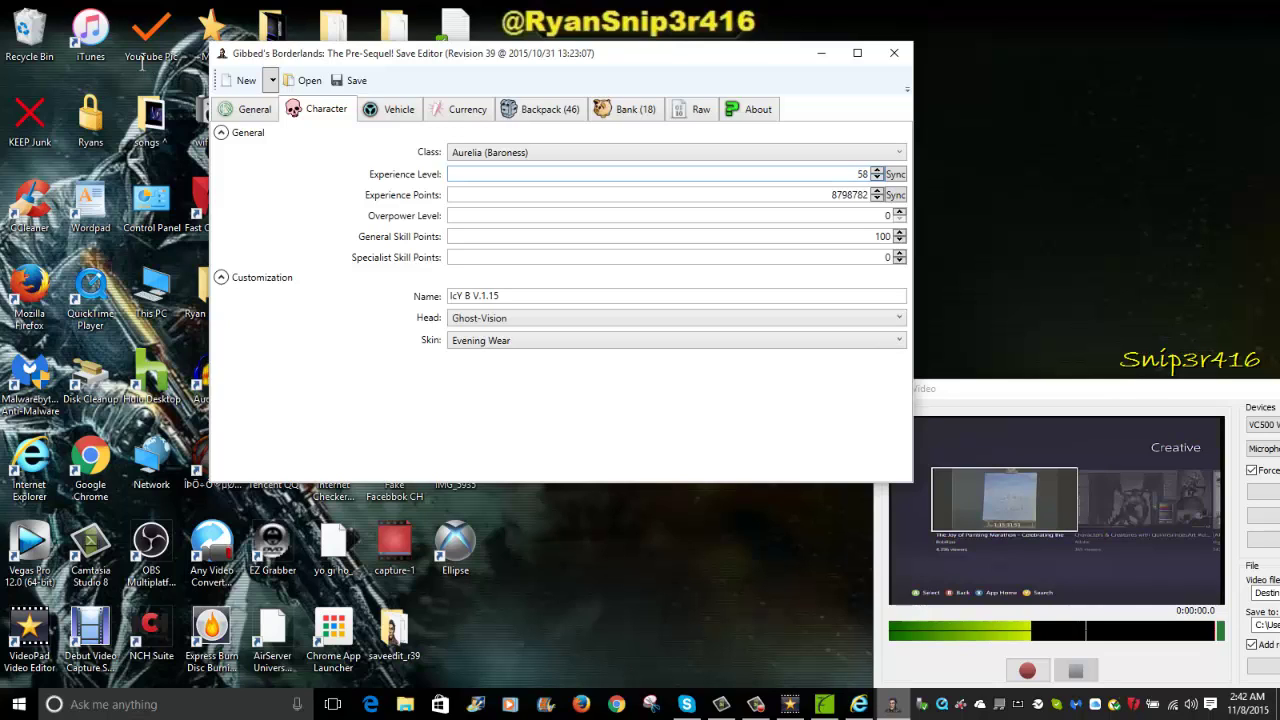
key("Down")
type("70")
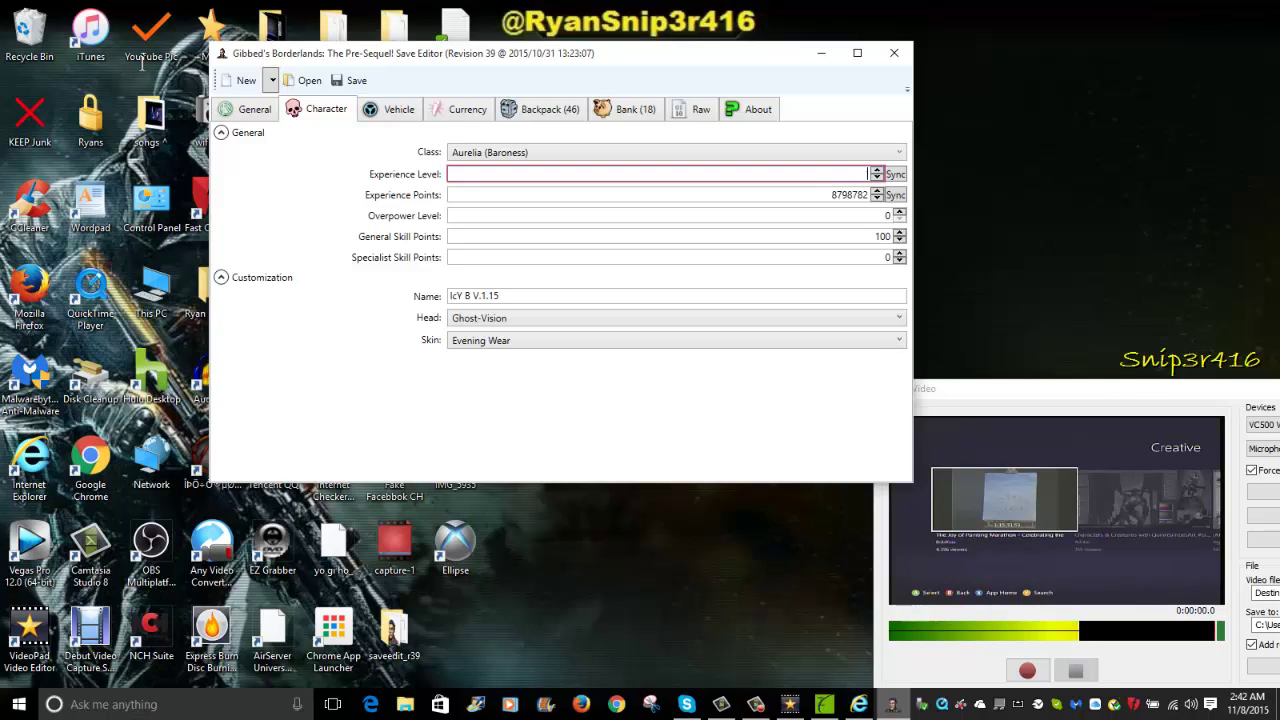
key("Tab")
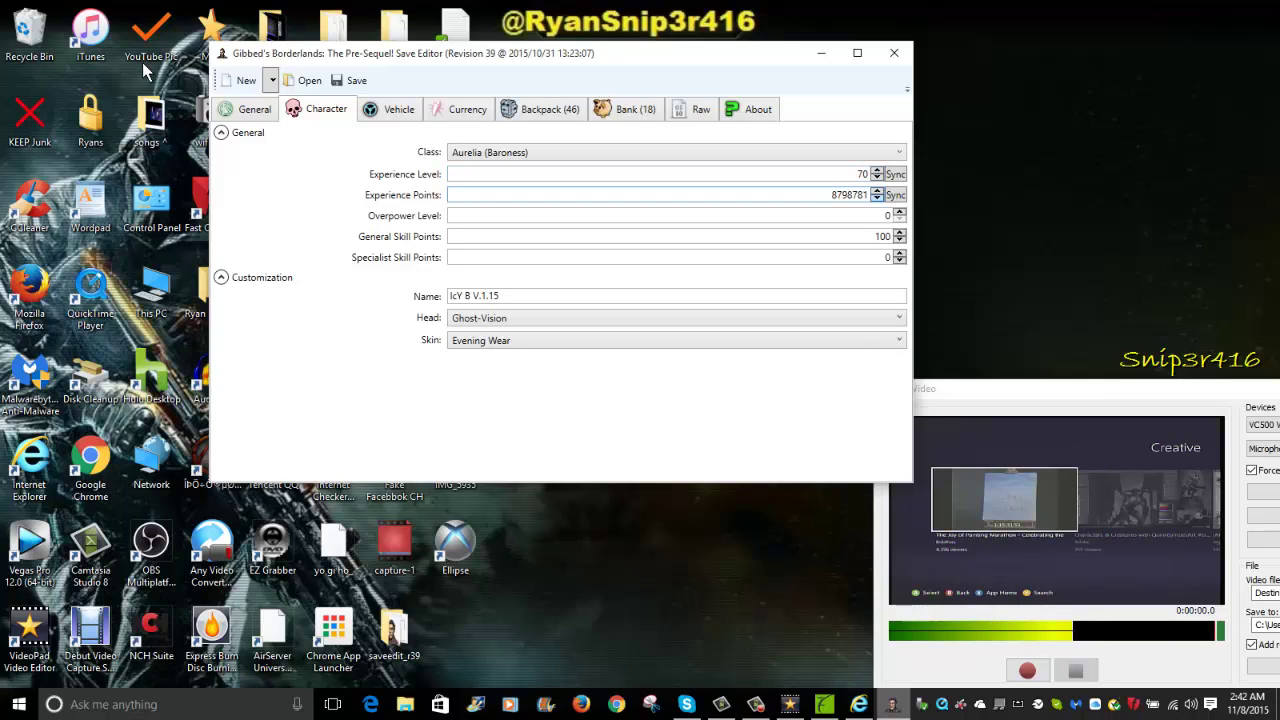
Lower the Experience Points to 8798724 and sync the Experience Level with them.
key("Down")
key("Down")
key("Down")
key("Down")
key("Down")
key("Down")
key("Down")
key("Down")
key("Down")
key("Down")
key("Down")
key("Down")
key("Down")
key("Down")
key("Down")
key("Up")
key("Up")
key("Up")
key("Up")
key("Up")
key("Up")
key("Up")
key("Up")
key("Up")
key("Up")
key("Up")
key("Up")
key("Up")
key("Up")
key("Up")
key("Up")
key("Up")
key("BackSpace")
key("BackSpace")
type("25")
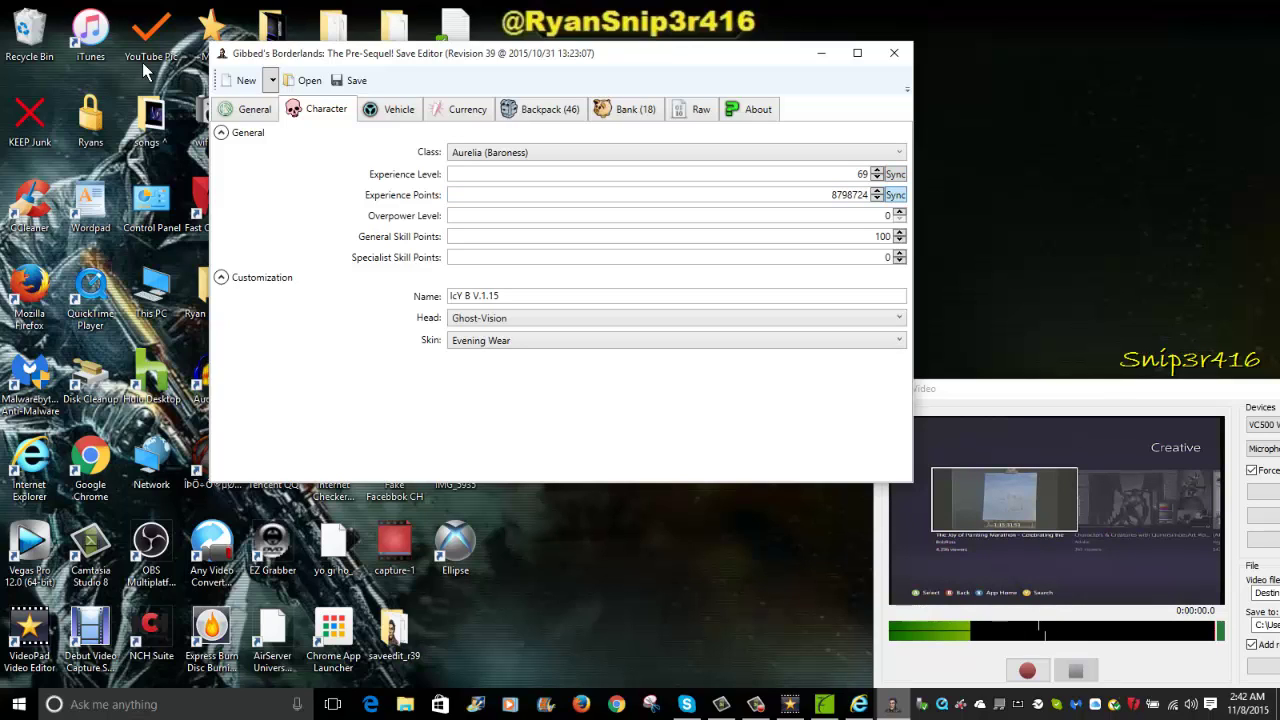
Lower the character's Experience Points to 8798668.
key("space")
key("space")
key("space")
key("space")
key("space")
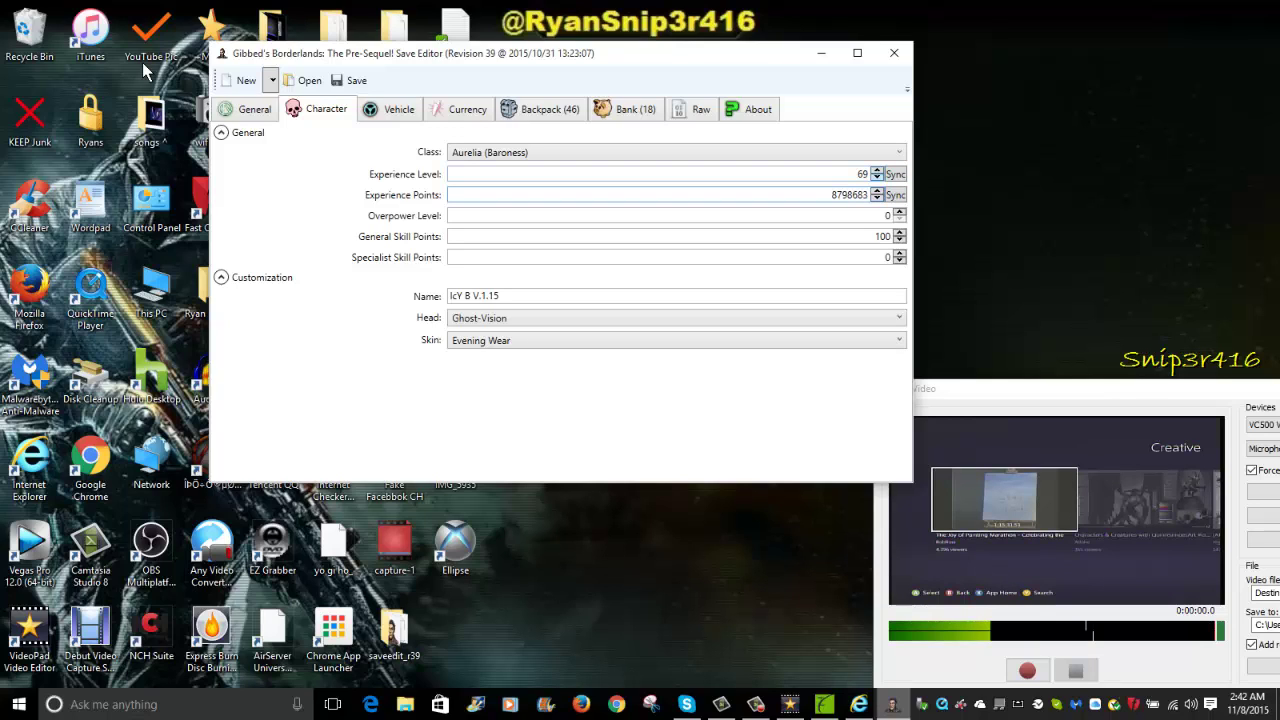
key("shift+Tab")
key("Tab")
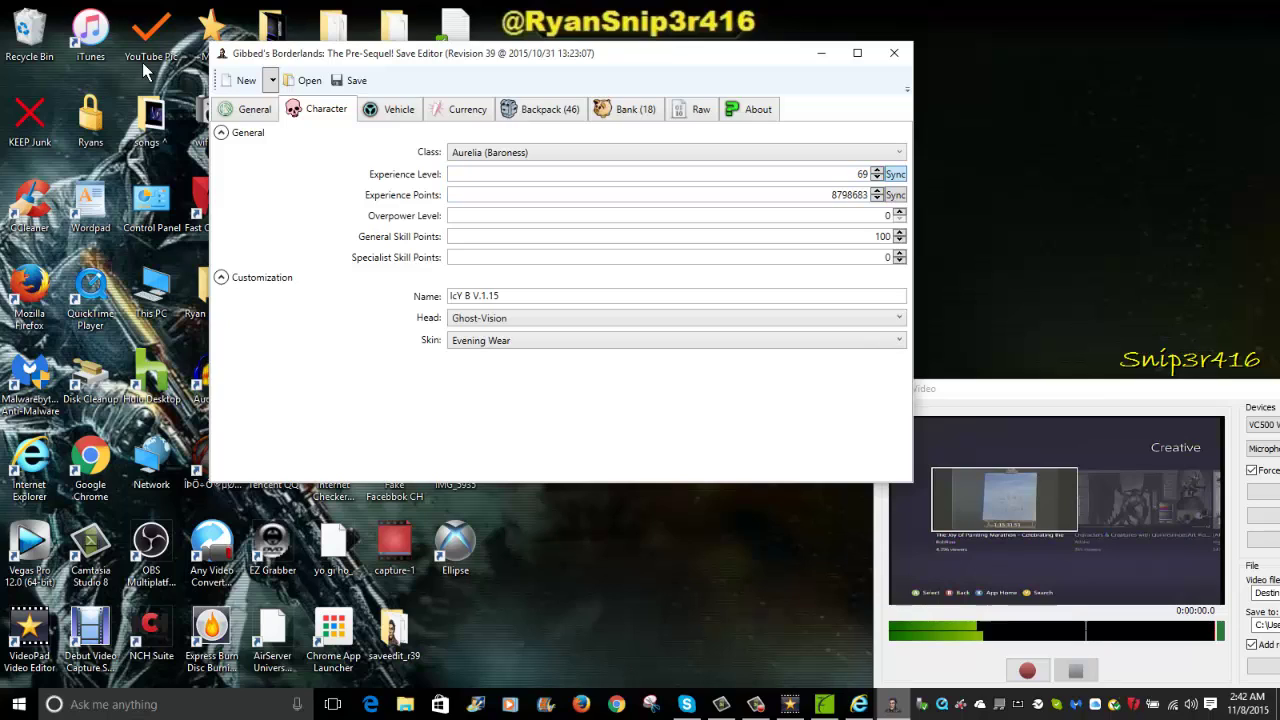
key("Down")
key("Down")
key("Down")
key("Down")
key("Down")
key("Down")
key("Down")
key("Down")
key("Down")
key("Down")
key("Down")
key("Down")
key("Down")
key("Down")
key("Down")
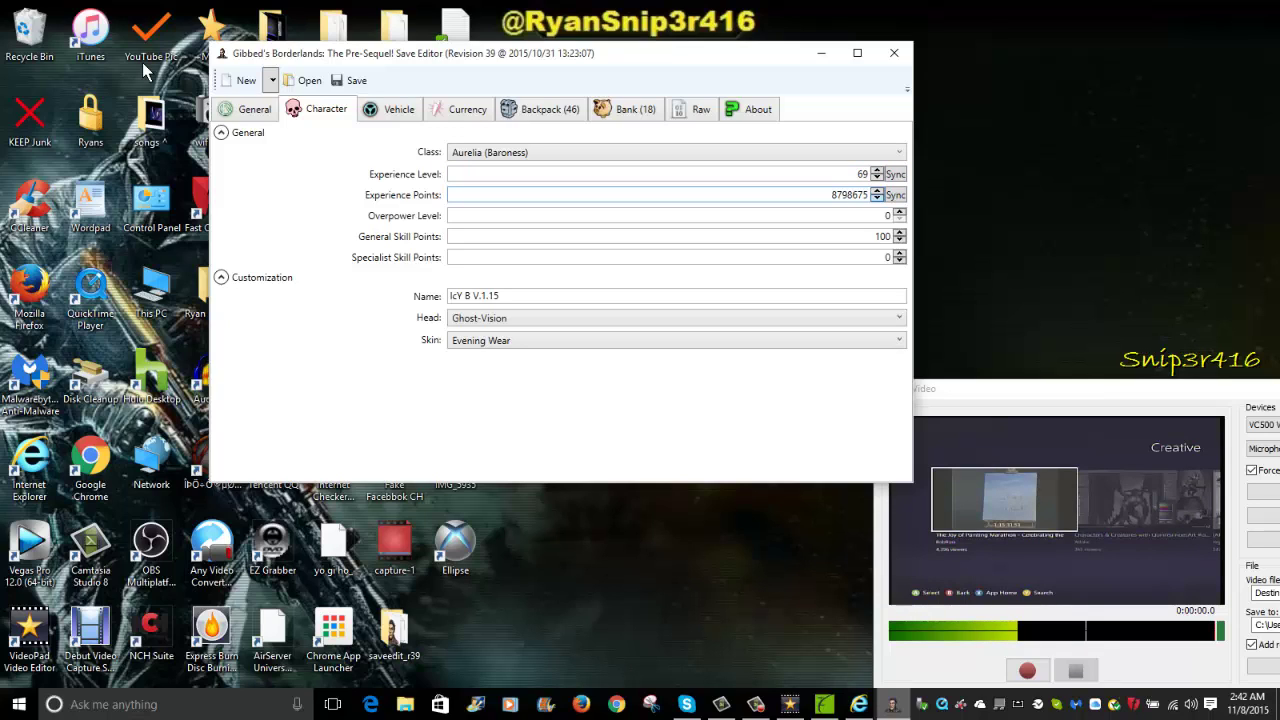
Try an Experience Level of 59 and sync the level back from the Experience Points.
key("shift+Tab")
key("shift+Tab")
key("Down")
key("Down")
key("Down")
key("Up")
key("Up")
key("Up")
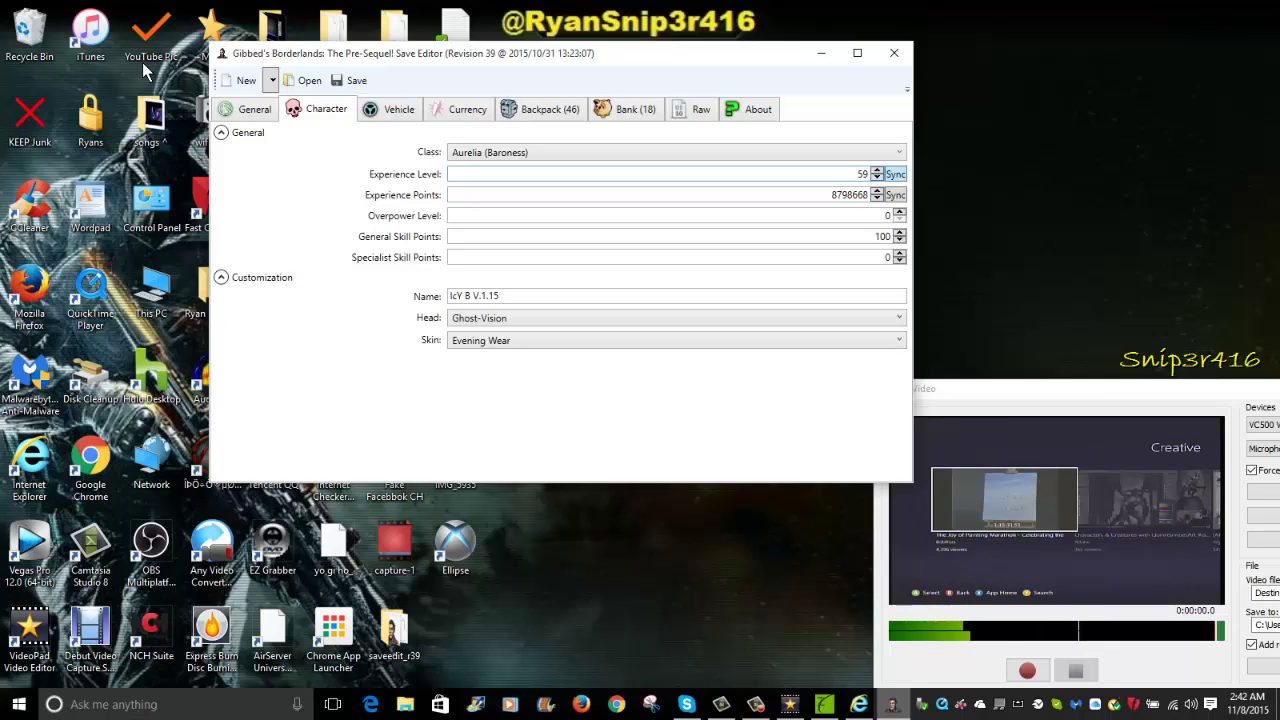
key("Tab")
key("Tab")
key("Tab")
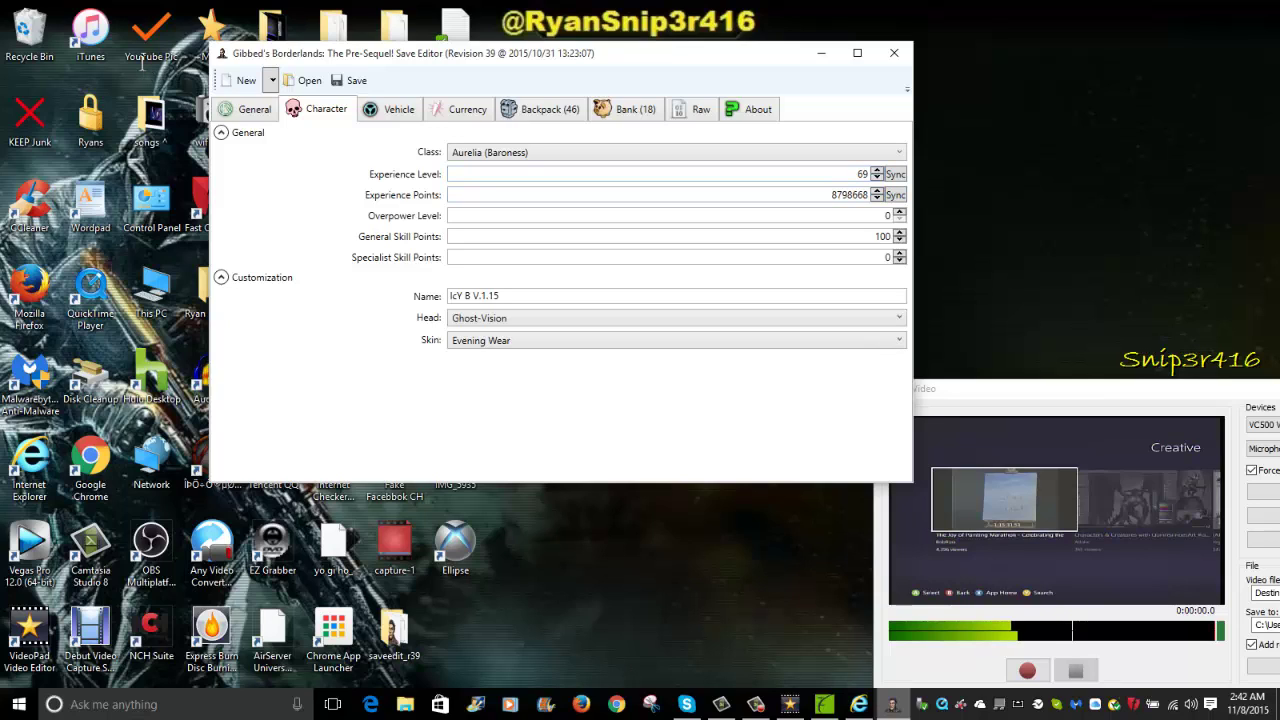
Set the character's Experience Level to 70.
key("shift+Tab")
key("shift+Tab")
key("shift+Tab")
key("BackSpace")
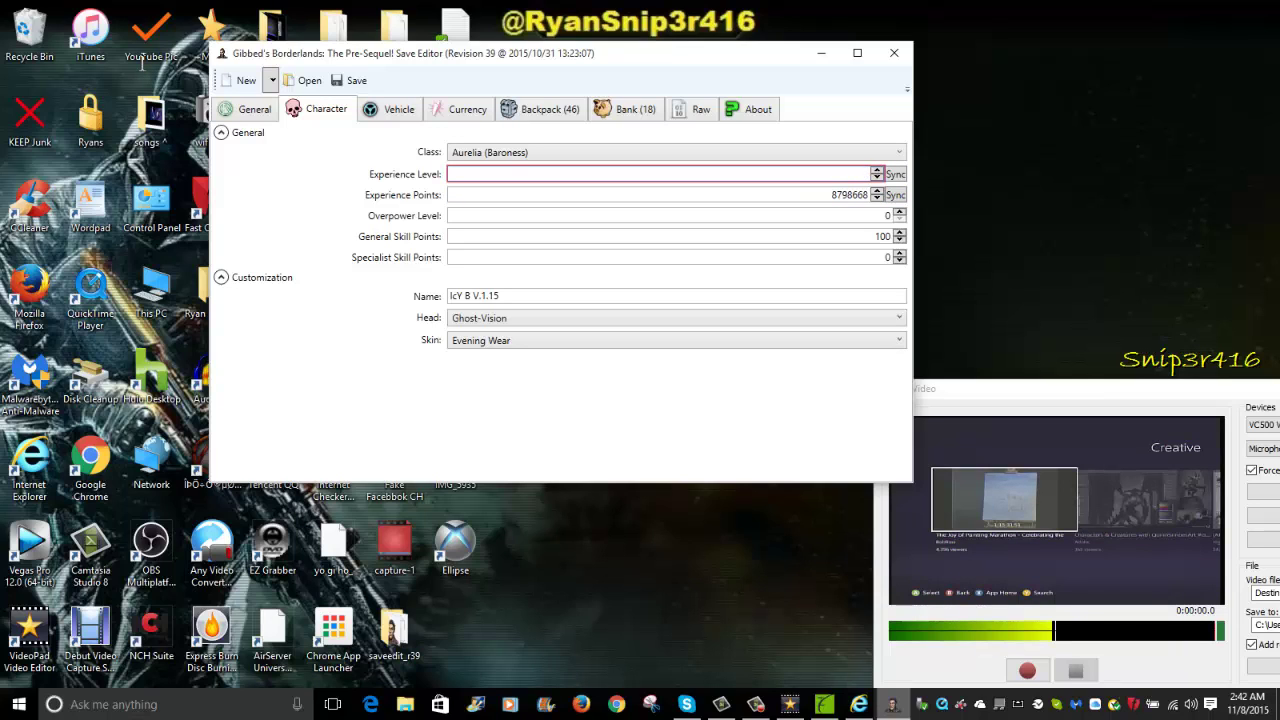
type("70")
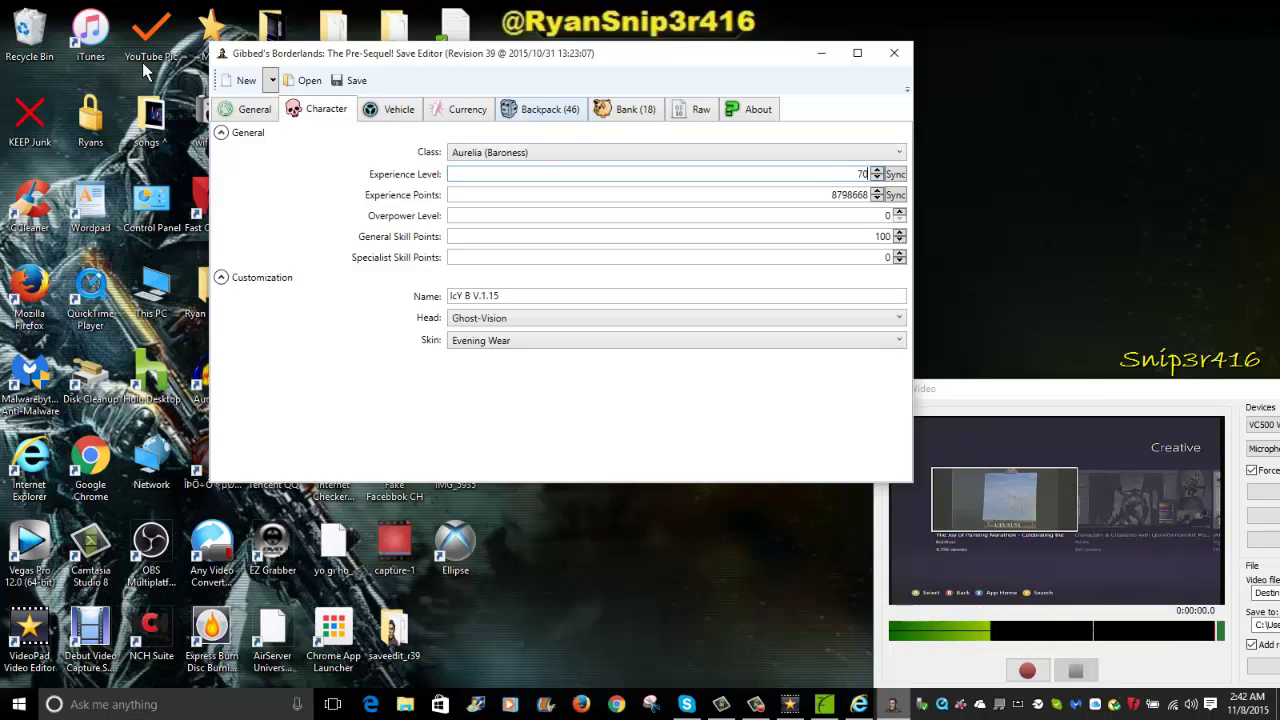
Add a new weapon to the character's backpack and maximize the editor window.
key("ctrl+Tab")
key("ctrl+Tab")
key("ctrl+Tab")
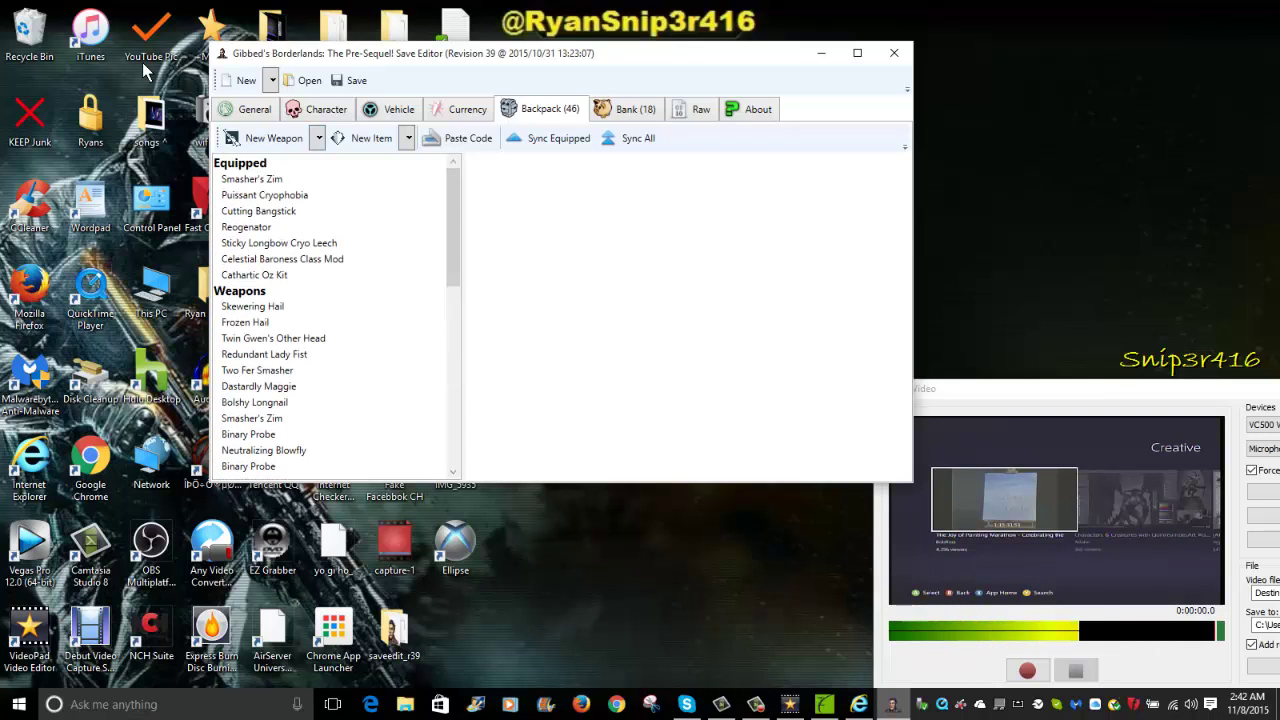
key("Down")
key("Escape")
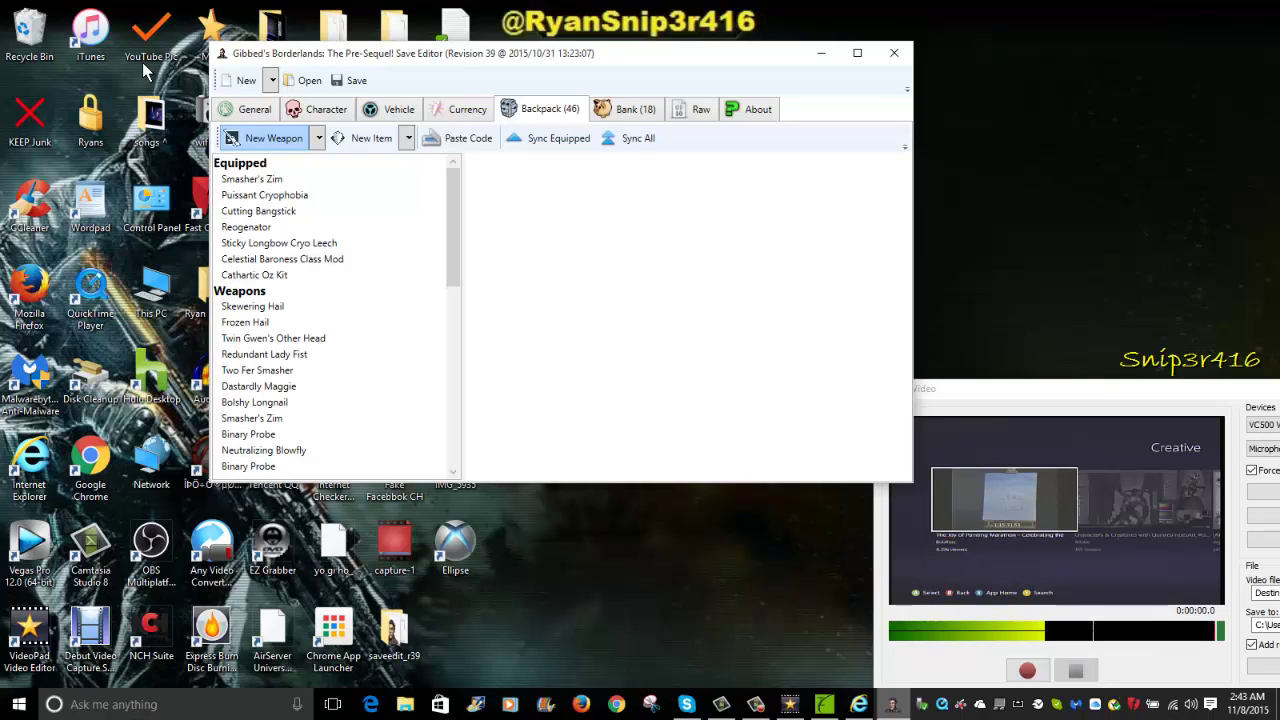
key("Return")
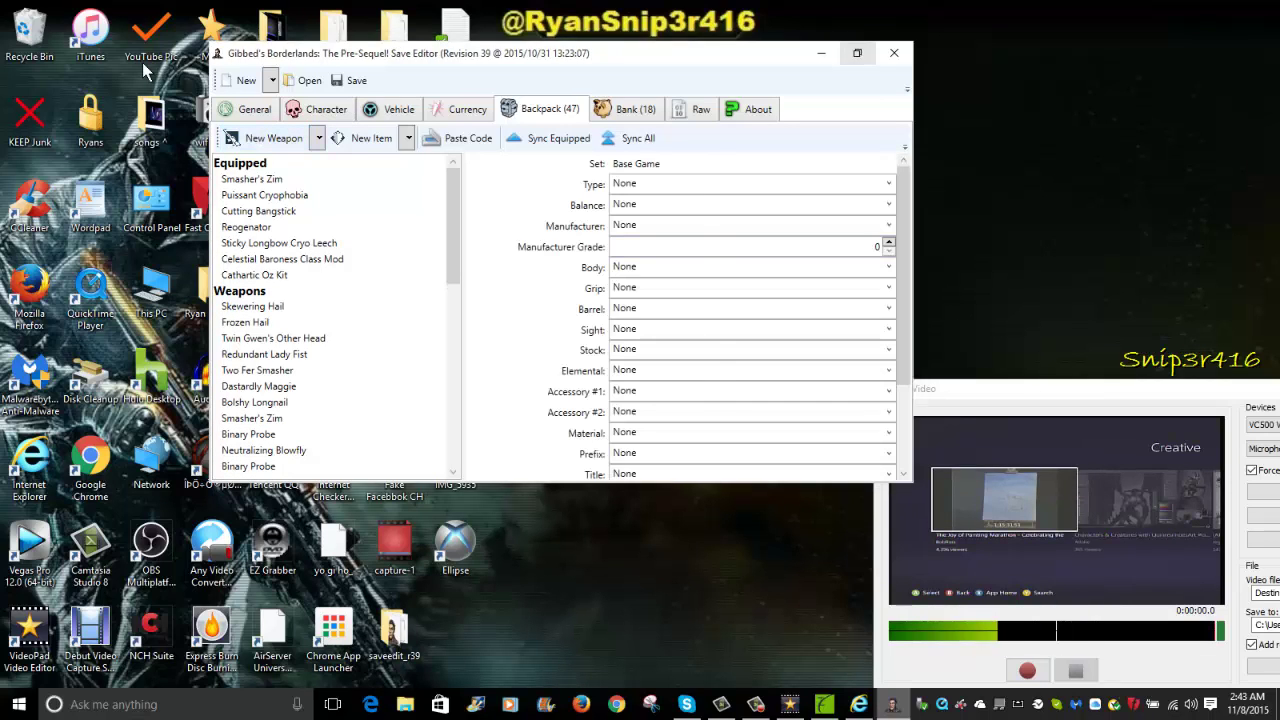
key("super+Up")
Set the new weapon's type to GD_Weap_Launchers.A_Weapons.WT_Vladof_Launcher.
key("Tab")
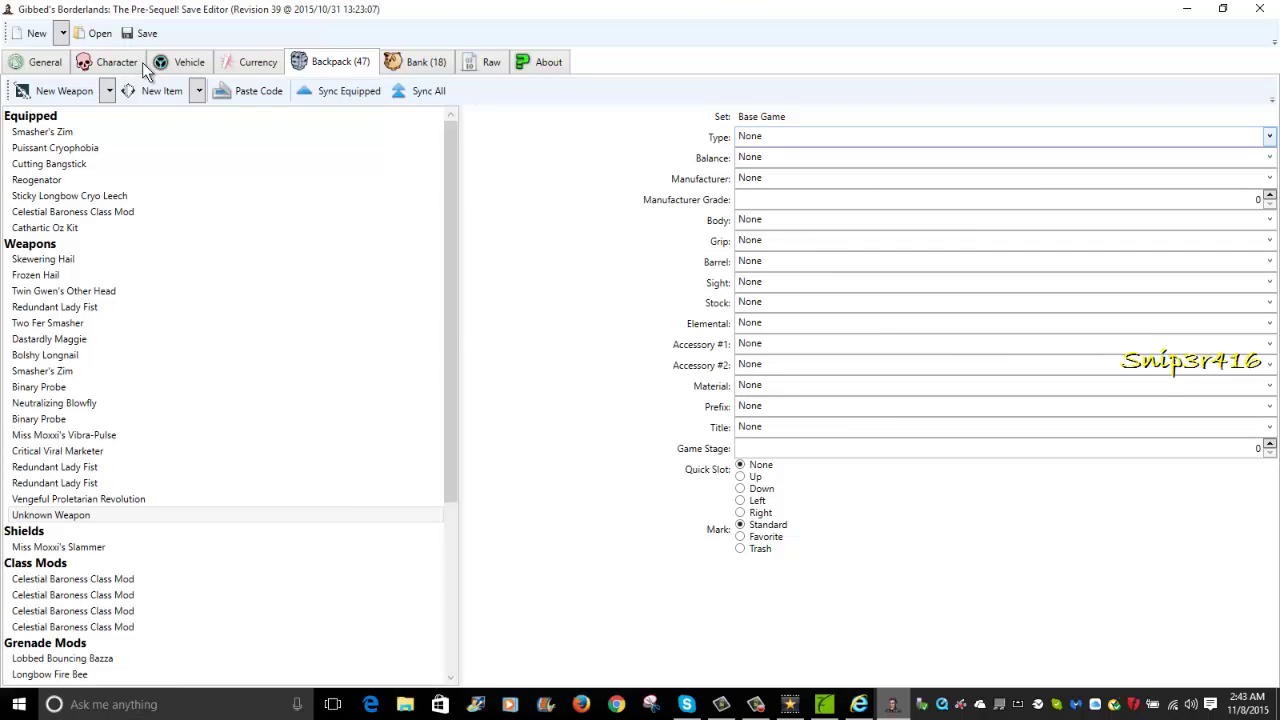
key("alt+Down")
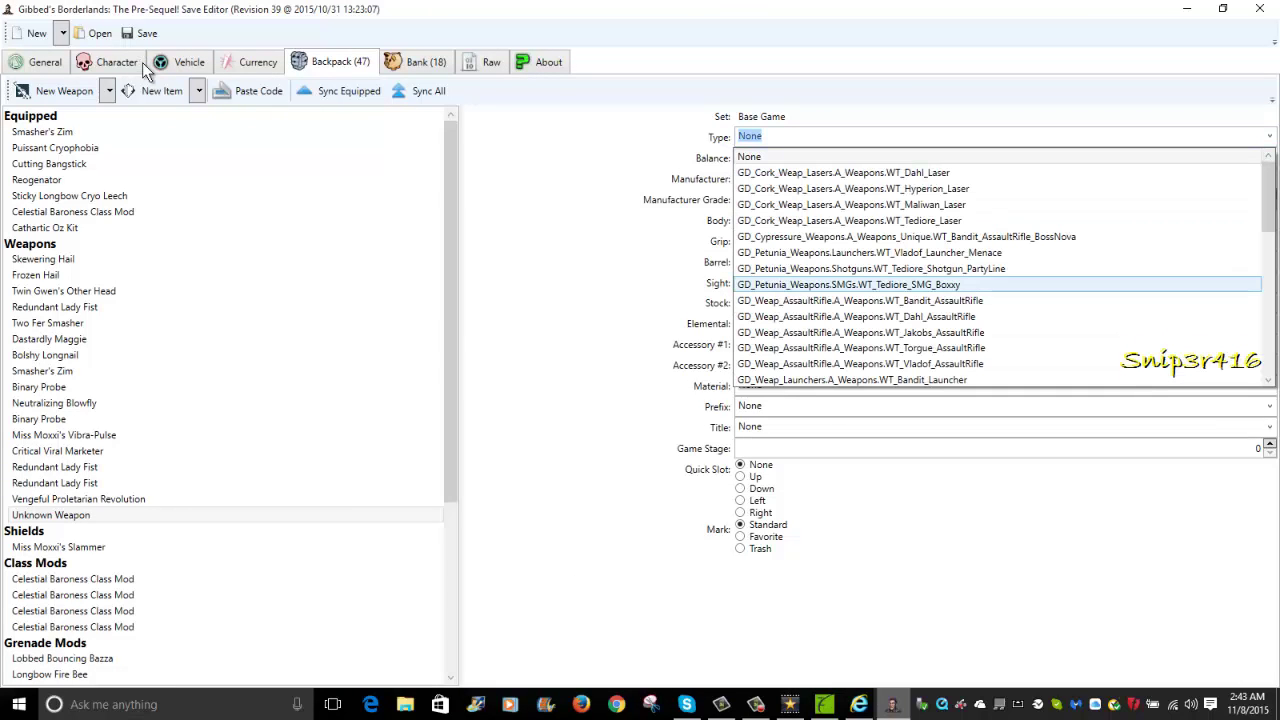
scroll(1000, 268, "down", 12)
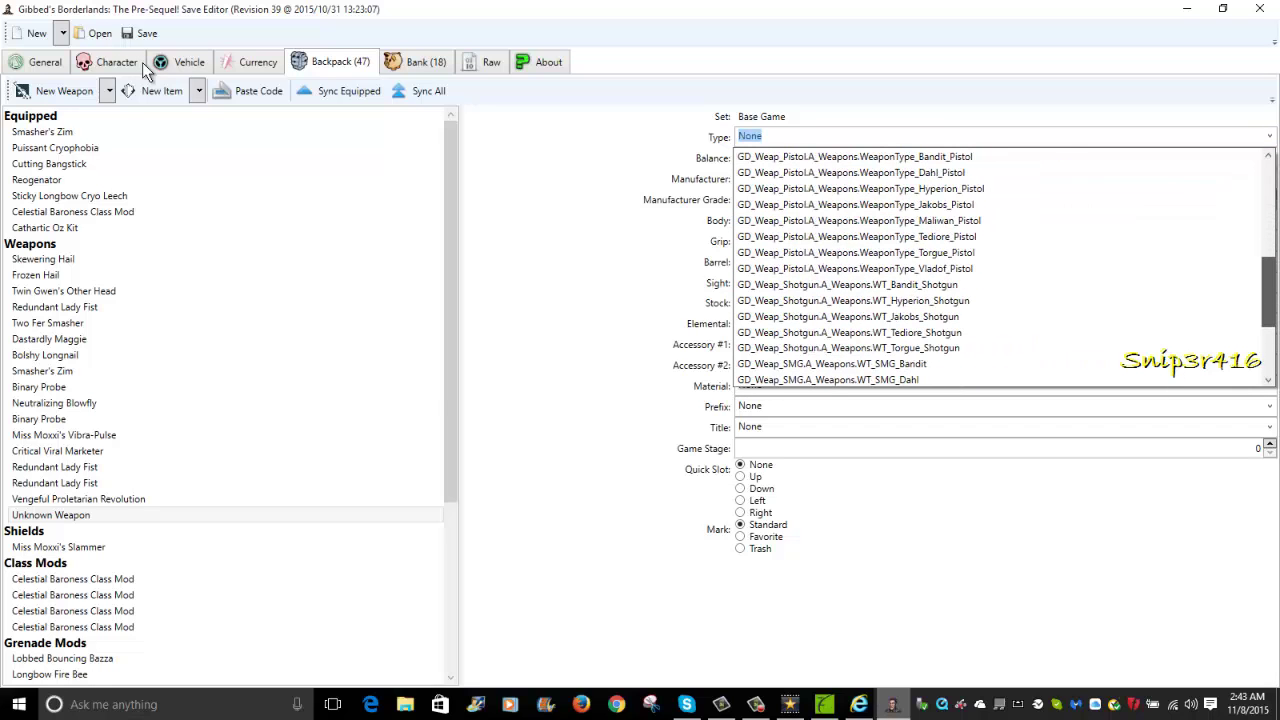
scroll(142, 62, "down", 2)
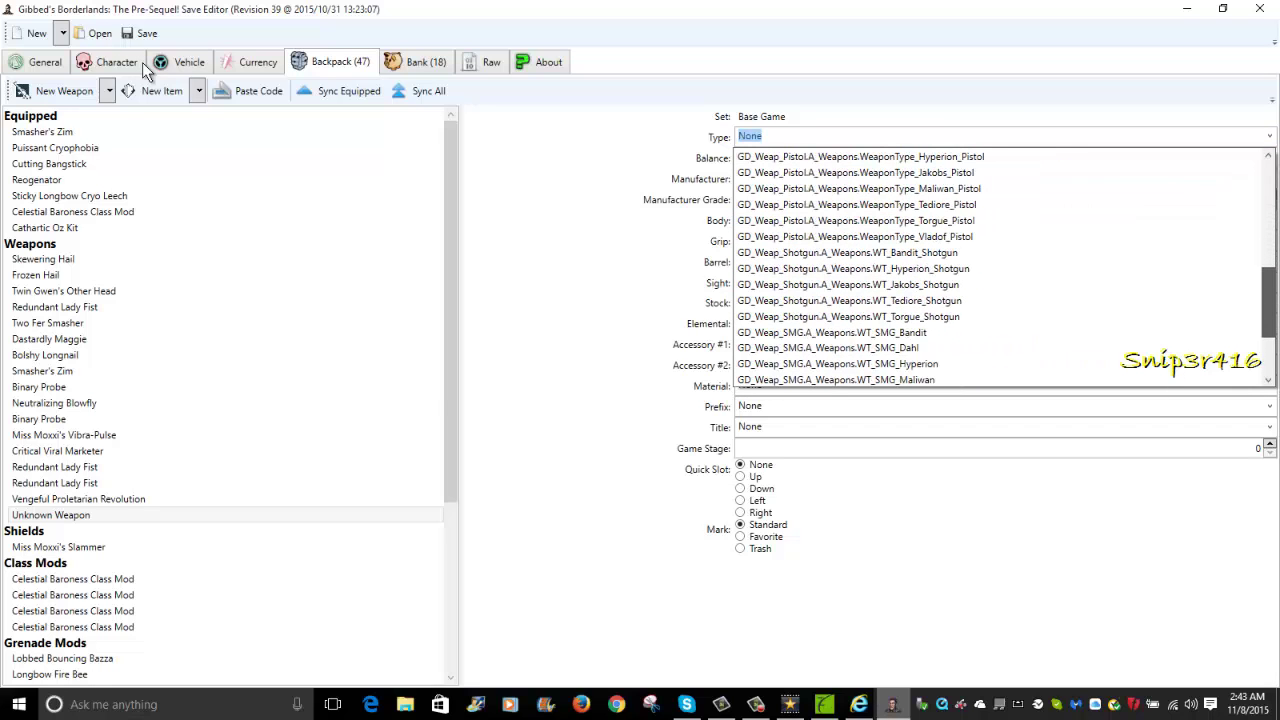
scroll(142, 62, "up", 1)
scroll(142, 62, "up", 4)
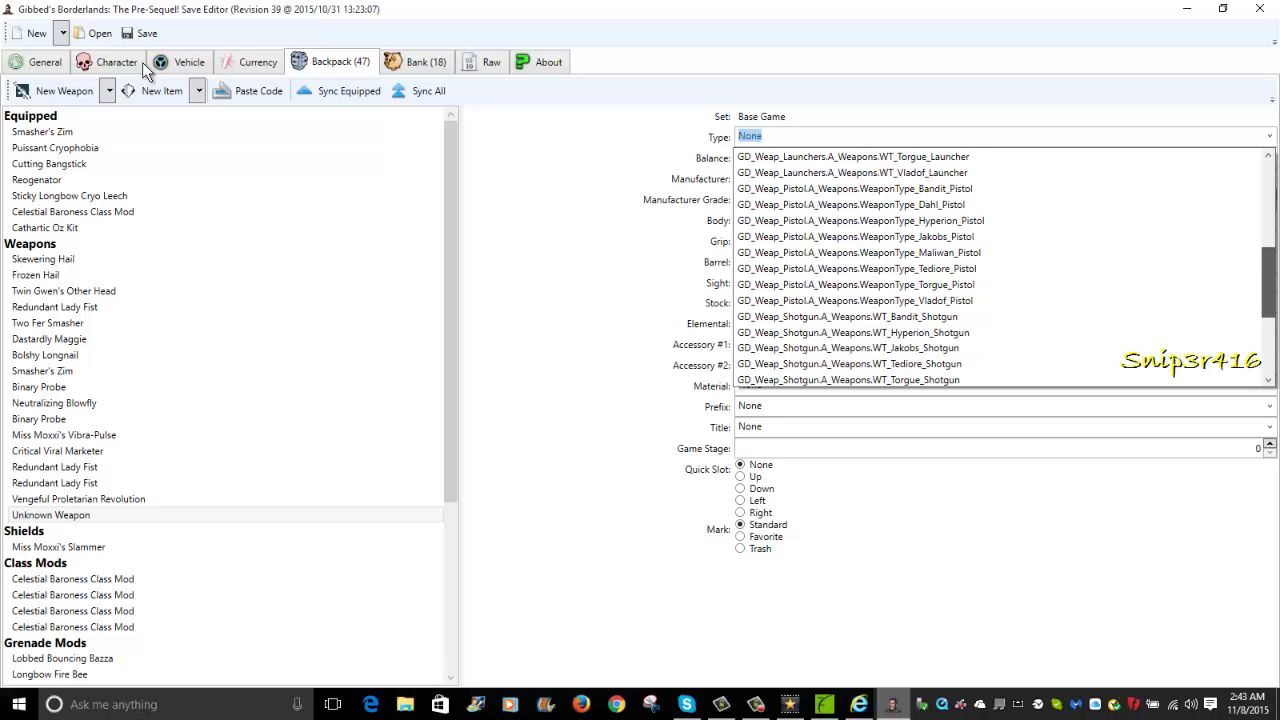
key("Up")
key("Up")
key("Up")
key("Up")
key("Up")
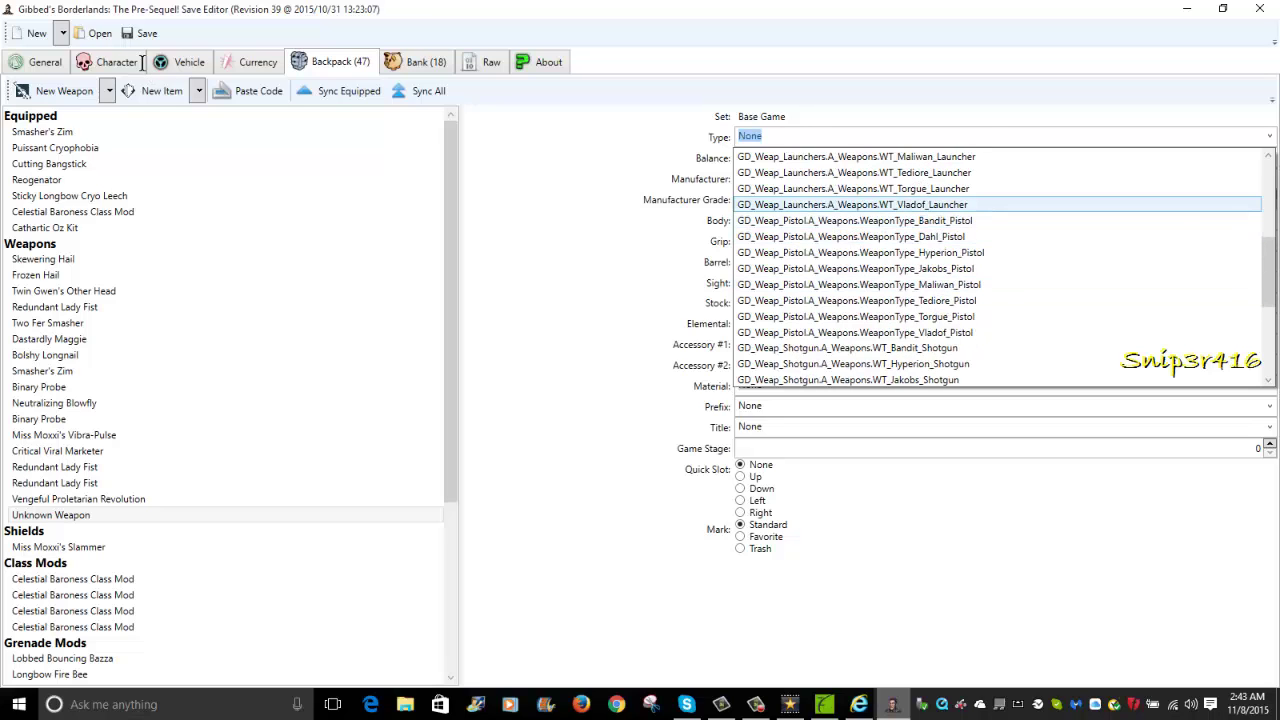
key("Return")
Set the launcher's balance to GD_Weap_Launchers.A_Weapons.RL_Vladof_4_VeryRare.
key("Tab")
key("alt+Down")
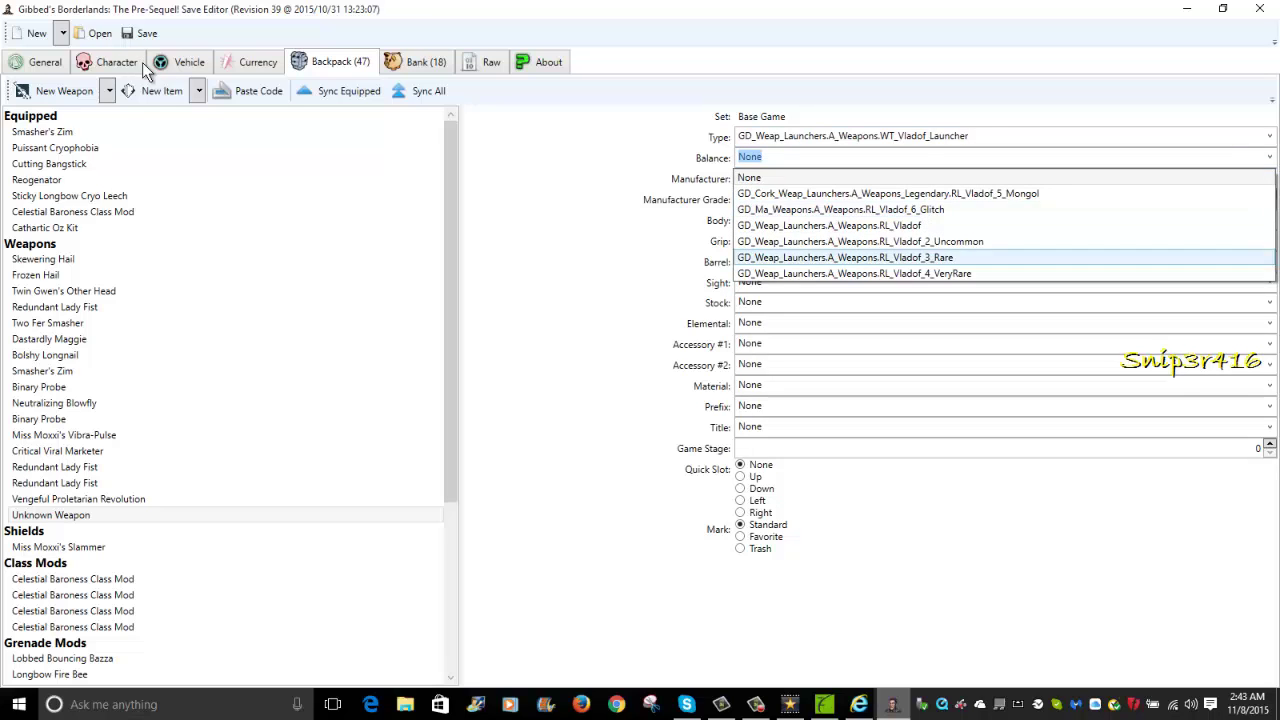
key("End")
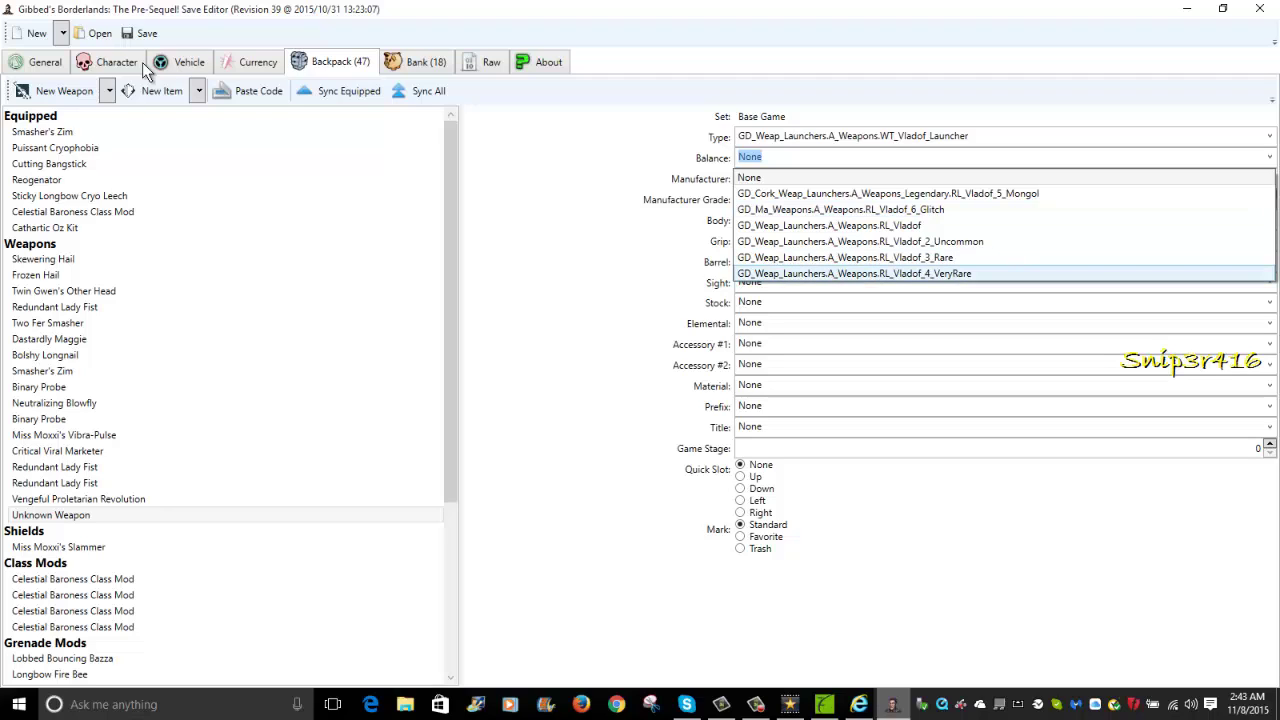
key("Return")
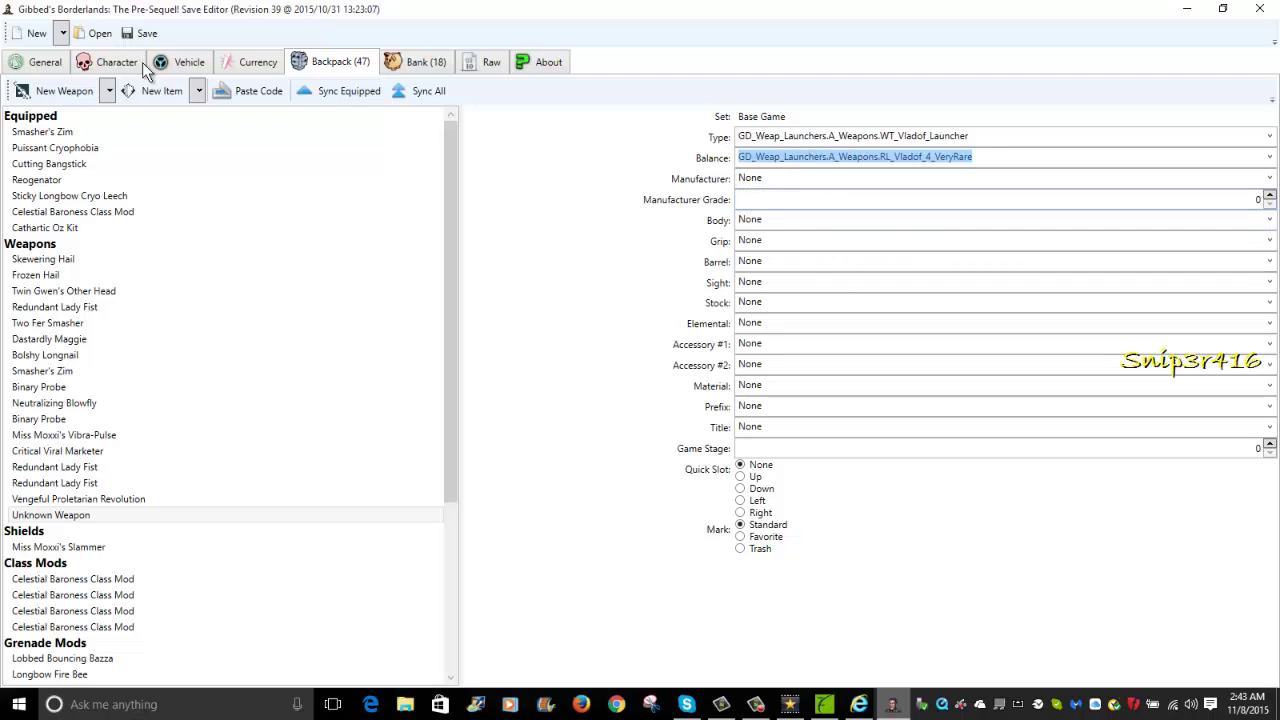
Set the launcher's body to GD_Weap_Launchers.Body.L_Body_Vladof_5, leaving the manufacturer and grade as they are.
key("Tab")
key("Tab")
key("Tab")
key("alt+Down")
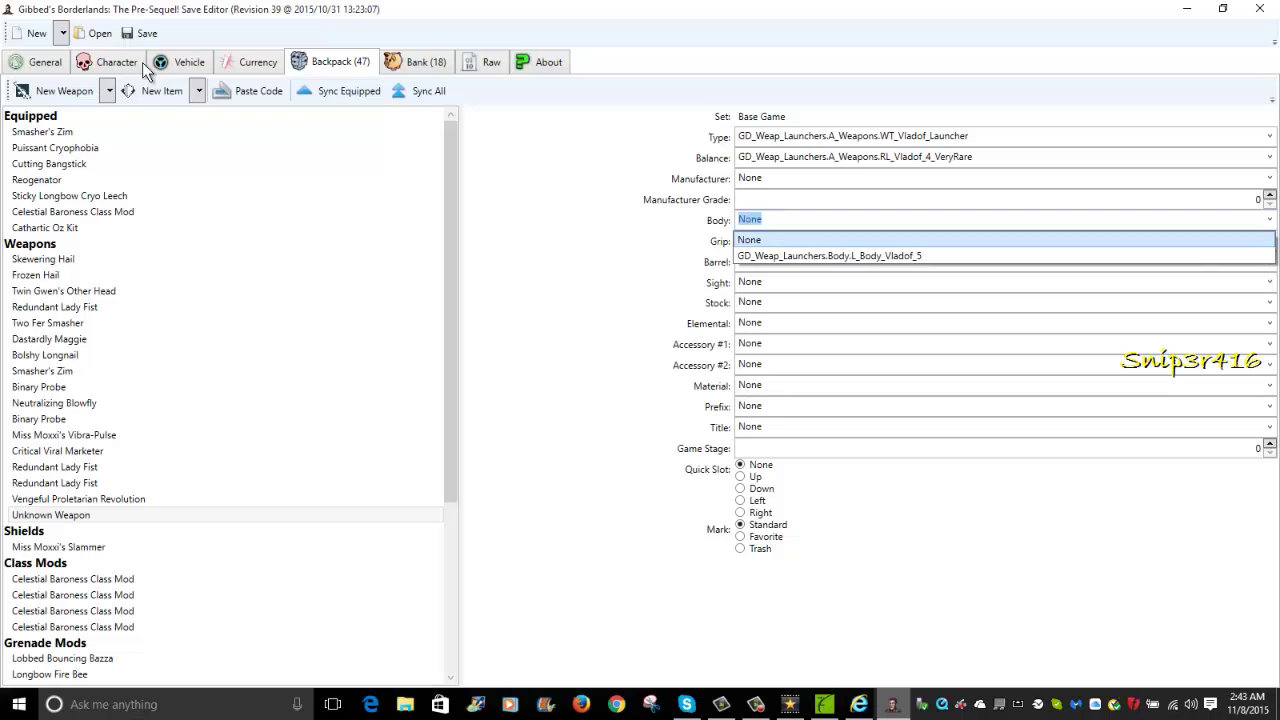
key("Down")
key("Return")
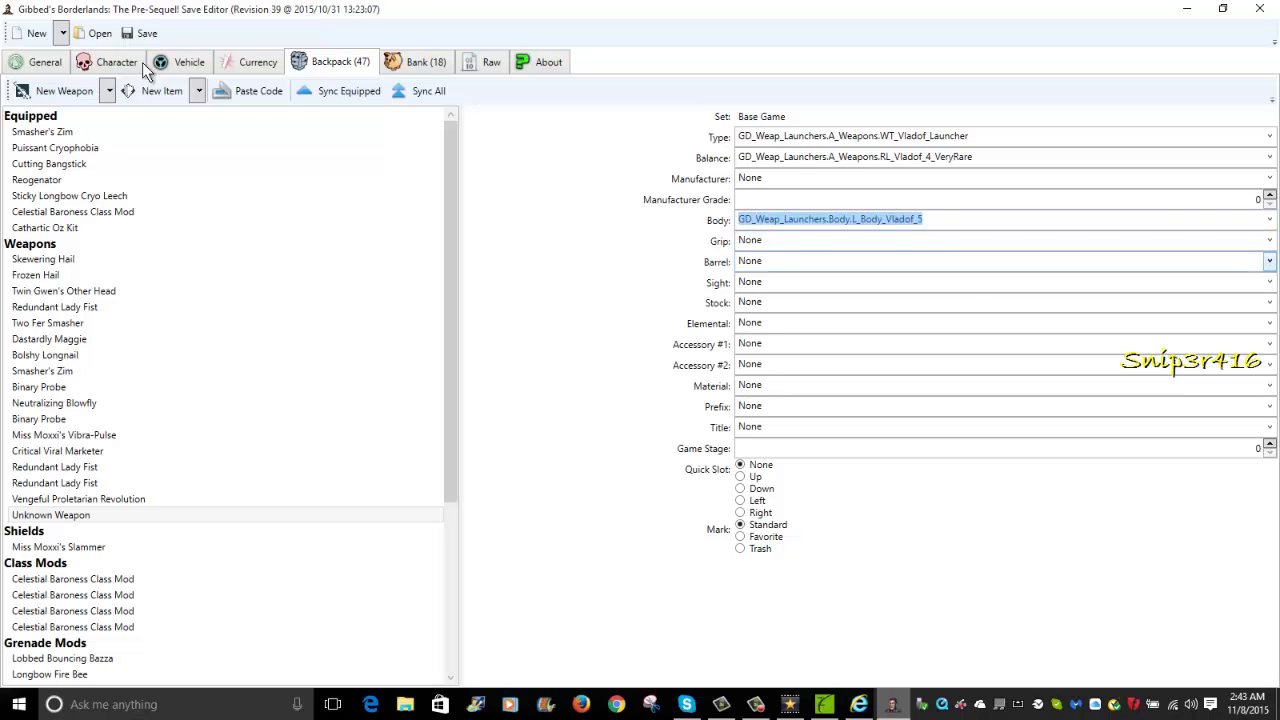
Set the launcher's grip to GD_Weap_Launchers.Grip.L_Grip_Vladof.
key("Tab")
key("alt+Down")
key("End")
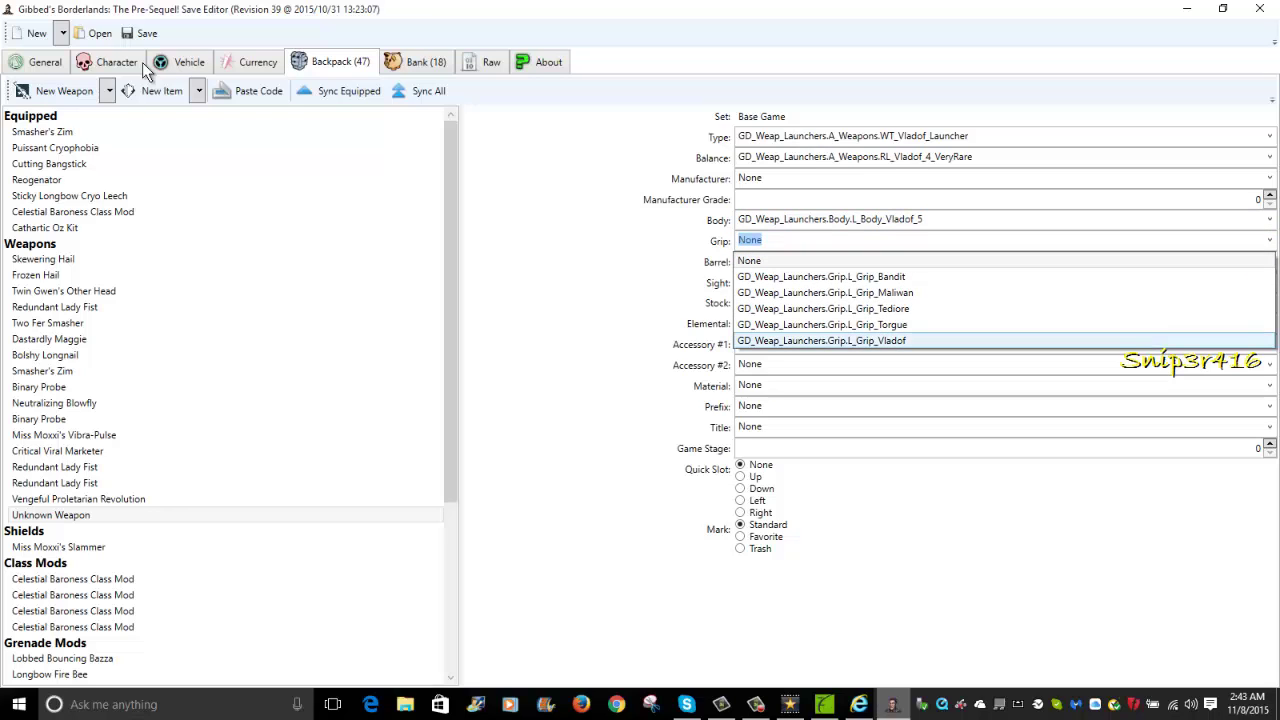
key("Return")
Set the launcher's barrel to GD_Weap_Launchers.Barrel.L_Barrel_Bandit.
key("Tab")
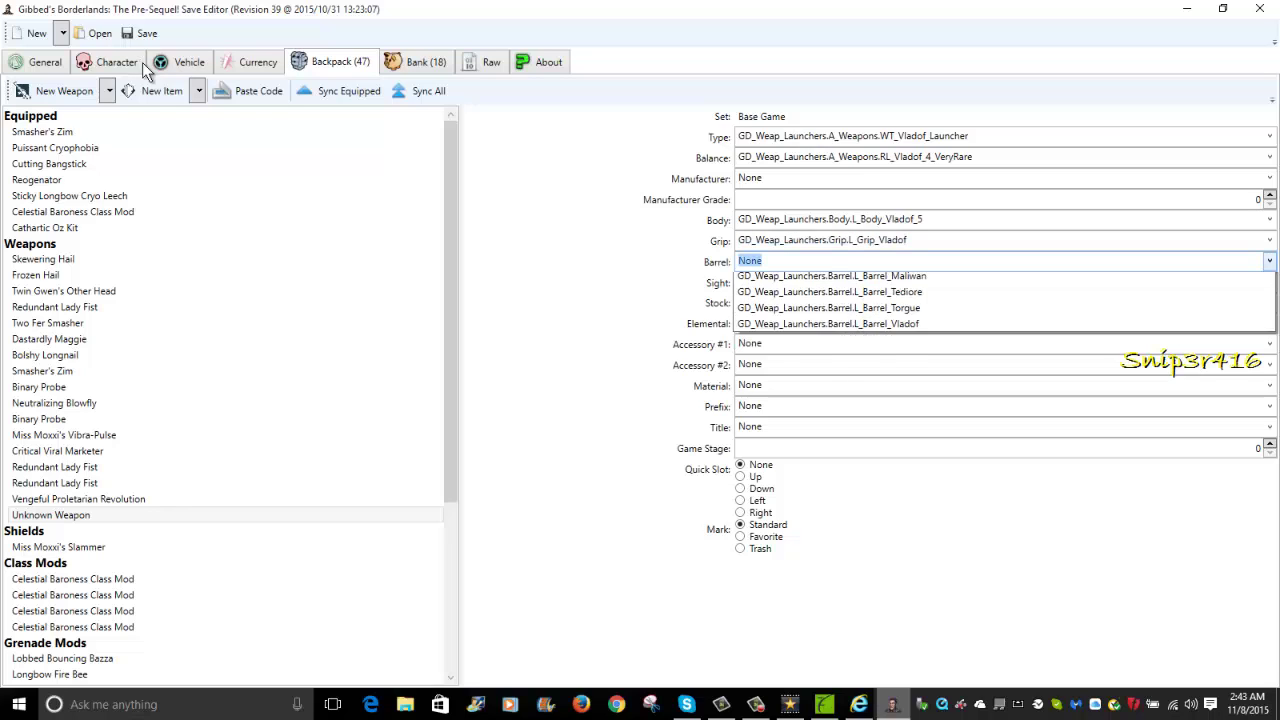
key("alt+Down")
key("Down")
key("Up")
key("Up")
key("Up")
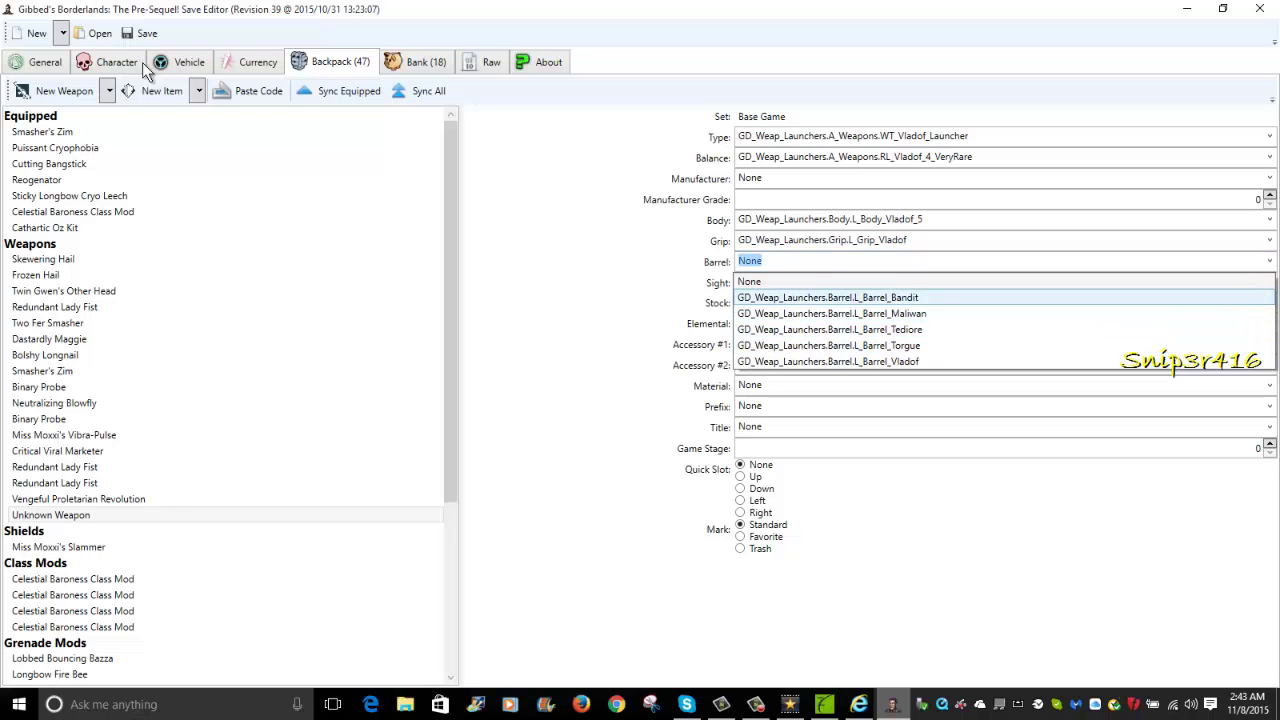
key("Return")
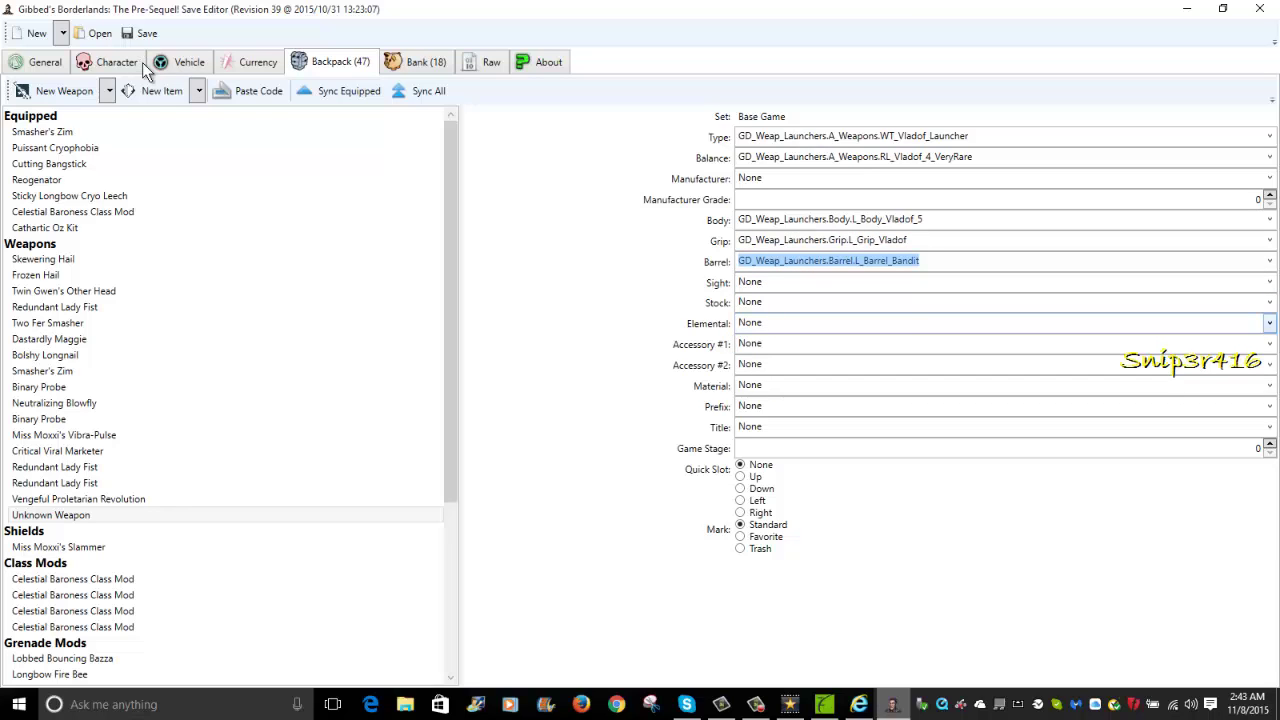
Set the launcher's elemental part to GD_Weap_Launchers.elemental.RL_Elemental_Corrosive, leaving the sight and stock as they are.
key("Tab")
key("Tab")
key("Tab")
key("F4")
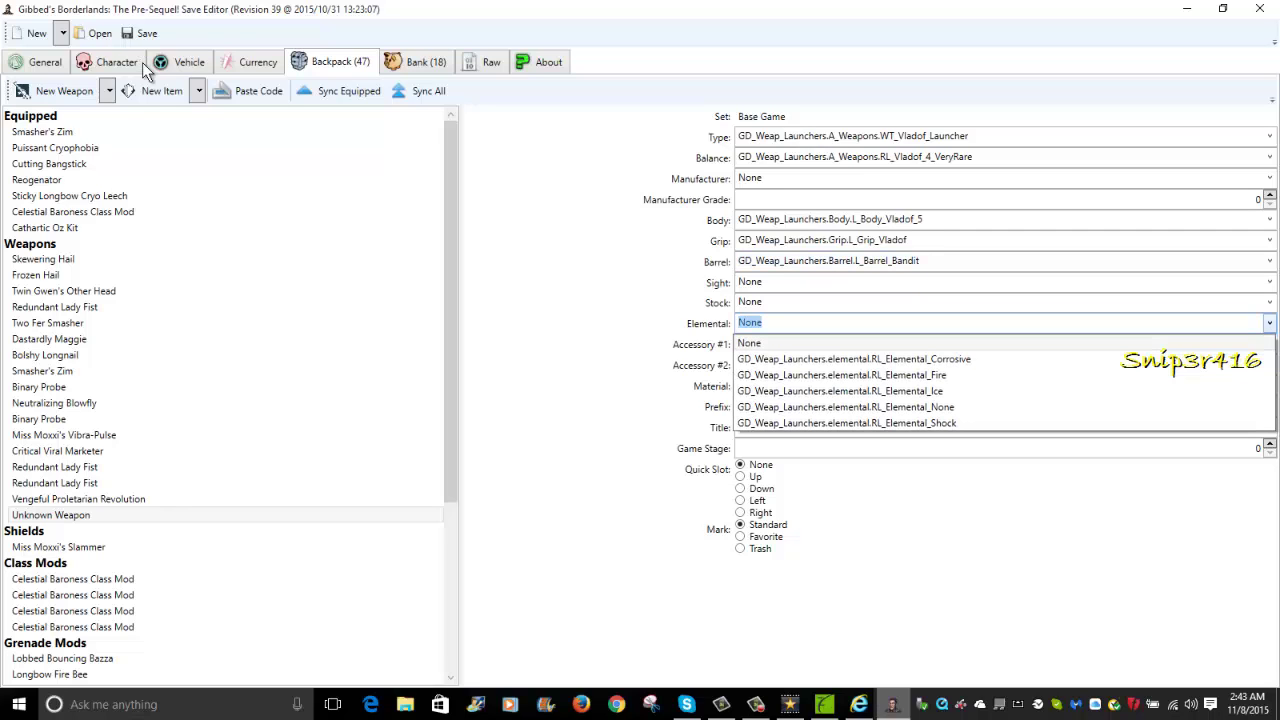
key("Up")
key("Up")
key("Return")
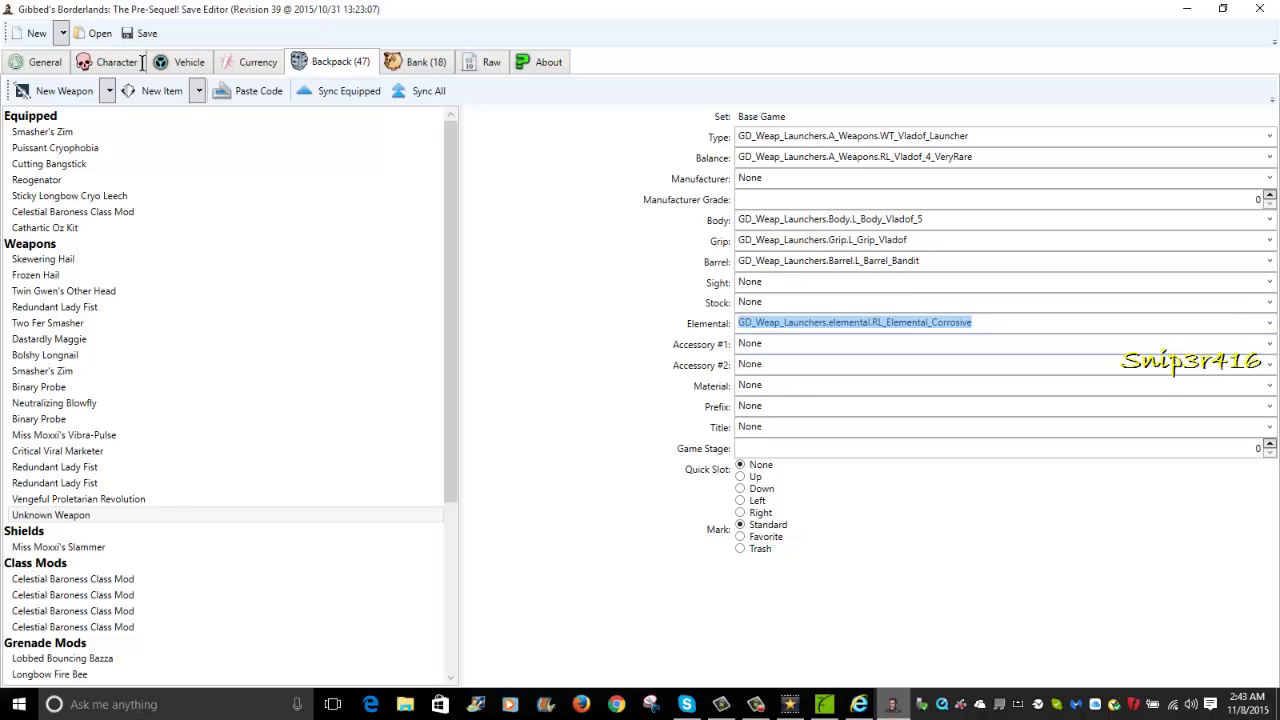
Set the launcher's stock to GD_Weap_Launchers.Exhaust.L_Exhaust_Vladof.
key("shift+Tab")
key("F4")
key("Down")
key("Down")
key("Down")
key("Down")
key("Down")
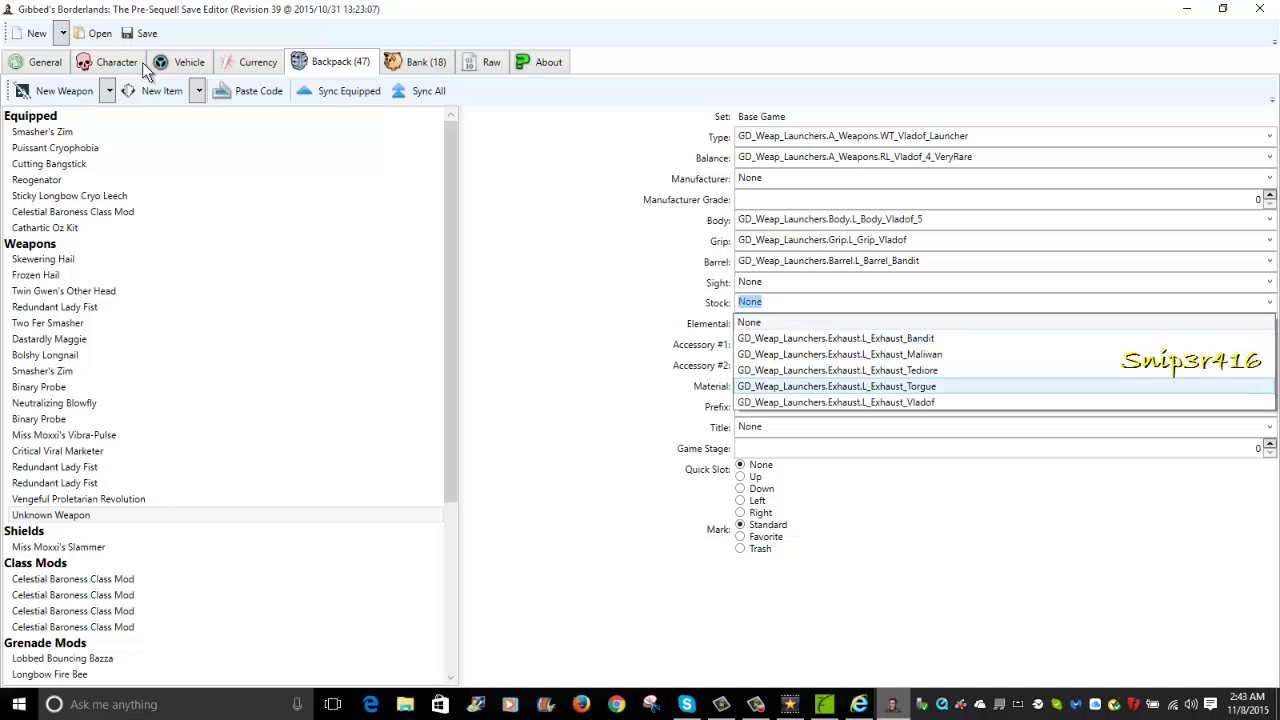
key("Return")
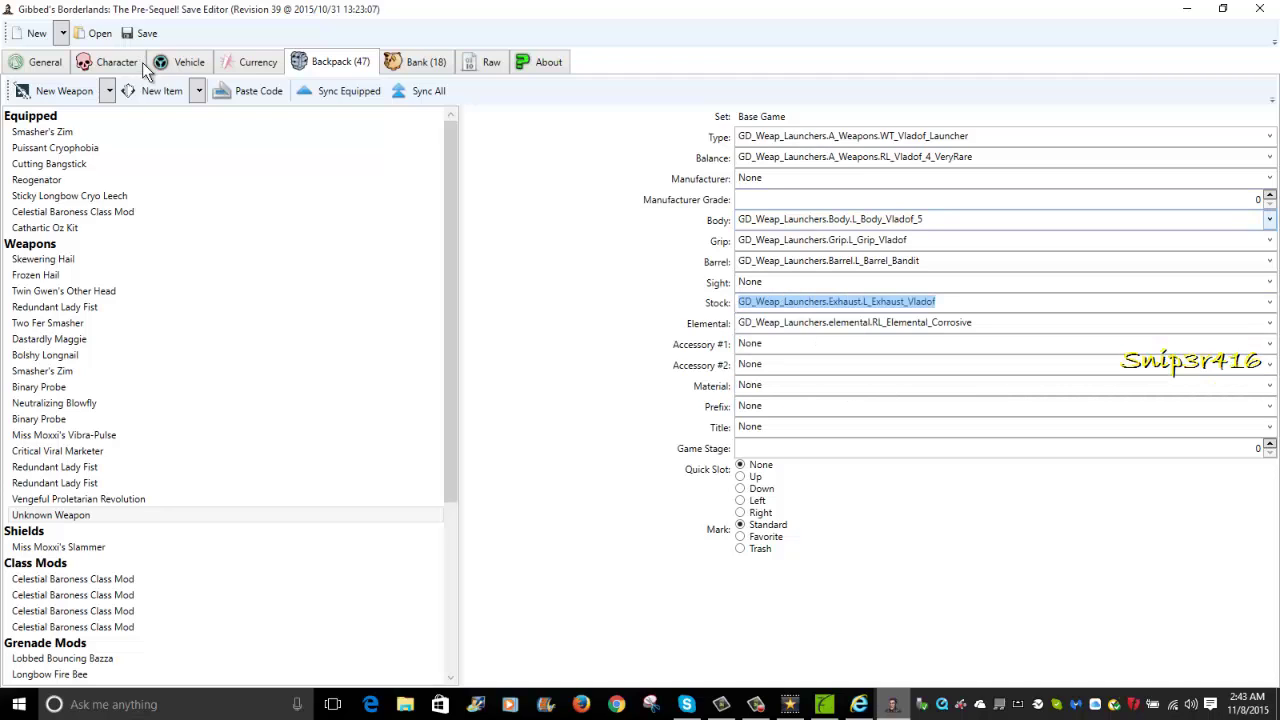
Keep the launcher's body selection and set its manufacturer to GD_Manufacturers.Manufacturers.Vladof.
key("shift+Tab")
key("shift+Tab")
key("shift+Tab")
key("shift+Tab")
key("F4")
key("Return")
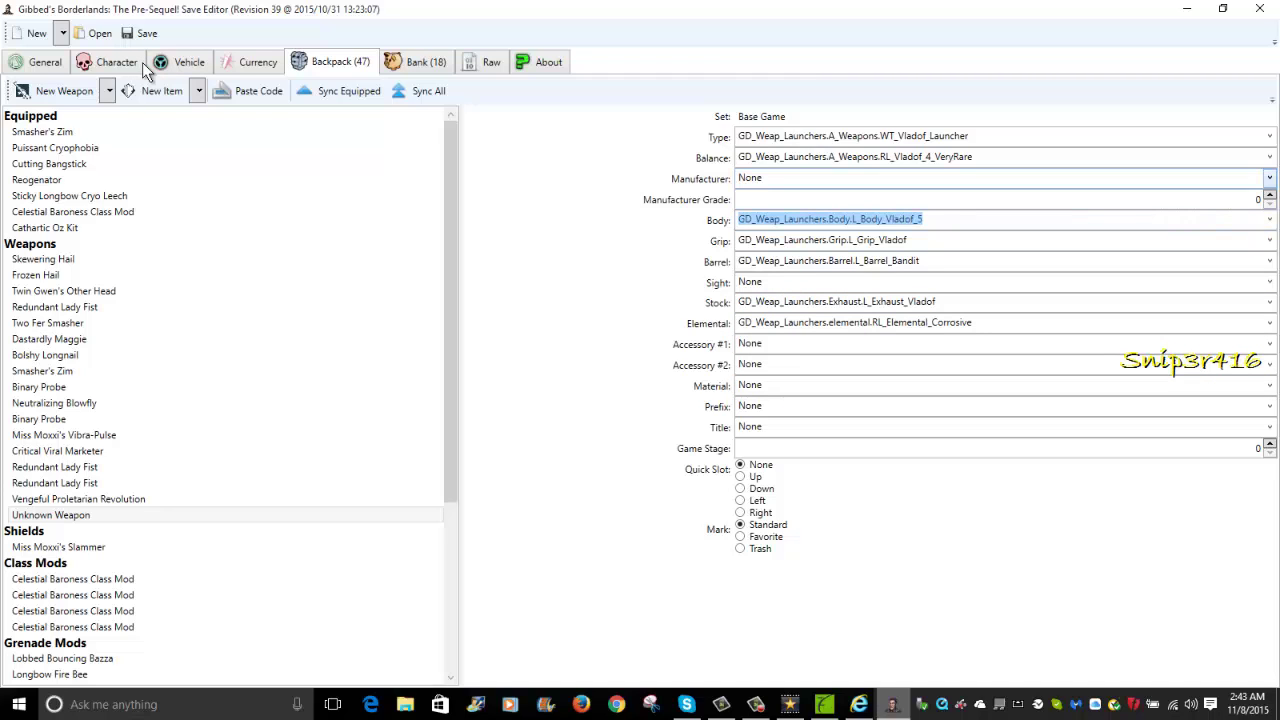
key("shift+Tab")
key("shift+Tab")
key("F4")
key("Down")
key("Return")
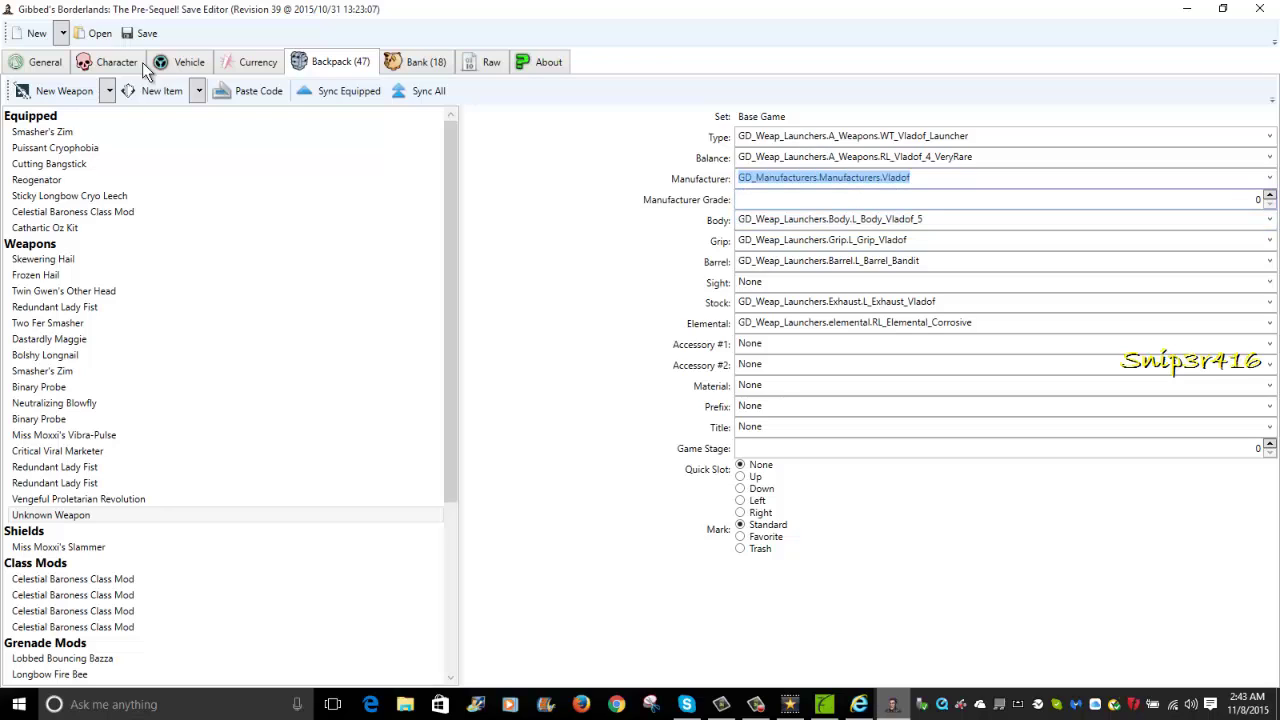
Set the launcher's material to GD_Weap_Launchers.ManufacturerMaterials.Mat_Vladof_5, leaving the prefix at None.
key("Tab")
key("Tab")
key("Tab")
key("Tab")
key("Tab")
key("Tab")
key("Tab")
key("Tab")
key("Tab")
key("Tab")
key("Tab")
key("F4")
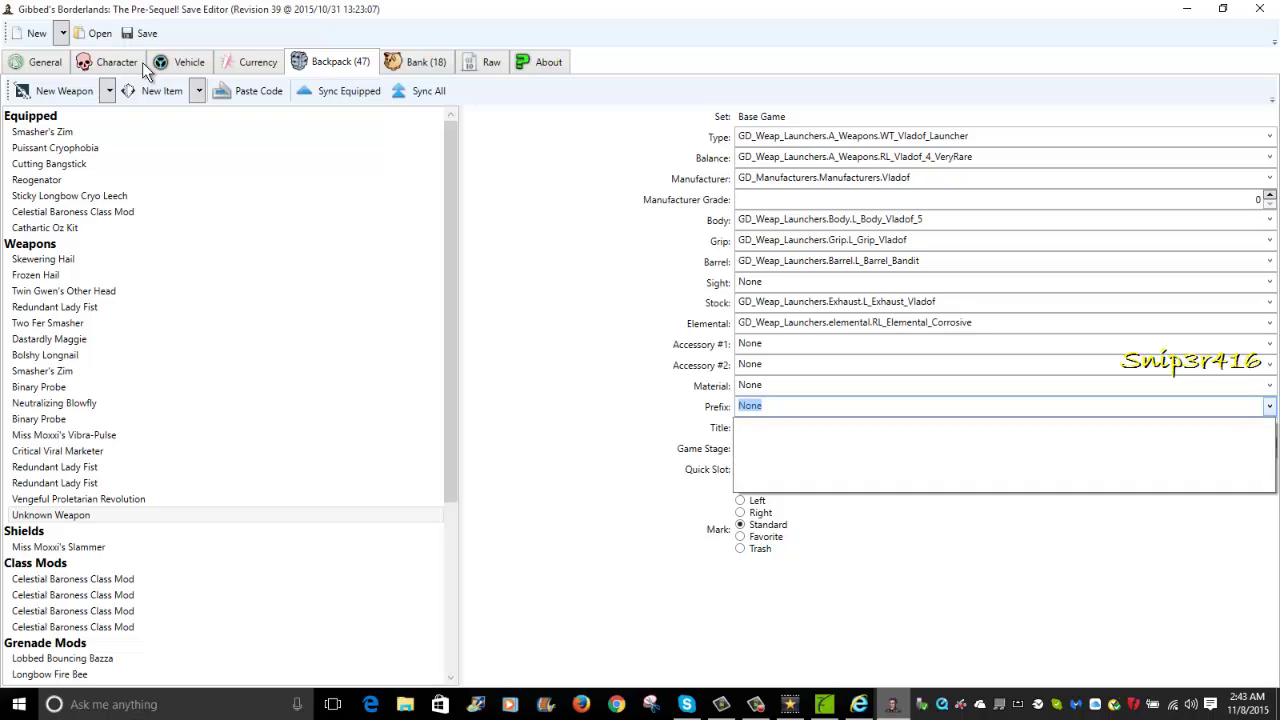
key("Escape")
key("shift+Tab")
key("F4")
key("Down")
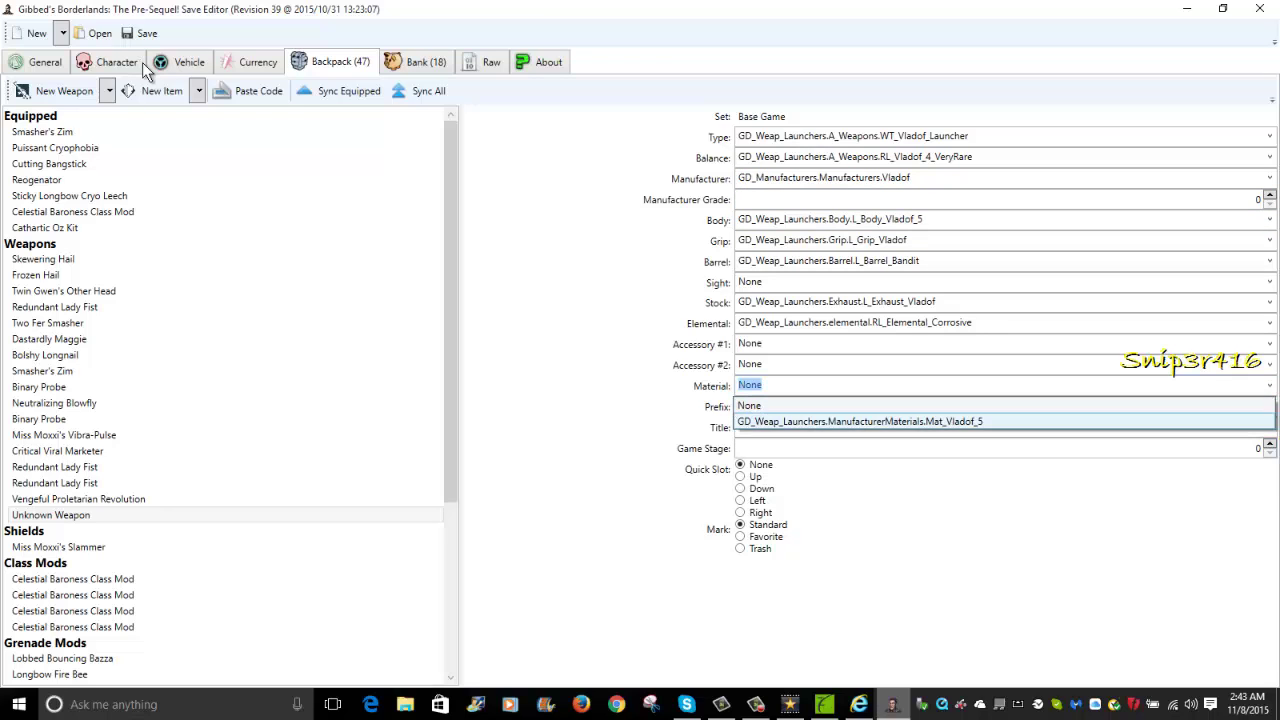
key("Return")
Set the launcher's Accessory #1 to GD_Weap_Launchers.Accessory.RL_Accessory_StockCover_RocketSpeed.
key("shift+Tab")
key("shift+Tab")
key("F4")
key("Down")
key("Down")
key("Down")
key("Down")
key("Down")
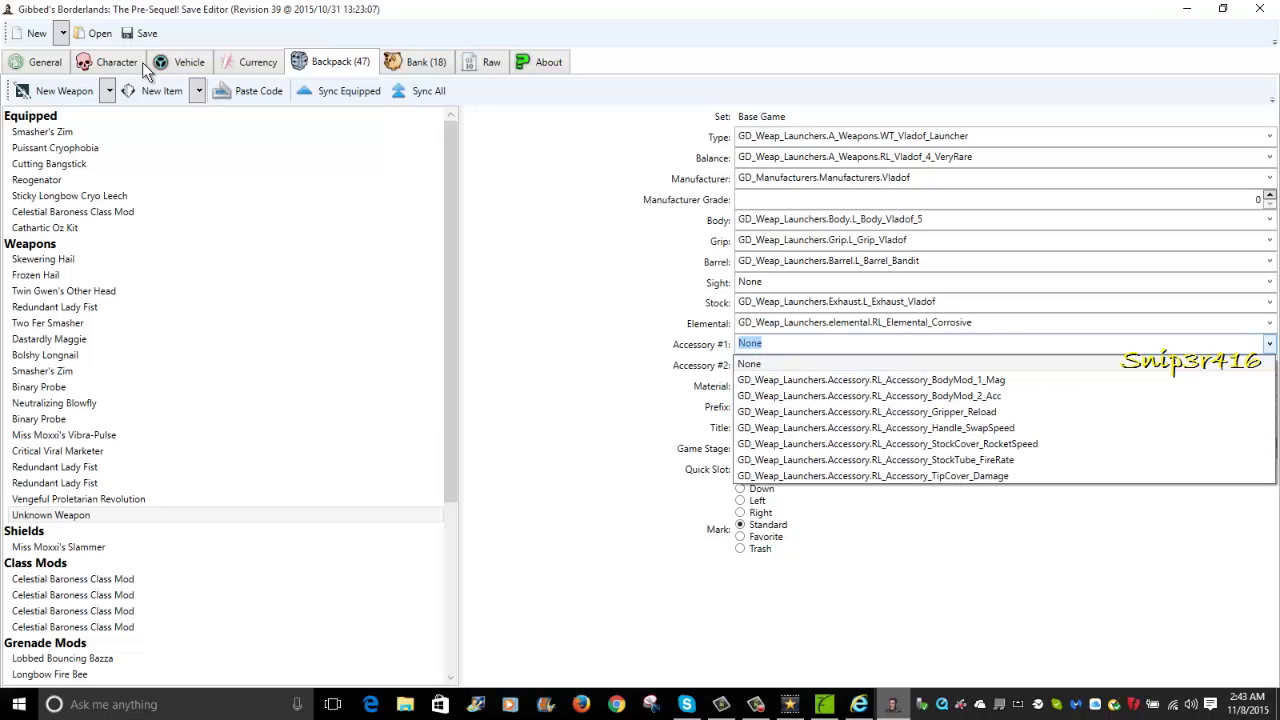
key("Return")
Look through the available stock parts and the Accessory #2 Moonstone attachments, keeping Accessory #2 at None.
key("shift+Tab")
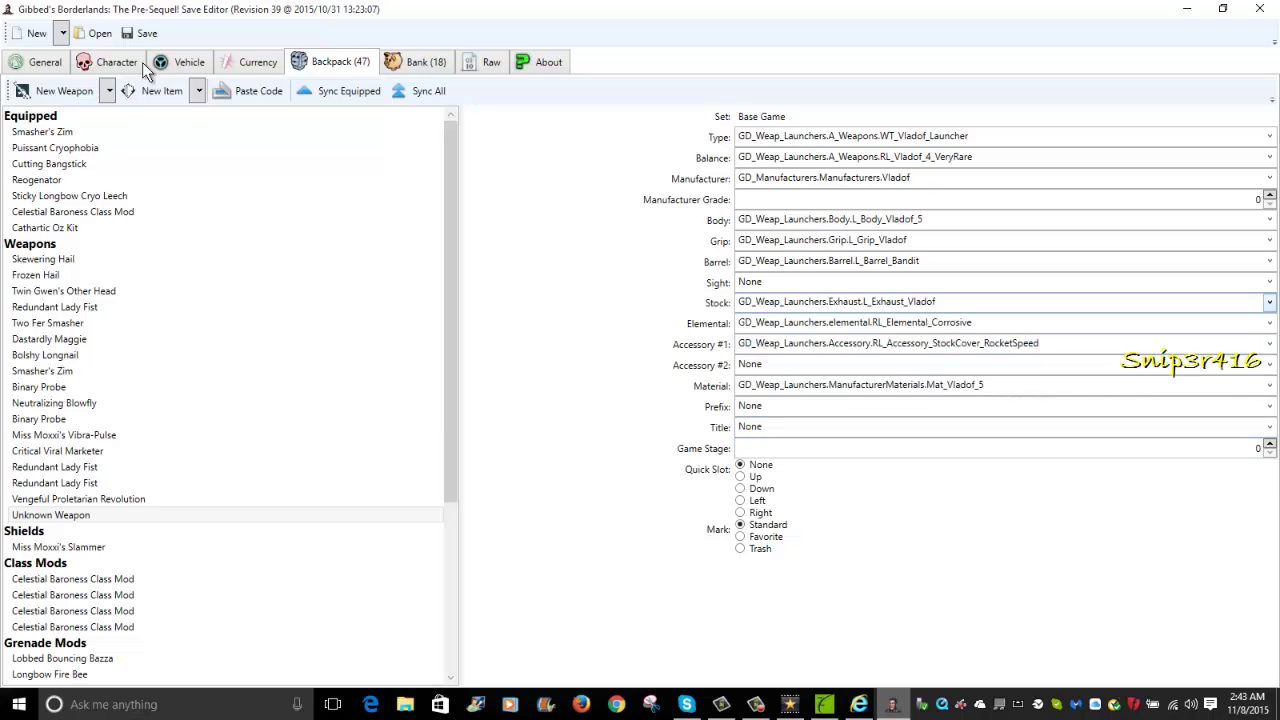
key("shift+Tab")
key("F4")
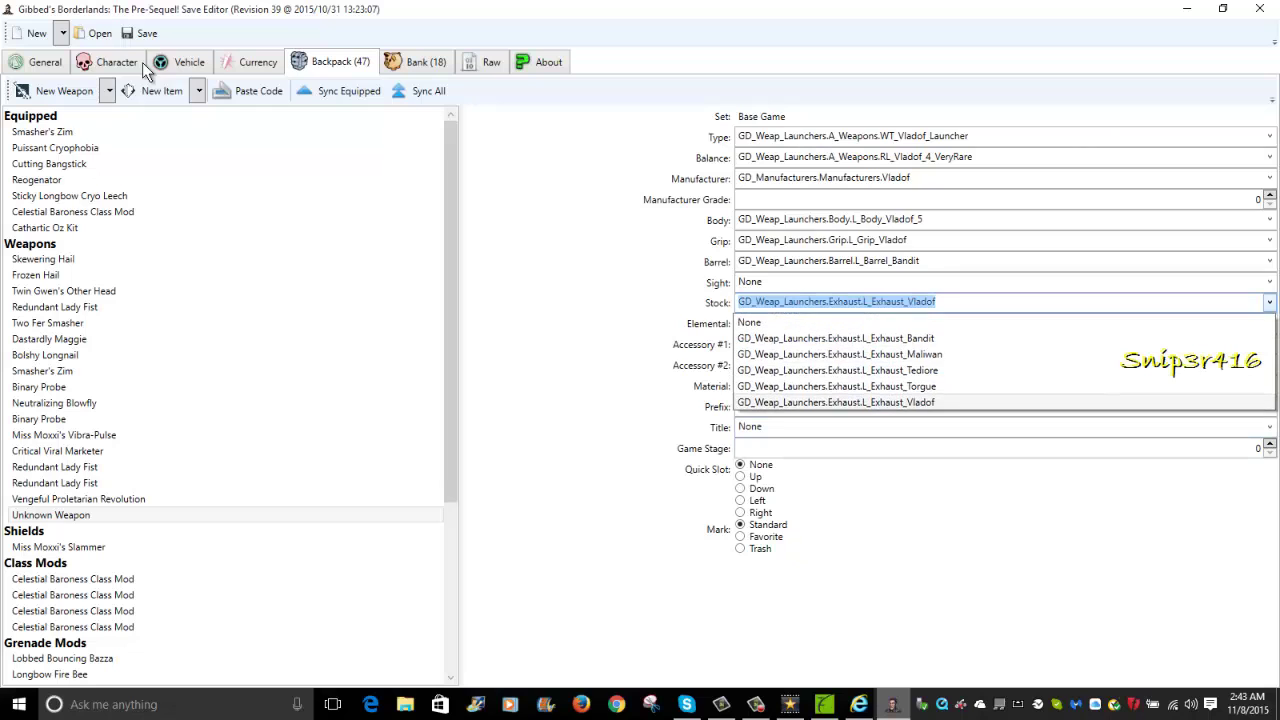
key("Escape")
key("Tab")
key("Tab")
key("Tab")
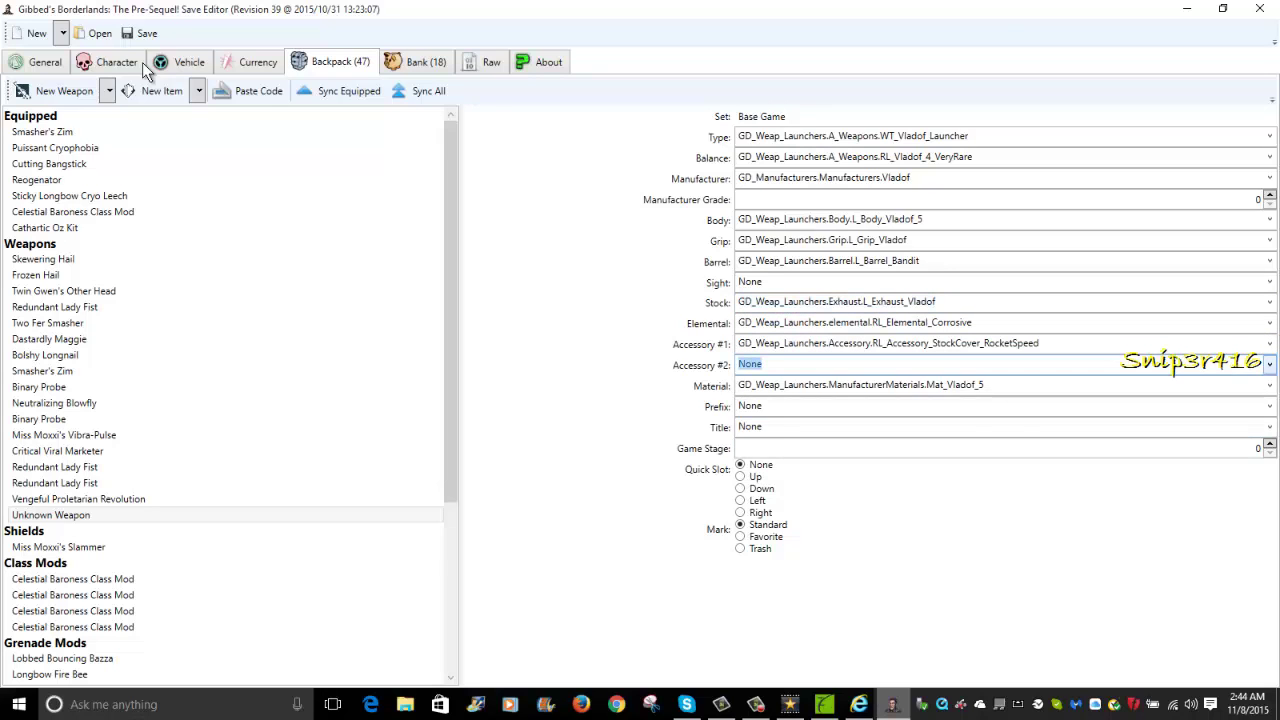
key("F4")
key("Down")
key("Down")
key("Down")
key("Down")
key("Up")
key("Down")
key("Down")
key("Down")
key("Down")
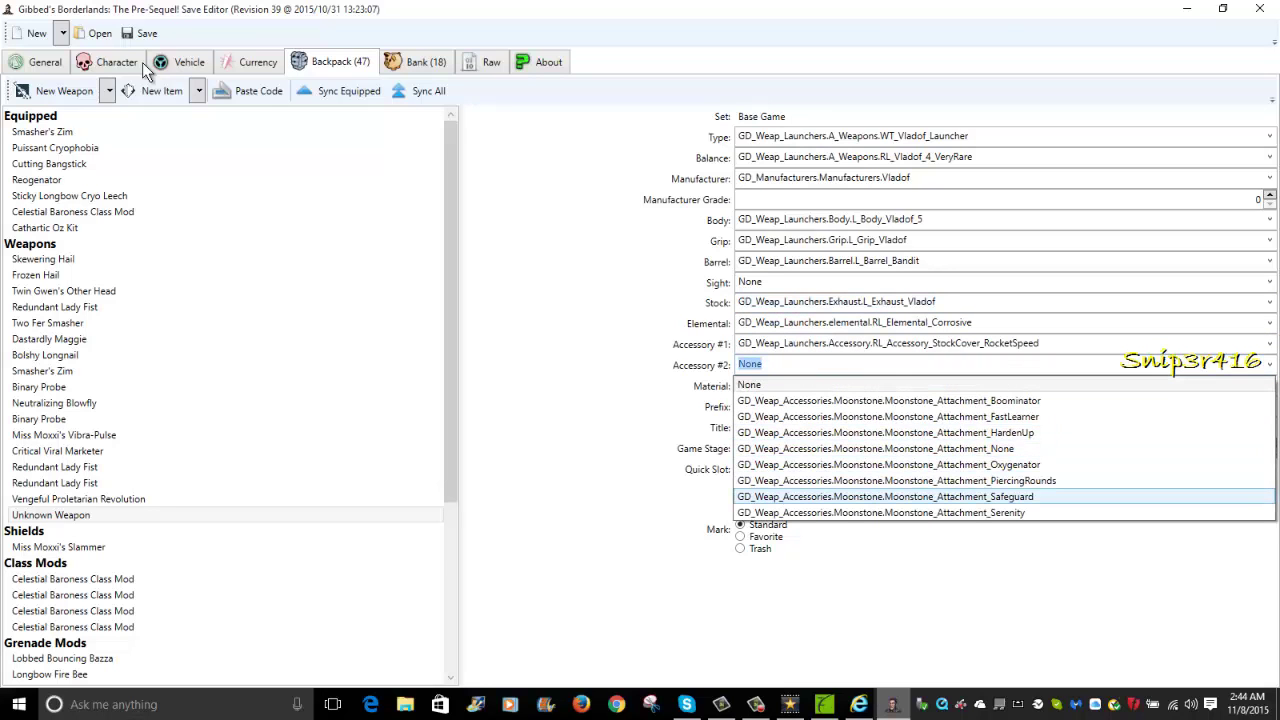
key("Down")
key("Up")
key("Up")
key("Up")
key("Up")
key("Up")
key("Up")
key("Up")
key("Up")
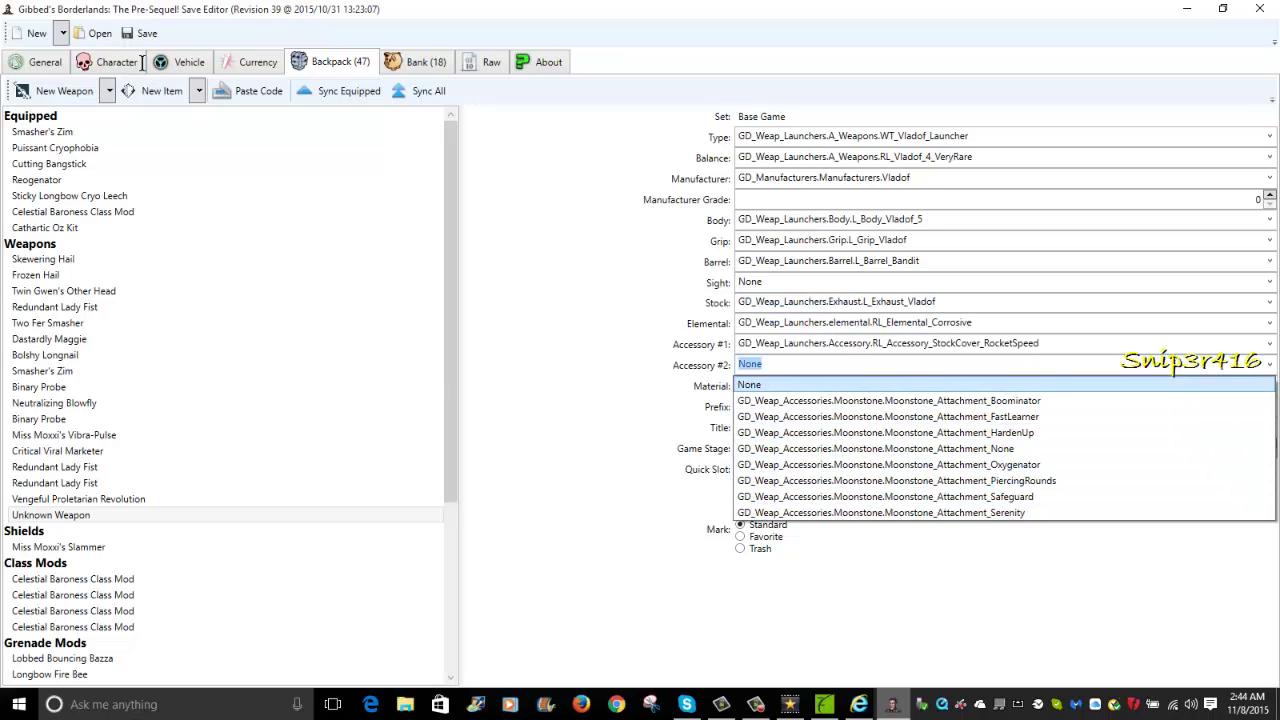
key("Return")
key("shift+Tab")
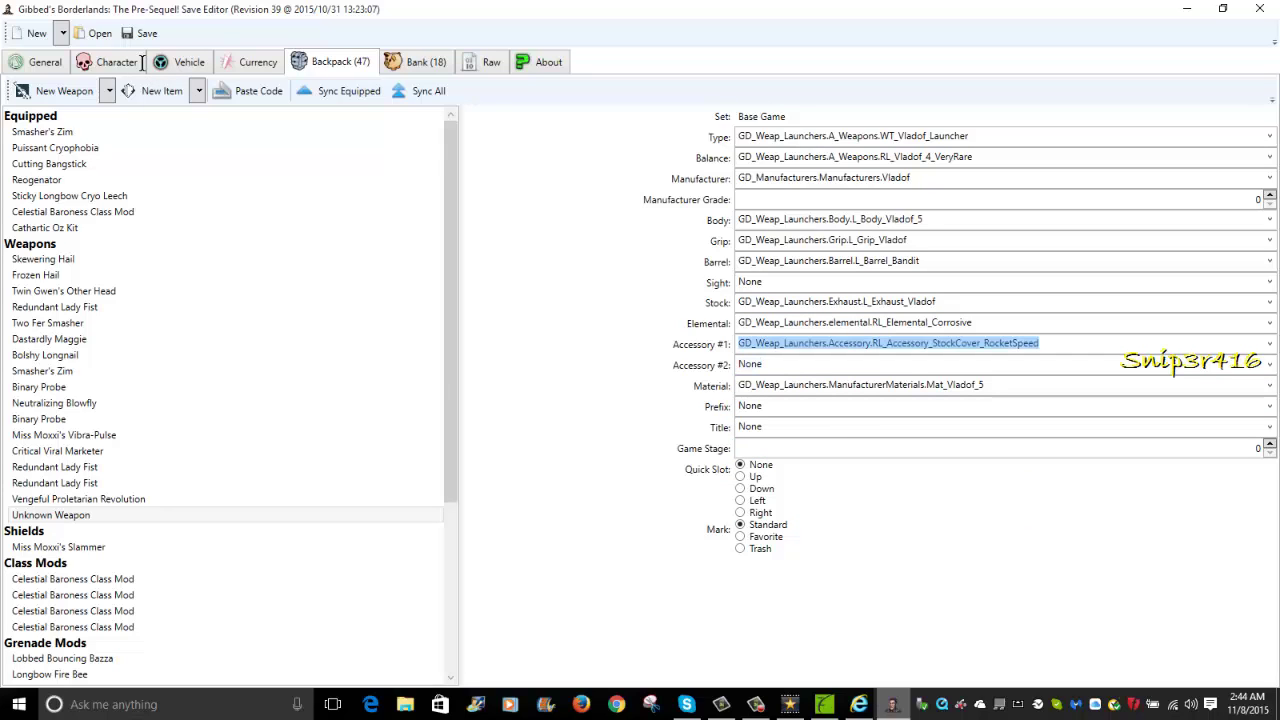
key("End")
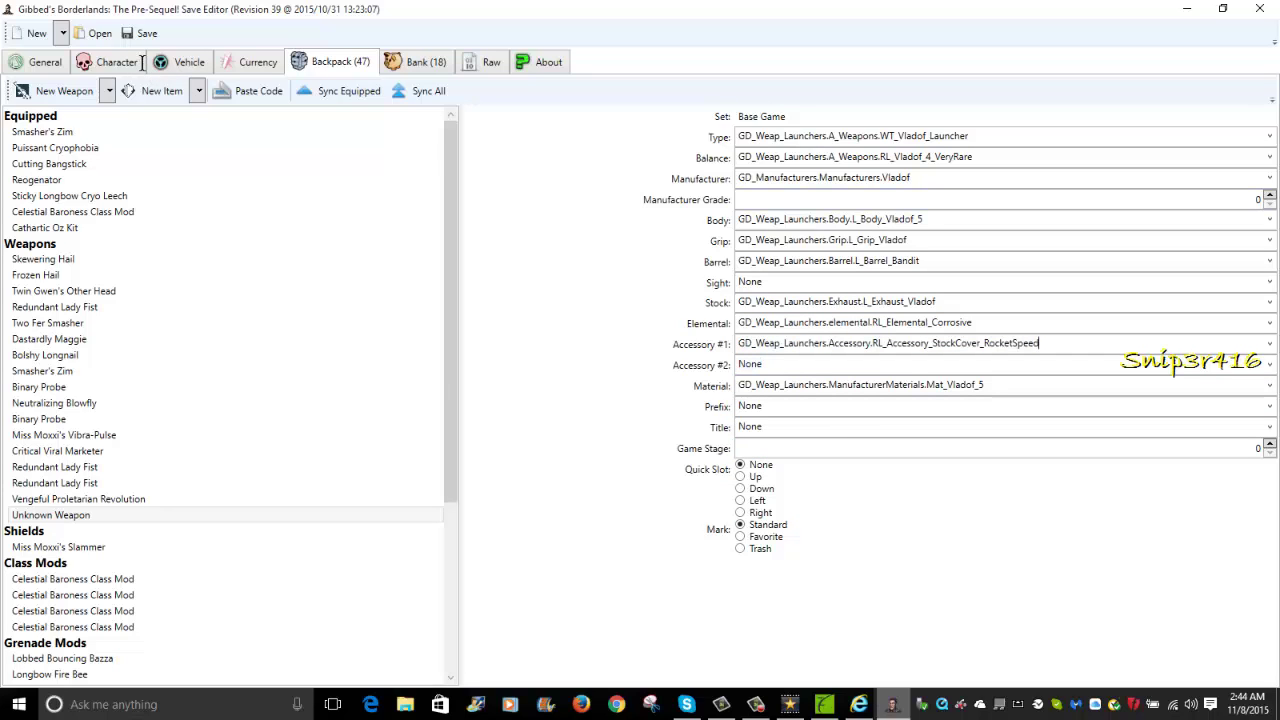
Change the weapon's type to GD_Weap_AssaultRifle.A_Weapons.WT_Jakobs_AssaultRifle.
key("shift+Tab")
key("shift+Tab")
key("shift+Tab")
key("shift+Tab")
key("shift+Tab")
key("shift+Tab")
key("shift+Tab")
key("shift+Tab")
key("shift+Tab")
key("shift+Tab")
key("alt+Down")
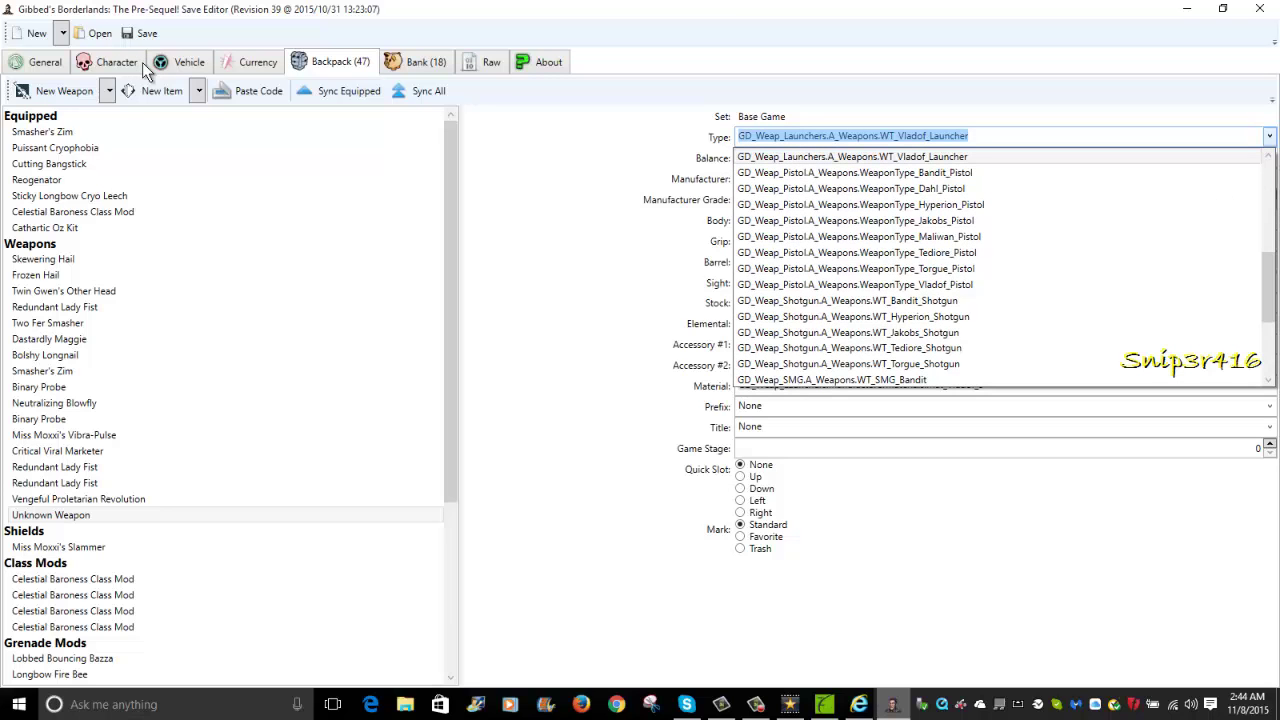
scroll(142, 62, "up", 3)
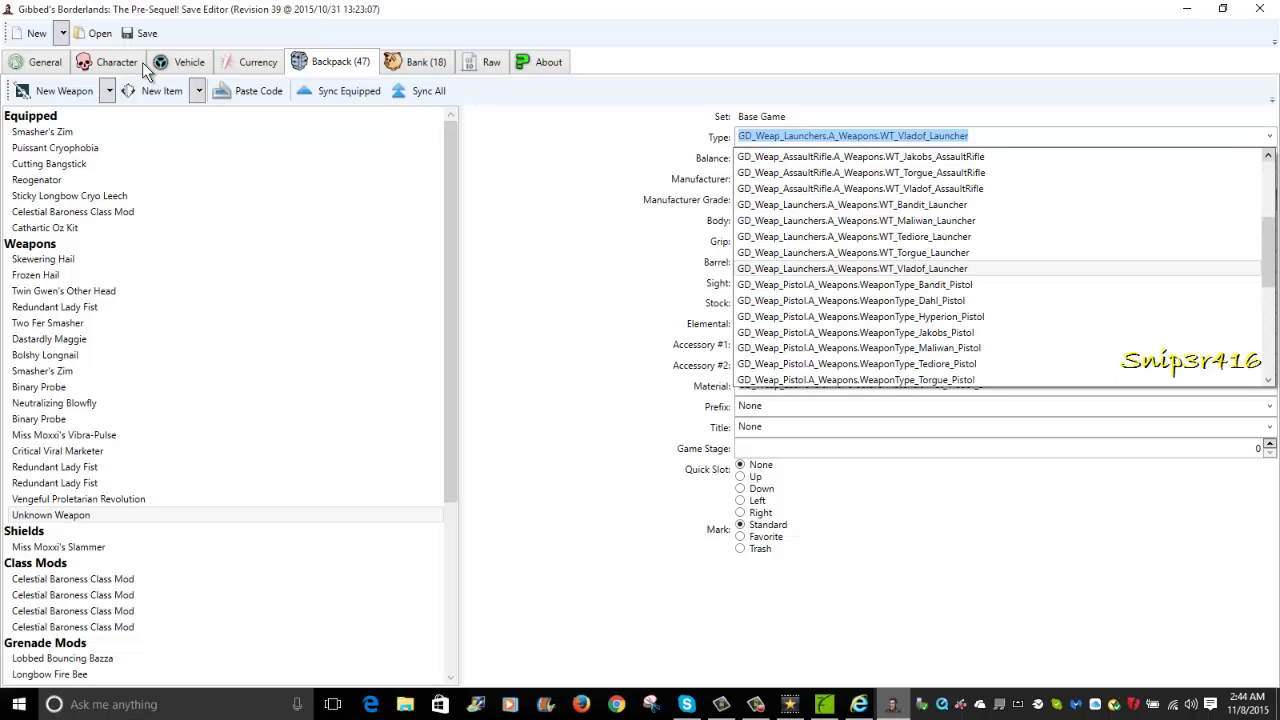
key("Up")
key("Up")
key("Up")
key("Up")
key("Up")
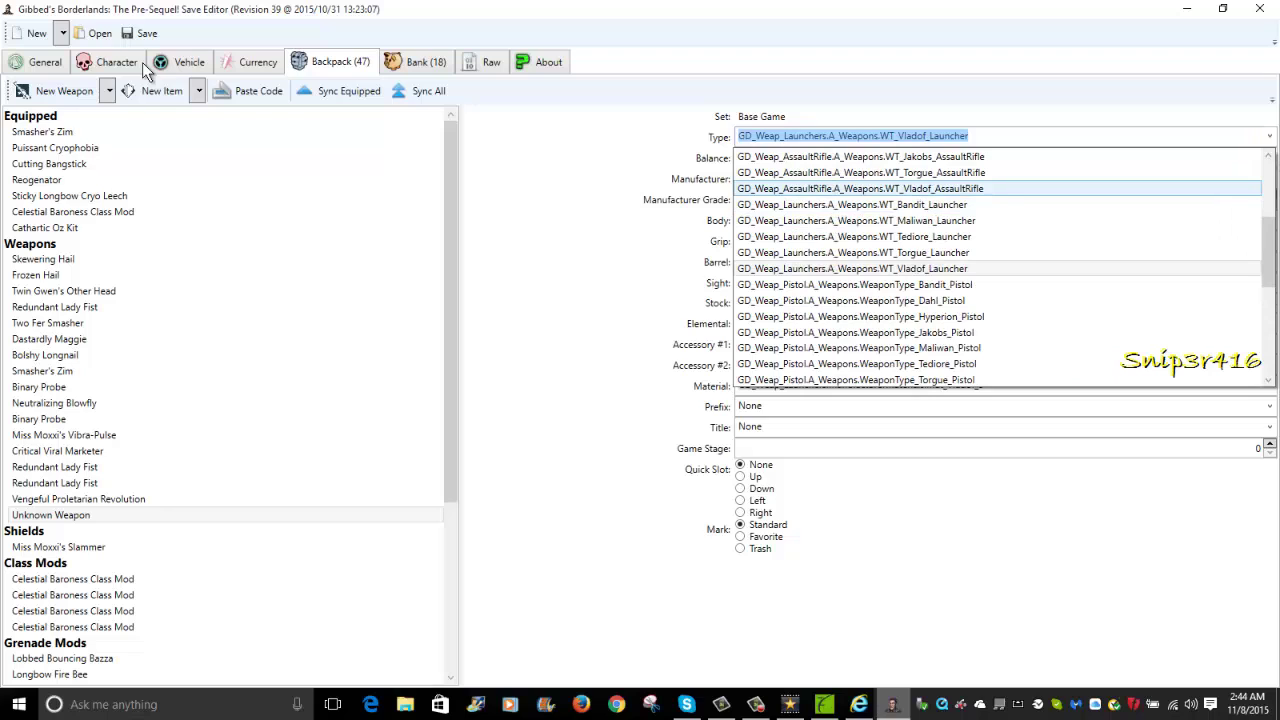
key("Up")
key("Down")
key("Up")
key("Up")
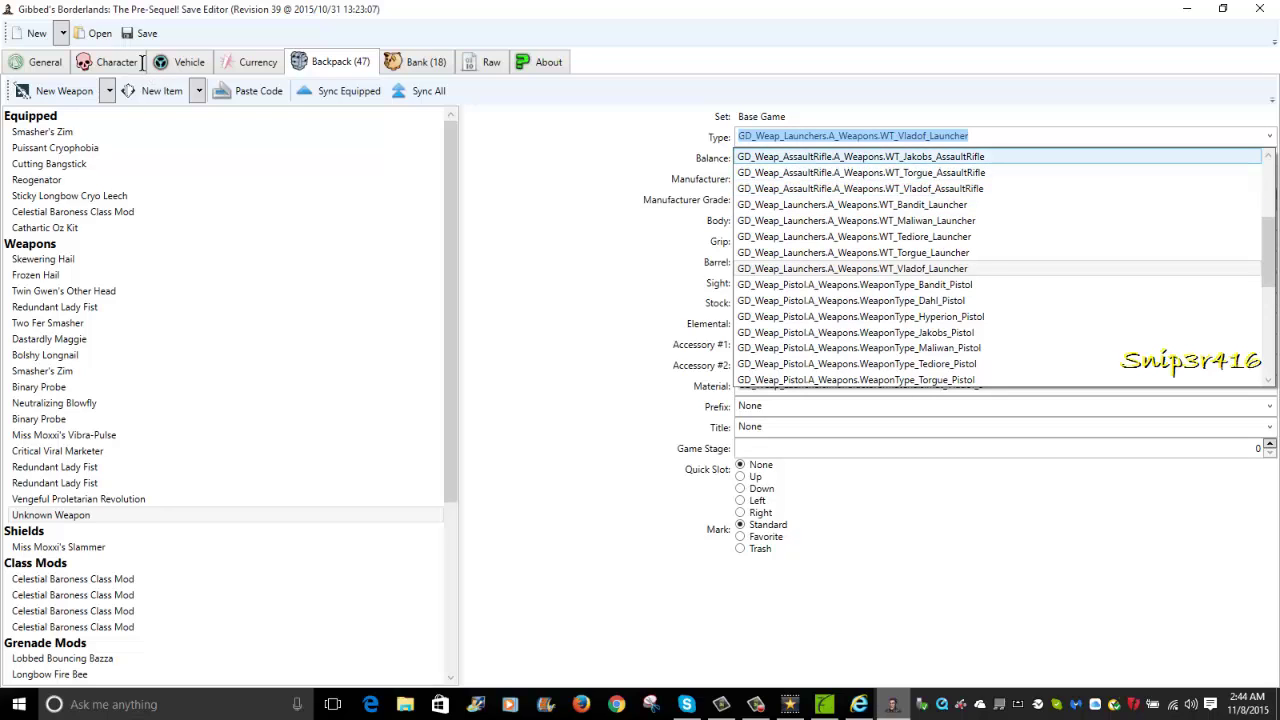
key("Return")
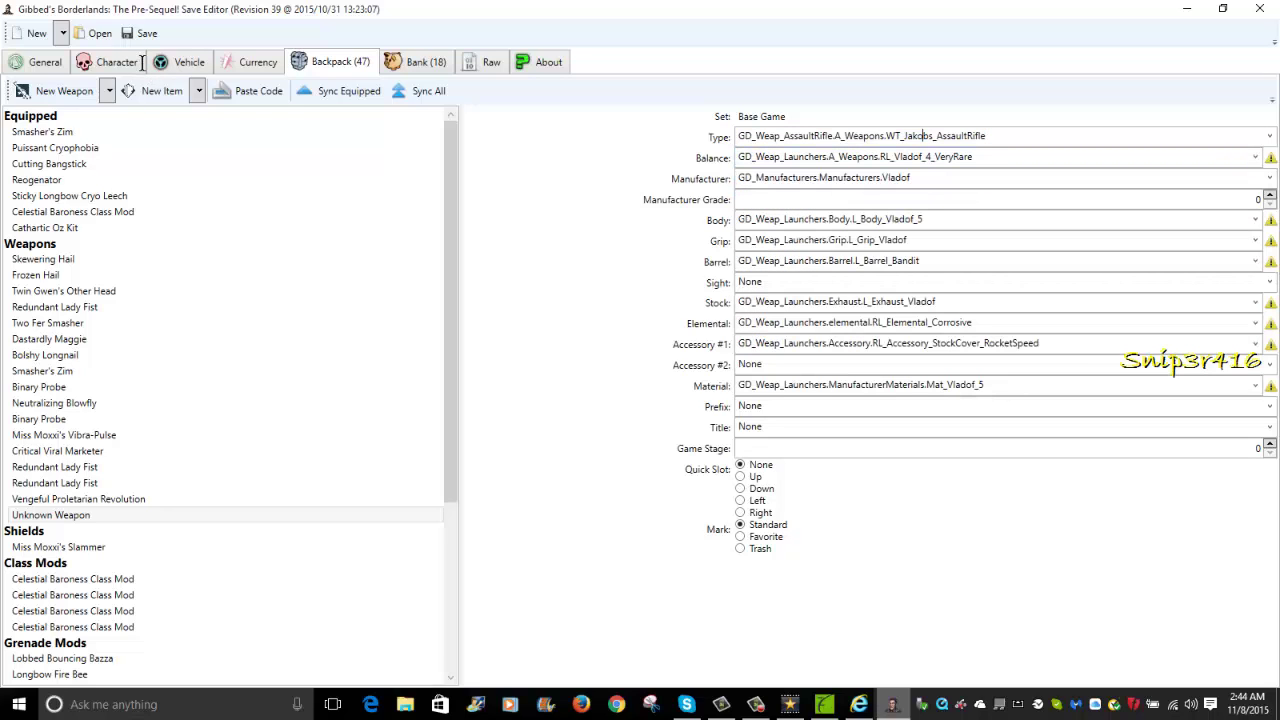
Copy the word Jakobs from the weapon's type value.
key("Left")
key("Left")
key("Left")
key("shift+Right")
key("shift+Right")
key("shift+Right")
key("shift+Right")
key("shift+Right")
key("shift+Right")
key("Menu")
key("Down")
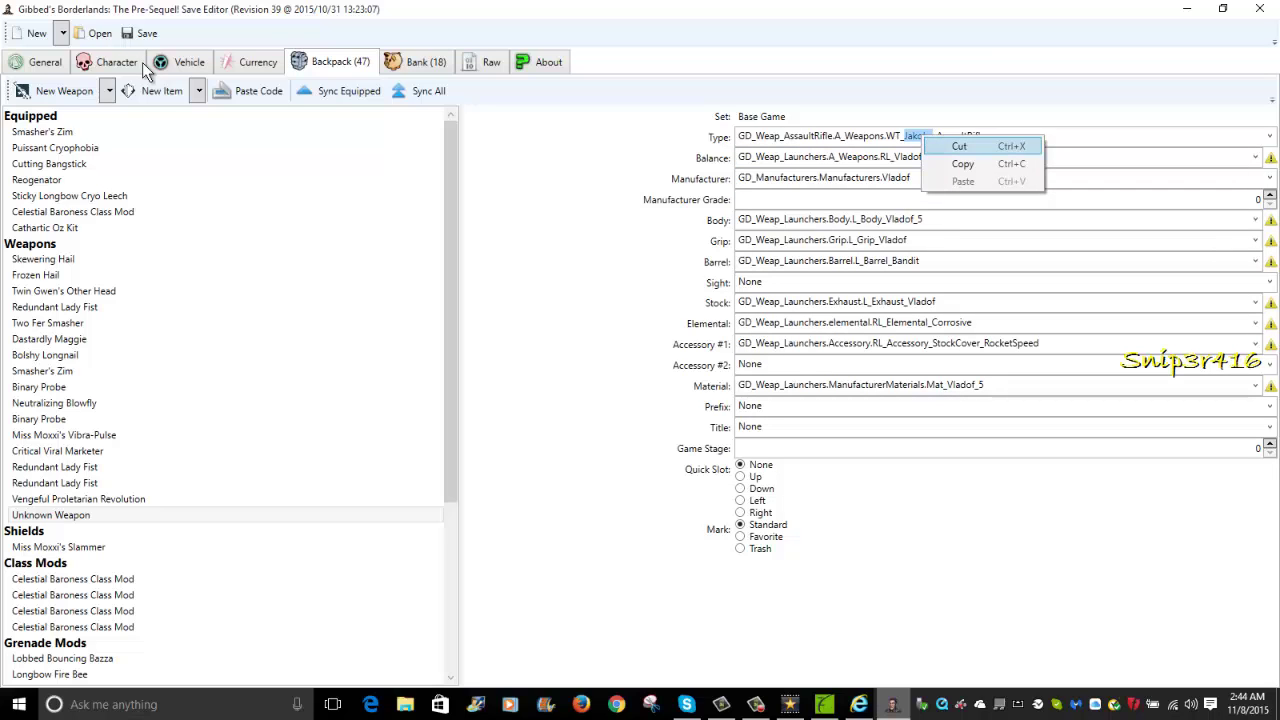
key("Down")
key("Return")
Check the Jakobs assault rifle balance options without picking one and set the type back to GD_Weap_Launchers.A_Weapons.WT_Vladof_Launcher.
key("Tab")
key("alt+Down")
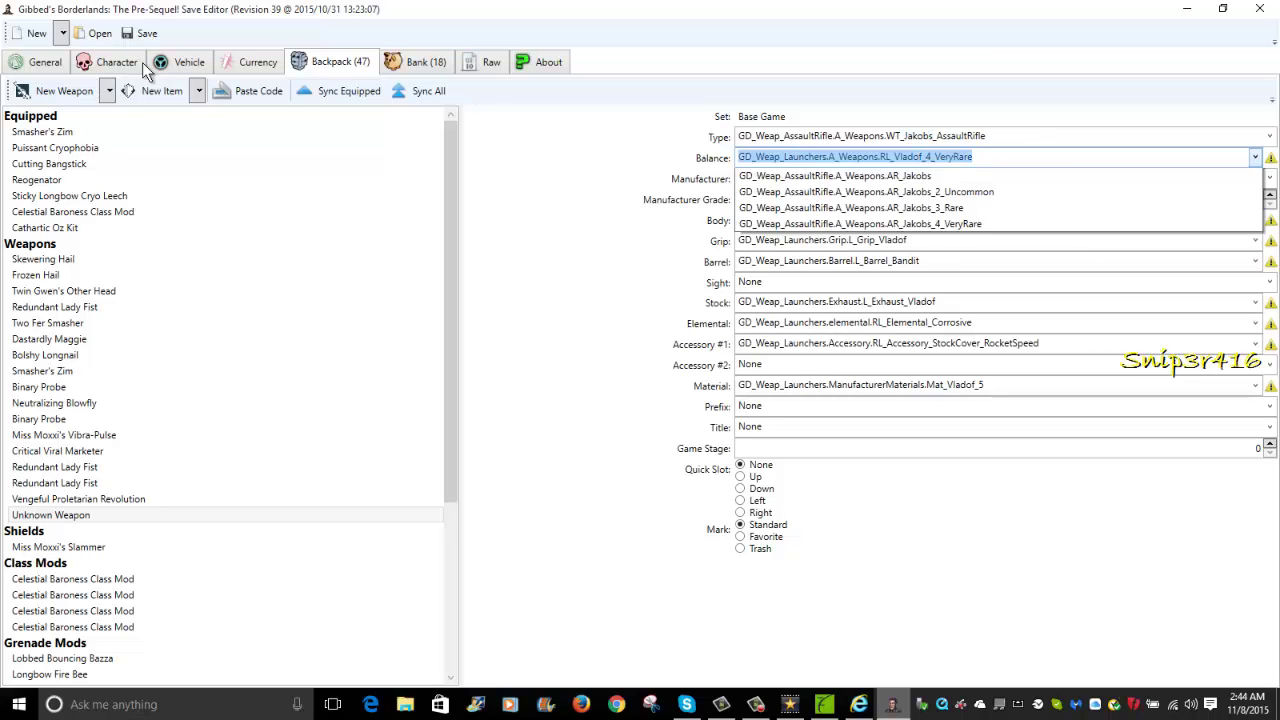
key("Escape")
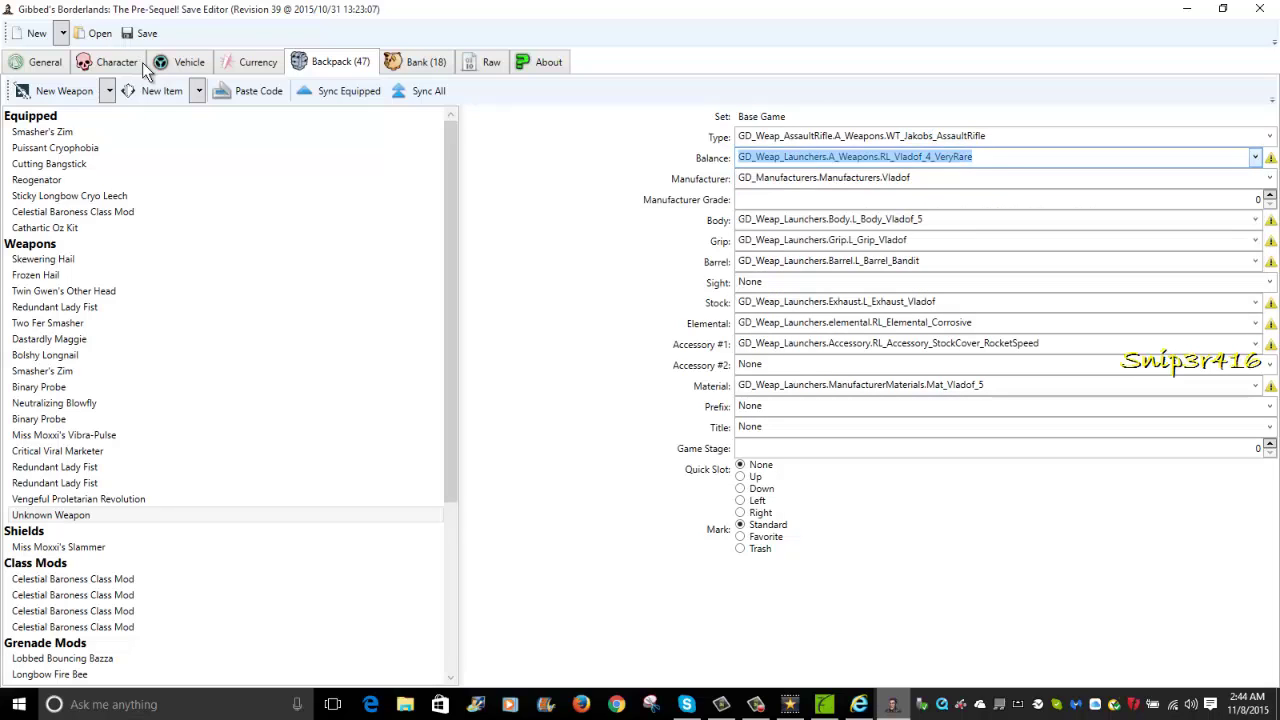
key("alt+Down")
key("Escape")
key("shift+Tab")
key("alt+Down")
key("Down")
key("Down")
key("Down")
key("Down")
key("Down")
key("Down")
key("Down")
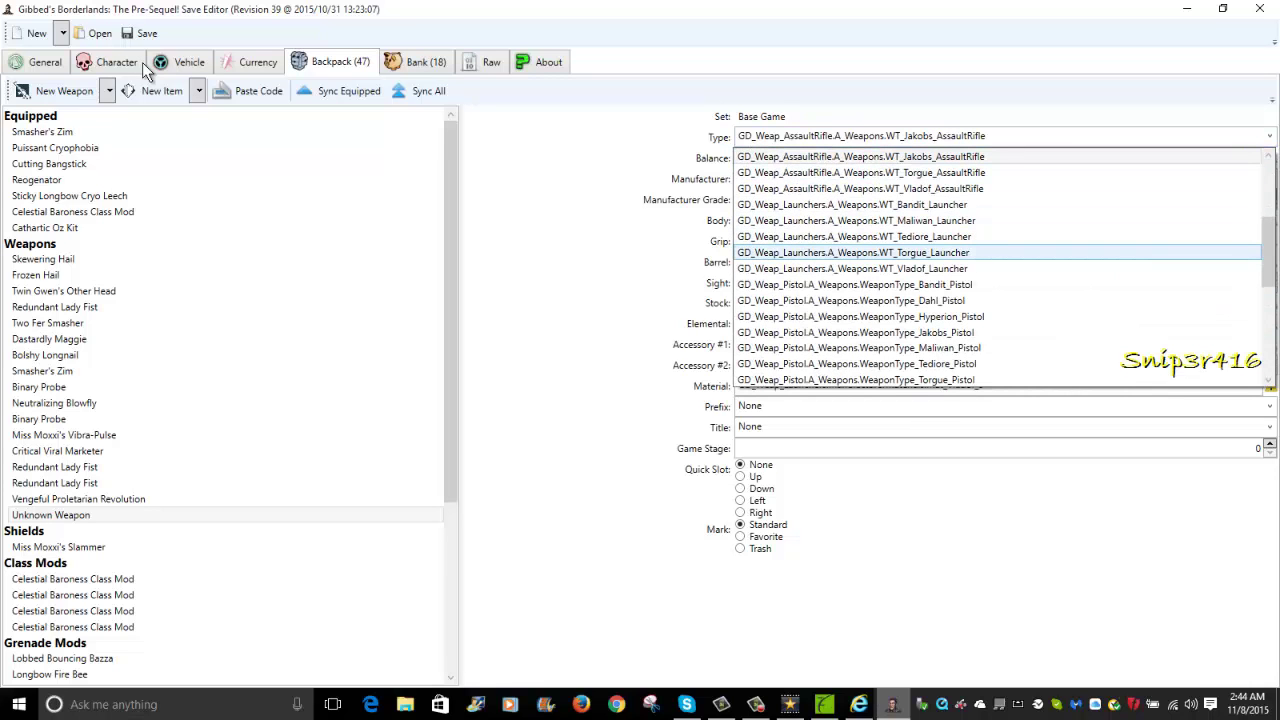
key("Tab")
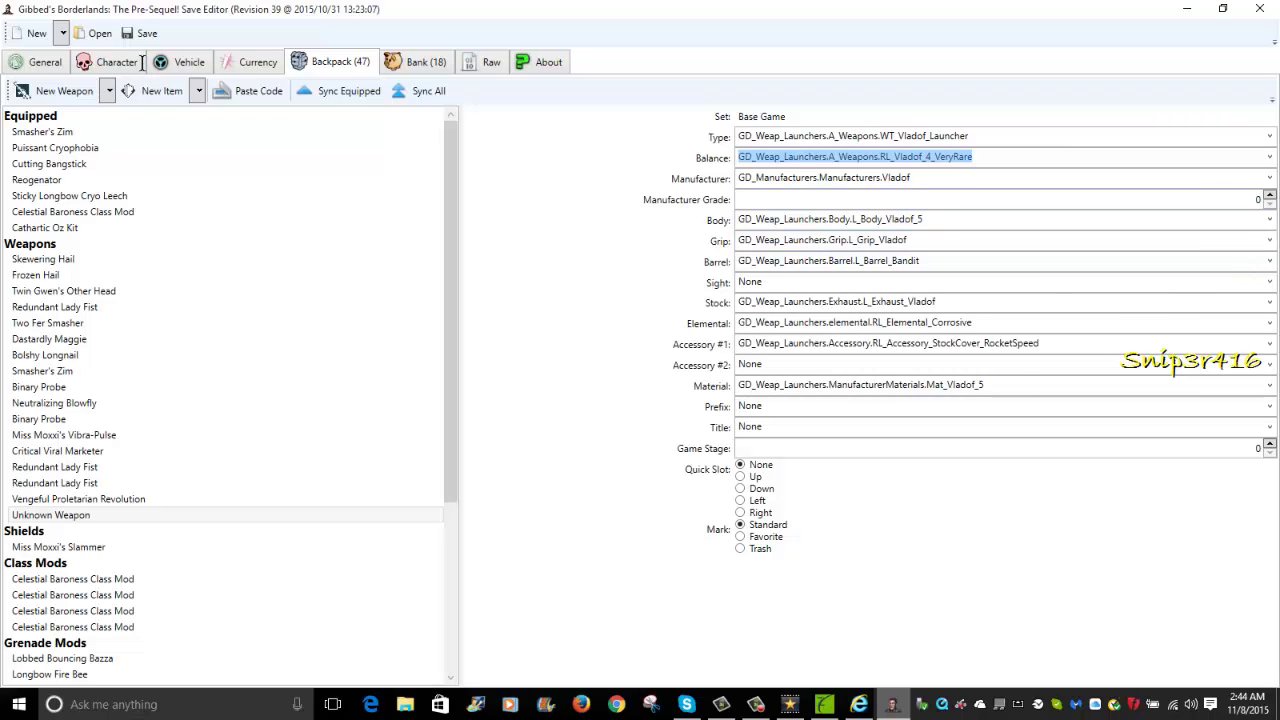
Erase the Vladof_5 ending from the launcher's body value.
key("Tab")
key("End")
key("BackSpace")
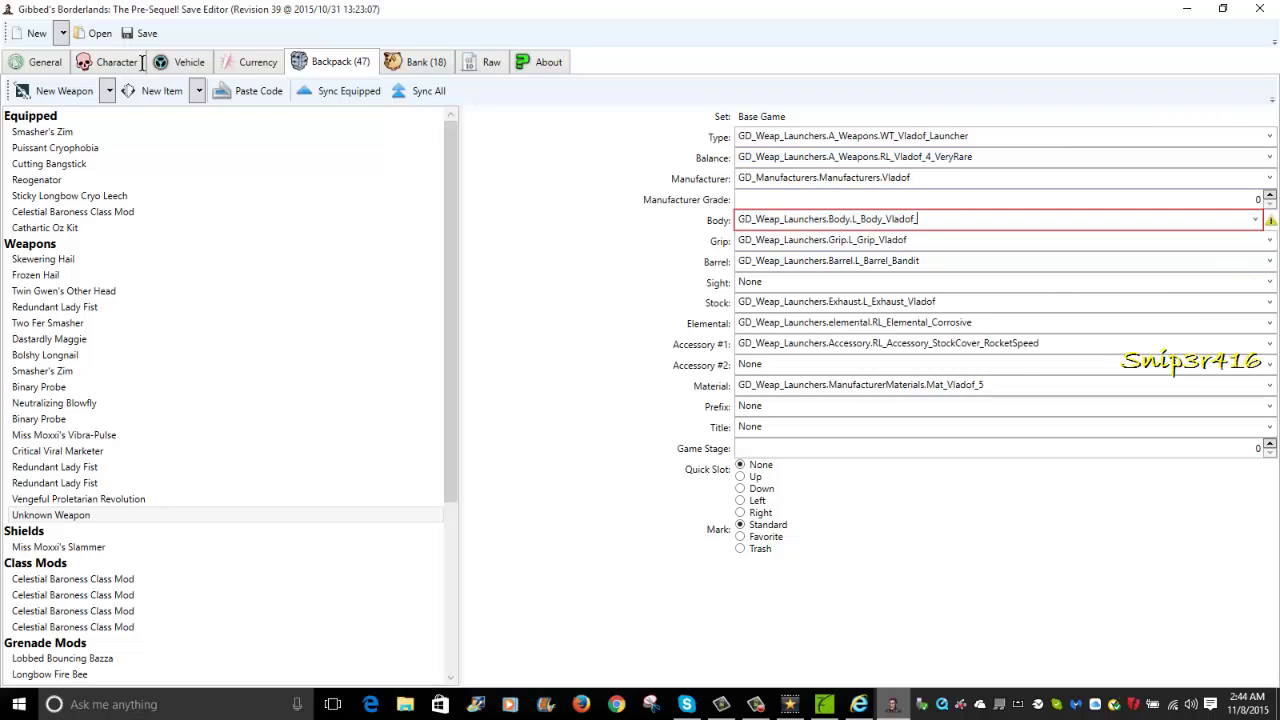
key("BackSpace")
key("BackSpace")
key("BackSpace")
key("BackSpace")
key("BackSpace")
key("Tab")
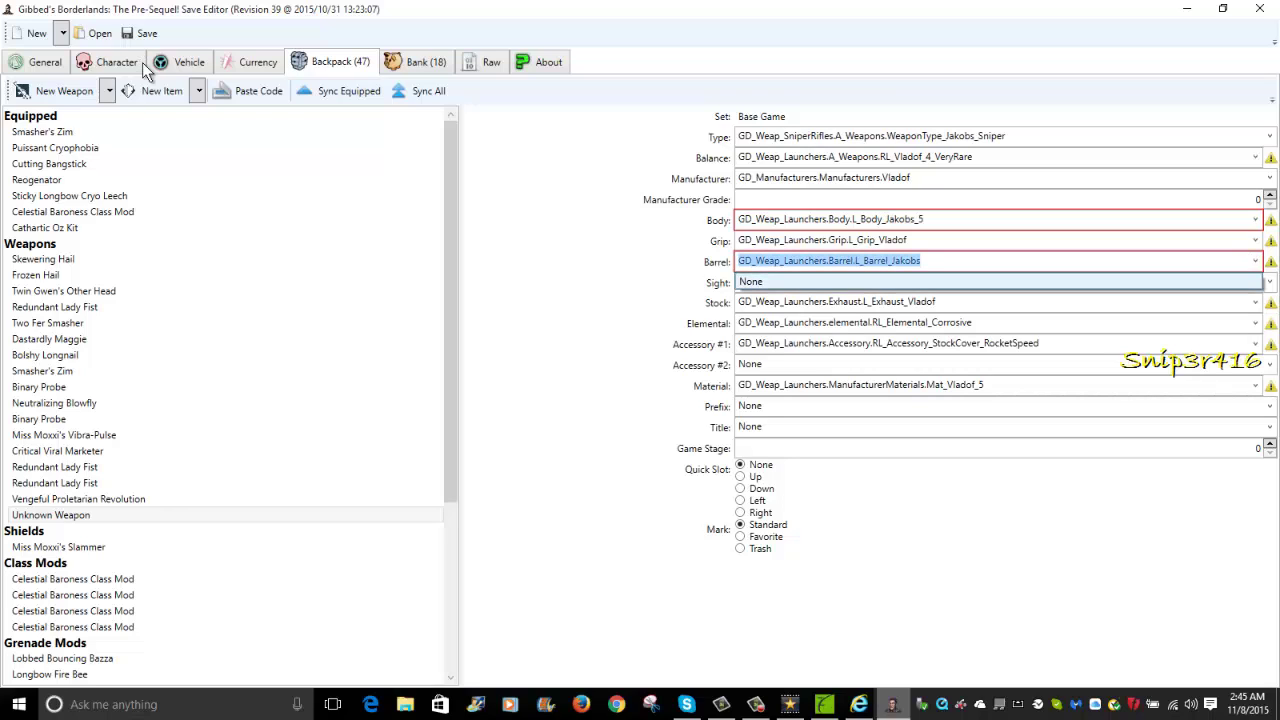
Set the weapon's barrel, grip and body to None.
key("Delete")
key("shift+Tab")
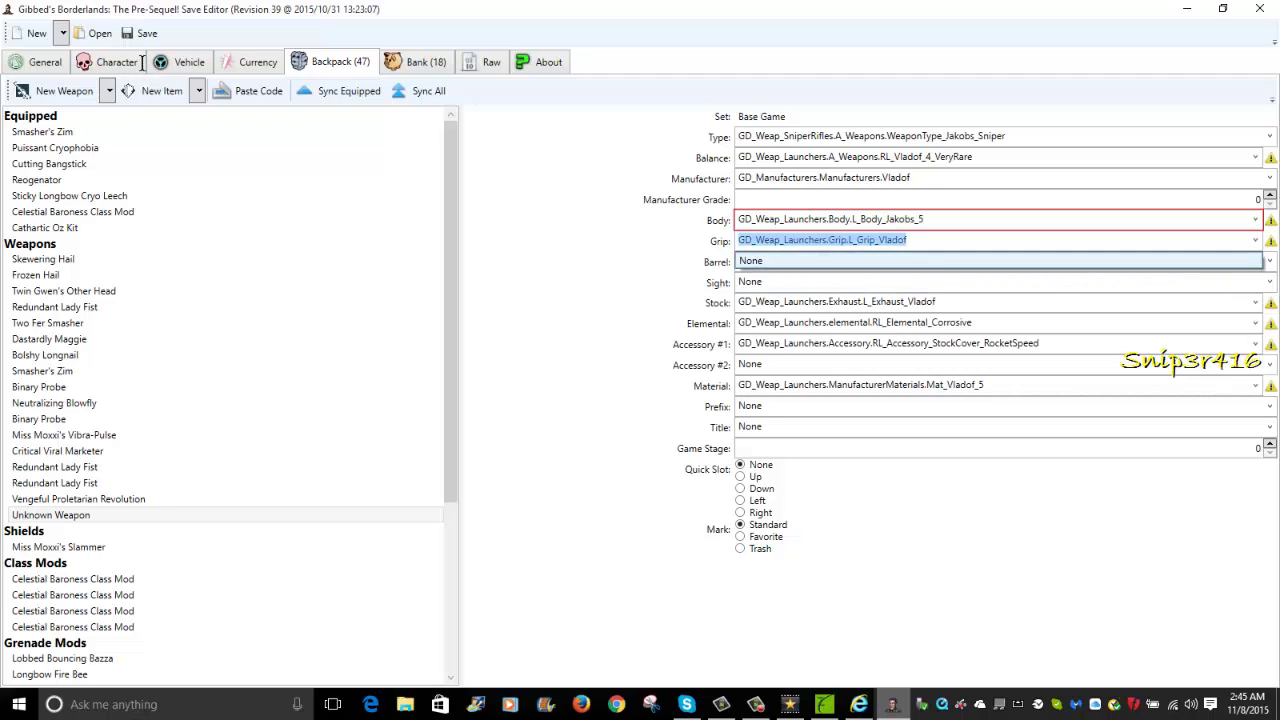
key("Delete")
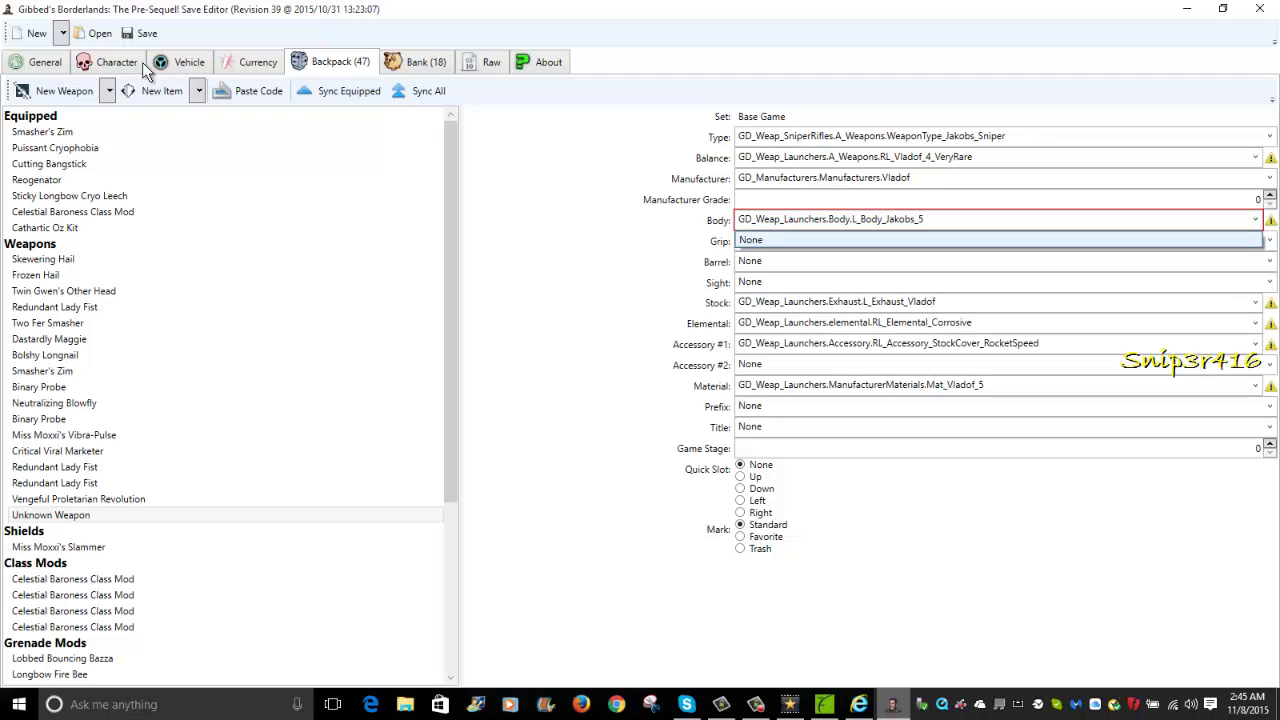
key("shift+Tab")
key("Delete")
key("Tab")
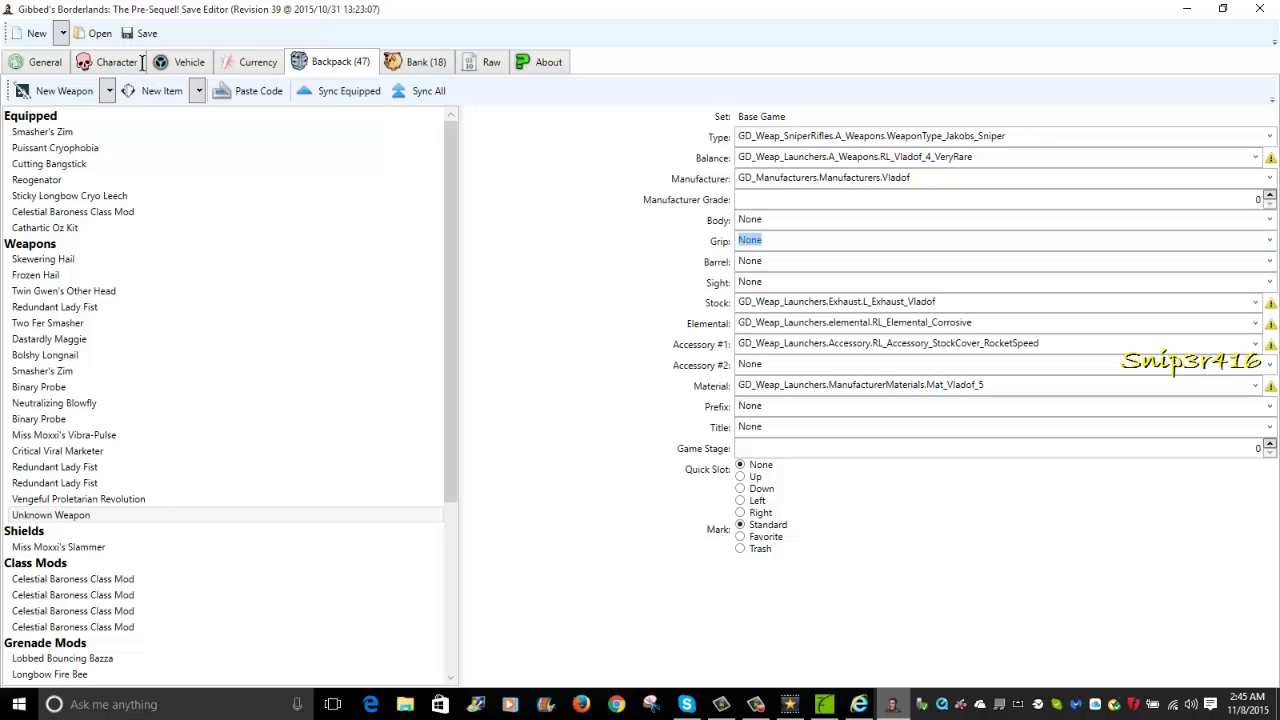
Replace Vladof with the copied word Jakobs at the end of the weapon's manufacturer value.
key("shift+Tab")
key("shift+Tab")
key("shift+Tab")
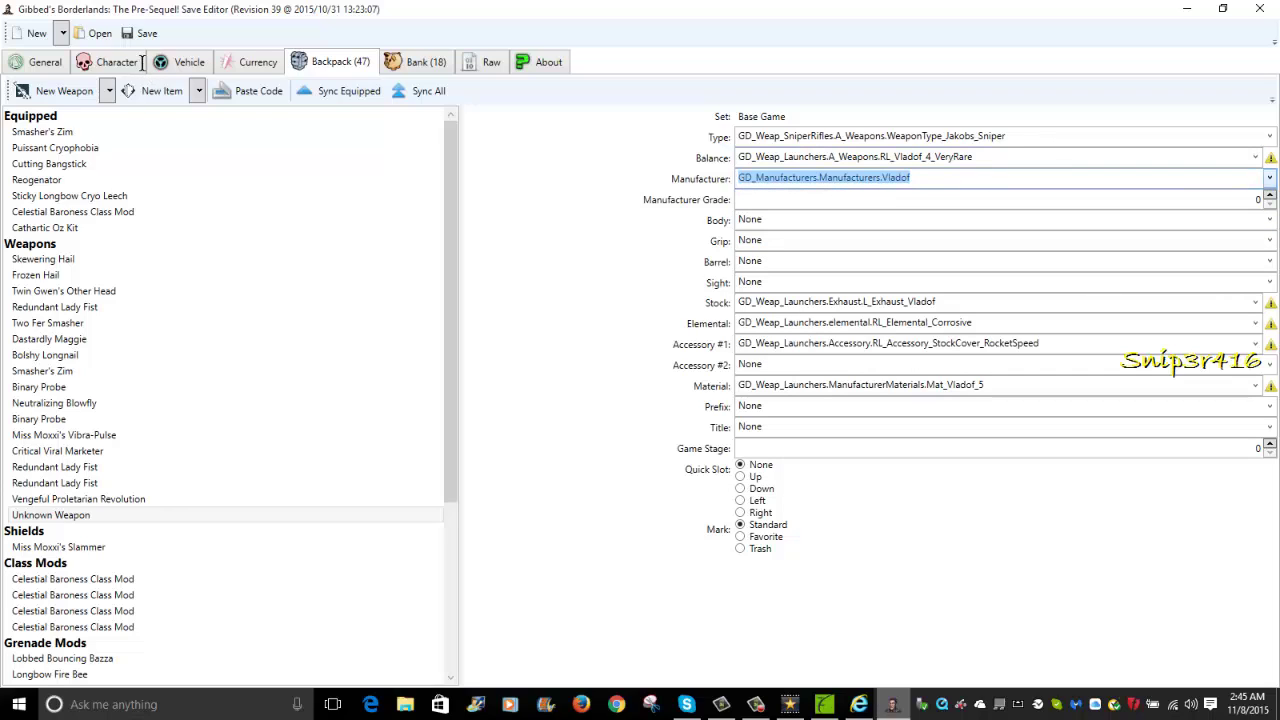
key("End")
key("ctrl+shift+Left")
key("shift+F10")
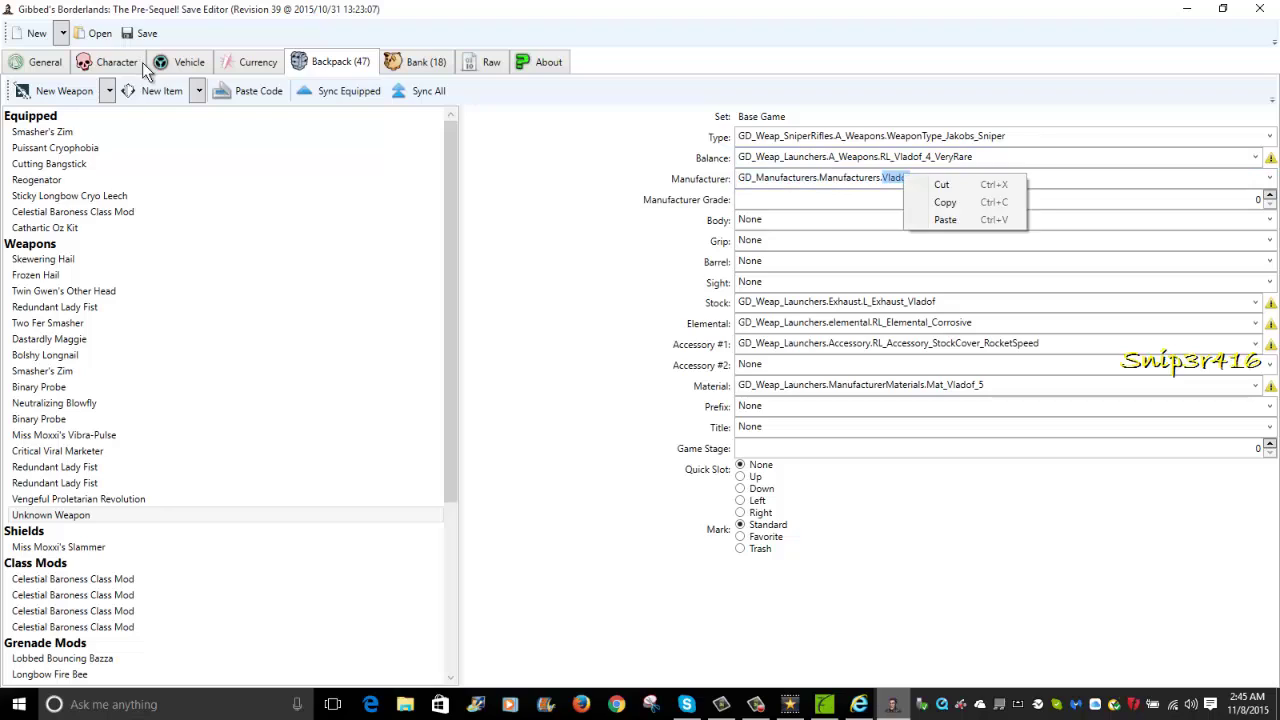
key("Down")
key("Down")
key("Return")
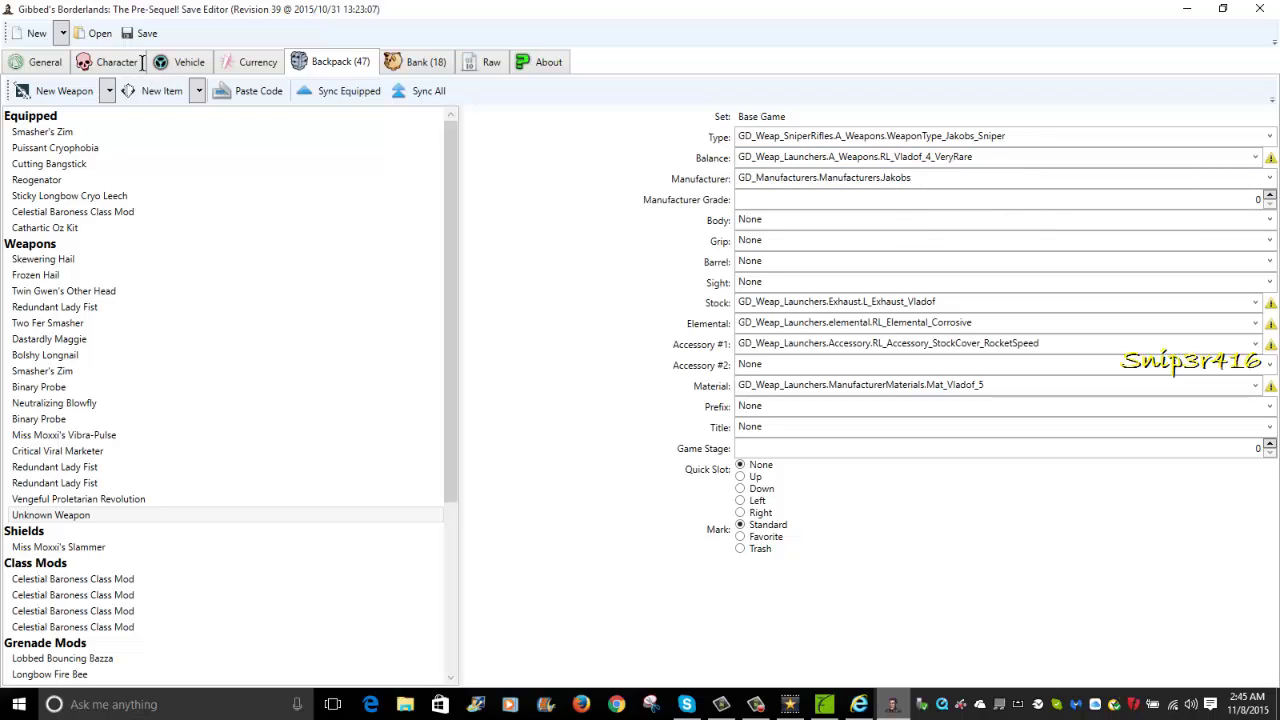
key("Tab")
key("Tab")
key("Tab")
key("Tab")
key("Tab")
key("Tab")
key("Tab")
key("Tab")
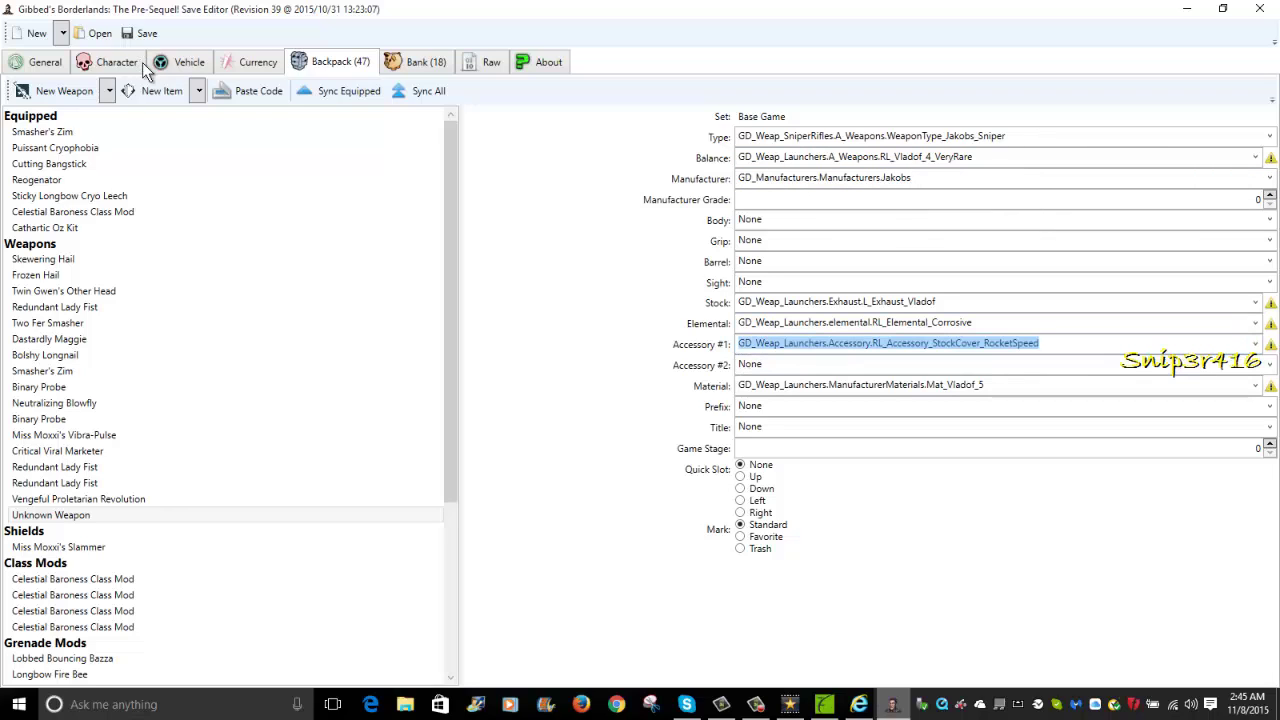
key("shift+Tab")
key("shift+Tab")
key("shift+Tab")
key("shift+Tab")
key("shift+Tab")
key("shift+Tab")
key("shift+Tab")
key("shift+Tab")
key("shift+Tab")
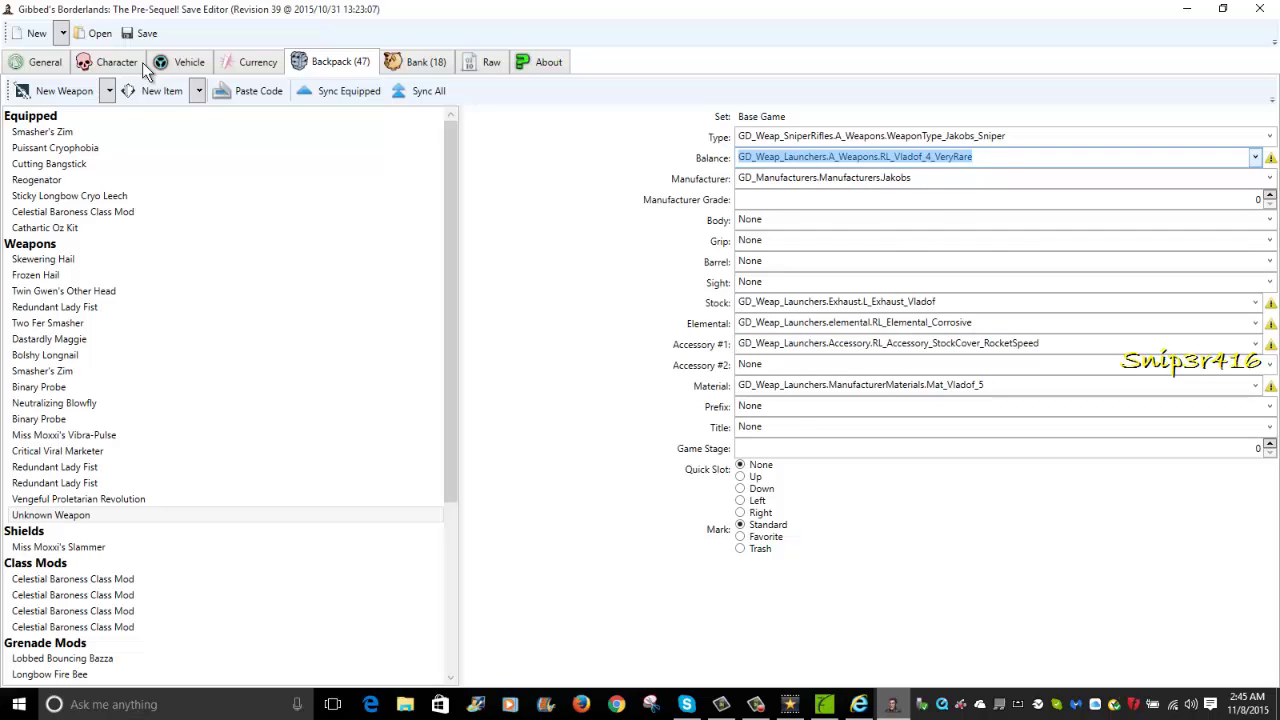
key("alt+Down")
key("Escape")
Set the weapon's game stage to 70 and its manufacturer grade to 70.
key("Tab")
key("Tab")
key("Tab")
key("Tab")
key("Tab")
key("Tab")
key("Tab")
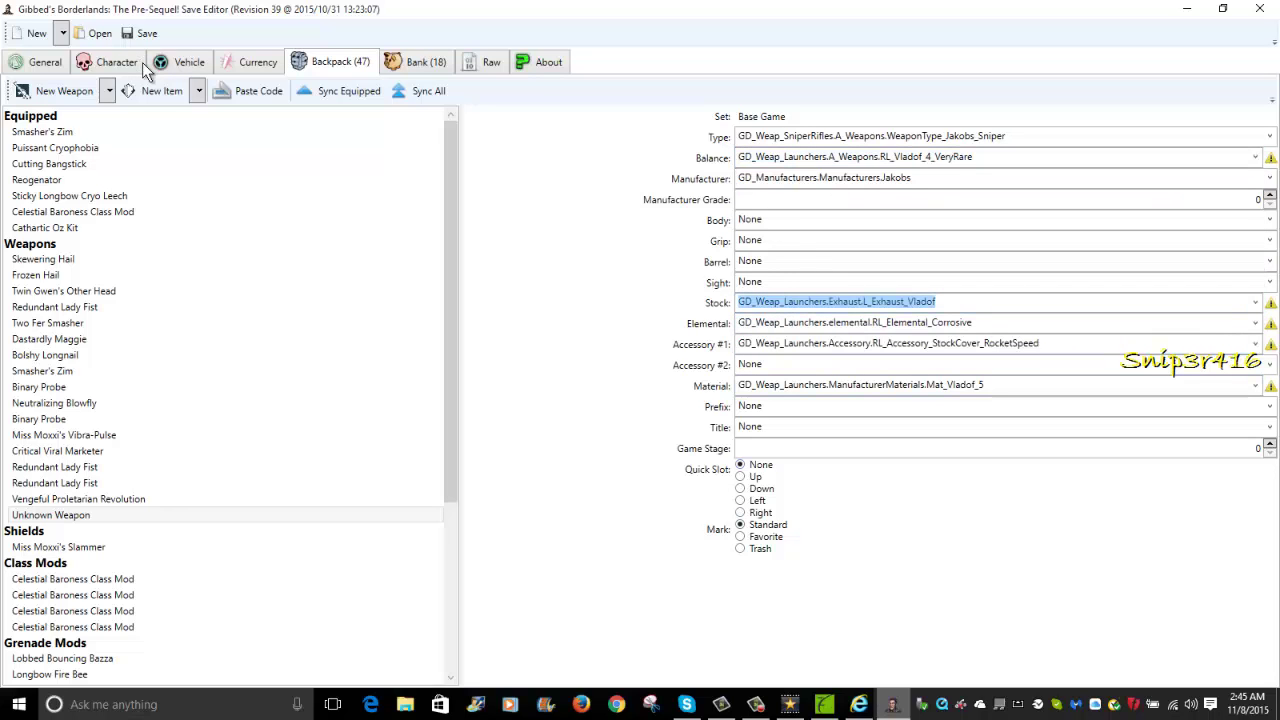
key("Tab")
key("Tab")
key("Tab")
key("Tab")
key("Tab")
key("Tab")
key("Tab")
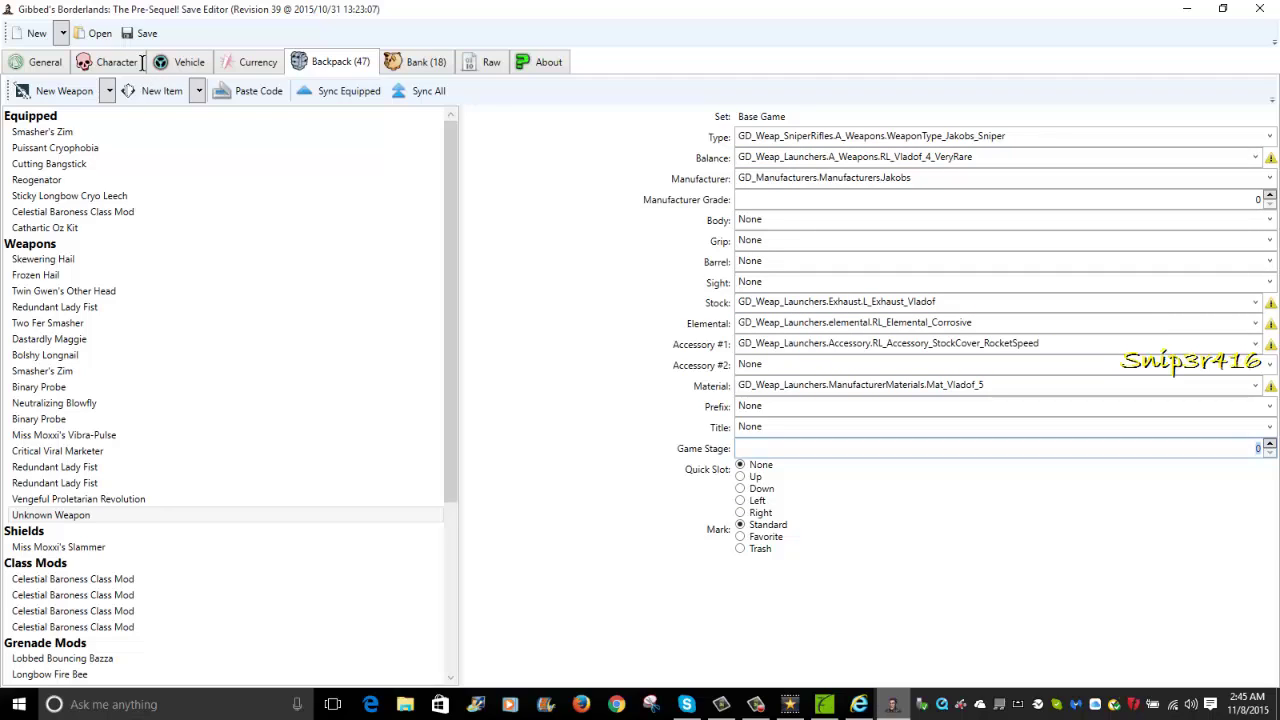
type("70")
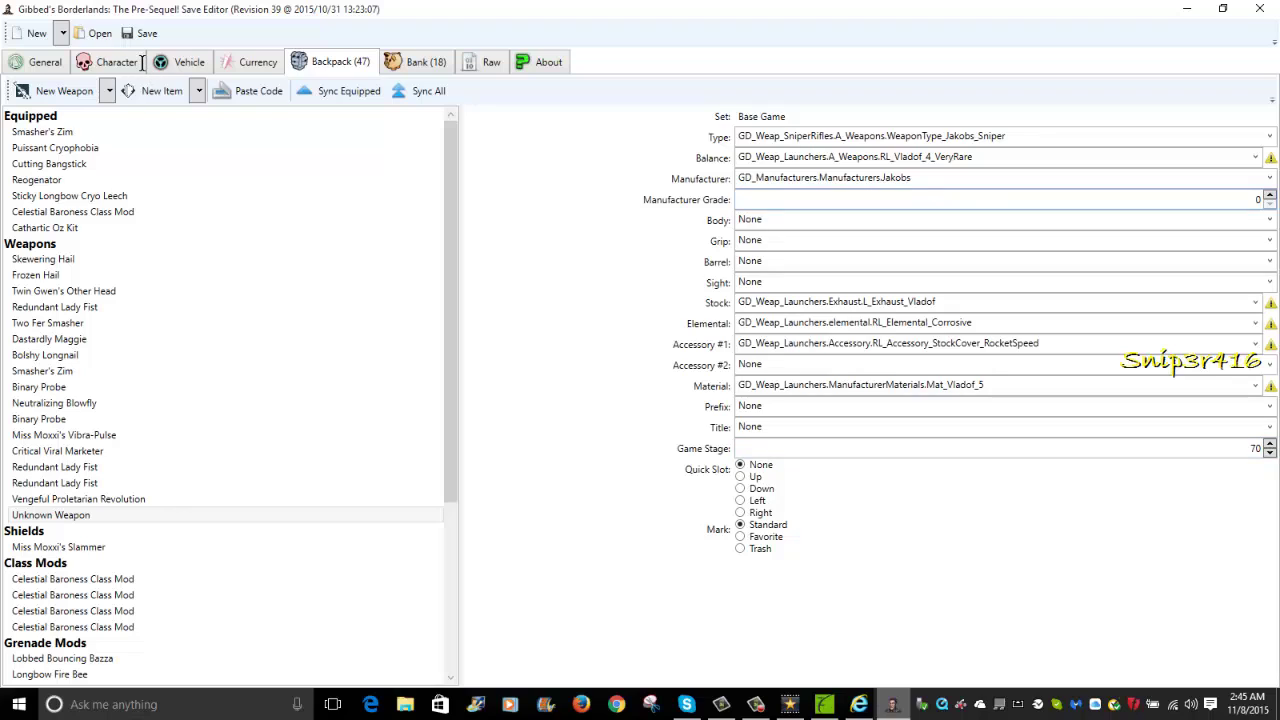
key("Tab")
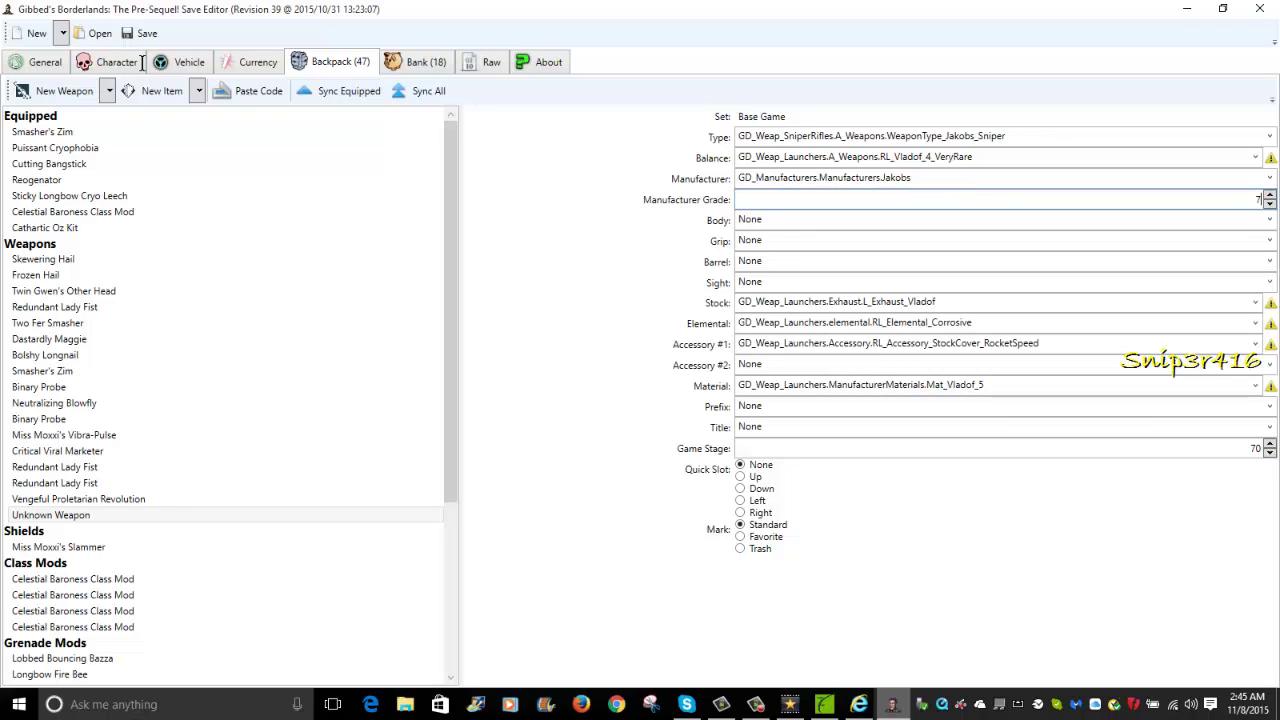
type("70")
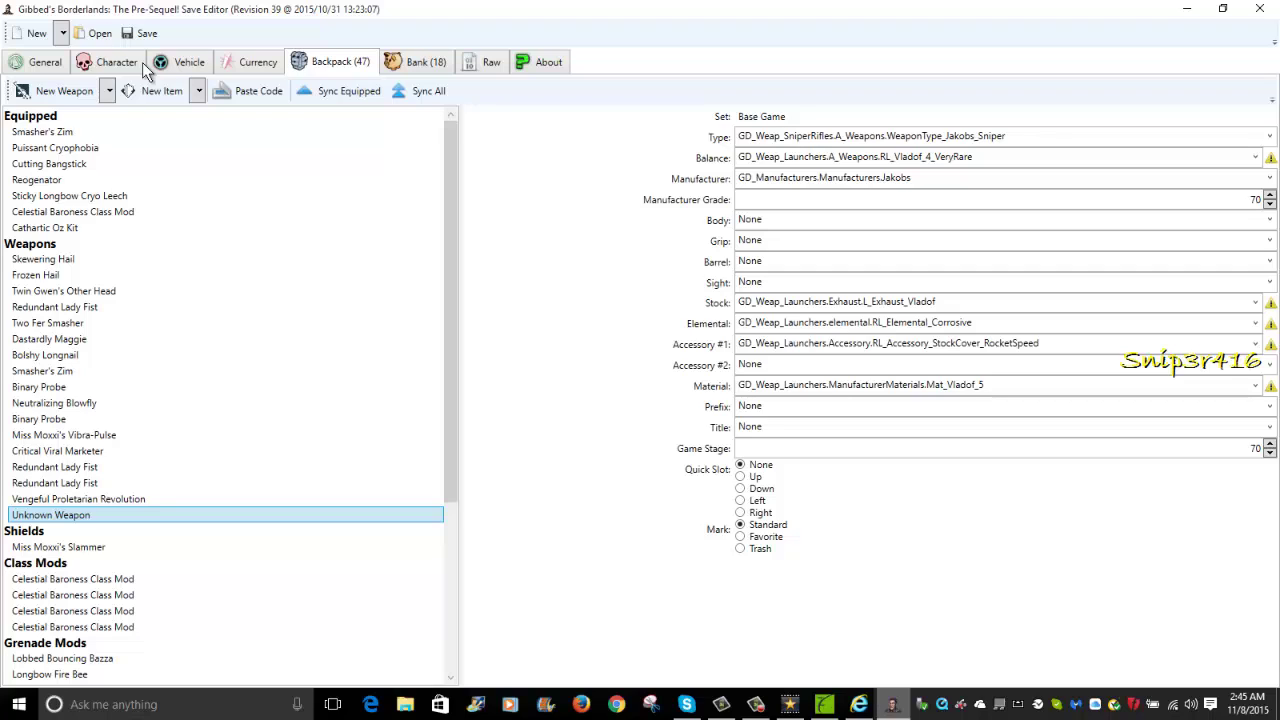
Add five copies of the edited unknown weapon to the backpack.
key("ctrl+v")
key("ctrl+v")
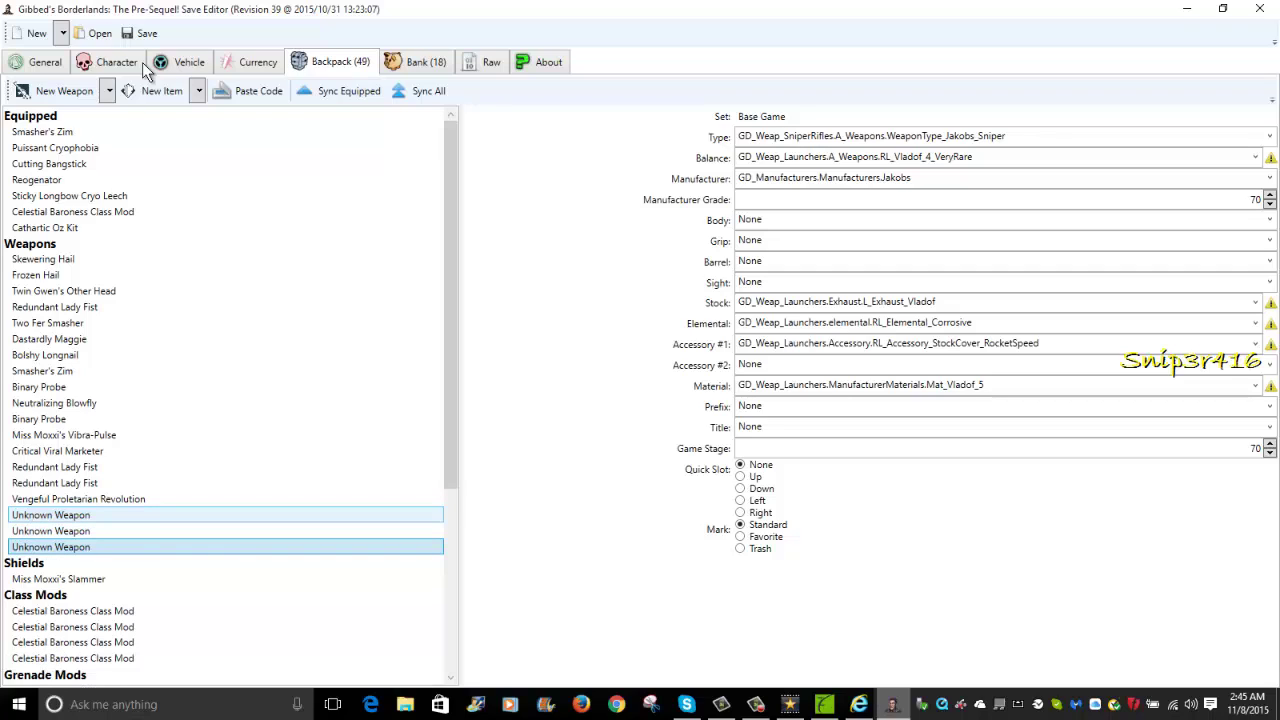
key("ctrl+v")
key("ctrl+v")
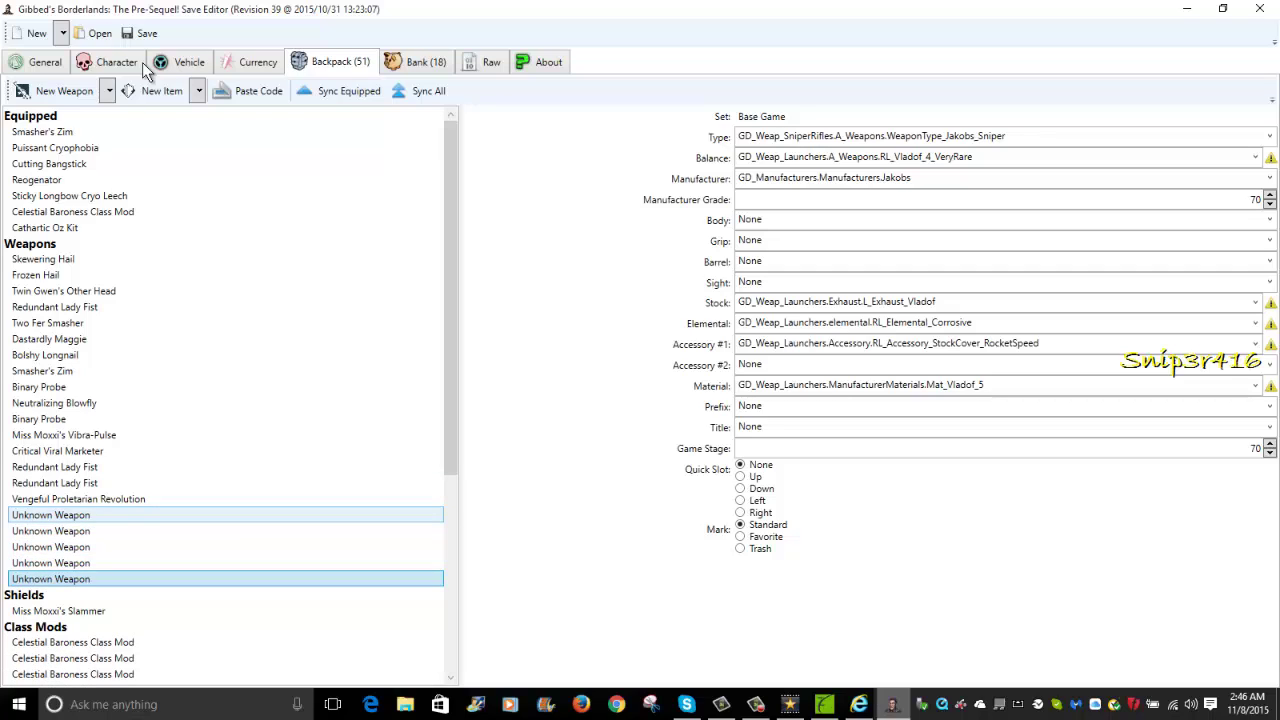
key("ctrl+v")
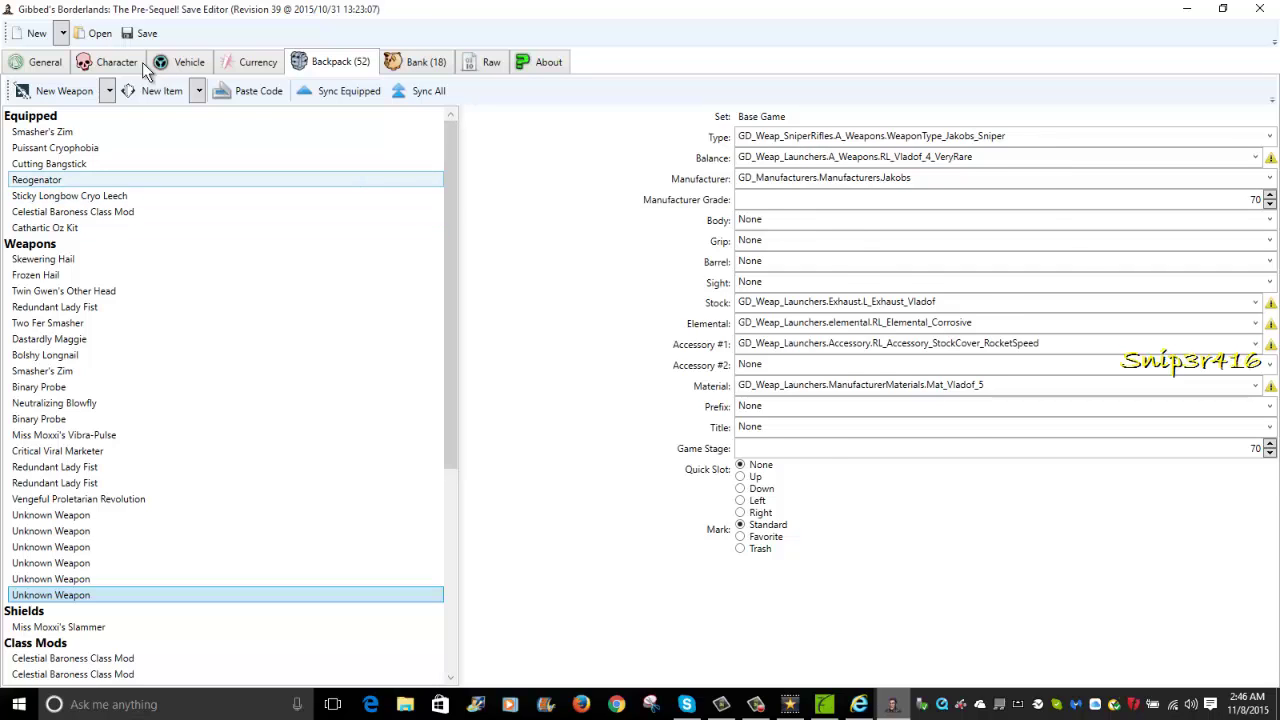
Examine the part values of the equipped items, including Smasher's Zim, Puissant Cryophobia, Cutting Bangstick and Cathartic Oz Kit.
left_click(37, 179)
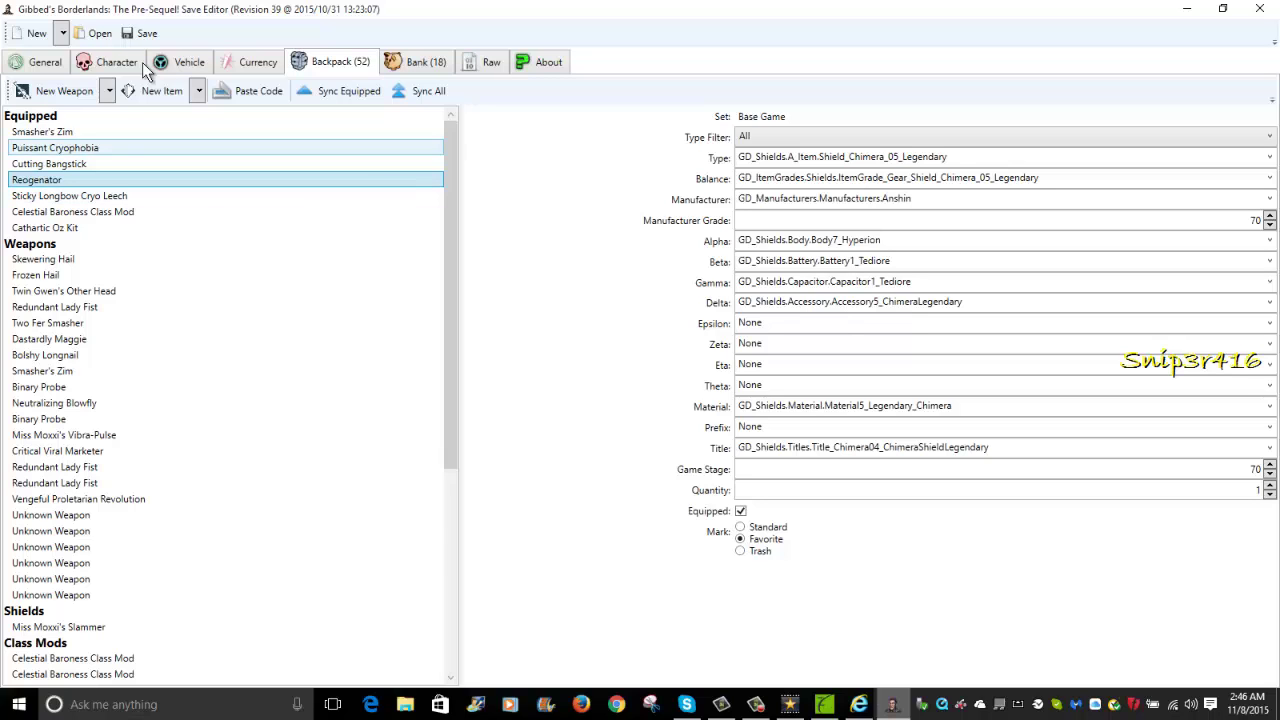
key("Up")
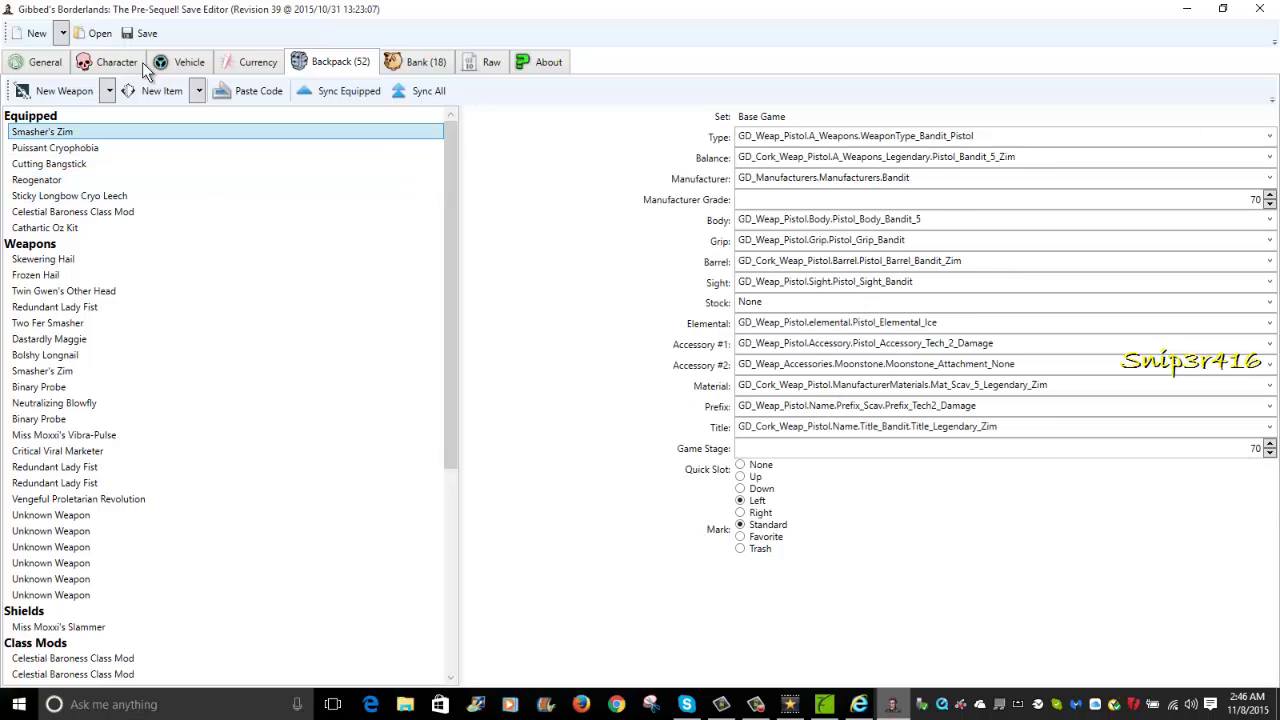
key("Down")
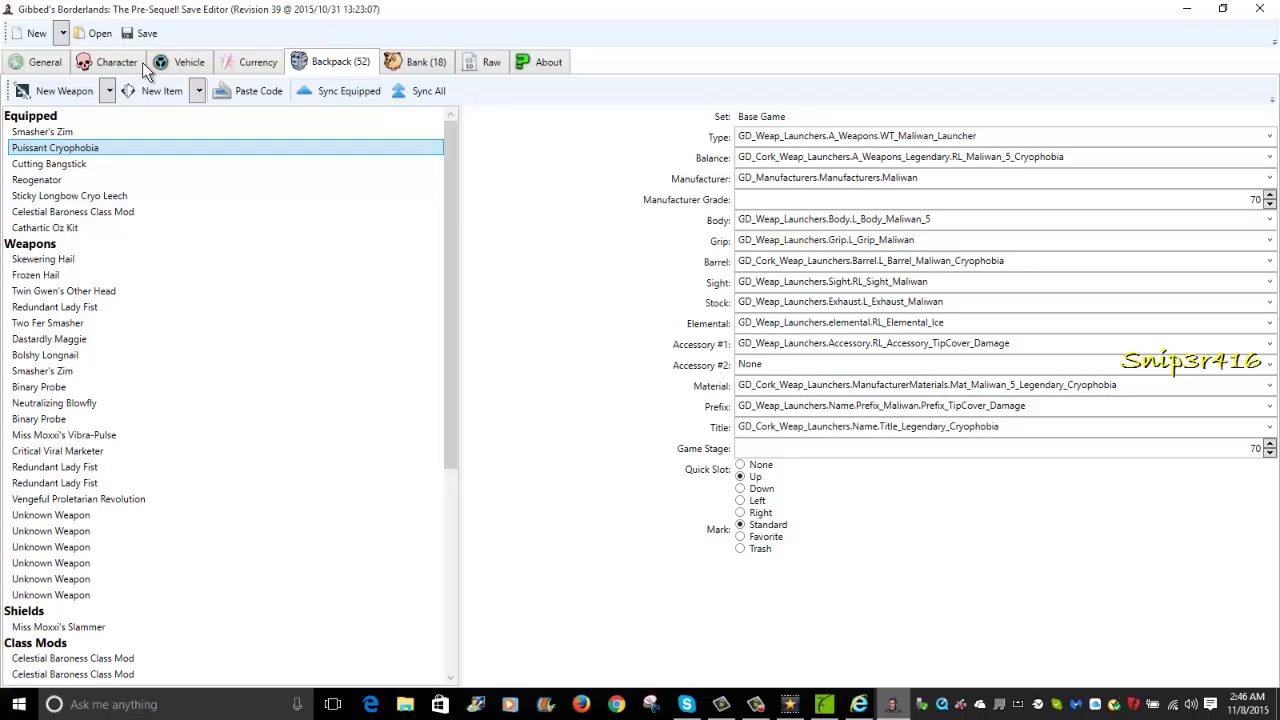
key("Down")
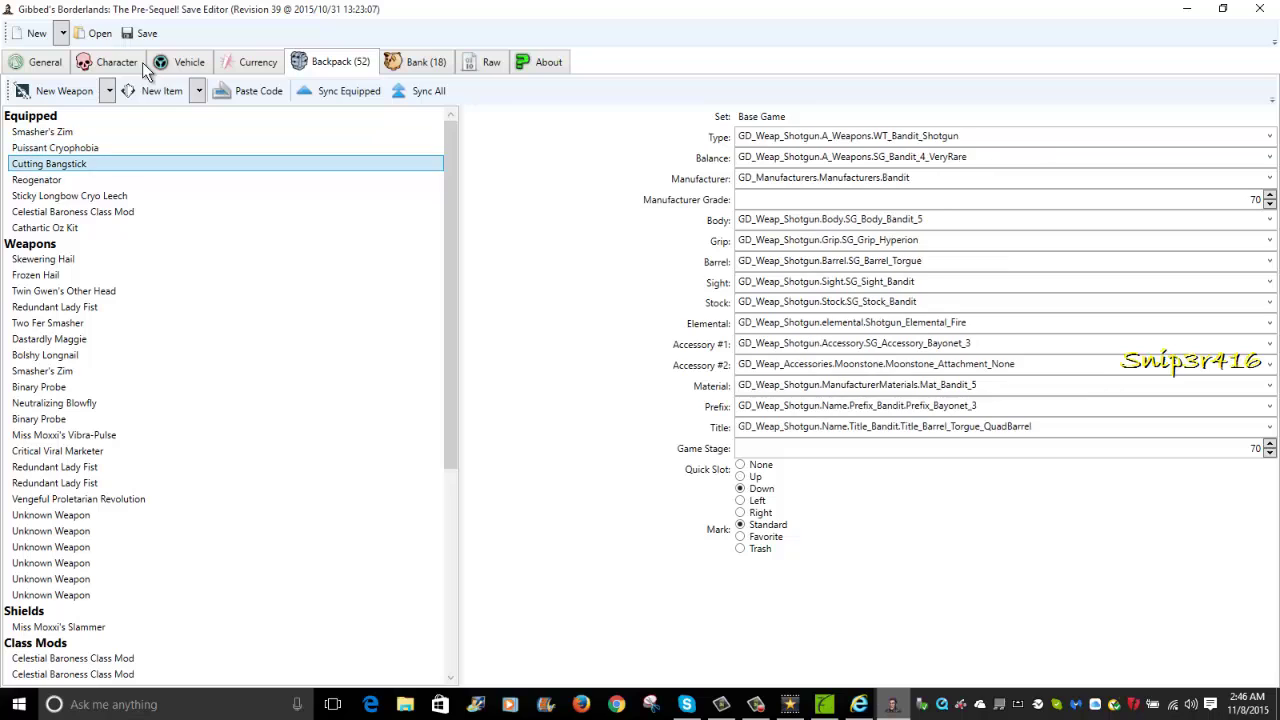
key("Down")
key("Down")
key("Down")
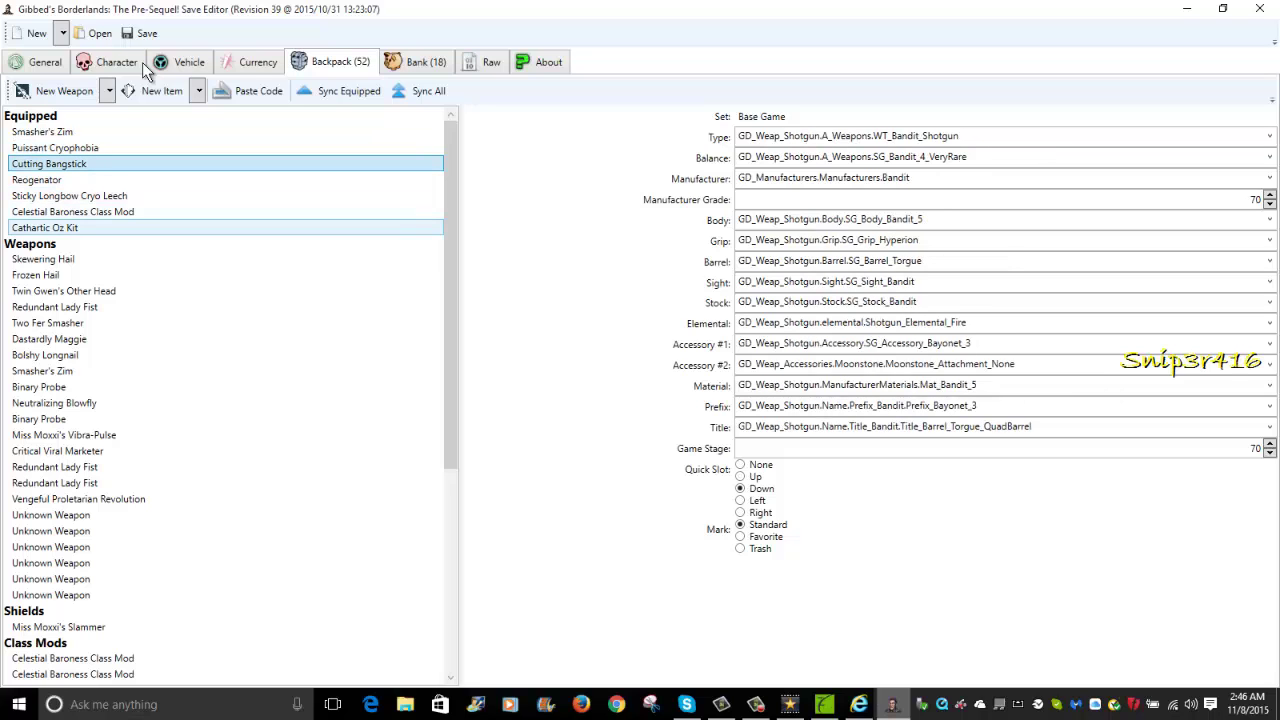
key("Up")
key("Up")
key("Up")
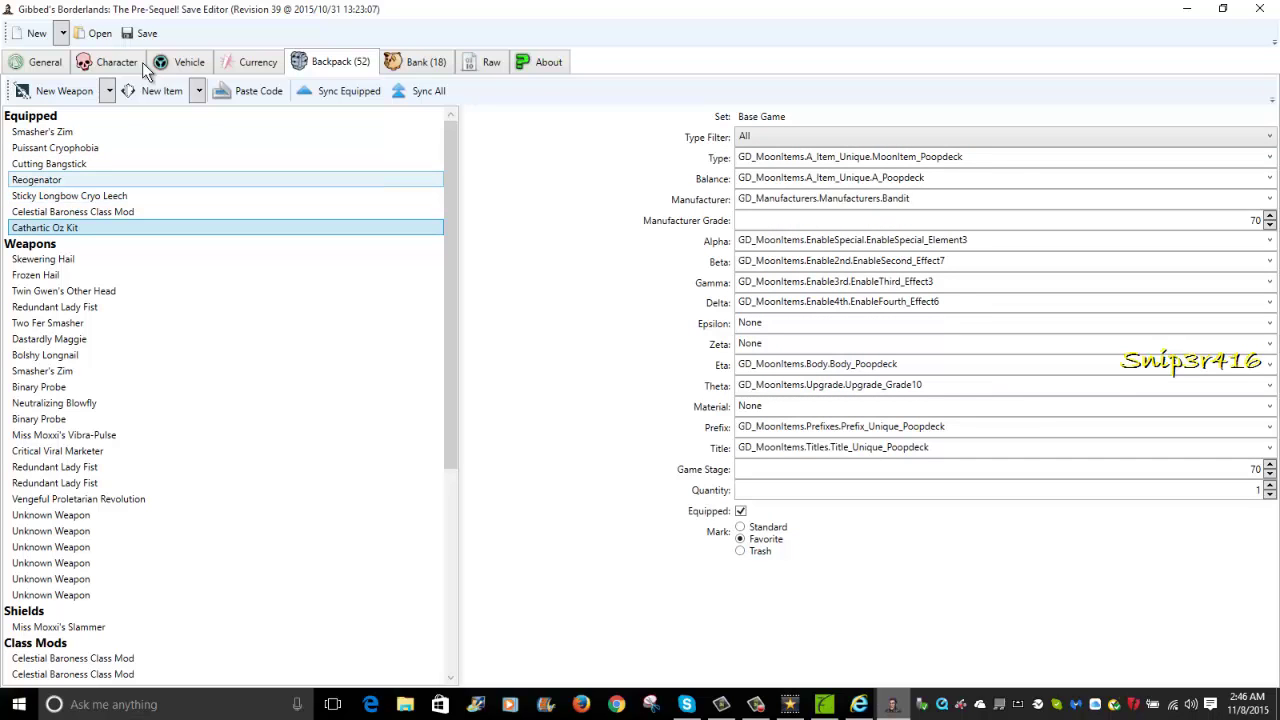
key("Up")
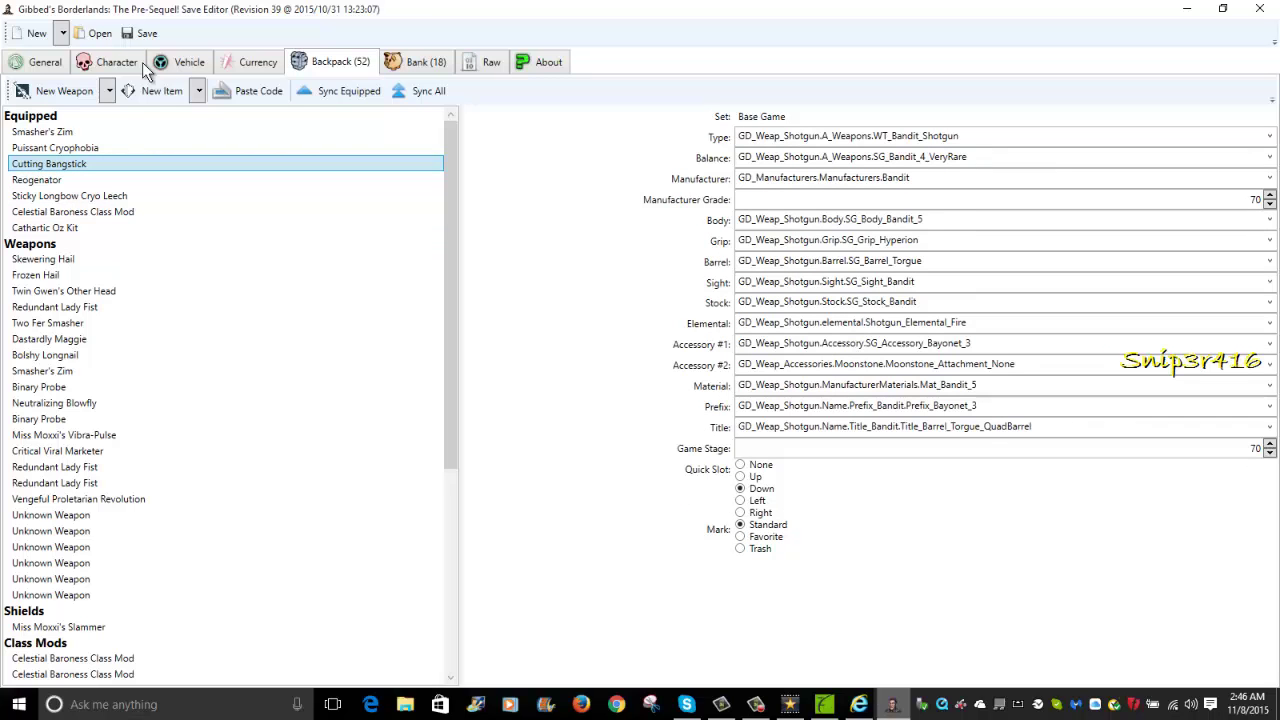
key("Up")
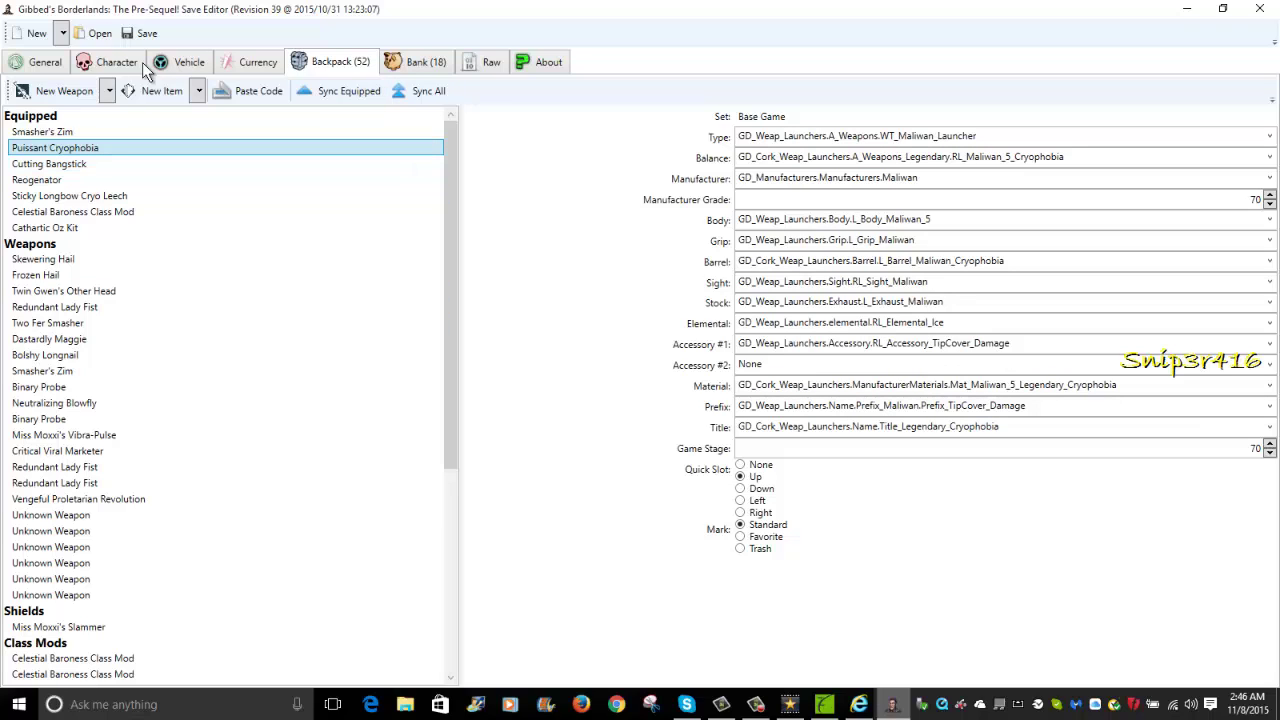
key("Up")
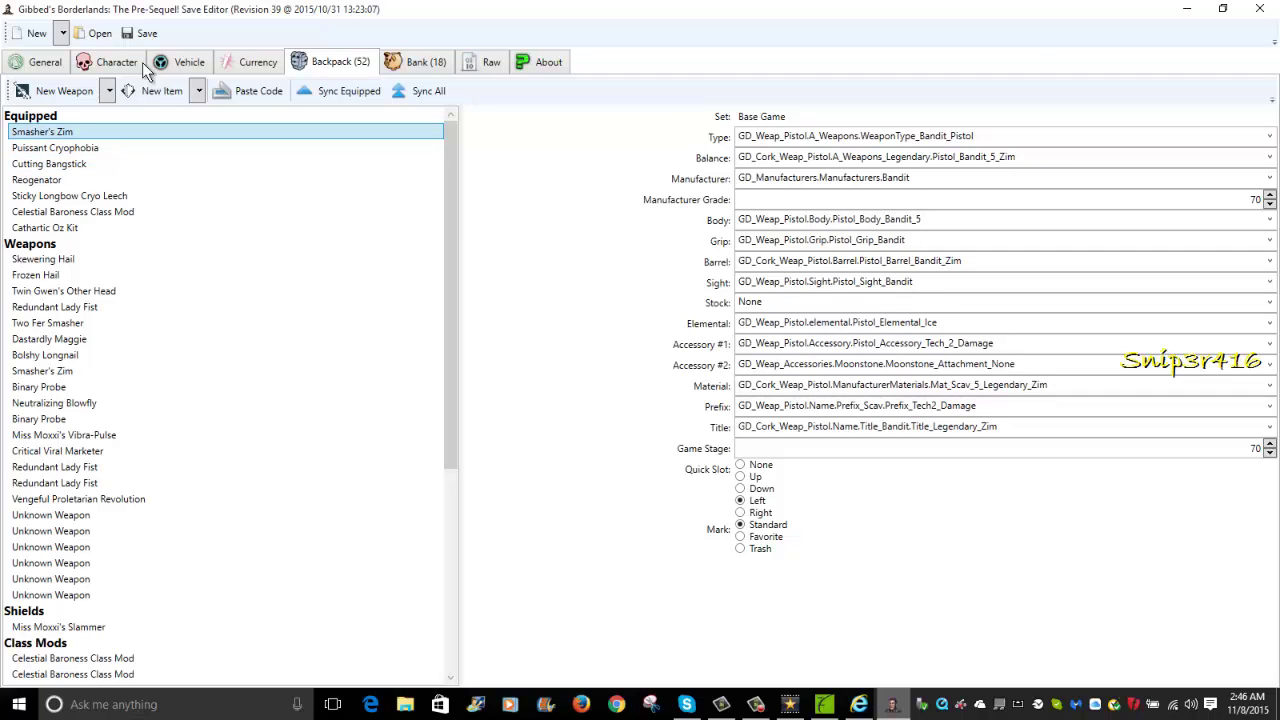
key("Down")
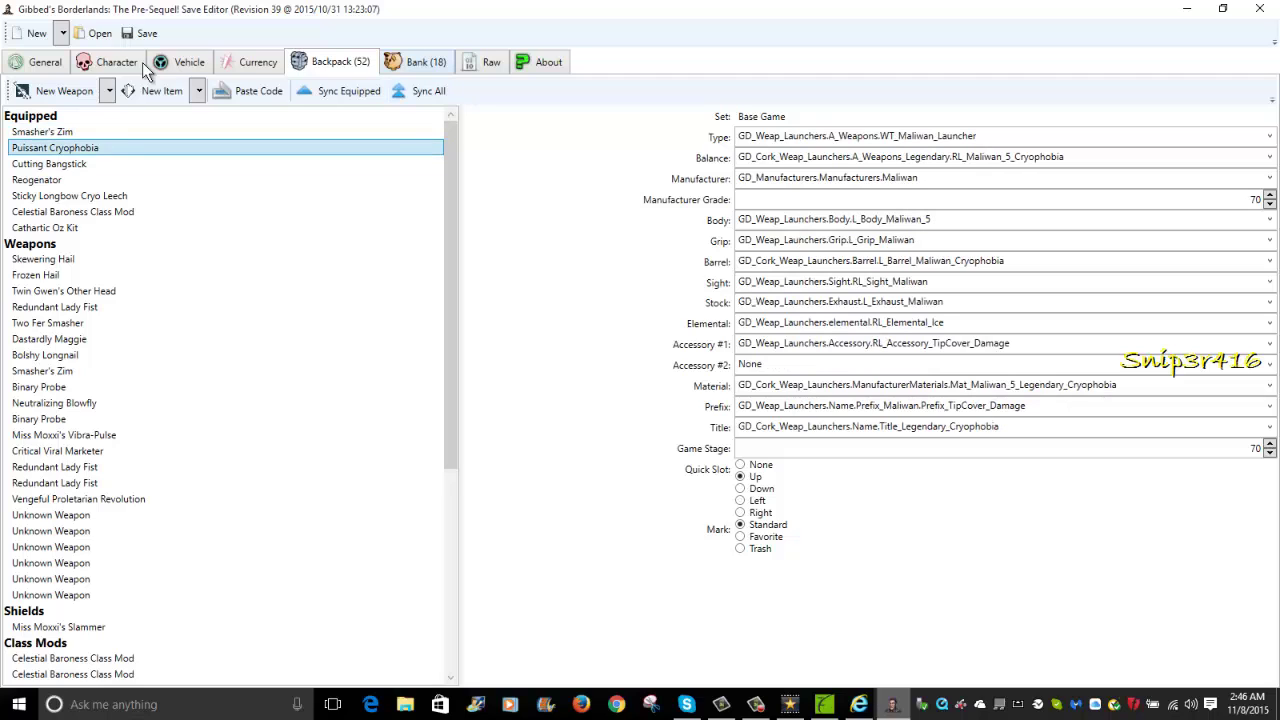
key("Down")
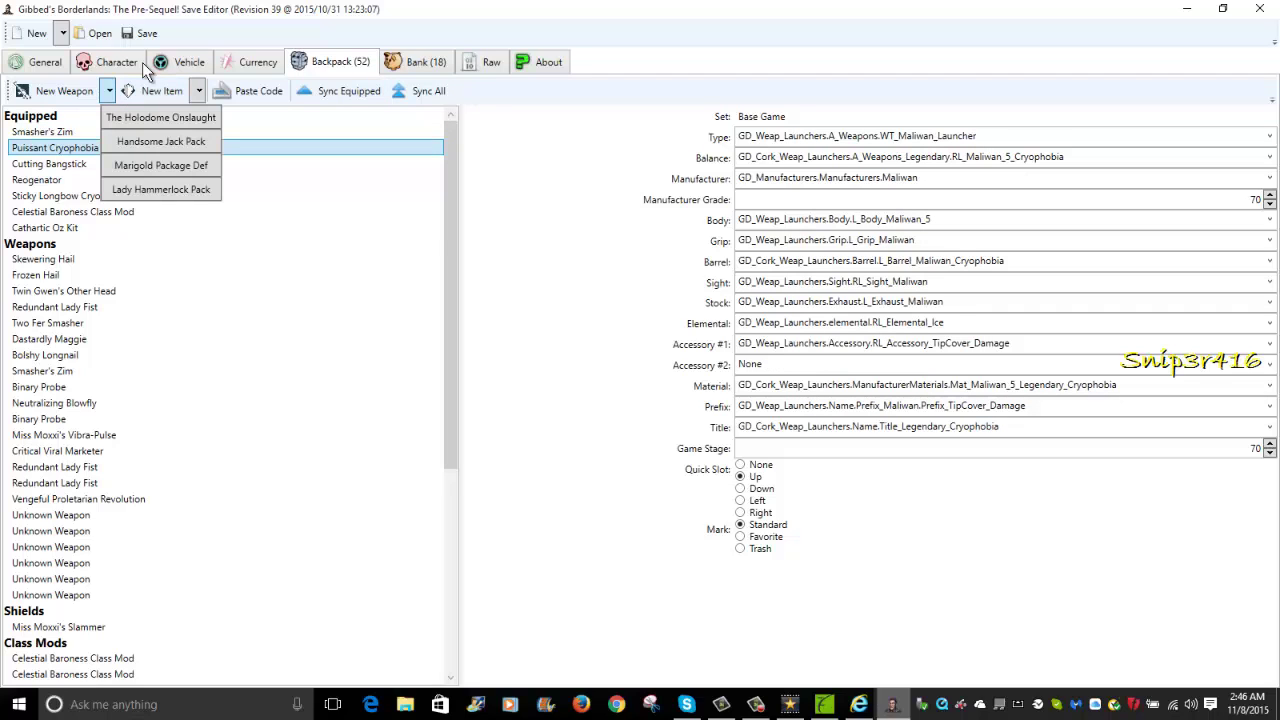
Add a new base game weapon with type GD_Weap_SMG.A_Weapons.WT_SMG_Maliwan and balance GD_Weap_SMG.A_Weapons_Unique.SMG_Maliwan_3_Frostfire.
key("Escape")
key("Return")
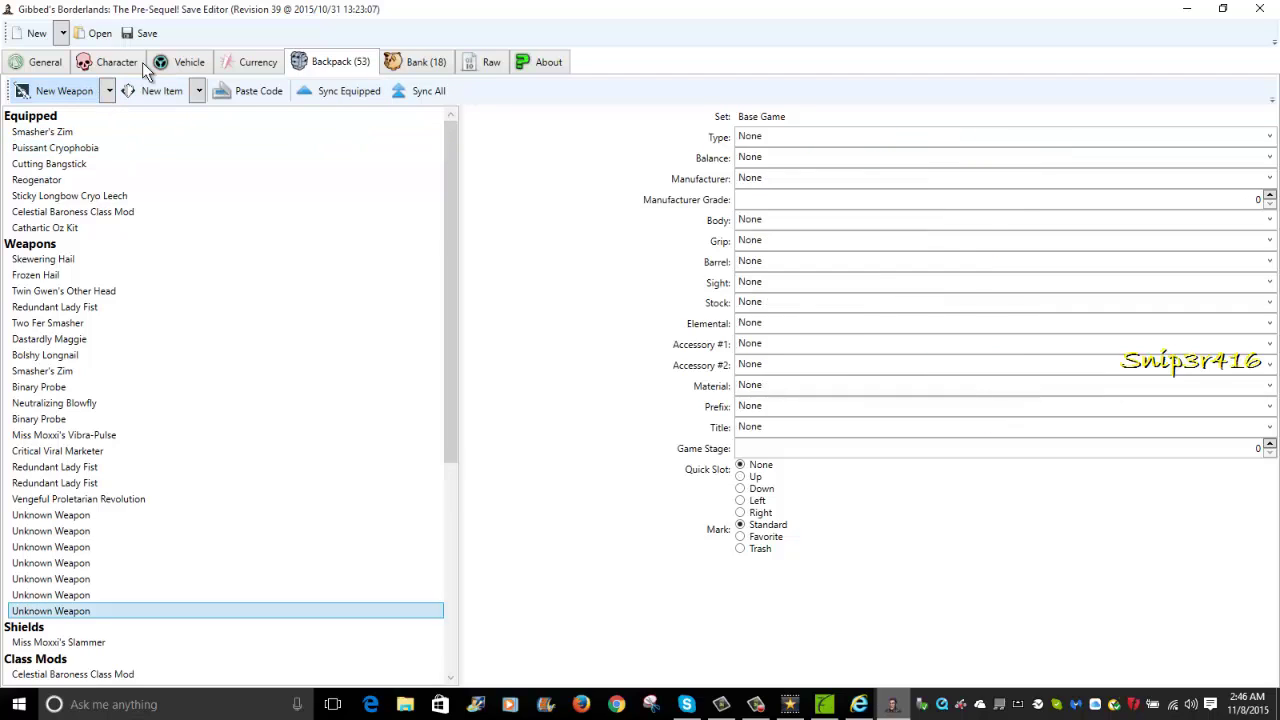
key("Tab")
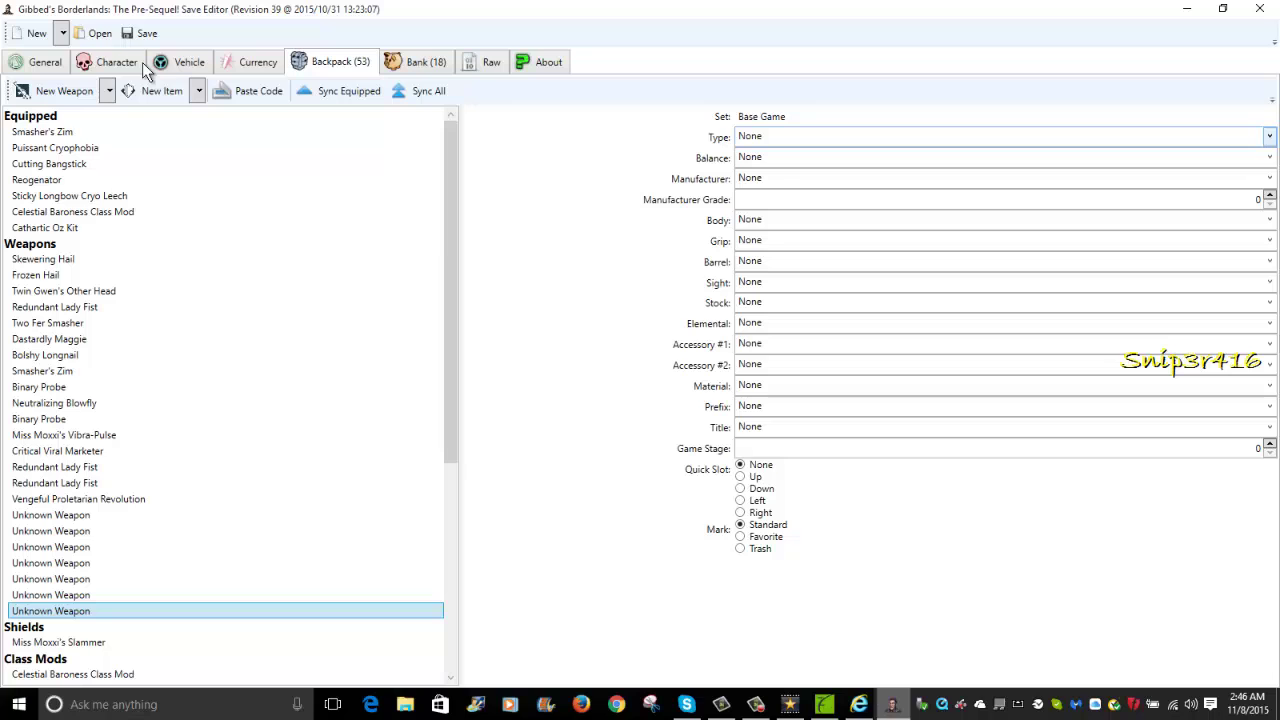
key("ctrl+v")
key("Tab")
key("ctrl+v")
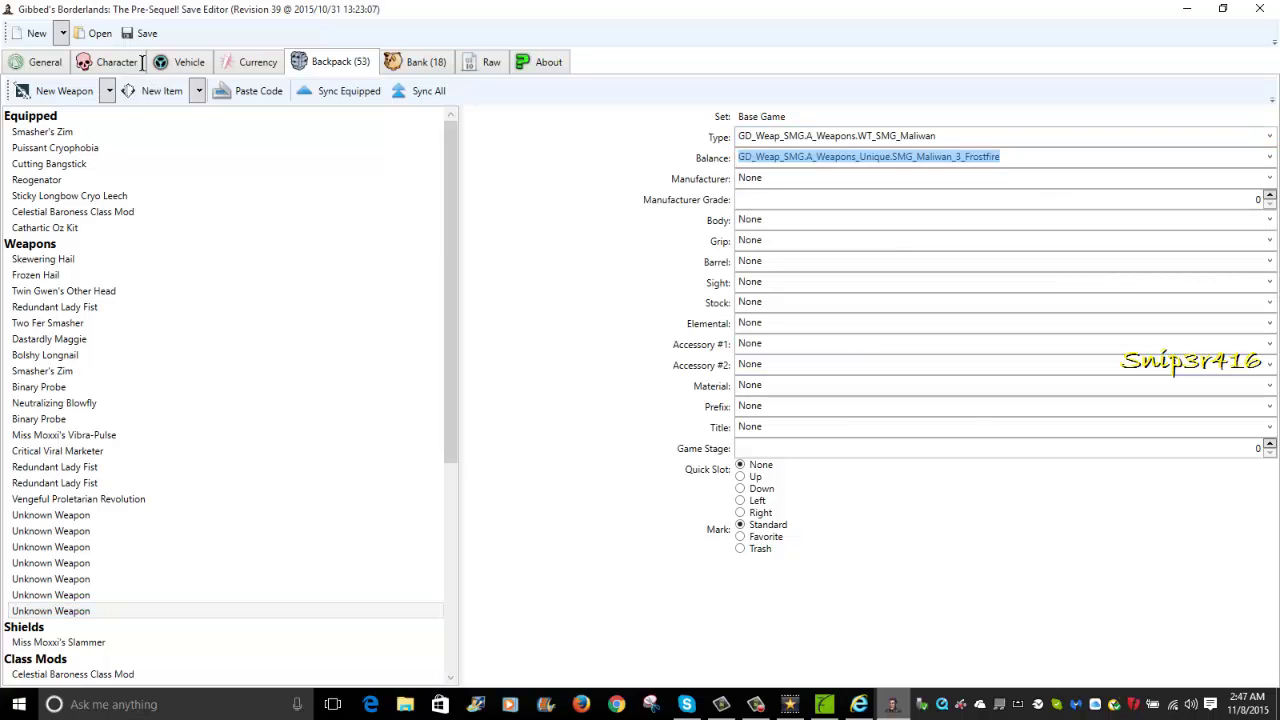
Set the new weapon's material to GD_Weap_SMG.ManufacturerMaterials.Mat_Maliwan_3_Frostfire.
key("Tab")
key("alt+Down")
key("shift+Tab")
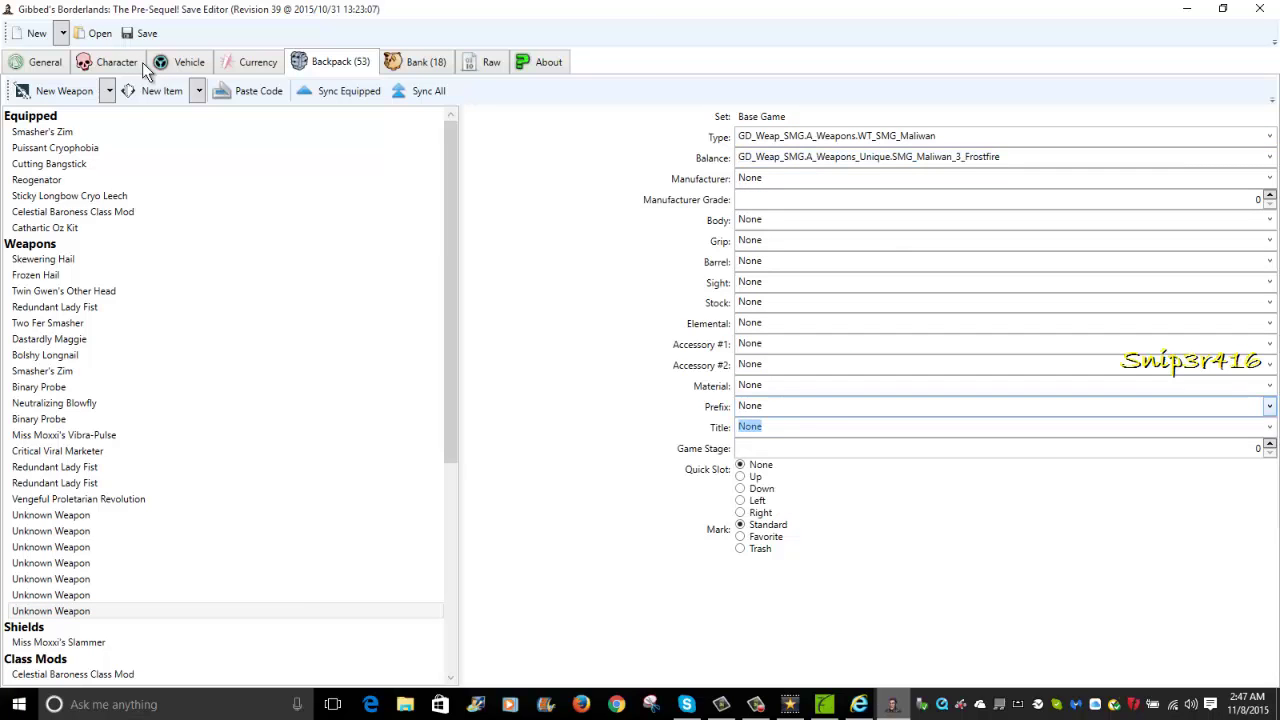
key("alt+Down")
key("Escape")
key("shift+Tab")
key("alt+Down")
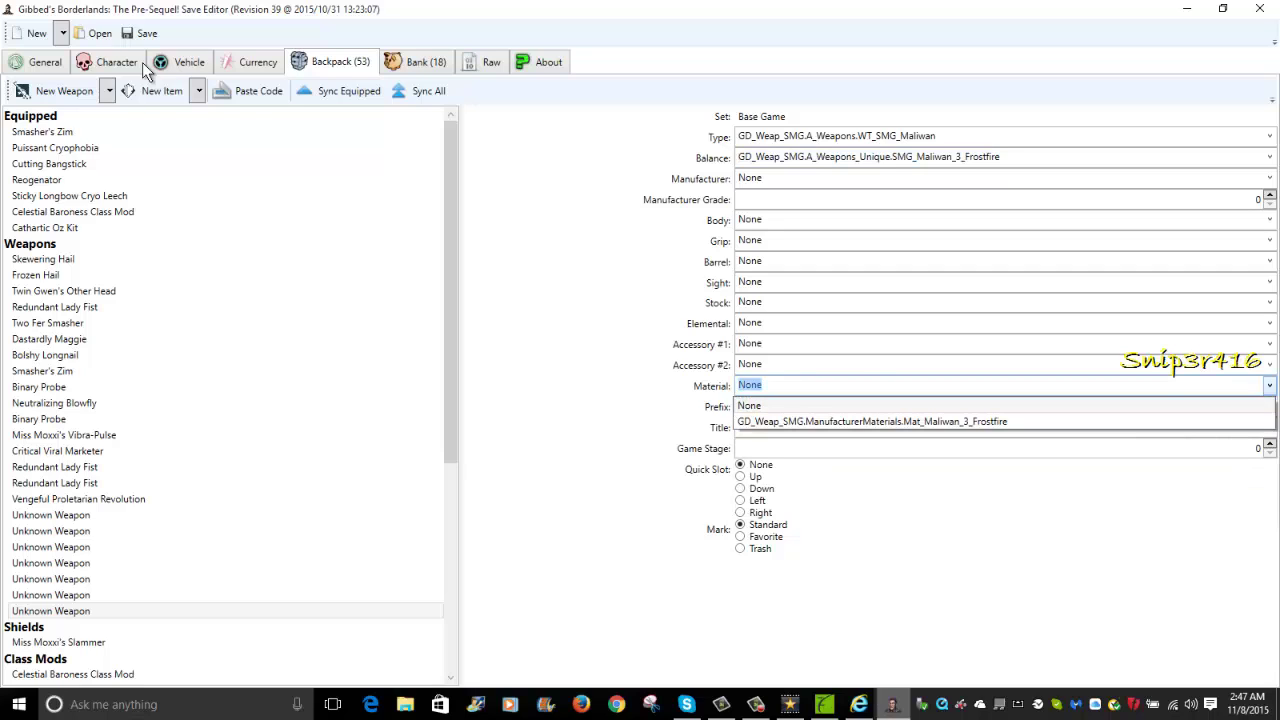
key("Down")
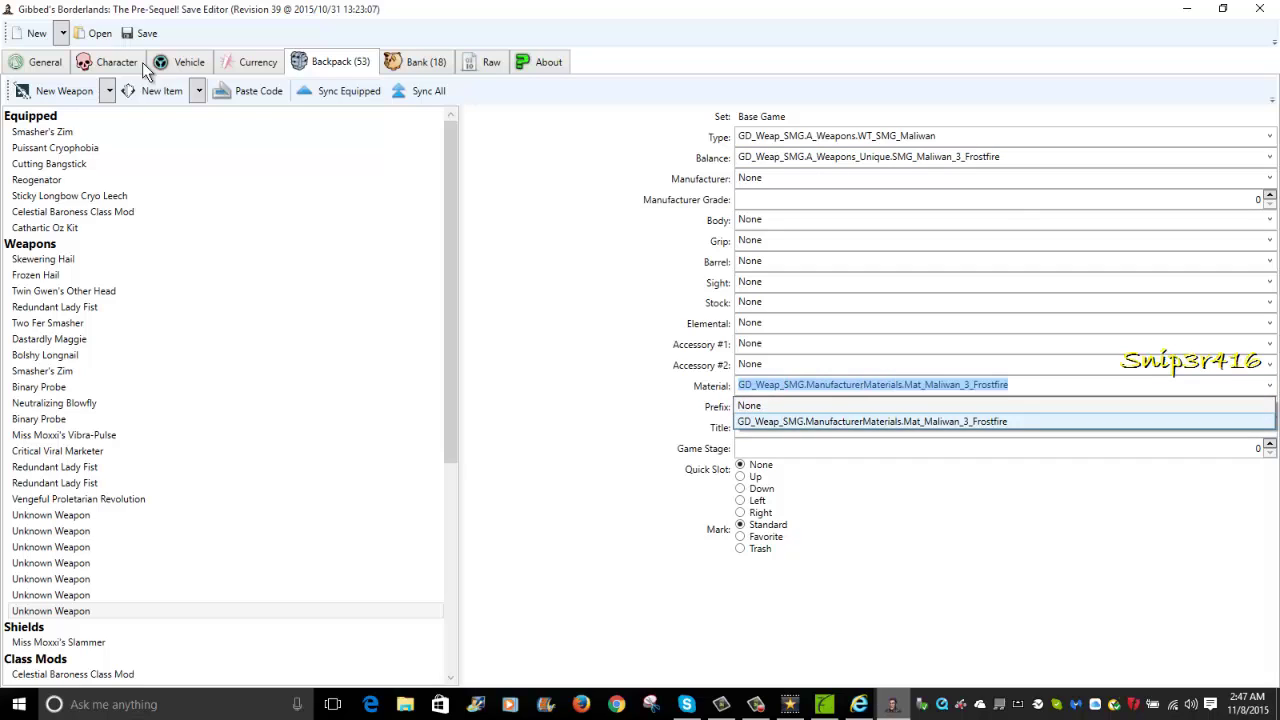
key("Return")
Copy the new weapon's complete material value.
key("End")
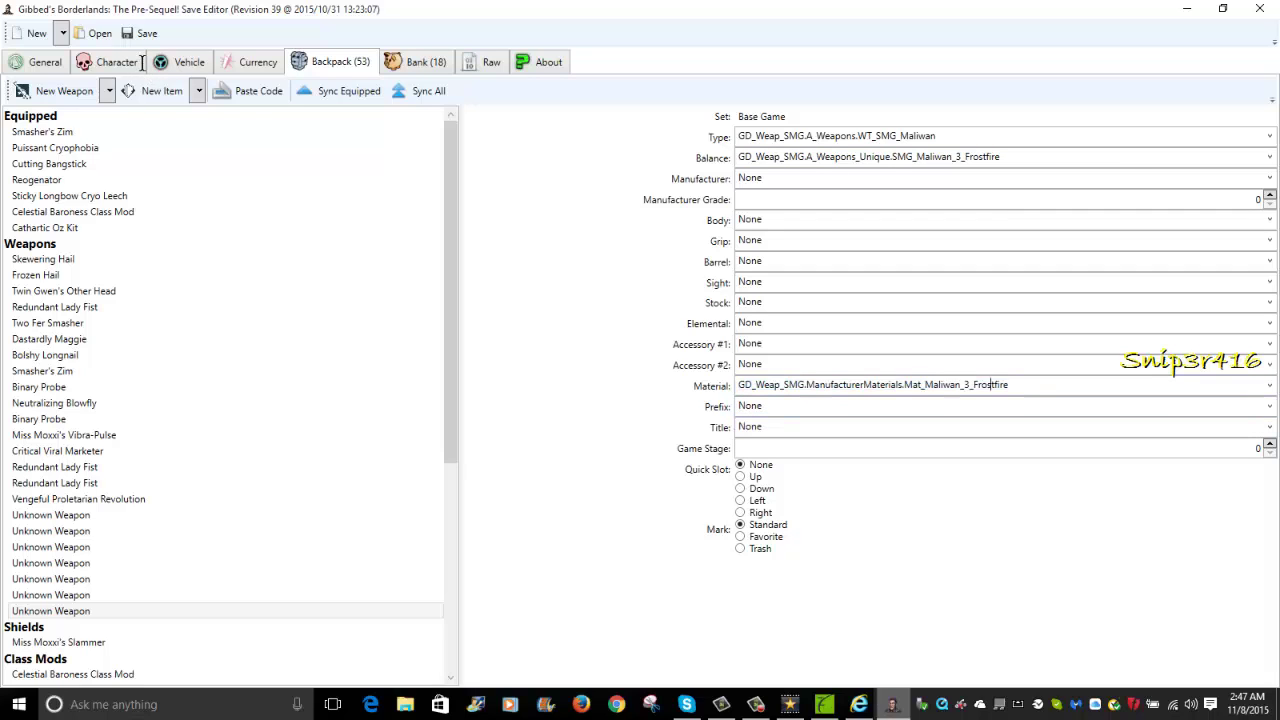
key("ctrl+shift+Left")
key("ctrl+shift+Left")
key("ctrl+shift+Left")
key("ctrl+shift+Left")
key("ctrl+shift+Left")
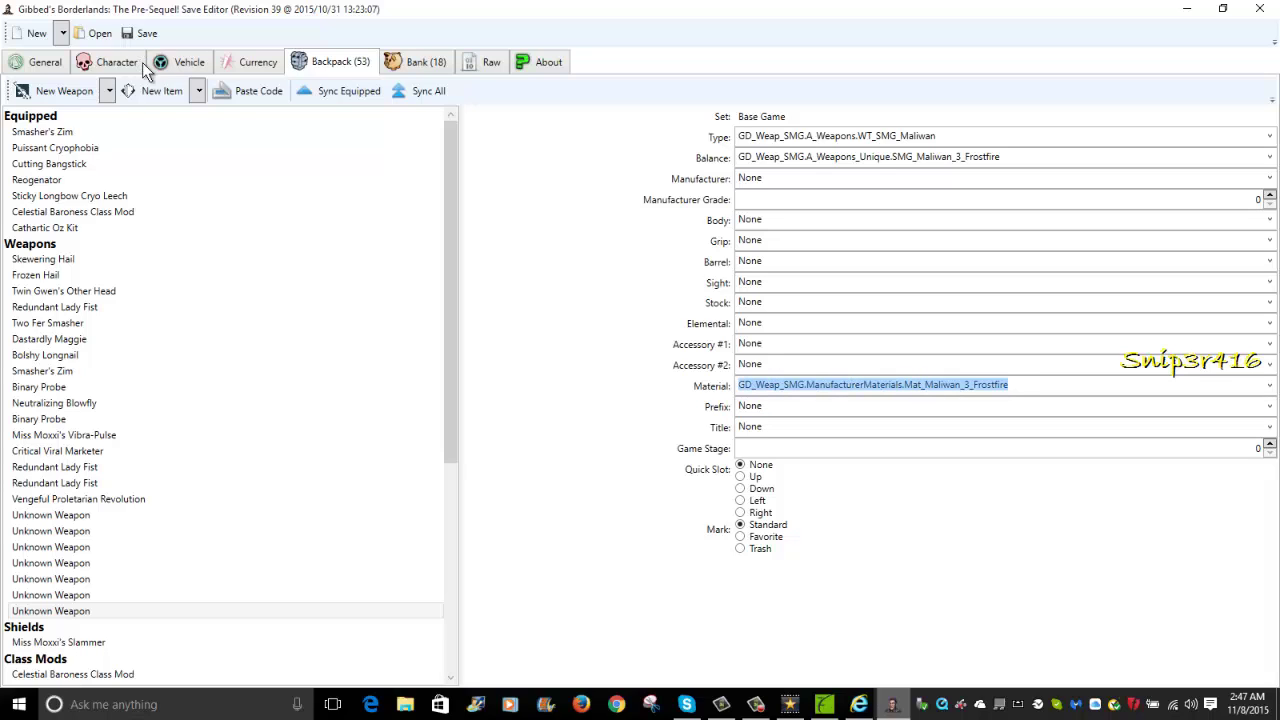
key("Menu")
key("Down")
key("Down")
key("Return")
Replace the weapon's title with the copied GD_Weap_SMG.ManufacturerMaterials.Mat_Maliwan_3_Frostfire value.
key("Tab")
key("Tab")
key("BackSpace")
key("Menu")
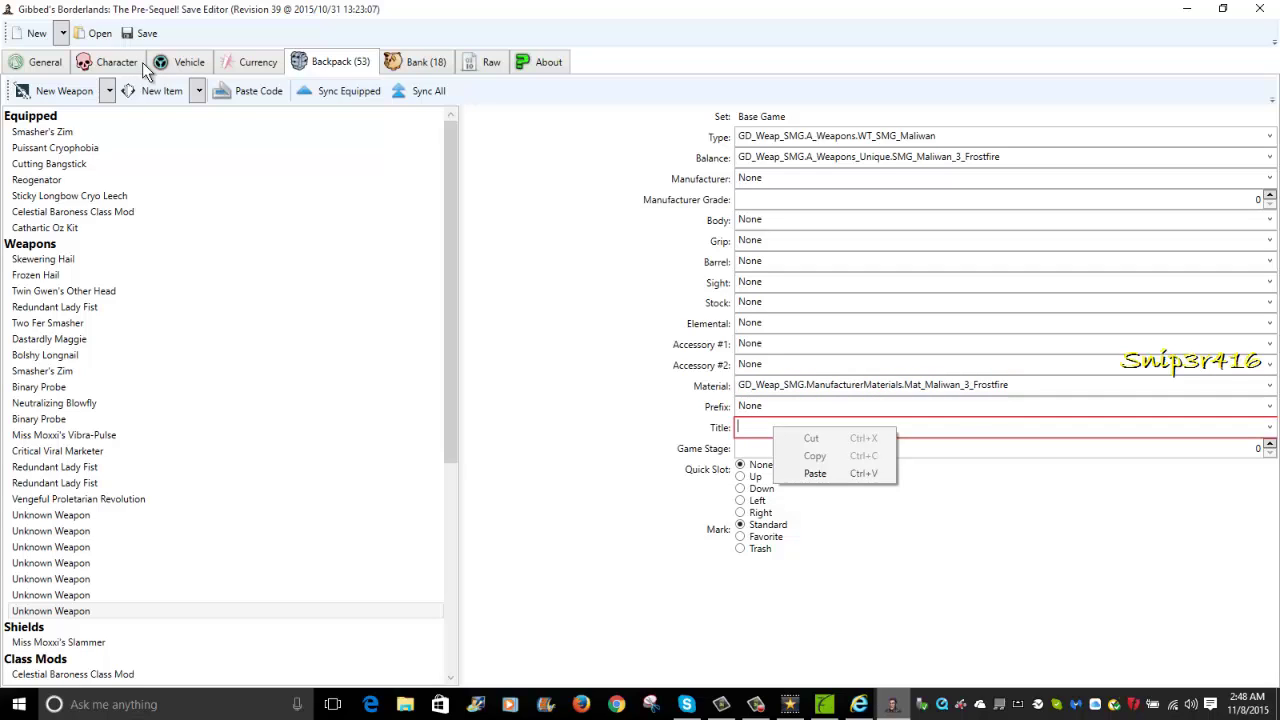
key("Down")
key("Return")
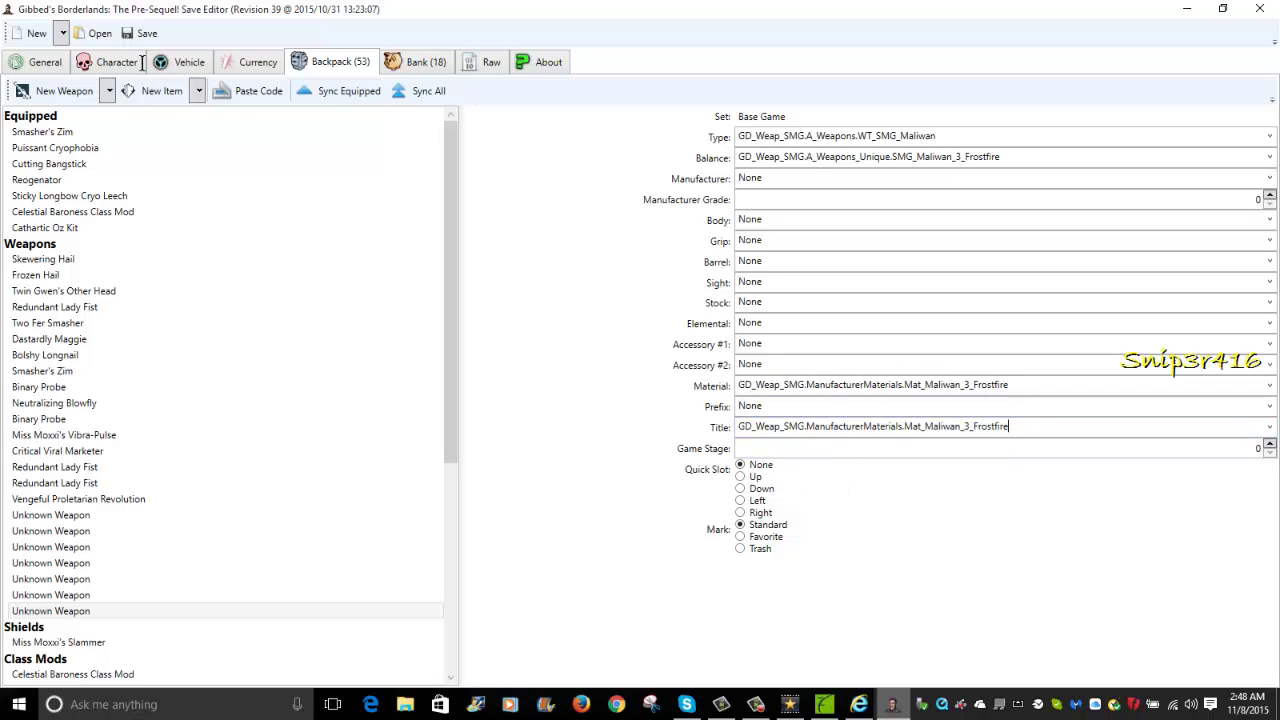
Replace the new weapon's prefix with the copied GD_Weap_SMG.ManufacturerMaterials.Mat_Maliwan_3_Frostfire value.
key("shift+Tab")
key("BackSpace")
key("Menu")
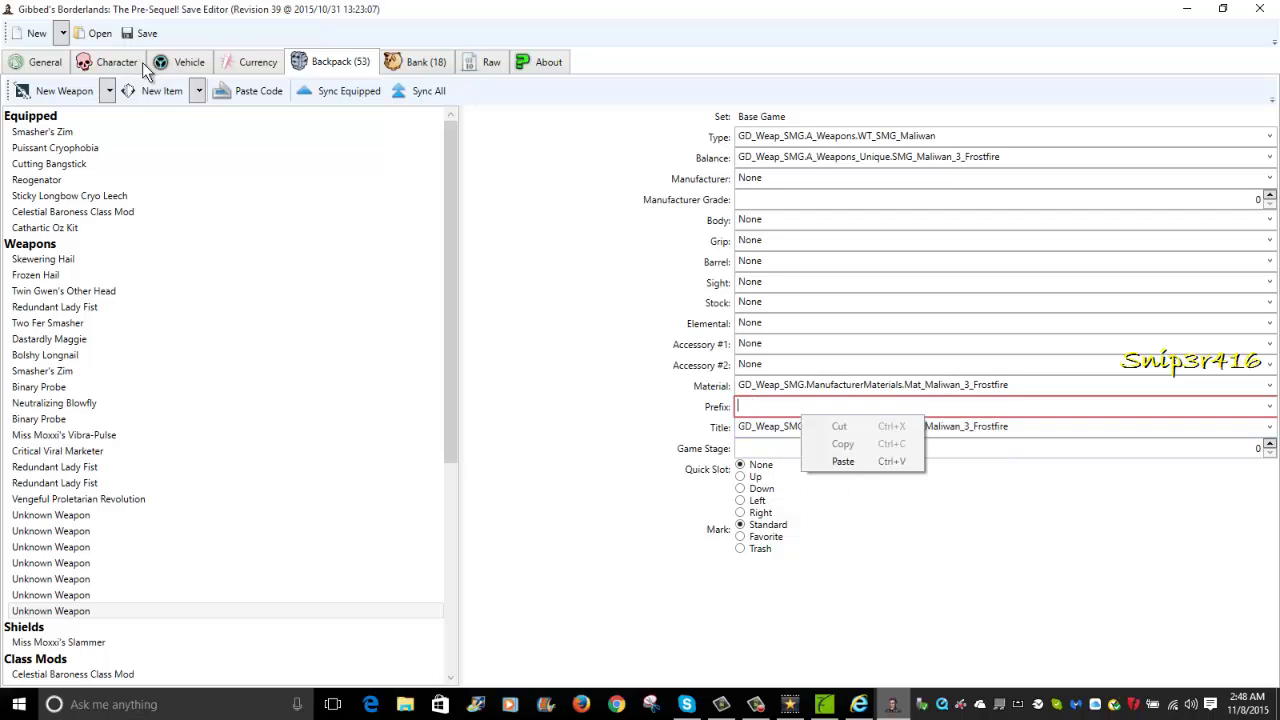
key("Down")
key("Return")
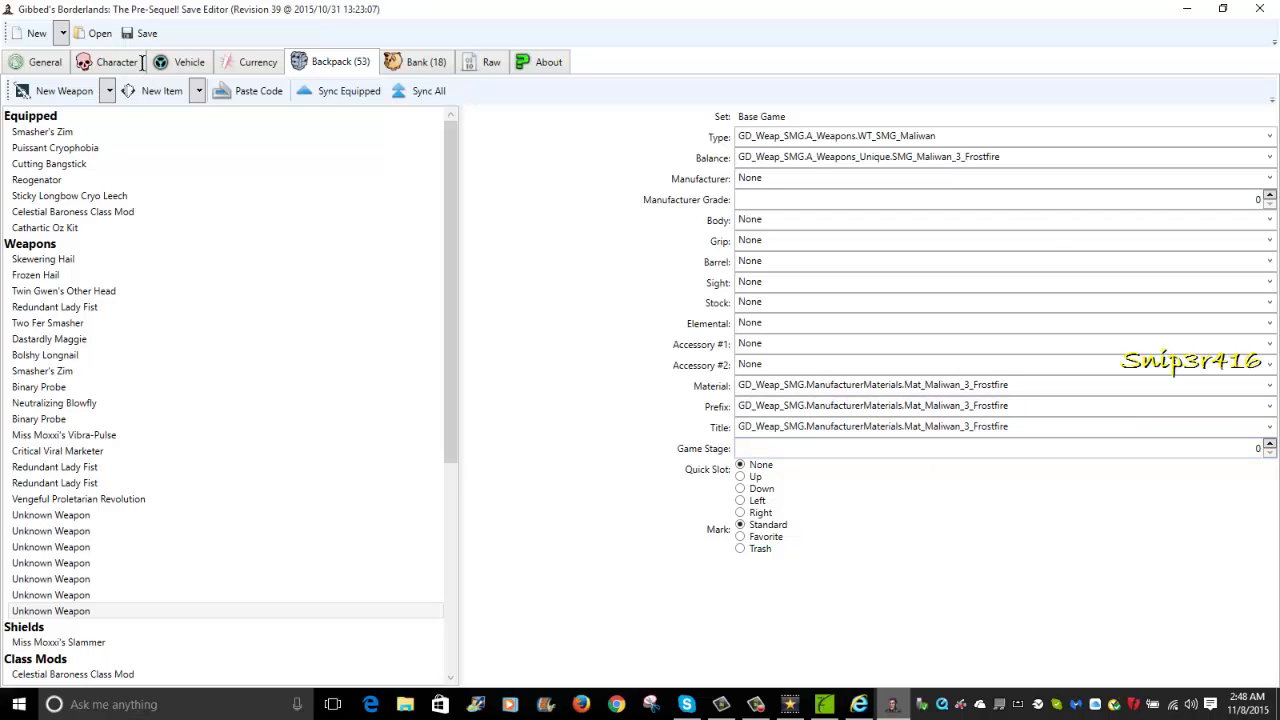
Set the weapon's first accessory to GD_Weap_SMG.Accessory.SMG_Accessory_Stock2_Reload.
key("shift+Tab")
key("shift+Tab")
key("shift+Tab")
key("alt+Down")
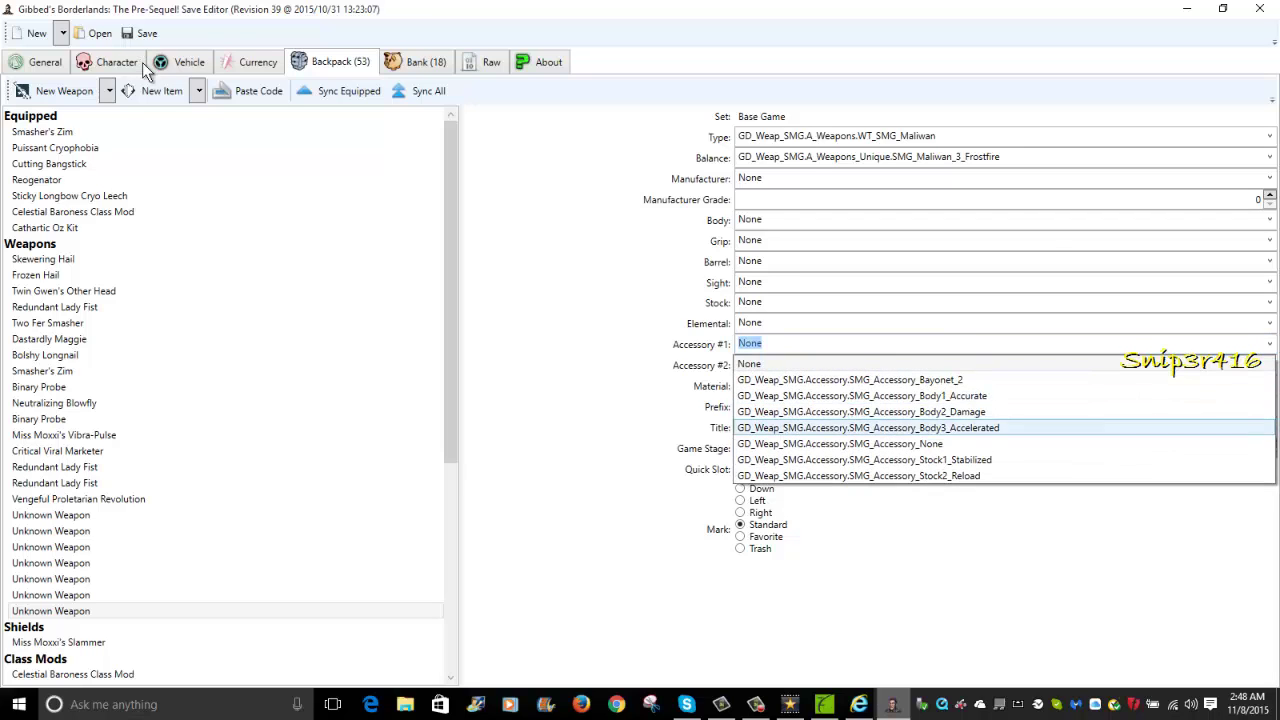
key("Down")
key("Down")
key("Up")
key("Down")
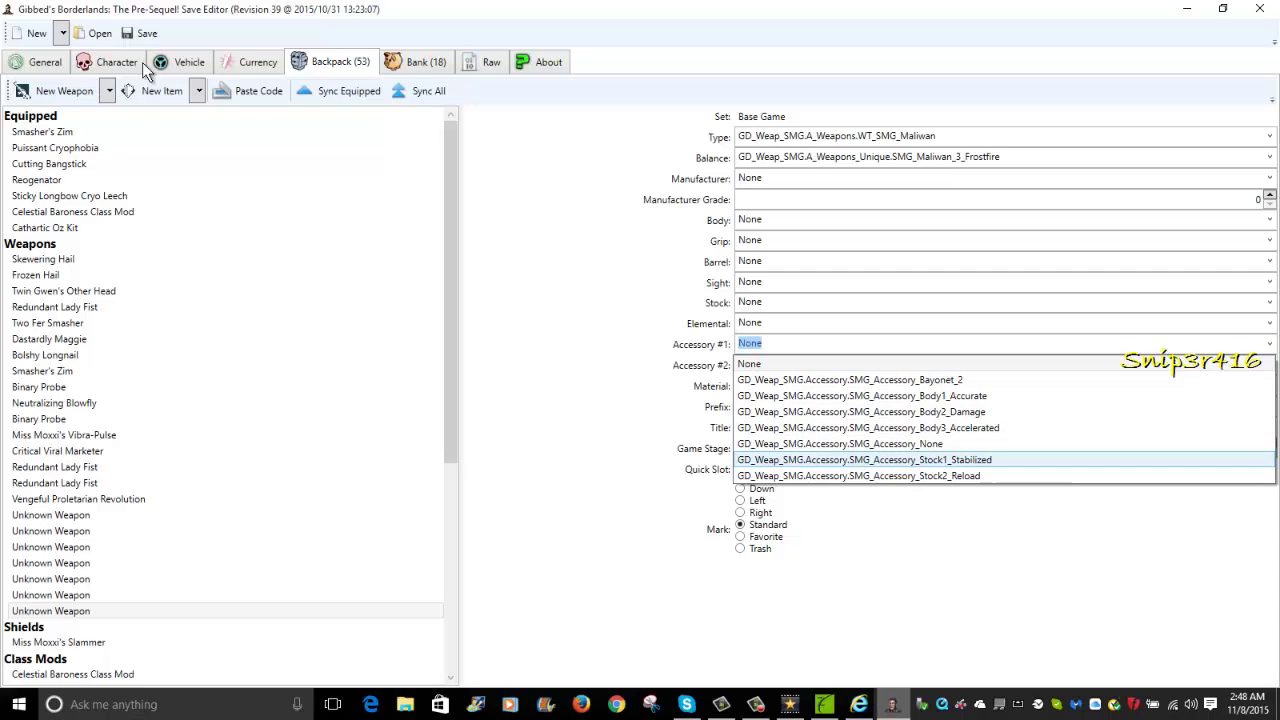
key("Down")
key("Return")
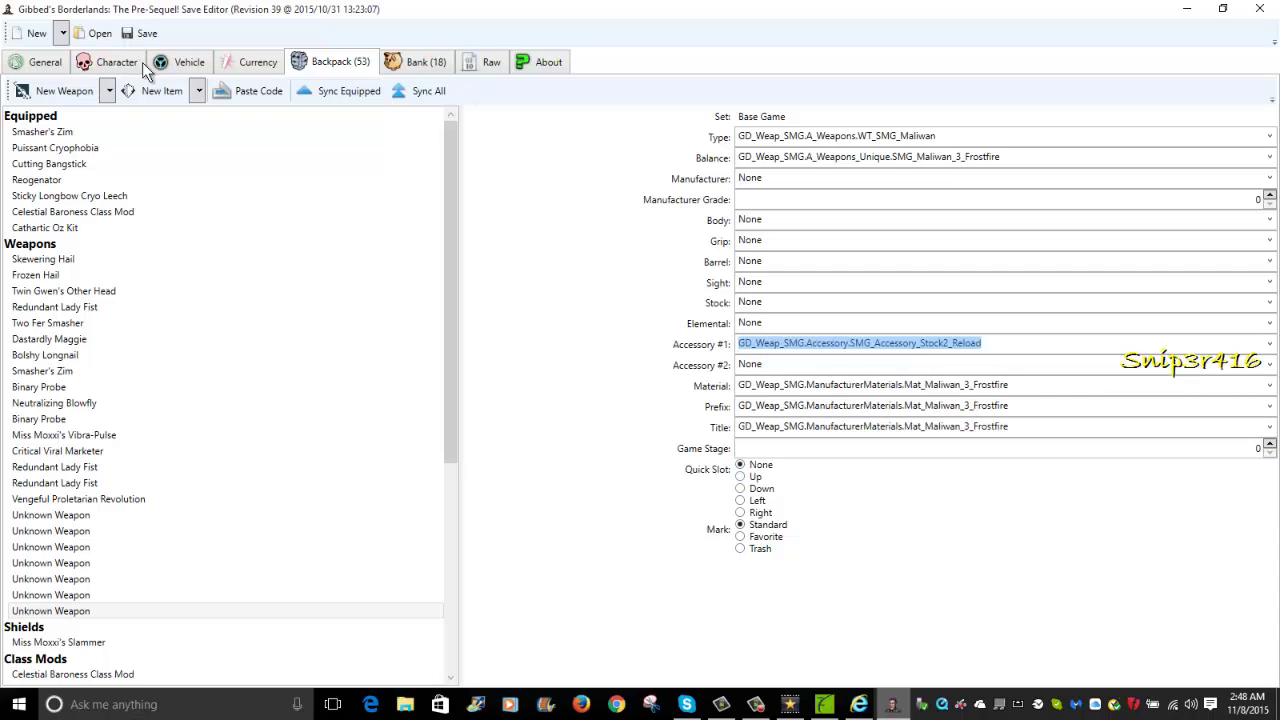
key("Tab")
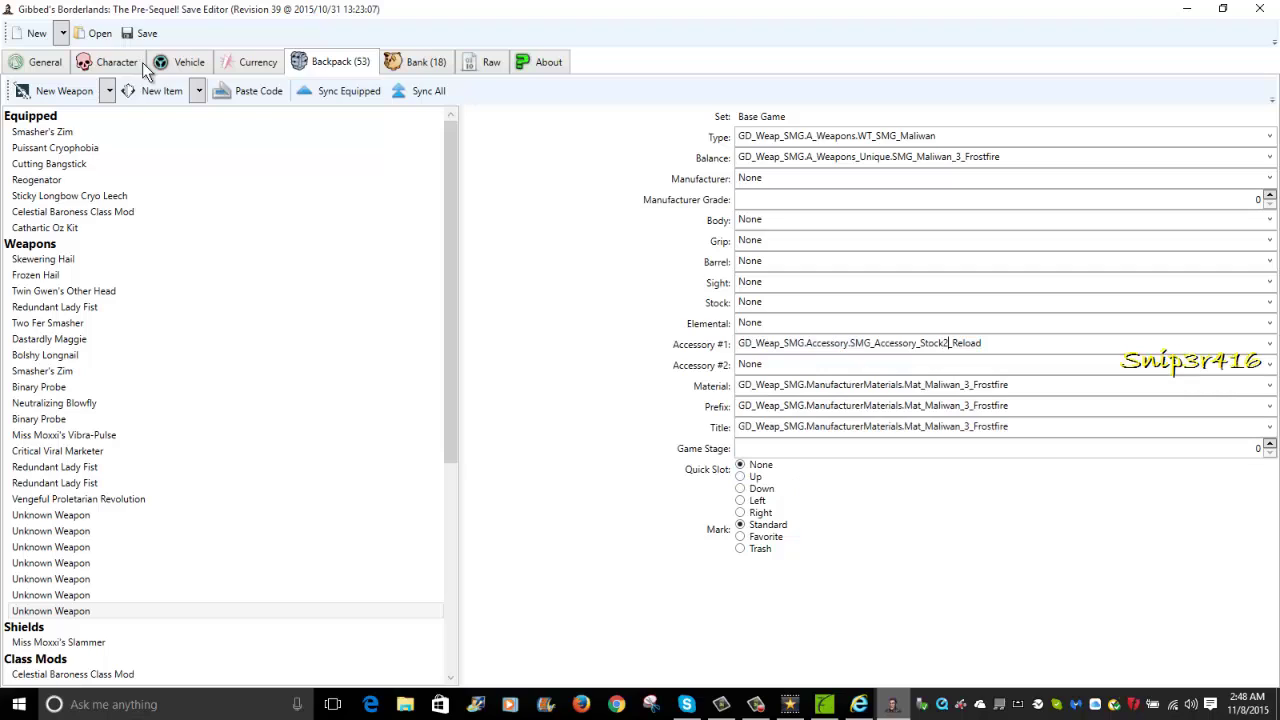
key("BackSpace")
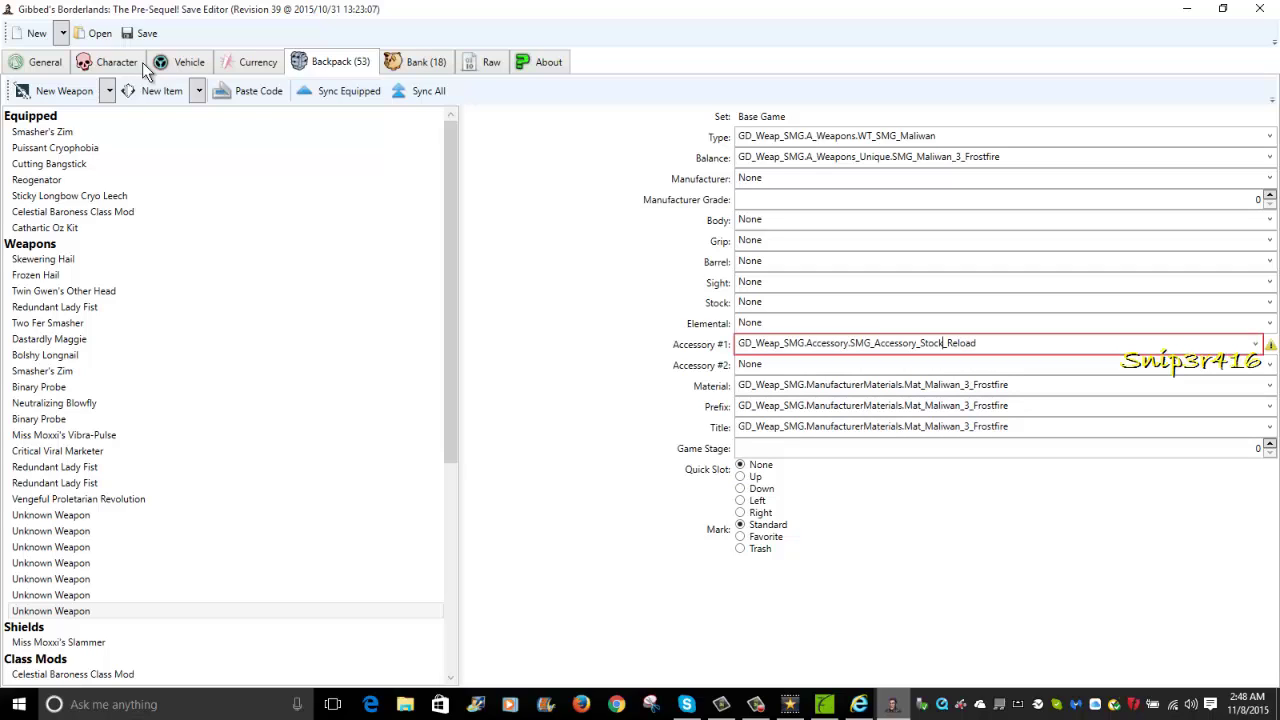
type("3")
key("BackSpace")
type("2")
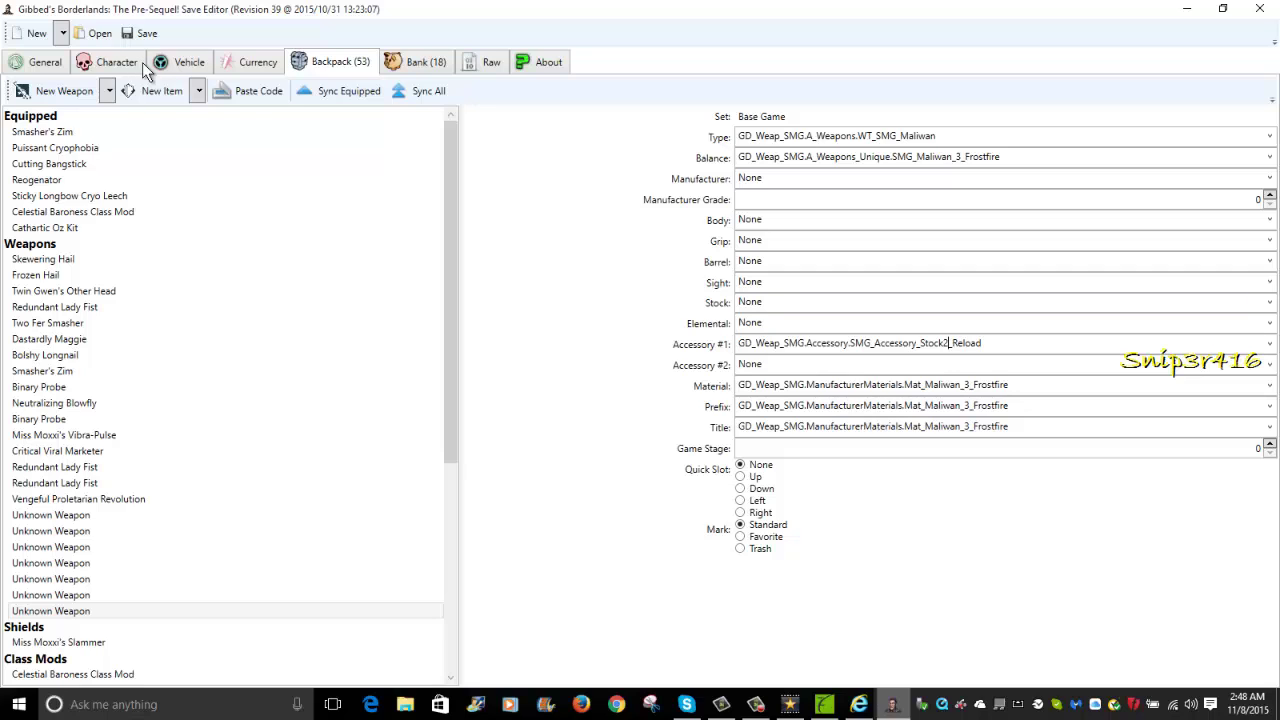
Pick the SMG ice elemental part and change its ending so the value reads GD_Weap_SMG.elemental.SMG_Elemental_Shock.
key("shift+Tab")
key("alt+Down")
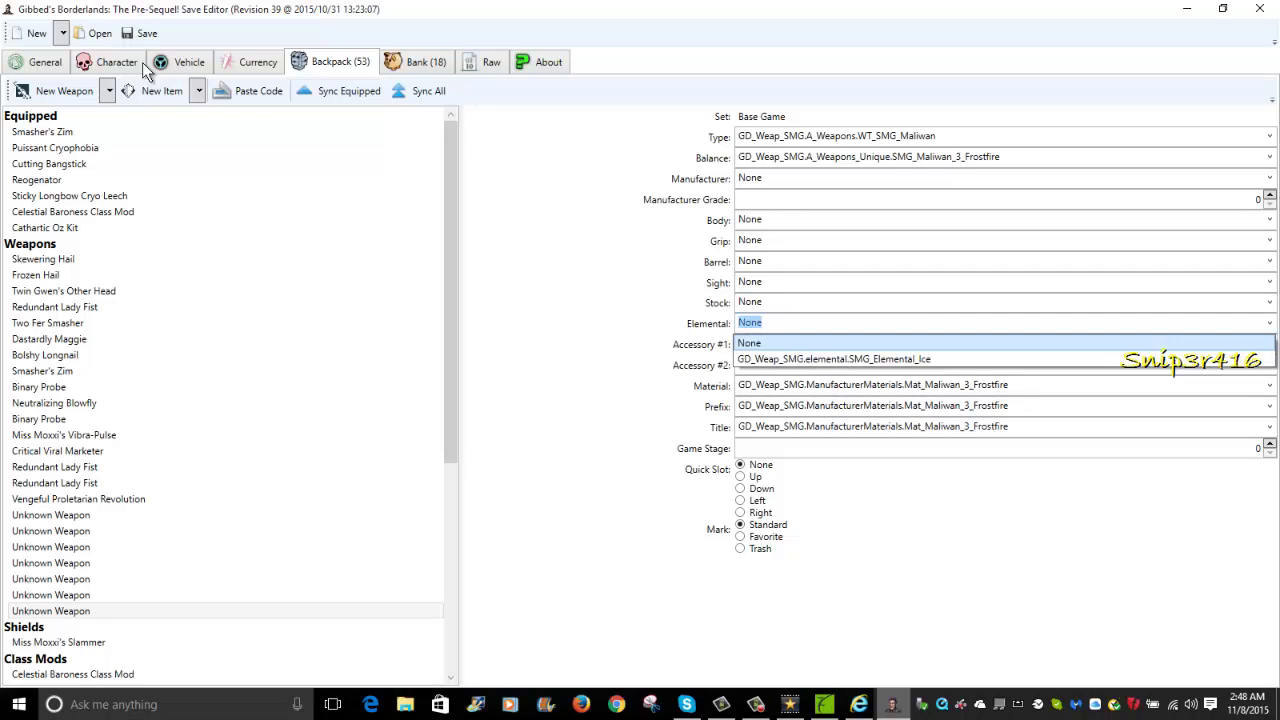
key("Down")
key("Return")
key("shift+Tab")
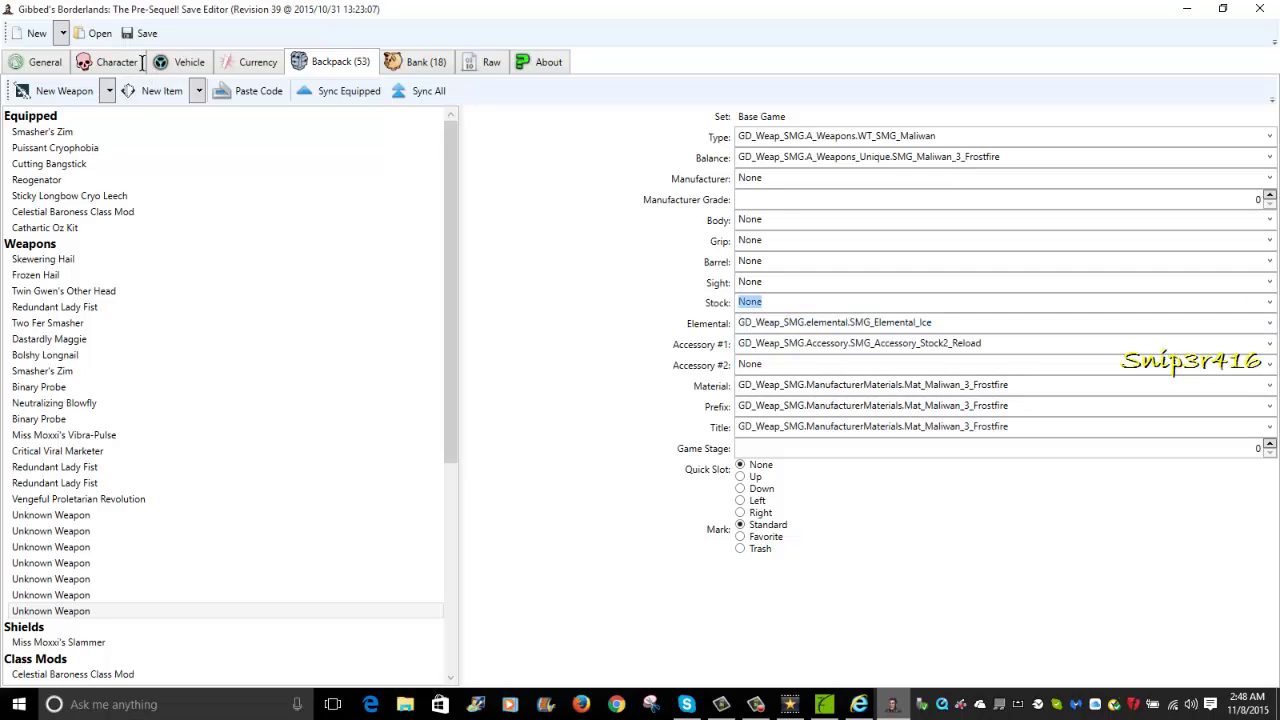
key("Tab")
key("End")
key("BackSpace")
key("BackSpace")
key("BackSpace")
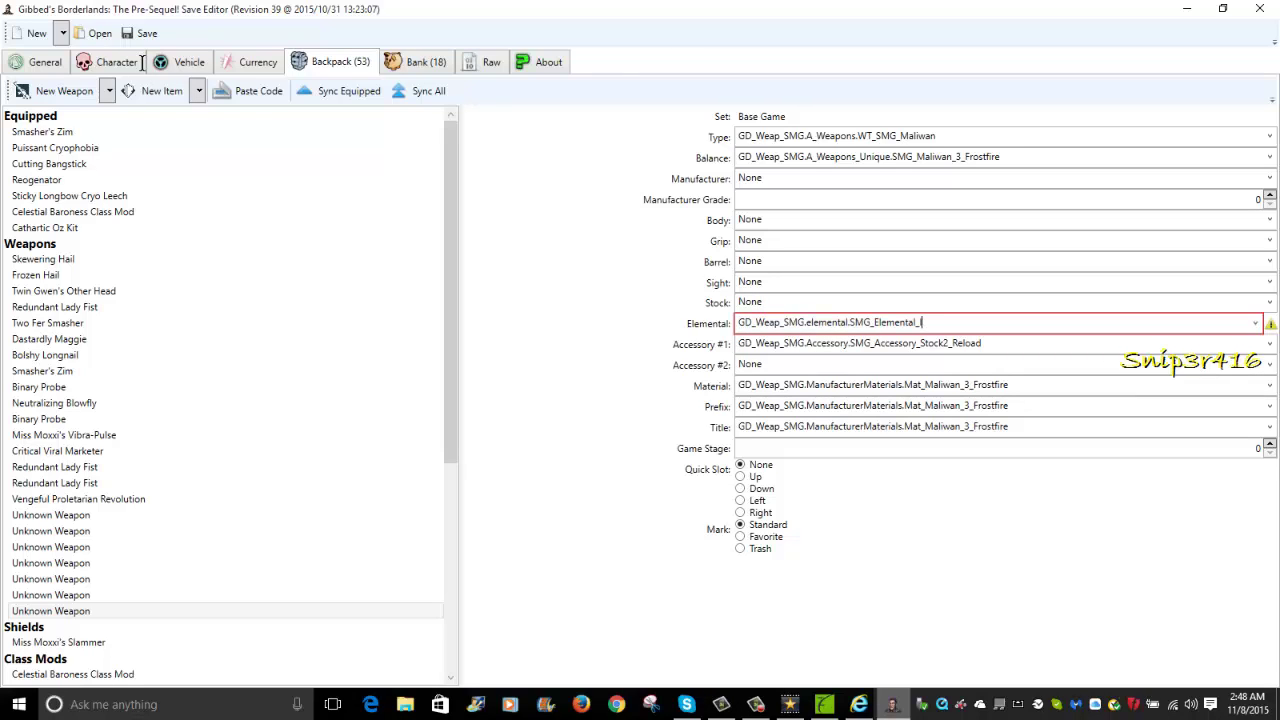
type("Shock")
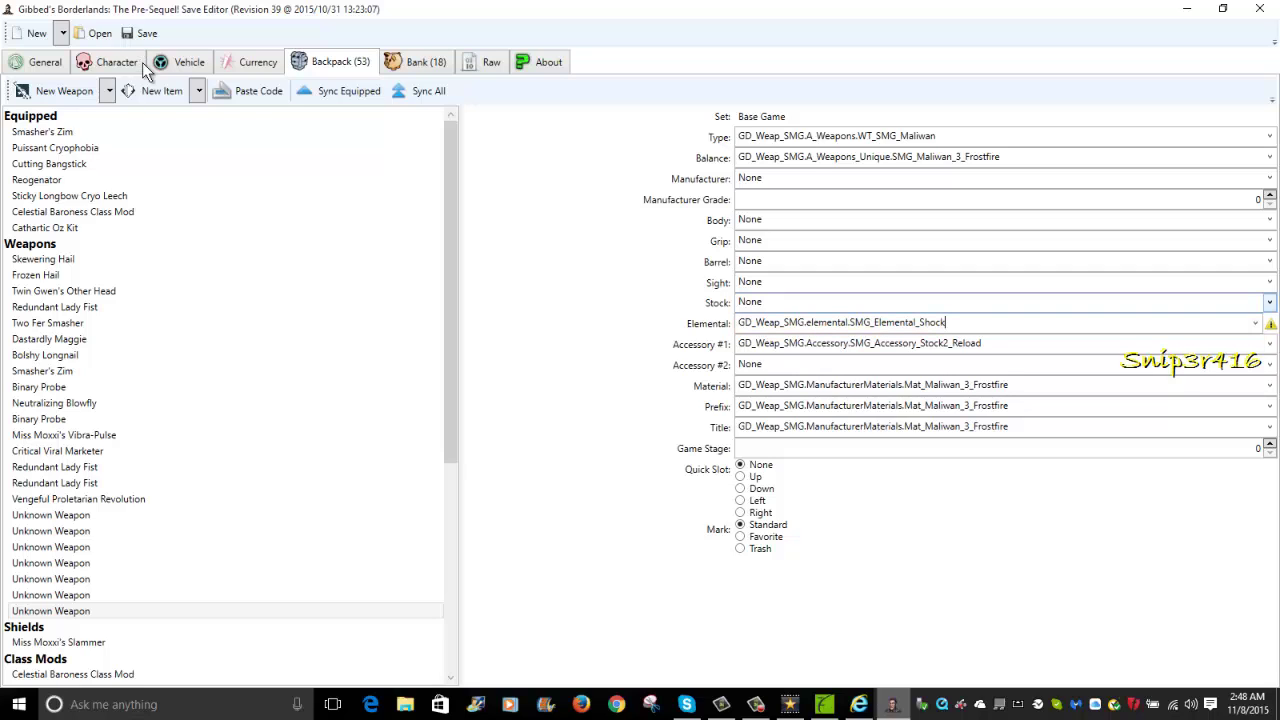
Set the weapon's stock to GD_Weap_SMG.Stock.SMG_Stock_Maliwan.
key("shift+Tab")
key("alt+Down")
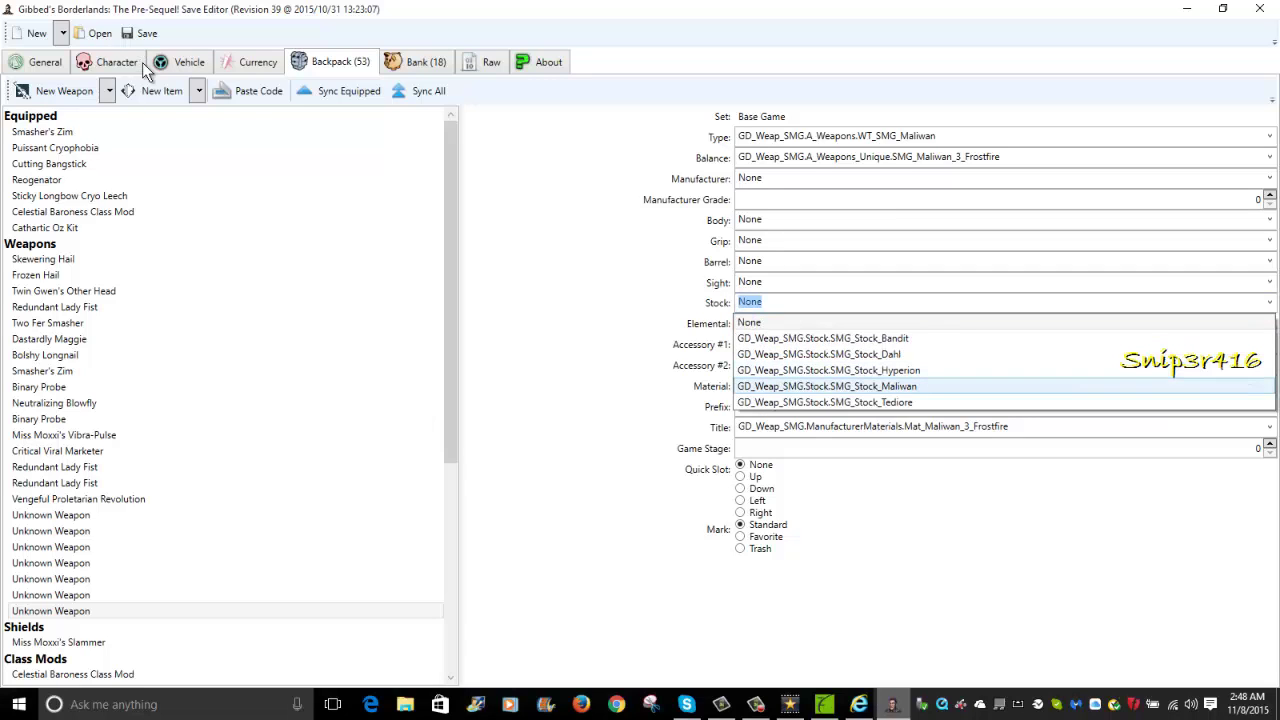
key("Up")
key("Up")
key("Up")
key("Up")
key("Down")
key("Down")
key("Down")
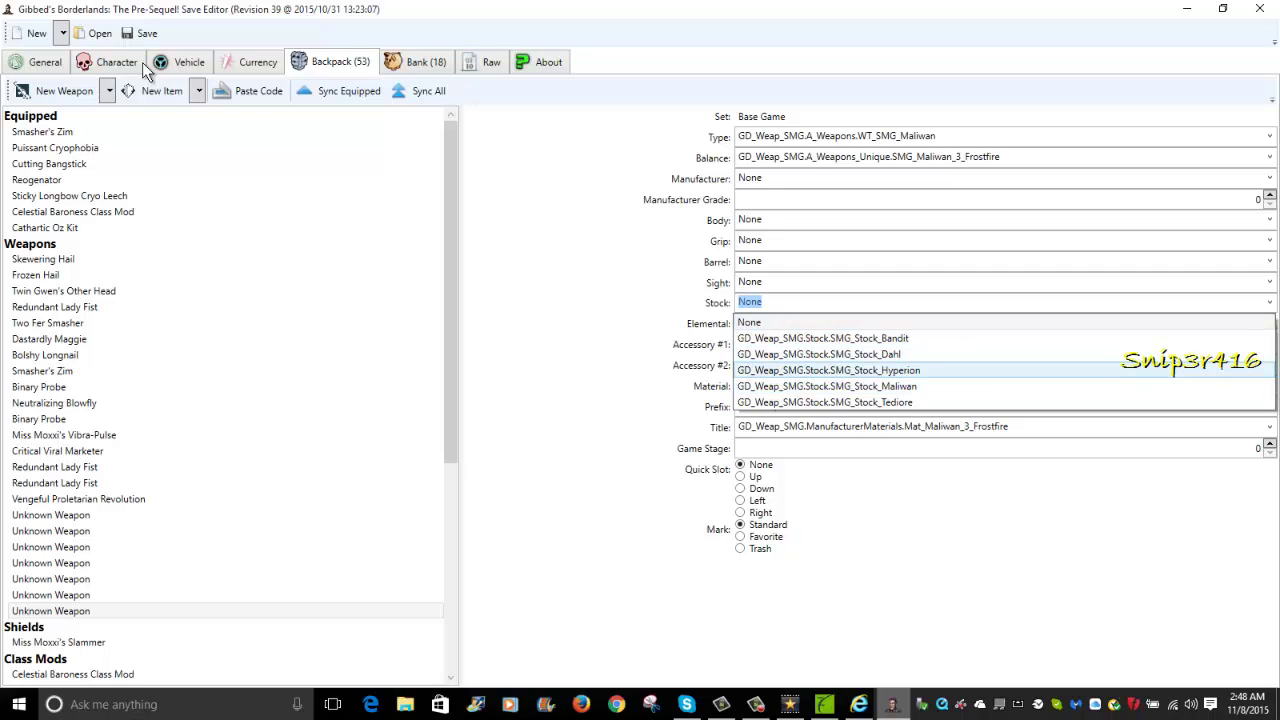
key("Down")
key("Return")
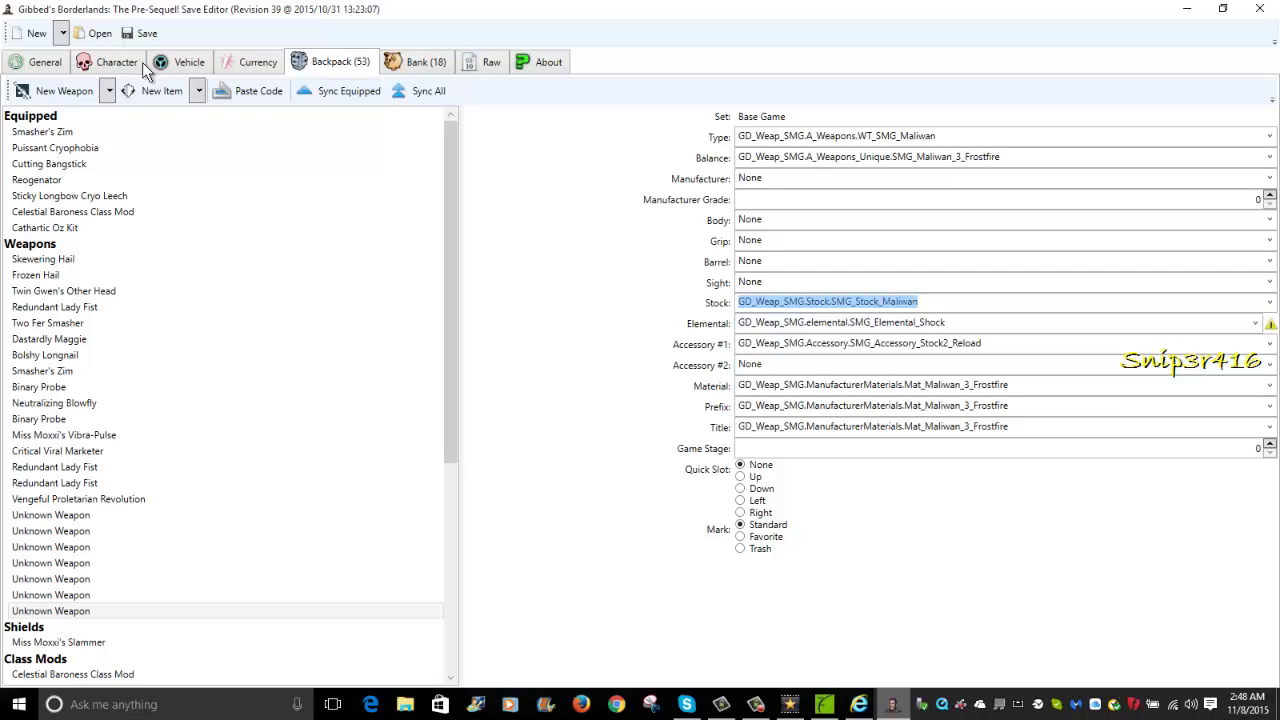
Replace the Maliwan ending of the stock value with the copied Frostfire material value.
key("End")
key("ctrl+shift+Left")
key("shift+F10")
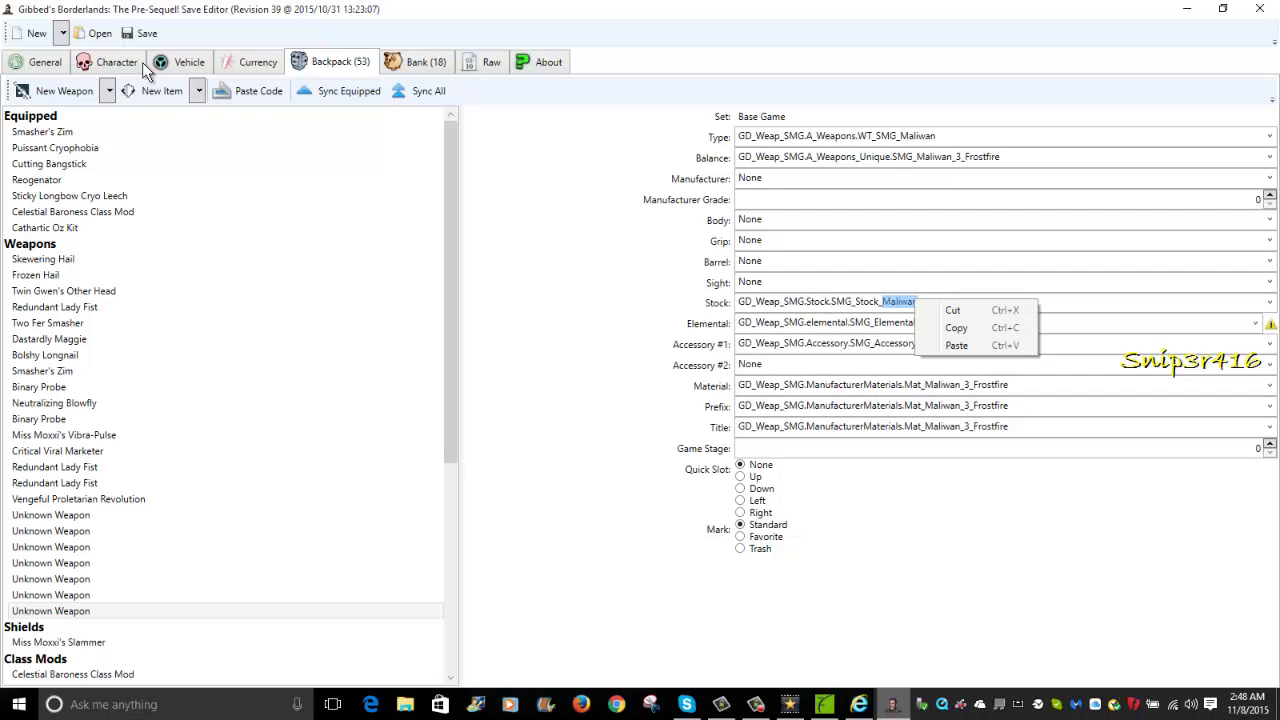
key("Down")
key("Down")
key("Down")
key("Return")
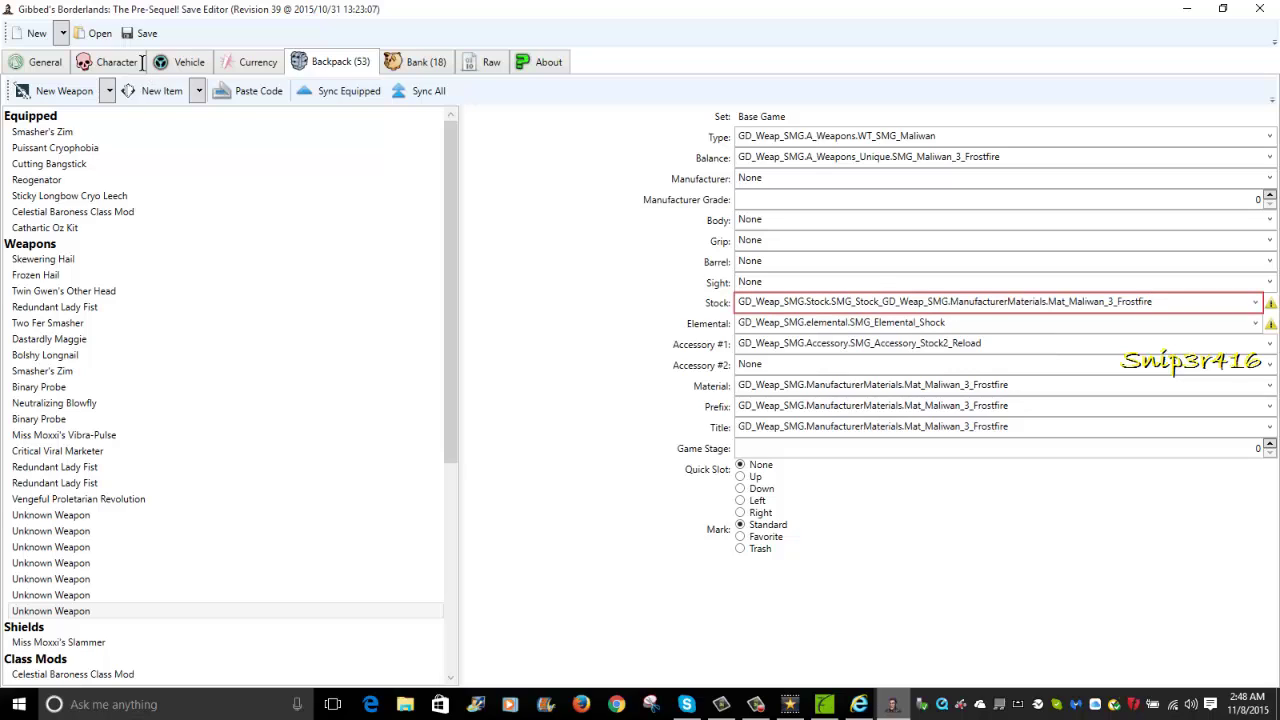
Clear the entire stock value and set the stock to None.
key("shift+Left")
key("shift+Left")
key("shift+Left")
key("shift+Left")
key("shift+Left")
key("shift+Left")
key("shift+Left")
key("shift+Left")
key("shift+Left")
key("shift+Left")
key("shift+Left")
key("shift+Left")
key("shift+Left")
key("shift+Left")
key("shift+Left")
key("shift+Left")
key("shift+Left")
key("shift+Left")
key("shift+Left")
key("shift+Left")
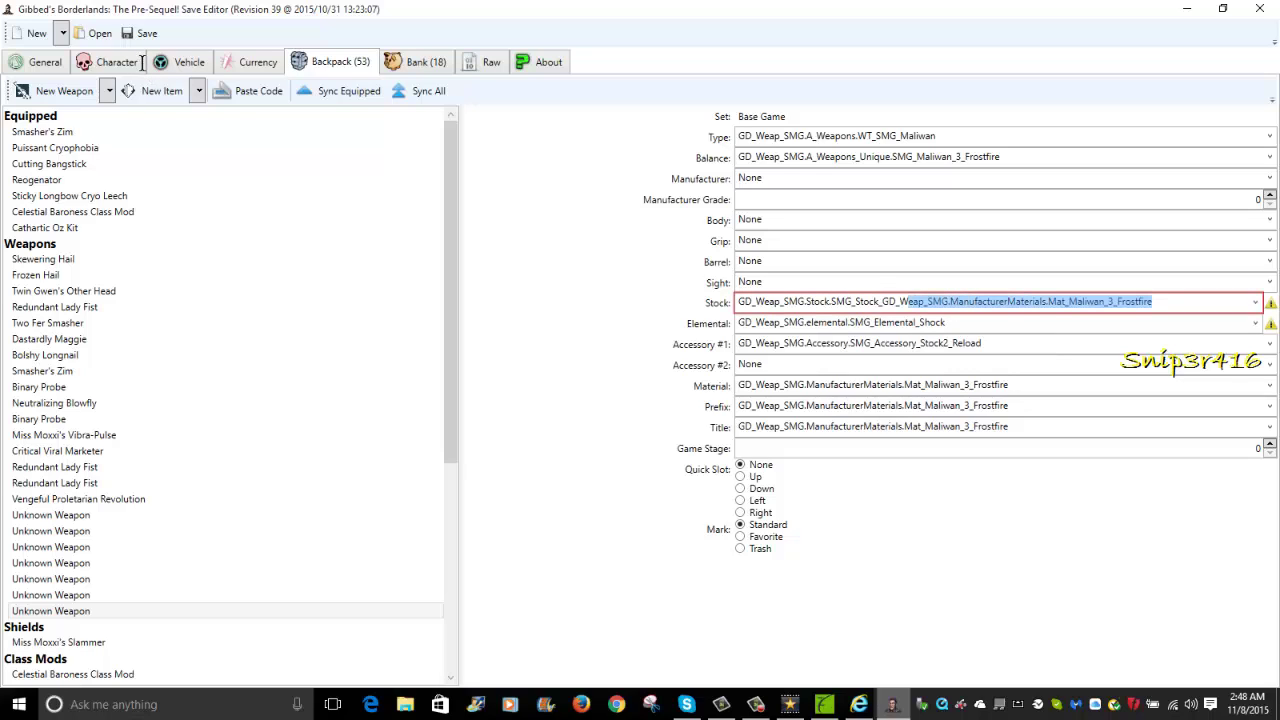
key("shift+Left")
key("shift+Left")
key("shift+Left")
key("shift+Left")
key("shift+Left")
key("shift+Left")
key("shift+Left")
key("shift+Left")
key("shift+Left")
key("shift+Left")
key("shift+Left")
key("shift+Left")
key("shift+Left")
key("shift+Left")
key("shift+Left")
key("shift+Left")
key("shift+Left")
key("shift+Left")
key("shift+Left")
key("shift+Left")
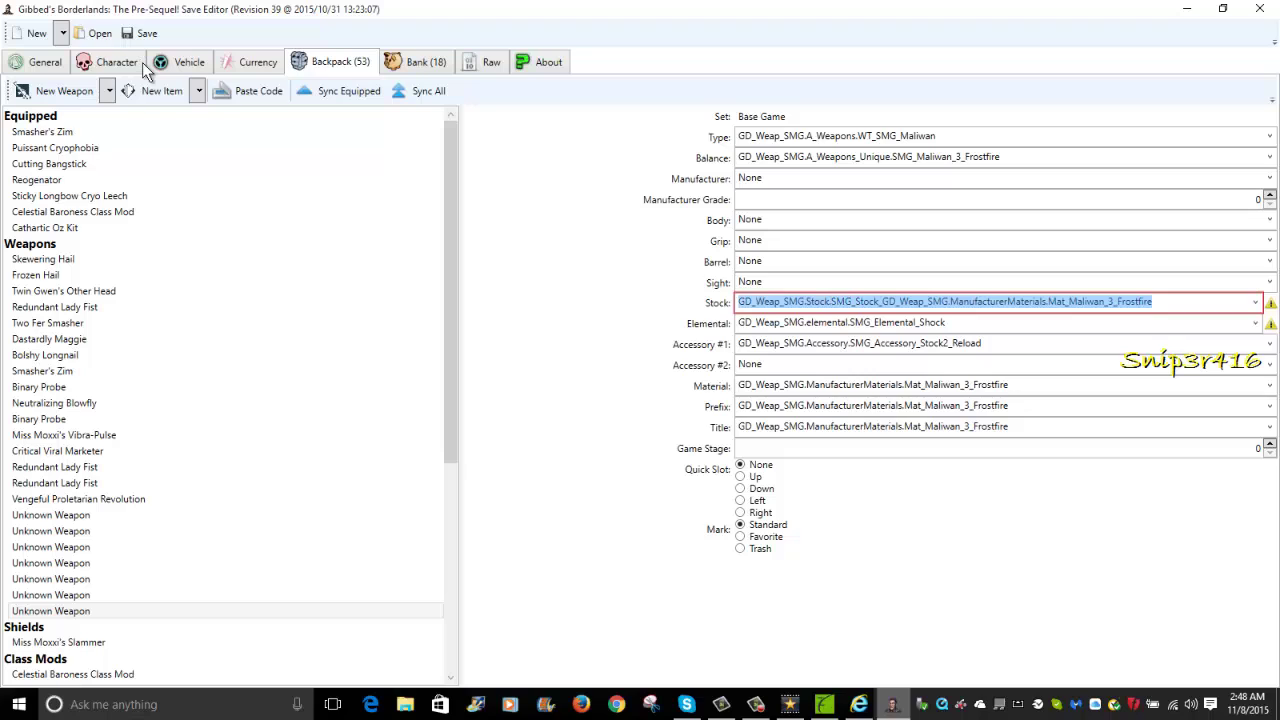
key("BackSpace")
type("No")
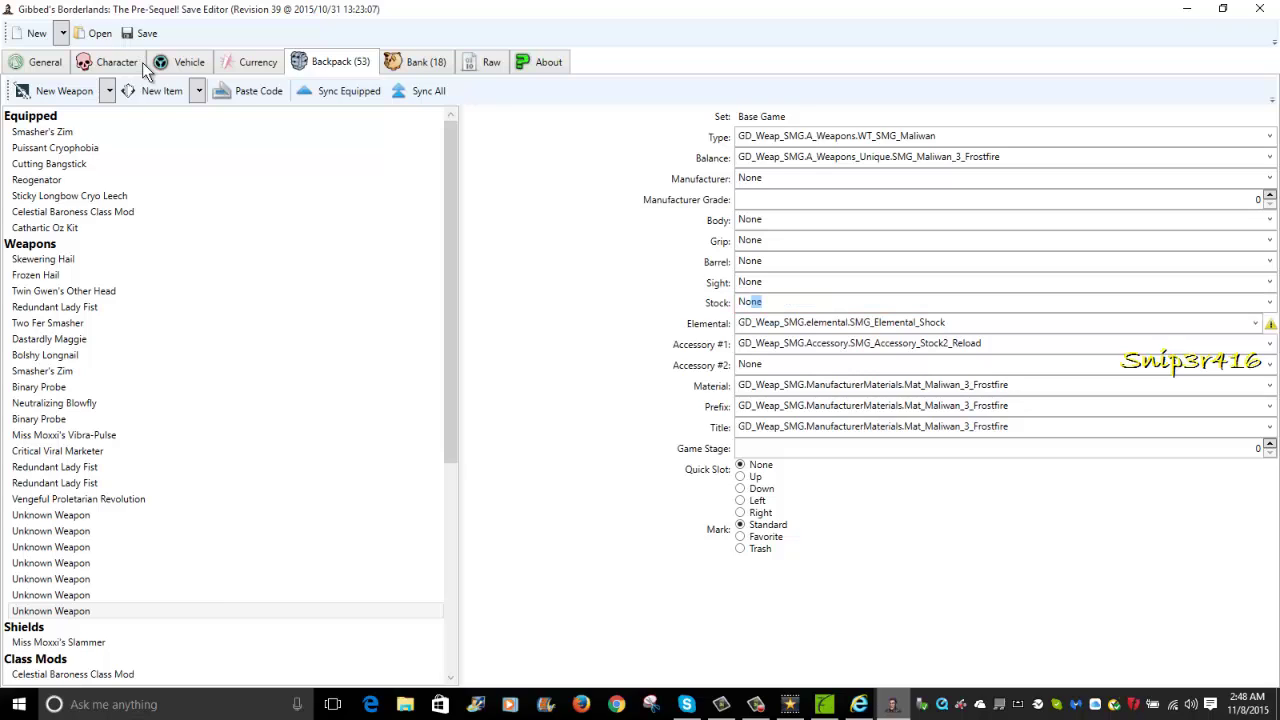
type("ne")
Set the weapon's sight to GD_Weap_SMG.Sight.SMG_Sight_Tedior.
key("shift+Tab")
key("alt+Down")
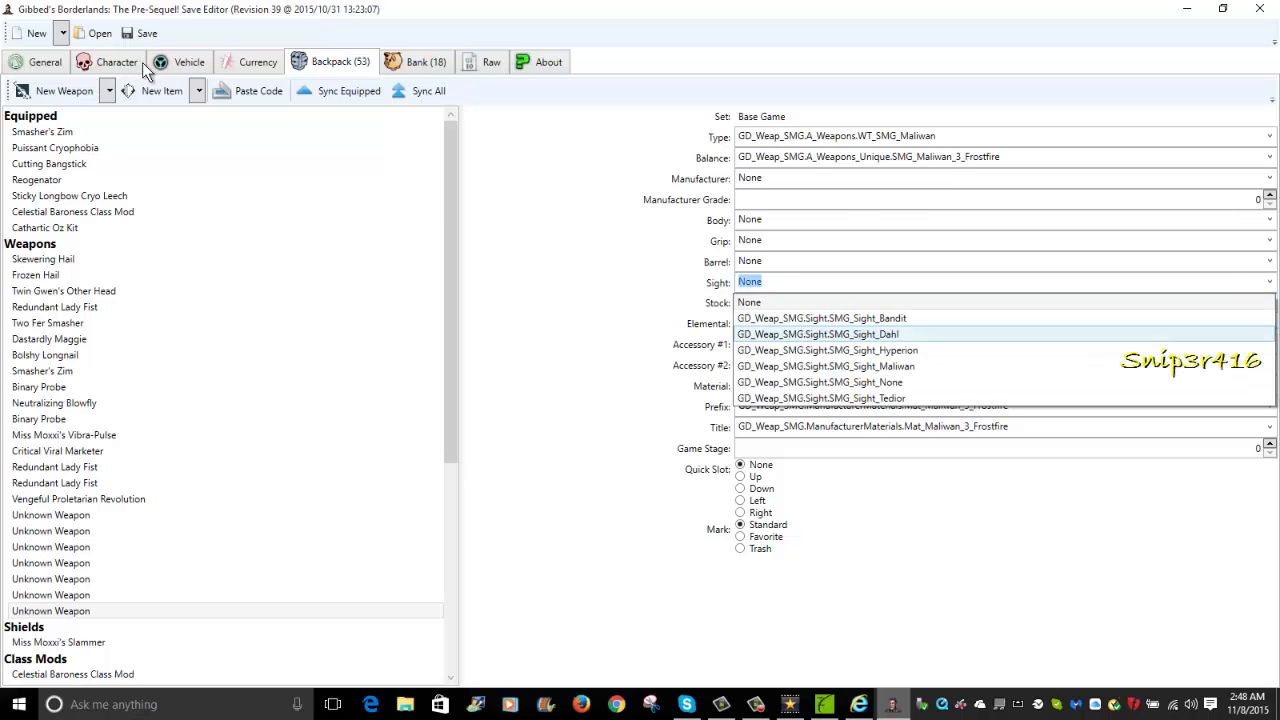
key("Down")
key("Down")
key("Down")
key("Down")
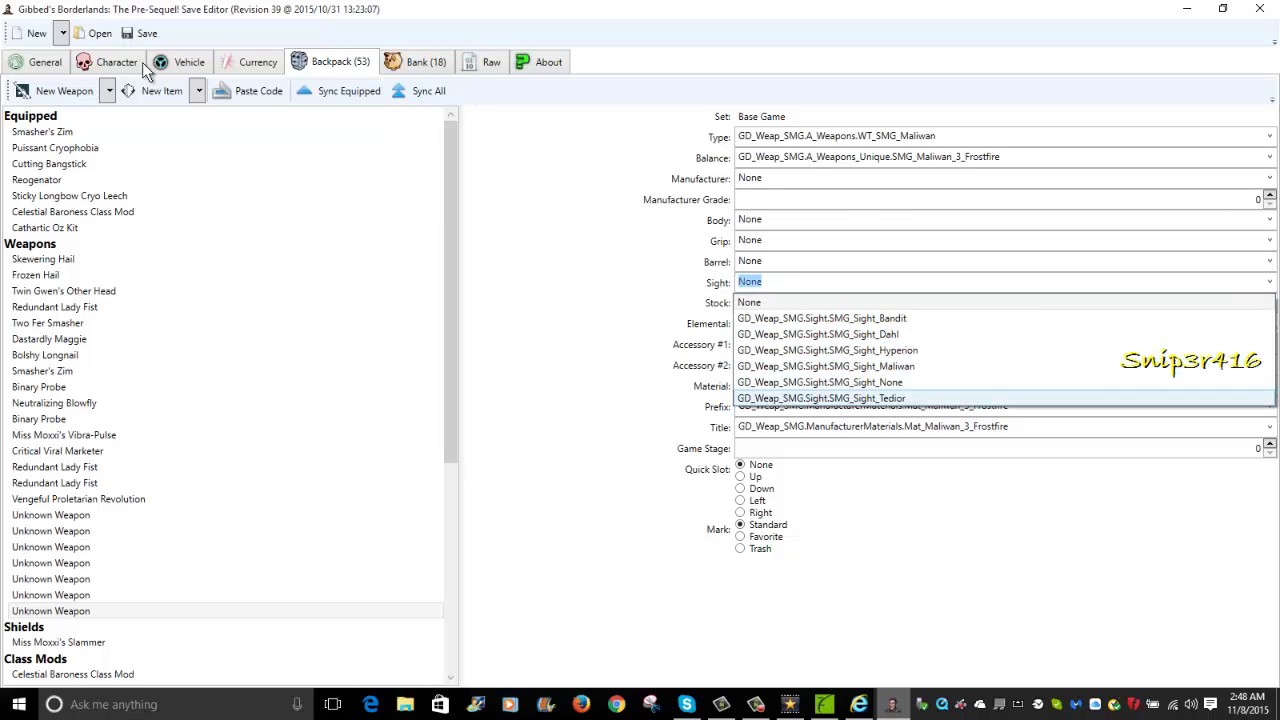
key("Return")
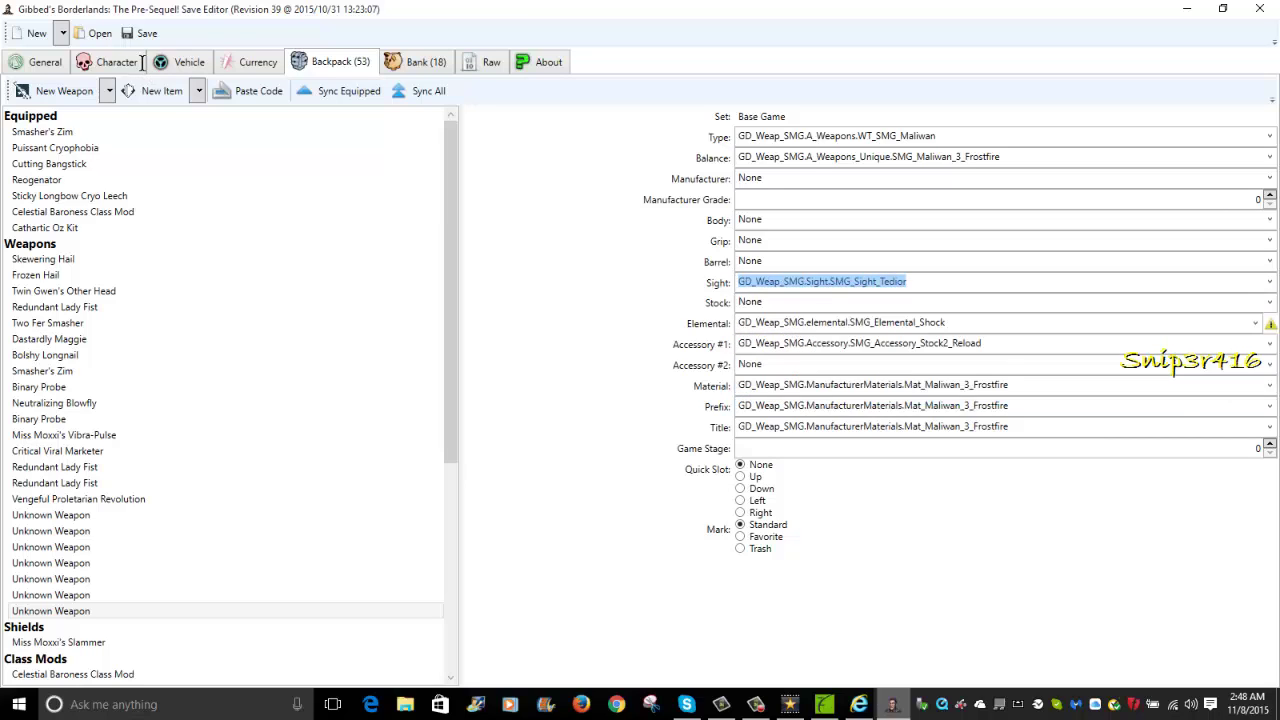
Set the weapon's grip to GD_Weap_SMG.Grip.SMG_Grip_Hyperion.
key("shift+Tab")
key("shift+Tab")
key("alt+Down")
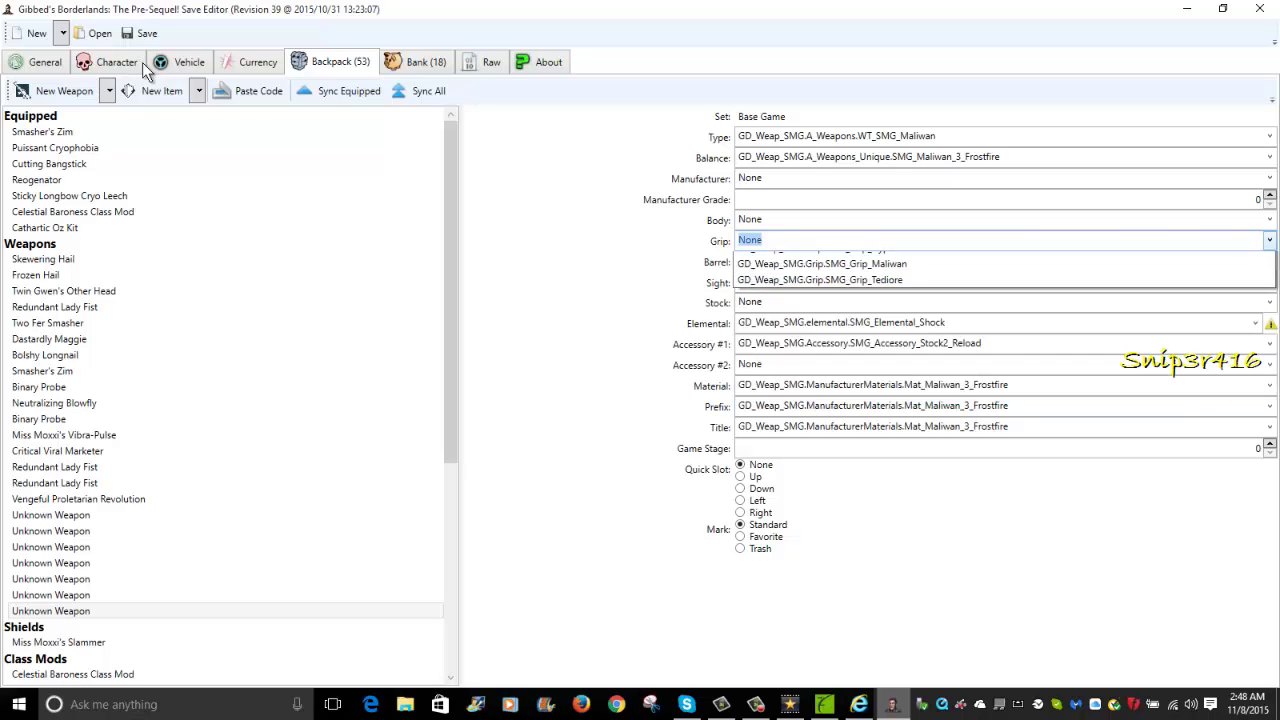
key("End")
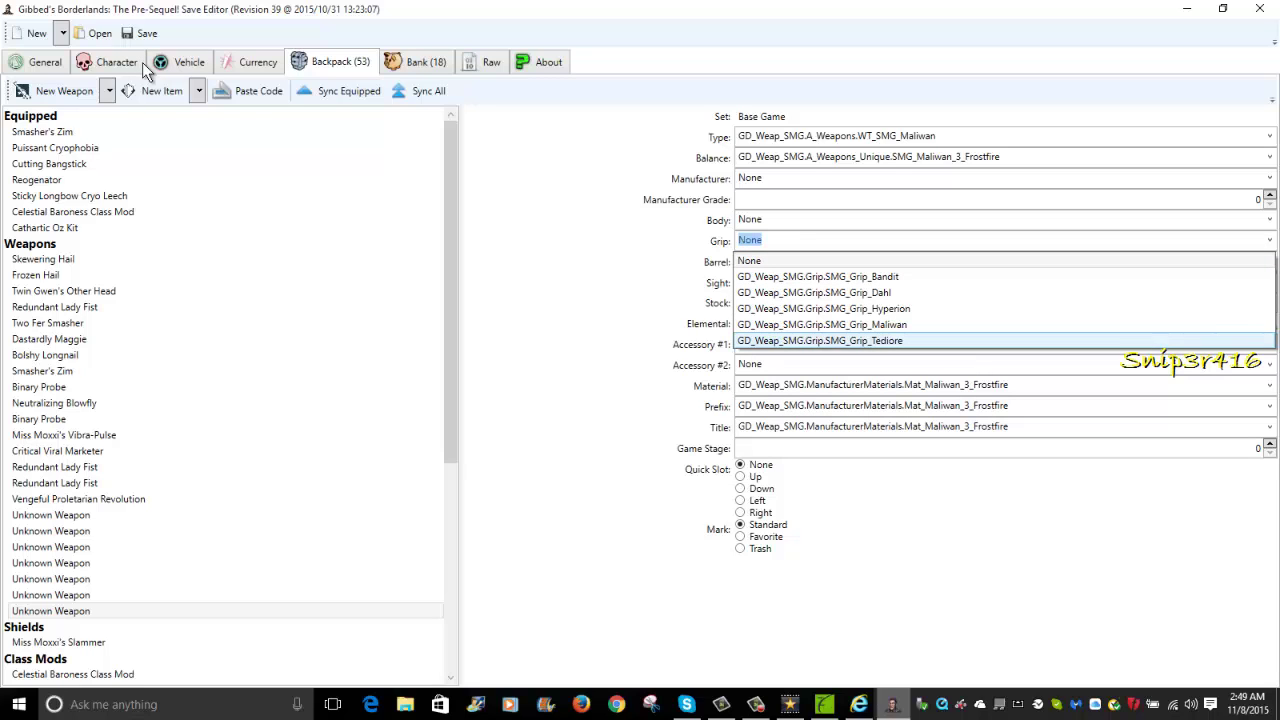
key("Up")
key("Up")
key("Return")
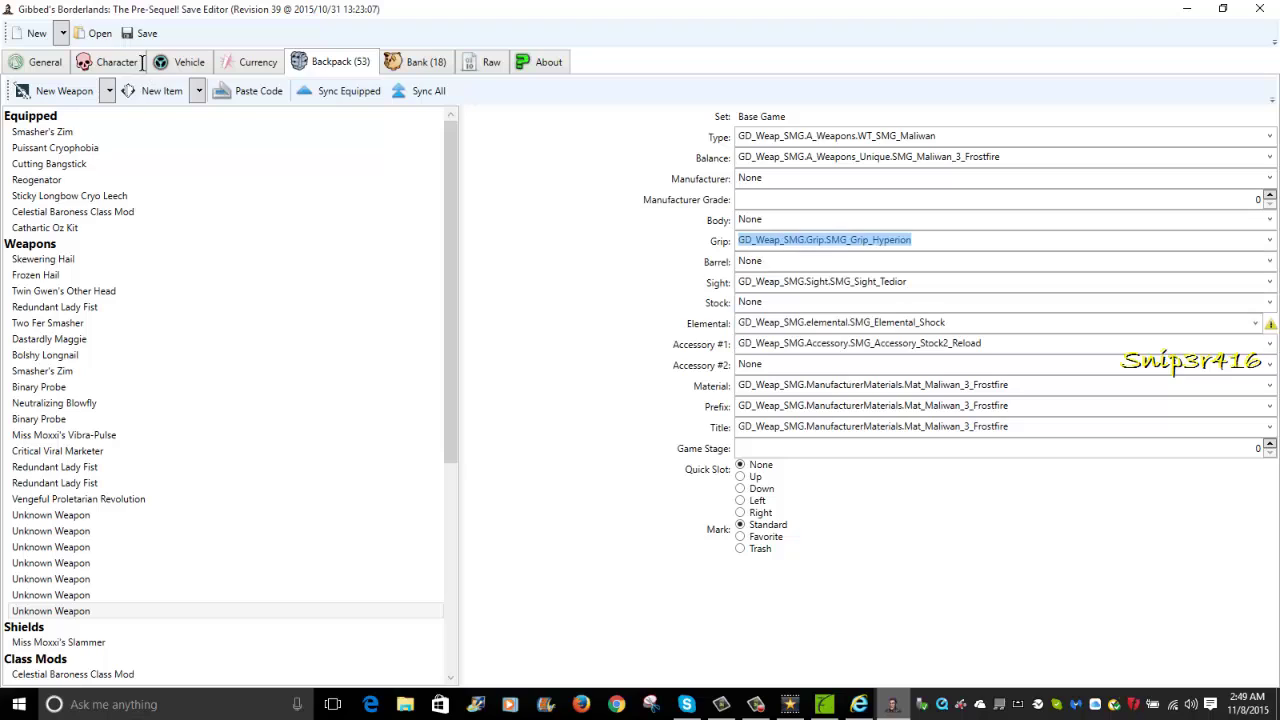
Enter a Maliwan SMG body value and trim its variant suffix to leave GD_Weap_SMG.Body.SMG_Body_Maliwan_.
key("shift+Tab")
key("alt+Down")
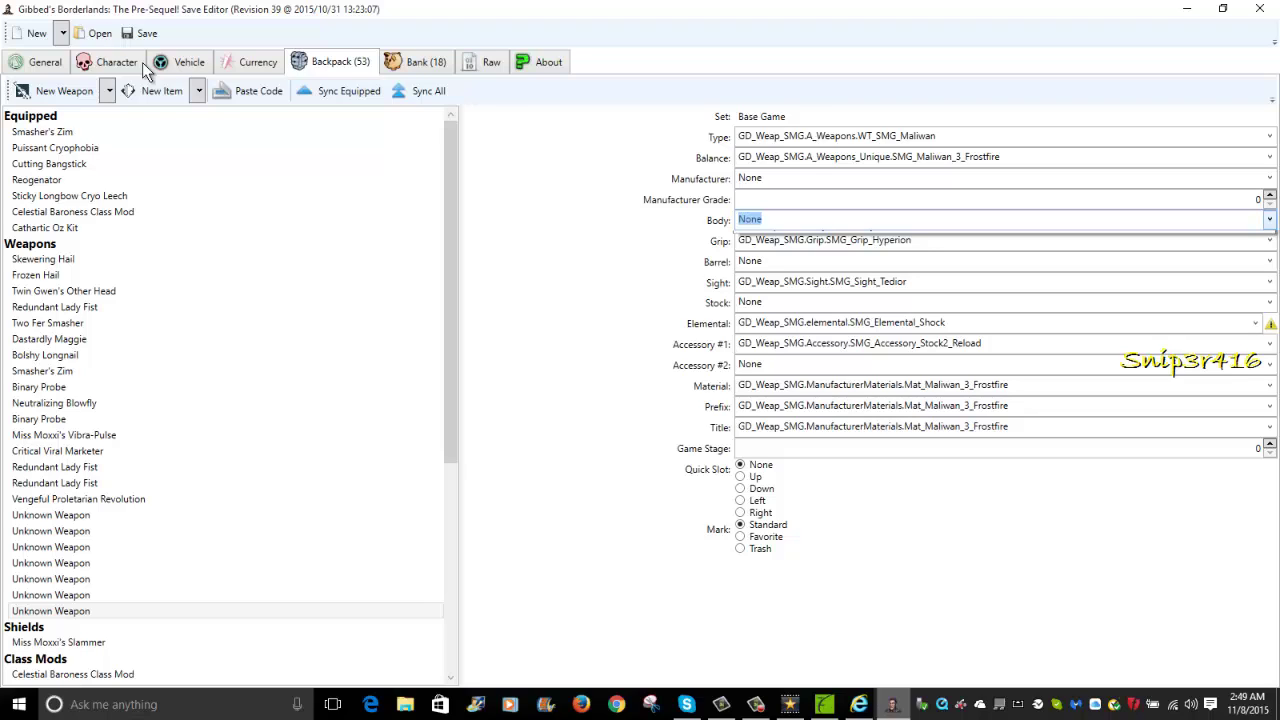
type("GD_Weap_SMG.Body.SMG_Body_Maliwan_VarD")
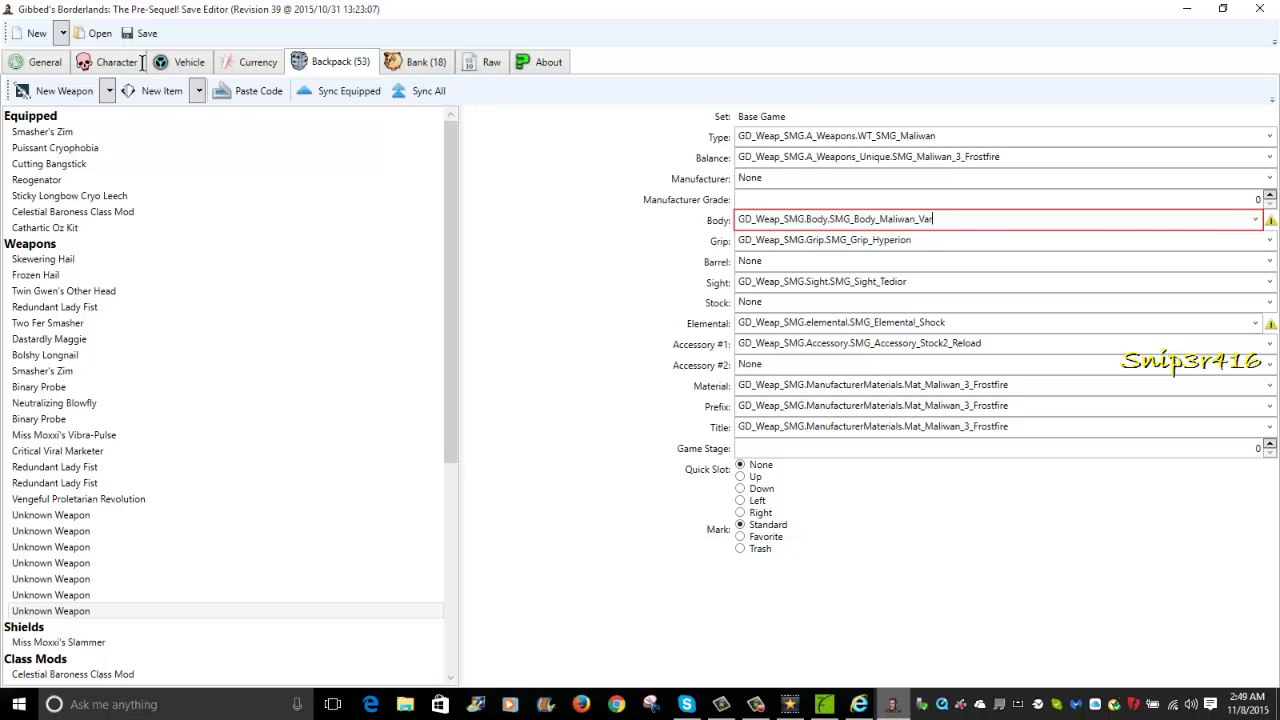
type("N")
key("BackSpace")
type("Y")
key("BackSpace")
key("BackSpace")
type("KDEV")
key("BackSpace")
key("BackSpace")
key("BackSpace")
key("BackSpace")
key("BackSpace")
Check which body parts are offered for the weapon, leaving the entered value in place.
key("ctrl+a")
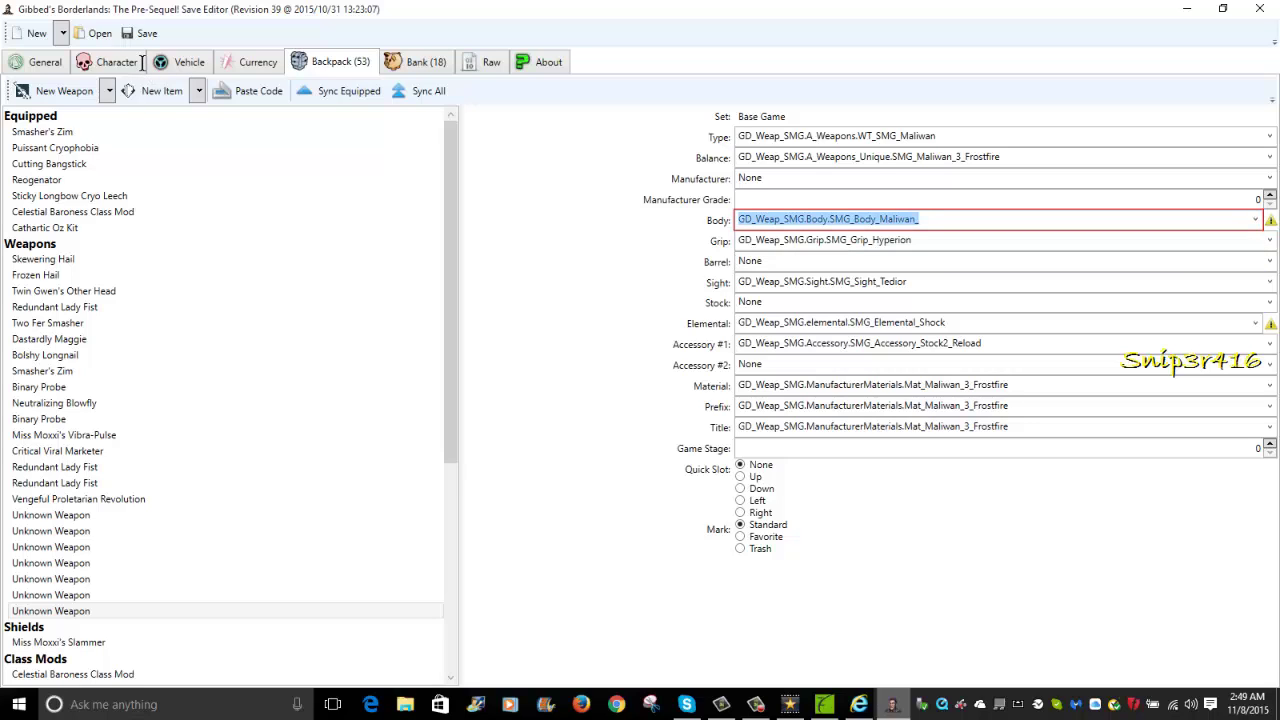
key("Down")
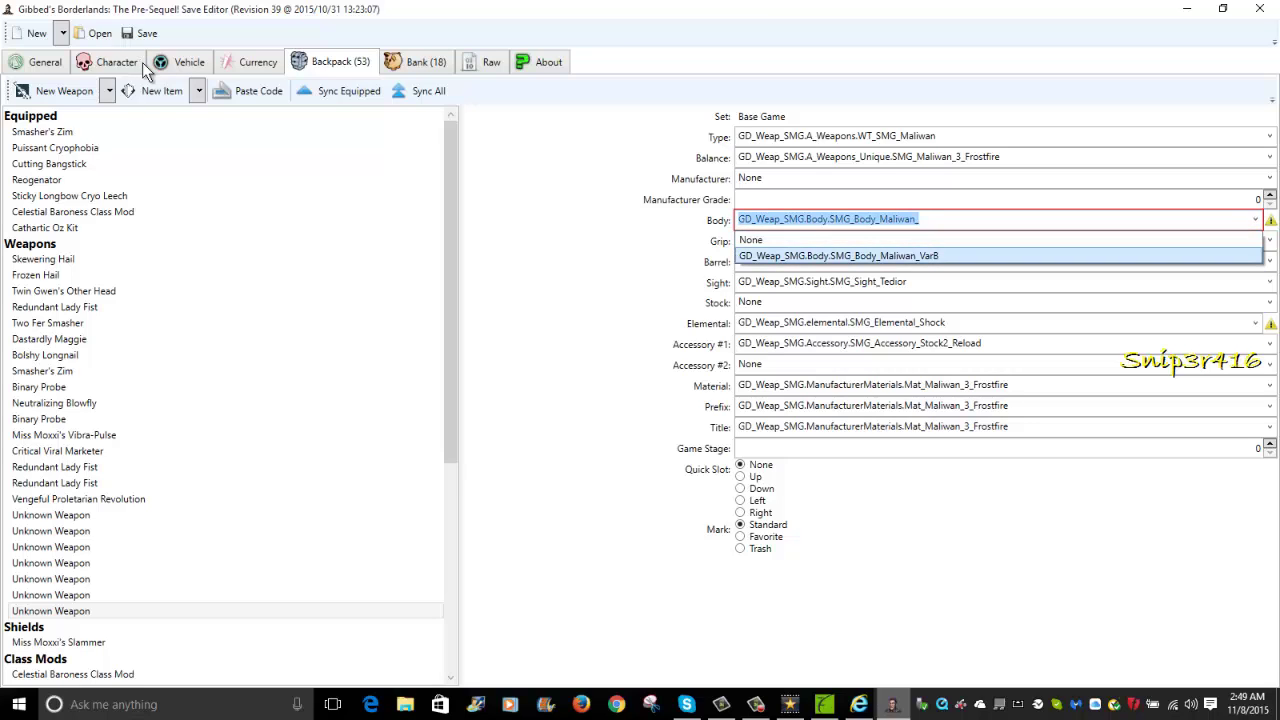
key("Escape")
key("End")
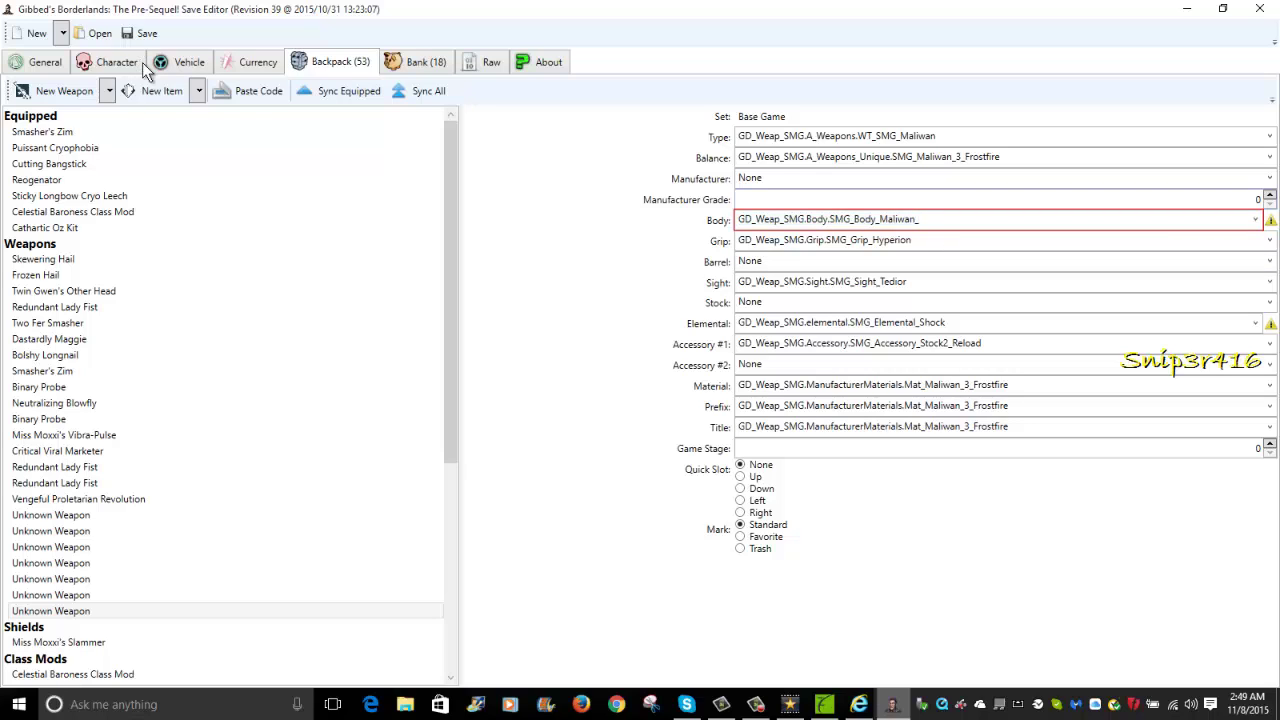
key("ctrl+a")
key("Down")
key("Down")
key("Escape")
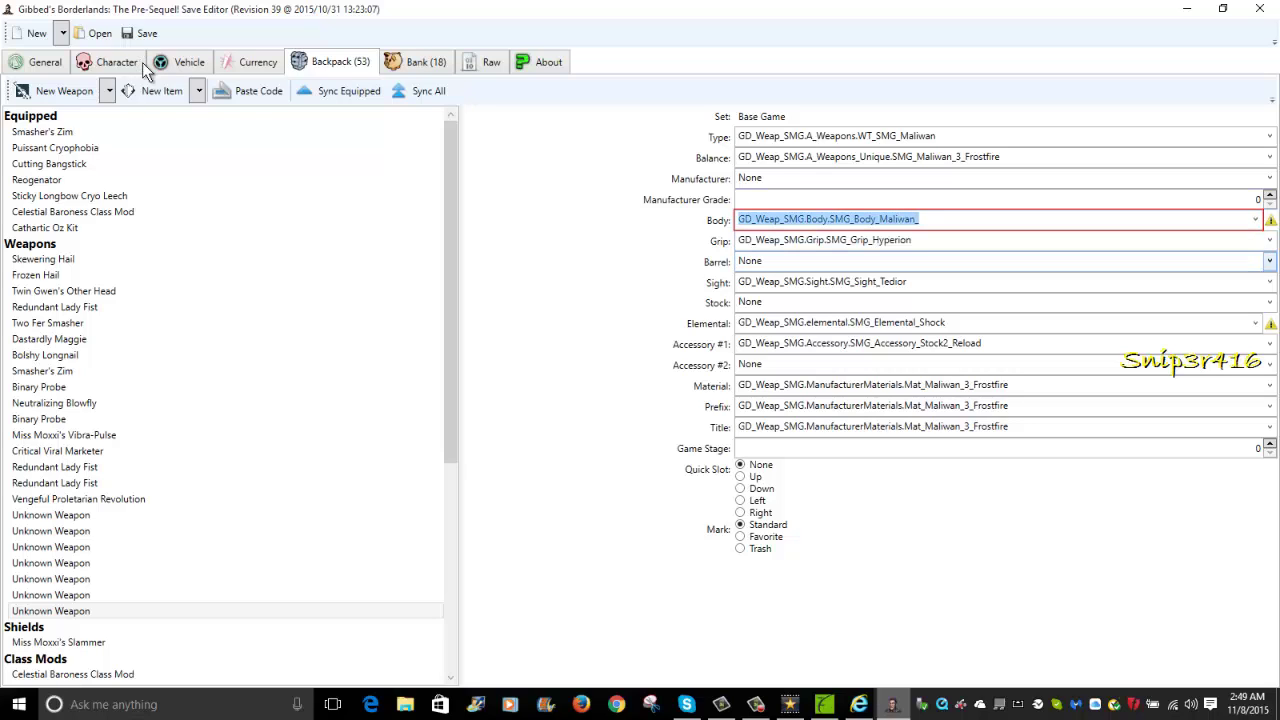
key("End")
key("Tab")
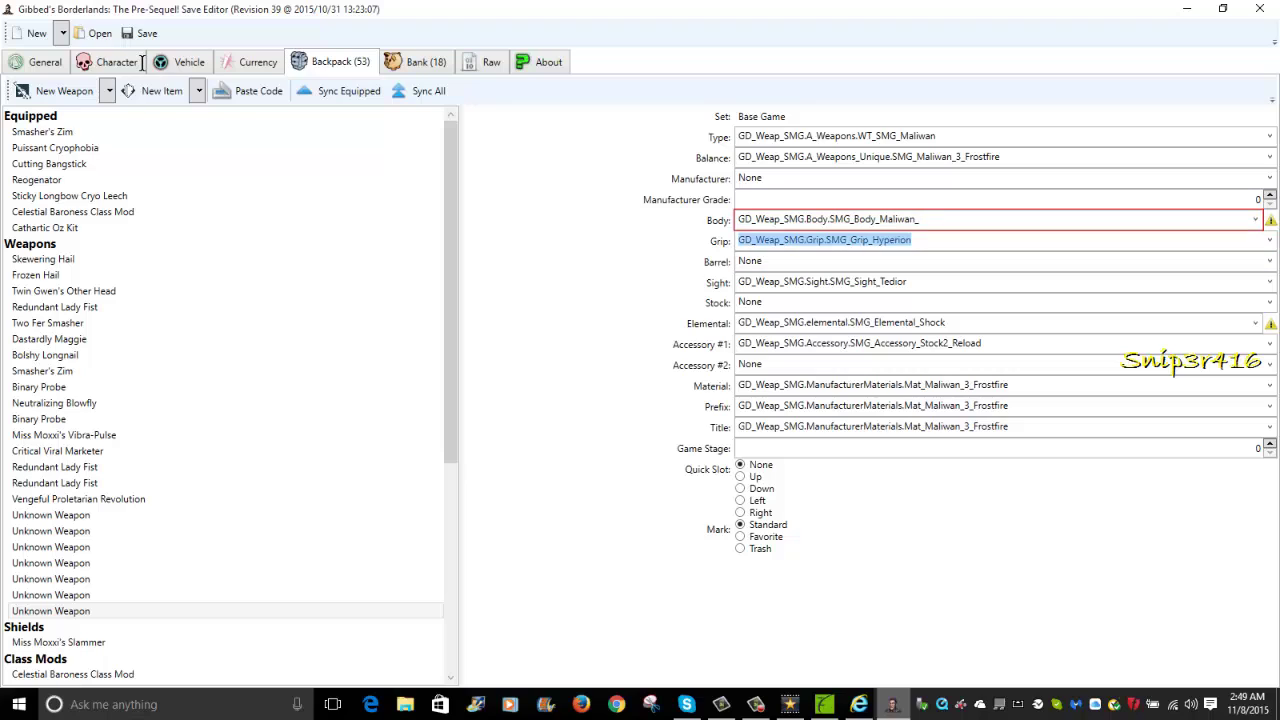
Set the weapon's body to GD_Weap_SMG.Body.SMG_Body_Maliwan_VarB.
key("shift+Tab")
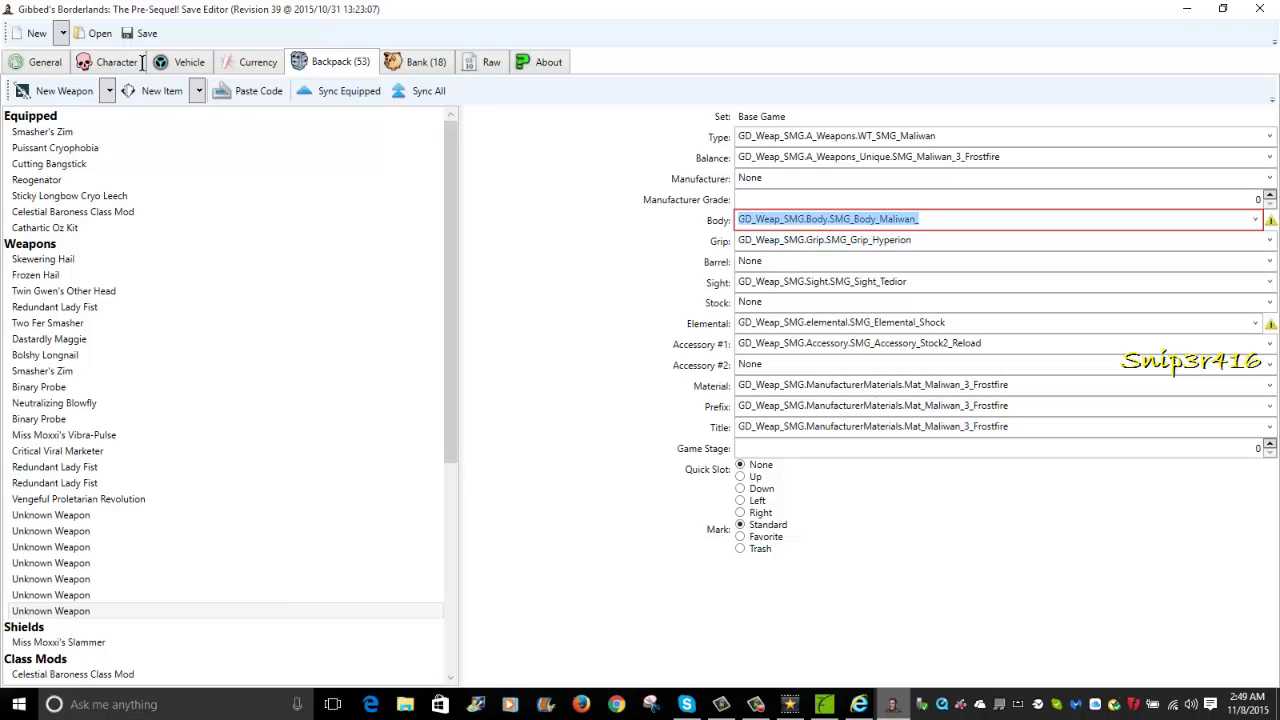
key("End")
type("B")
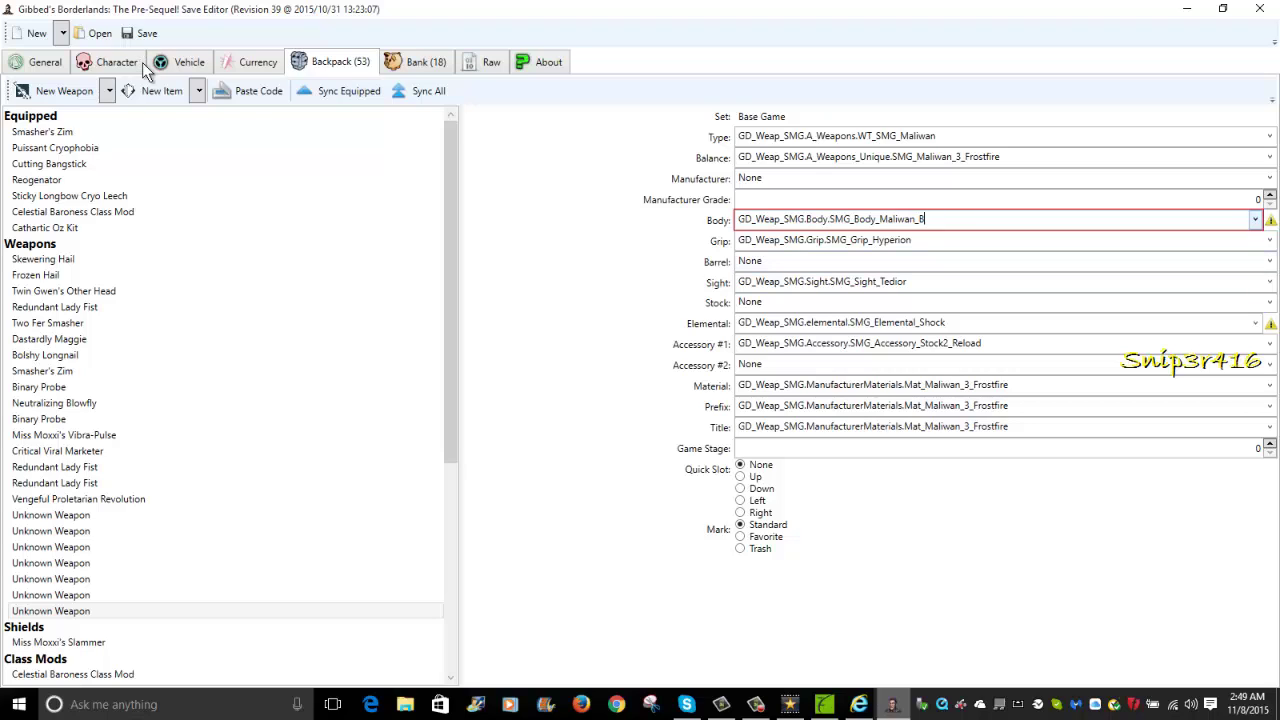
key("alt+Down")
key("Down")
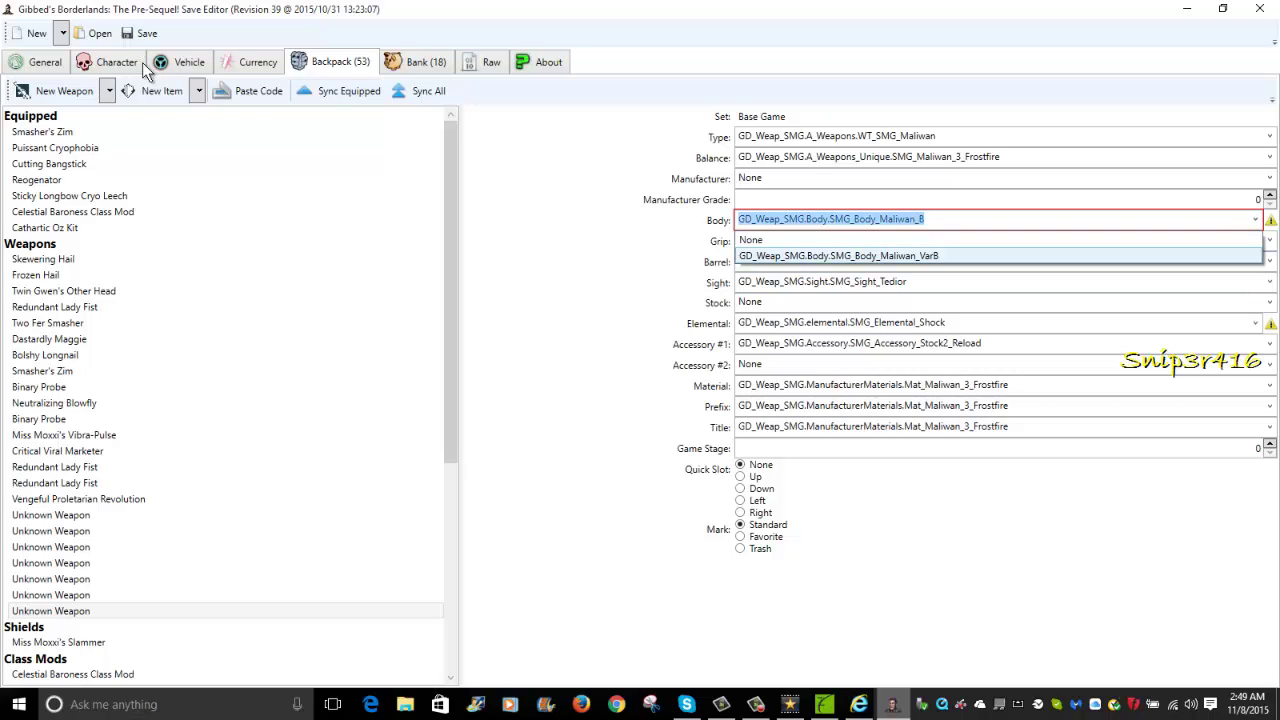
key("Return")
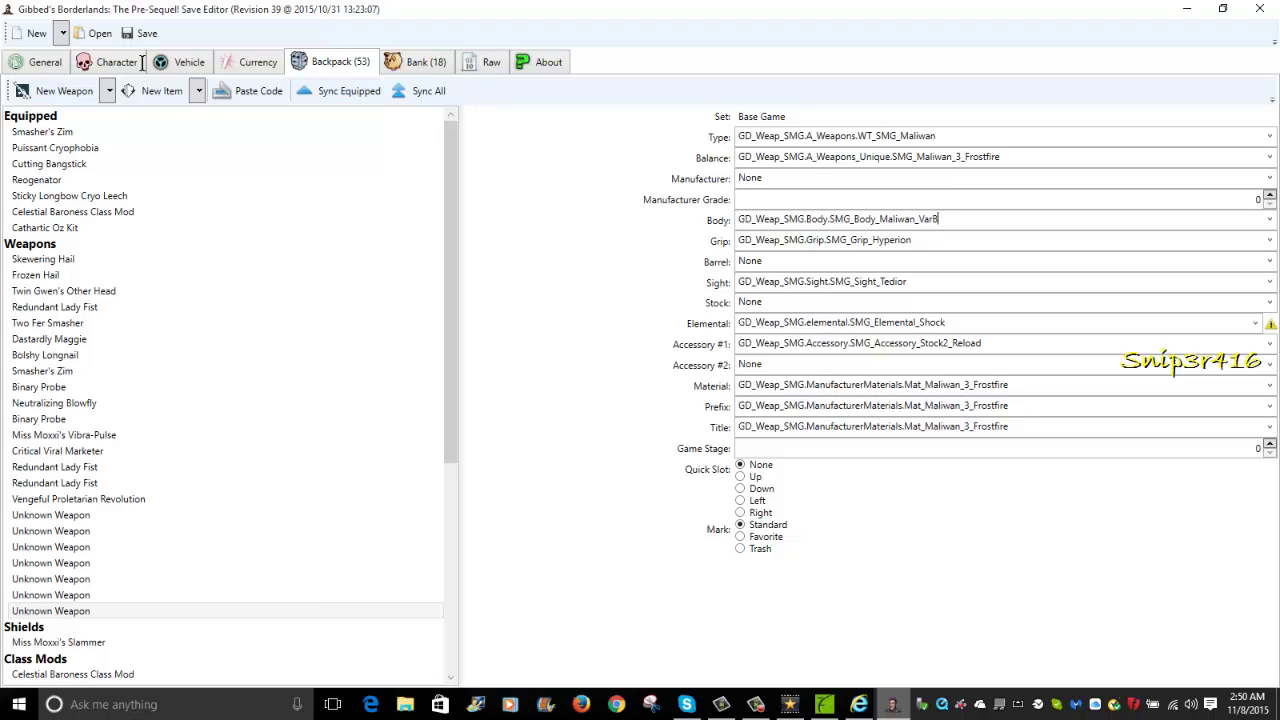
Try other variant letters at the end of the body value and settle on GD_Weap_SMG.Body.SMG_Body_Maliwan_VarA.
key("BackSpace")
type("a")
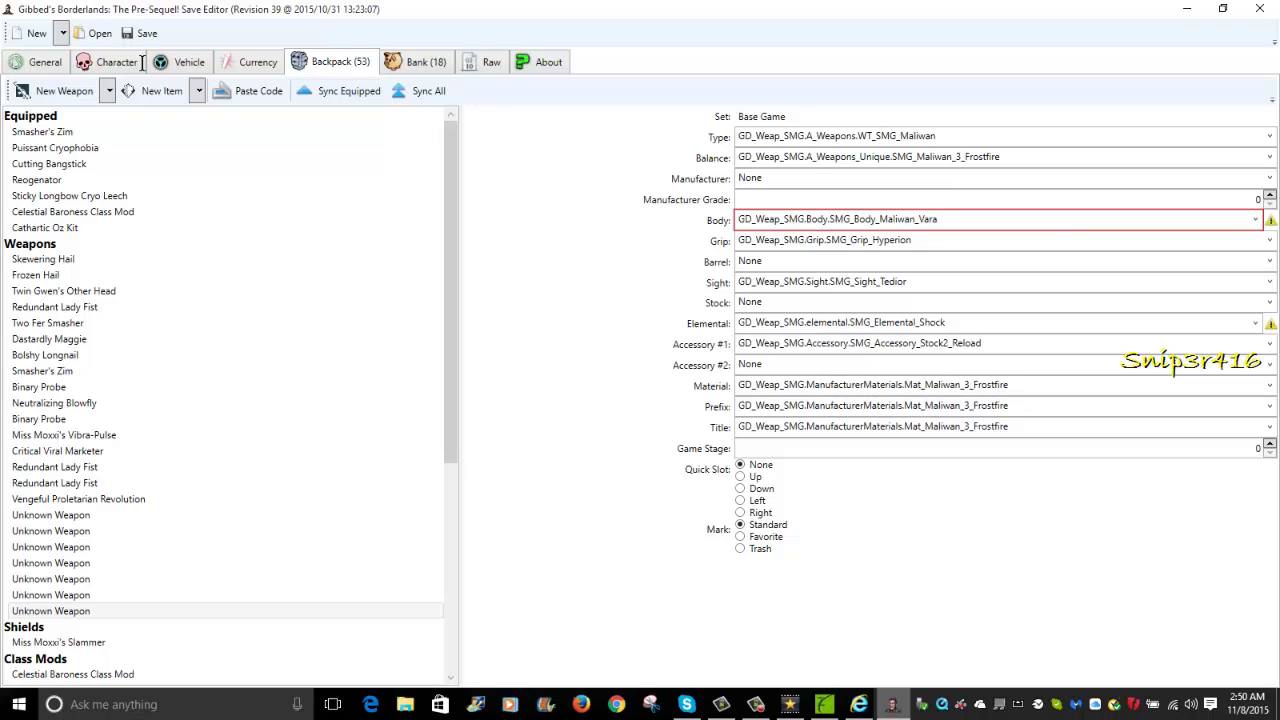
key("BackSpace")
type("A")
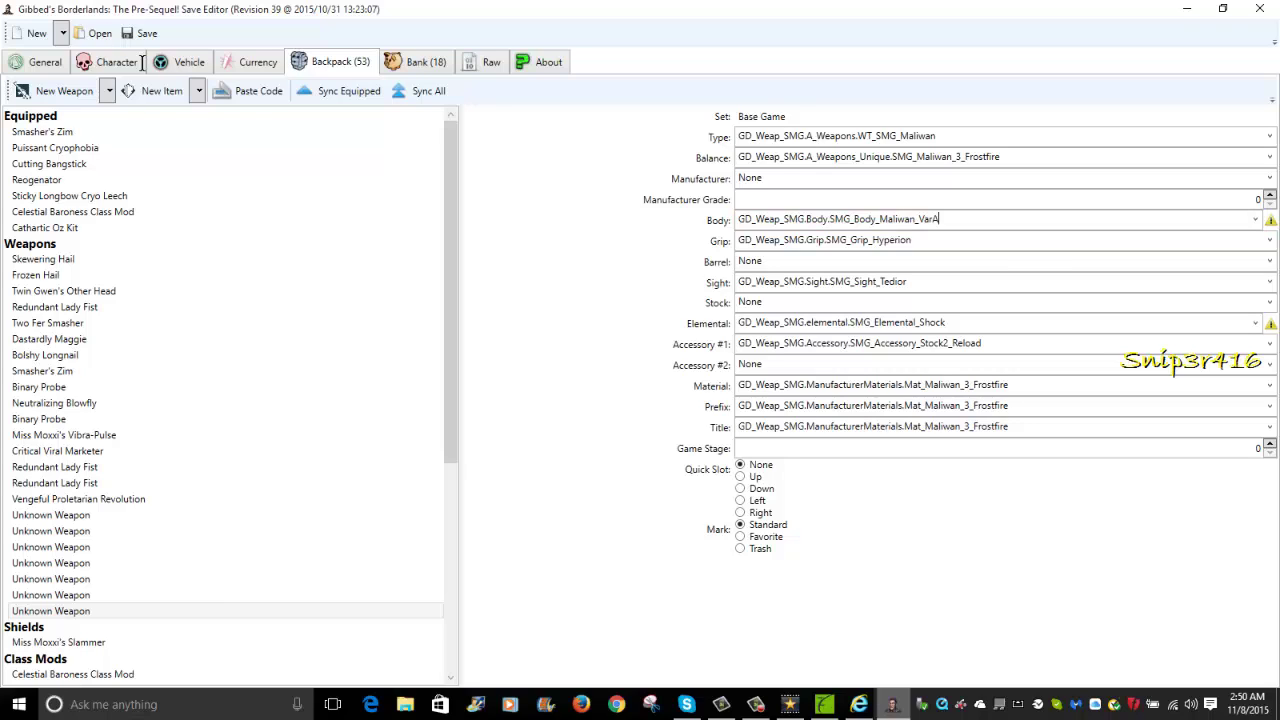
key("BackSpace")
type("B")
key("BackSpace")
type("C")
key("BackSpace")
type("A")
key("BackSpace")
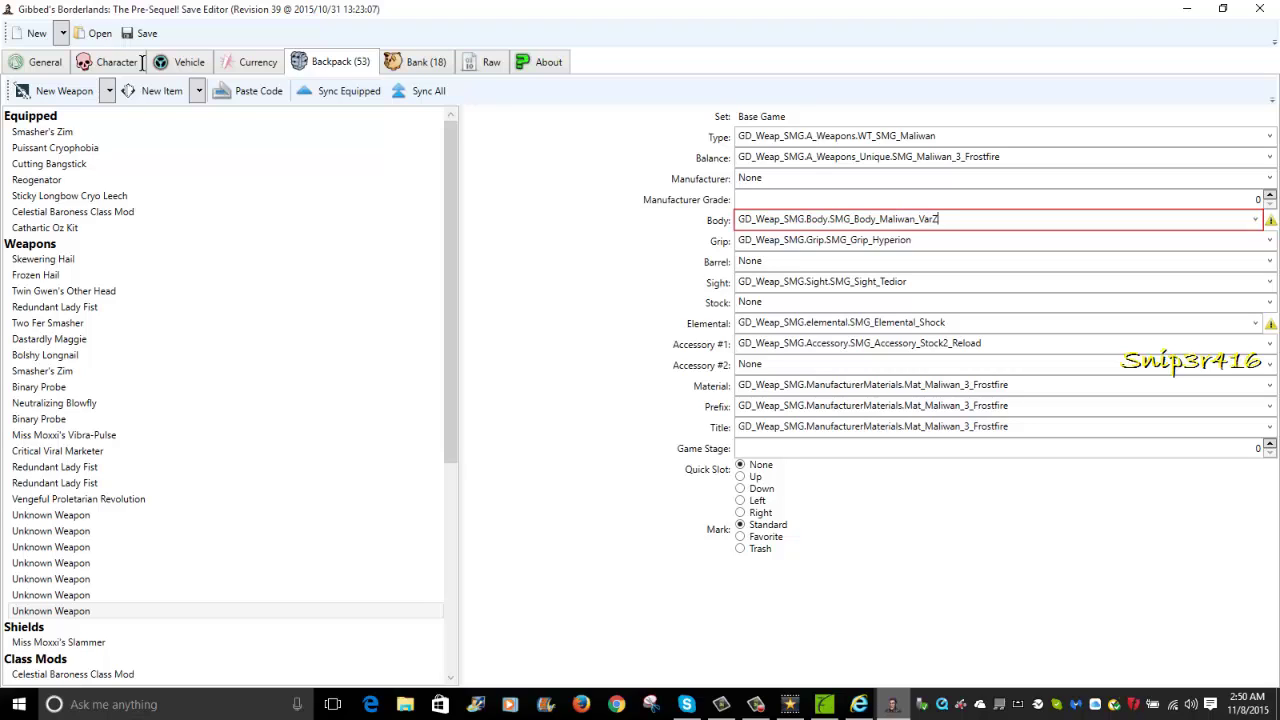
type("A")
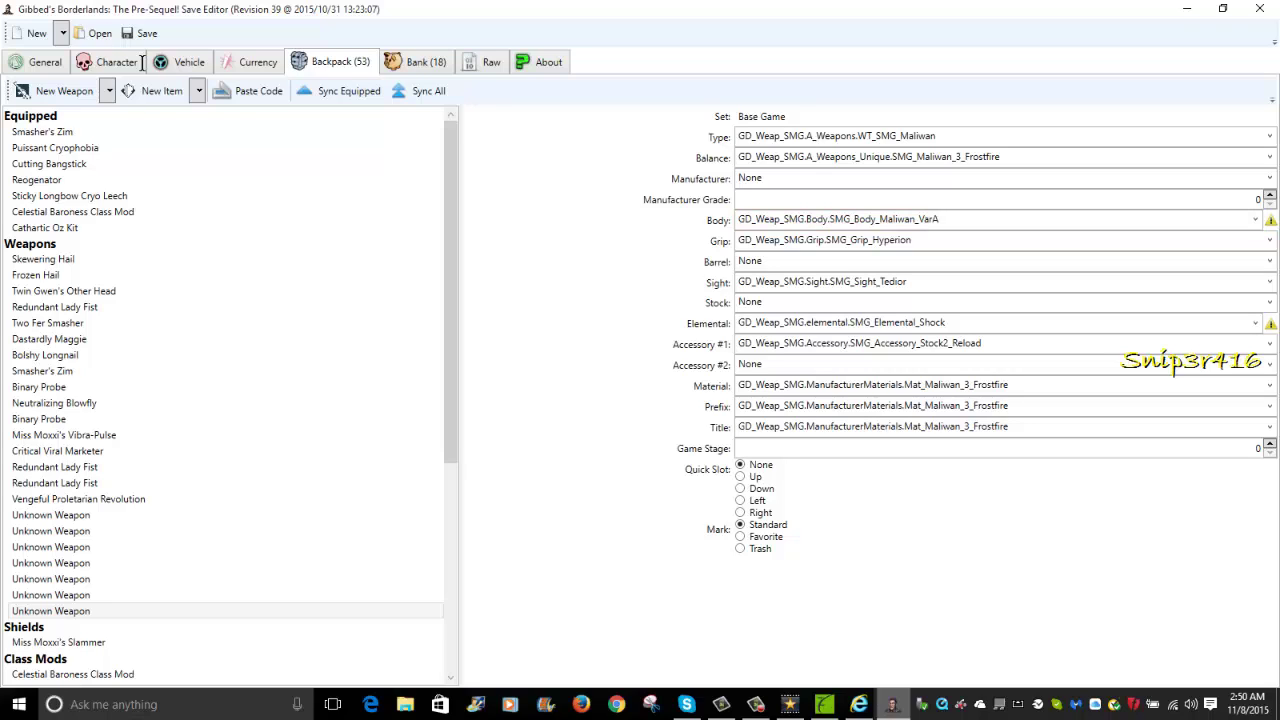
Set the weapon's manufacturer to GD_Manufacturers.Manufacturers.Maliwan.
key("shift+Tab")
key("shift+Tab")
key("F4")
key("Down")
key("Return")
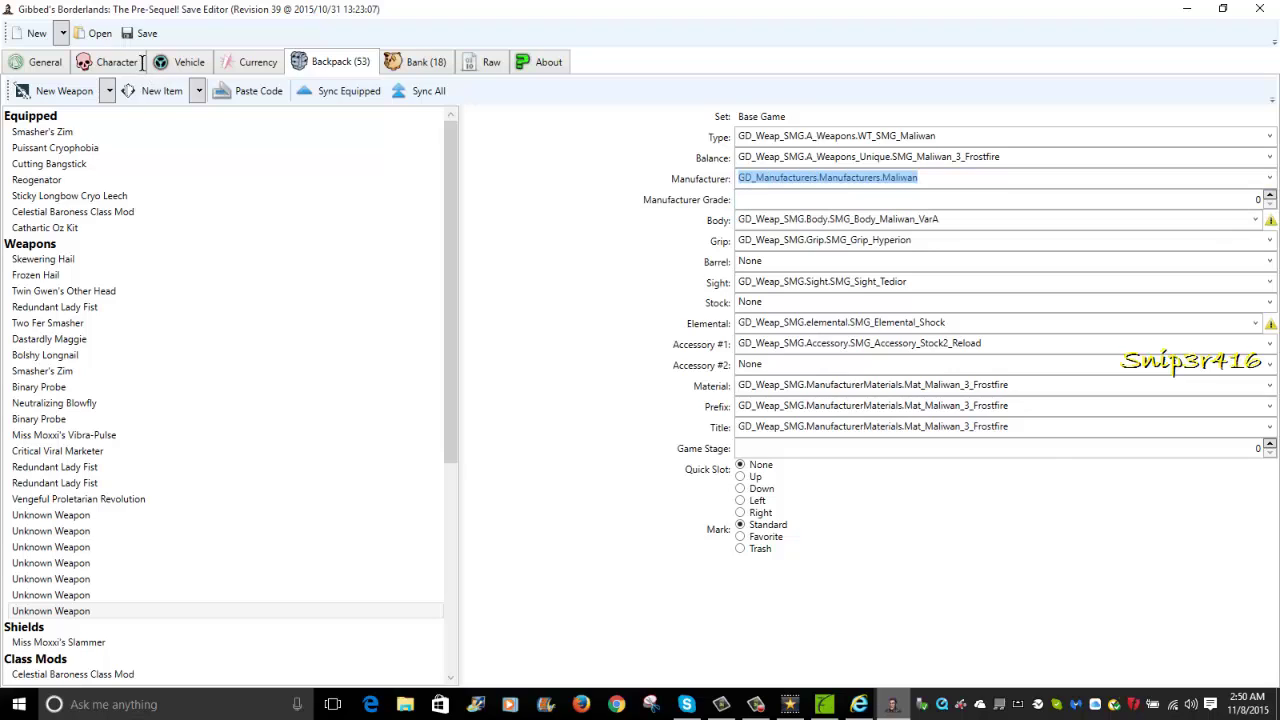
Try other endings for the manufacturer value, finishing with GD_Manufacturers.Manufacturers.None.
key("End")
key("ctrl+shift+Left")
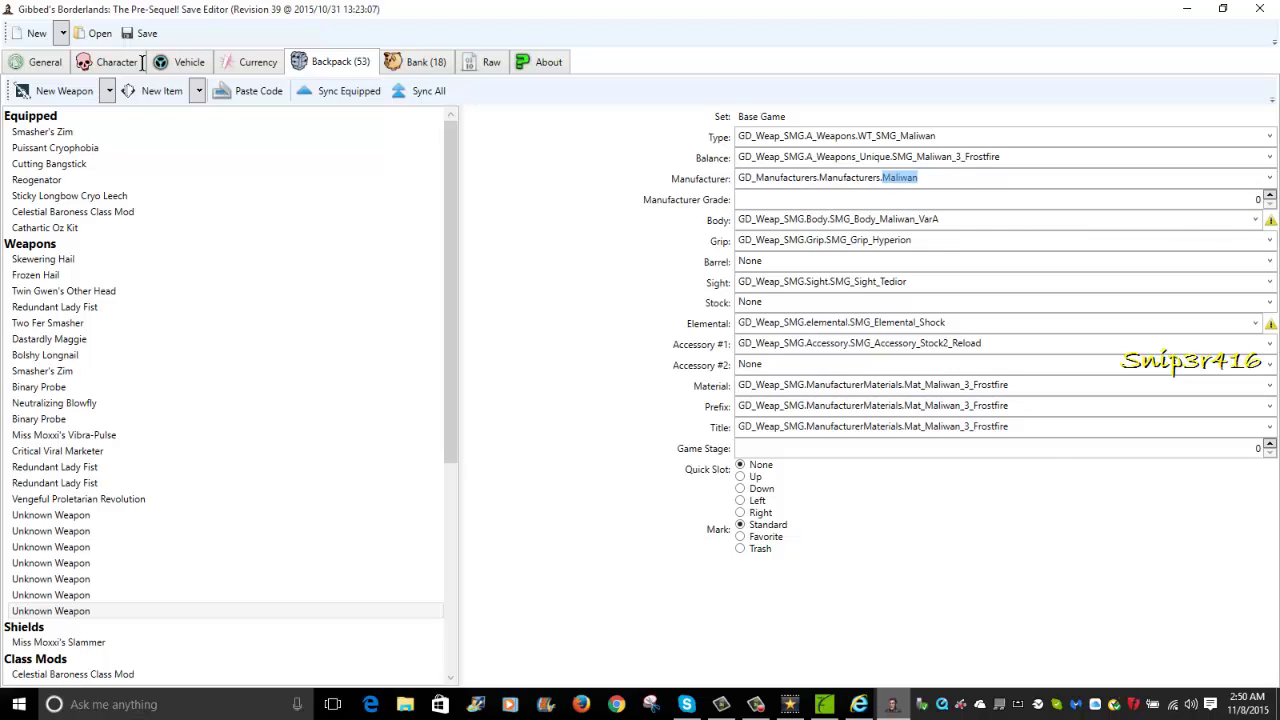
key("BackSpace")
type("gA")
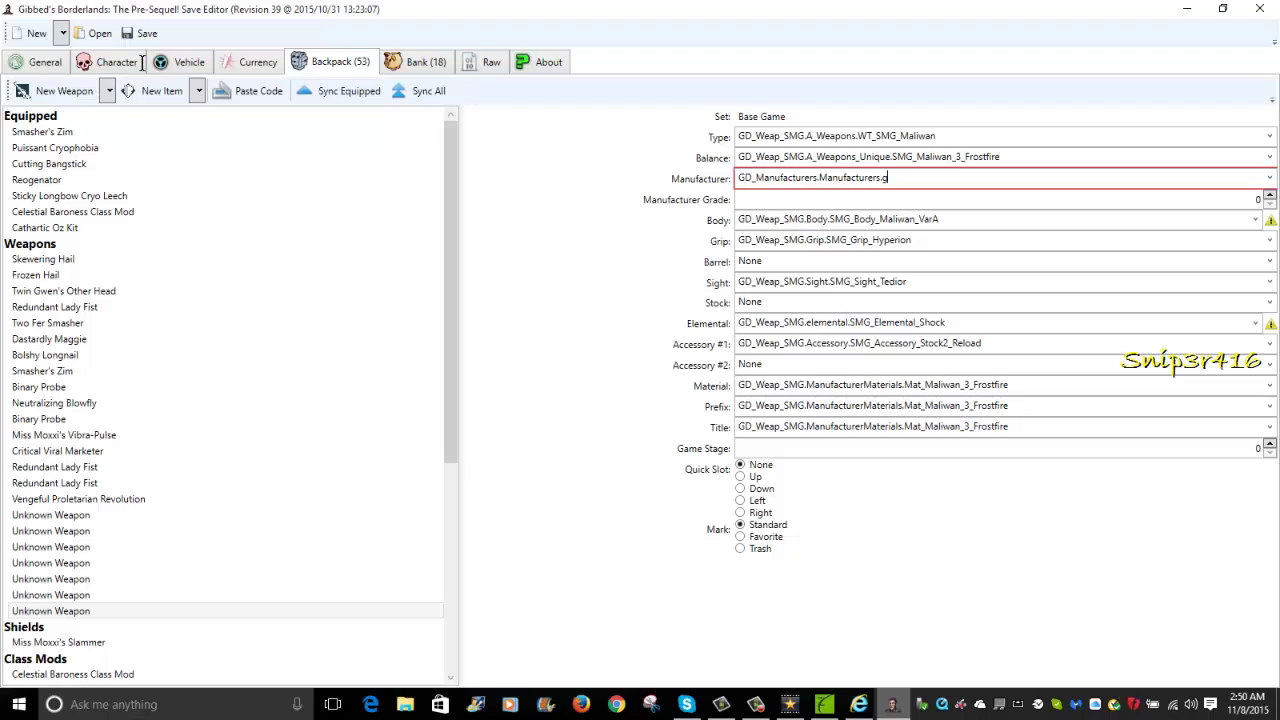
key("BackSpace")
key("BackSpace")
type("bOX")
key("BackSpace")
key("BackSpace")
key("BackSpace")
key("BackSpace")
type("___")
key("BackSpace")
key("BackSpace")
key("BackSpace")
key("BackSpace")
type(".None")
Switch the weapon's type to GD_Weap_SniperRifles.A_Weapons.WeaponType_Vladof_Sniper.
key("shift+Tab")
key("shift+Tab")
key("F4")
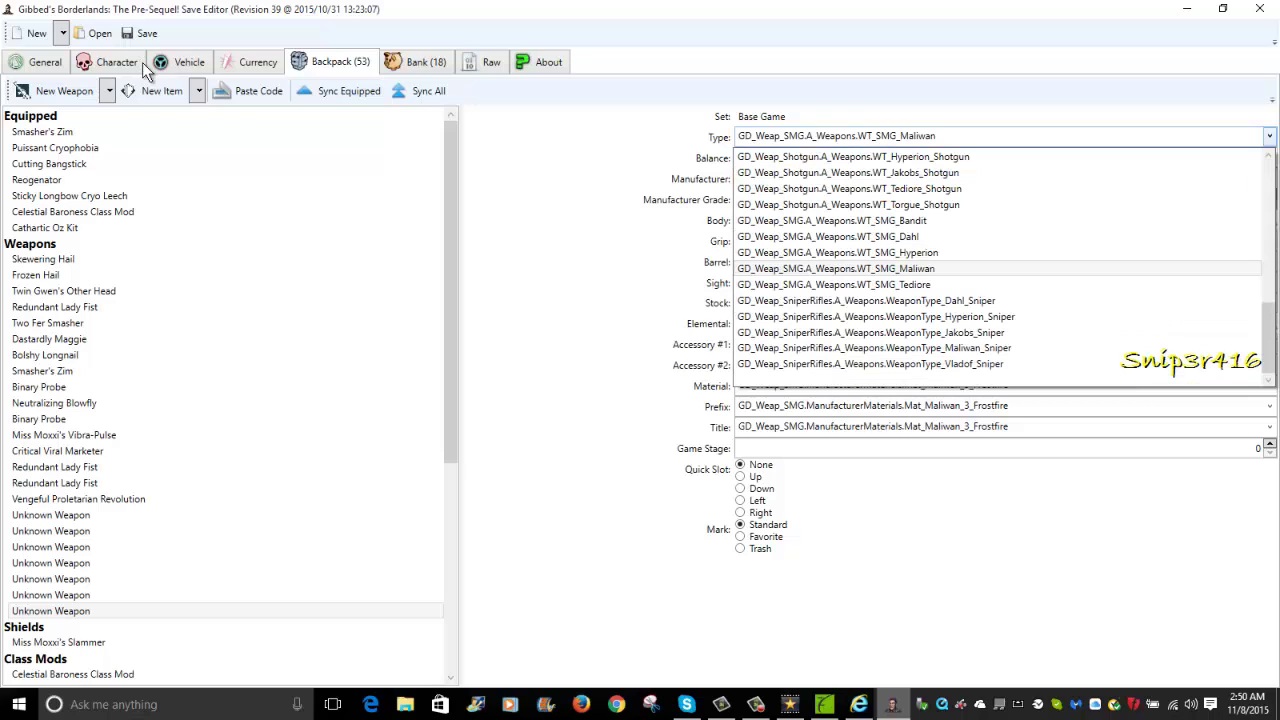
key("Down")
key("Down")
key("Down")
key("Down")
key("Down")
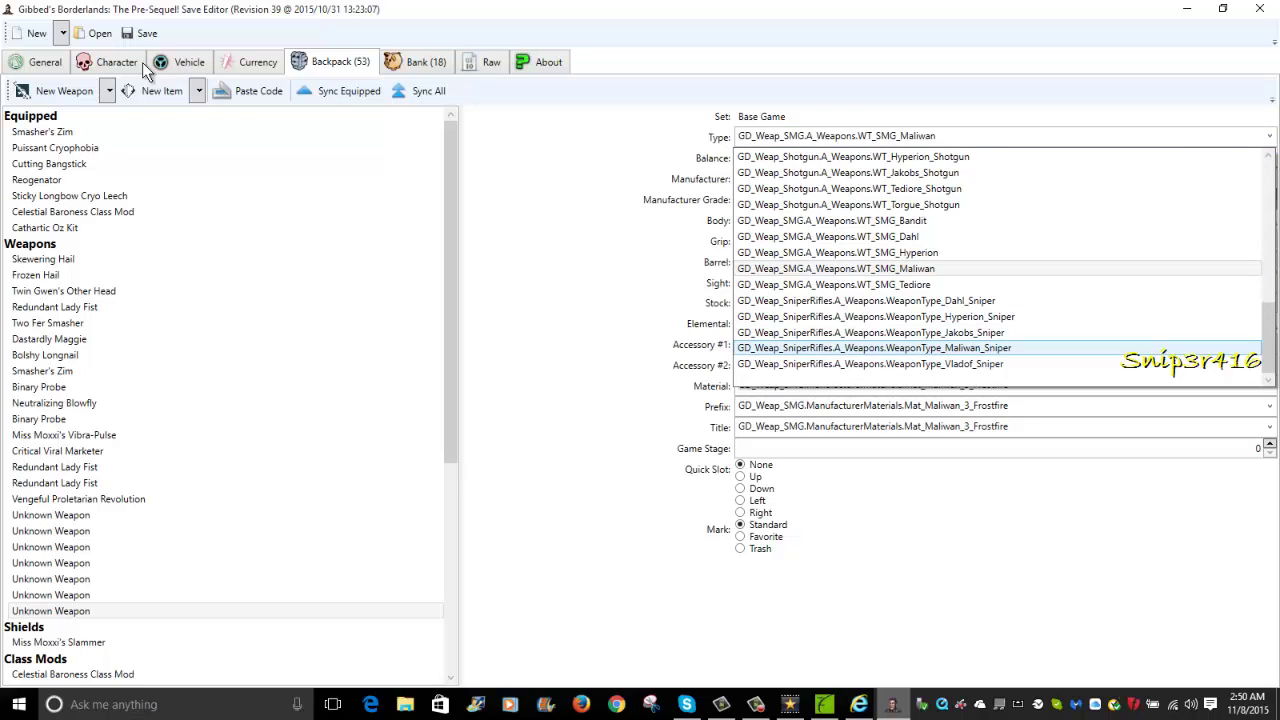
key("Down")
key("Up")
key("Down")
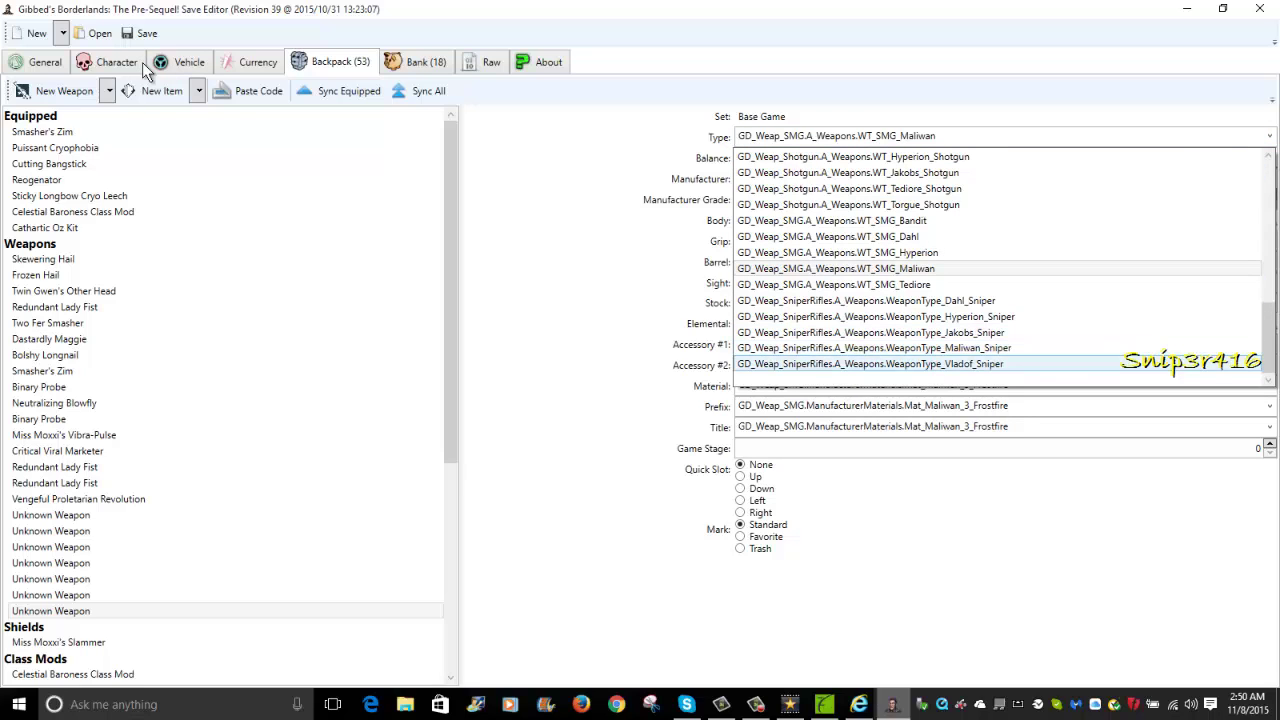
key("Return")
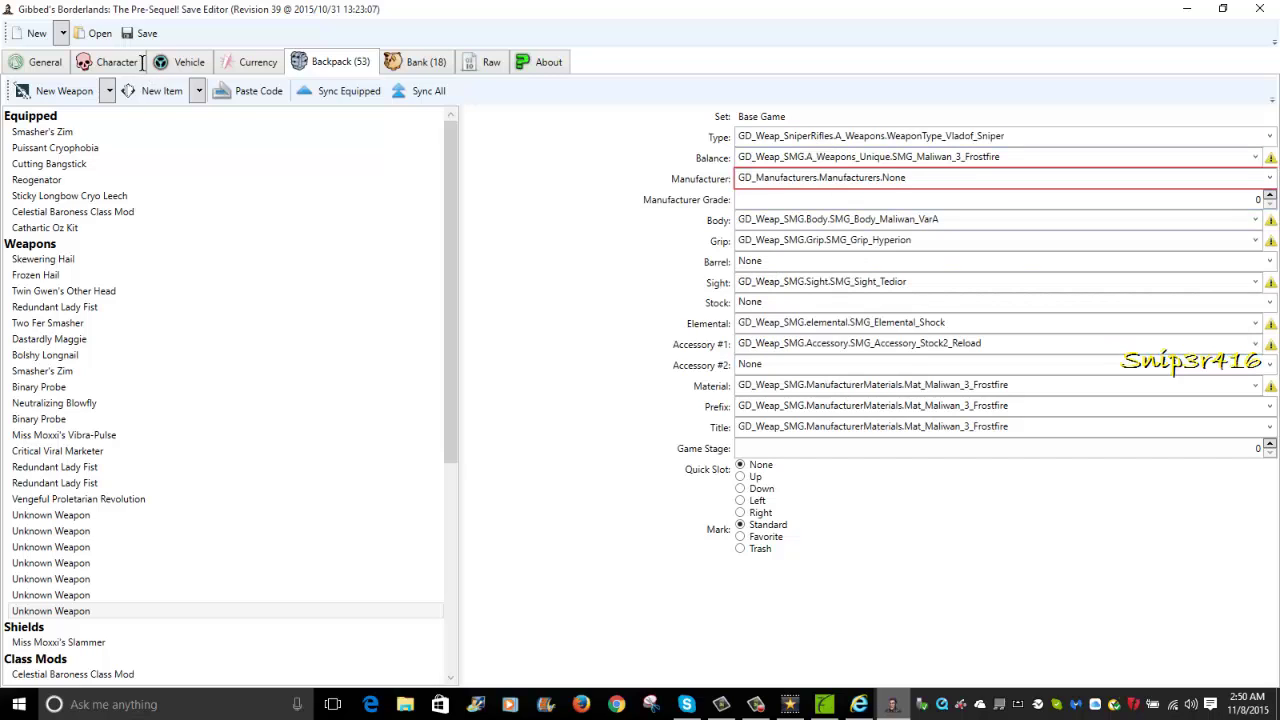
Copy the word Vladof from the weapon's type value.
key("shift+Left")
key("shift+Left")
key("shift+Left")
key("shift+Left")
key("shift+Left")
key("shift+Left")
key("shift+F10")
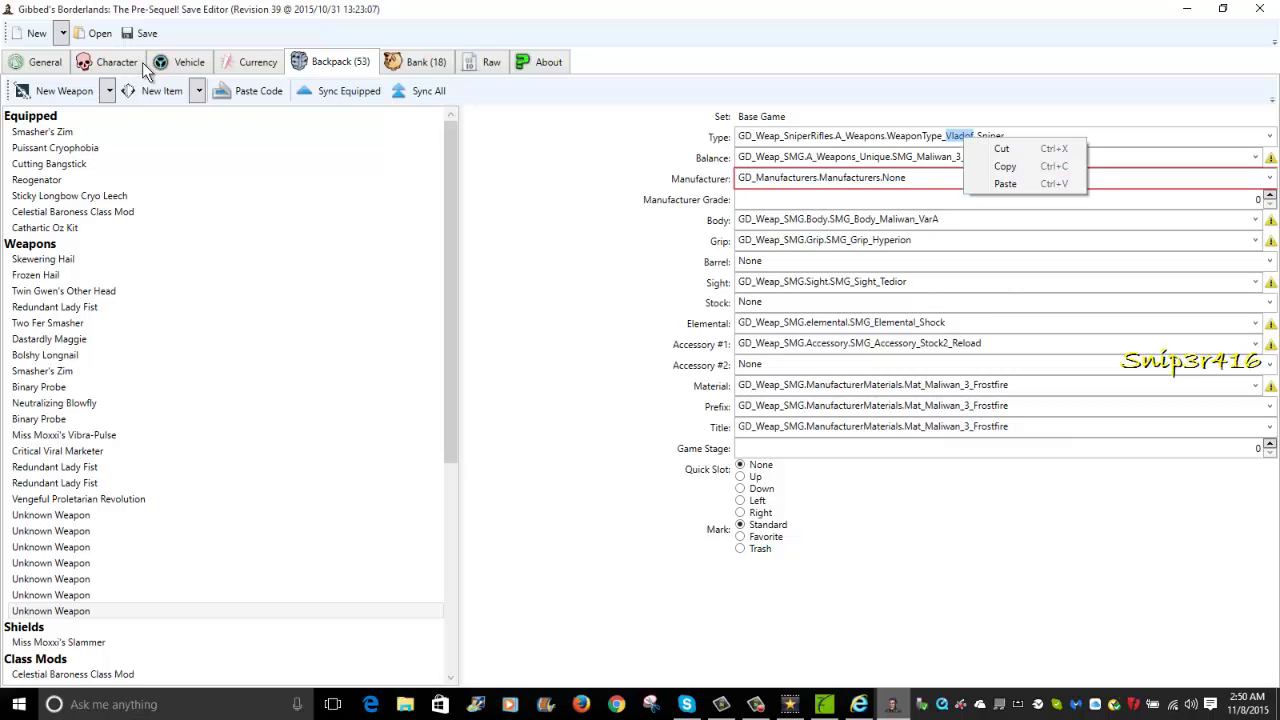
key("Down")
key("Down")
key("Return")
Set the weapon's type back to GD_Weap_SMG.A_Weapons.WT_SMG_Maliwan.
key("alt+Down")
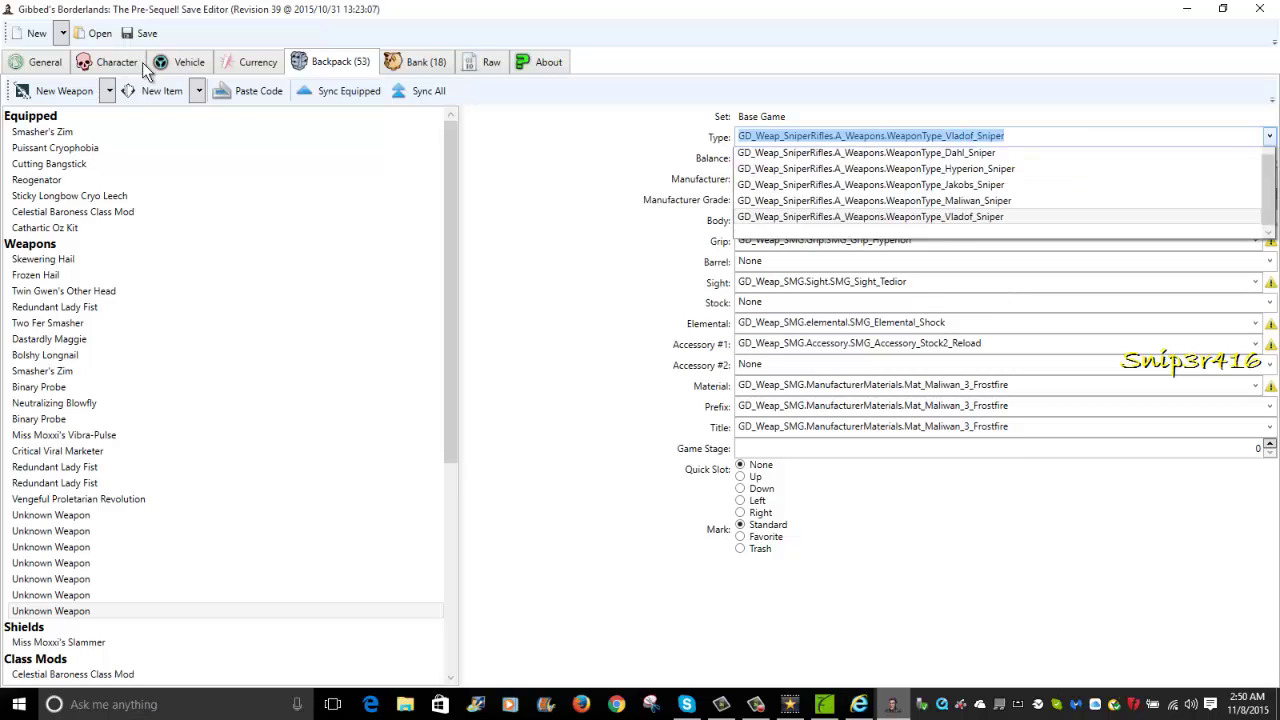
key("Down")
key("Down")
key("Up")
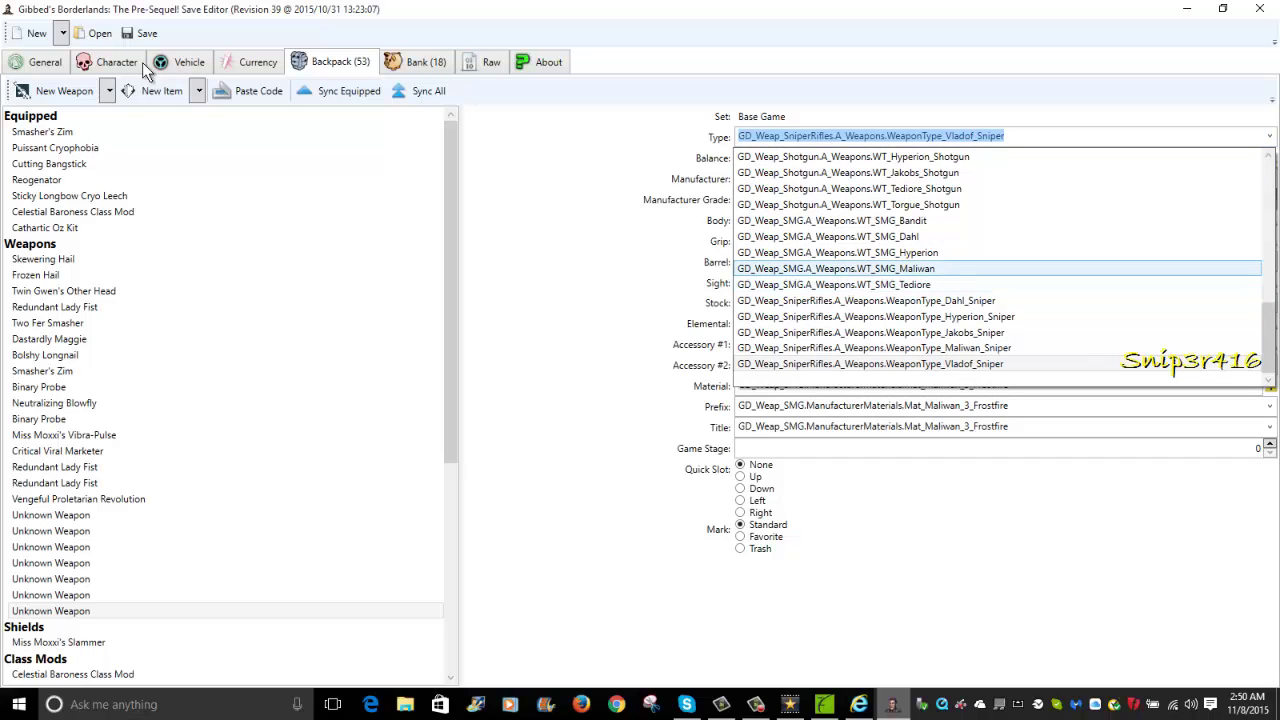
key("Return")
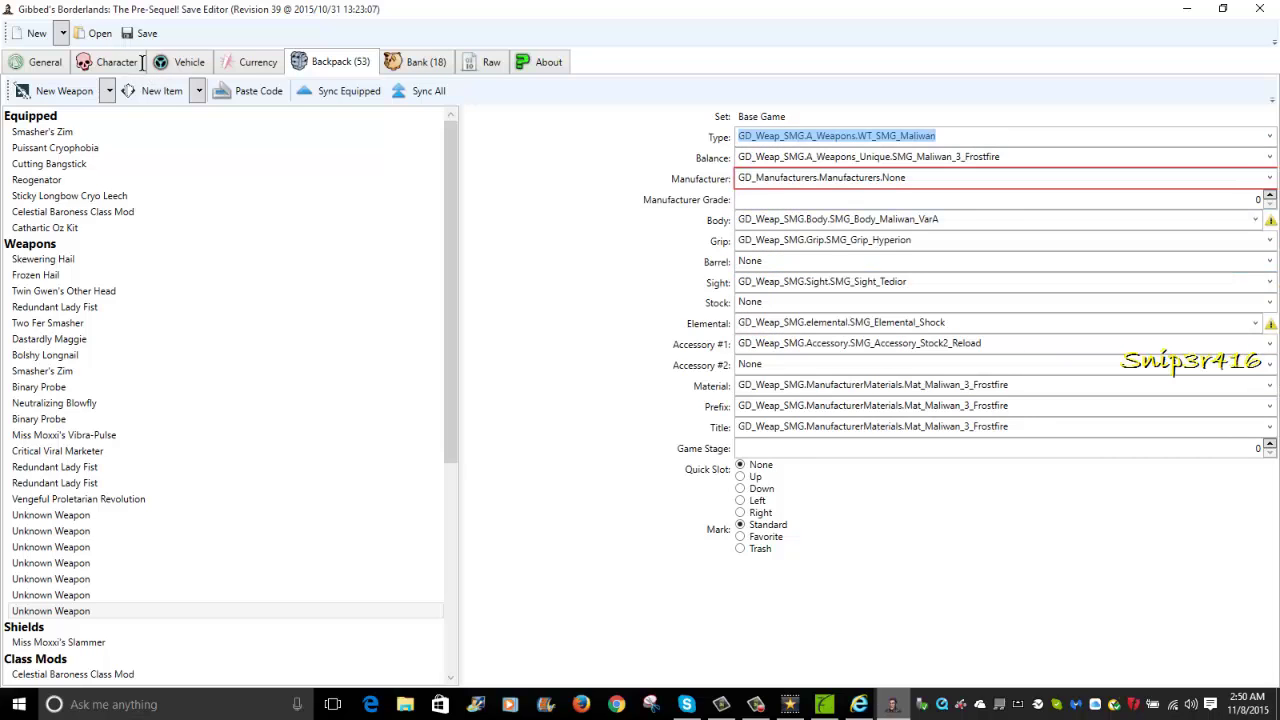
Replace None at the end of the manufacturer value with the copied name, giving GD_Manufacturers.Manufacturers.Vladof.
key("Tab")
key("Tab")
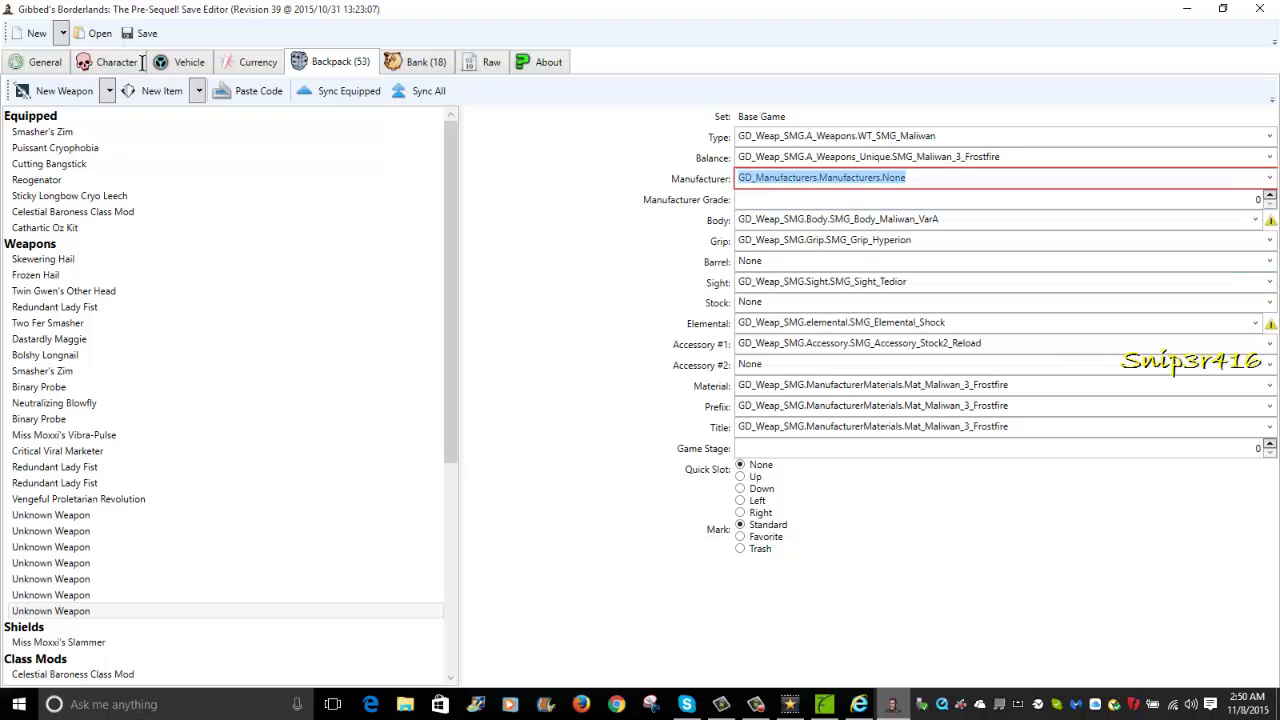
key("End")
key("BackSpace")
key("BackSpace")
key("BackSpace")
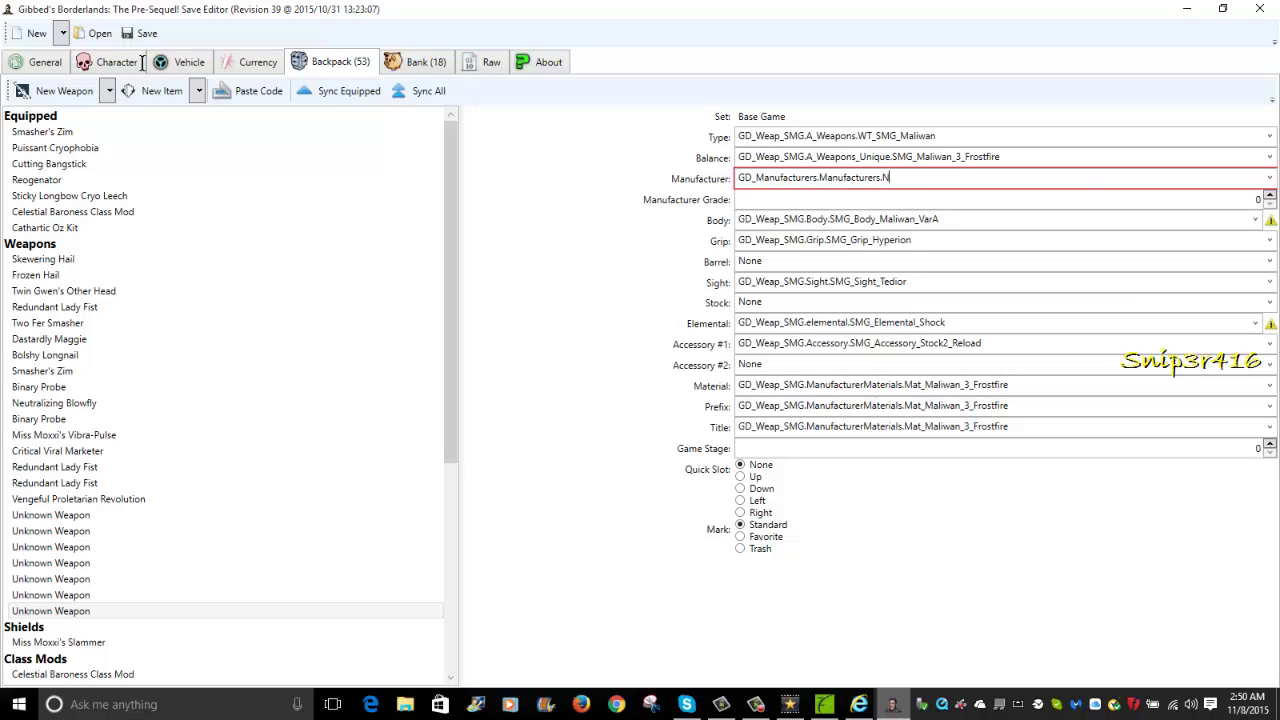
key("BackSpace")
key("shift+F10")
key("Down")
key("Down")
key("Down")
key("Return")
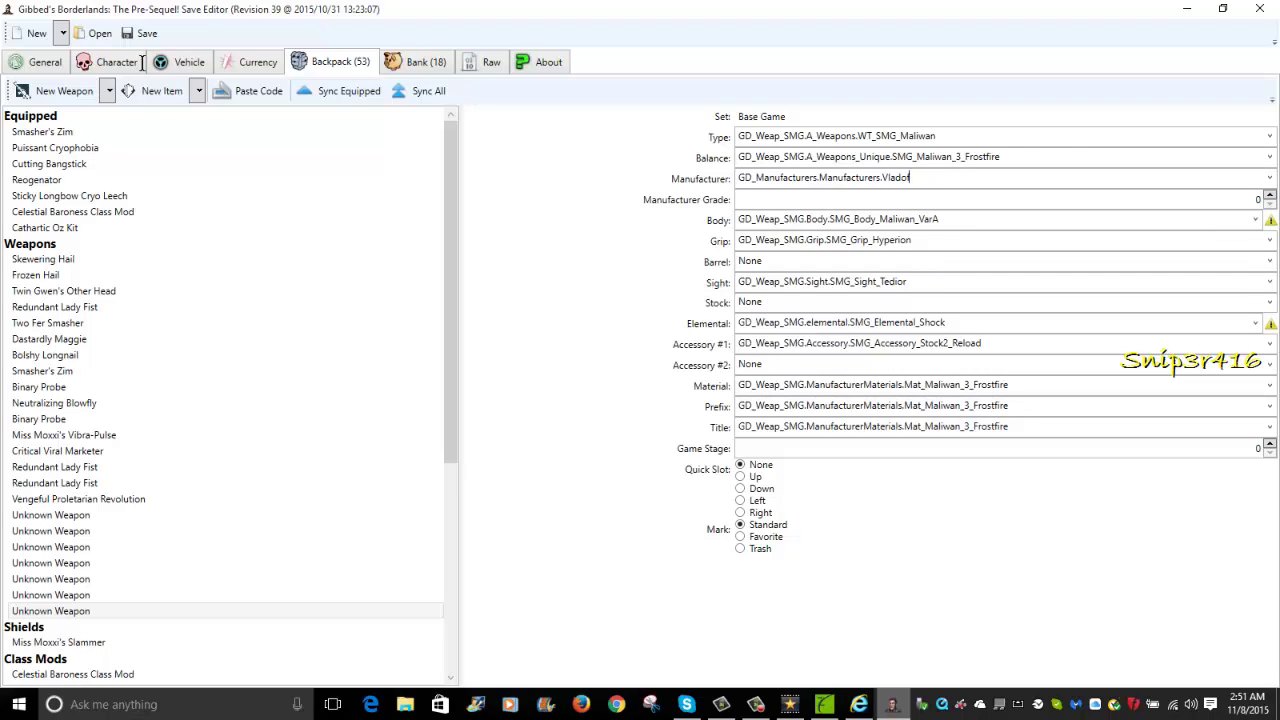
Paste the copied name over Hyperion in the grip value, giving GD_Weap_SMG.Grip.SMG_Grip_Vladof.
key("Tab")
key("Tab")
key("Tab")
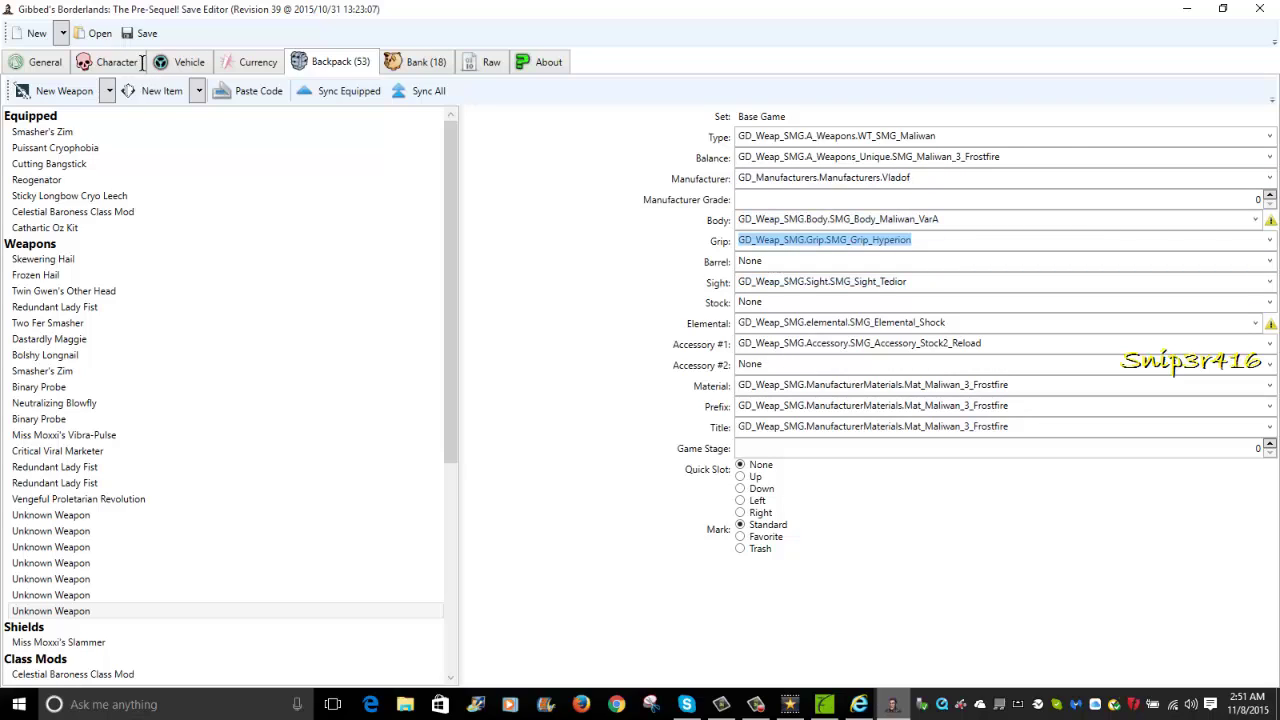
key("End")
key("ctrl+shift+Left")
key("shift+F10")
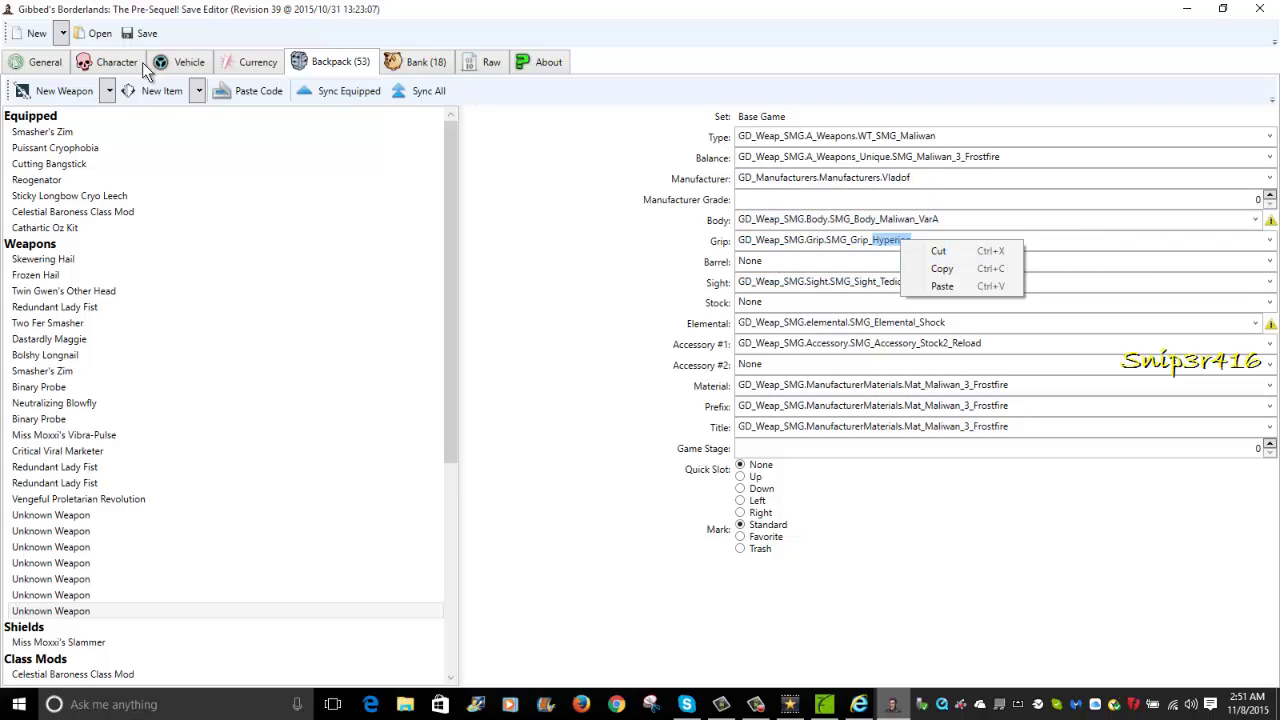
key("Up")
key("Return")
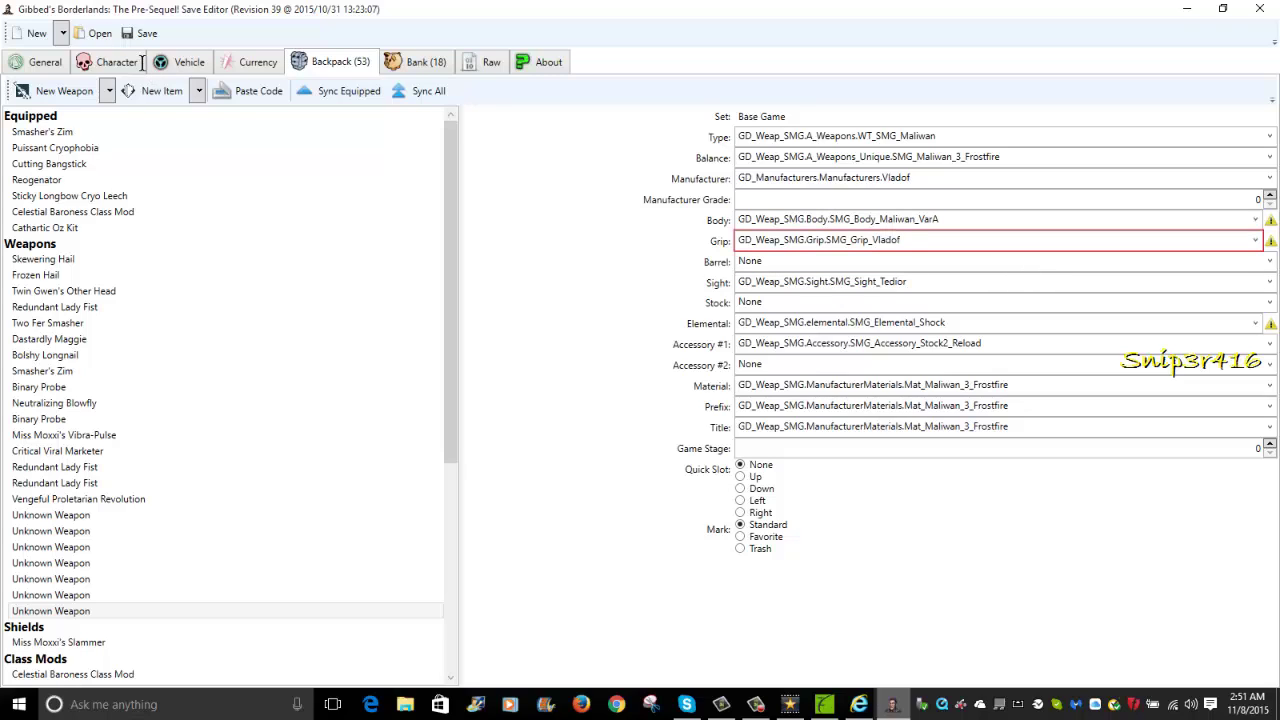
Paste the copied name over Tedior in the sight value, giving GD_Weap_SMG.Sight.SMG_Sight_Vladof.
key("Tab")
key("Tab")
key("End")
key("ctrl+shift+Left")
key("shift+F10")
key("Up")
key("Return")
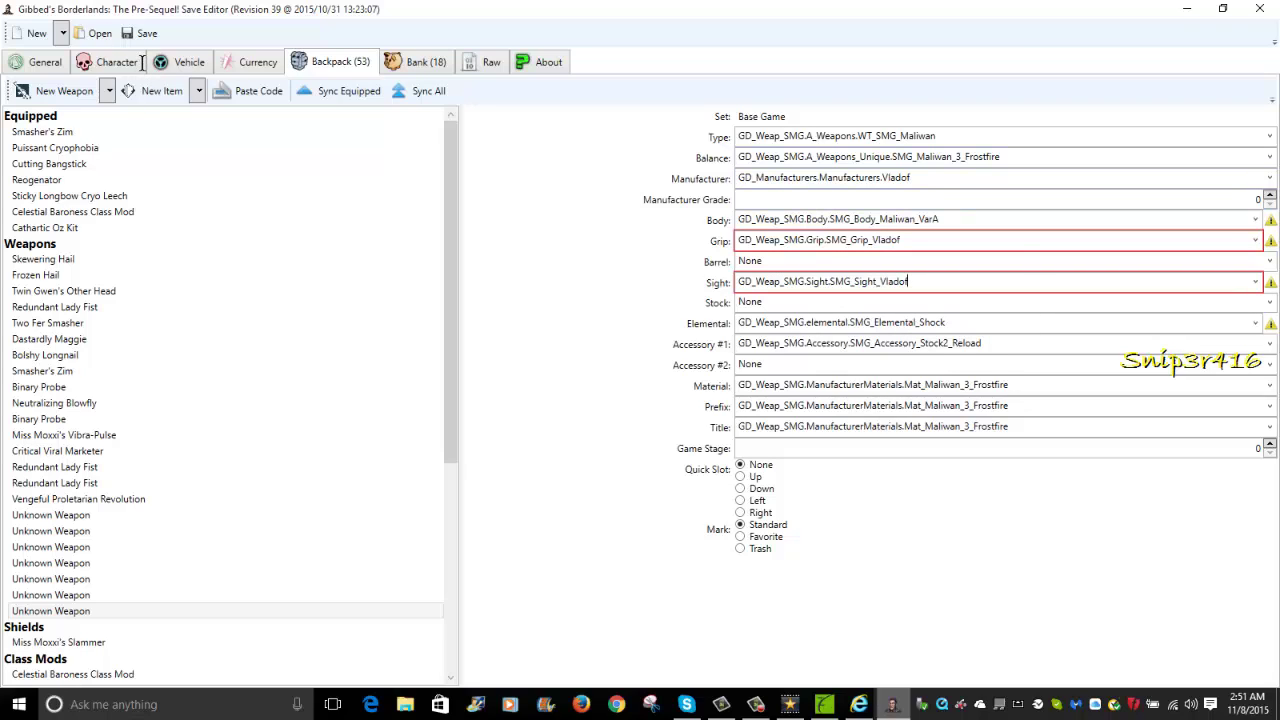
Try FrostShock as the ending of the weapon's balance value, and trim it to GD_Weap_SMG.A_Weapons_Unique.SMG_Maliwan_3_Frost.
key("shift+Tab")
key("shift+Tab")
key("shift+Tab")
key("shift+Tab")
key("shift+Tab")
key("shift+Tab")
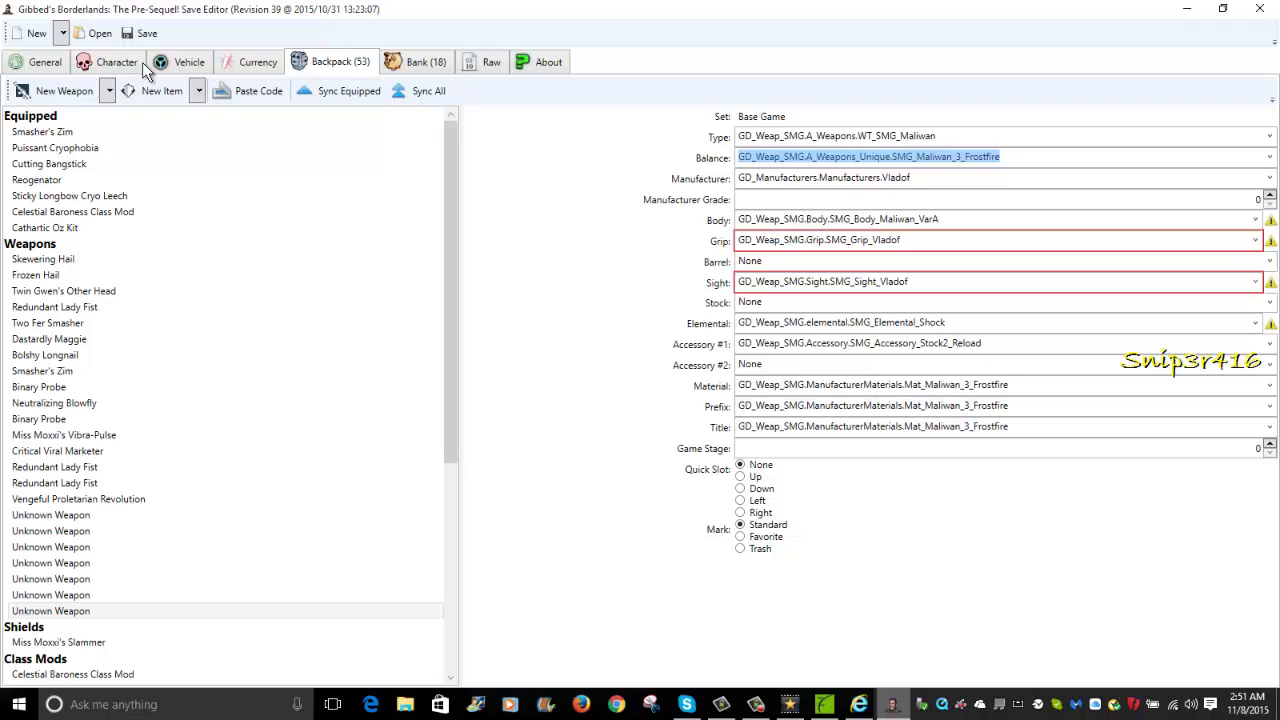
key("End")
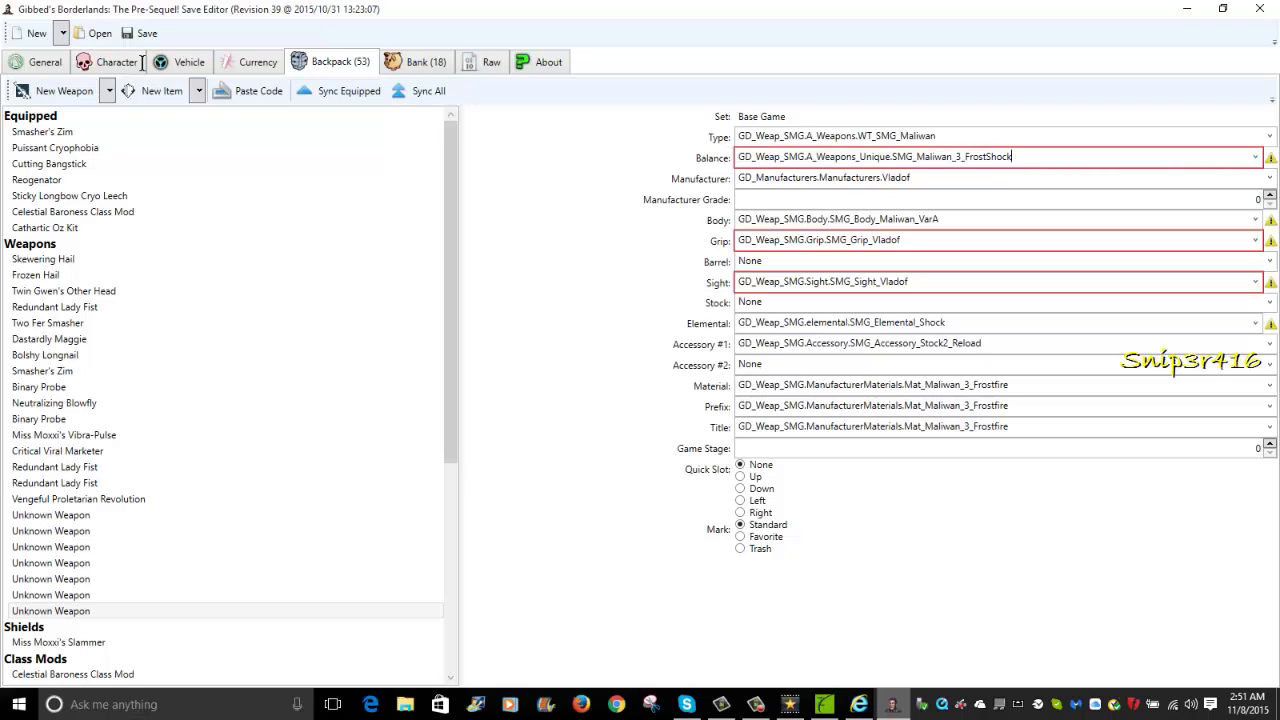
key("BackSpace")
key("BackSpace")
key("BackSpace")
key("BackSpace")
Check which balance options are offered for the weapon, keeping the entered value.
key("F4")
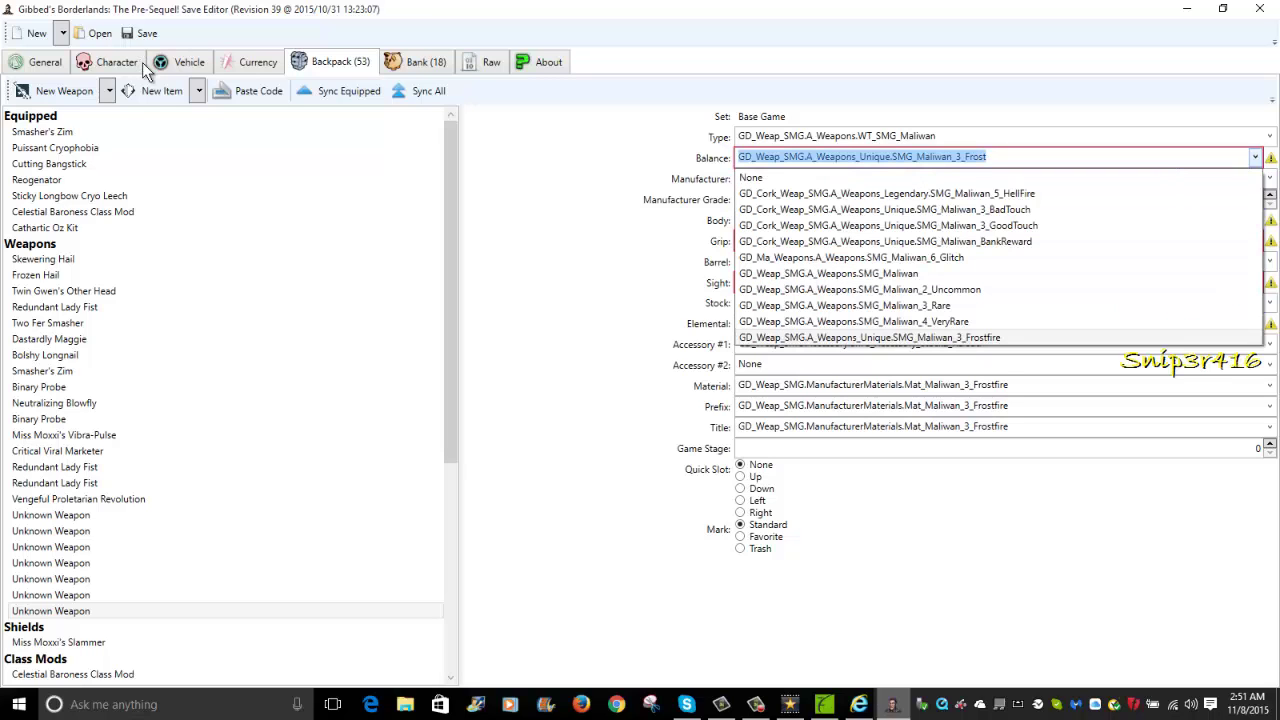
key("Down")
key("Down")
key("Down")
key("Down")
key("Down")
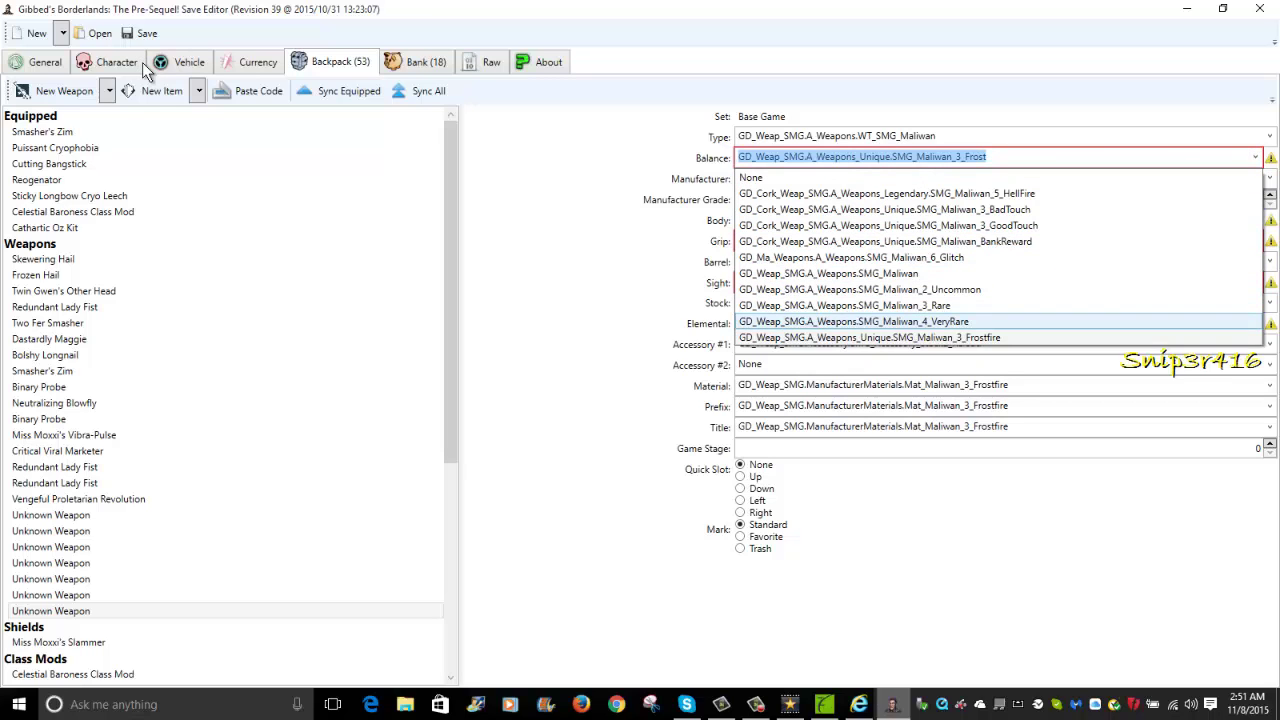
key("Down")
key("Escape")
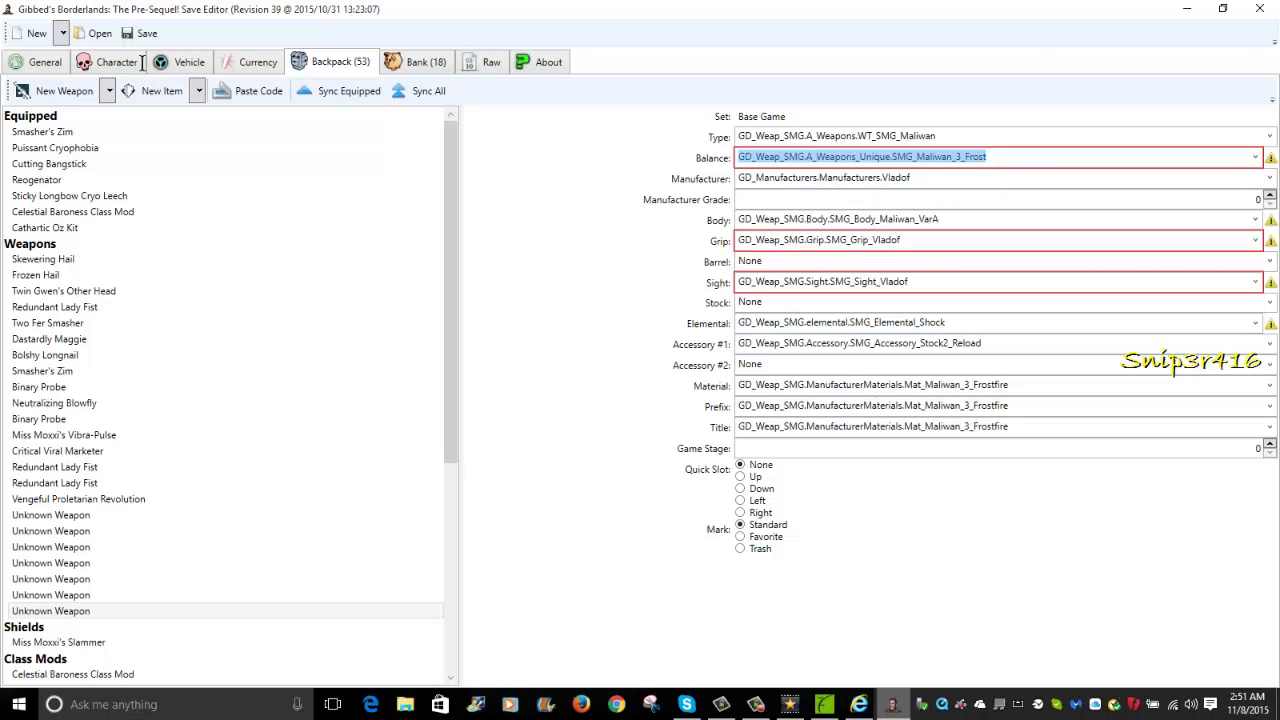
Set the weapon's grip to None.
key("alt+Down")
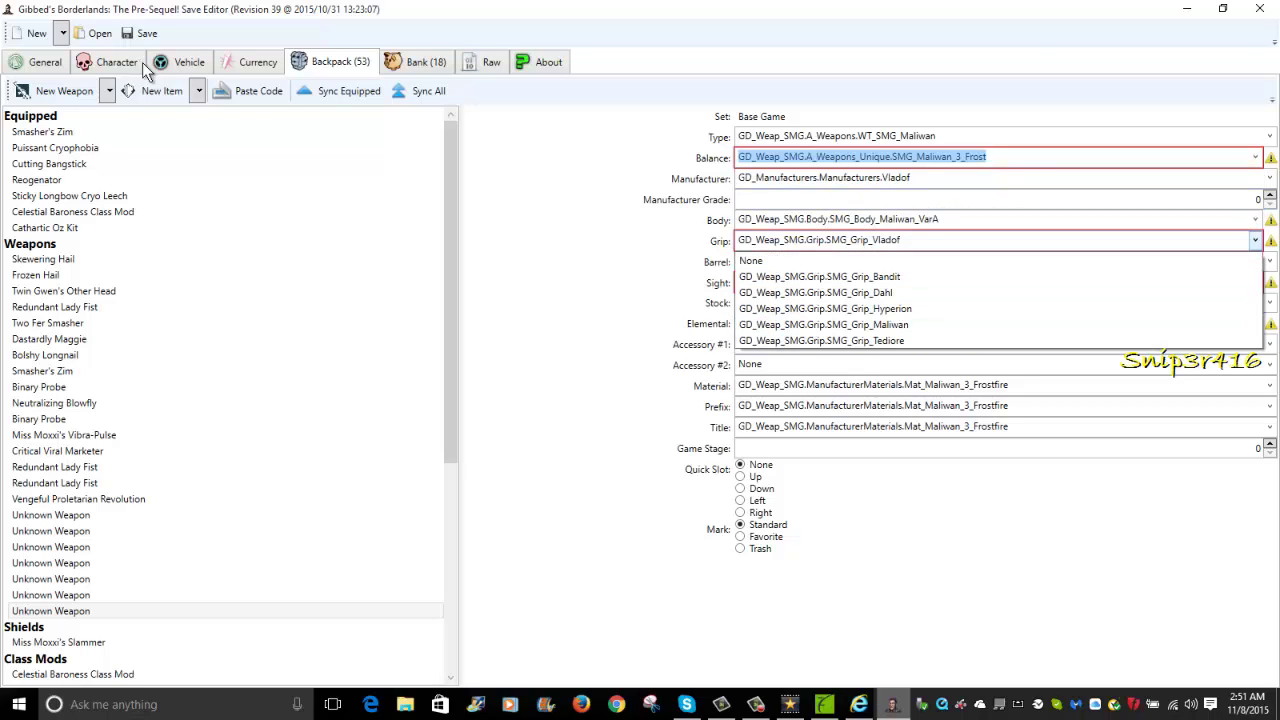
key("Down")
key("Down")
key("Up")
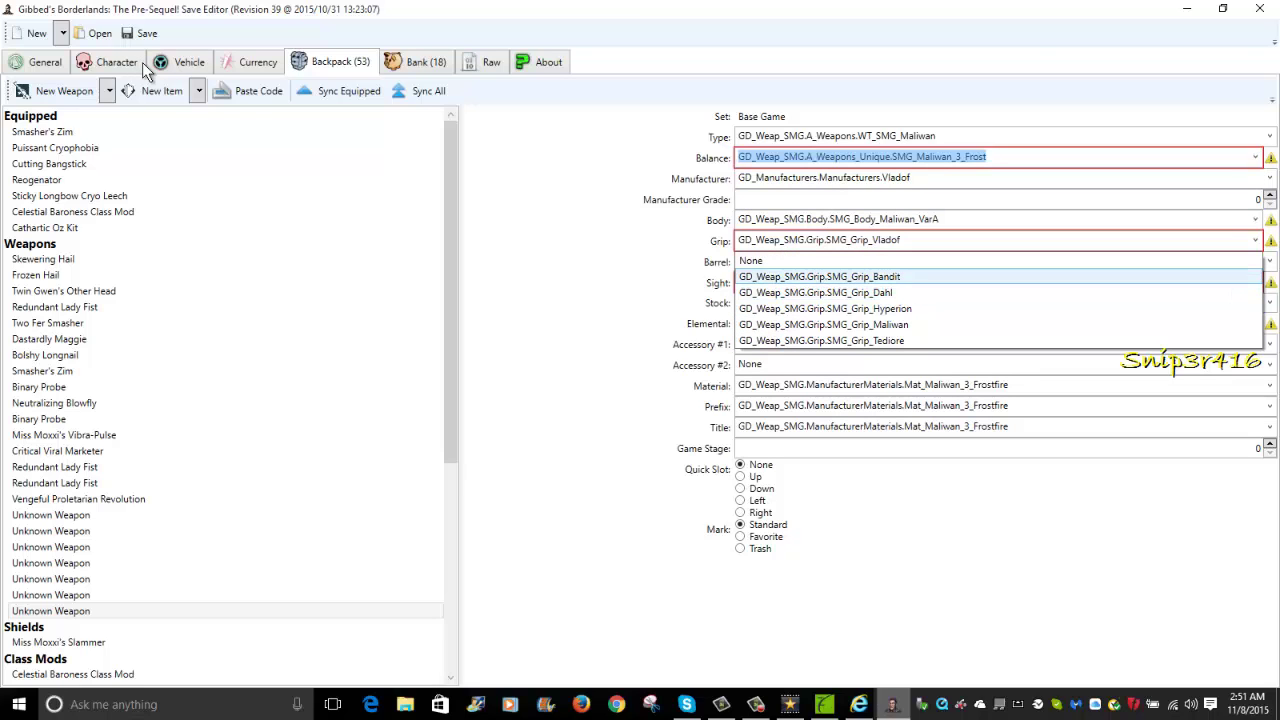
key("Up")
key("End")
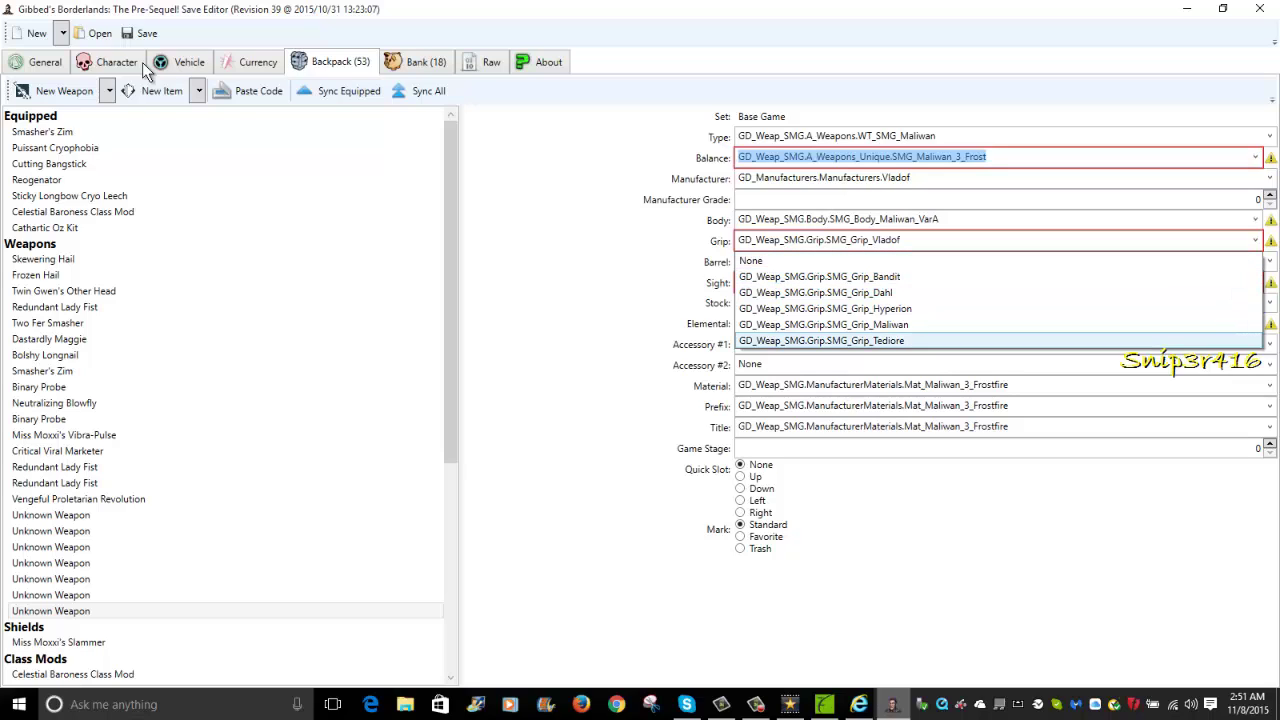
key("Up")
key("Up")
key("Up")
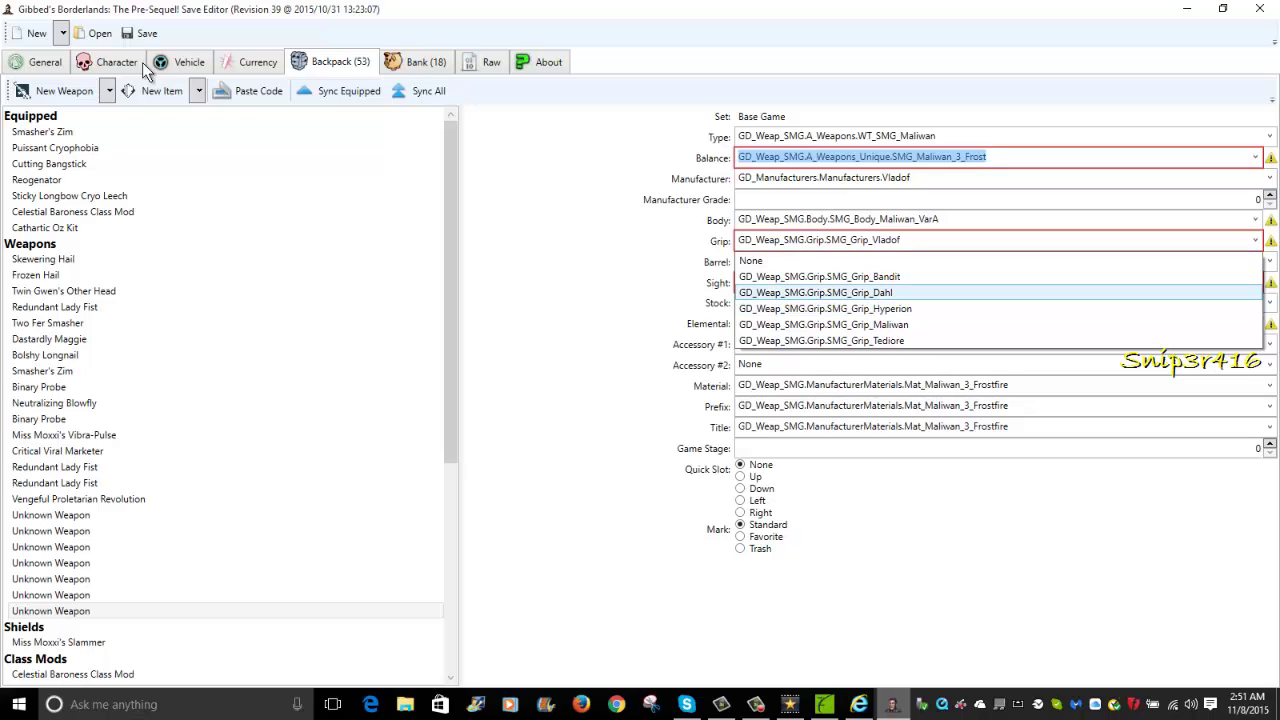
key("Up")
key("Up")
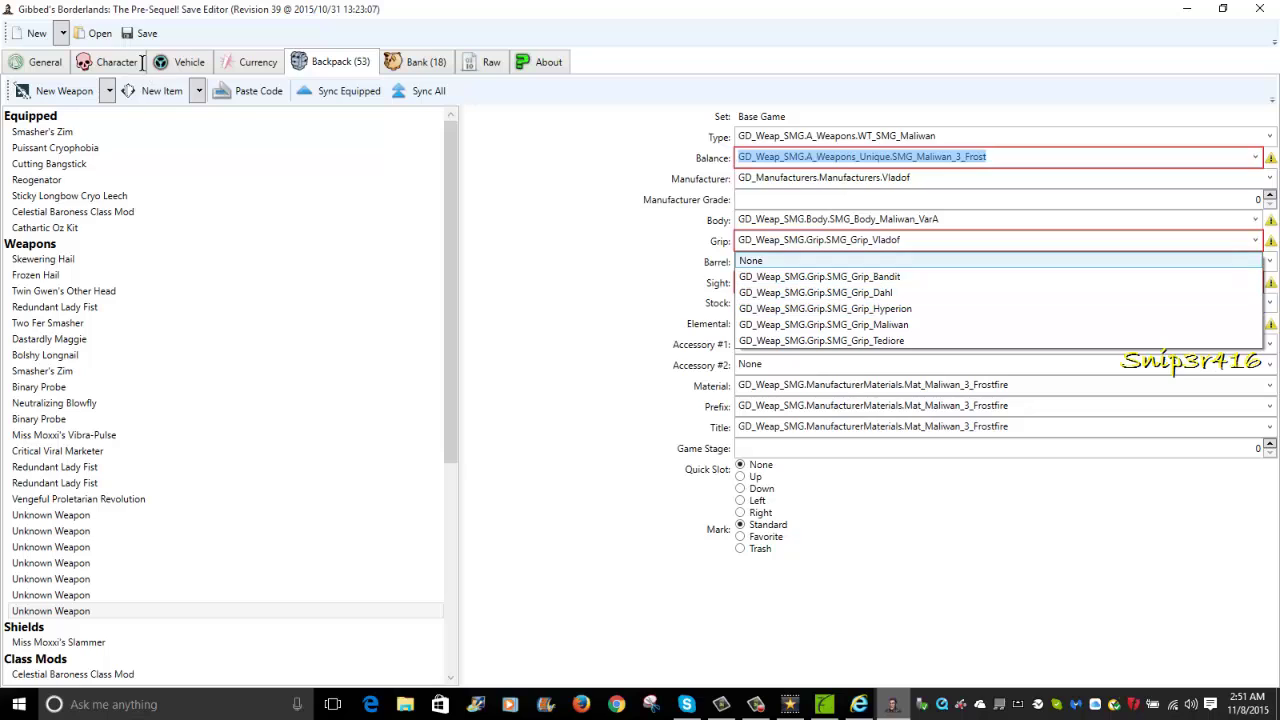
key("Return")
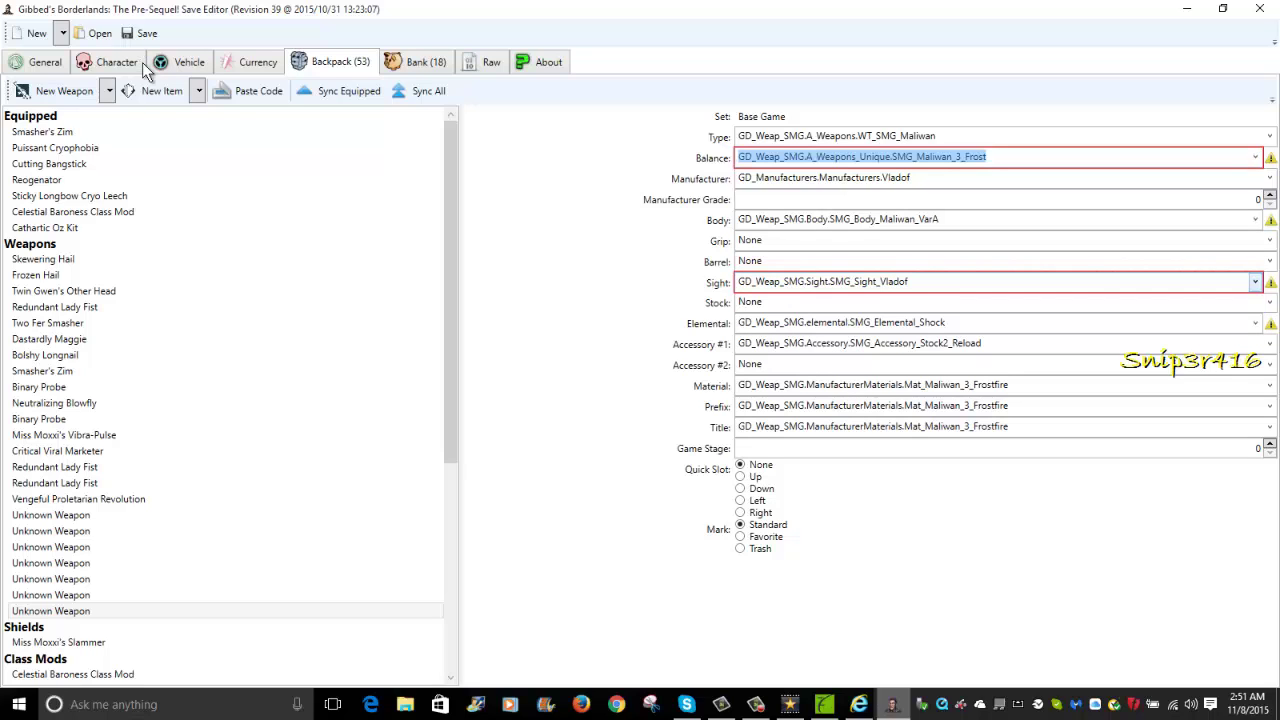
Set the weapon's sight to GD_Weap_SMG.Sight.SMG_Sight_None.
key("F4")
key("Down")
key("Down")
key("Down")
key("Down")
key("Down")
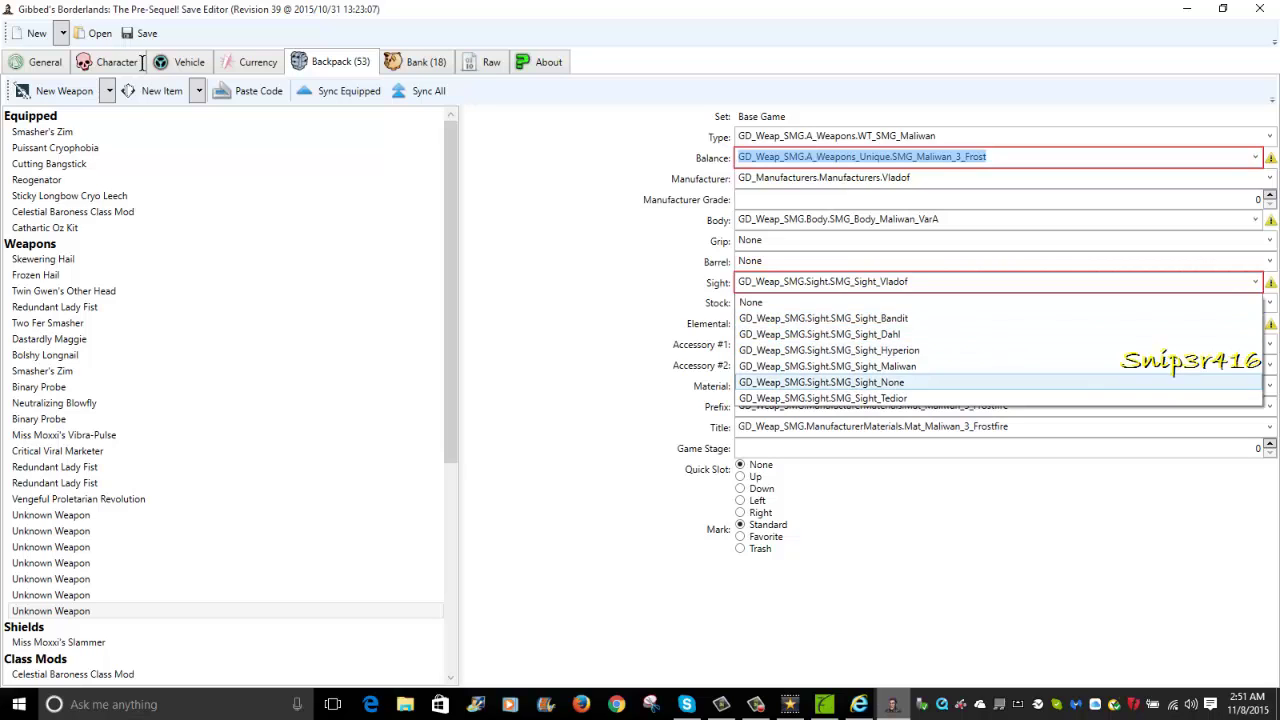
key("Return")
Set the weapon's balance to None.
key("F4")
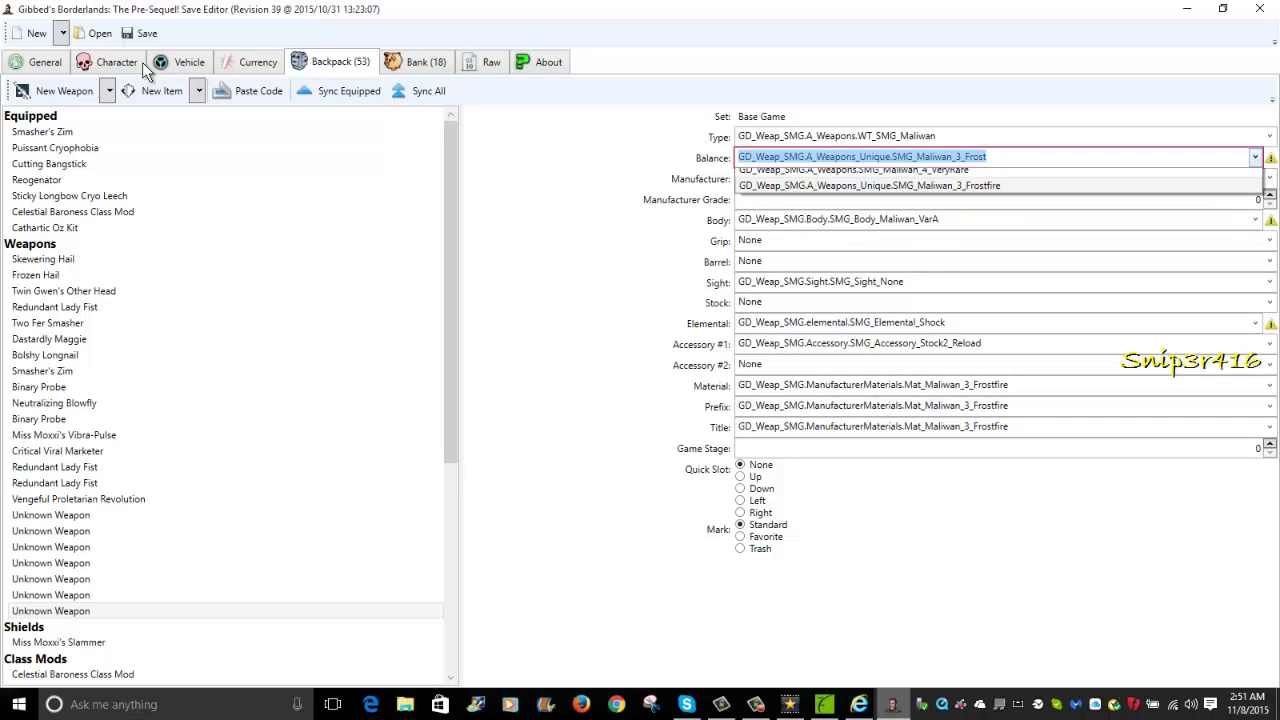
key("Up")
key("Up")
key("Up")
key("Up")
key("Up")
key("Up")
key("Up")
key("Up")
key("Up")
key("Up")
key("Return")
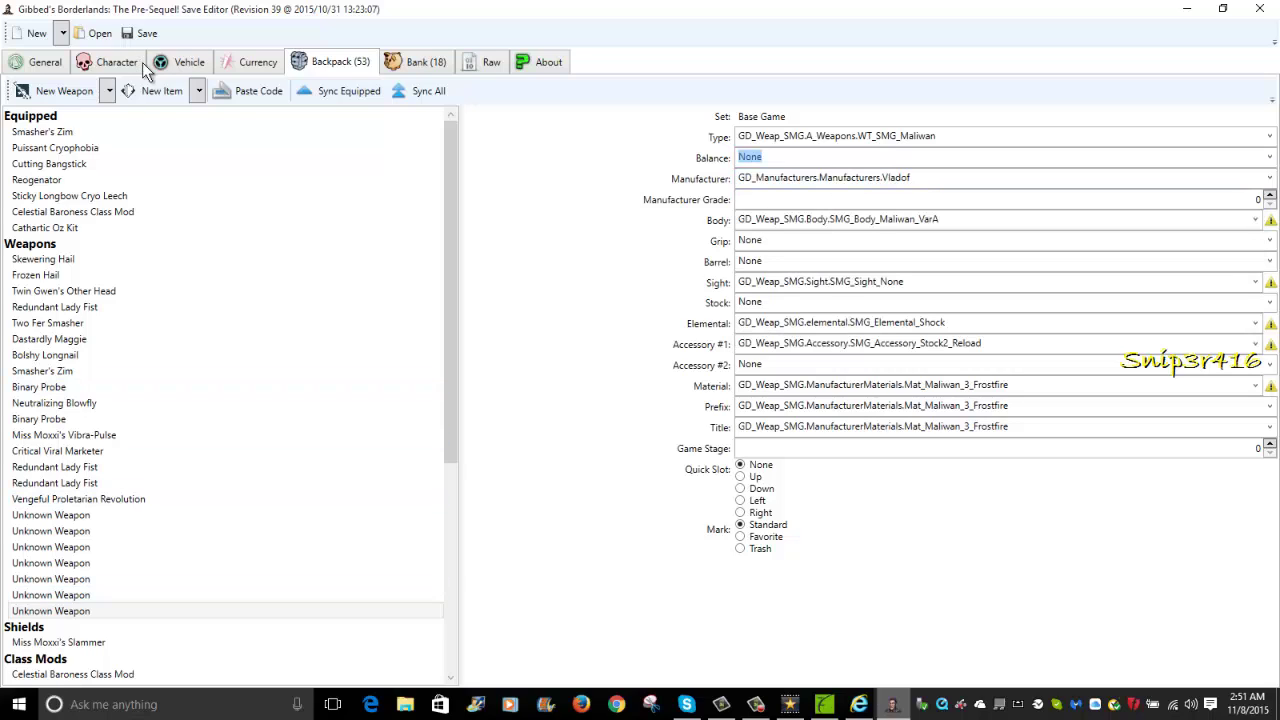
Set both the weapon's game stage and its manufacturer grade to 70.
key("Tab")
key("BackSpace")
type("70")
key("Tab")
key("BackSpace")
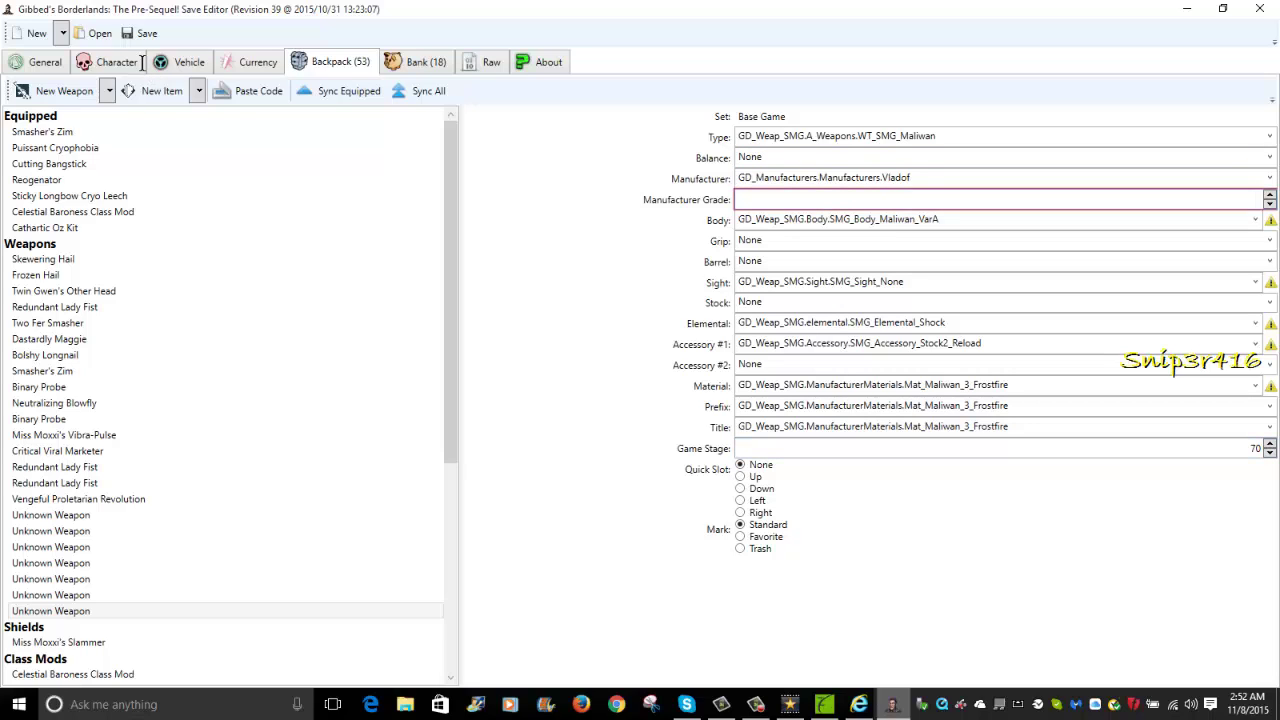
type("70")
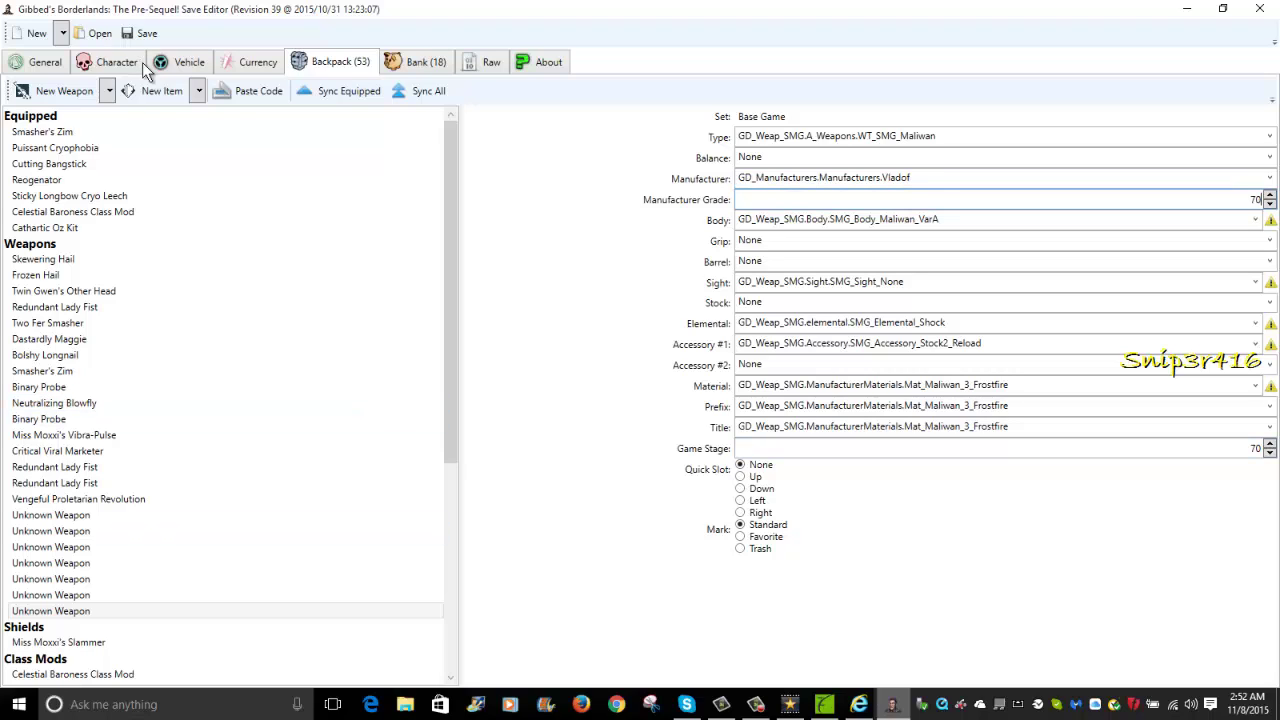
Duplicate the finished custom SMG four times in the backpack.
key("Tab")
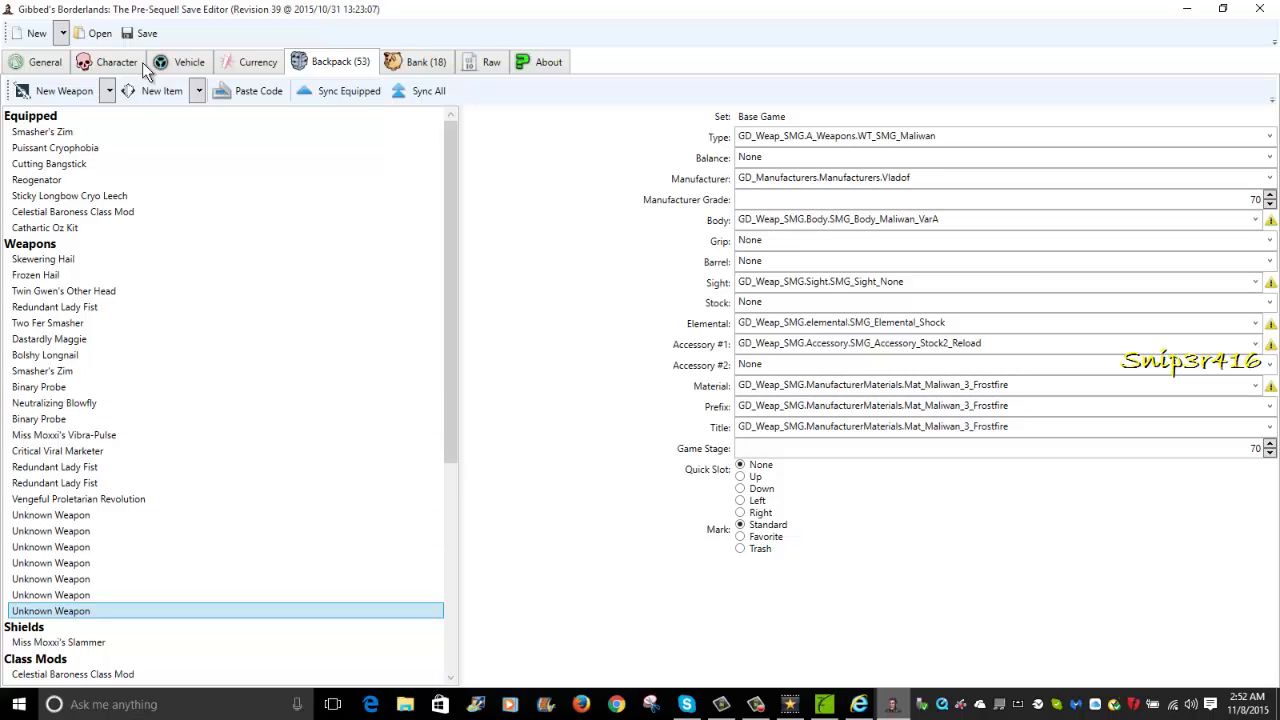
key("ctrl+d")
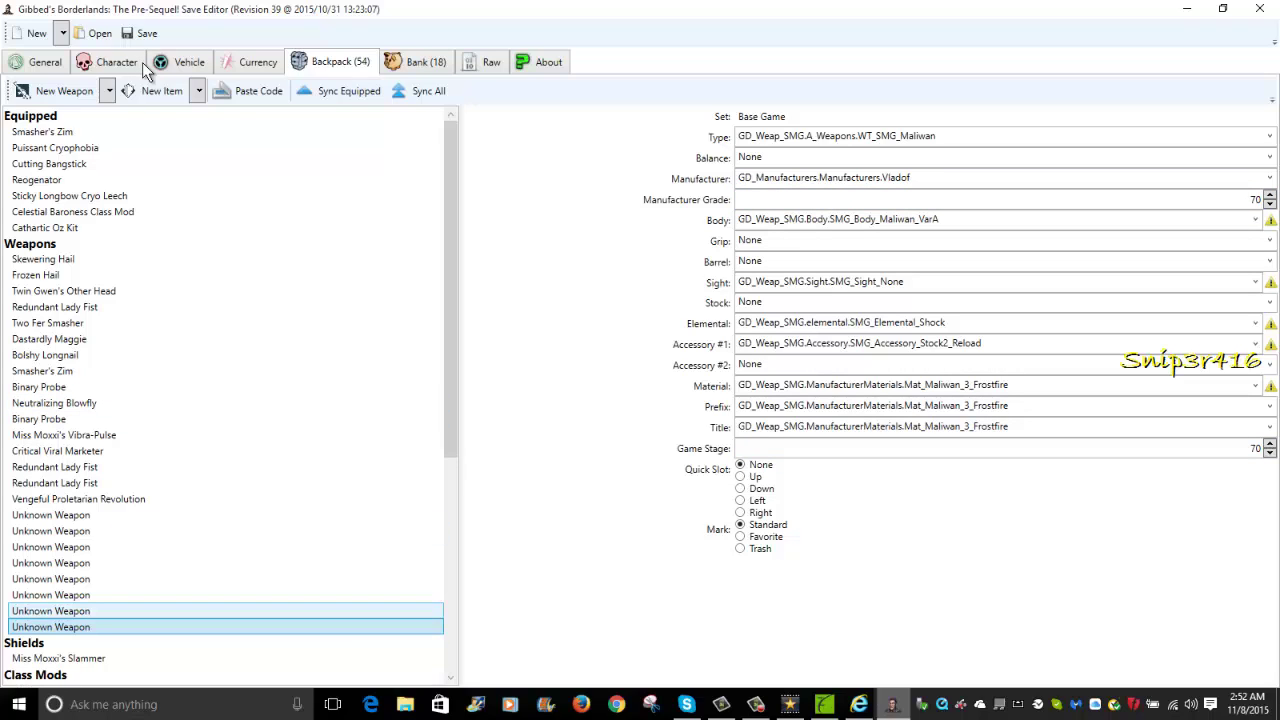
key("ctrl+d")
key("ctrl+d")
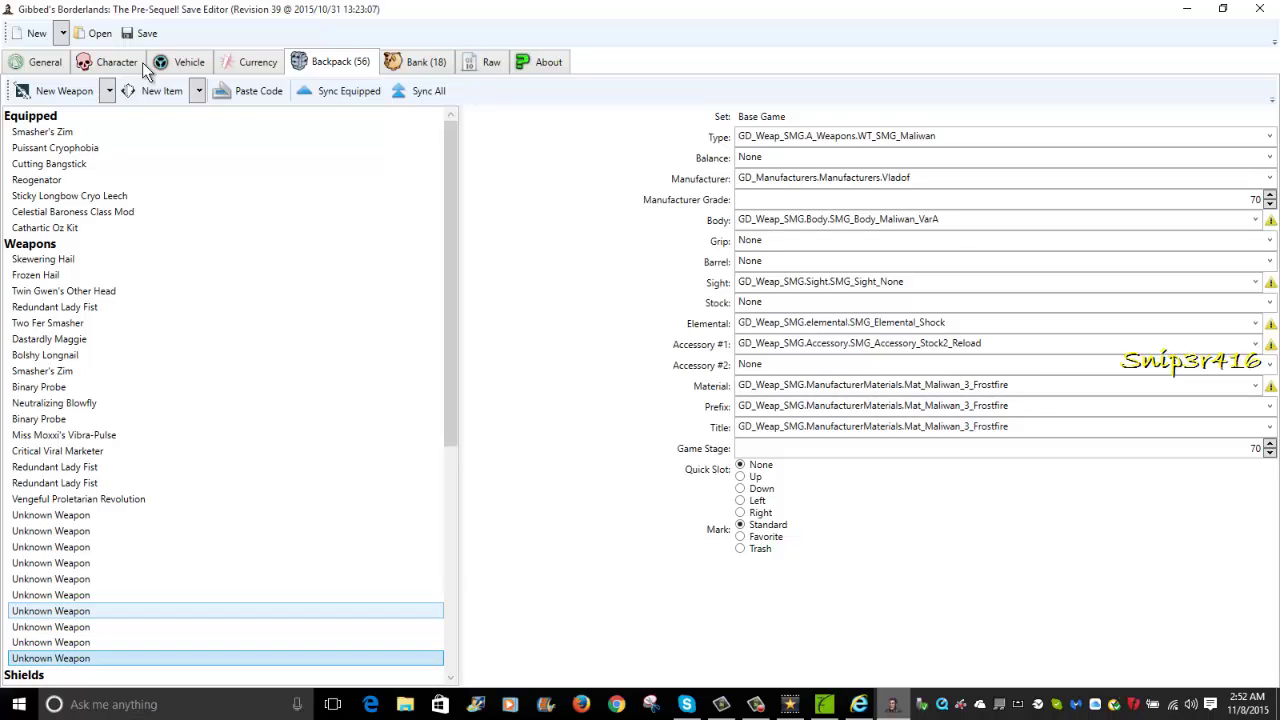
key("ctrl+d")
Duplicate the equipped Puissant Cryophobia launcher and check the balance options offered for the copy.
right_click(73, 152)
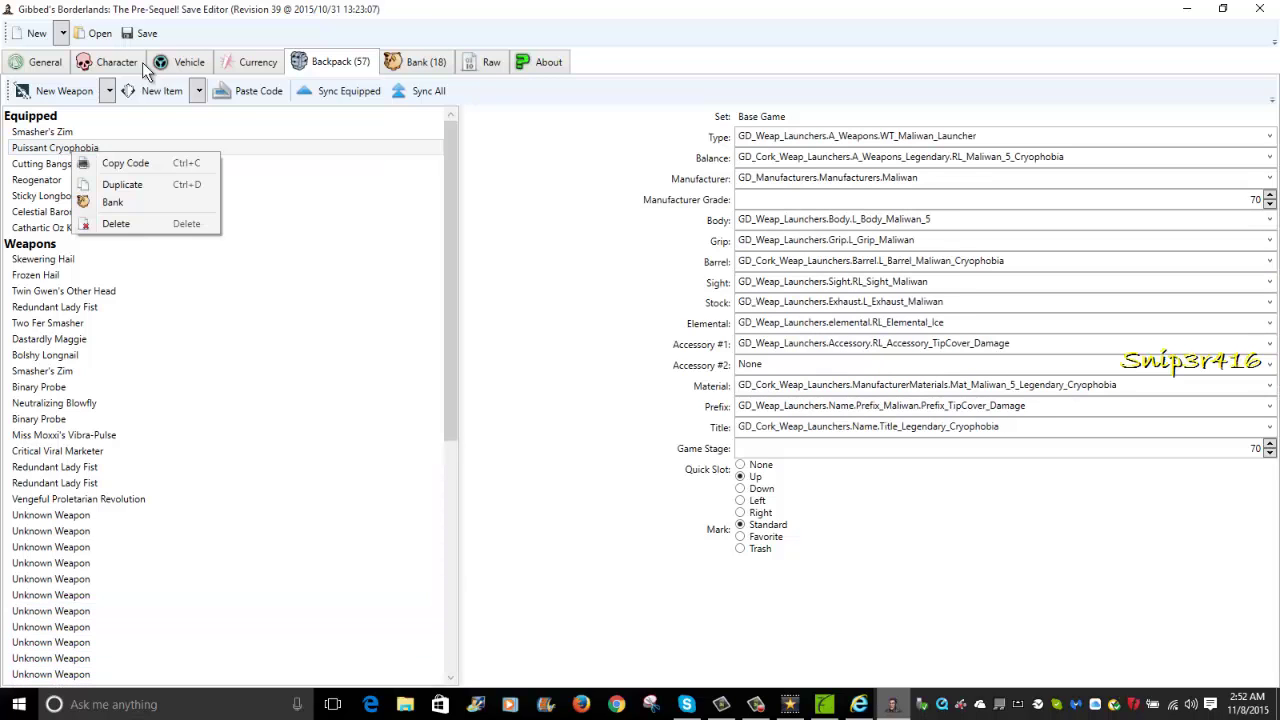
key("Escape")
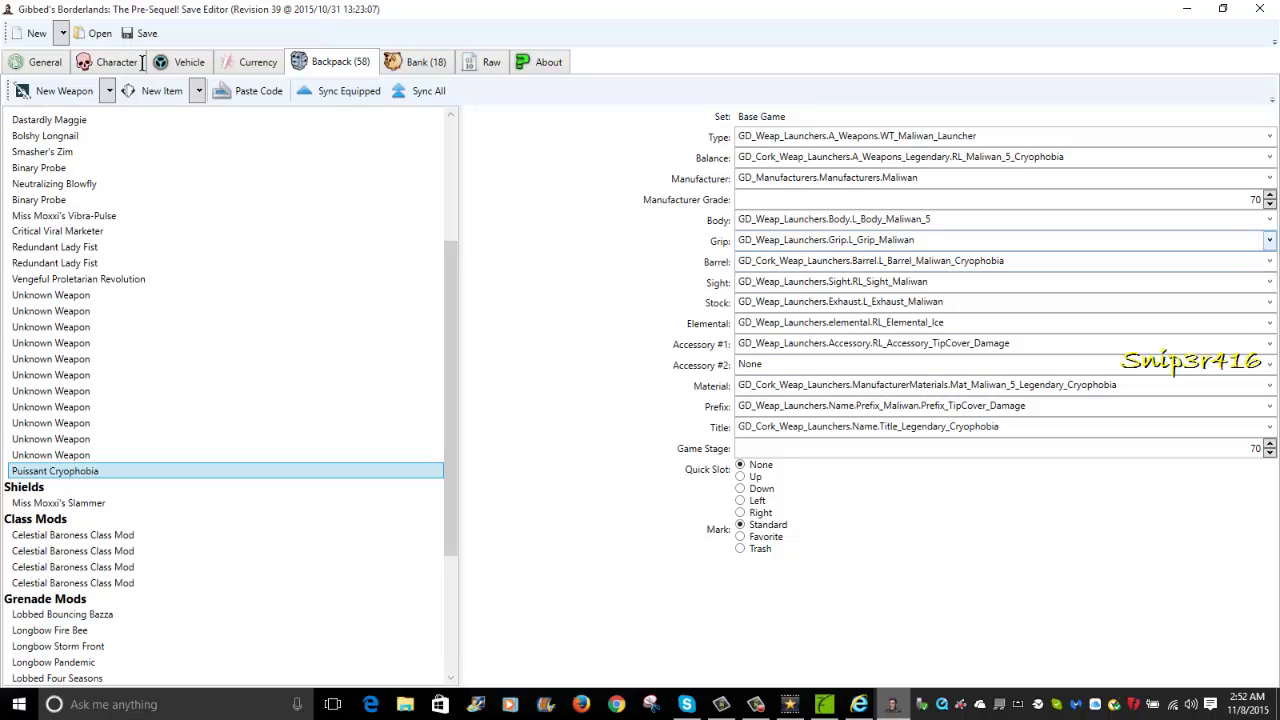
key("Tab")
key("alt+Down")
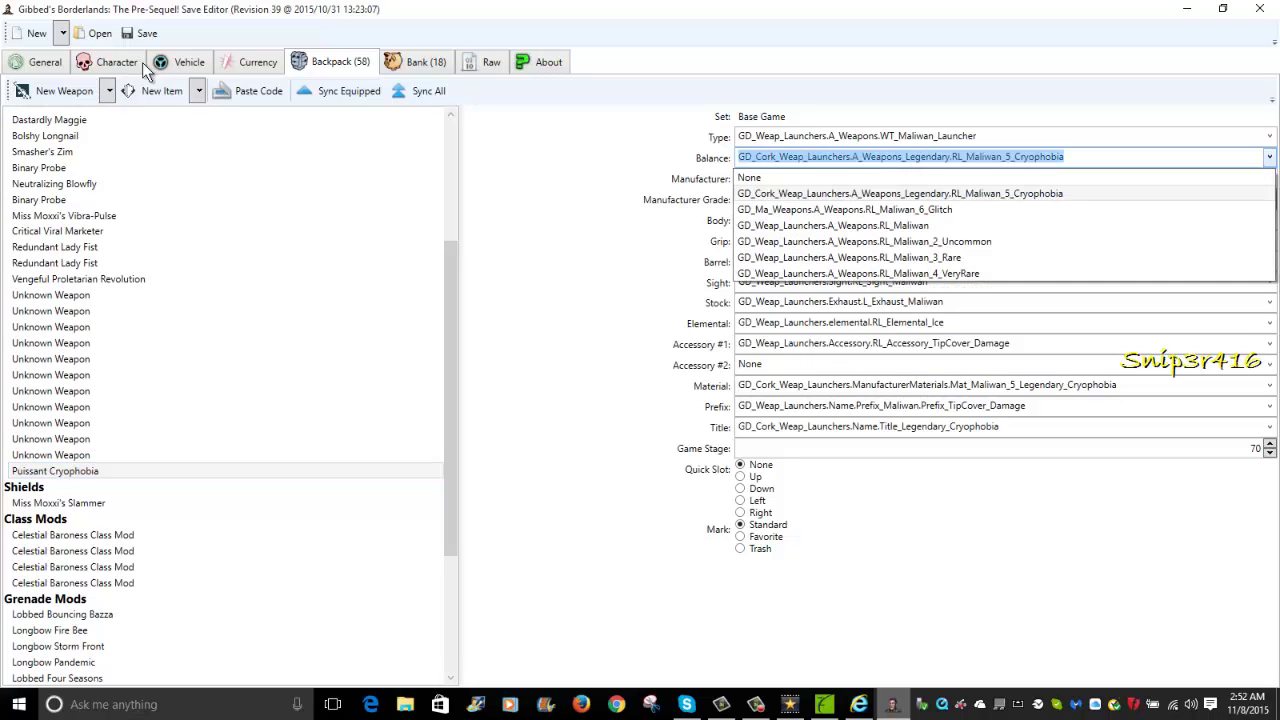
key("Escape")
Set the launcher copy's type to GD_Weap_Launchers.A_Weapons.WT_Torgue_Launcher.
key("shift+Tab")
key("alt+Down")
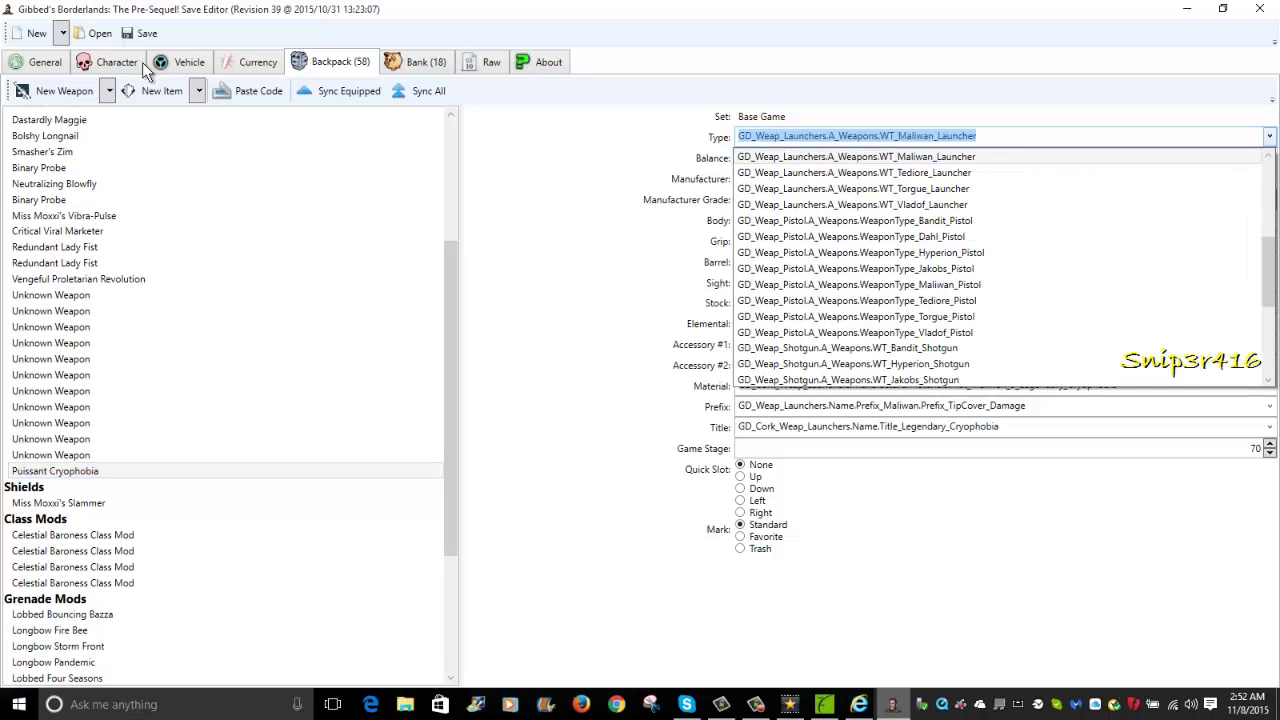
scroll(143, 68, "up", 3)
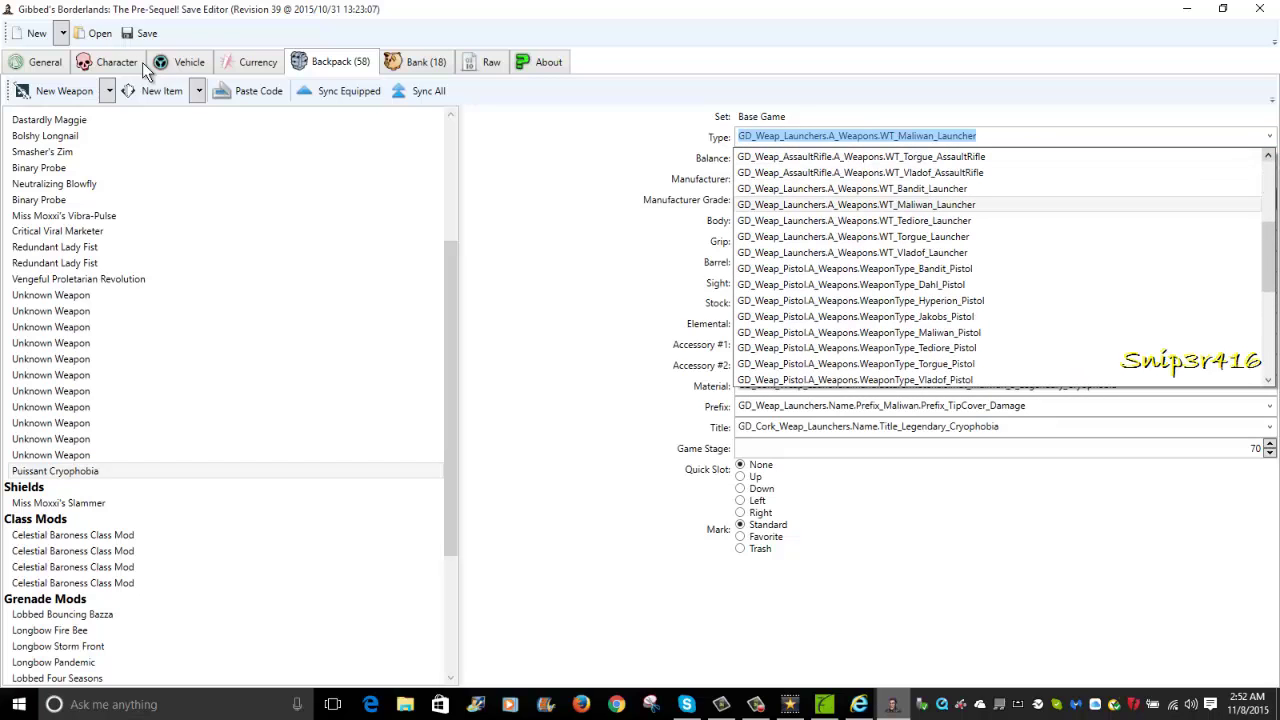
key("Up")
key("Down")
key("Down")
key("Down")
key("Down")
key("Down")
key("Down")
key("Up")
key("Up")
key("Up")
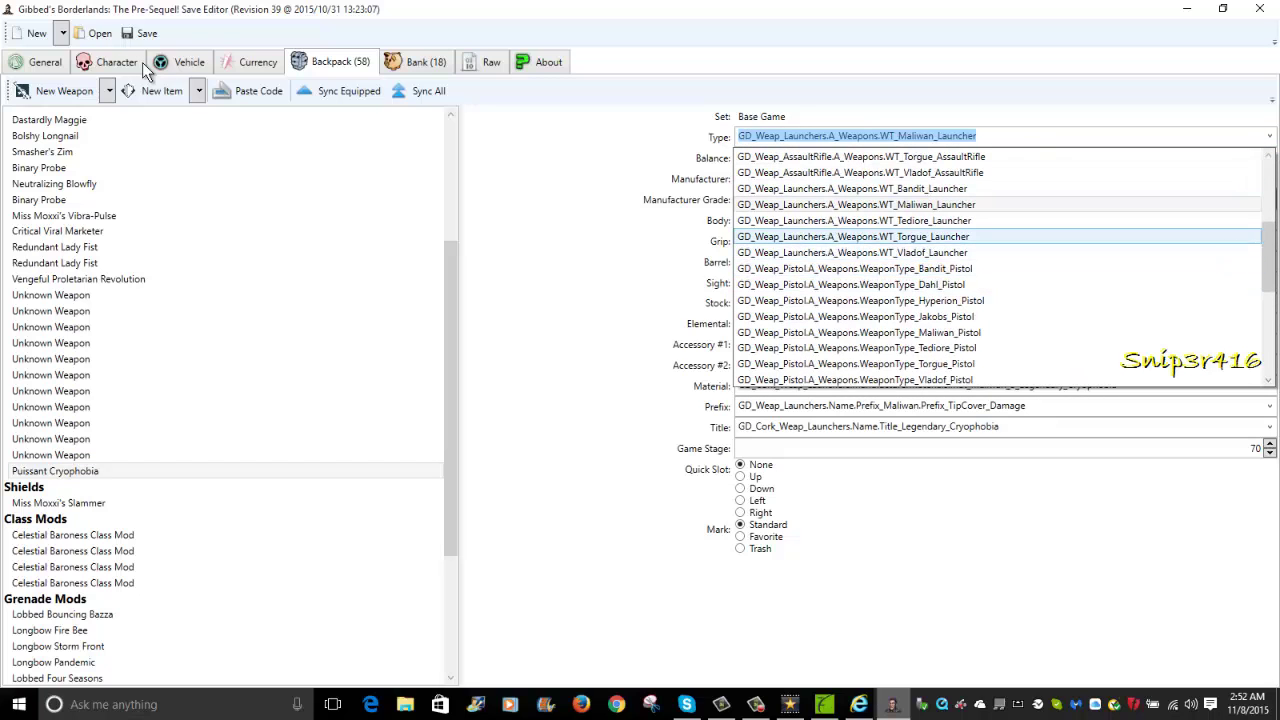
key("Escape")
key("Down")
key("Tab")
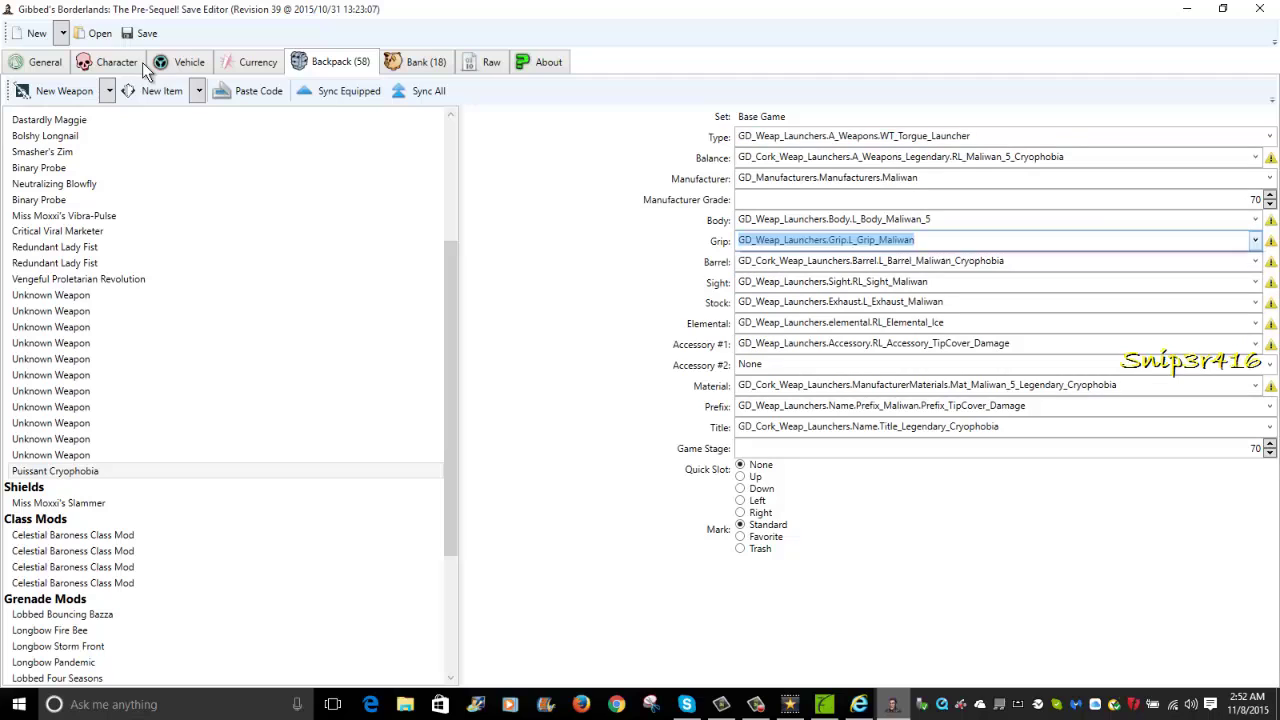
Review the launcher's body, grip, barrel and balance values without changing them.
key("shift+Tab")
key("F4")
key("Escape")
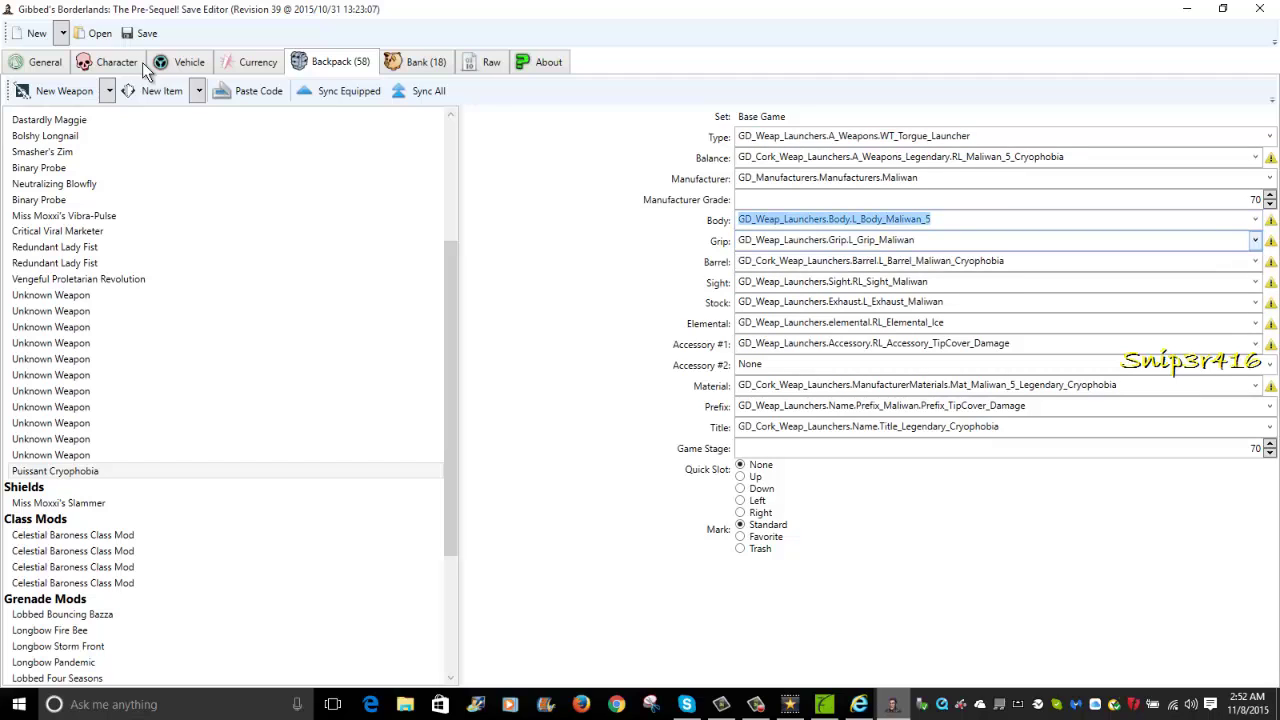
key("Tab")
key("Tab")
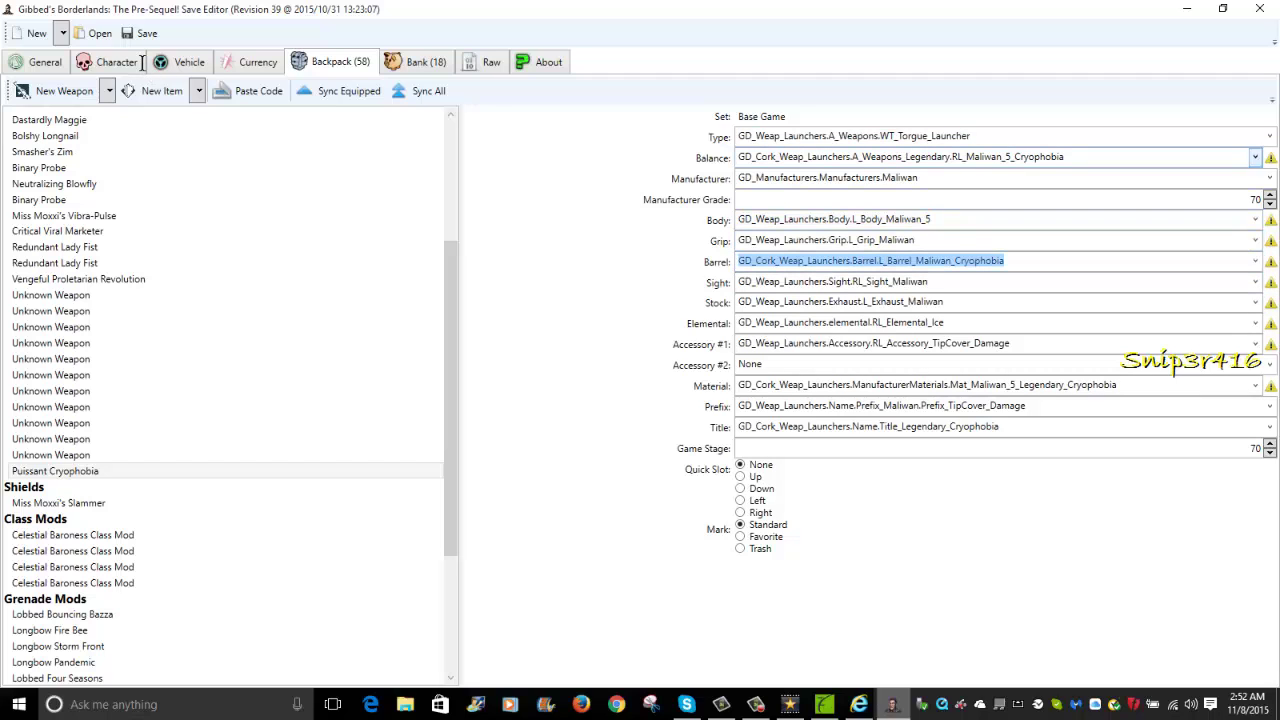
key("shift+Tab")
key("shift+Tab")
key("shift+Tab")
key("shift+Tab")
key("shift+Tab")
key("Menu")
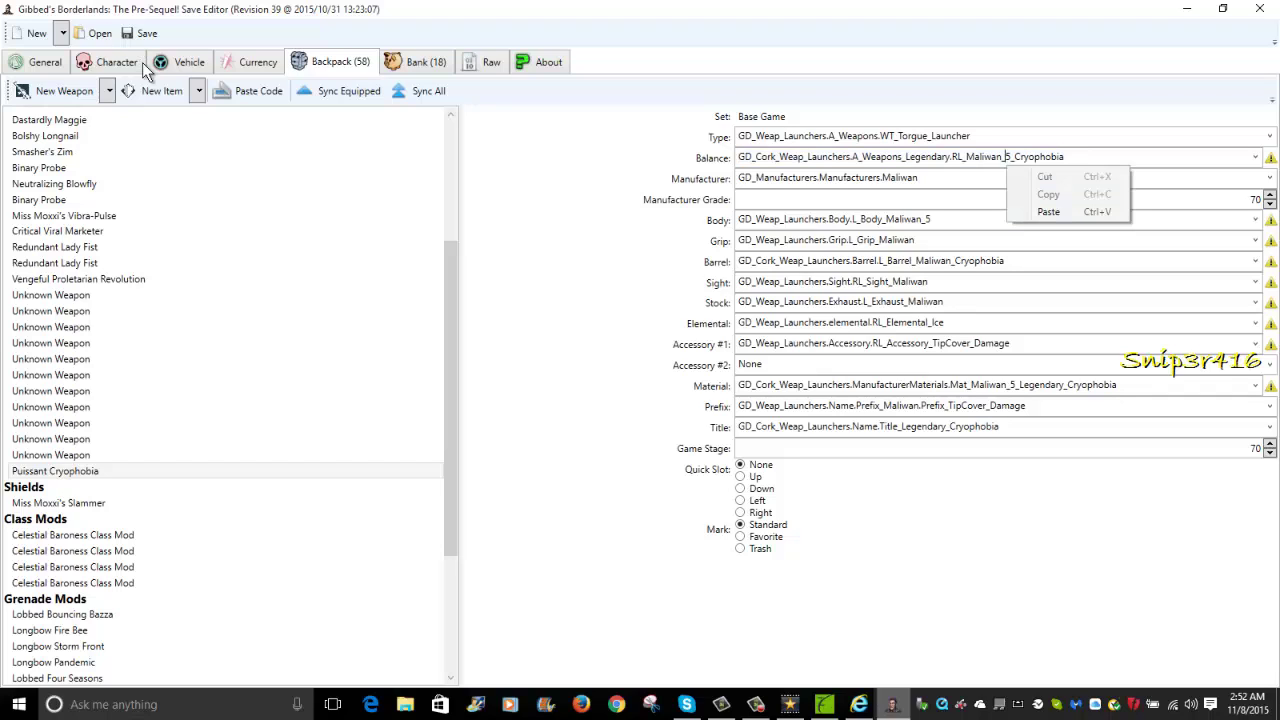
key("Escape")
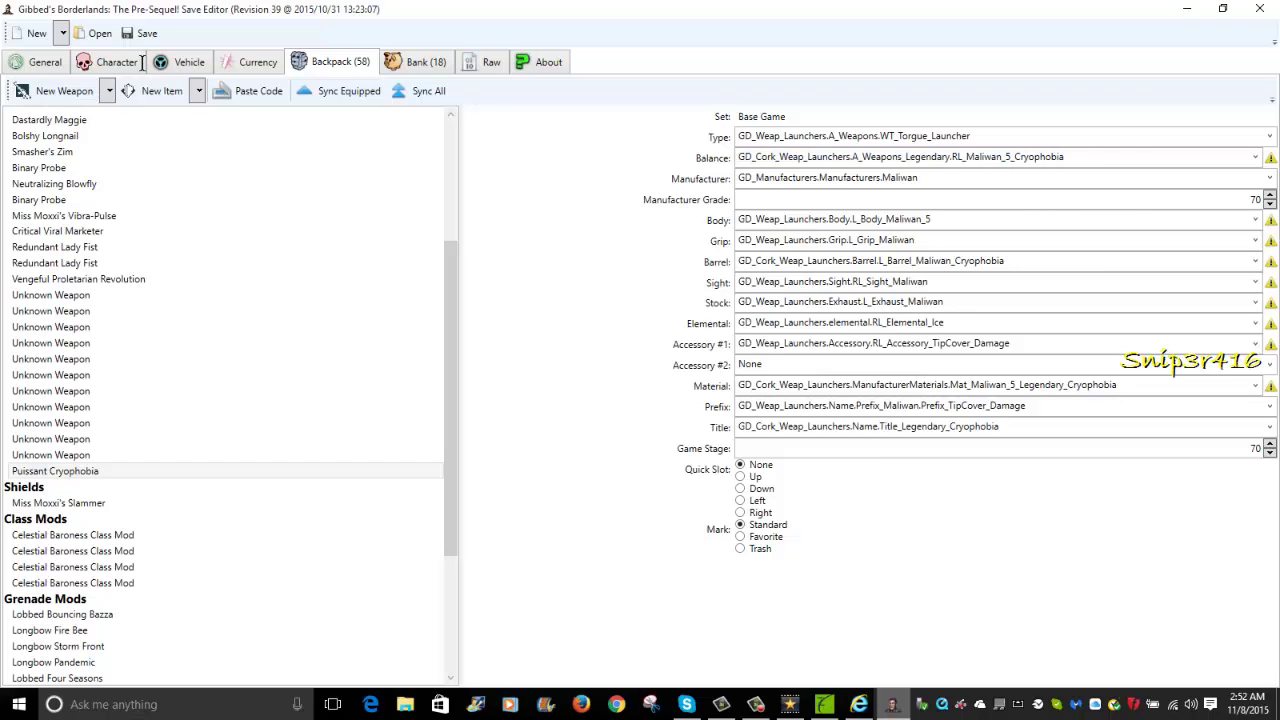
Copy the launcher's material value.
key("Tab")
key("Menu")
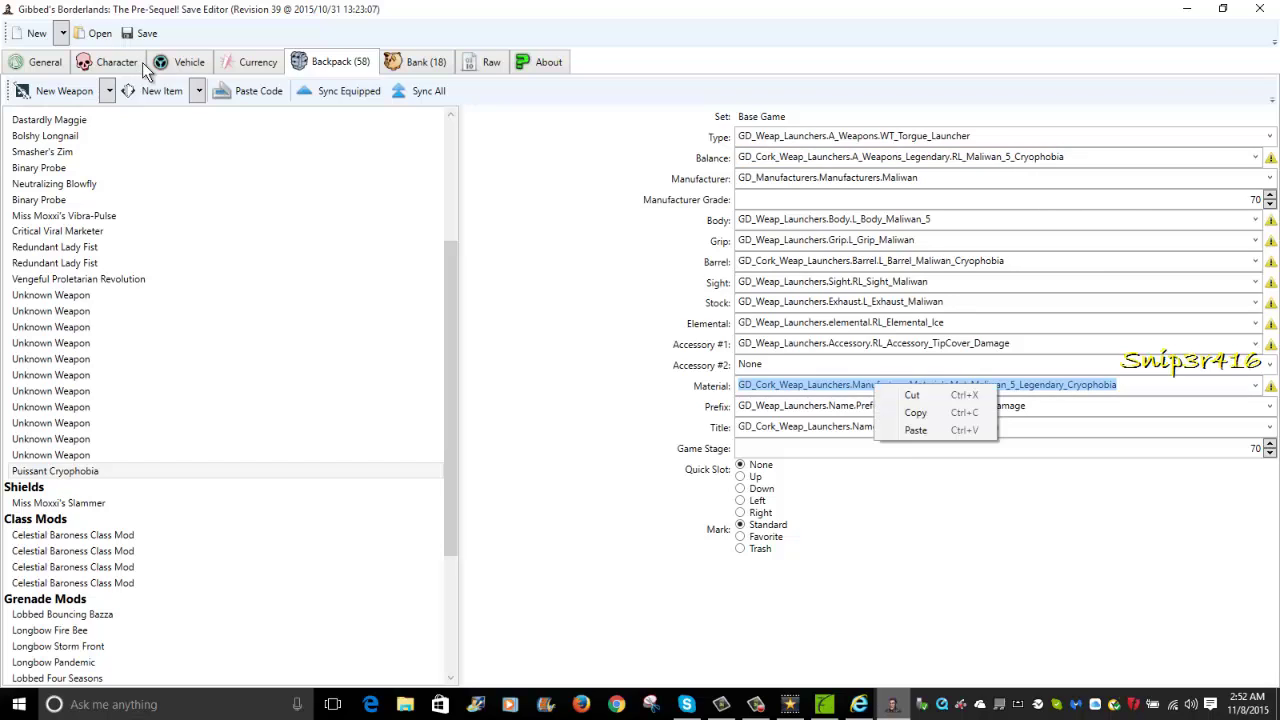
key("Down")
key("Down")
key("Return")
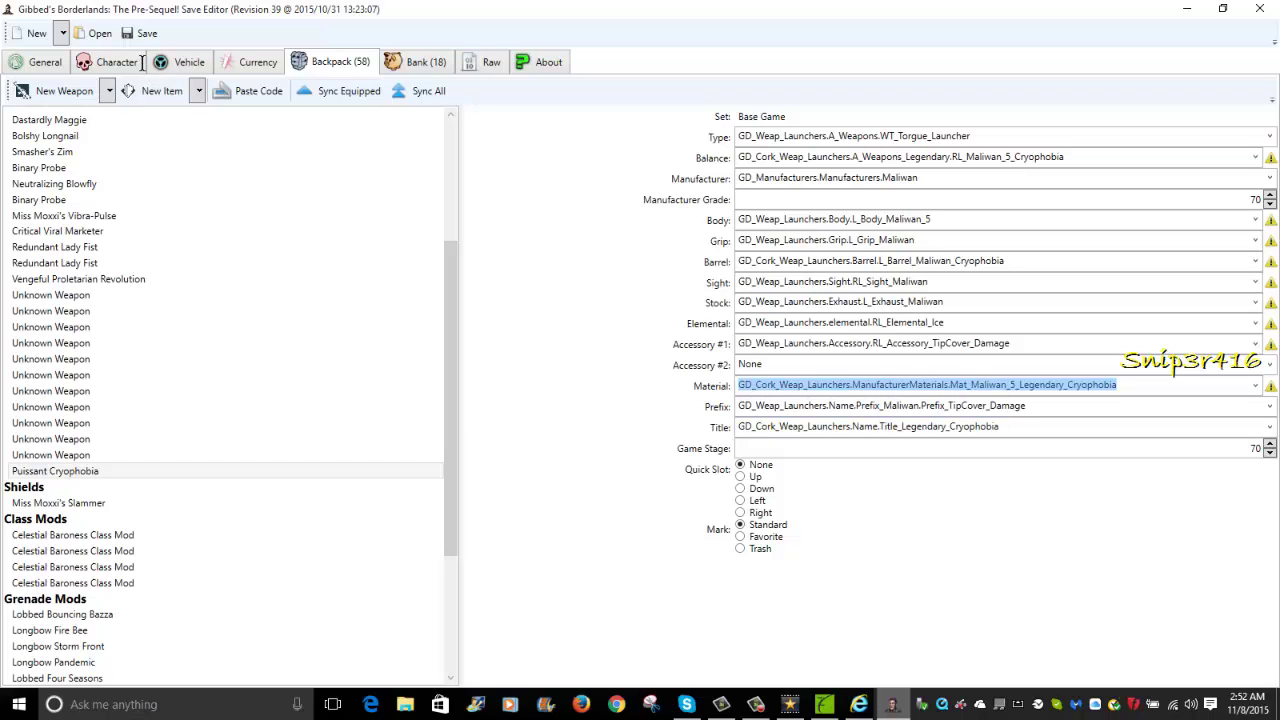
Replace Cryophobia at the end of the launcher's title value with a first name.
key("Tab")
key("Tab")
key("End")
key("ctrl+shift+Left")
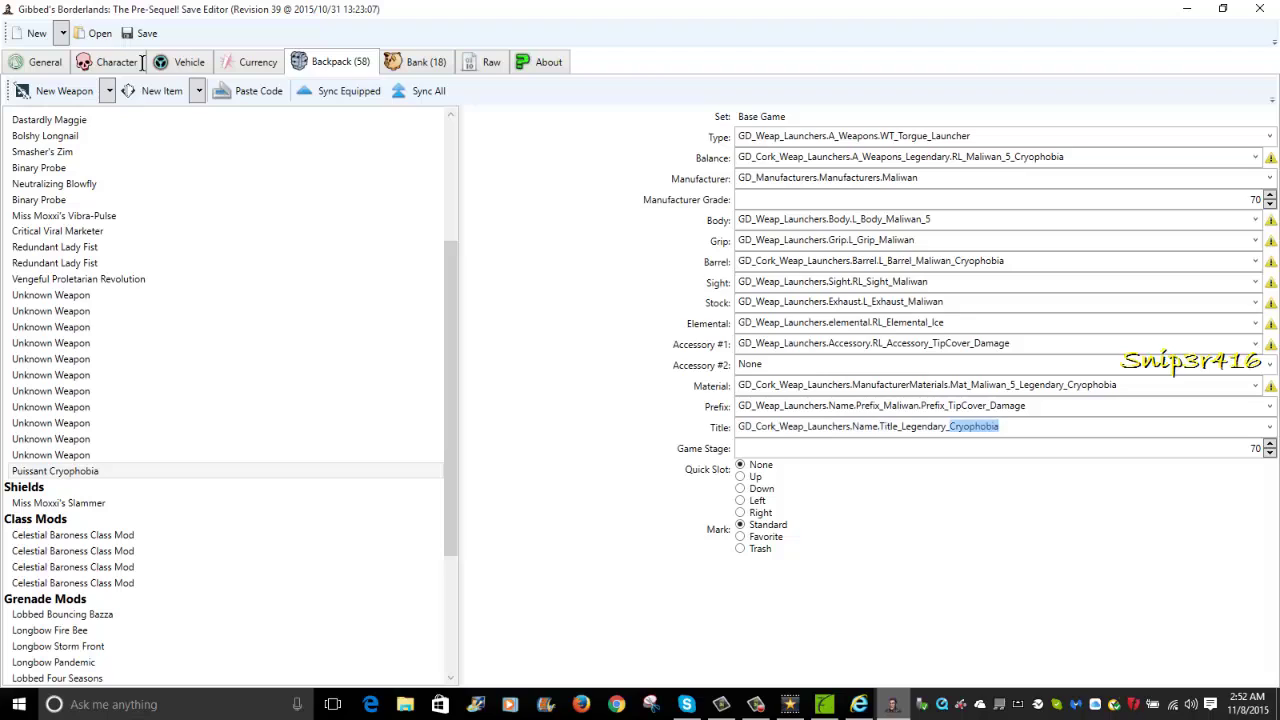
key("BackSpace")
type("Ryan")
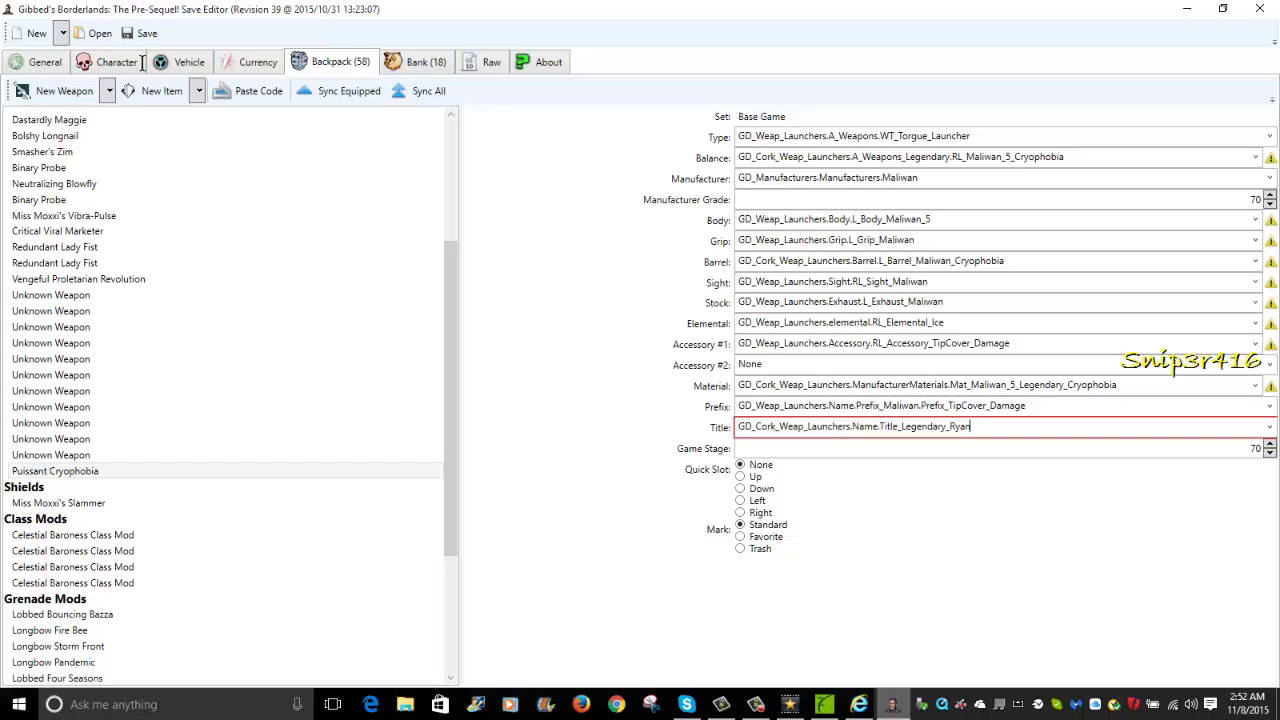
Try other endings for the title, trimming it to GD_Cork_Weap_Launchers.Name.Title_Legendary_T.
key("BackSpace")
key("BackSpace")
key("BackSpace")
type("Hy")
key("BackSpace")
key("BackSpace")
type("Ty")
key("BackSpace")
key("alt+Down")
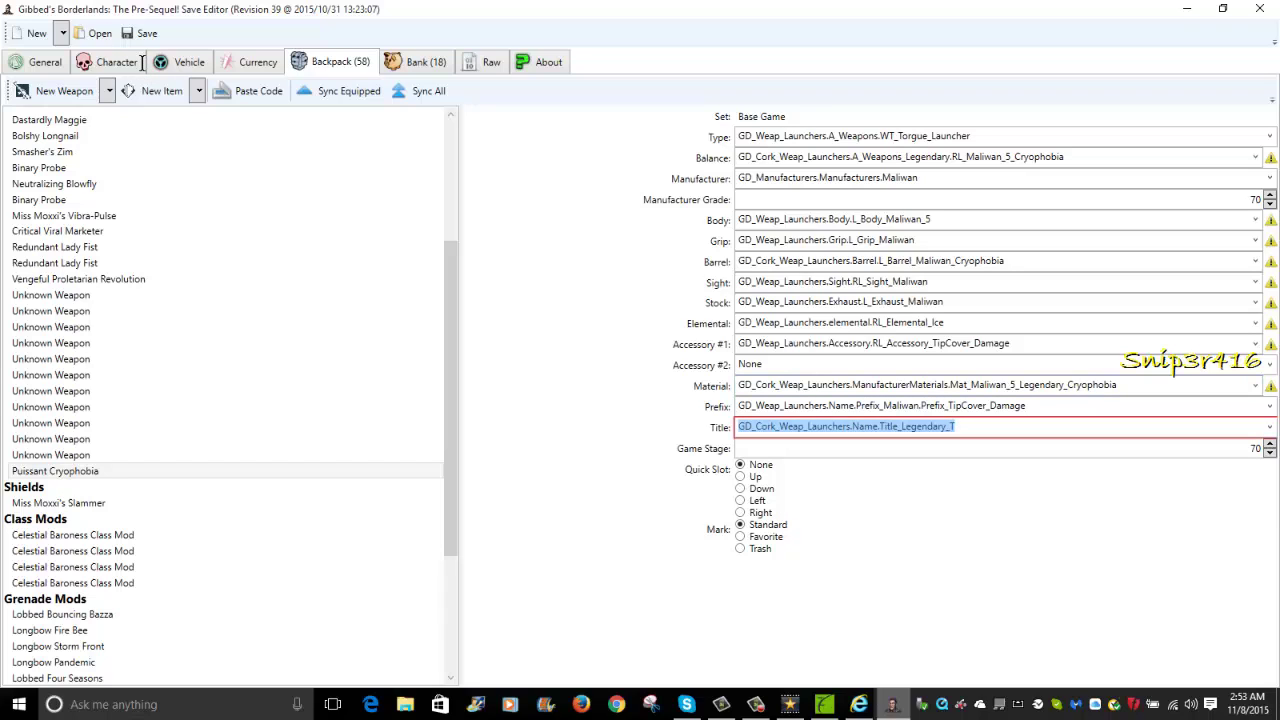
Review the launcher's material and prefix values.
key("shift+Tab")
key("shift+Tab")
key("ctrl+shift+Left")
key("ctrl+shift+Left")
key("ctrl+shift+Left")
key("ctrl+shift+Left")
key("ctrl+shift+Left")
key("ctrl+shift+Left")
key("ctrl+shift+Left")
key("ctrl+shift+Left")
key("ctrl+shift+Left")
key("ctrl+shift+Left")
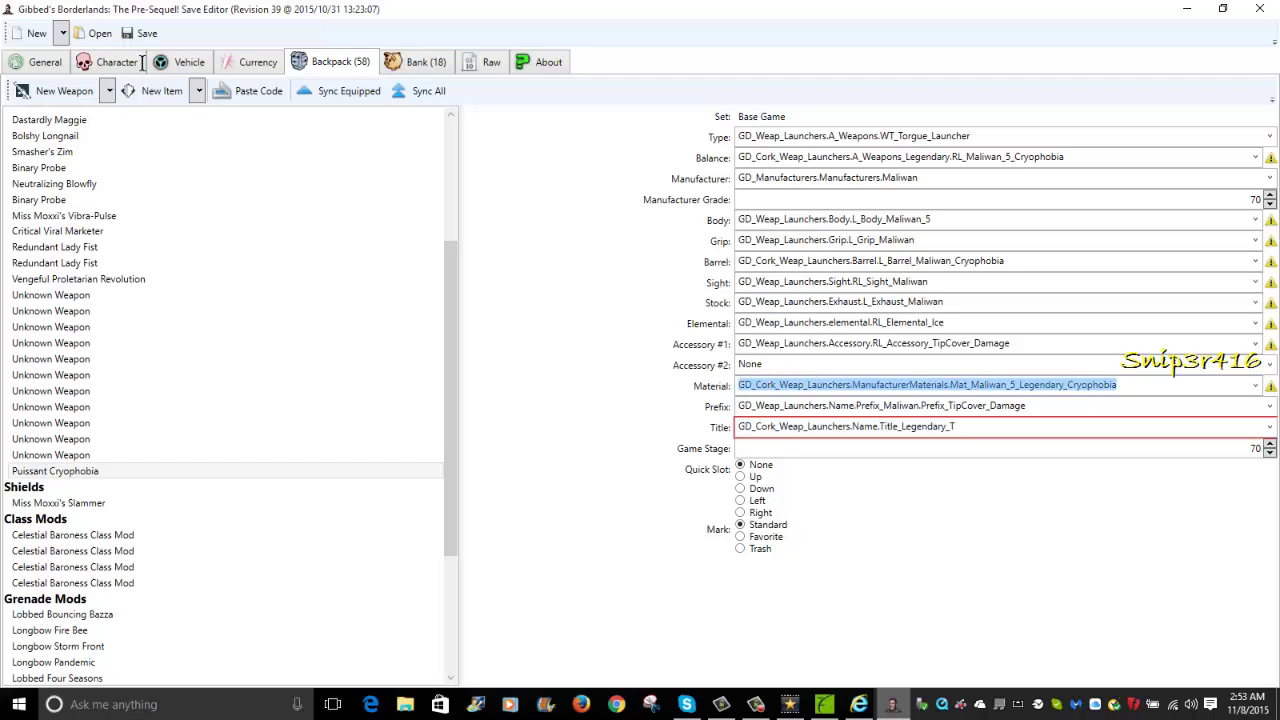
key("Tab")
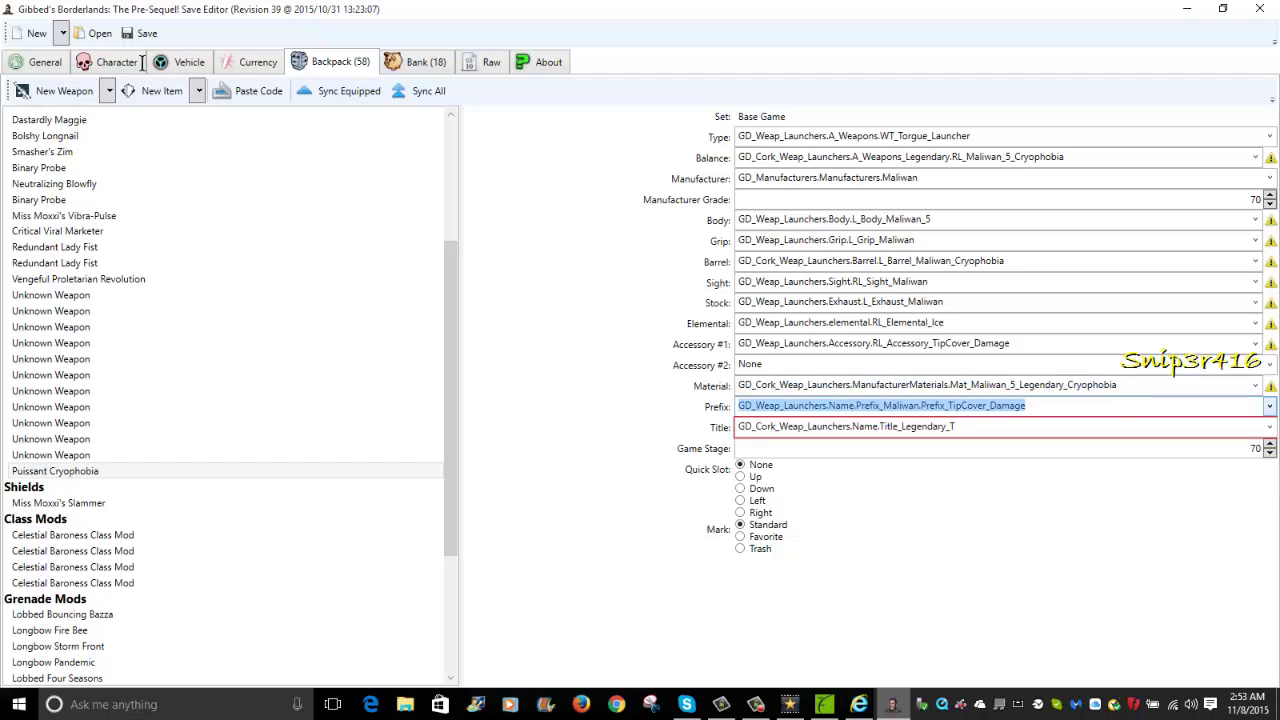
Set the launcher's balance to GD_Cork_Weap_Launchers.A_Weapons_Legendary.RL_Torgue_5_Nukem and its type to GD_Weap_Launchers.A_Weapons.WT_Vladof_Launcher.
left_click(1255, 156)
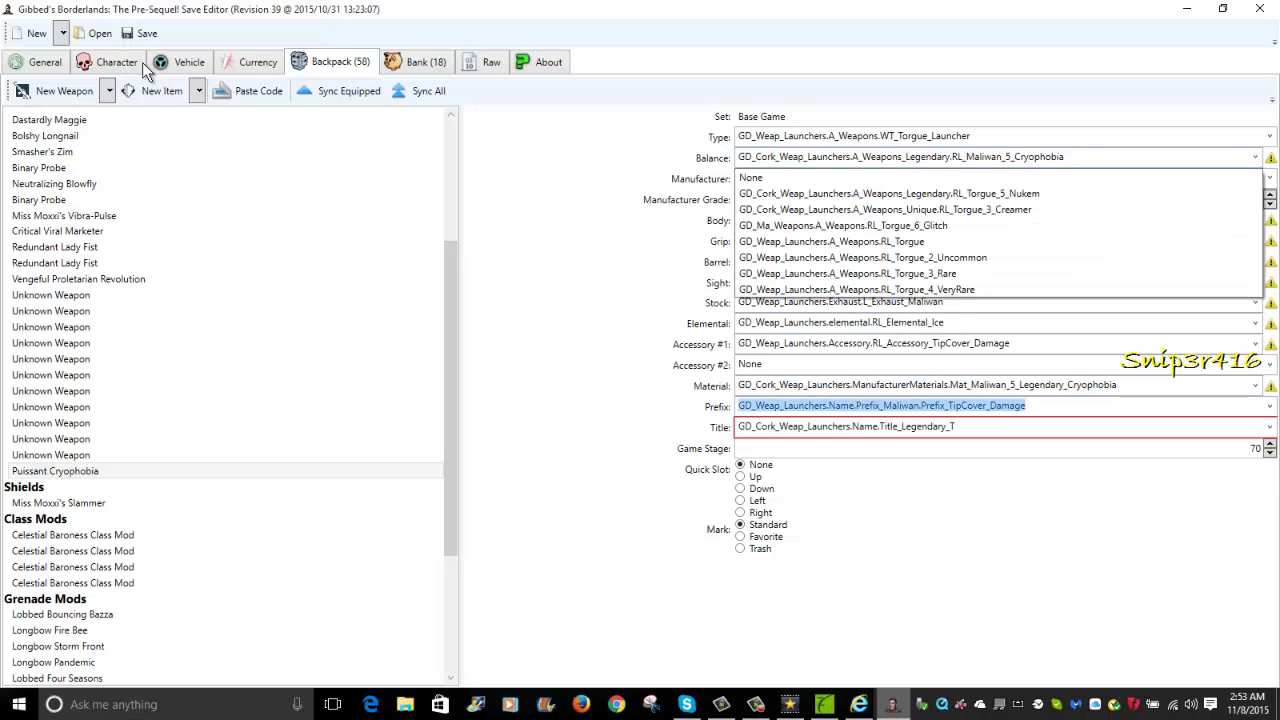
left_click(1269, 136)
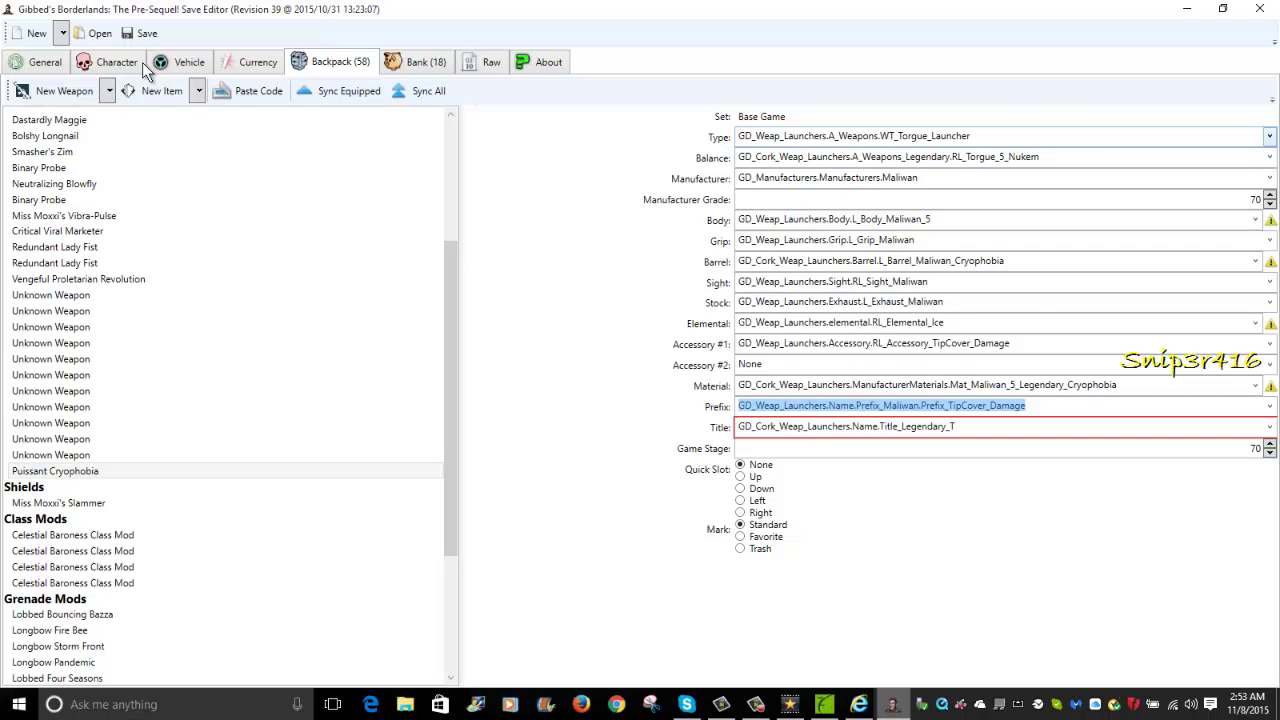
left_click(1269, 136)
scroll(1000, 225, "up", 5)
left_click(850, 172)
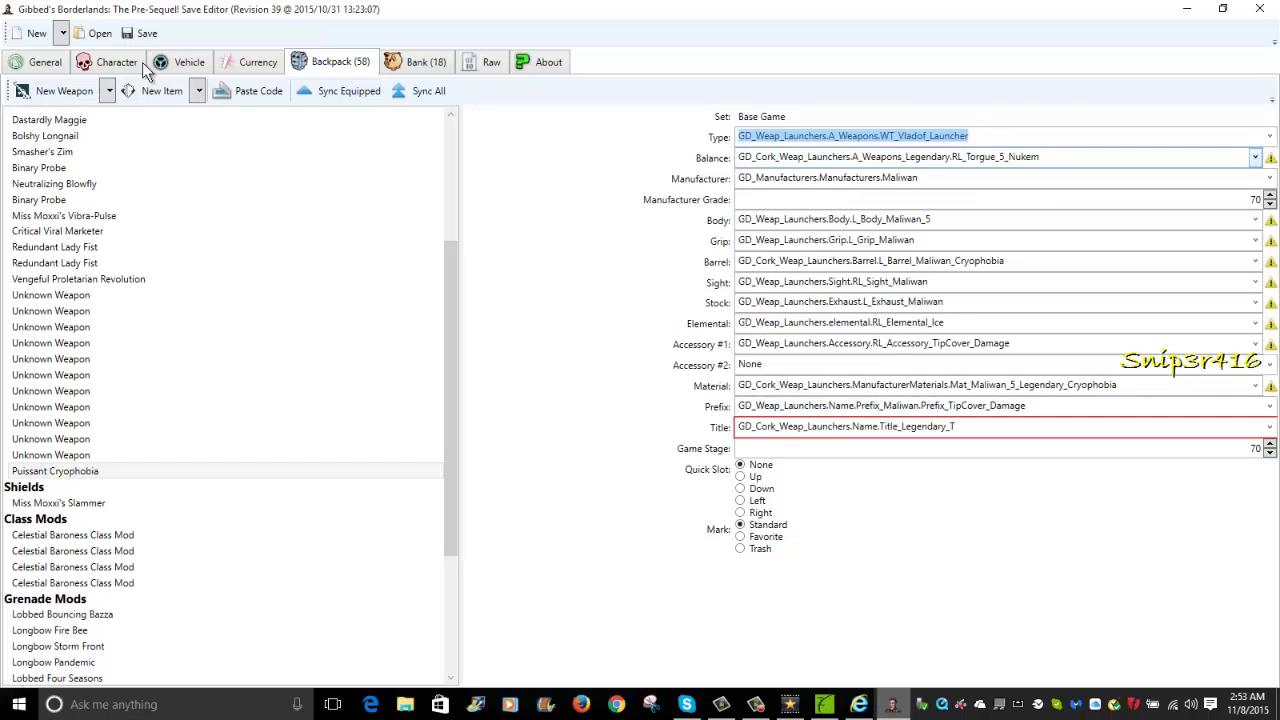
Review the launcher's body and barrel values and check its available sight options.
left_click(850, 219)
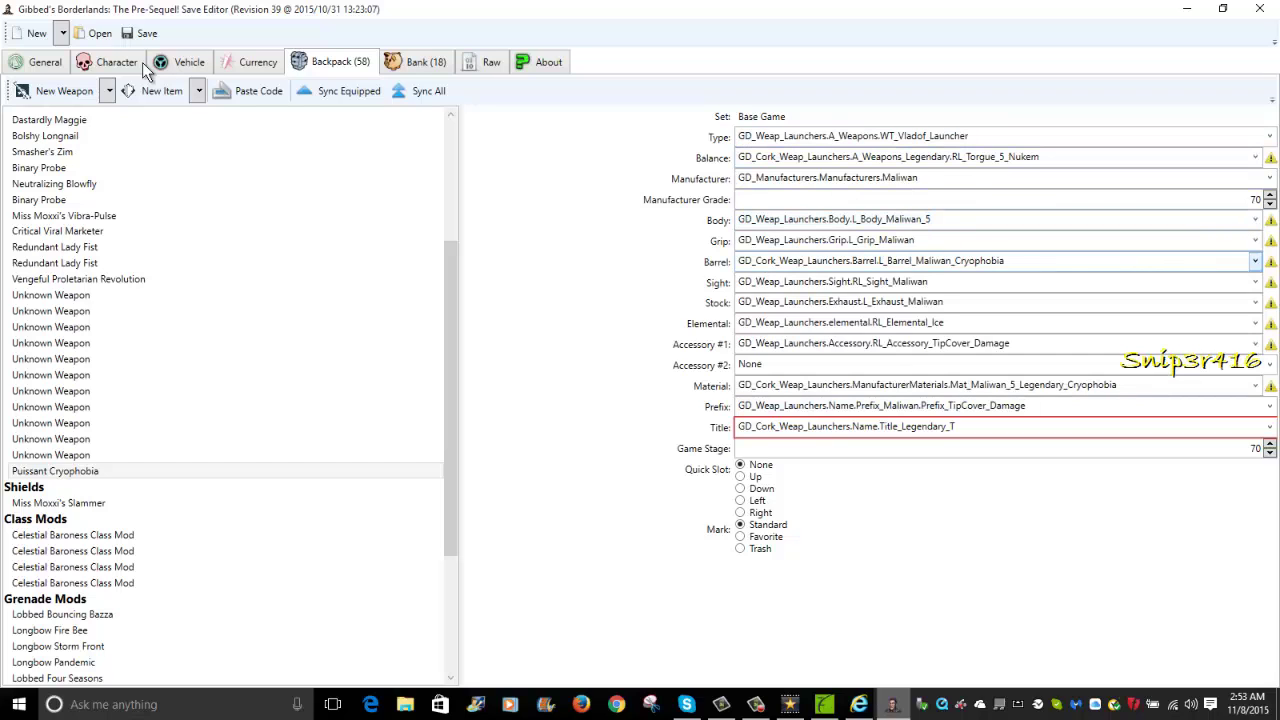
left_click(870, 260)
left_click(1255, 281)
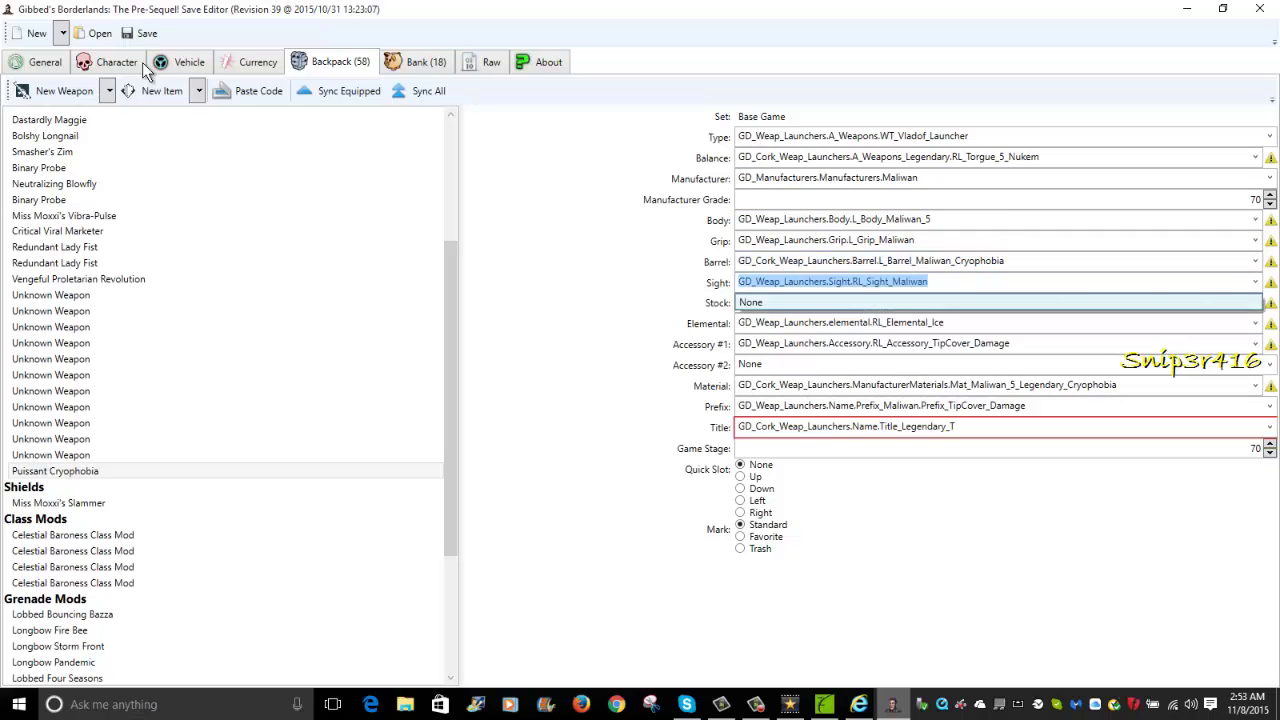
key("Escape")
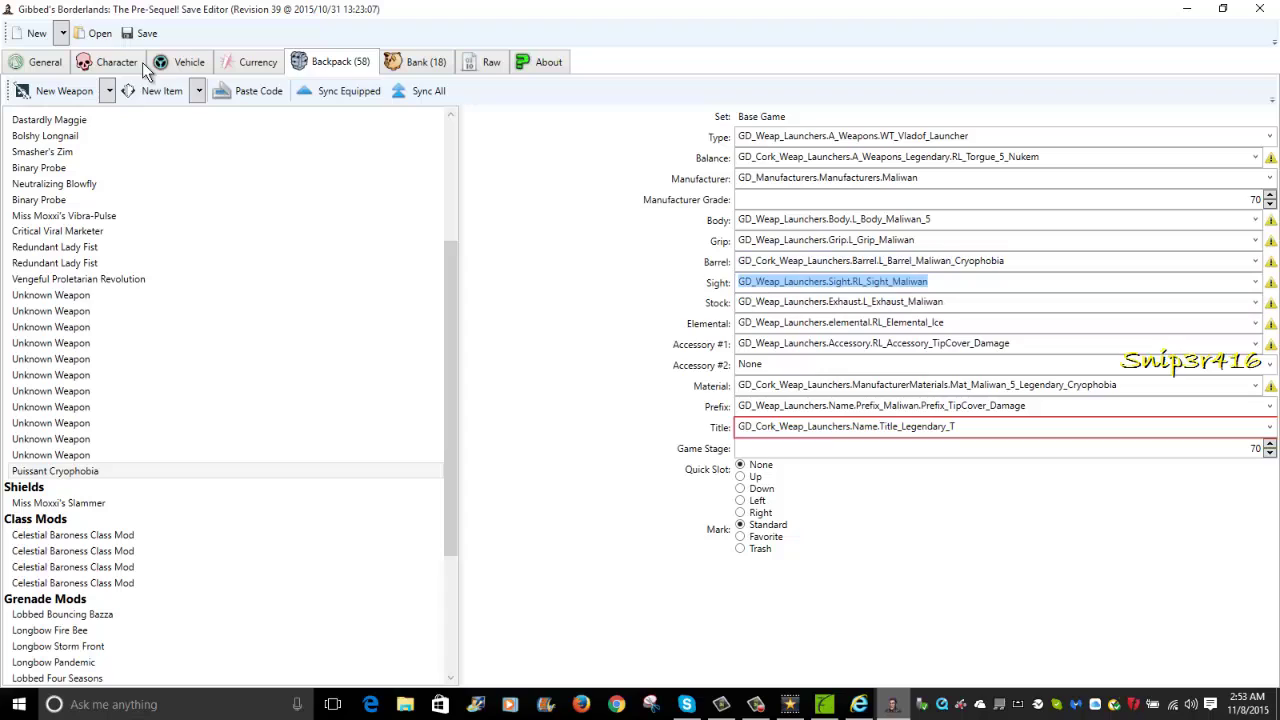
Duplicate the Puissant Cryophobia launcher four times in the backpack and return to the first one.
left_click(55, 470)
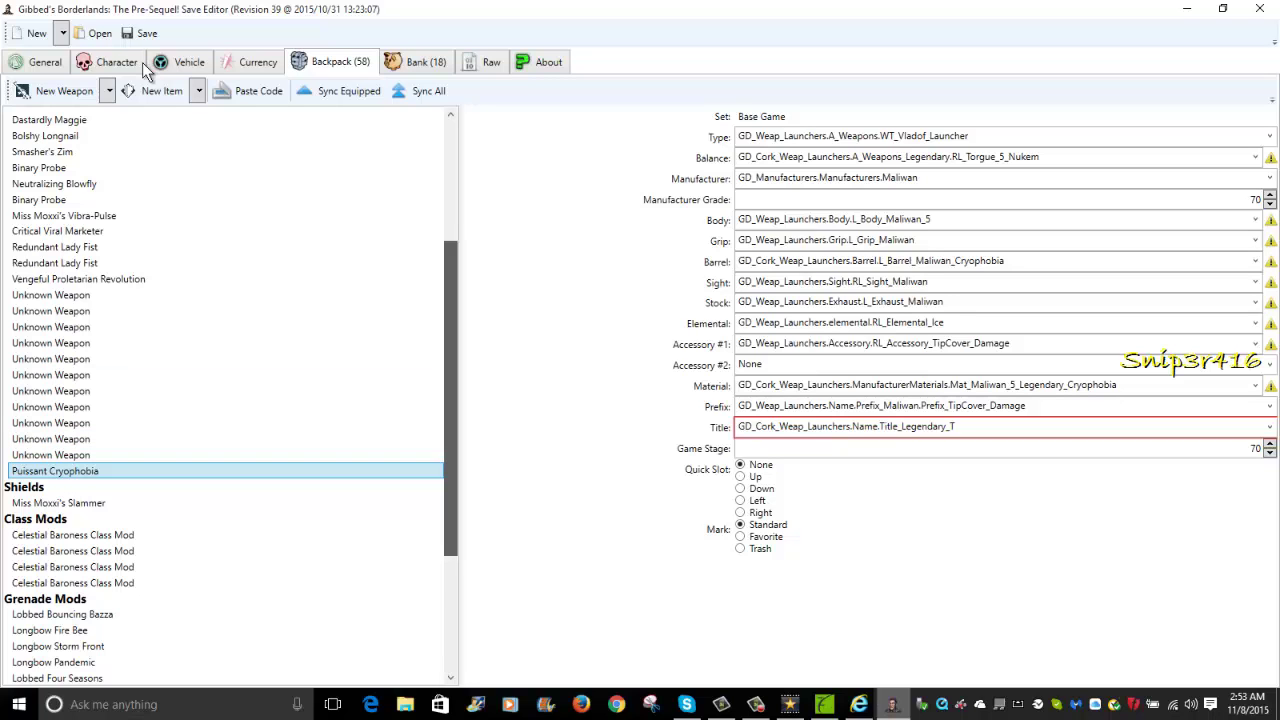
scroll(145, 70, "up", 5)
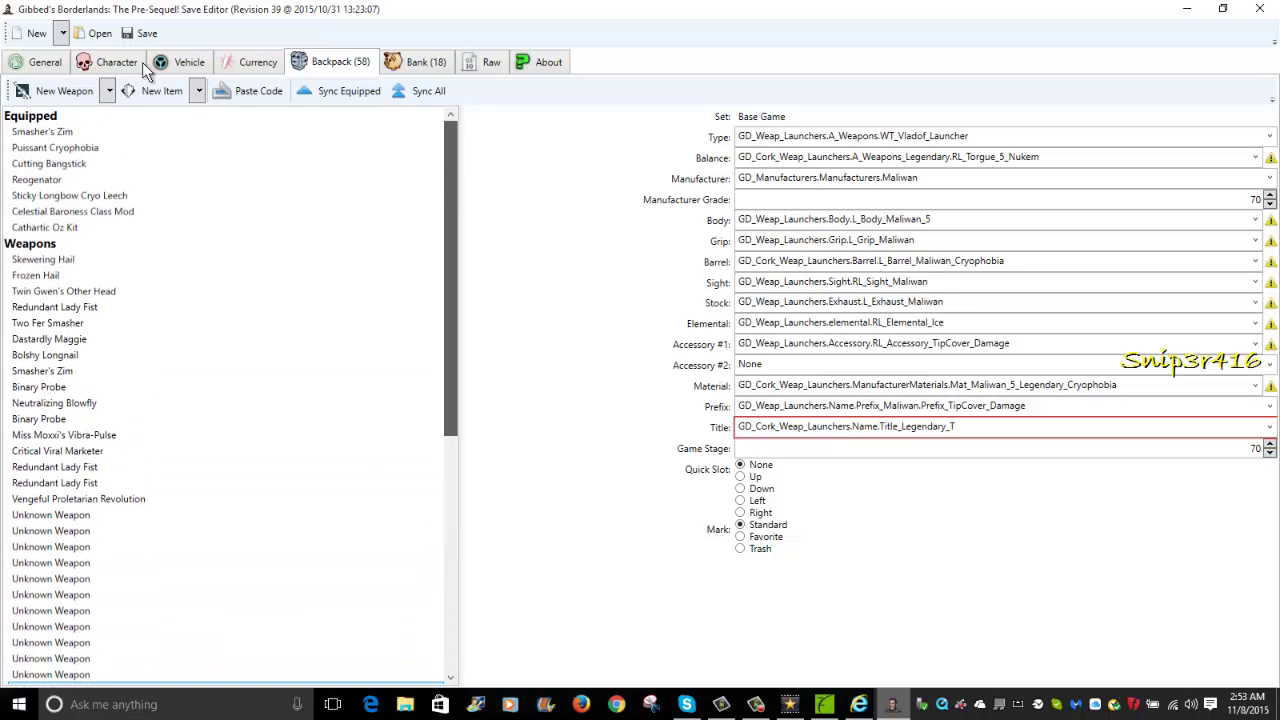
scroll(145, 70, "down", 5)
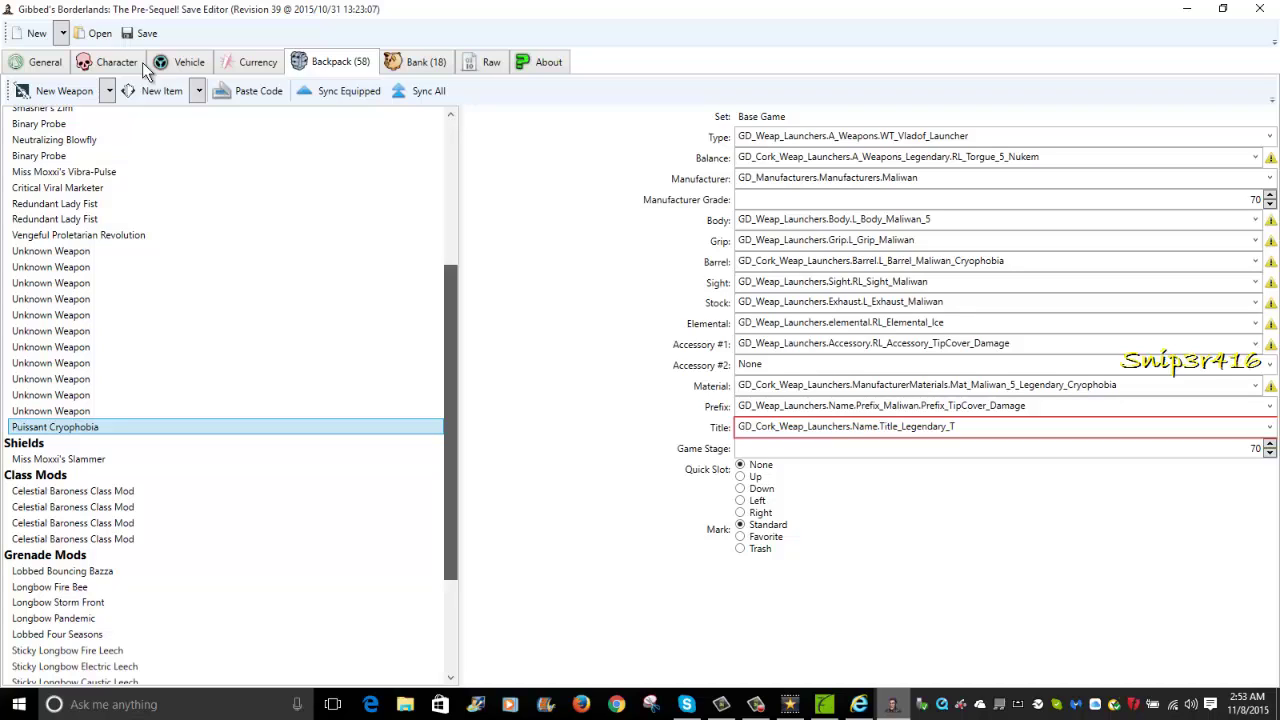
scroll(145, 70, "up", 2)
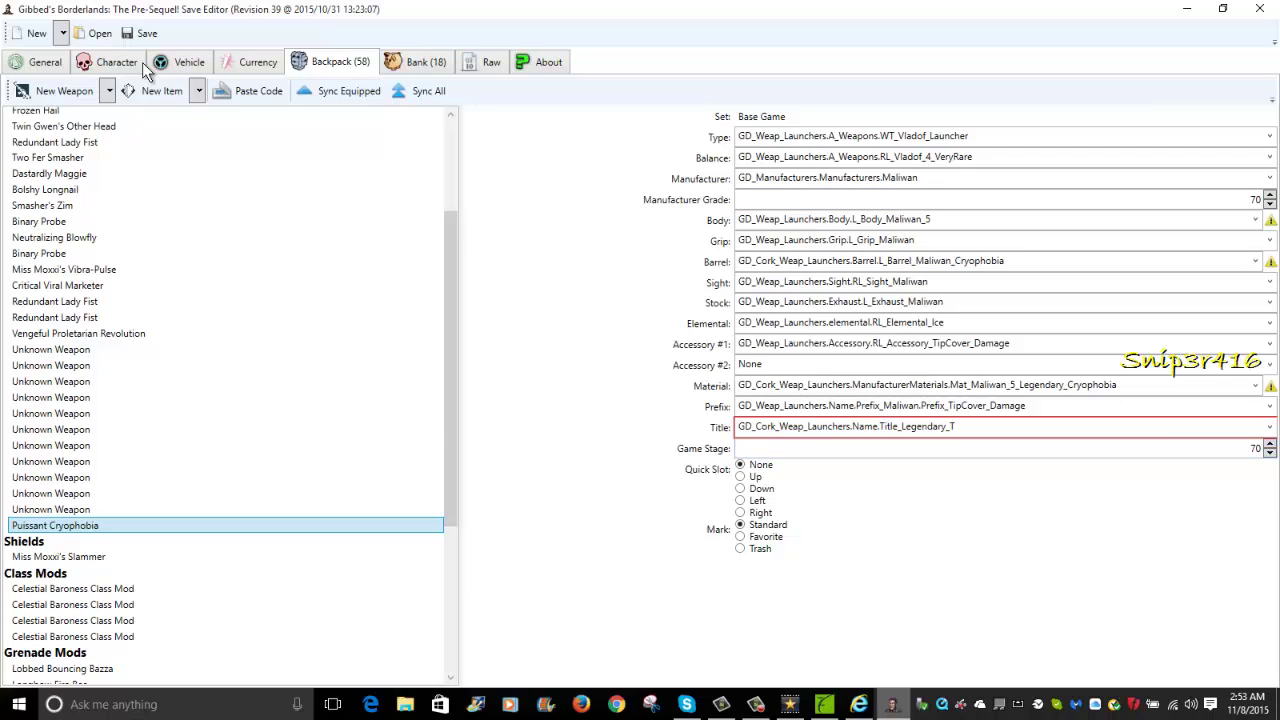
key("ctrl+v")
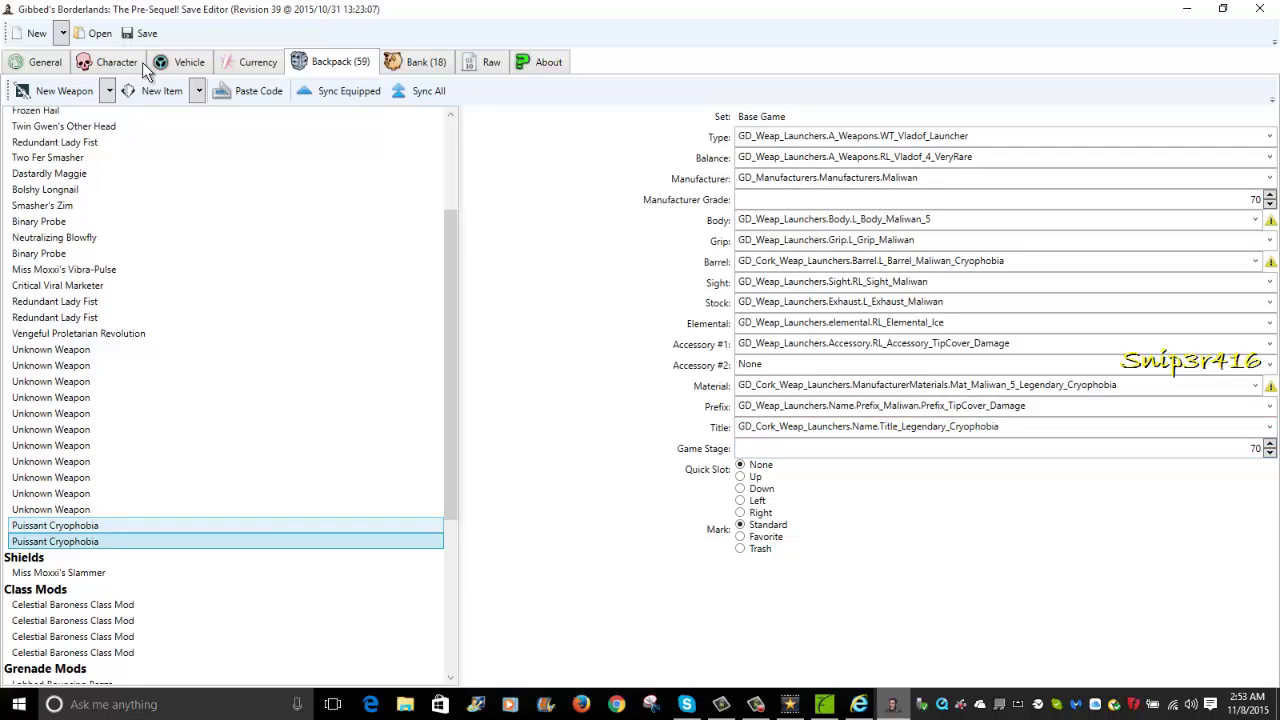
key("ctrl+v")
key("ctrl+v")
key("ctrl+v")
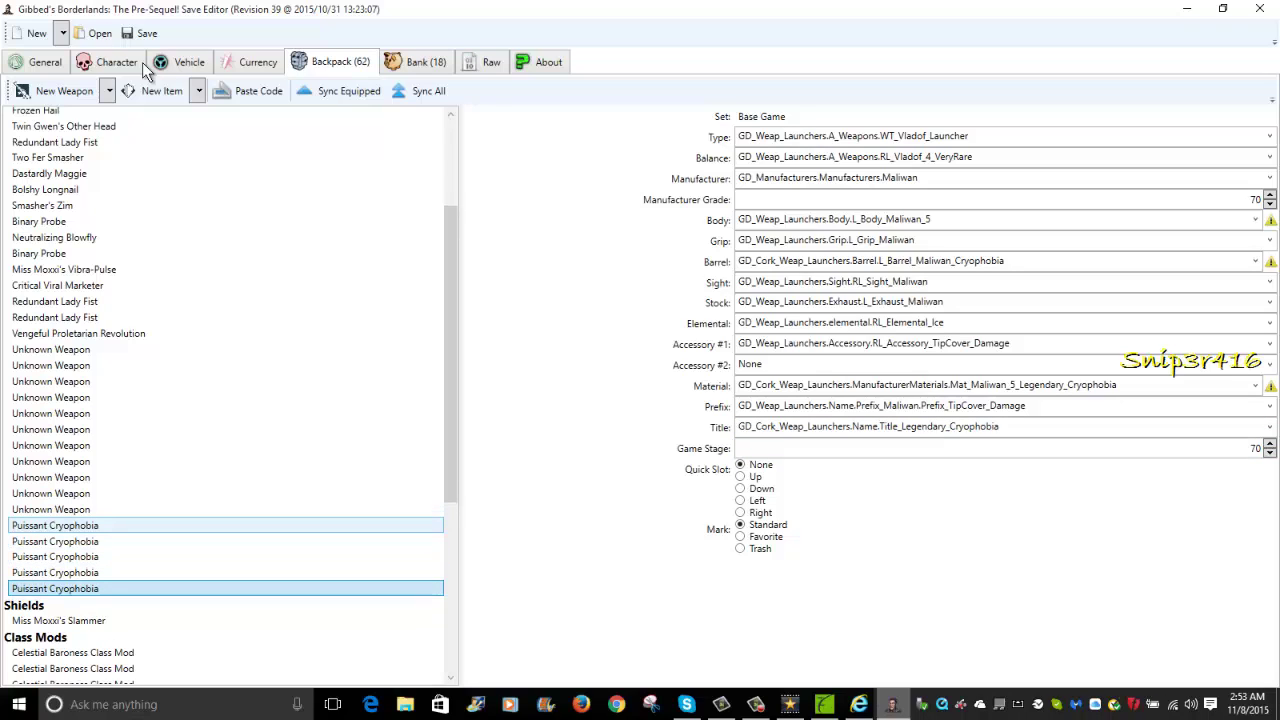
key("Up")
key("Up")
key("Up")
key("Up")
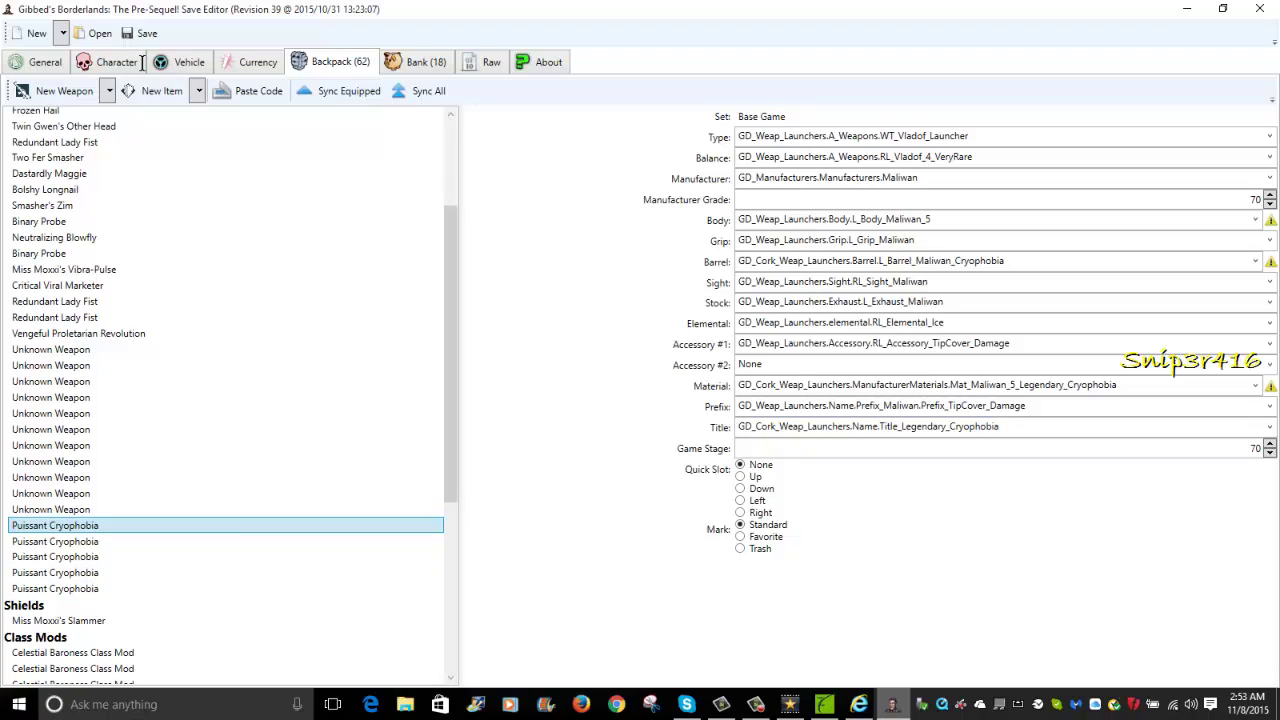
Examine the elemental options available for the first Puissant Cryophobia launcher.
key("Tab")
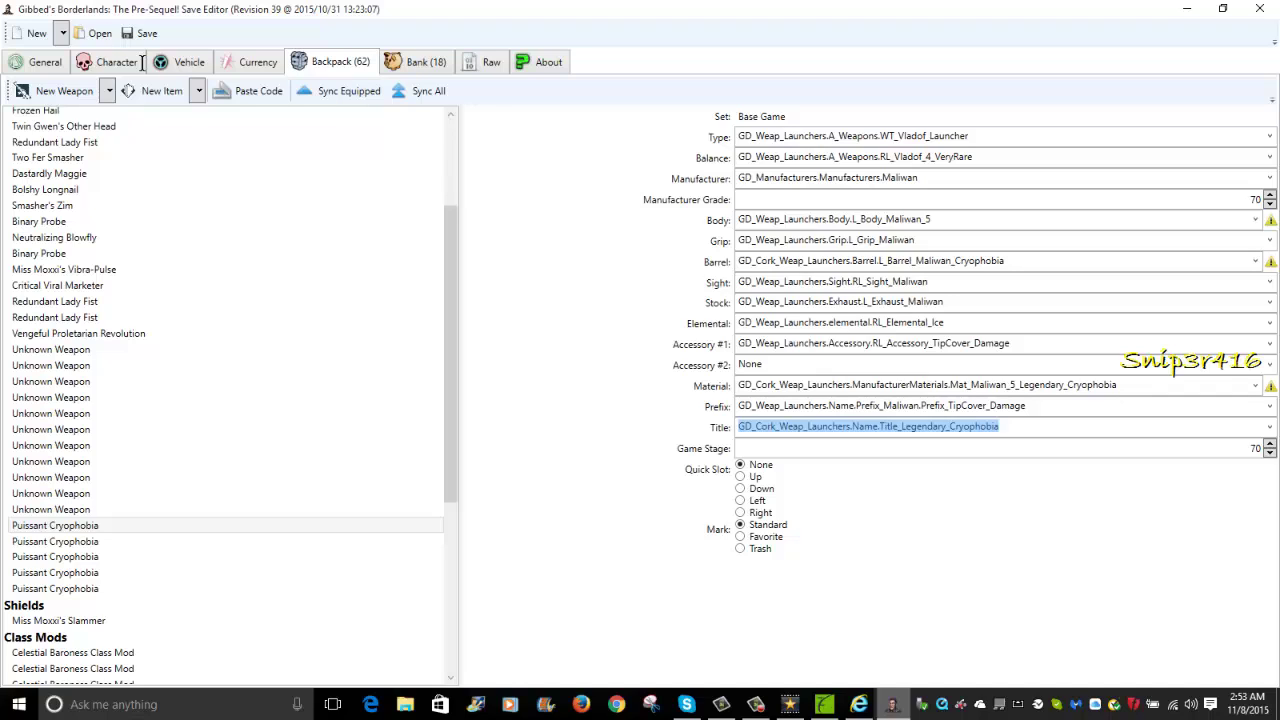
key("shift+Tab")
key("shift+Tab")
key("shift+Tab")
key("shift+Tab")
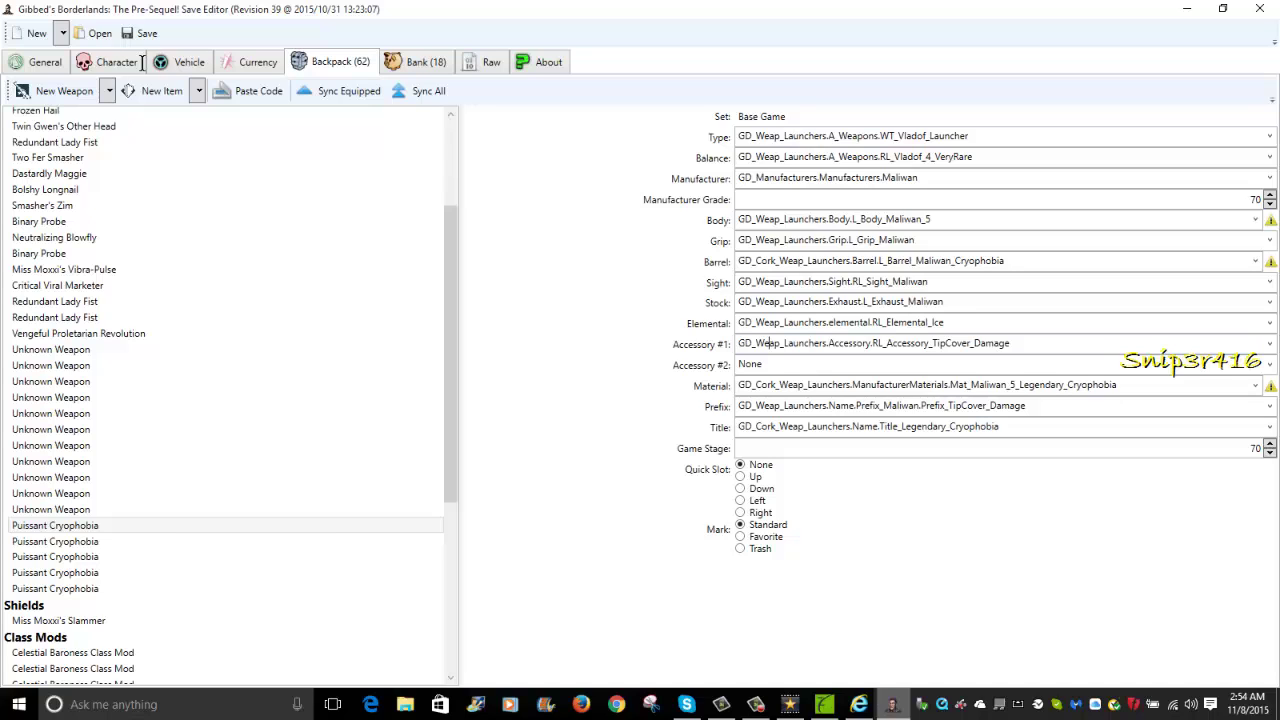
key("shift+Tab")
key("alt+Down")
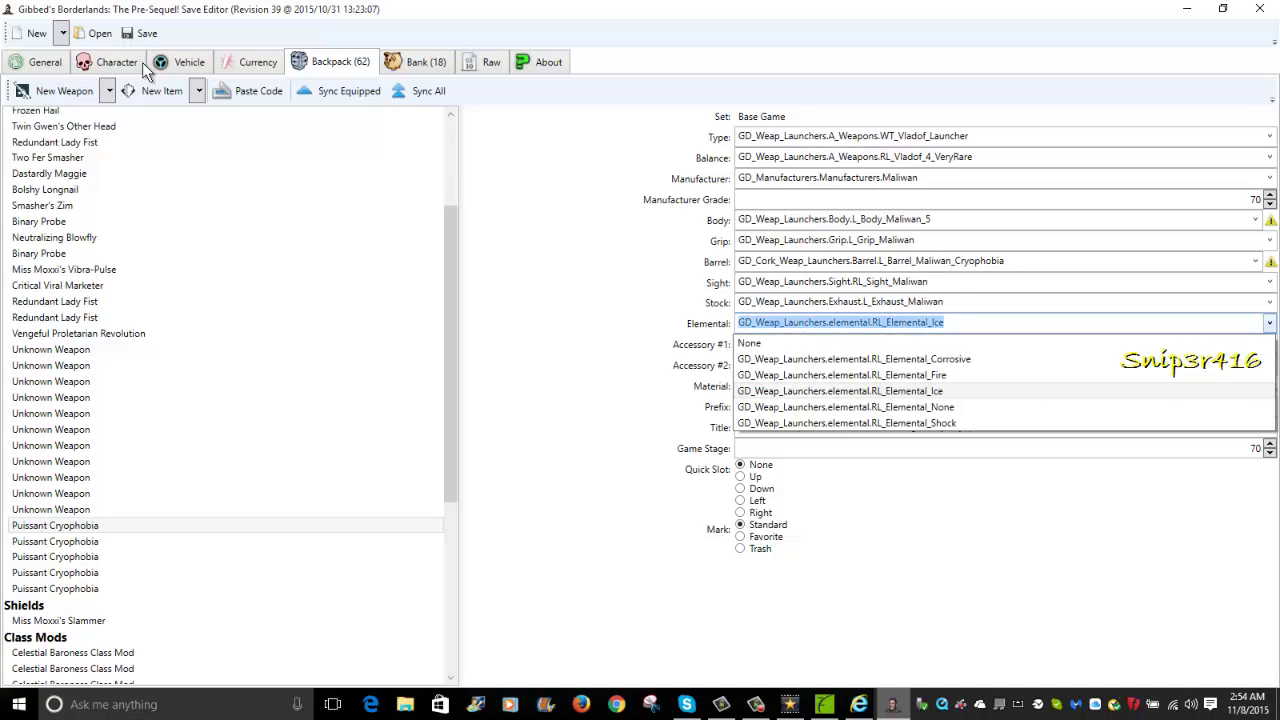
key("alt+Up")
Check the launcher's prefix options and remove Damage from the end of its prefix value, leaving Prefix_TipCover_.
key("Tab")
key("Tab")
key("Tab")
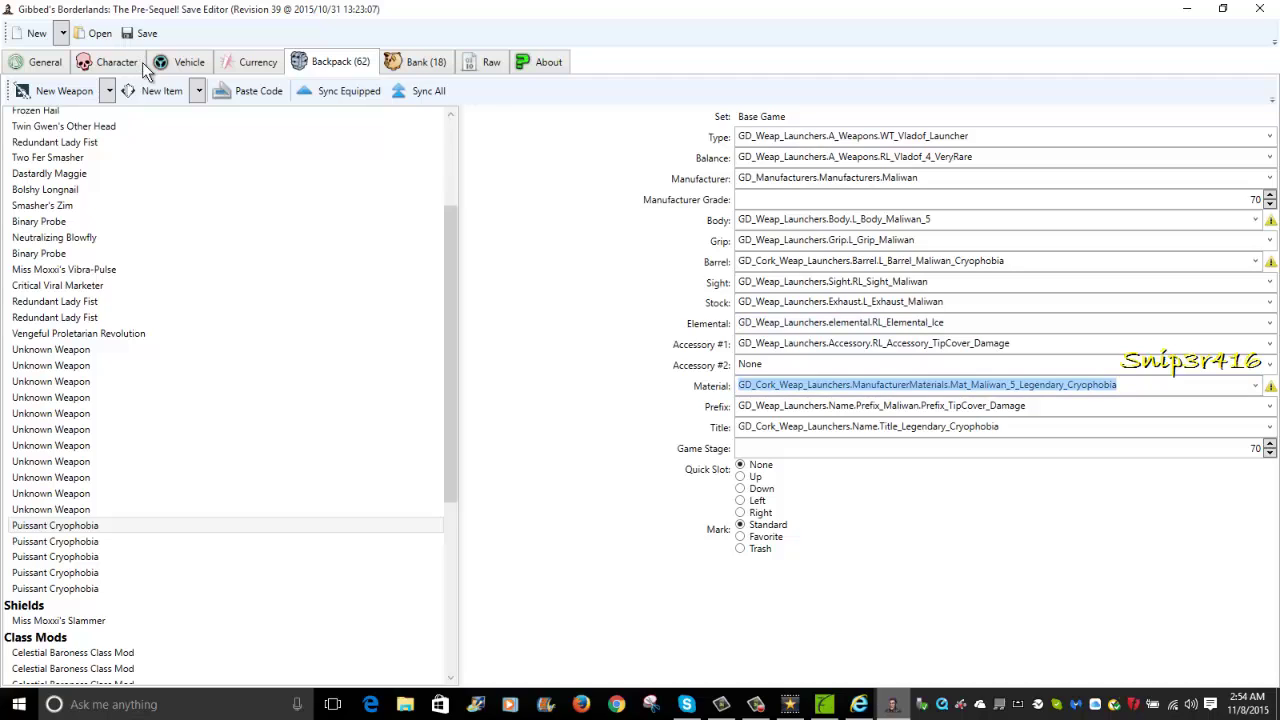
key("Tab")
key("alt+Down")
key("alt+Up")
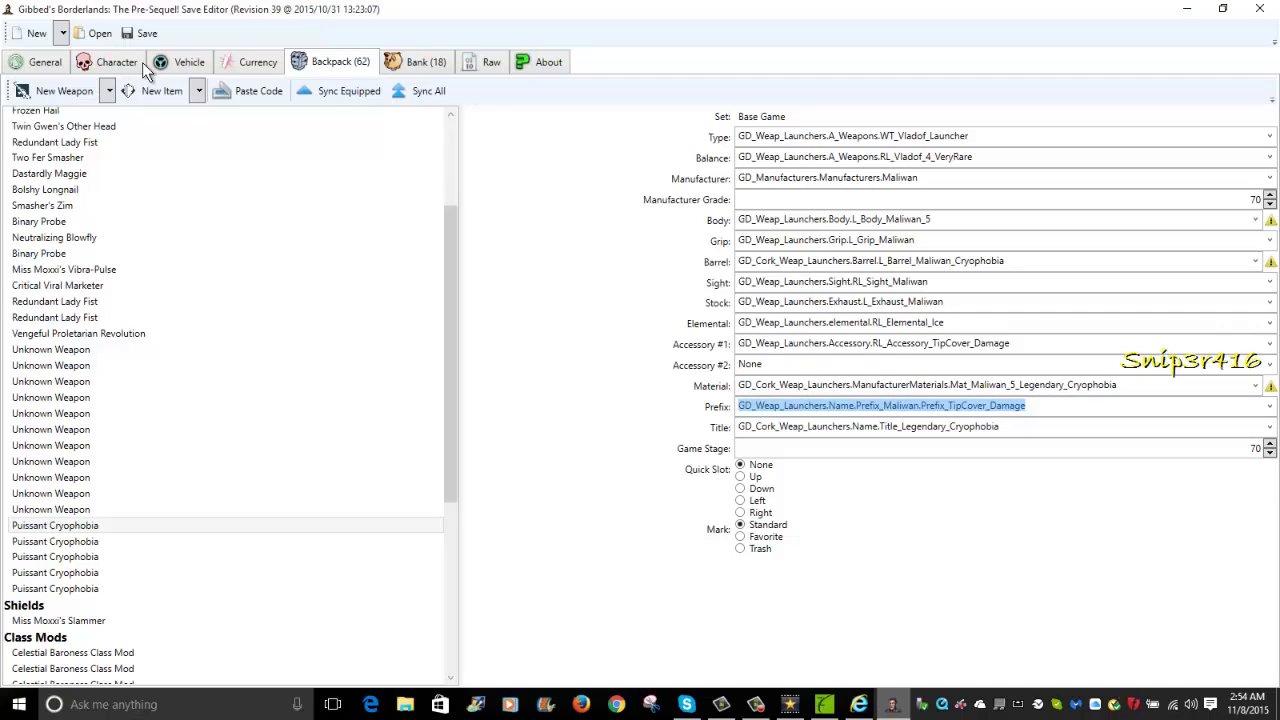
key("End")
key("ctrl+shift+Left")
key("BackSpace")
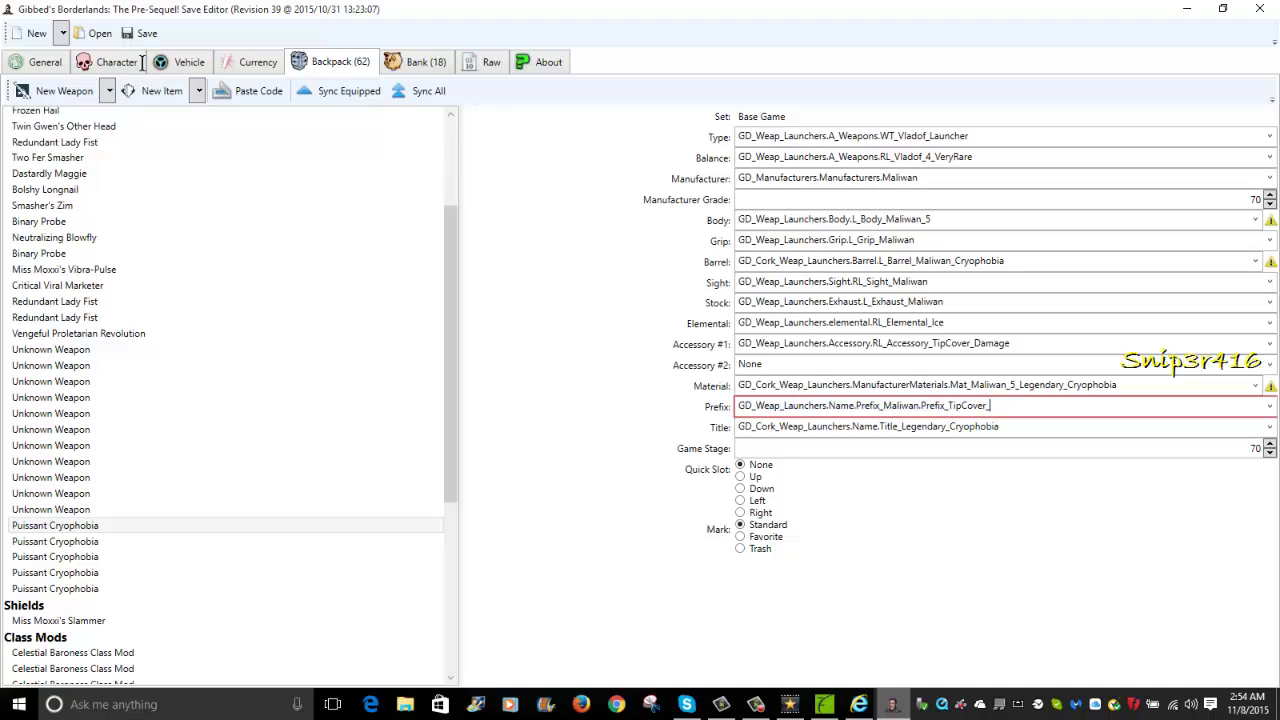
Try Shock, Fir and ice as endings for the launcher's prefix value.
type("Shock")
key("BackSpace")
key("BackSpace")
key("BackSpace")
key("BackSpace")
key("BackSpace")
key("BackSpace")
type("Fir")
key("BackSpace")
key("BackSpace")
key("BackSpace")
key("BackSpace")
type("-")
key("BackSpace")
type("_ice")
key("BackSpace")
key("BackSpace")
key("BackSpace")
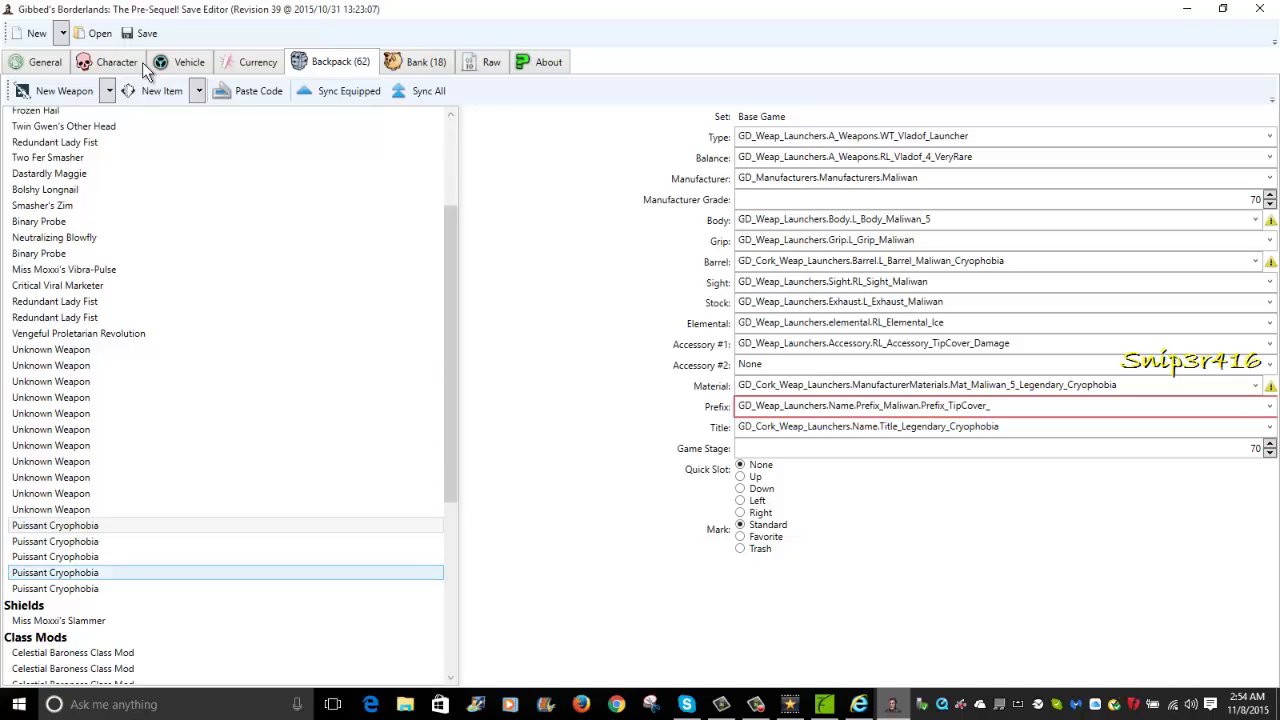
Inspect the fourth Puissant Cryophobia launcher and the Miss Moxxi's Slammer shield in the backpack.
left_click(55, 572)
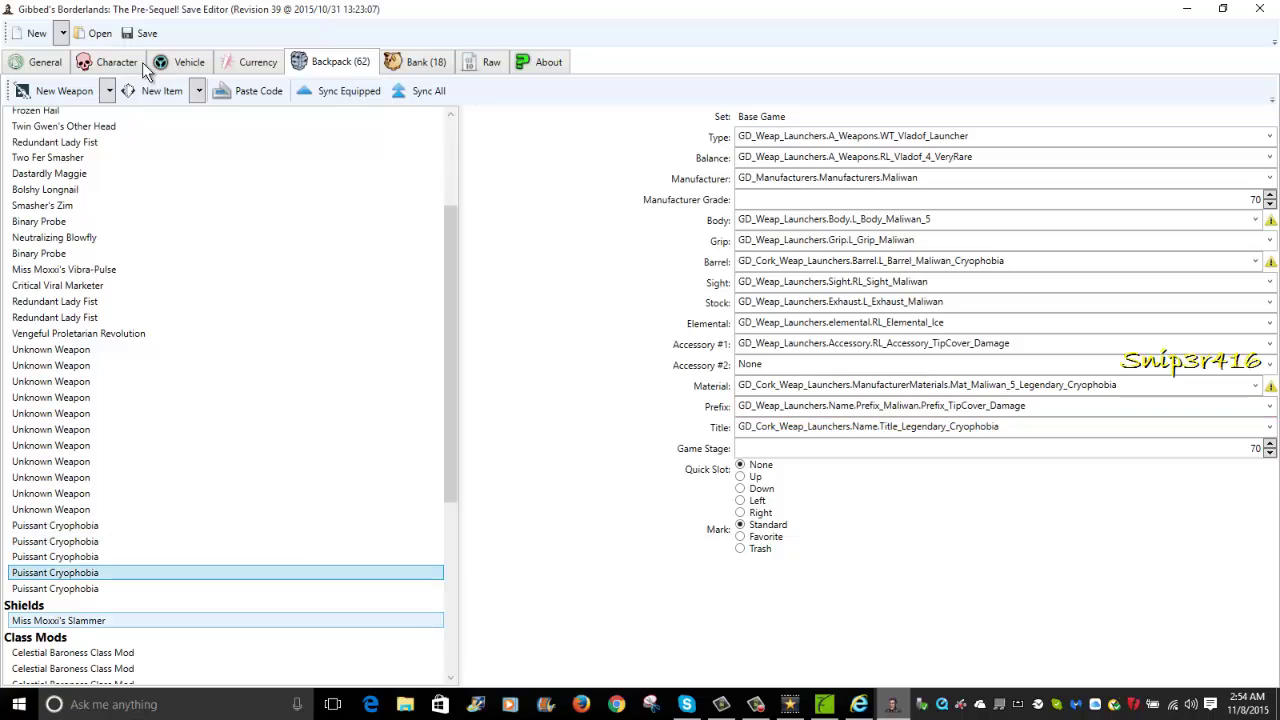
key("Down")
key("Down")
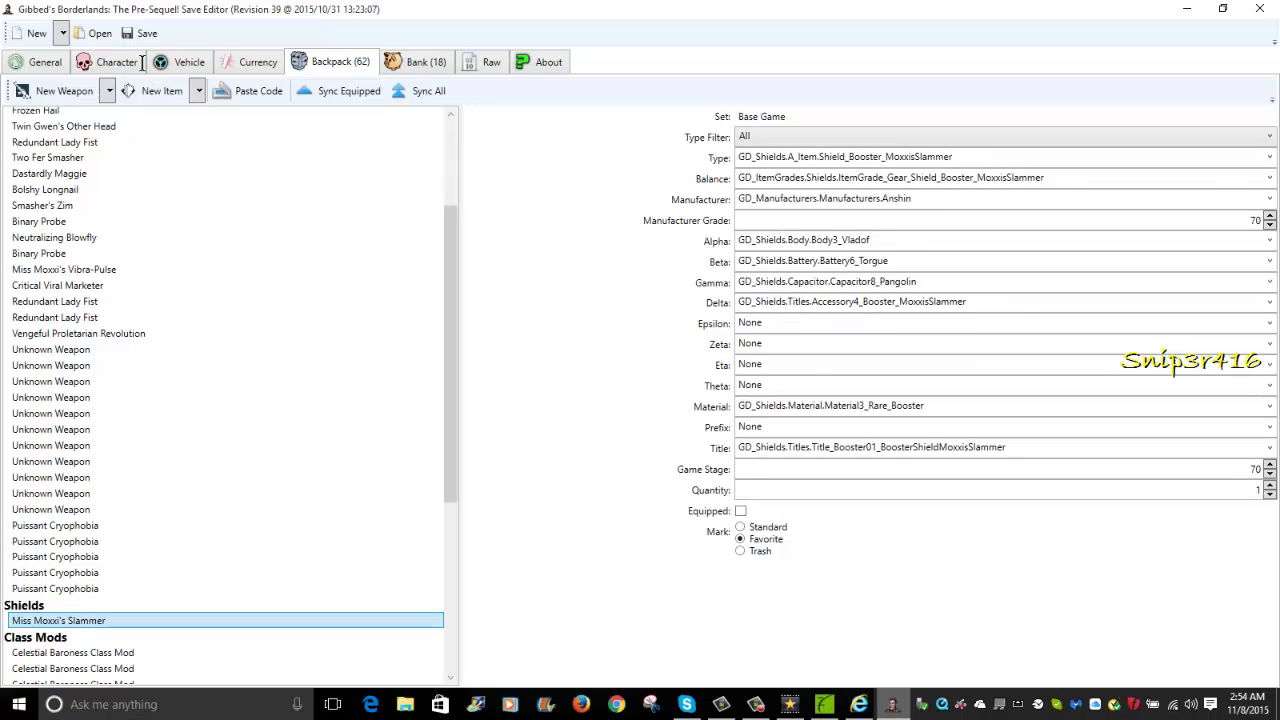
key("Tab")
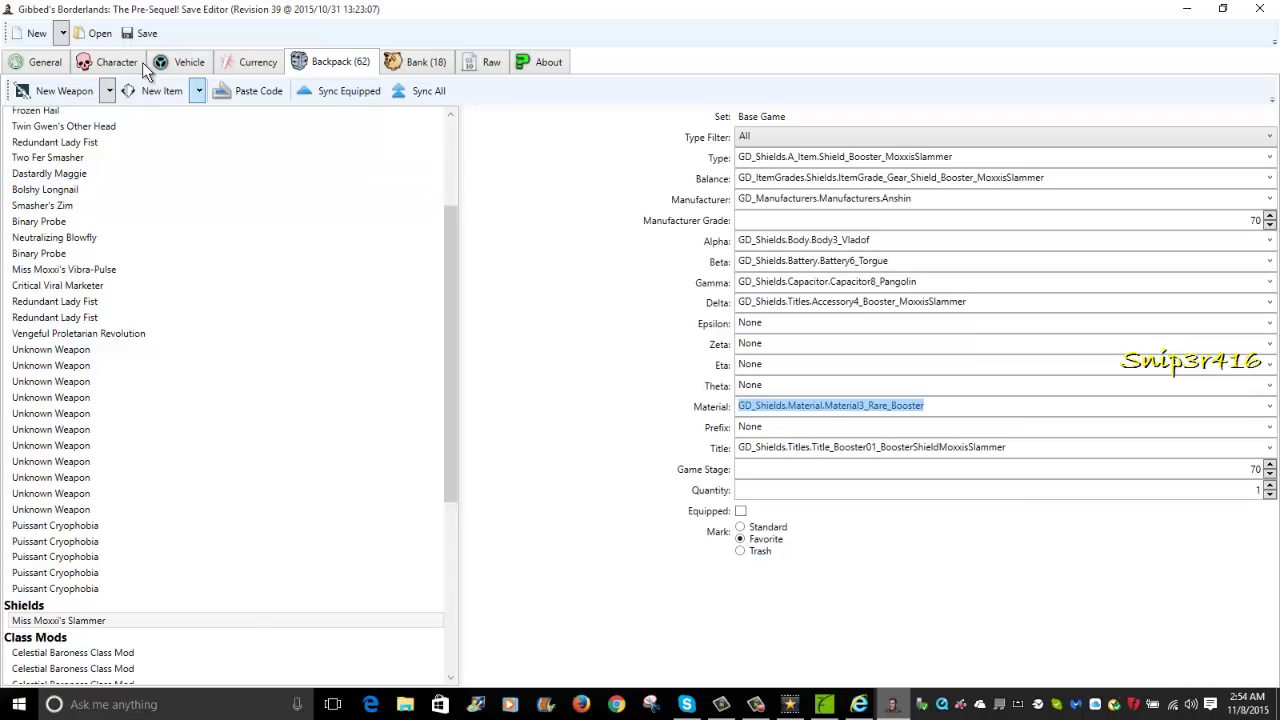
Add a new item to the backpack and set its type filter to Personal.
key("Down")
key("Escape")
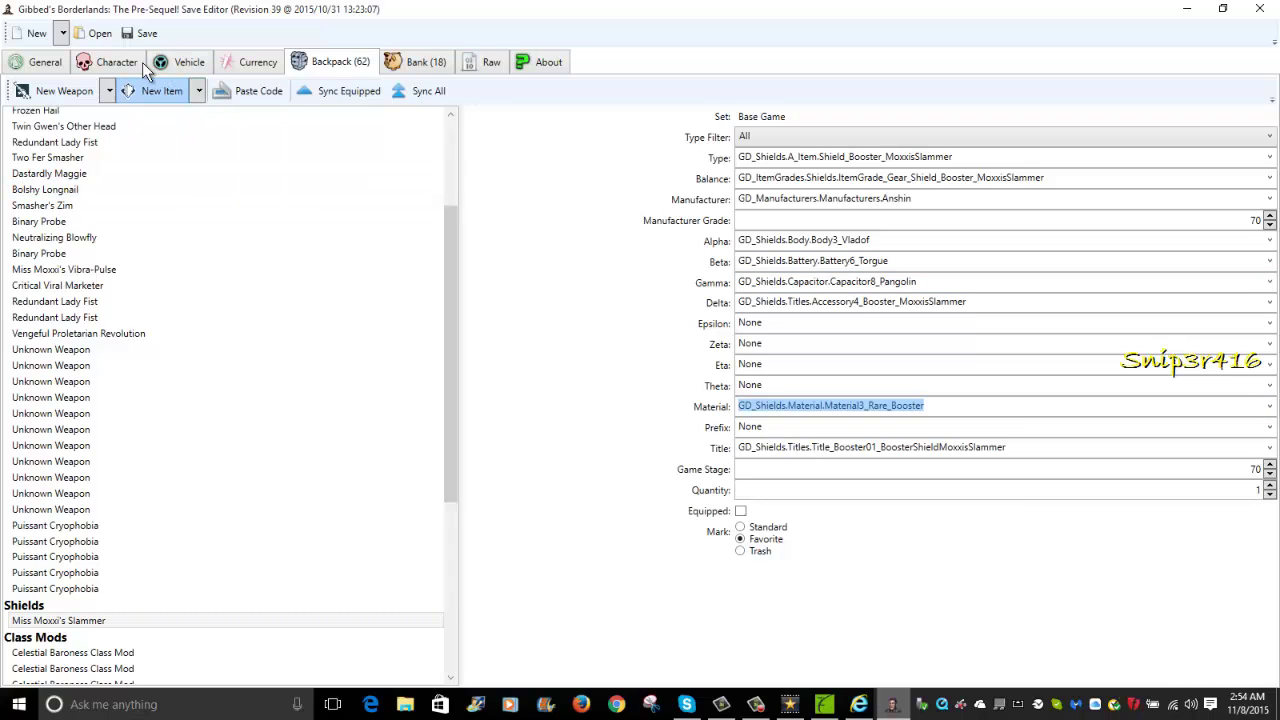
key("Return")
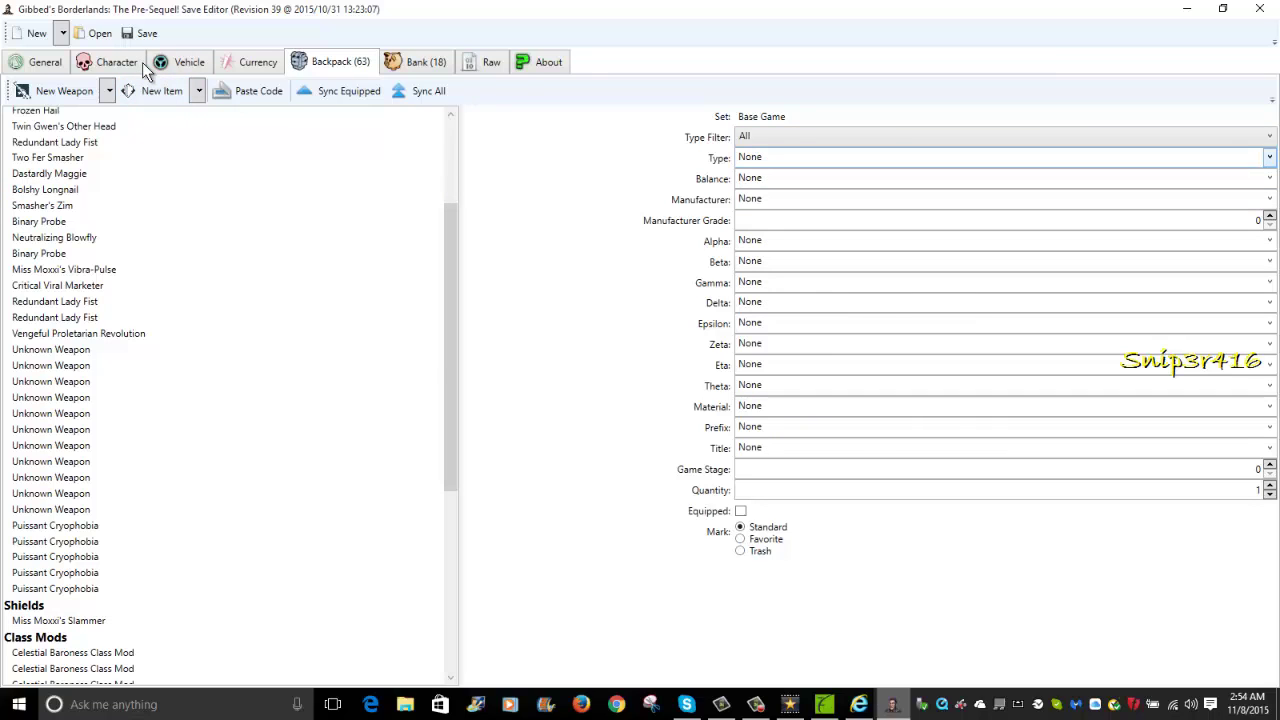
key("shift+Tab")
key("alt+Down")
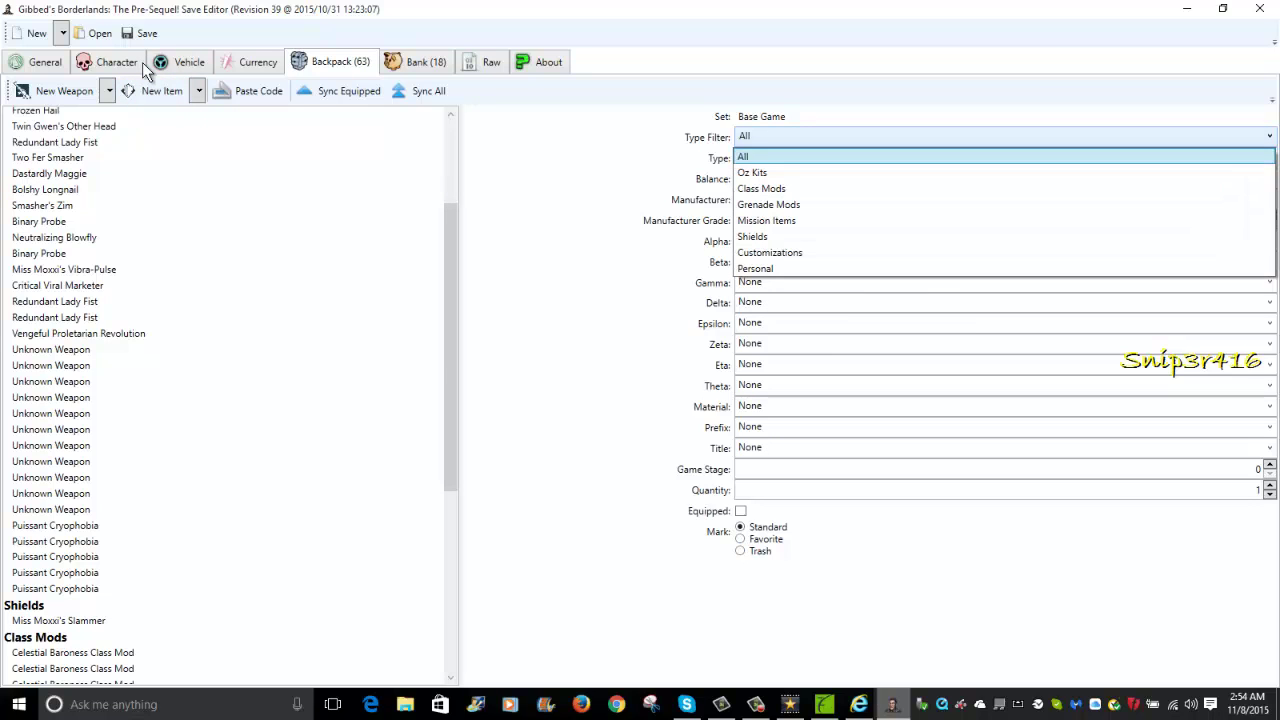
key("s")
key("p")
key("Return")
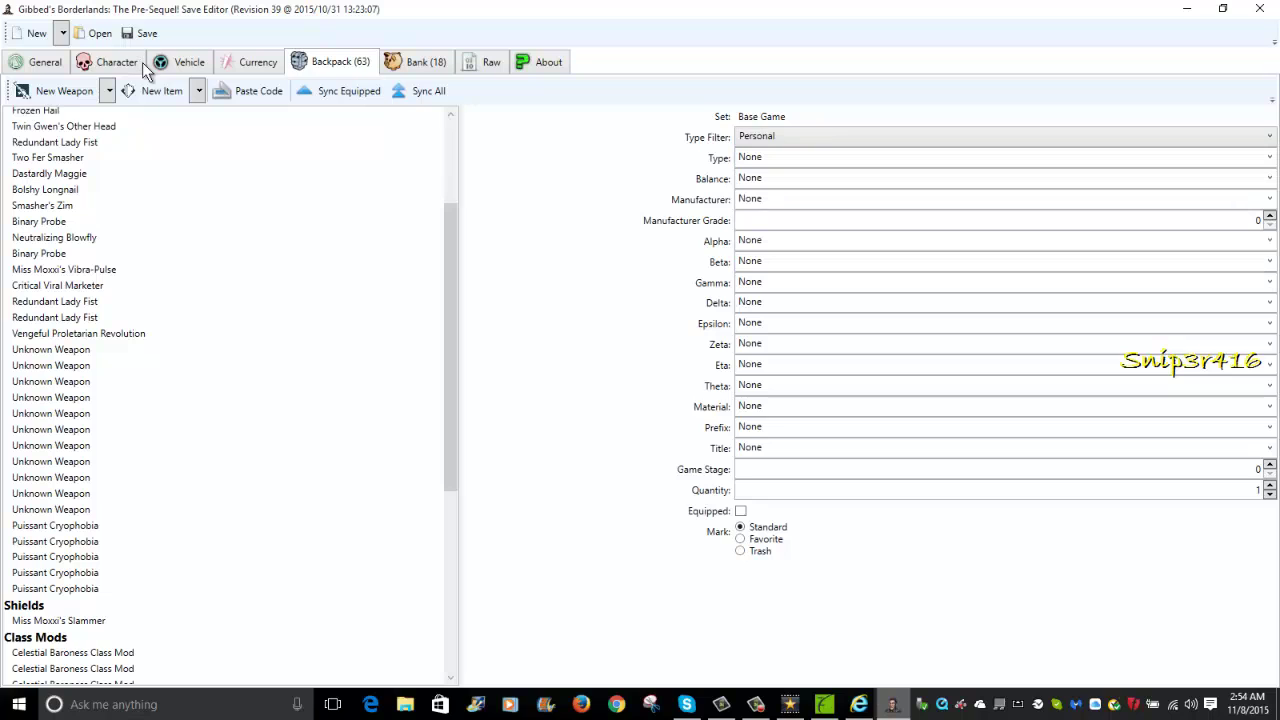
Set the new item's type to GD_StorageDeckUpgrade.A_Item.INV_SDU_WeaponEquipSlot.
key("Tab")
key("alt+Down")
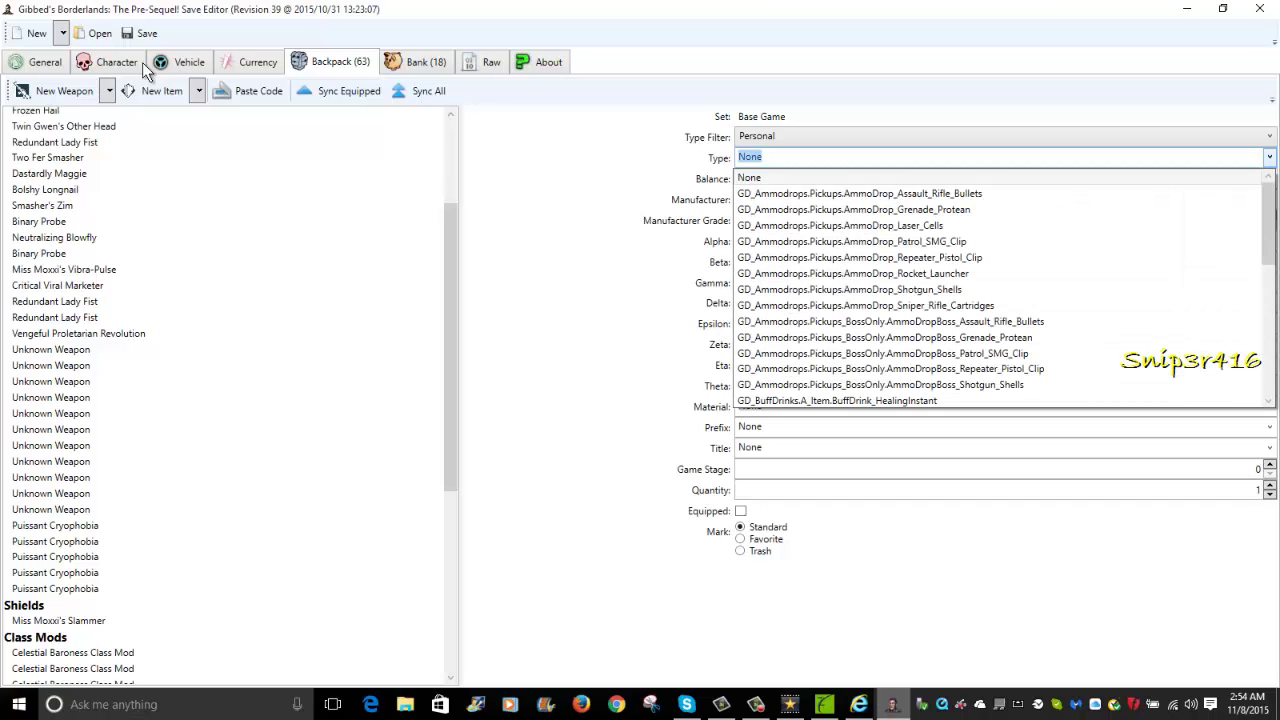
scroll(142, 62, "down", 5)
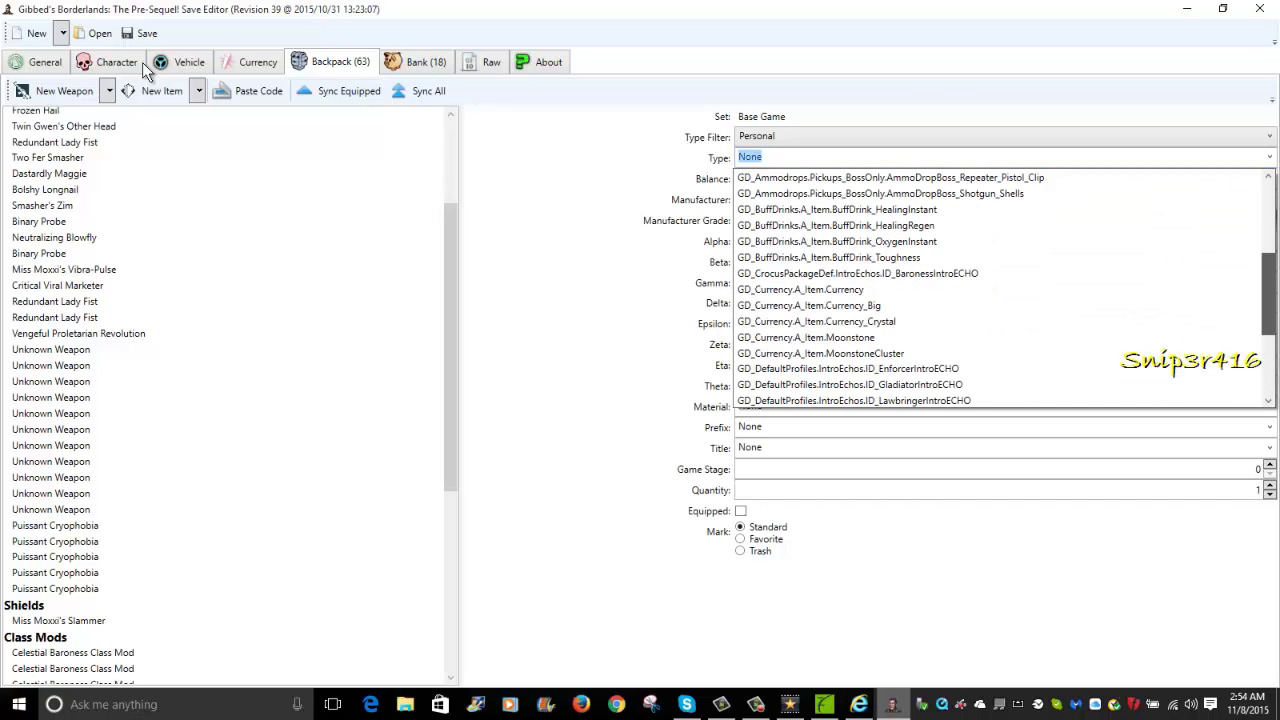
scroll(142, 62, "down", 3)
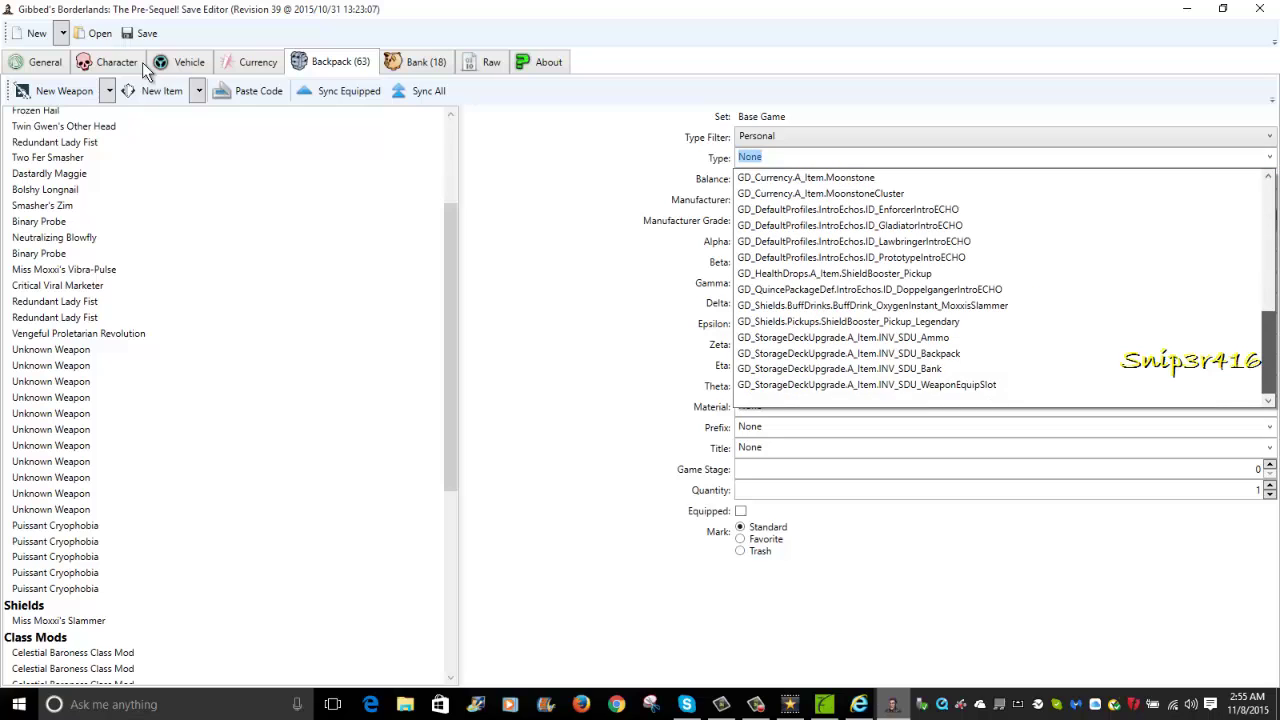
key("End")
key("Return")
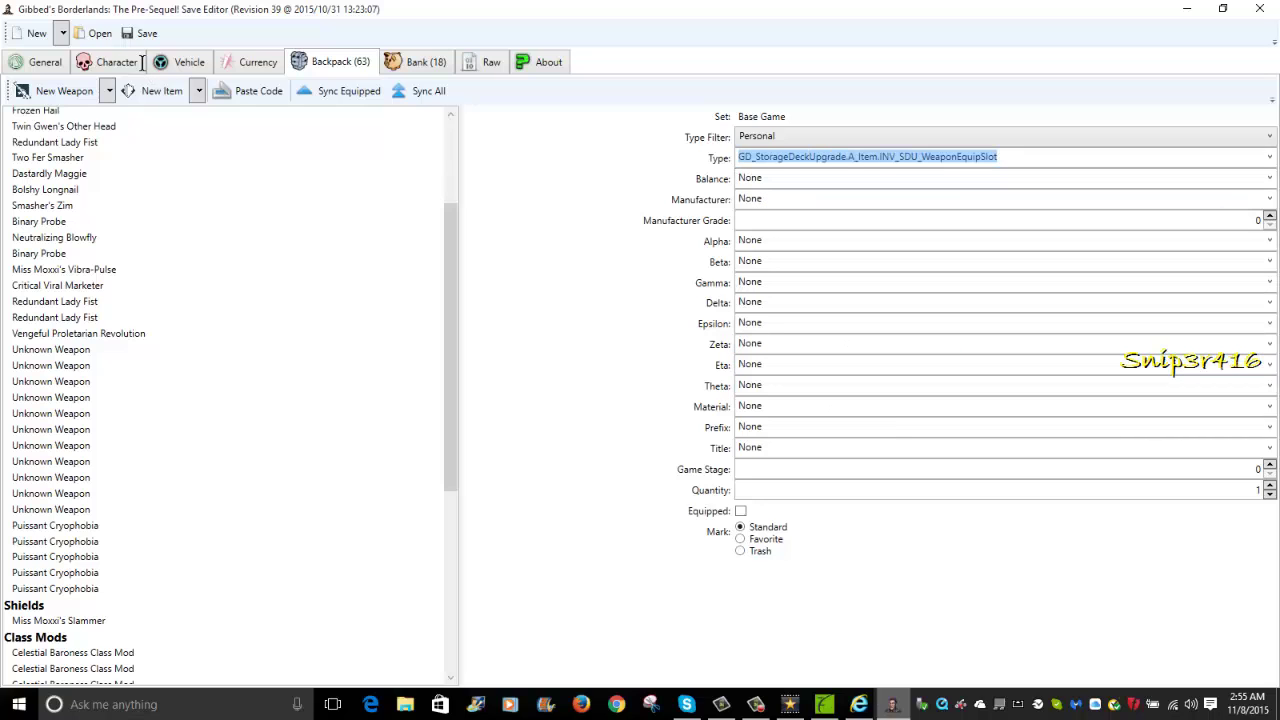
Set the item's balance to GD_ItemGrades.StorageDeckUpgrades.ItemGrade_SDU_WeaponEquipSlot and its manufacturer to GD_Manufacturers.Manufacturers.Stock.
key("Tab")
key("alt+Down")
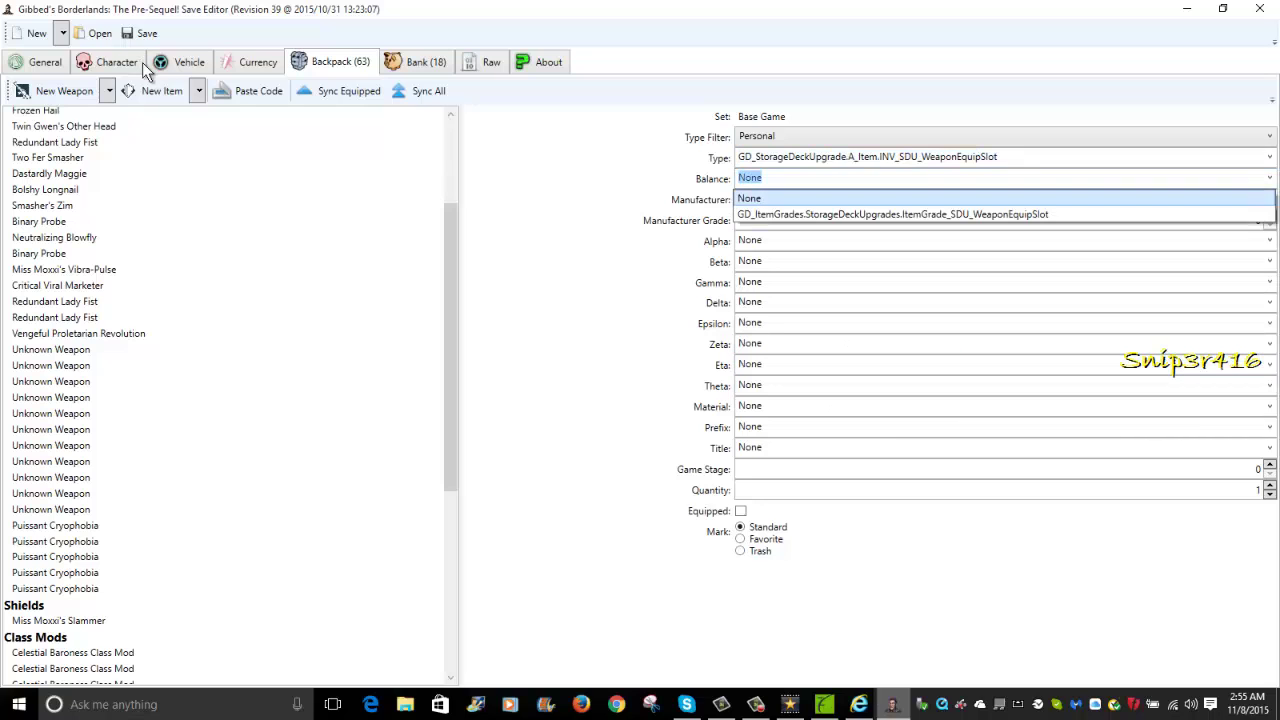
key("Down")
key("Return")
key("Tab")
key("alt+Down")
key("Down")
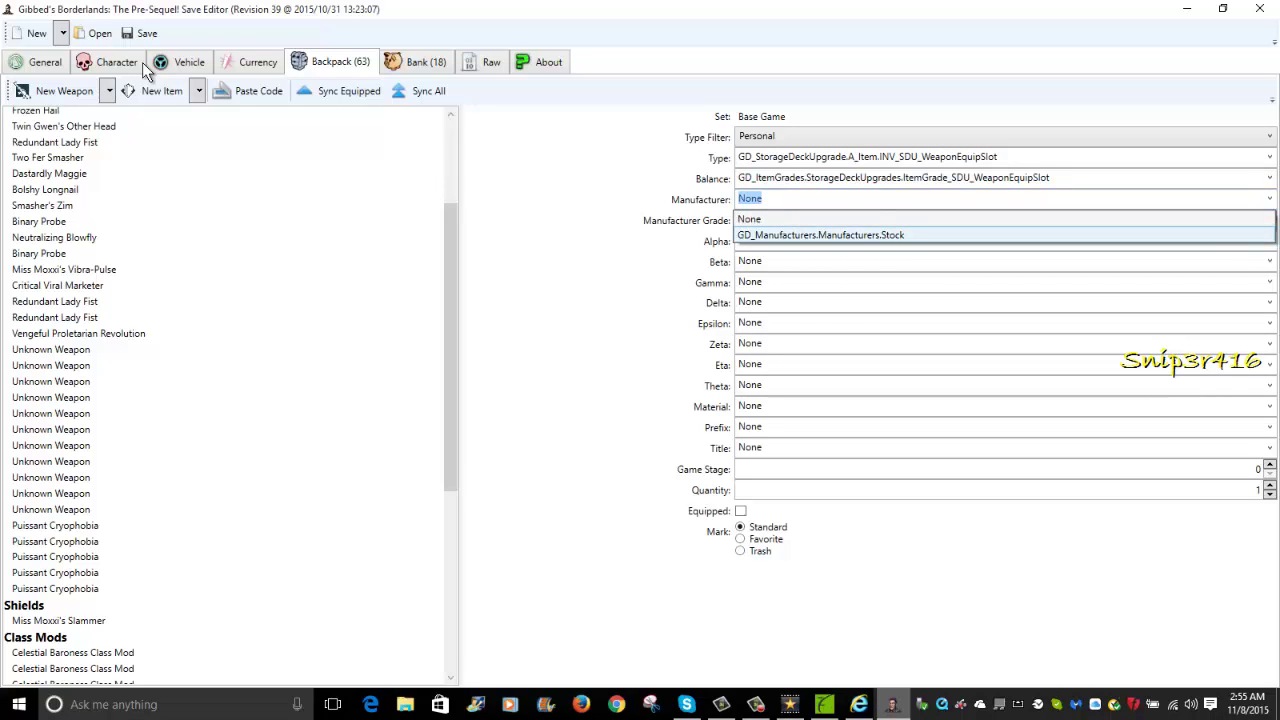
key("Return")
Check the new item's alpha, beta, gamma and delta part options, keeping None for each.
key("Tab")
key("Tab")
key("alt+Down")
key("Return")
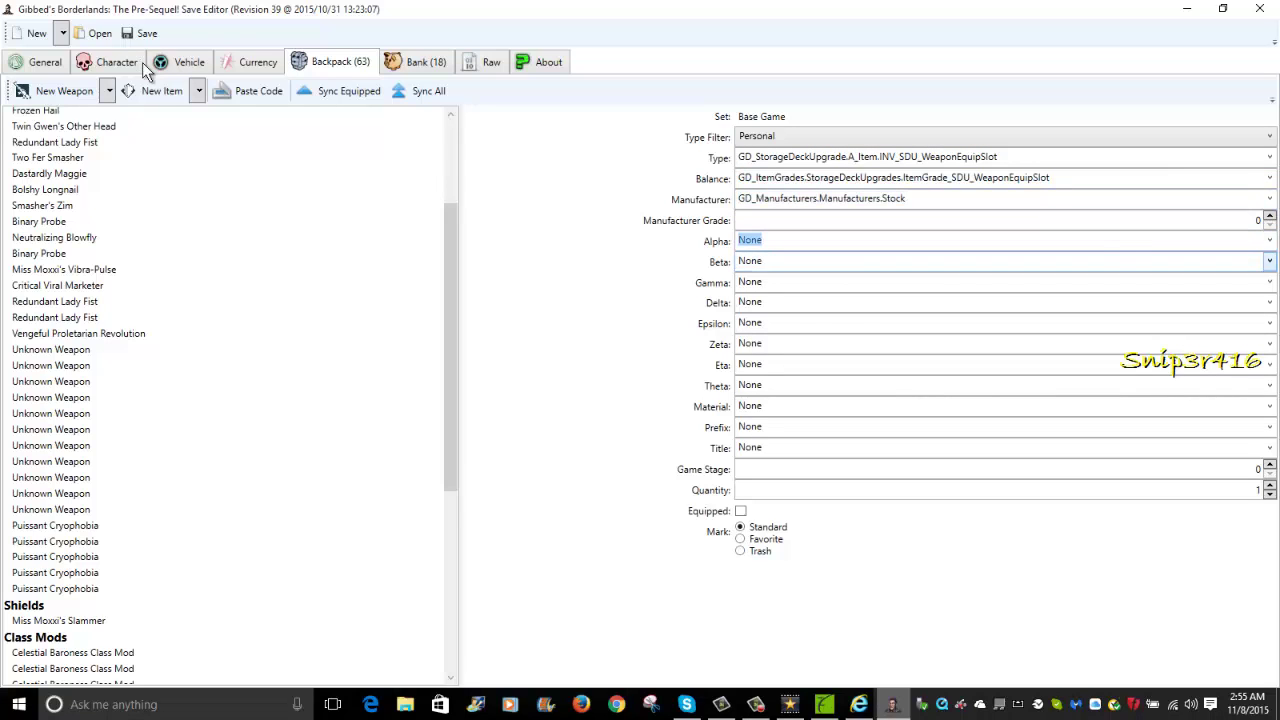
key("Tab")
key("alt+Down")
key("Return")
key("Tab")
key("alt+Down")
key("Return")
key("Tab")
key("alt+Down")
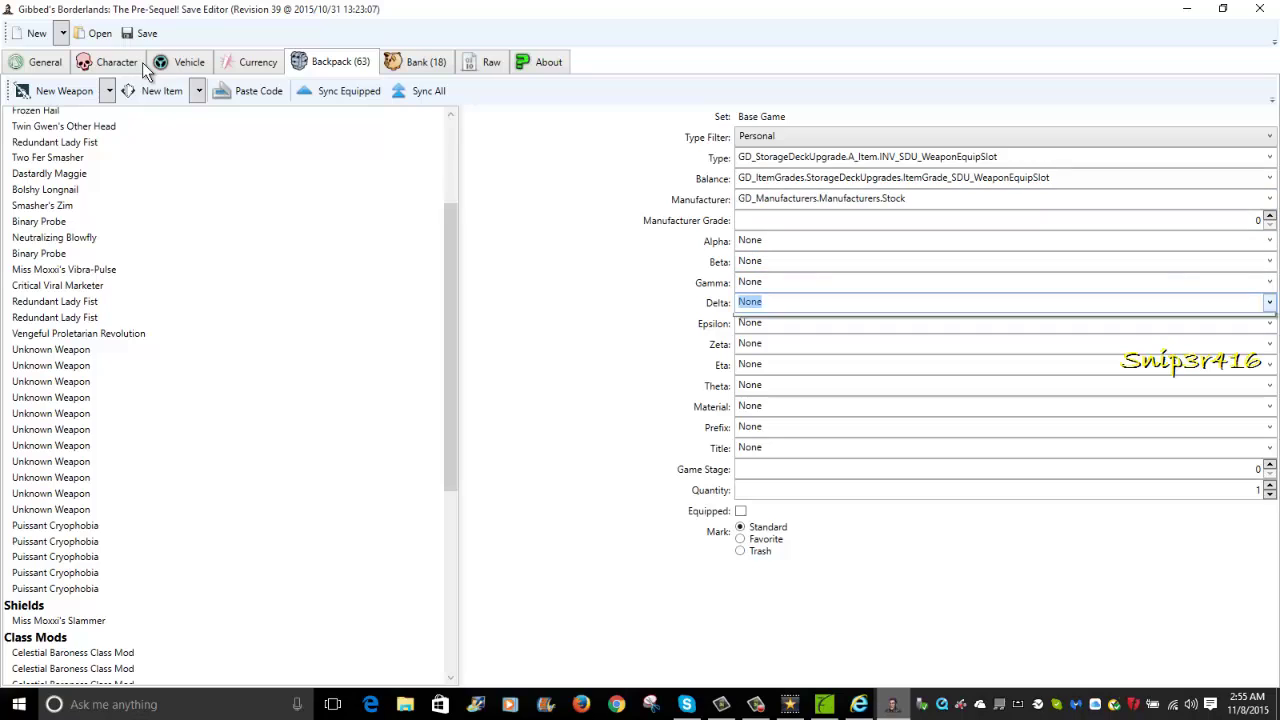
key("Return")
Check the new item's epsilon, zeta, eta and theta part options, keeping None for each.
key("Tab")
key("alt+Down")
key("Return")
key("Tab")
key("alt+Down")
key("Return")
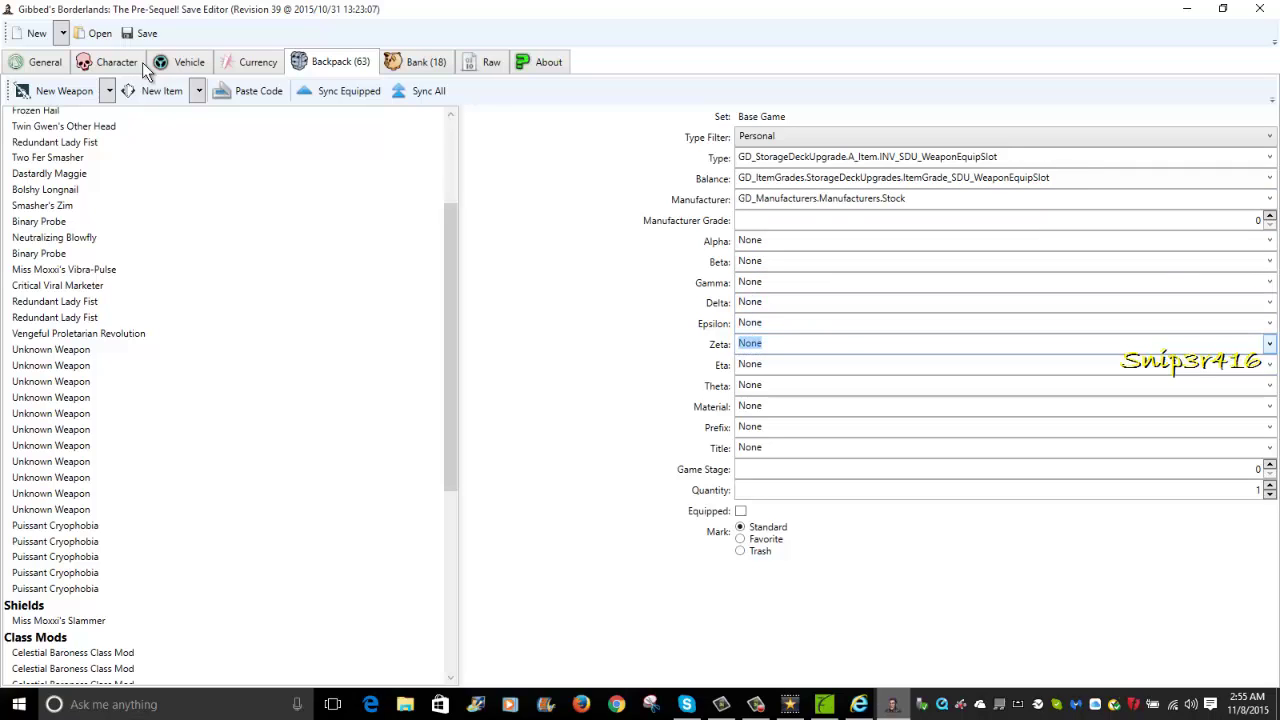
key("Tab")
key("alt+Down")
key("Return")
key("Tab")
key("alt+Down")
key("Return")
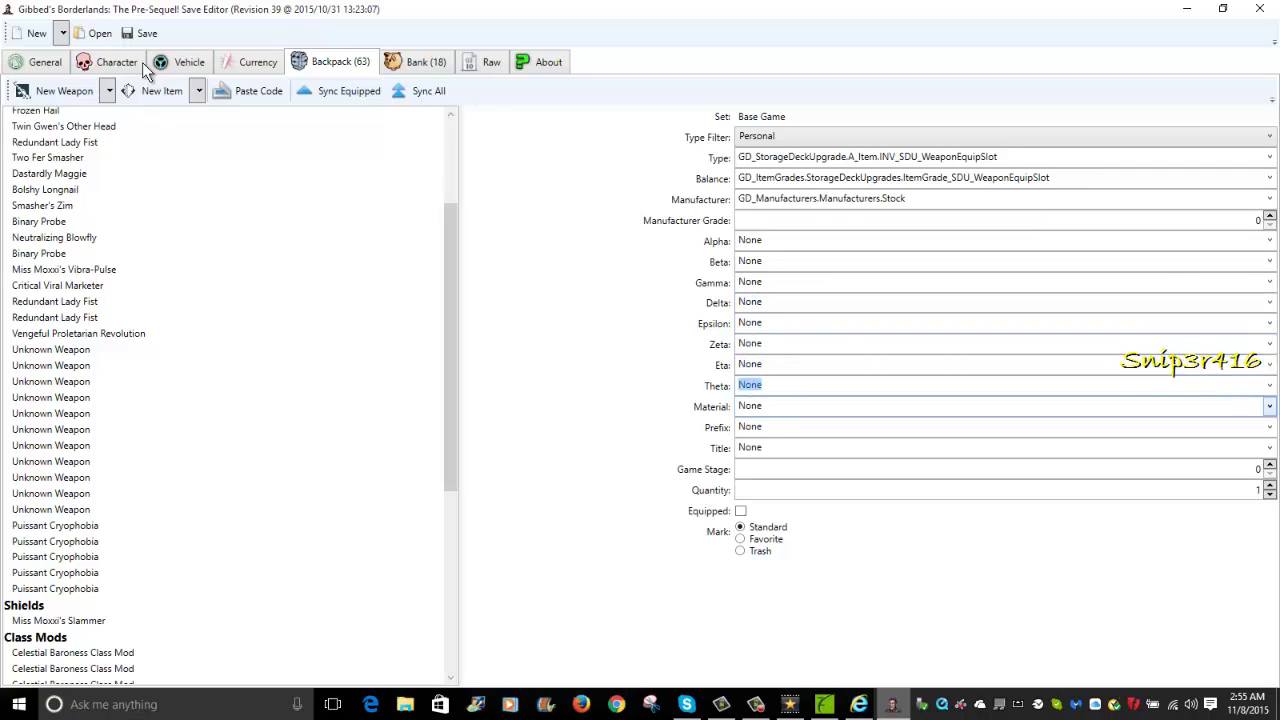
Check the new item's material, prefix and title options, keeping None for each.
key("Tab")
key("alt+Down")
key("Return")
key("Tab")
key("alt+Down")
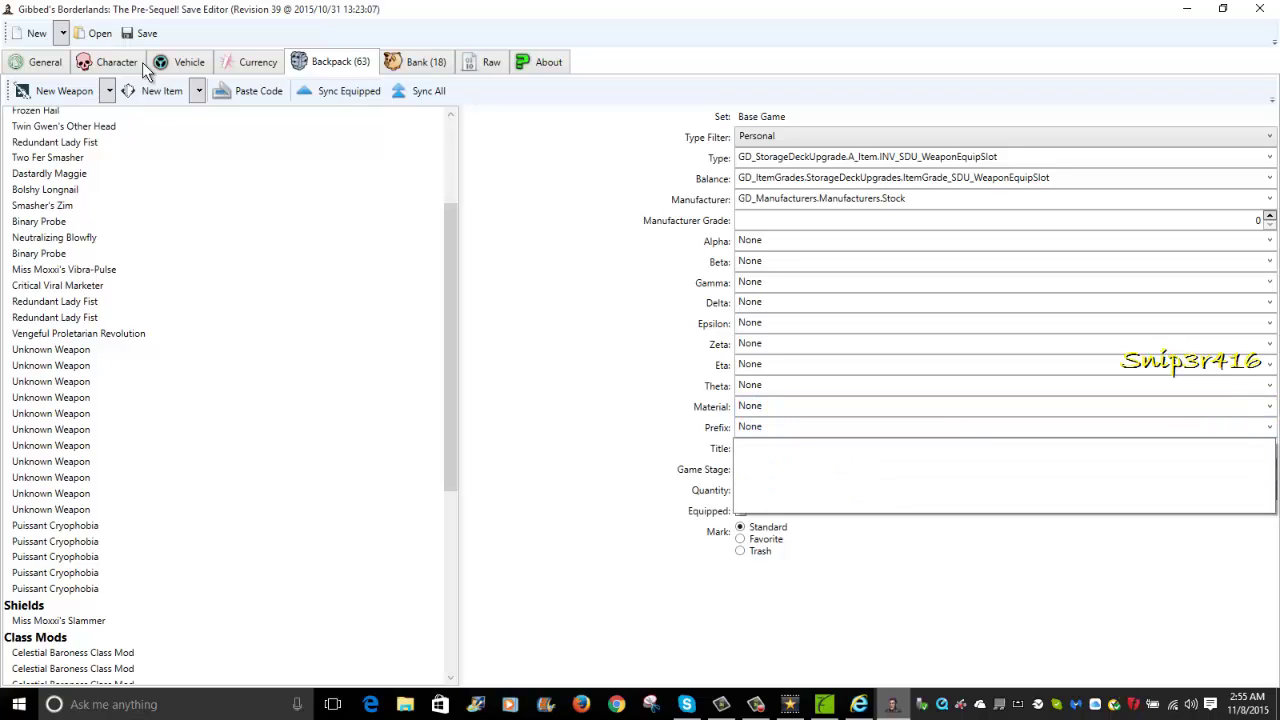
key("Return")
key("Tab")
key("alt+Down")
key("Return")
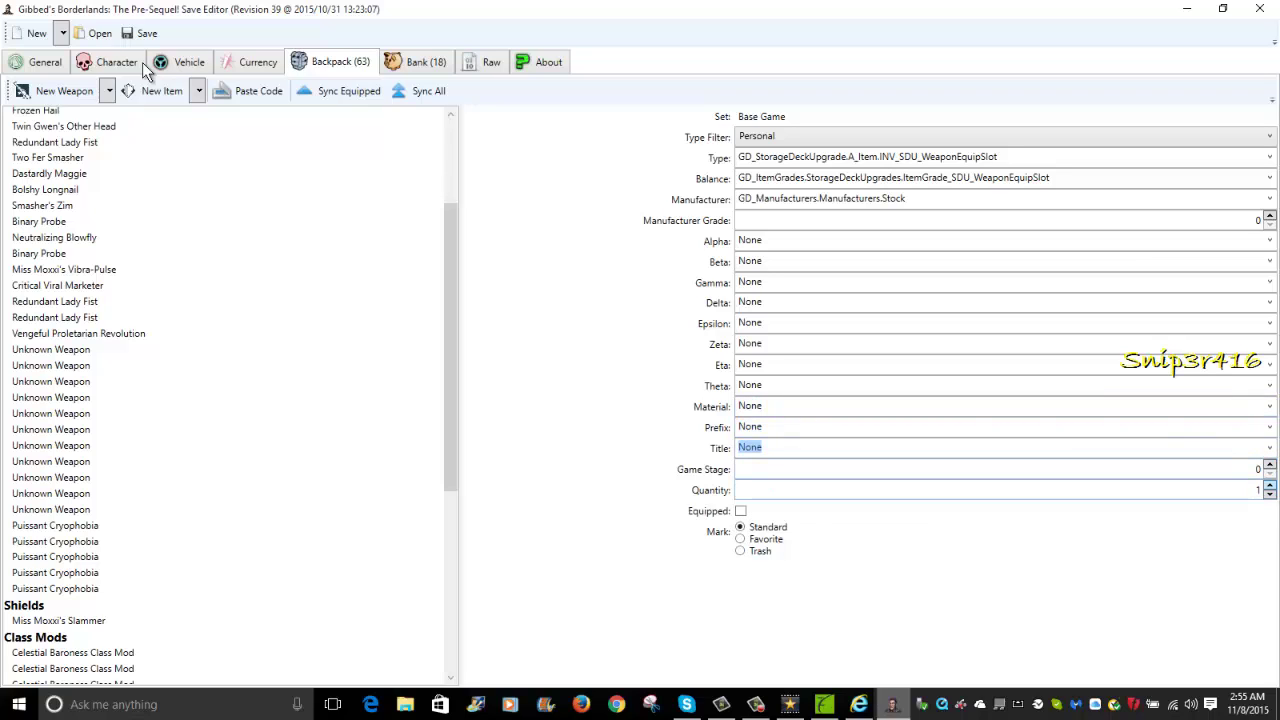
Set the new item's quantity to 999999999 and mark it as Favorite.
key("Tab")
key("Tab")
type("9999999999999999999999")
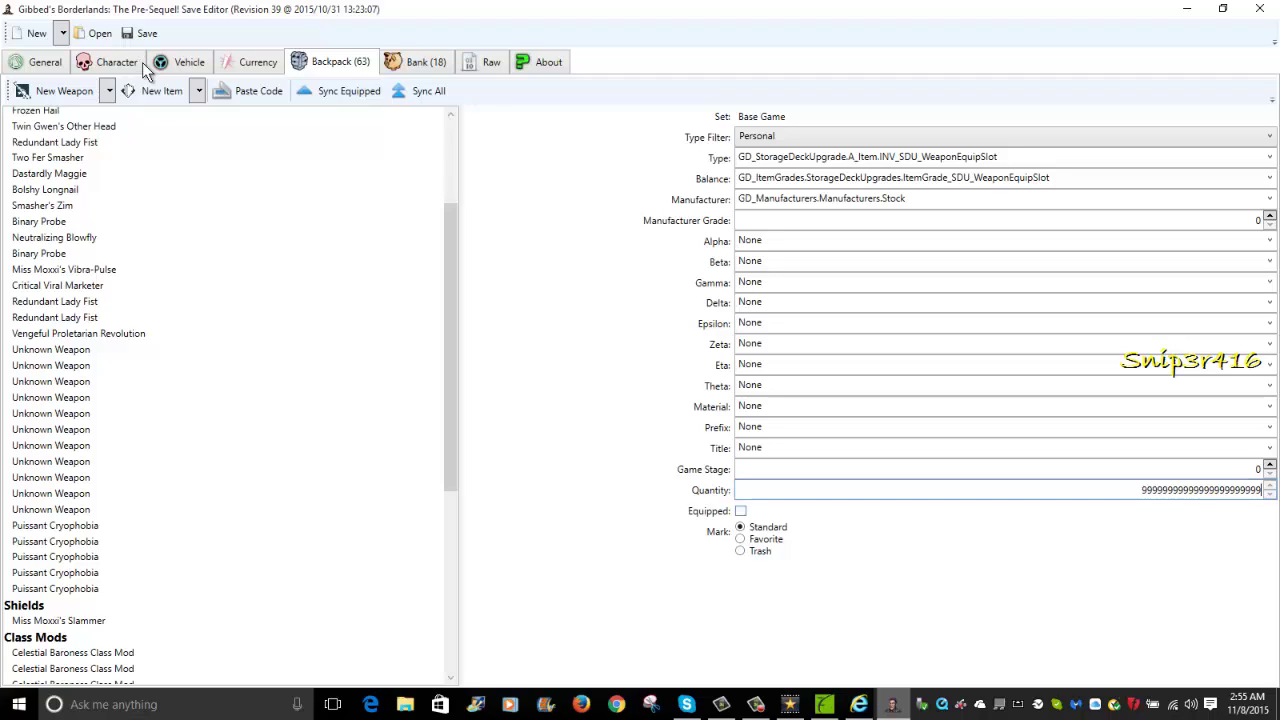
key("Tab")
key("Tab")
key("Down")
key("Tab")
Find the SDU Weapon Equip Slot item under Unknown in the backpack and paste nine copies of it.
key("Up")
key("Down")
key("Down")
key("Down")
key("Down")
key("Down")
key("Down")
key("Down")
key("Down")
key("Down")
key("Down")
key("Down")
key("Down")
key("Down")
key("Down")
key("Down")
key("Down")
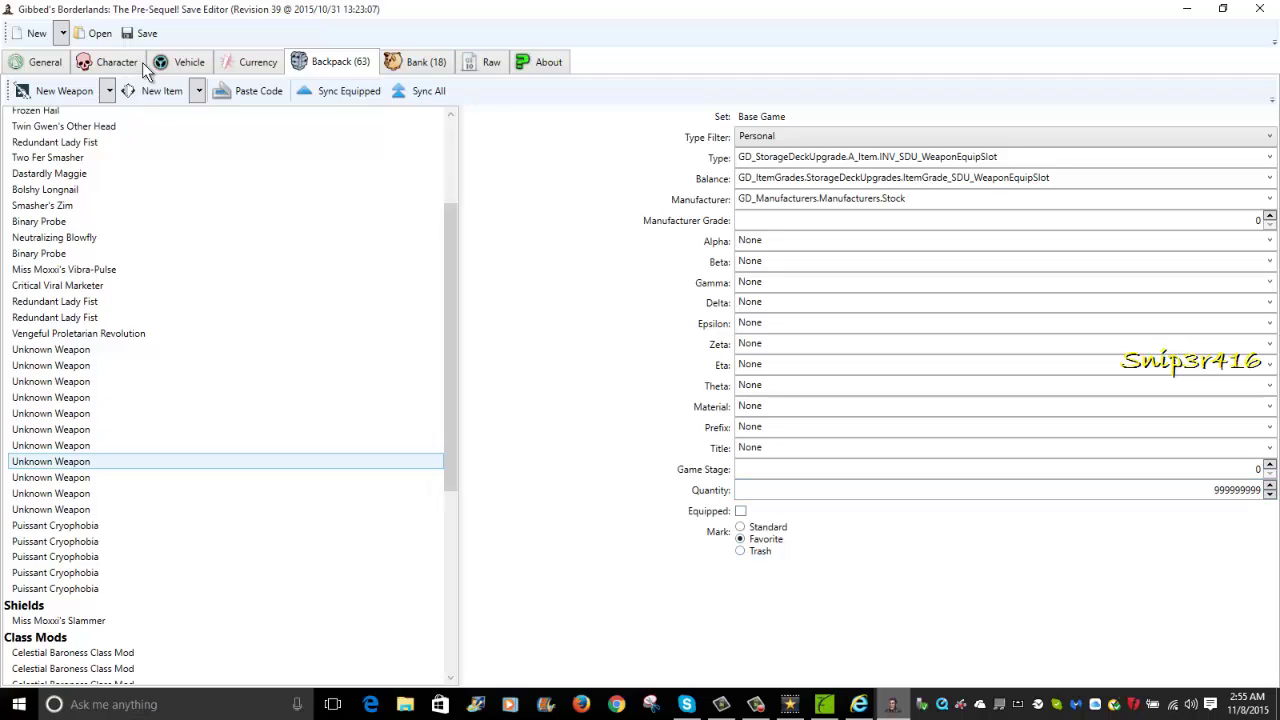
key("Up")
key("Up")
key("Up")
key("Up")
key("Up")
scroll(145, 70, "down", 4)
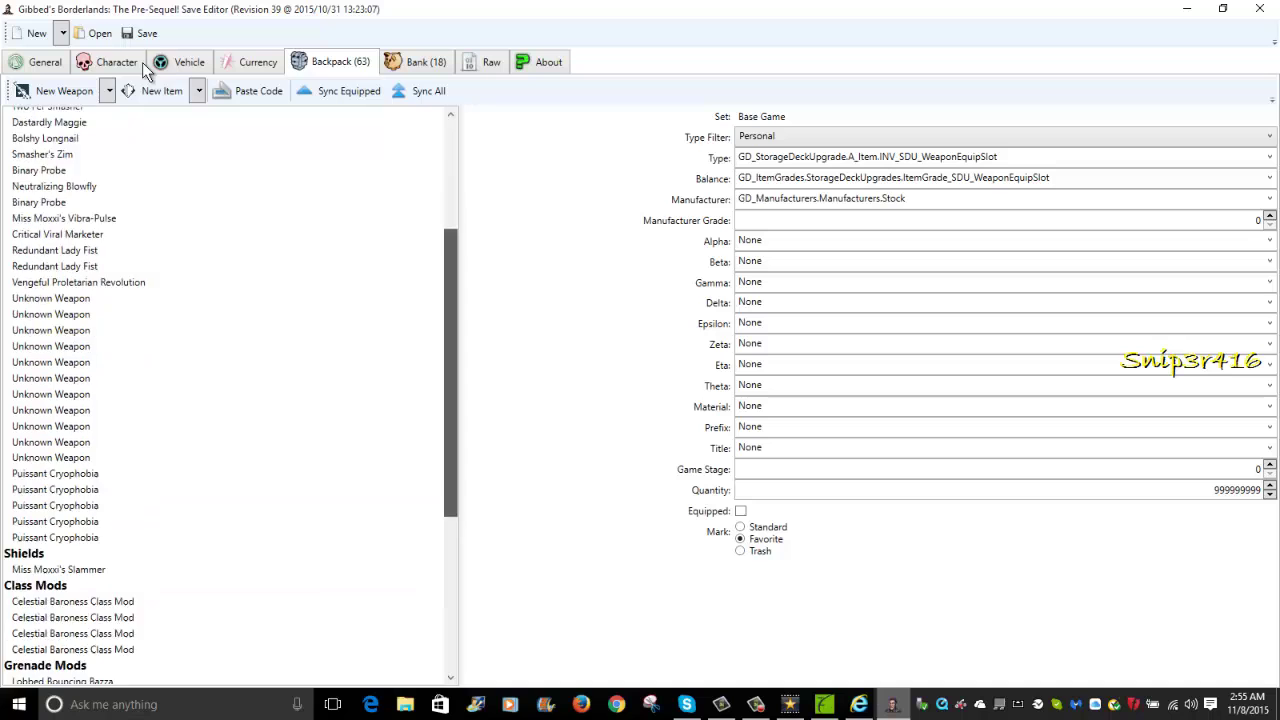
scroll(145, 70, "down", 3)
key("Down")
key("Down")
key("Down")
key("Down")
key("Down")
key("Down")
key("Down")
key("Down")
key("Down")
key("Down")
key("Down")
key("Down")
key("Down")
key("Down")
key("Down")
key("Down")
key("Down")
key("Down")
key("Down")
key("Down")
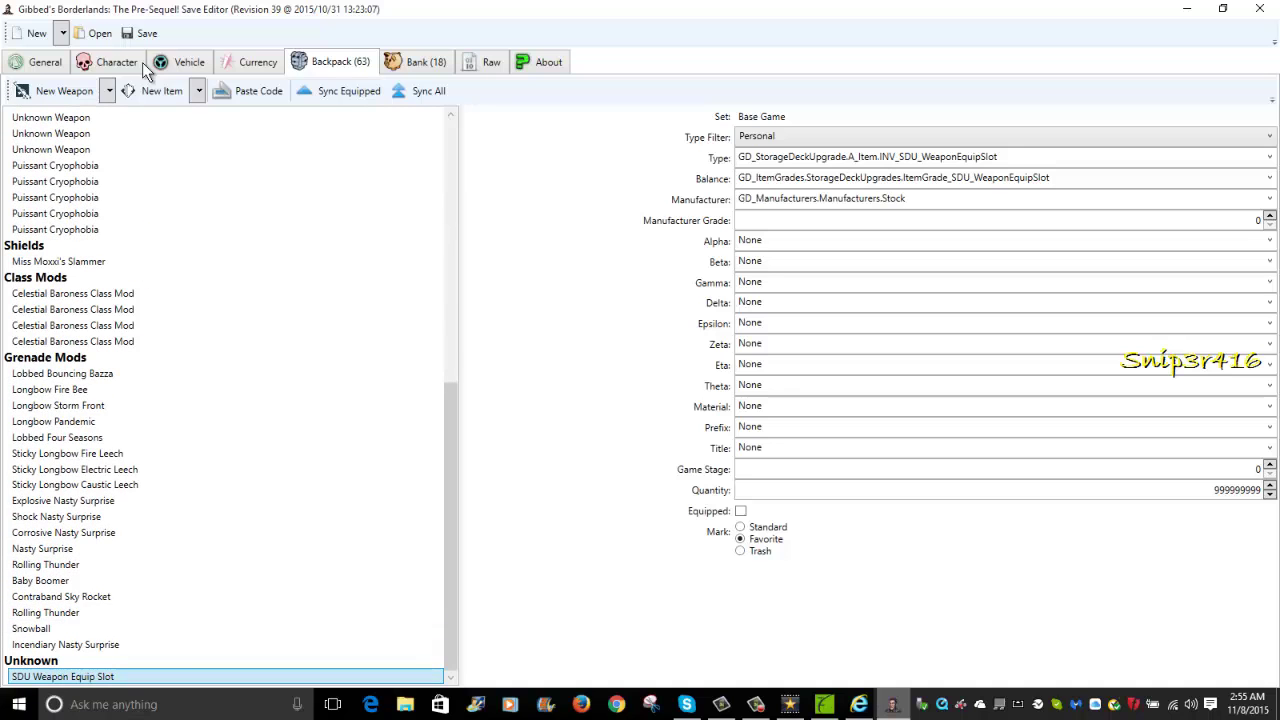
key("ctrl+v")
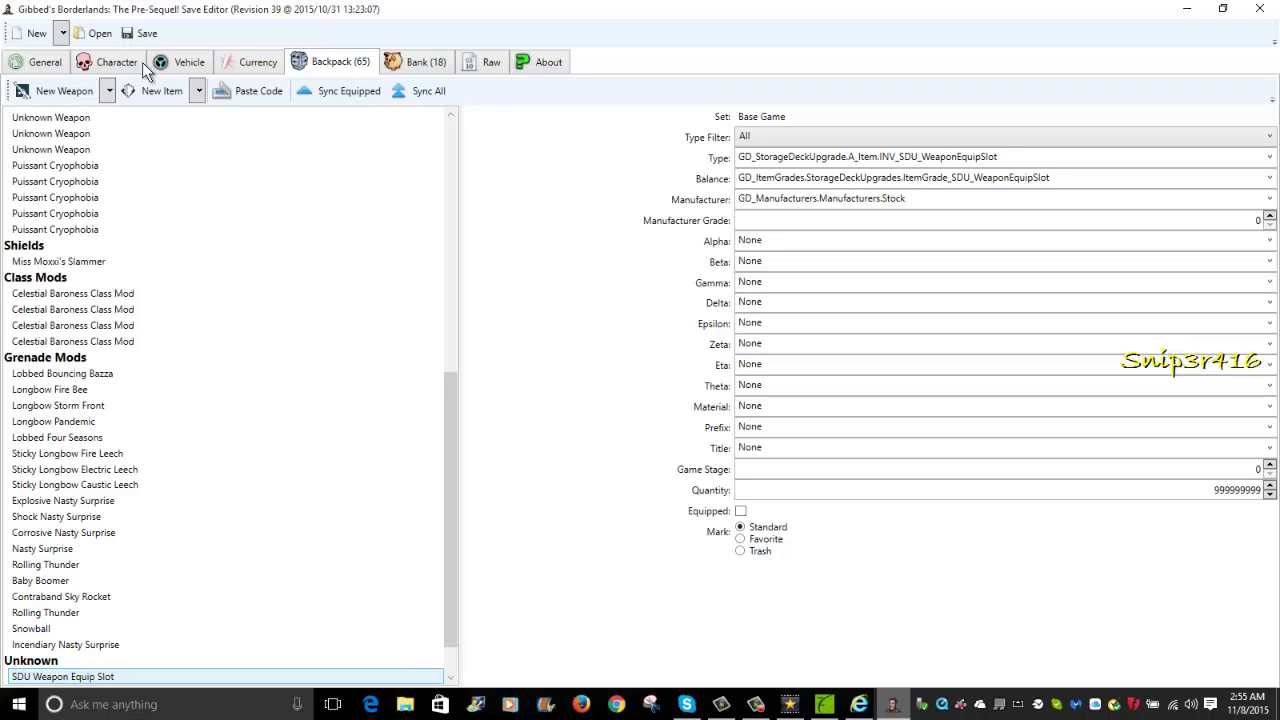
key("ctrl+v")
key("ctrl+v")
key("ctrl+v")
key("ctrl+v")
key("ctrl+v")
key("ctrl+v")
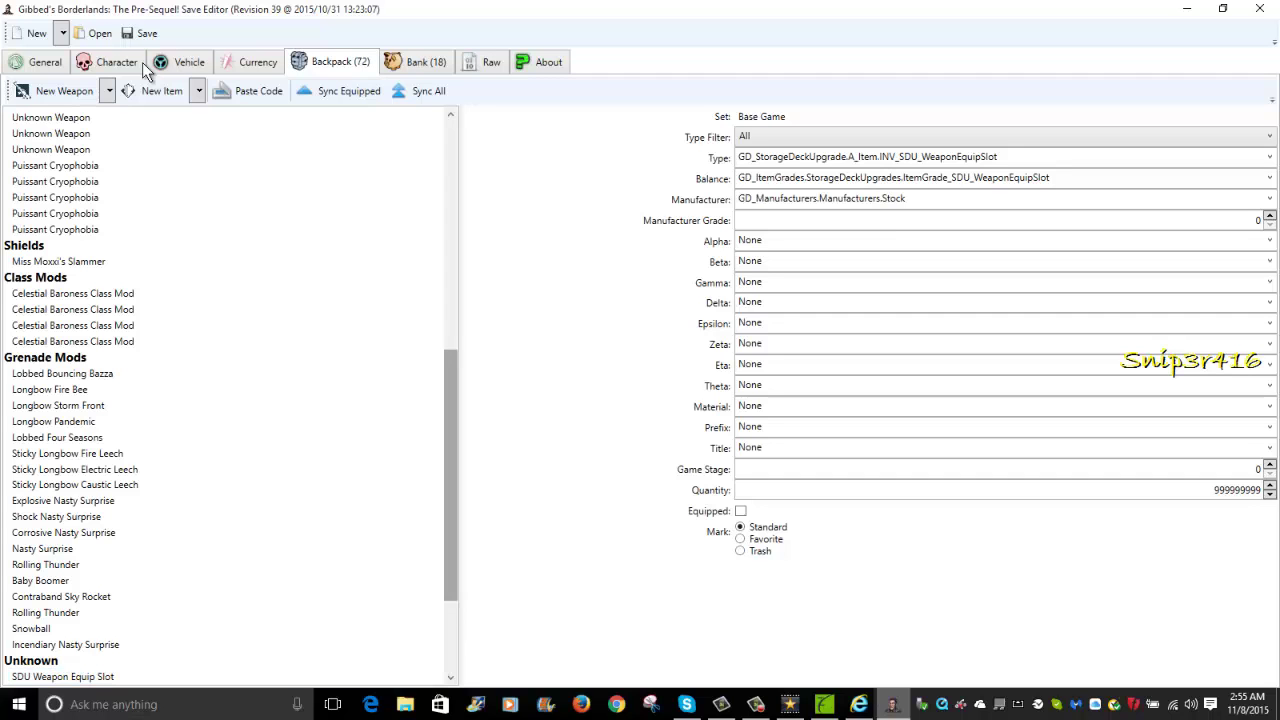
key("ctrl+v")
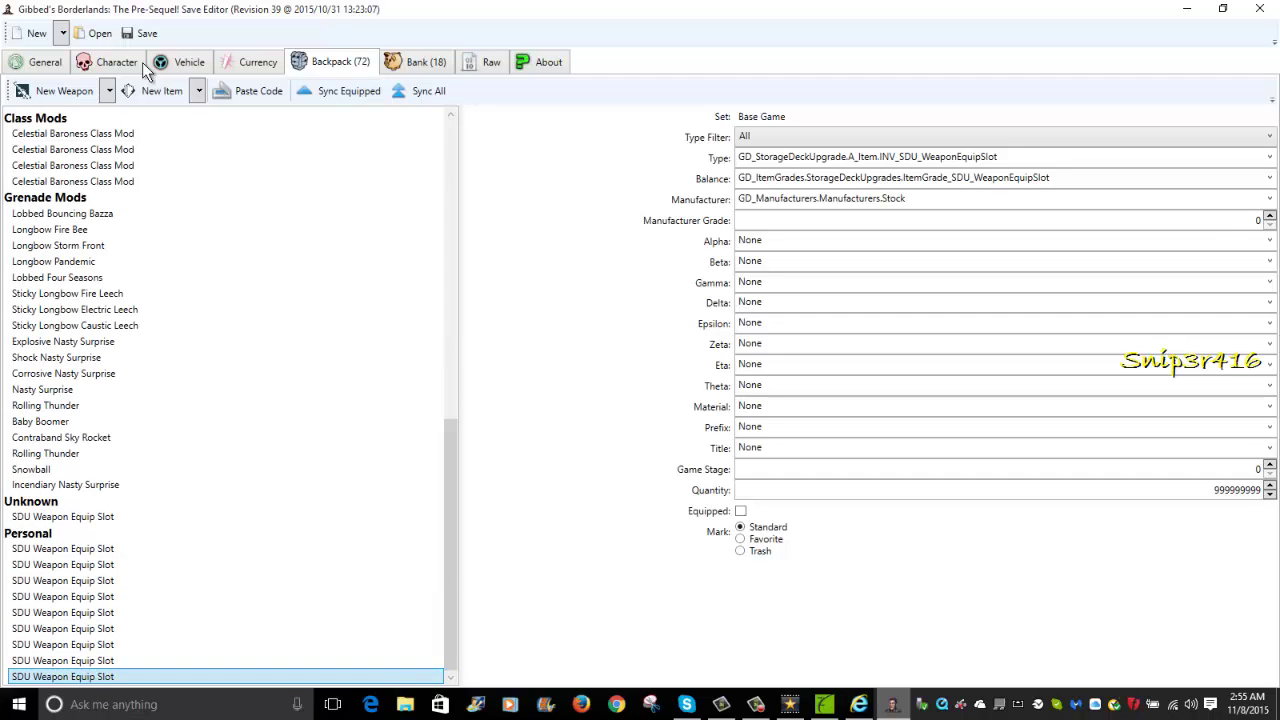
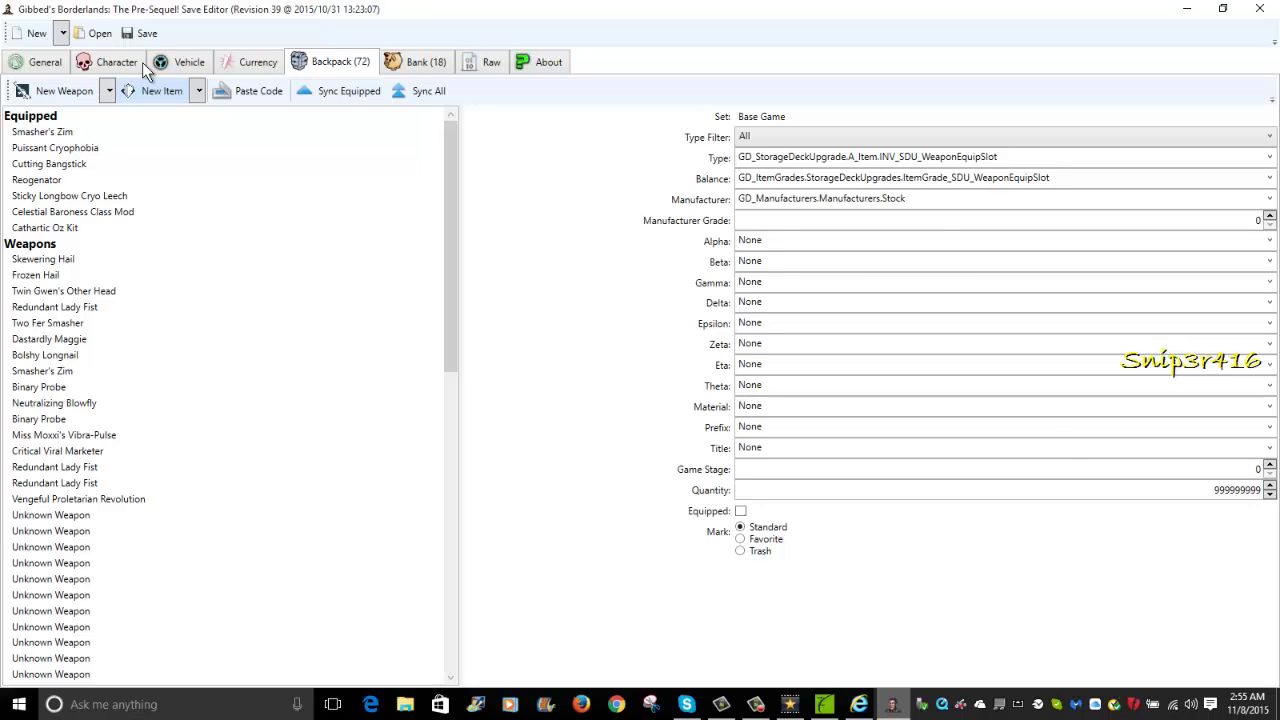
Add a Nasty Surprise grenade mod with alpha part GD_Cork_GrenadeMods.Payload.Payload_Quasar, keeping GD_GrenadeMods.Material.Material_Hyperion_5_Legendary as its material.
key("ctrl+v")
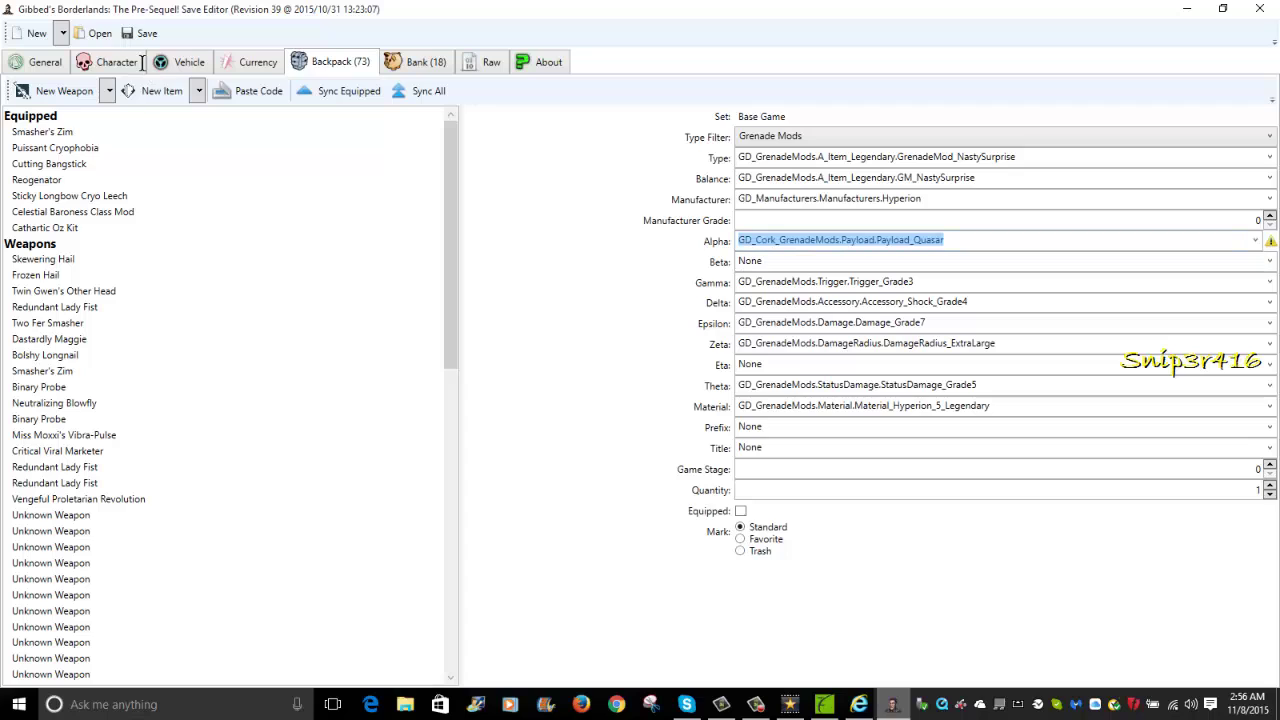
key("Tab")
key("Tab")
key("Tab")
key("Tab")
key("Tab")
key("Tab")
key("Tab")
key("Tab")
key("Tab")
key("Tab")
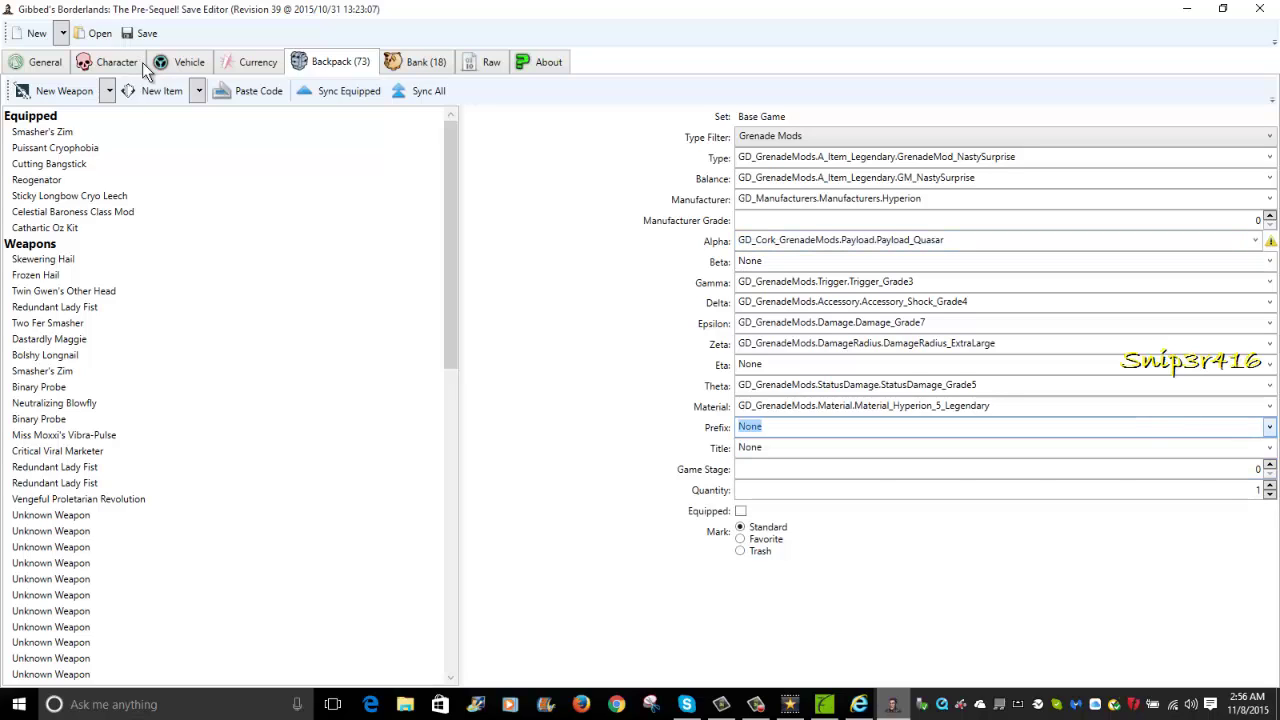
key("shift+Tab")
key("alt+Down")
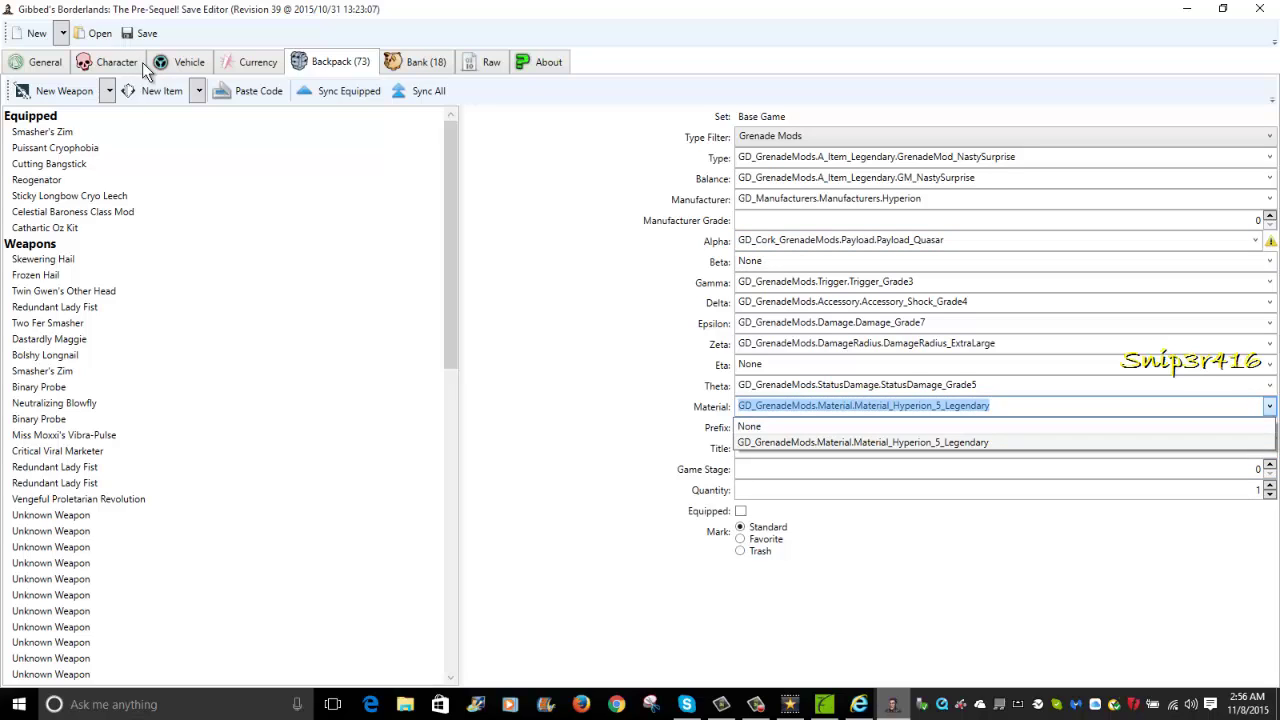
key("Return")
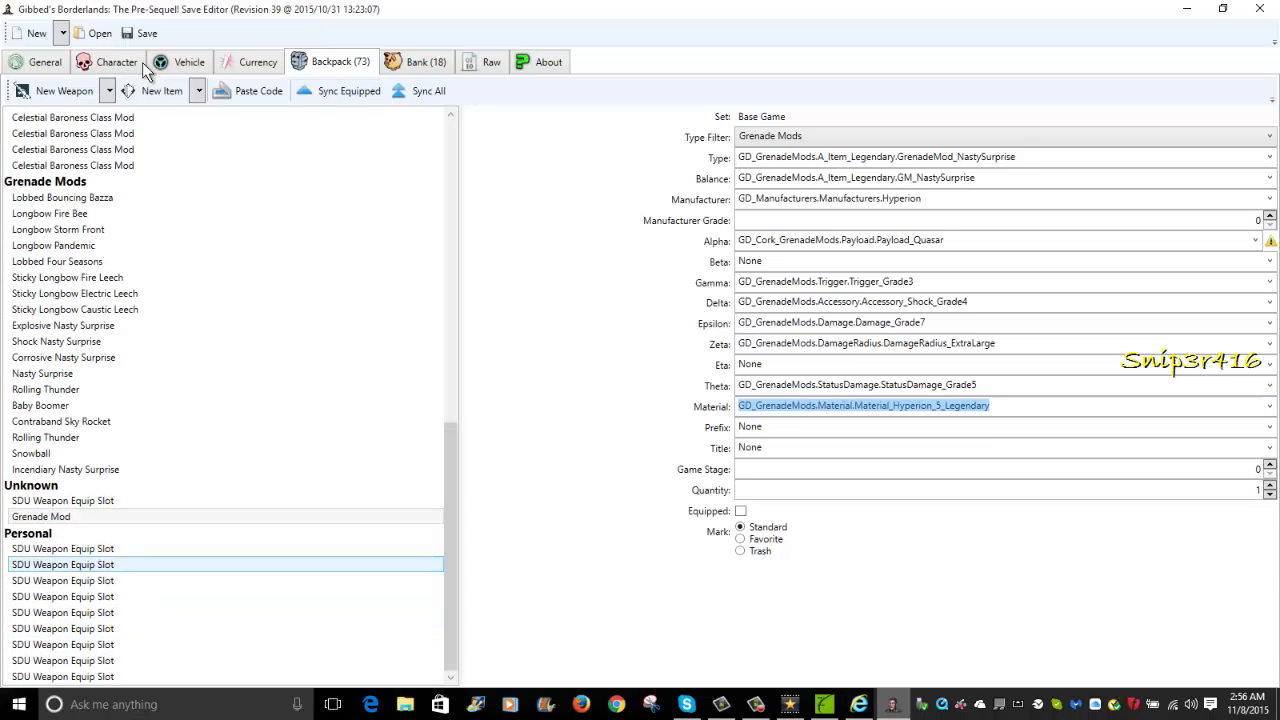
Paste five copies of the new Grenade Mod into the backpack.
key("shift+Tab")
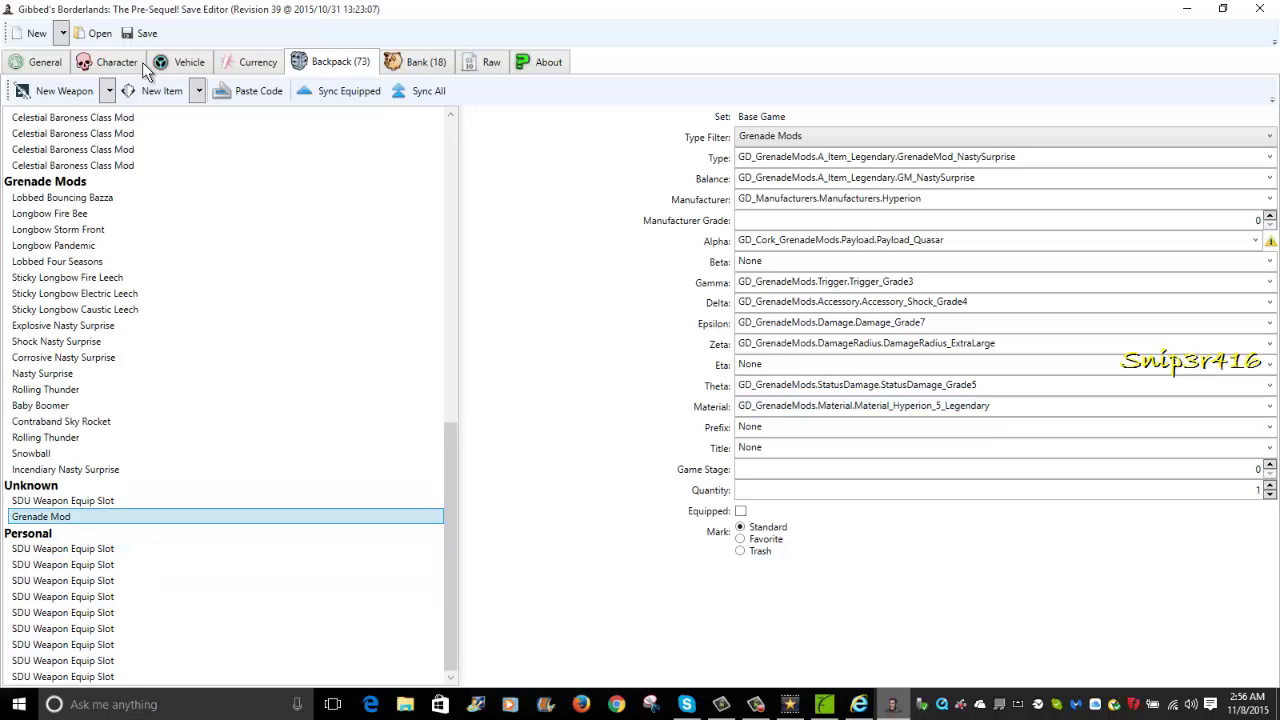
key("ctrl+v")
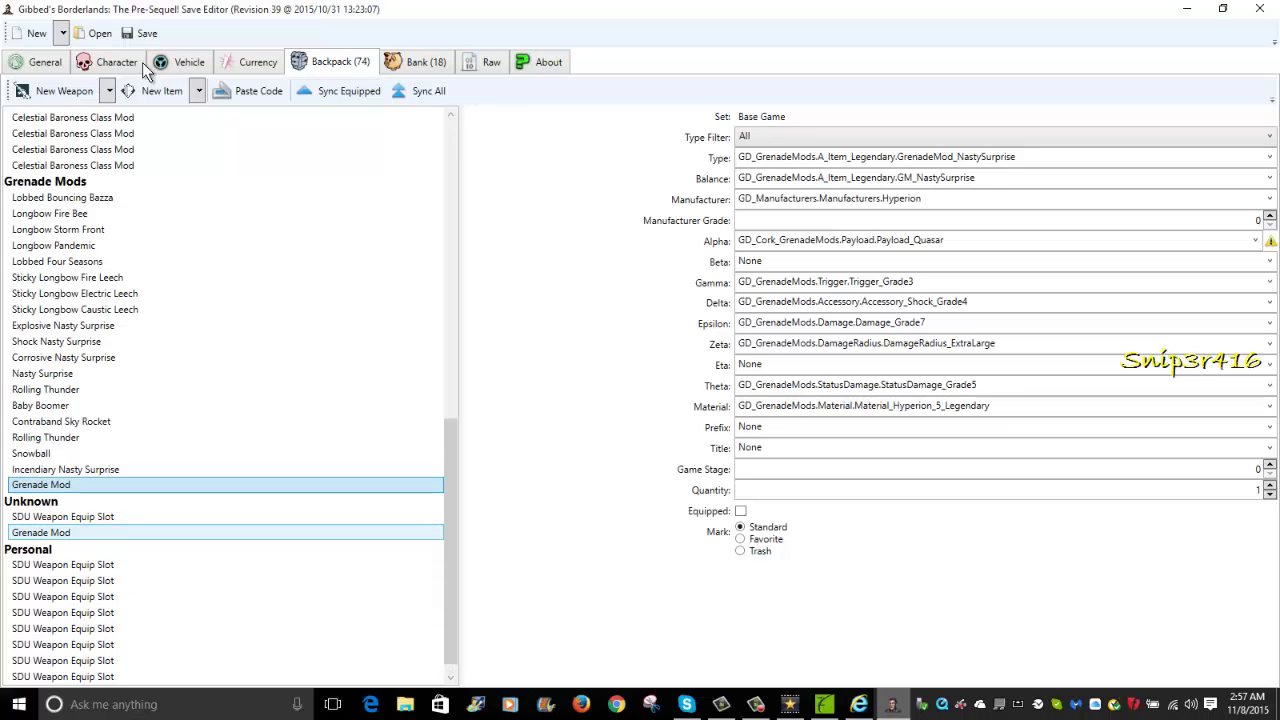
key("ctrl+v")
key("ctrl+v")
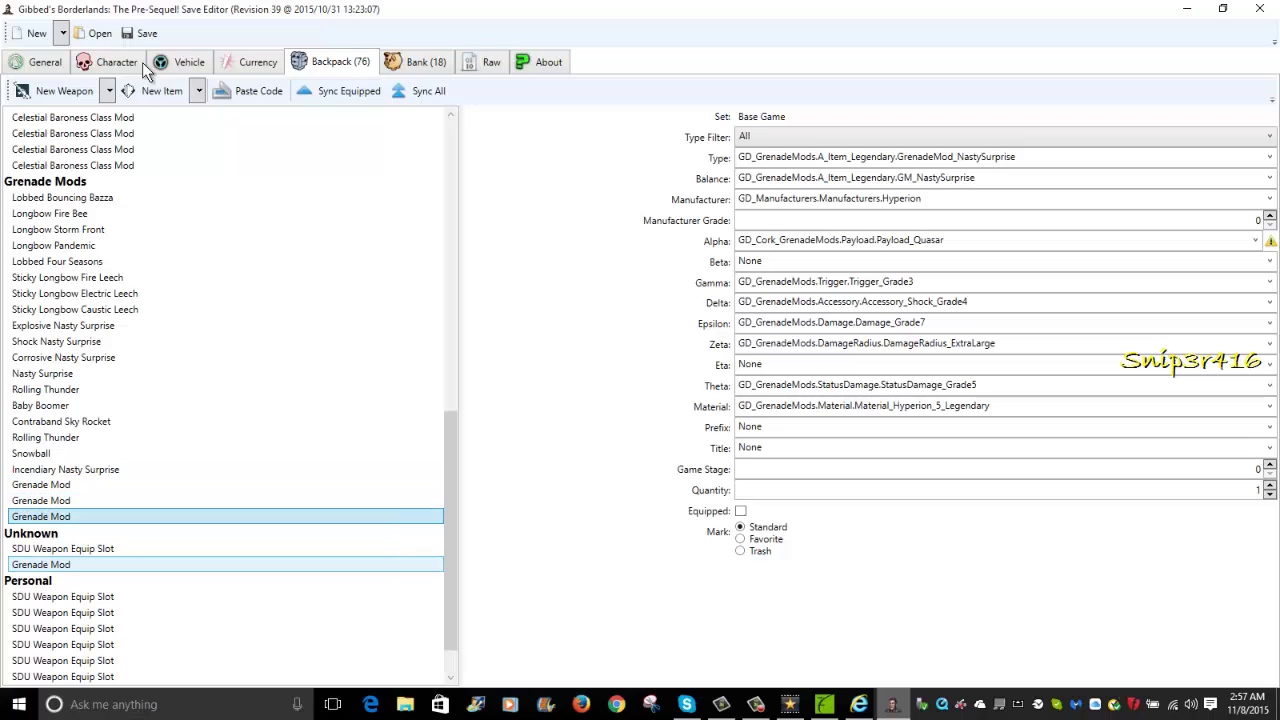
key("ctrl+v")
key("ctrl+v")
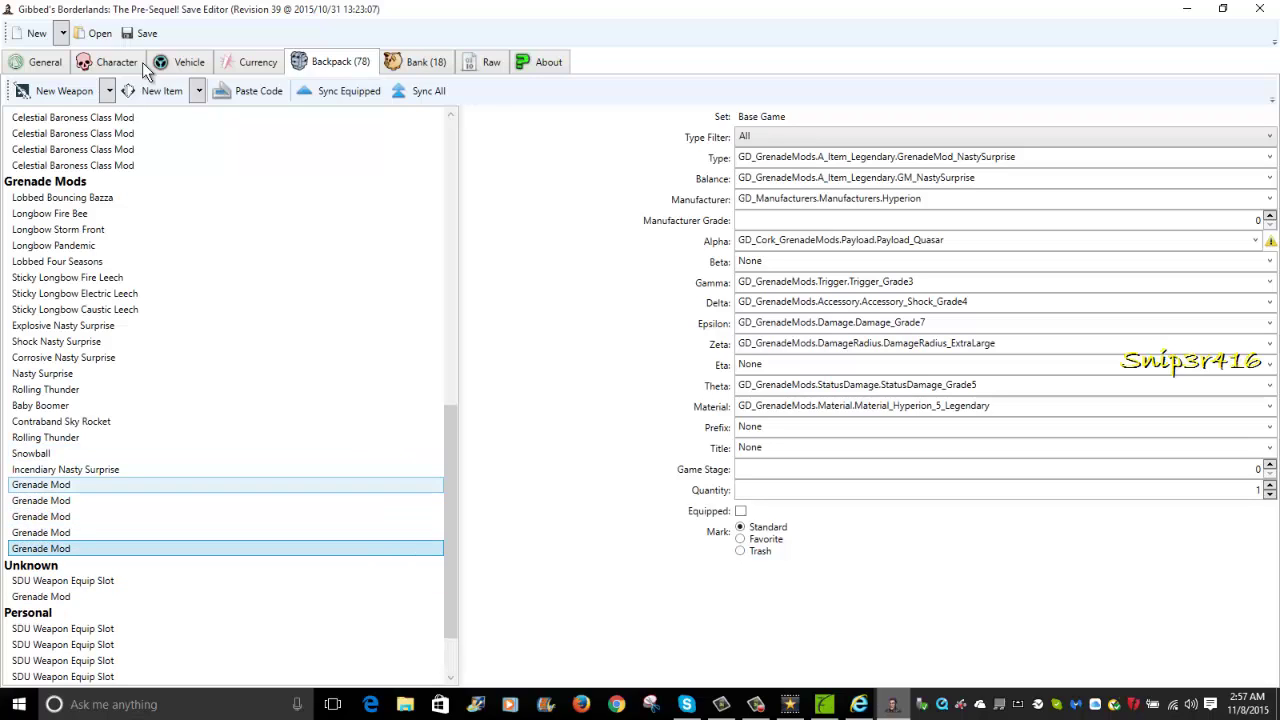
Set the prefix of the Incendiary Nasty Surprise grenade mod to None.
key("Up")
key("Up")
key("Up")
key("Up")
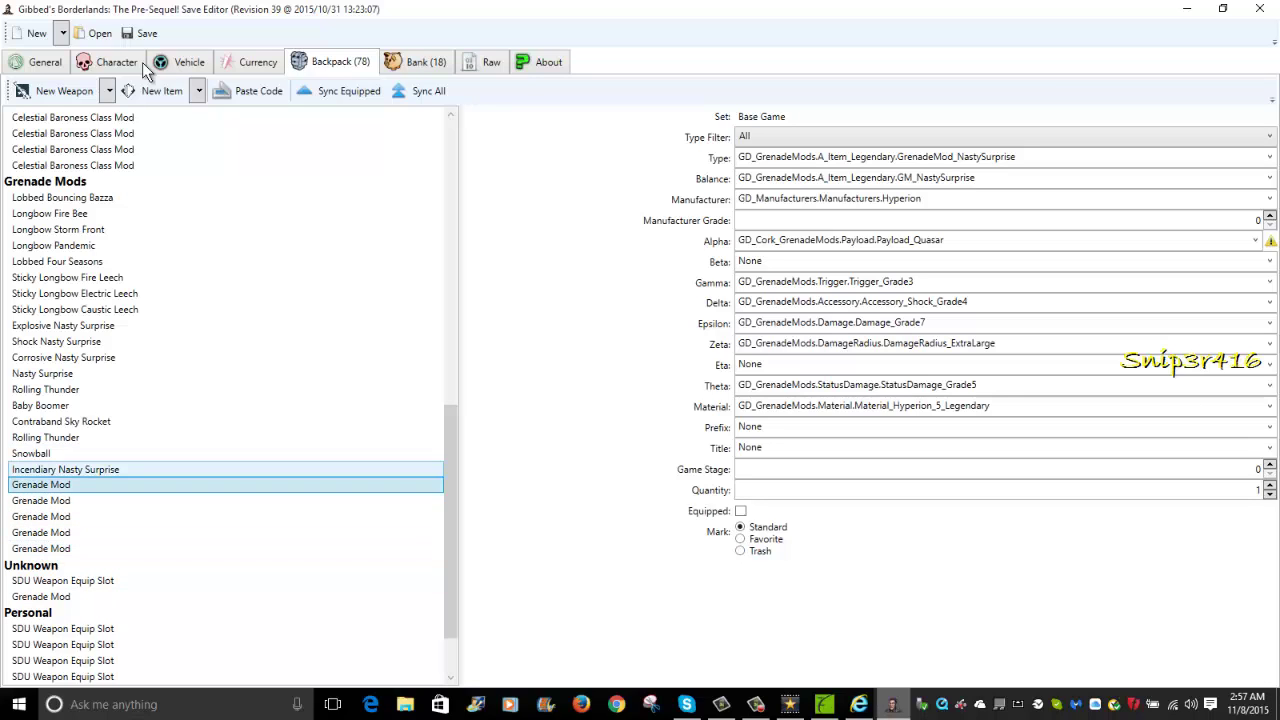
key("Up")
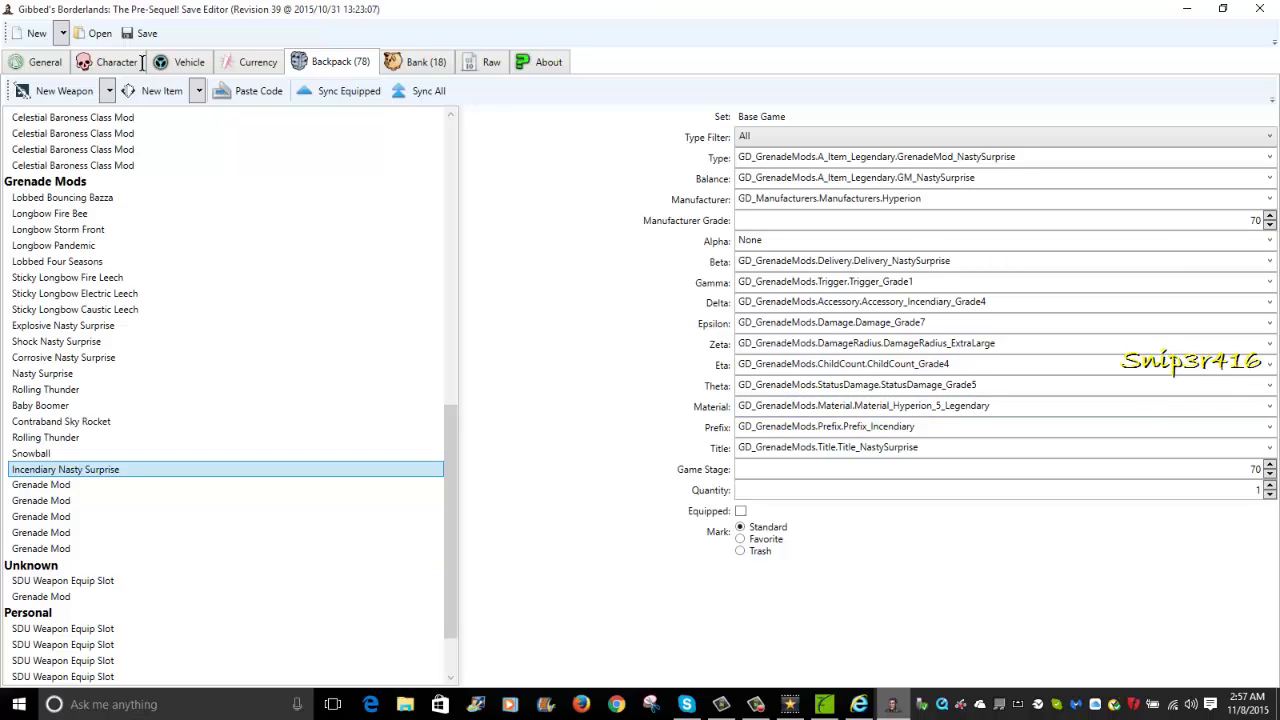
left_click(914, 426)
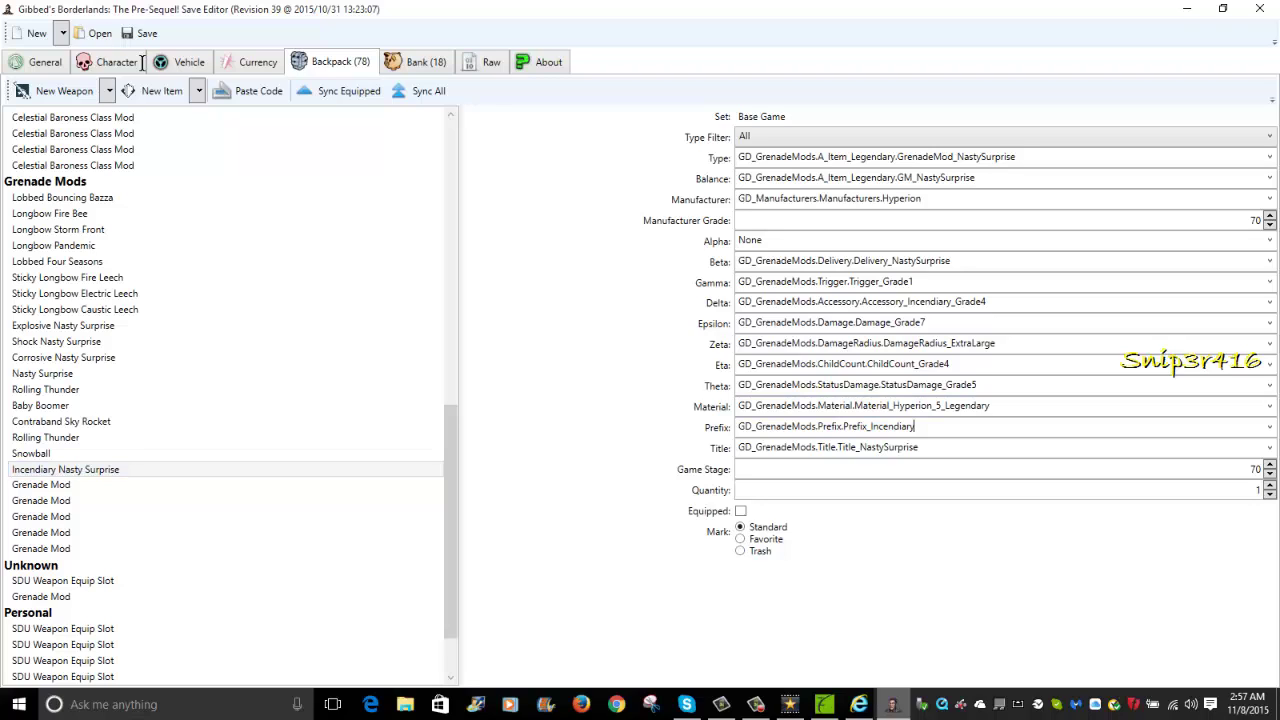
key("ctrl+shift+Left")
key("BackSpace")
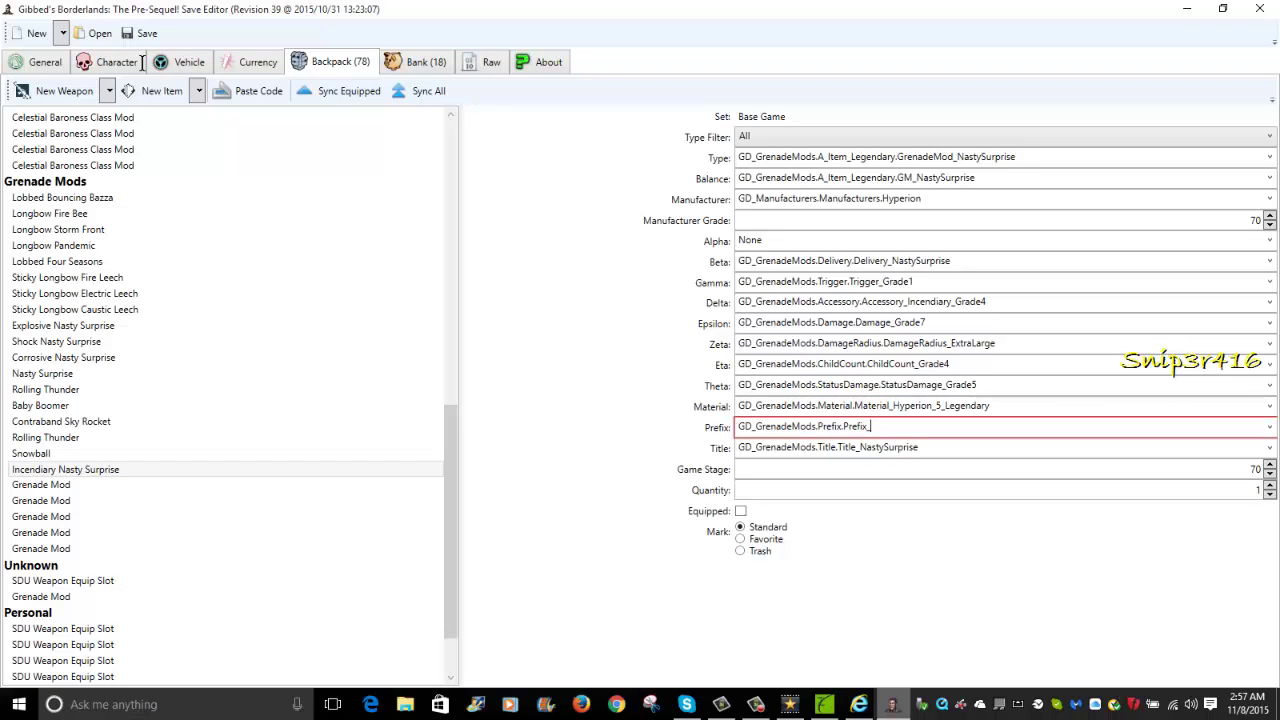
type("Fire")
key("BackSpace")
key("BackSpace")
key("BackSpace")
key("BackSpace")
type("fix_Fi")
key("BackSpace")
key("BackSpace")
key("BackSpace")
key("BackSpace")
key("BackSpace")
key("BackSpace")
key("BackSpace")
key("BackSpace")
key("BackSpace")
key("BackSpace")
key("BackSpace")
key("BackSpace")
key("BackSpace")
key("BackSpace")
key("BackSpace")
key("BackSpace")
key("BackSpace")
key("BackSpace")
key("BackSpace")
key("BackSpace")
key("BackSpace")
key("BackSpace")
key("BackSpace")
key("BackSpace")
key("BackSpace")
key("BackSpace")
key("BackSpace")
key("BackSpace")
type("None")
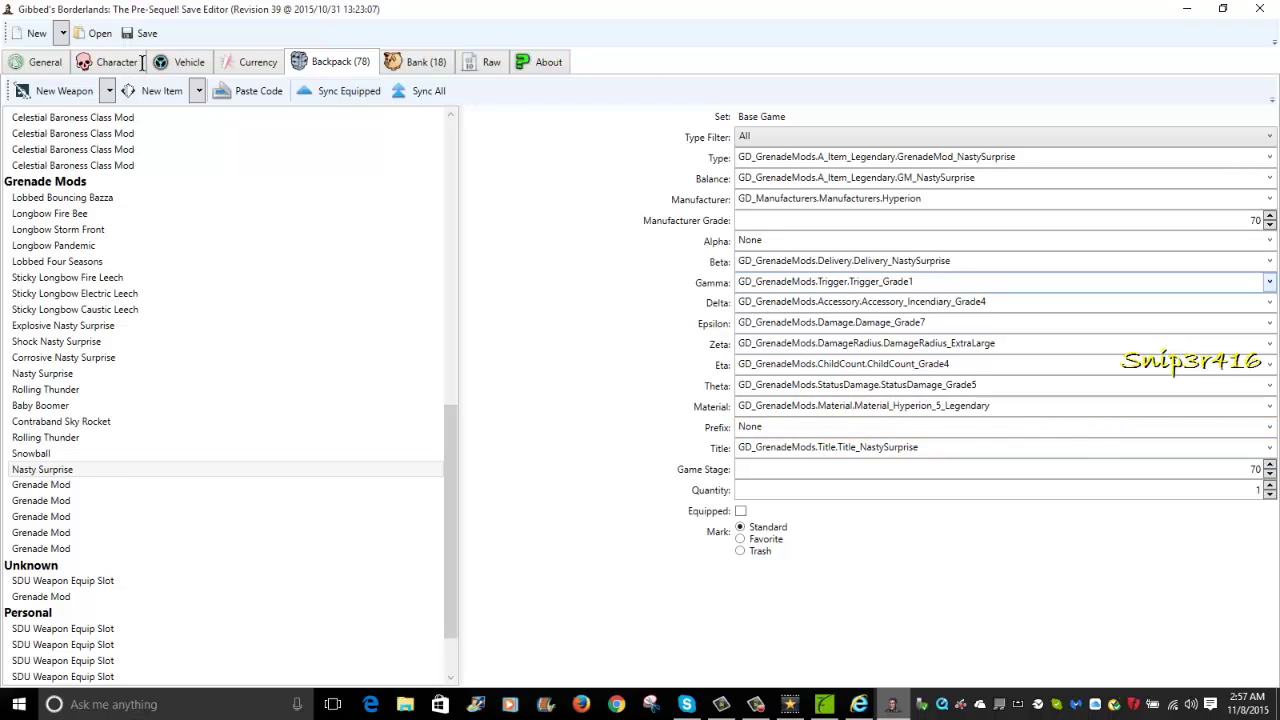
Set the Nasty Surprise's eta part to GD_GrenadeMods.ChildCount.ChildCount_Grade6.
key("shift+Tab")
key("shift+Tab")
key("shift+Tab")
key("End")
key("BackSpace")
type("6")
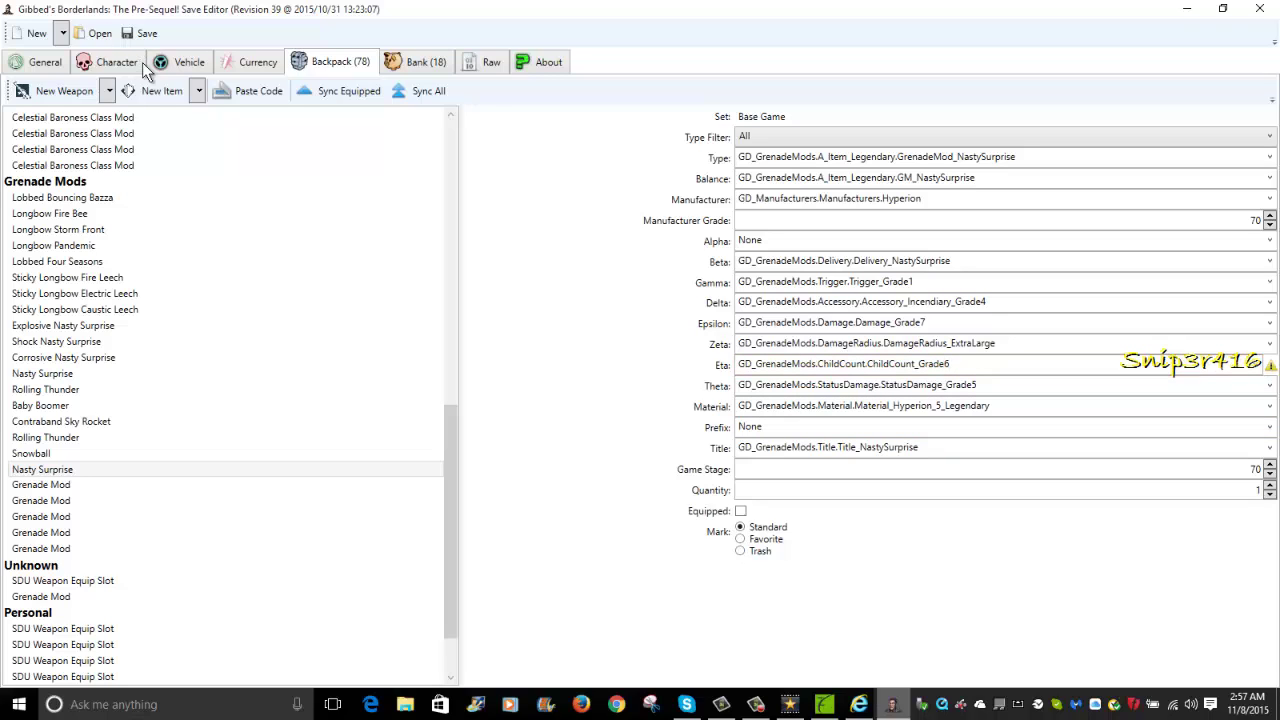
Set the Nasty Surprise's gamma part to GD_GrenadeMods.Trigger.Trigger_Grade5.
key("shift+Tab")
key("shift+Tab")
key("shift+Tab")
key("shift+Tab")
key("End")
key("BackSpace")
type("3")
key("BackSpace")
type("5")
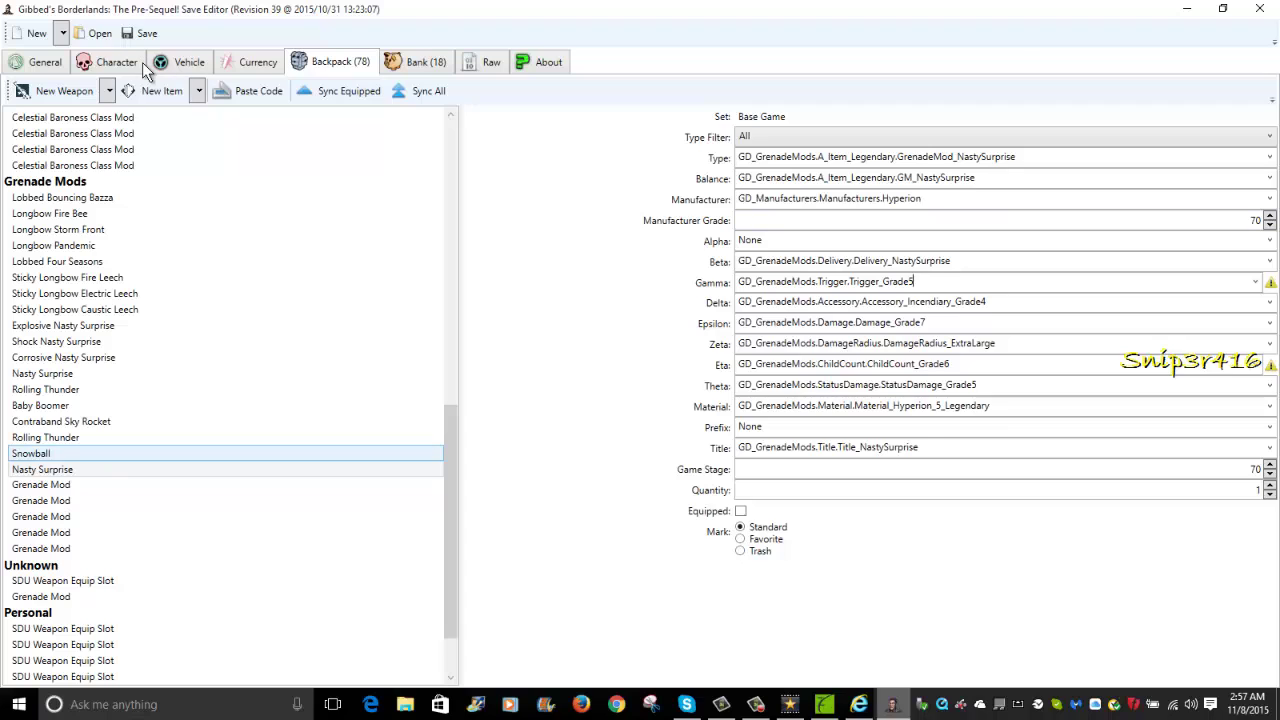
Compare the Snowball grenade mod's parts with the edited Nasty Surprise and check the Snowball's gamma and delta parts.
left_click(30, 453)
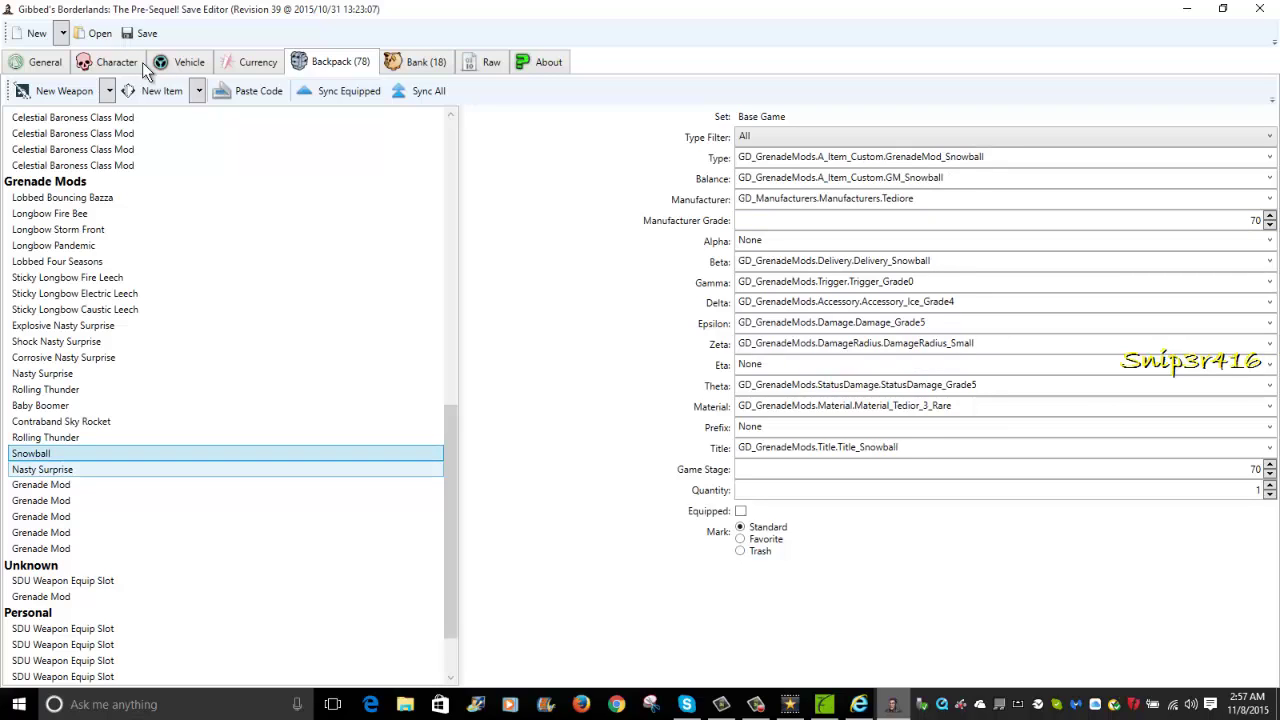
left_click(42, 469)
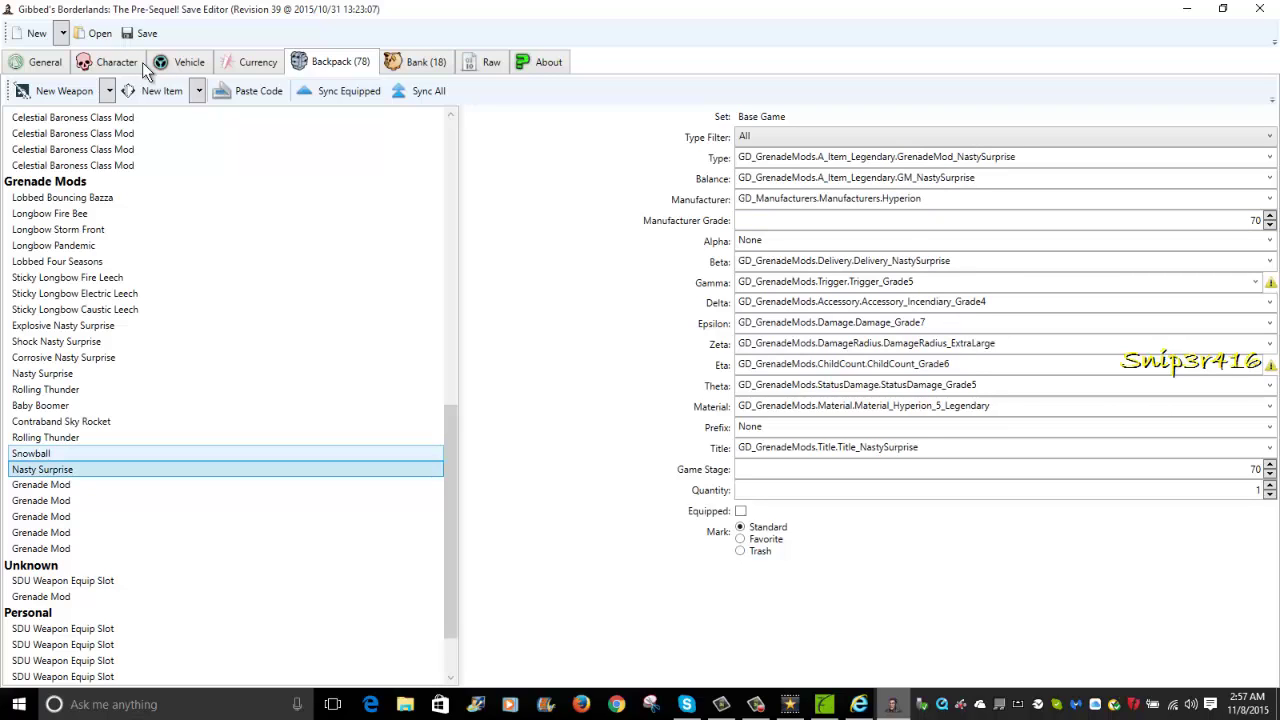
left_click(30, 453)
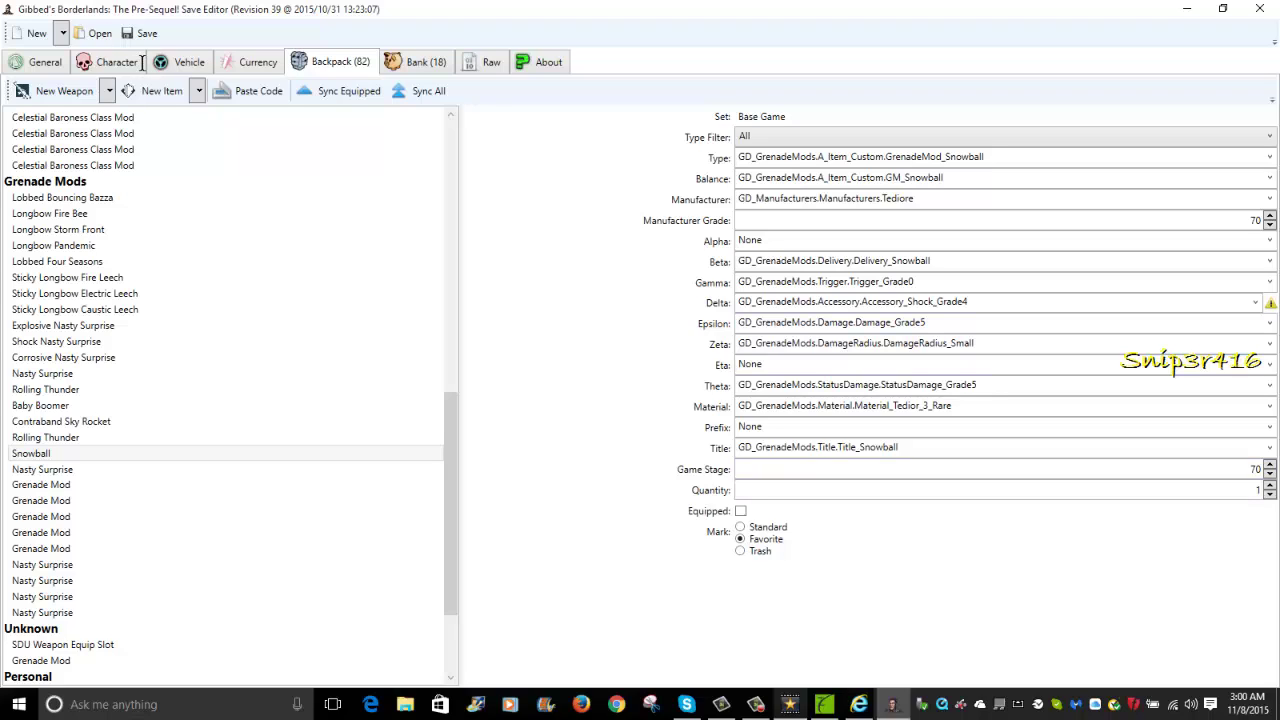
left_click(913, 281)
key("Tab")
key("alt+Down")
key("Escape")
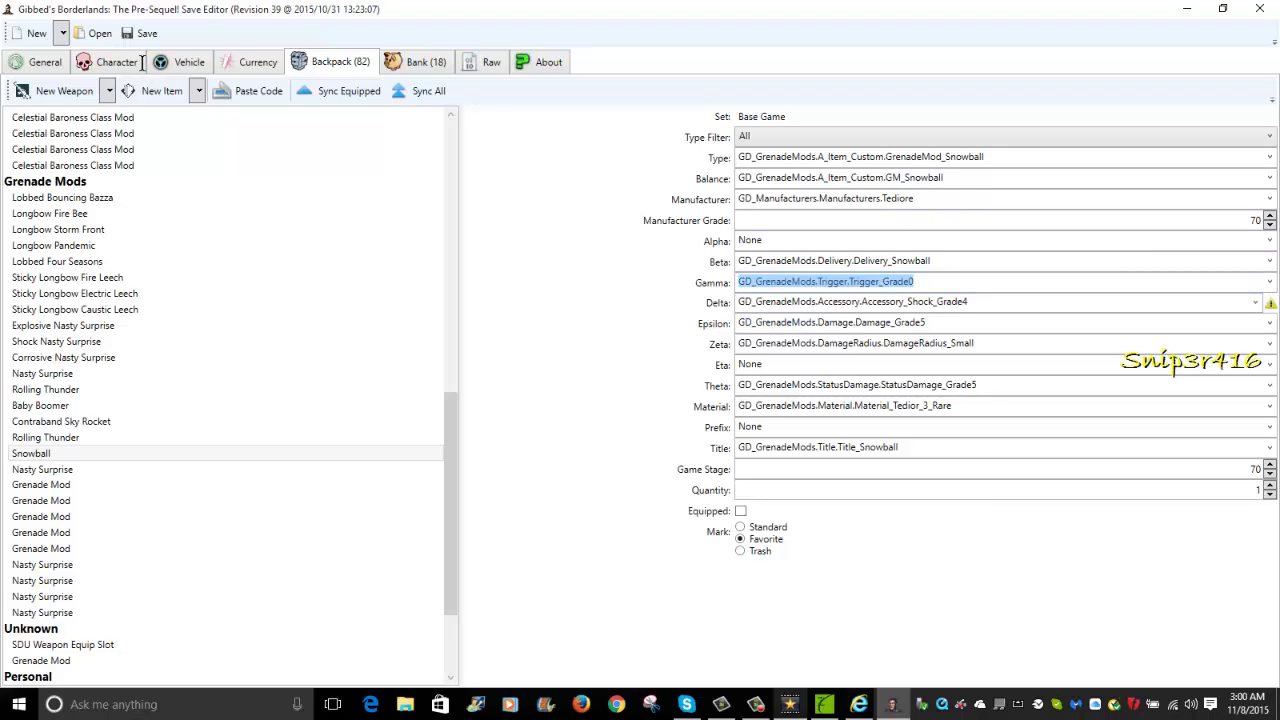
Set the Snowball grenade mod's Gamma part to GD_GrenadeMods.Trigger.Trigger_Grade5.
key("End")
key("BackSpace")
type("5")
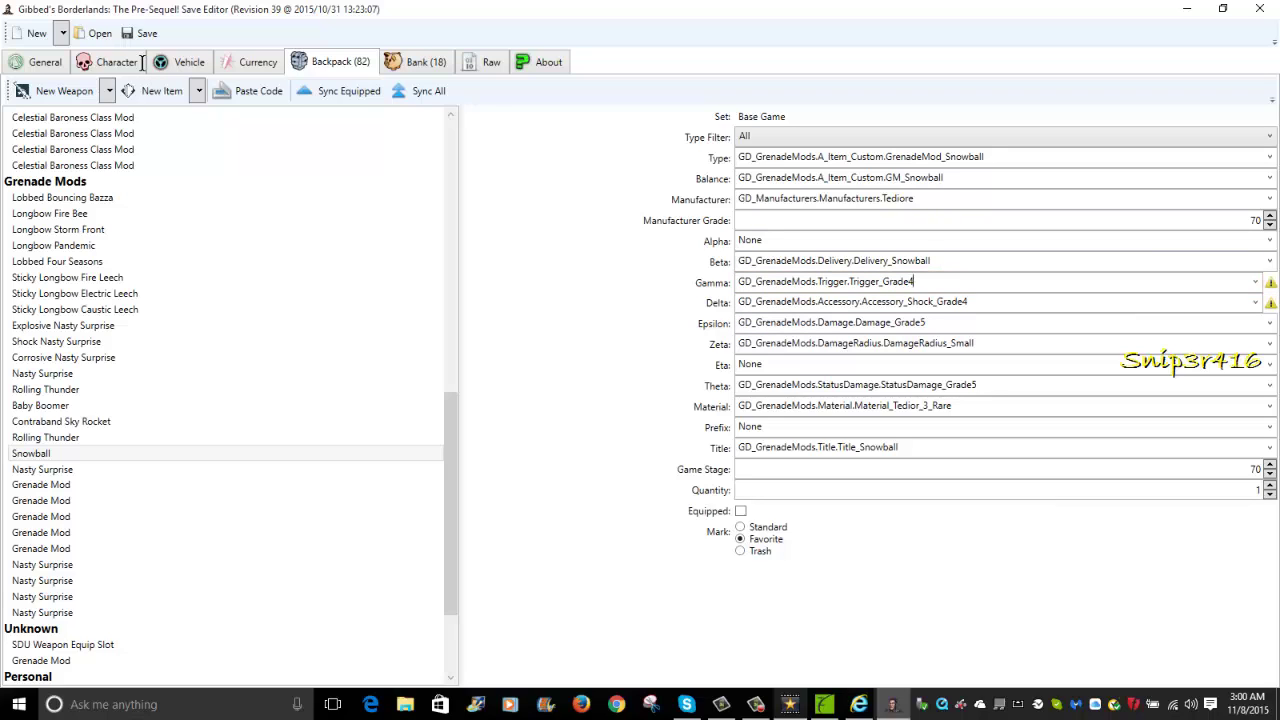
key("BackSpace")
type("6")
key("BackSpace")
type("5")
key("shift+Tab")
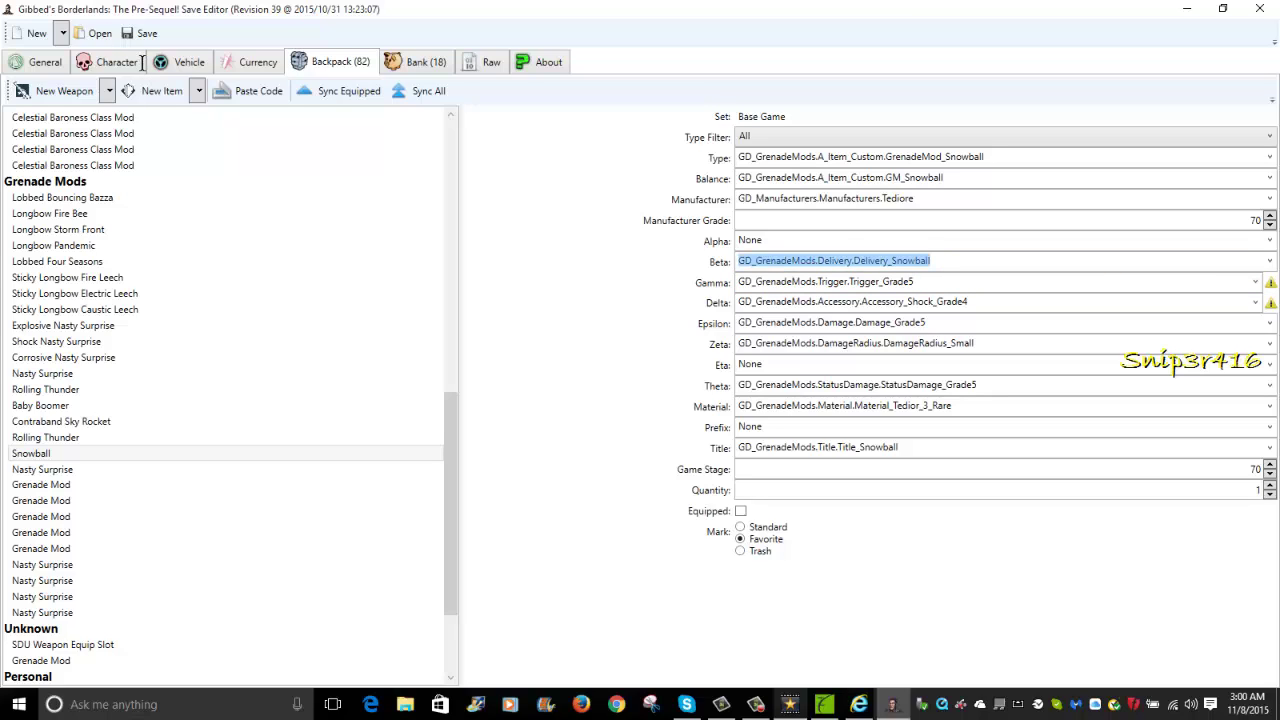
Check which Material parts are available for the Snowball grenade mod.
key("End")
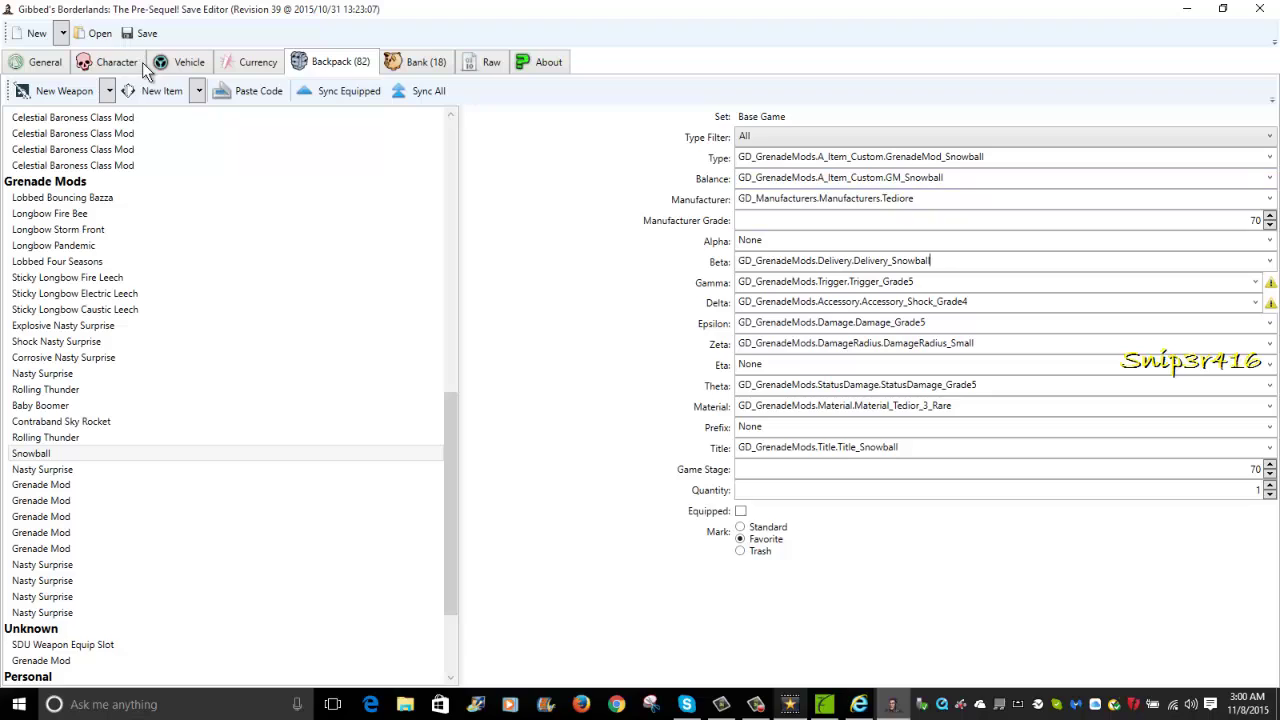
key("ctrl+a")
key("shift+Tab")
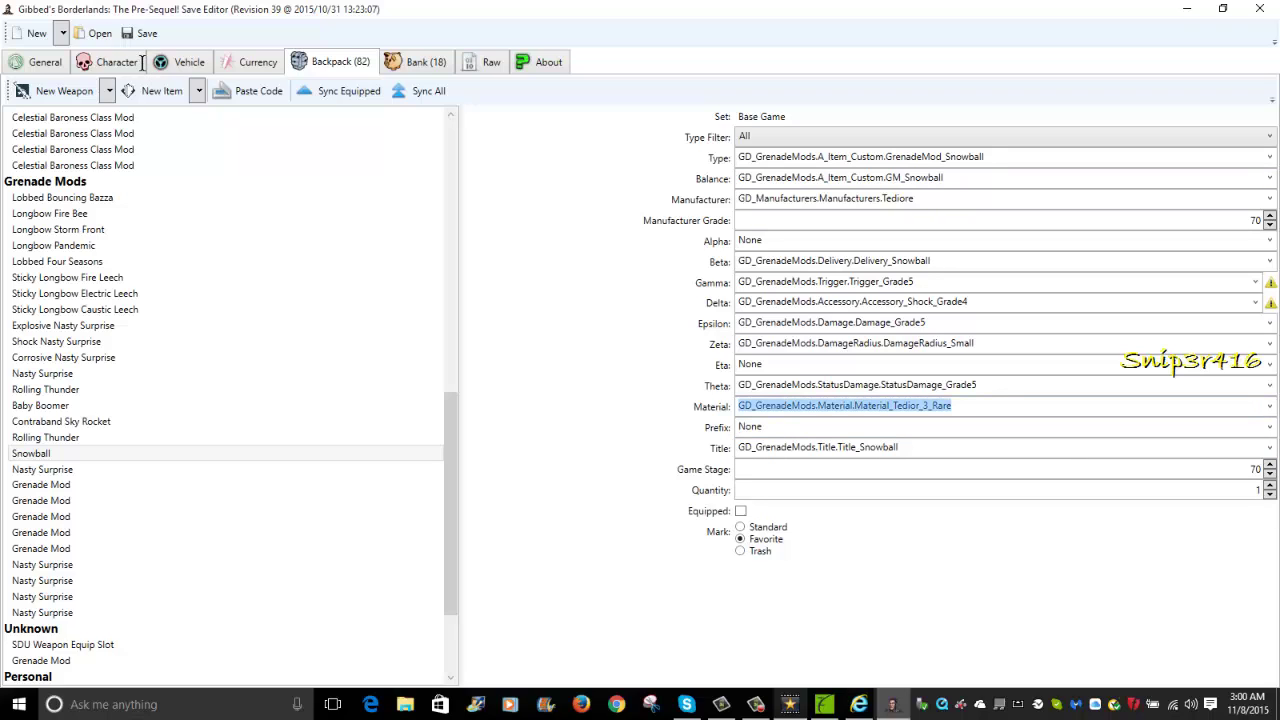
key("alt+Down")
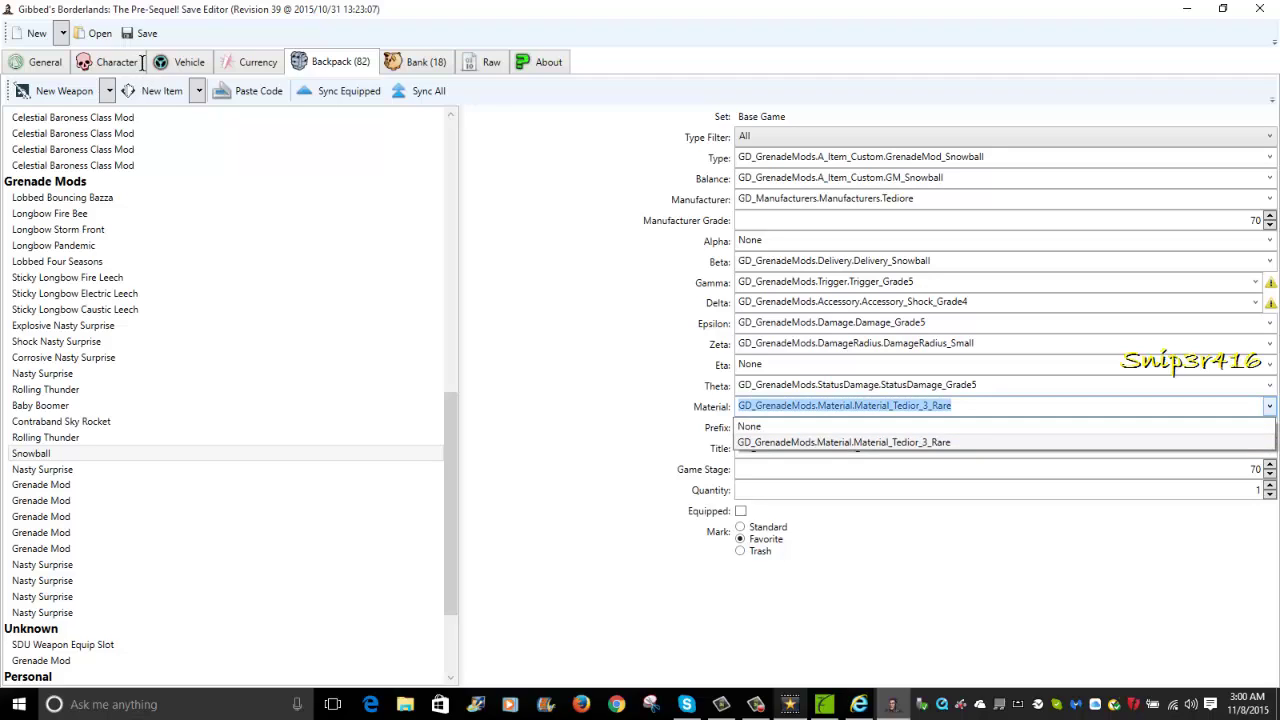
key("Escape")
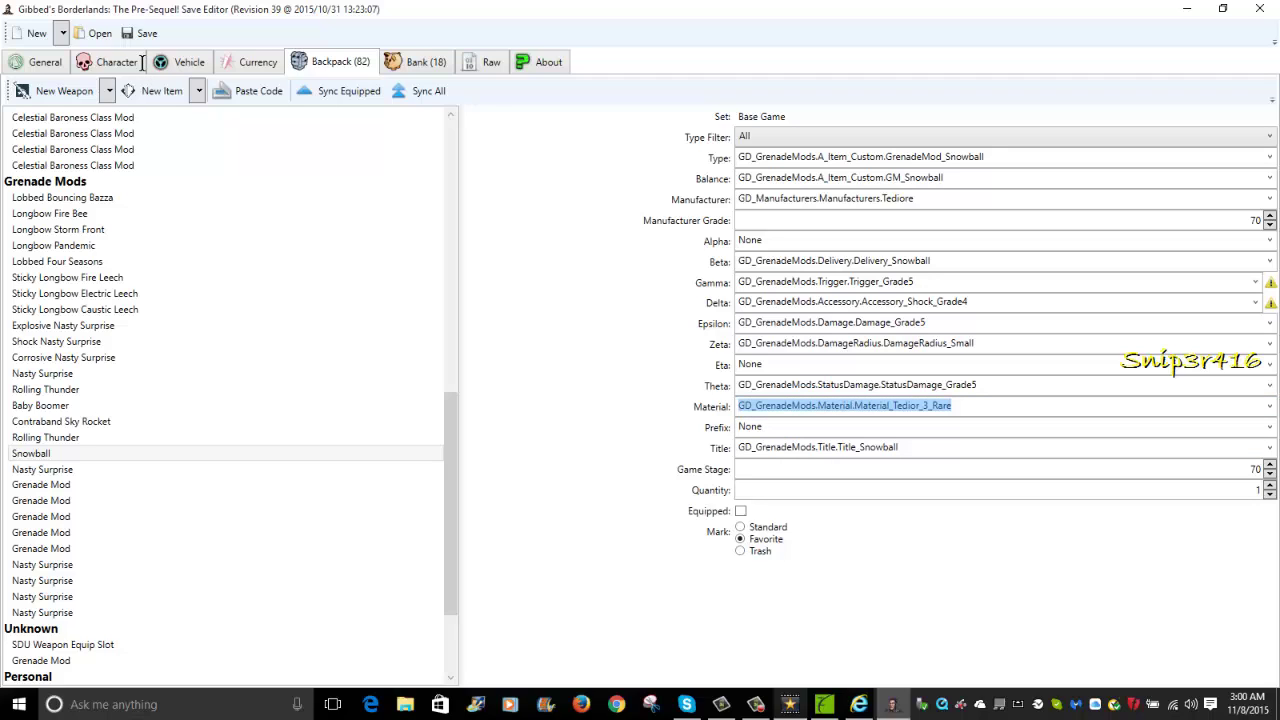
Set the Snowball grenade mod's Manufacturer to GD_Manufacturers.Manufacturers.Bandit.
key("shift+Tab")
key("shift+Tab")
key("shift+Tab")
key("shift+Tab")
key("shift+Tab")
key("shift+Tab")
key("shift+Tab")
key("shift+Tab")
key("shift+Tab")
key("shift+Tab")
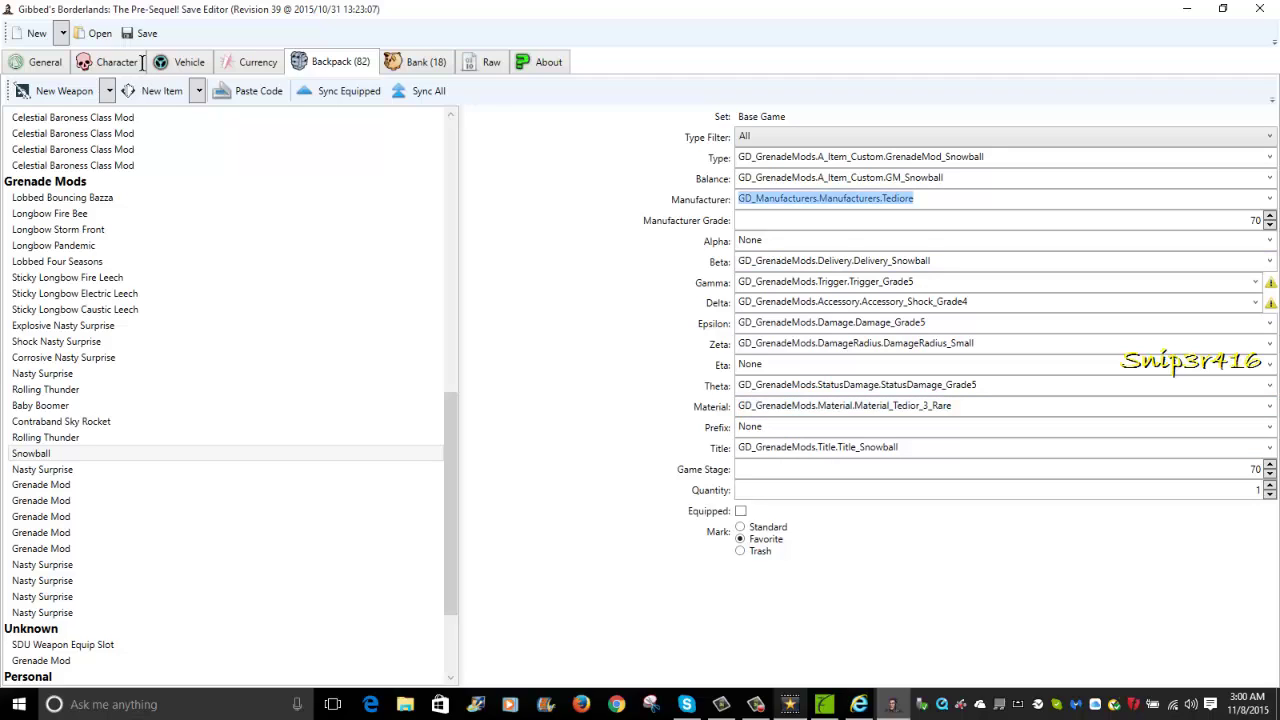
key("End")
key("ctrl+shift+Left")
key("shift+F10")
key("Down")
key("Down")
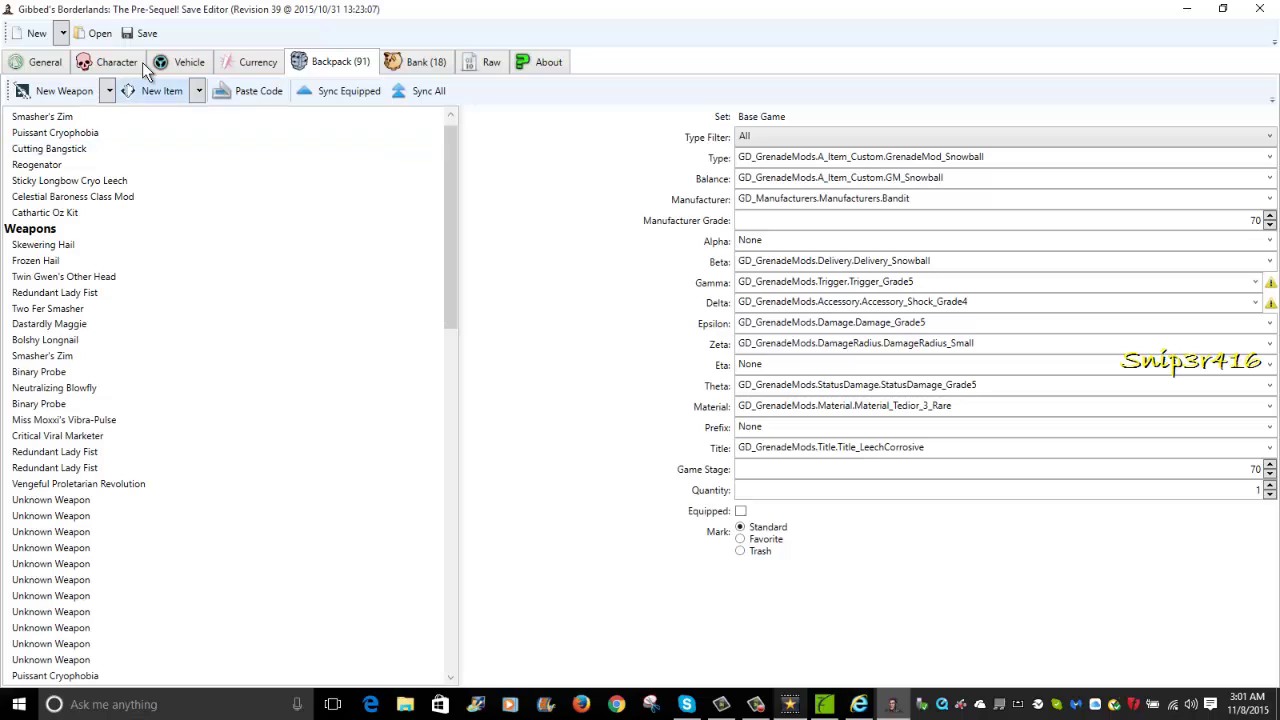
Add a new item to the backpack and set its type filter to Oz Kits.
key("Return")
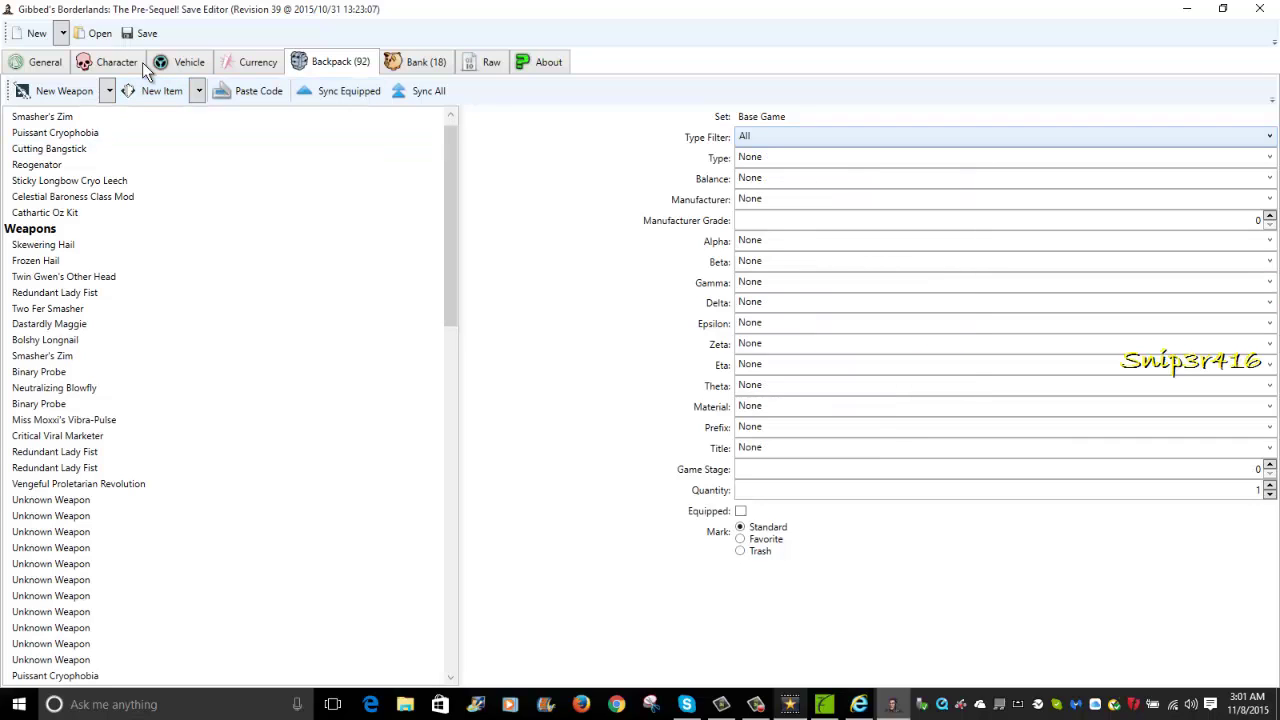
key("alt+Down")
key("Down")
key("Down")
key("Down")
key("Down")
key("Down")
key("Down")
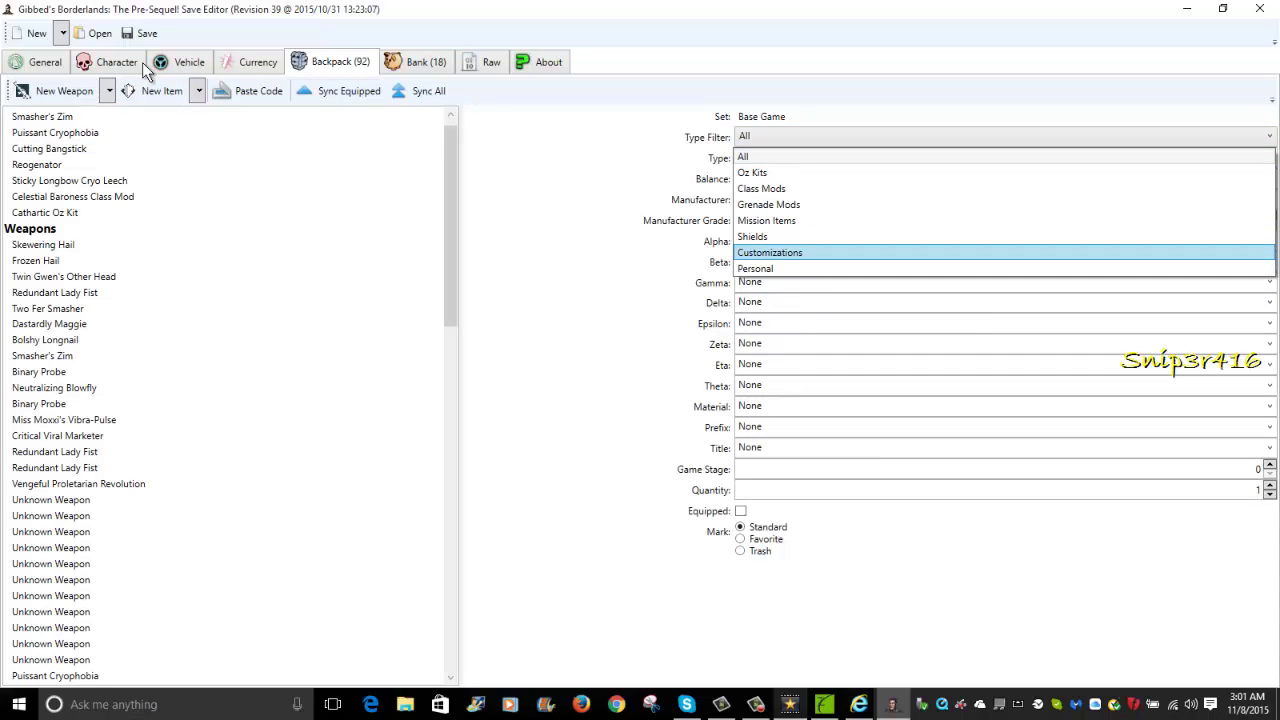
key("Down")
key("Up")
key("Up")
key("Up")
key("Up")
key("Up")
key("Up")
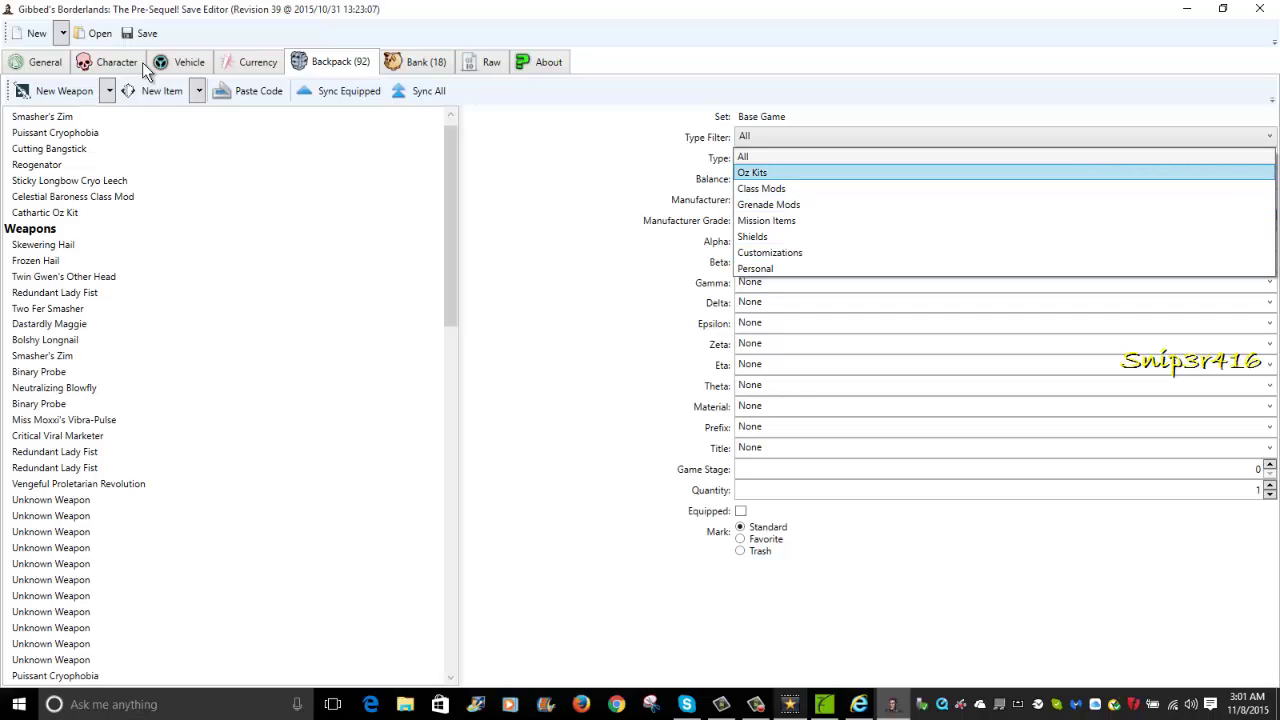
key("Return")
key("Tab")
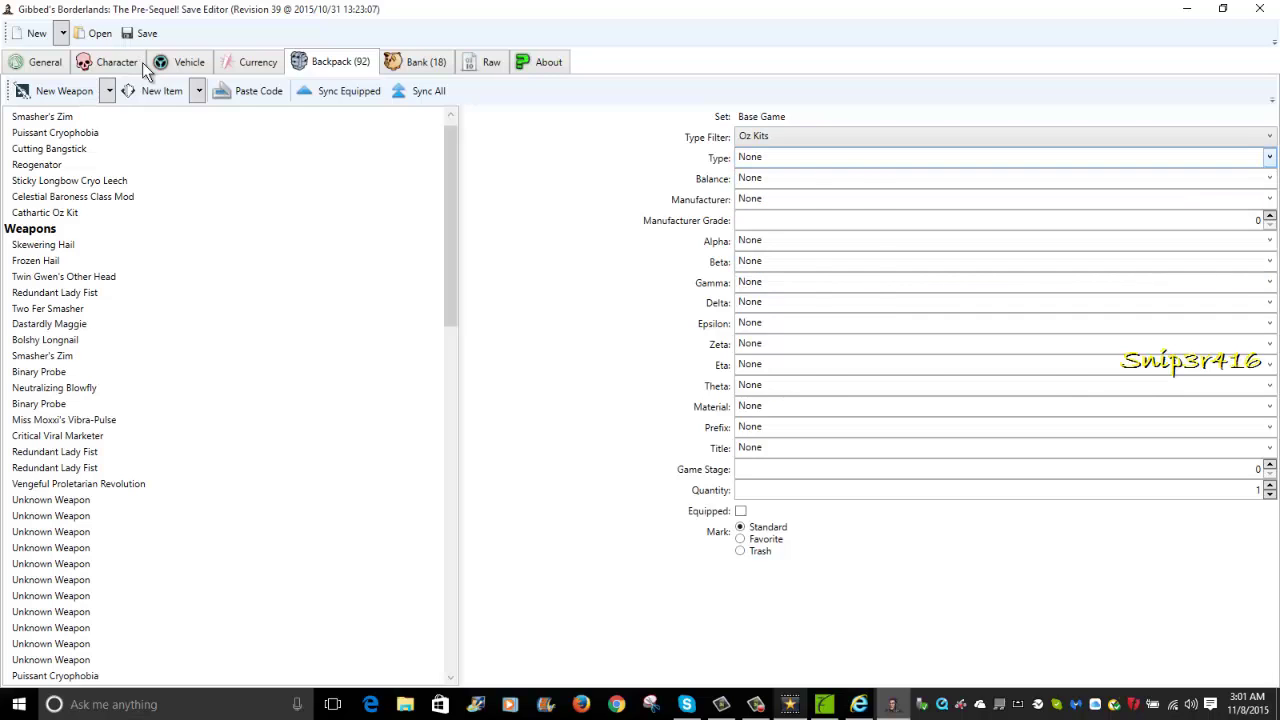
Set the new Oz kit's Type to GD_MoonItems.A_Item_Unique.MoonItem_AckAck.
key("alt+Down")
key("Down")
key("Down")
key("Down")
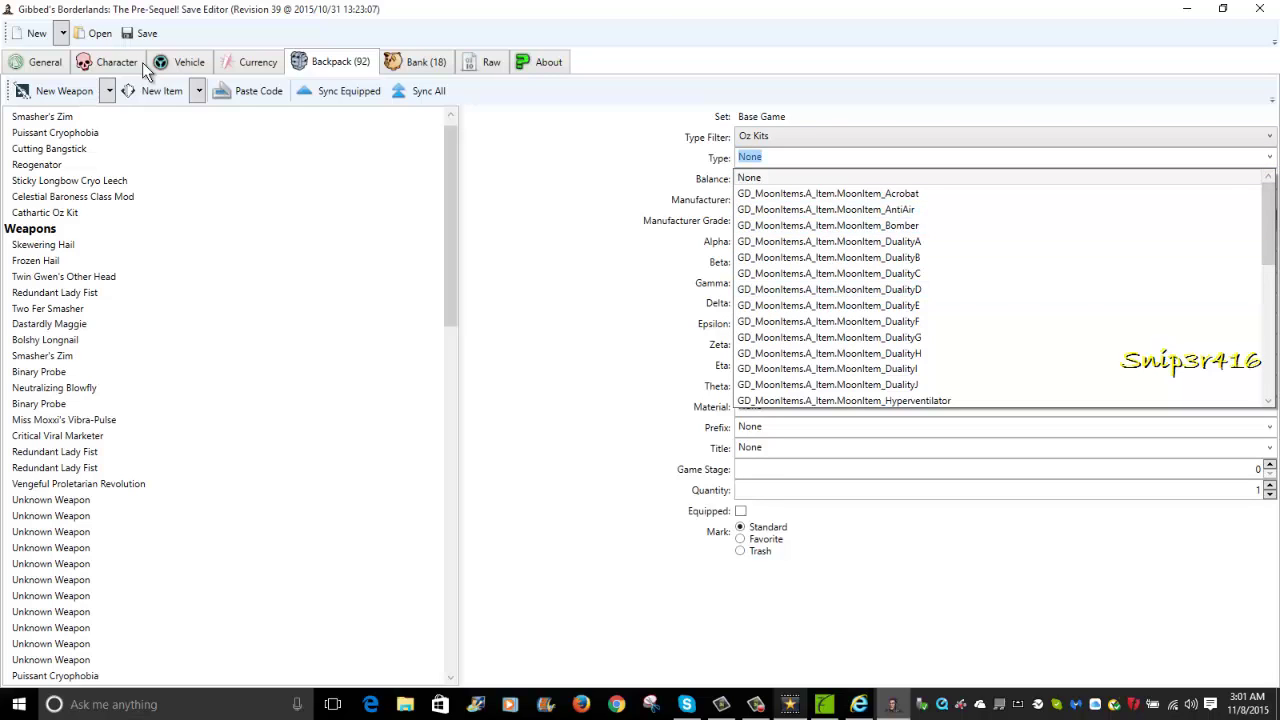
key("Down")
key("Down")
key("Down")
key("Down")
key("Down")
key("Down")
key("Down")
key("Down")
key("Down")
key("Down")
key("Down")
key("Down")
key("Down")
key("Down")
key("Down")
key("Down")
key("Down")
key("Down")
key("Down")
key("Down")
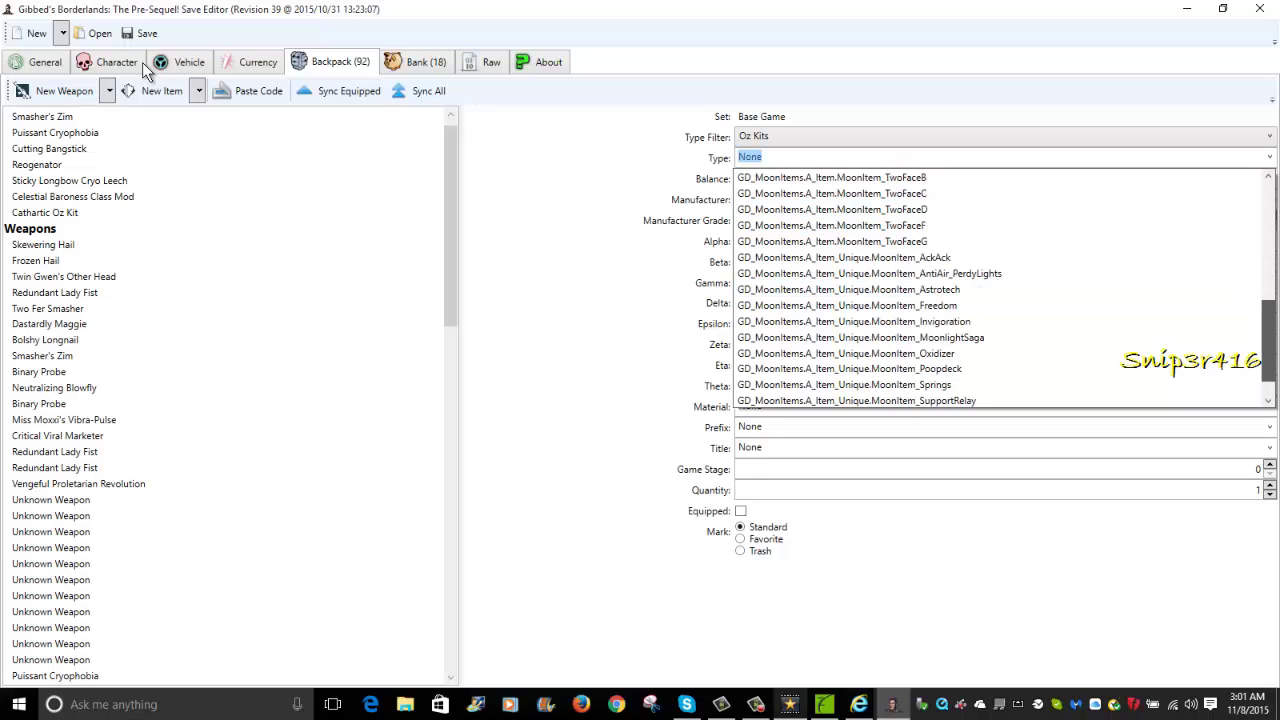
key("Down")
key("Down")
key("Up")
key("Up")
key("Up")
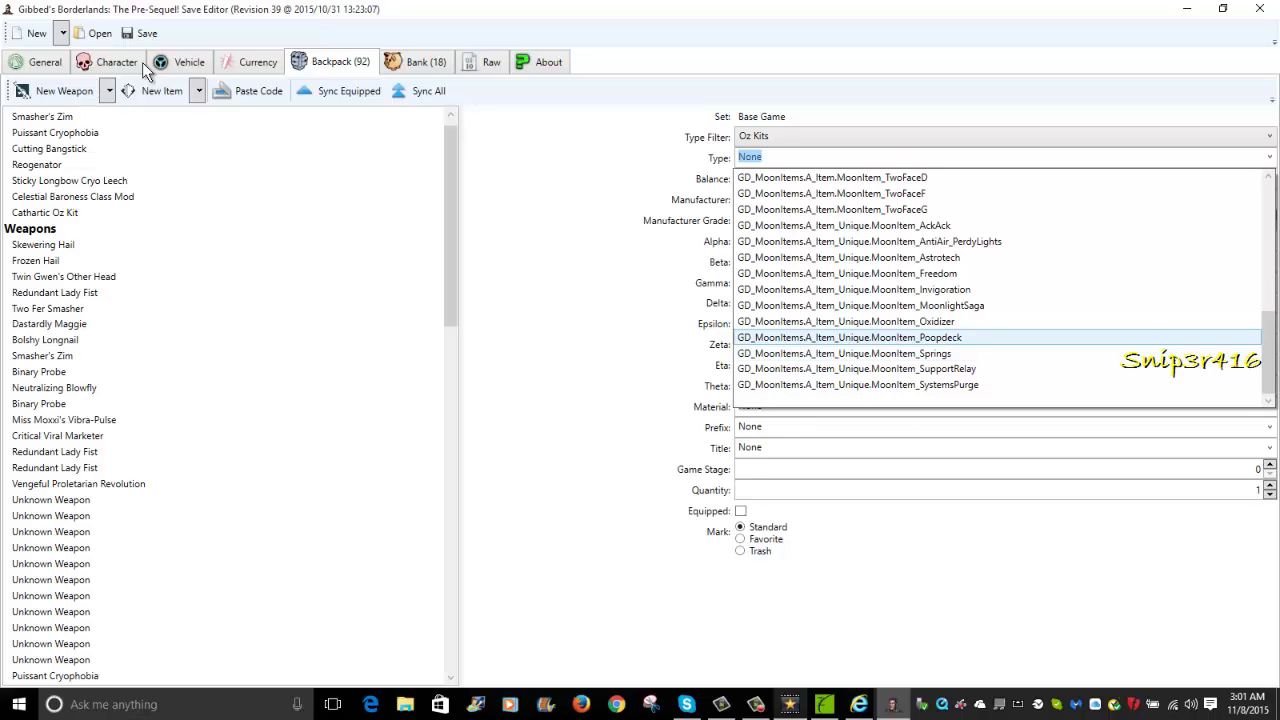
key("Up")
key("Up")
key("Up")
key("Up")
key("Up")
key("Up")
key("Up")
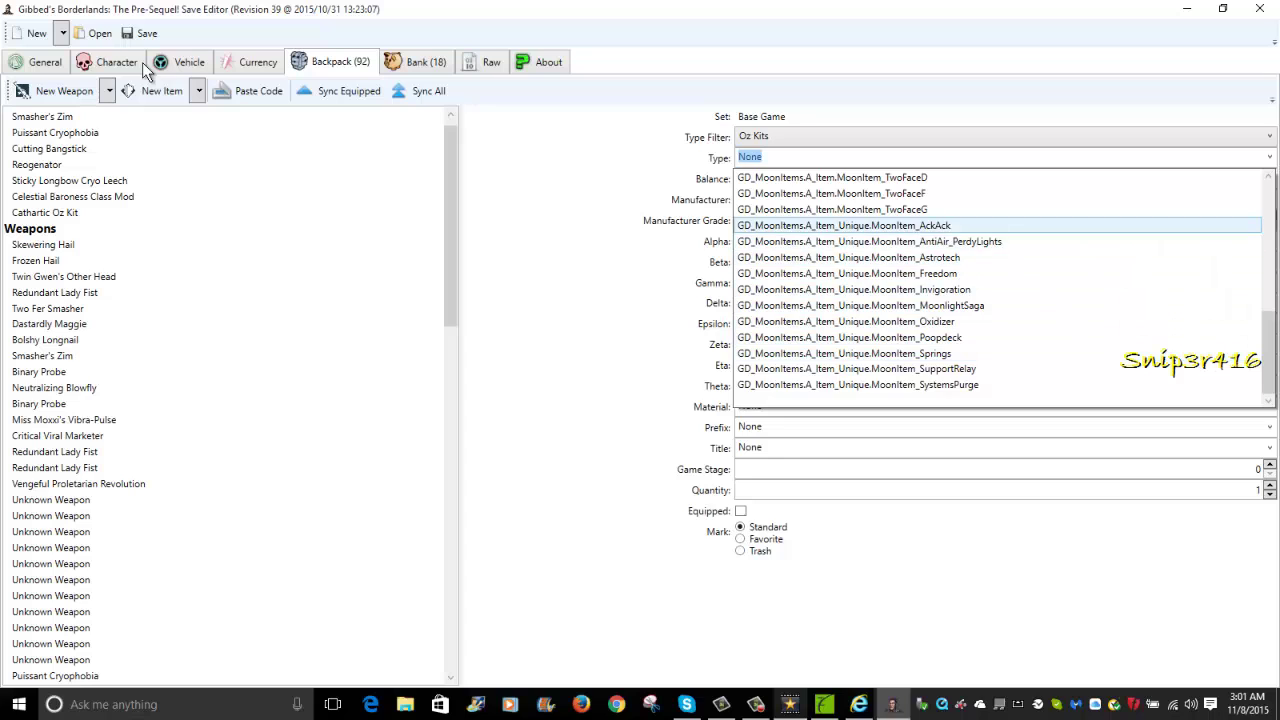
key("Return")
Set the new Oz kit's Balance to GD_MoonItems.A_Item_Unique.A_AckAck.
key("Tab")
key("alt+Down")
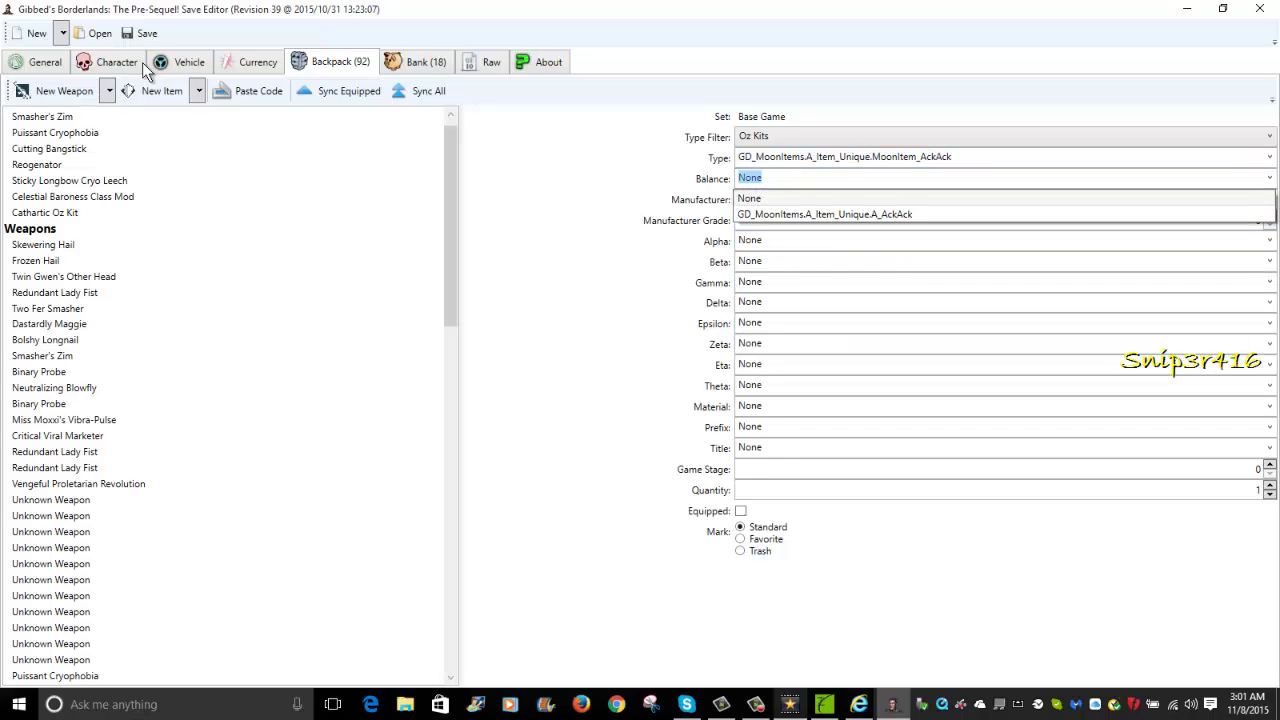
key("Down")
key("Return")
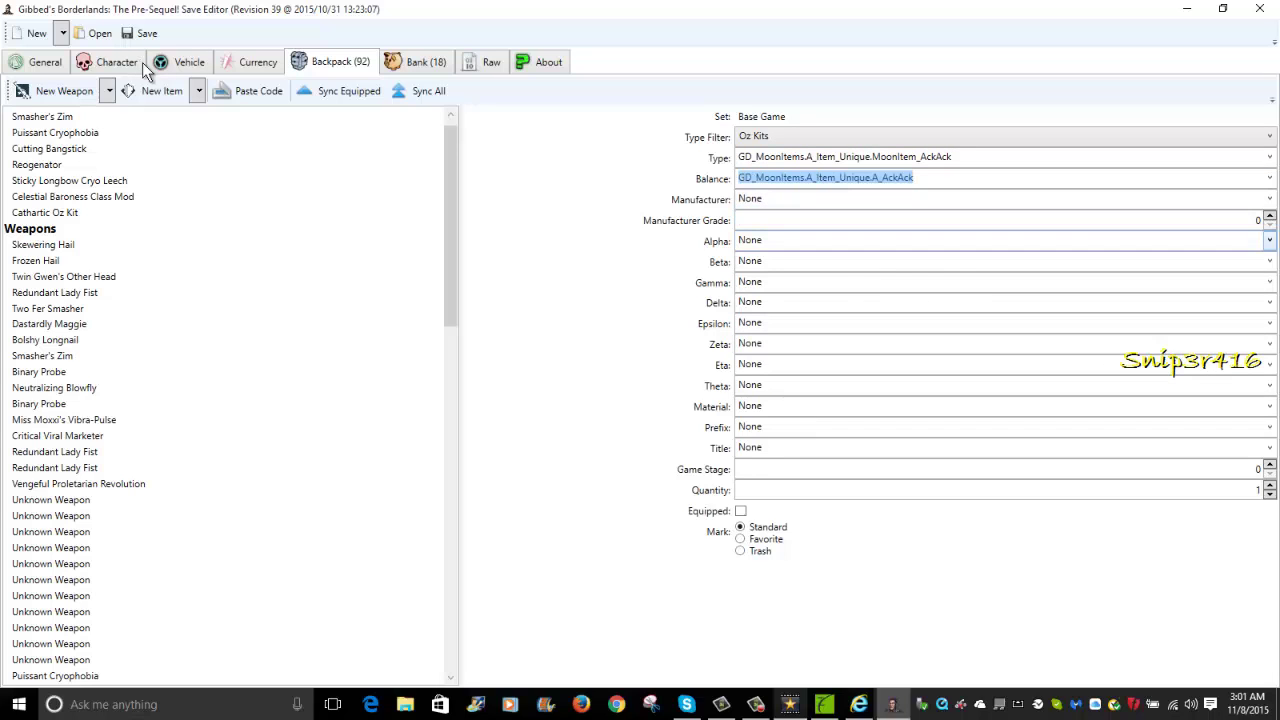
Set the new Oz kit's Alpha part to GD_MoonItems.EnableSpecial.EnableSpecial_Element4.
key("Tab")
key("Tab")
key("Tab")
key("alt+Down")
key("Down")
key("Down")
key("Down")
key("Down")
key("Down")
key("Up")
key("Return")
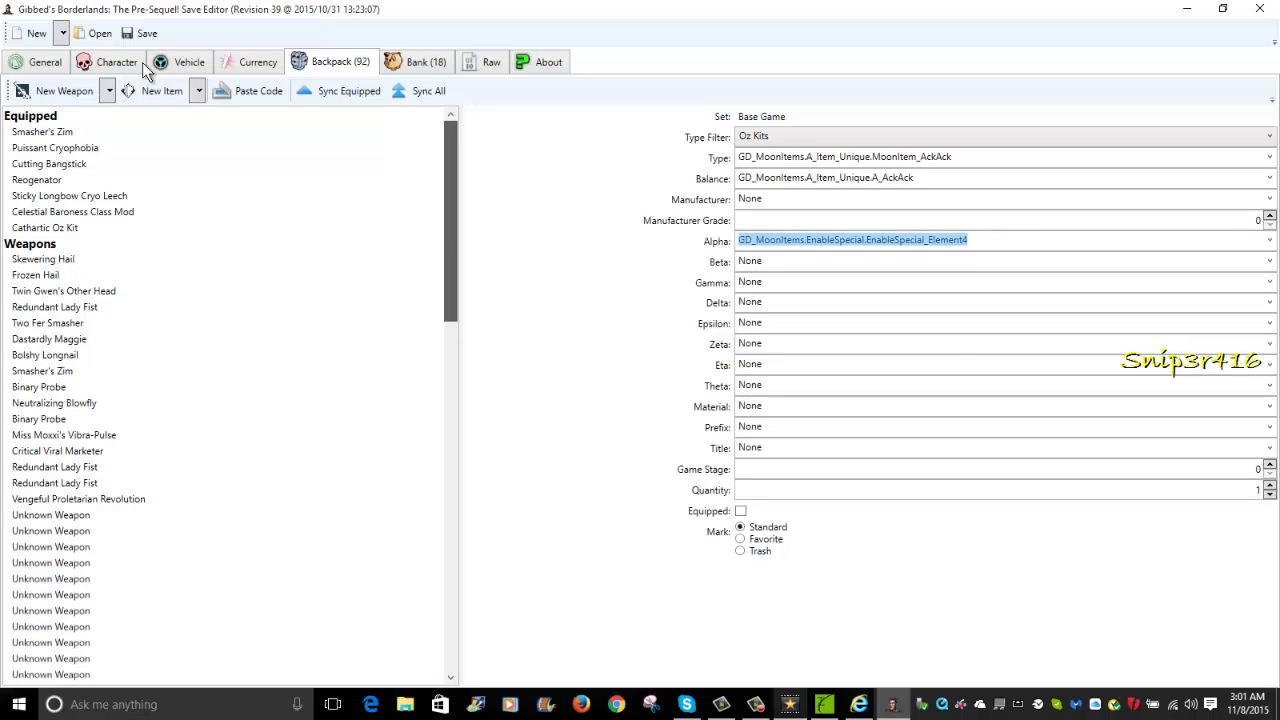
Examine the equipped Celestial Baroness Class Mod and the Balance options available for it.
key("Down")
key("Down")
key("Down")
key("Down")
key("Down")
key("Down")
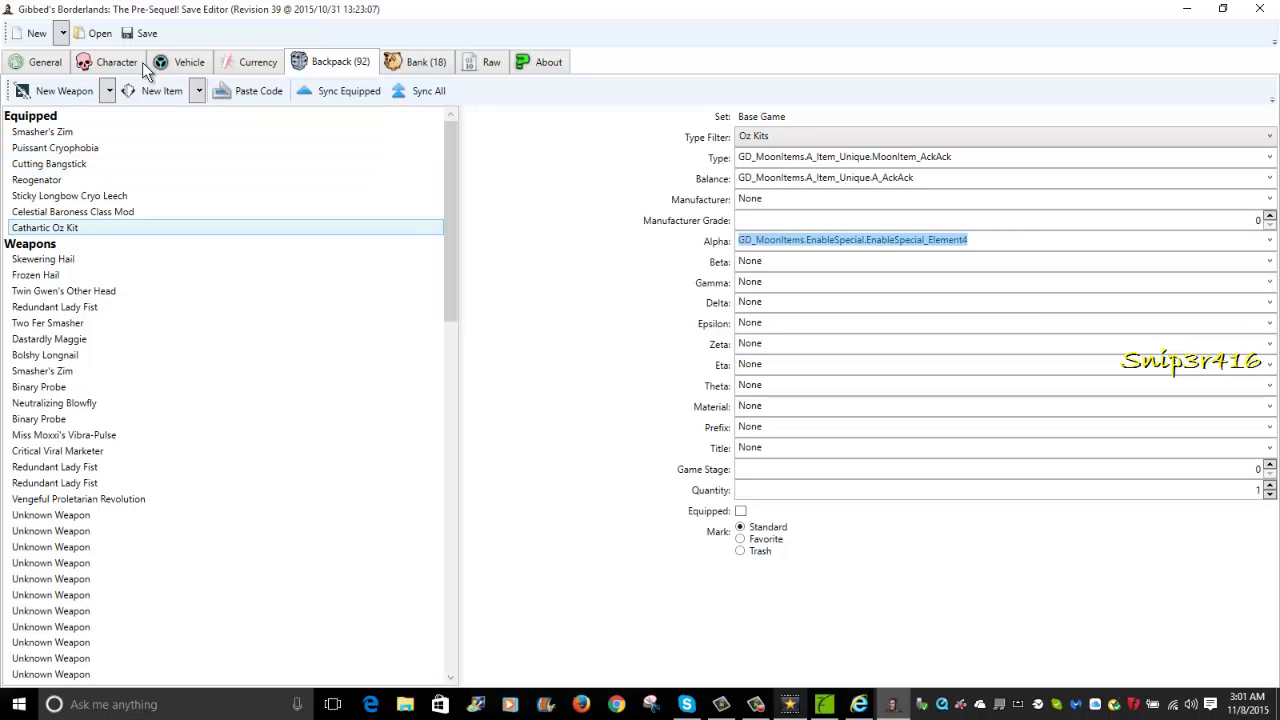
key("Up")
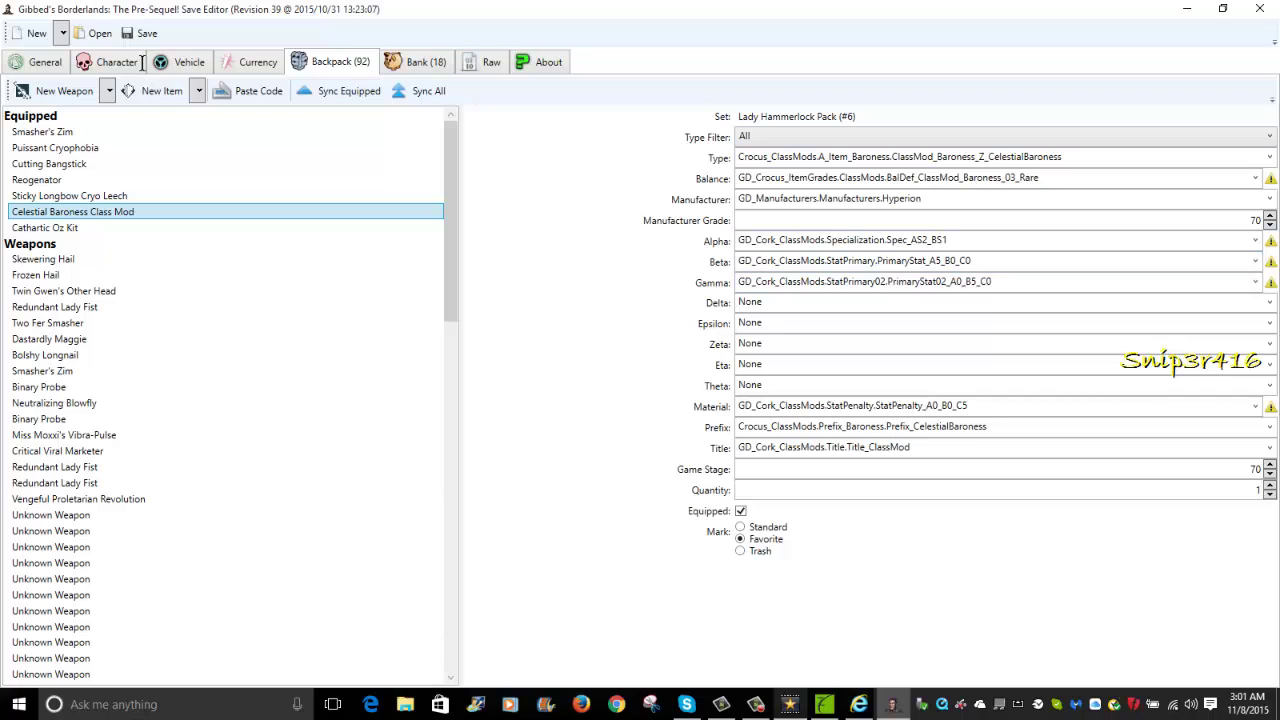
key("Tab")
key("alt+Down")
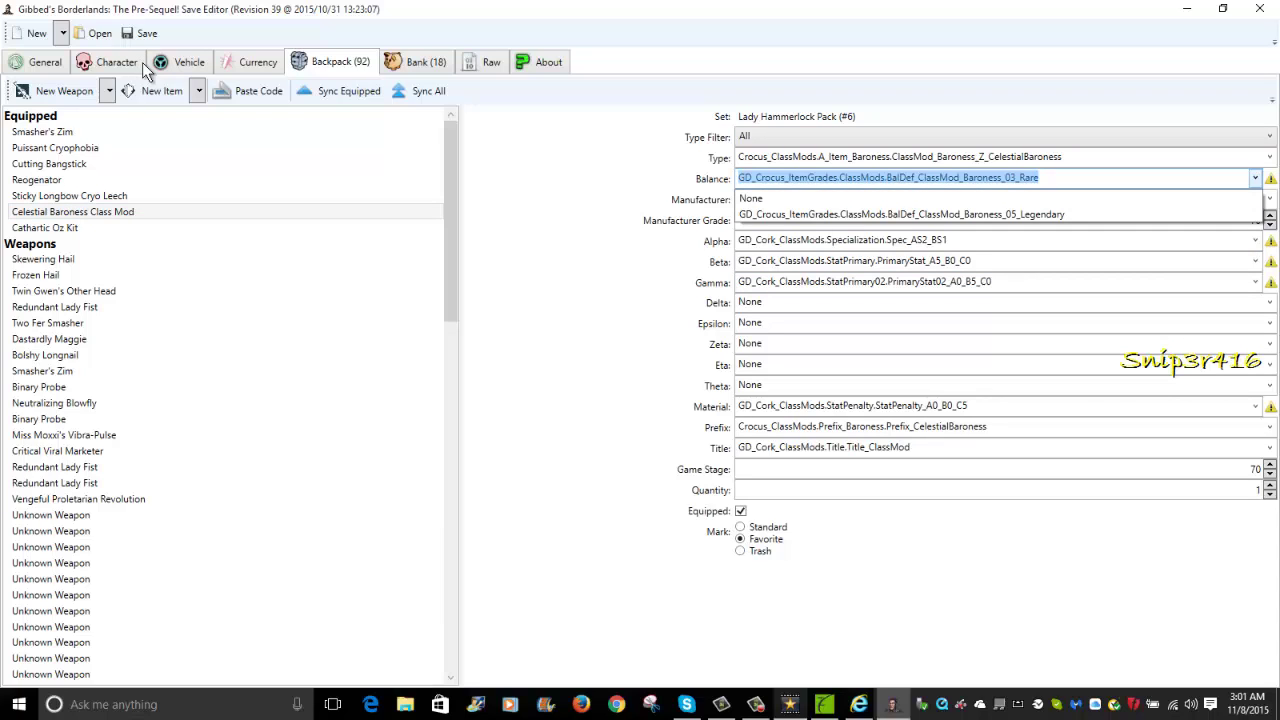
key("Escape")
key("Tab")
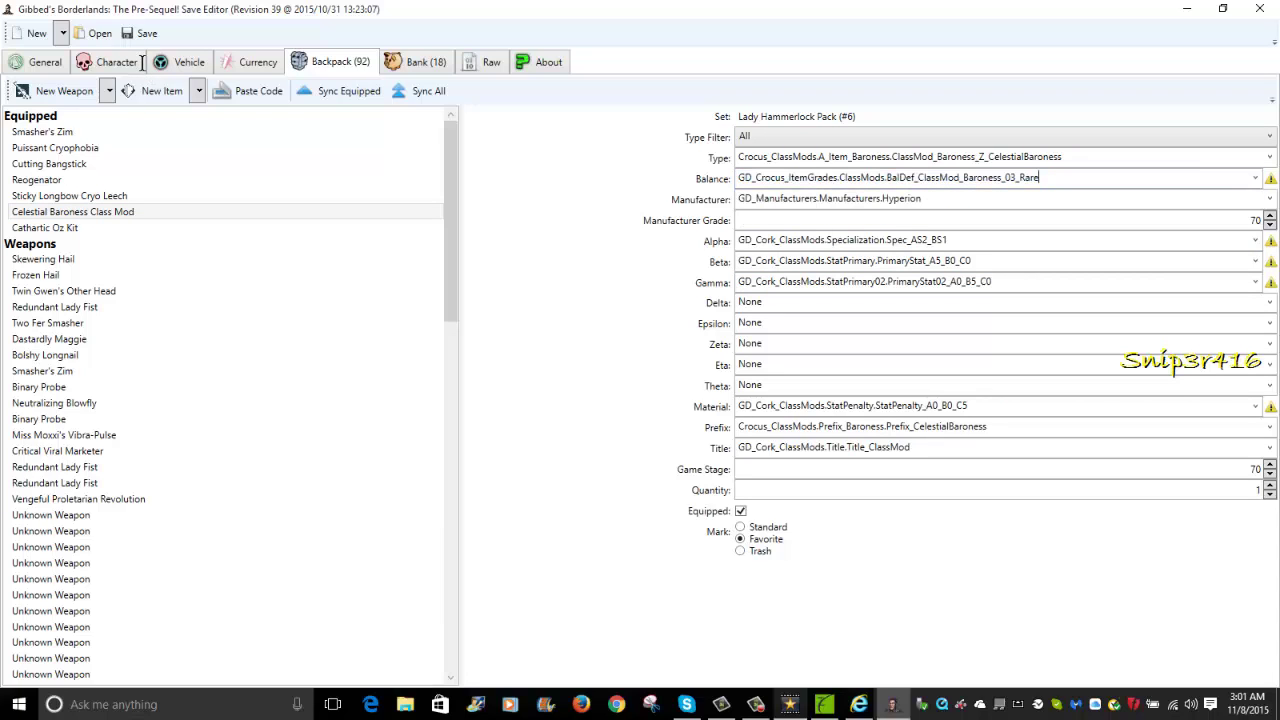
key("shift+Tab")
key("shift+Tab")
key("Tab")
Select the Ack Ack item under Unknown and keep its Alpha part at GD_MoonItems.EnableSpecial.EnableSpecial_Element4.
scroll(225, 400, "down", 9)
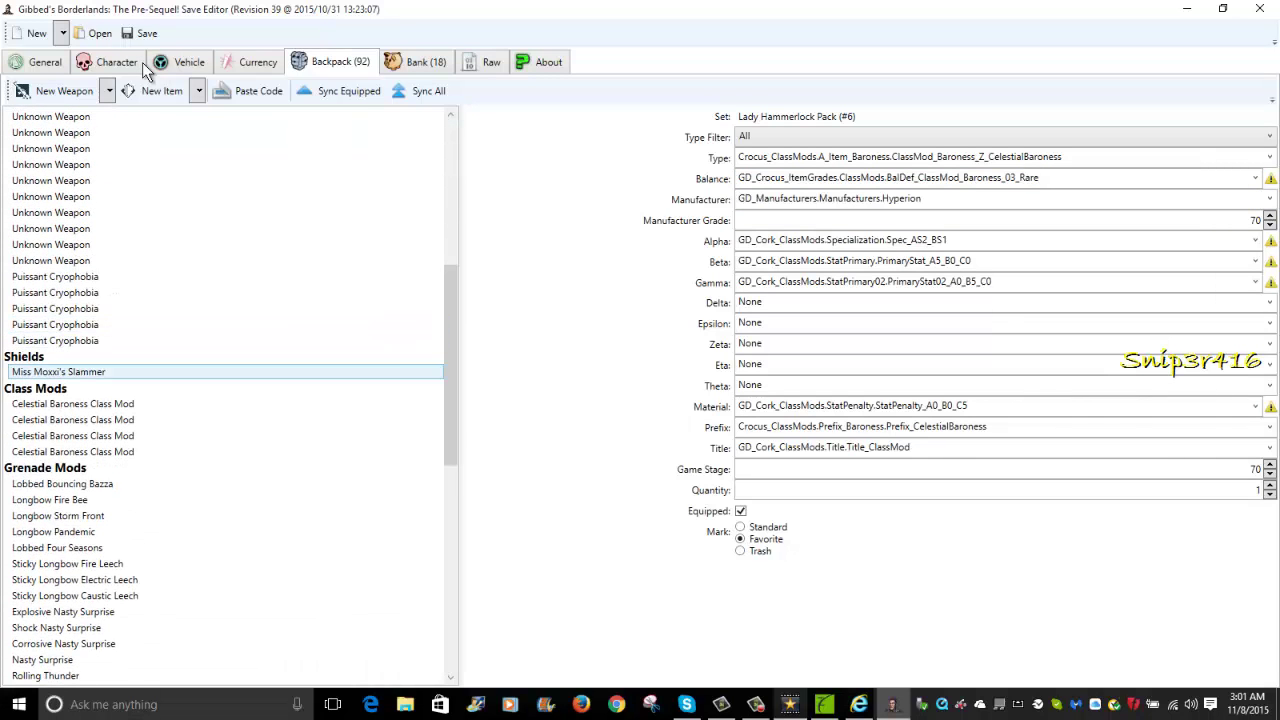
left_click_drag(451, 365, 451, 570)
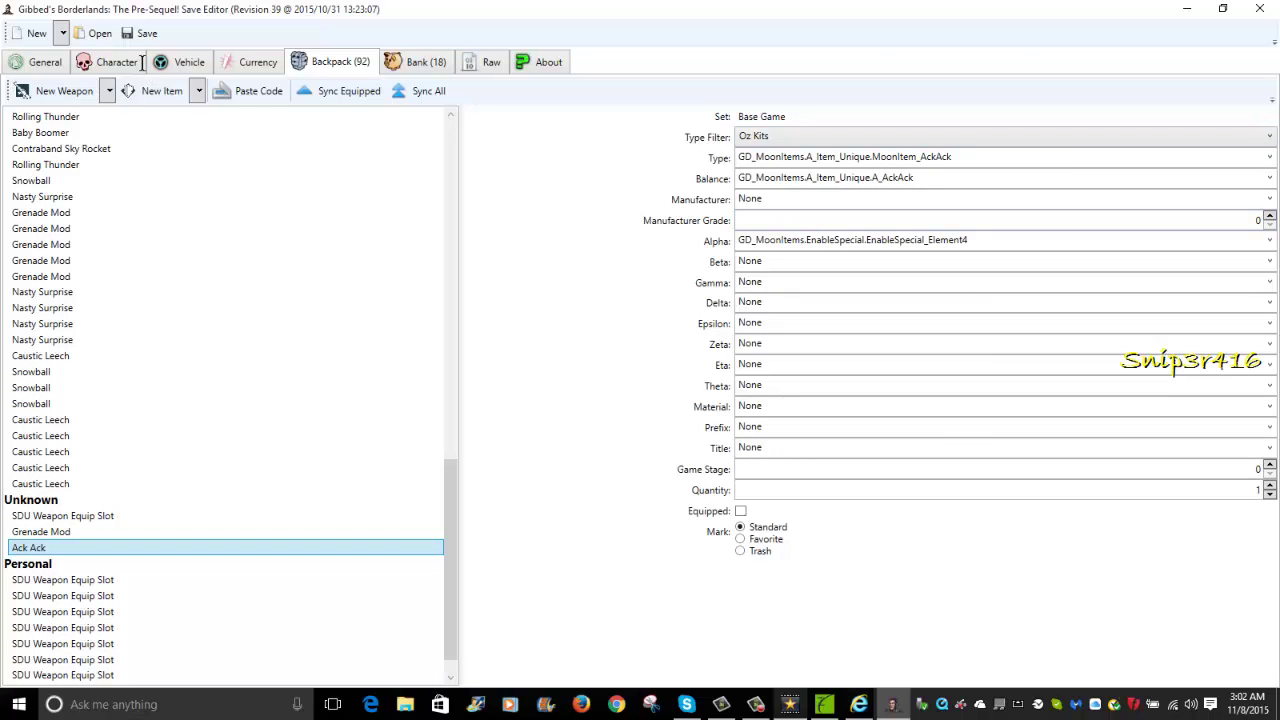
key("F4")
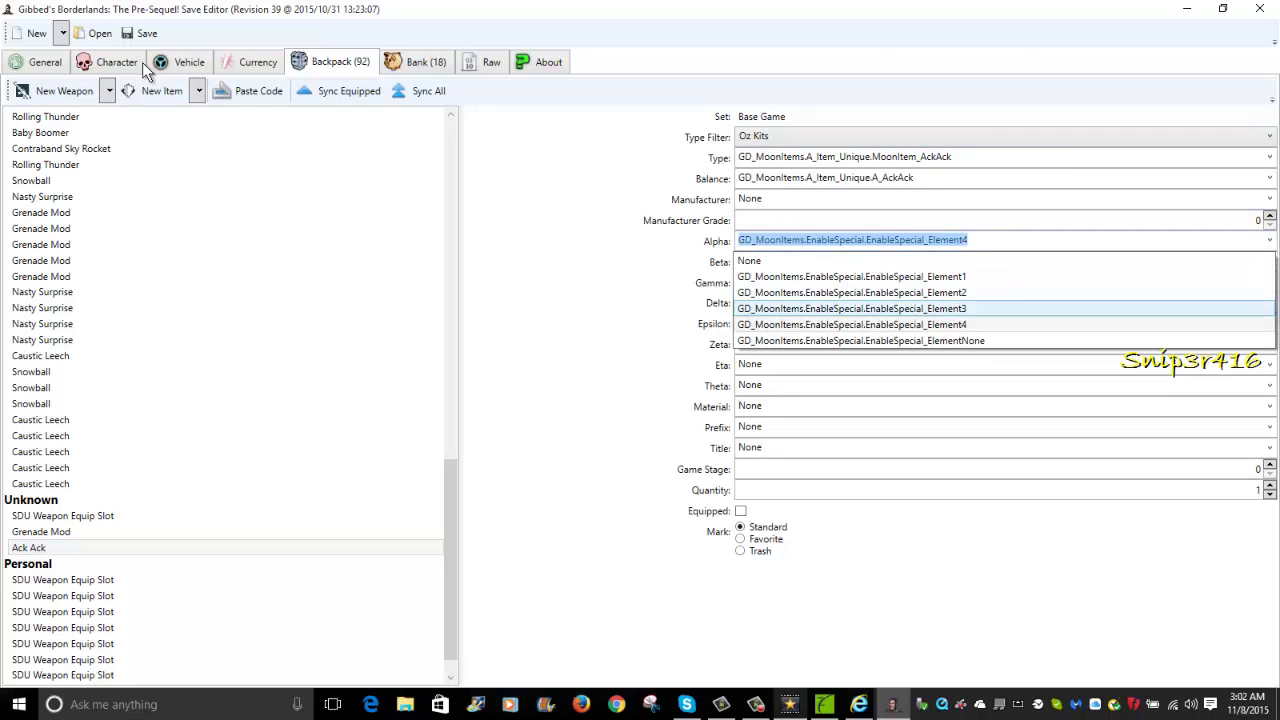
key("Return")
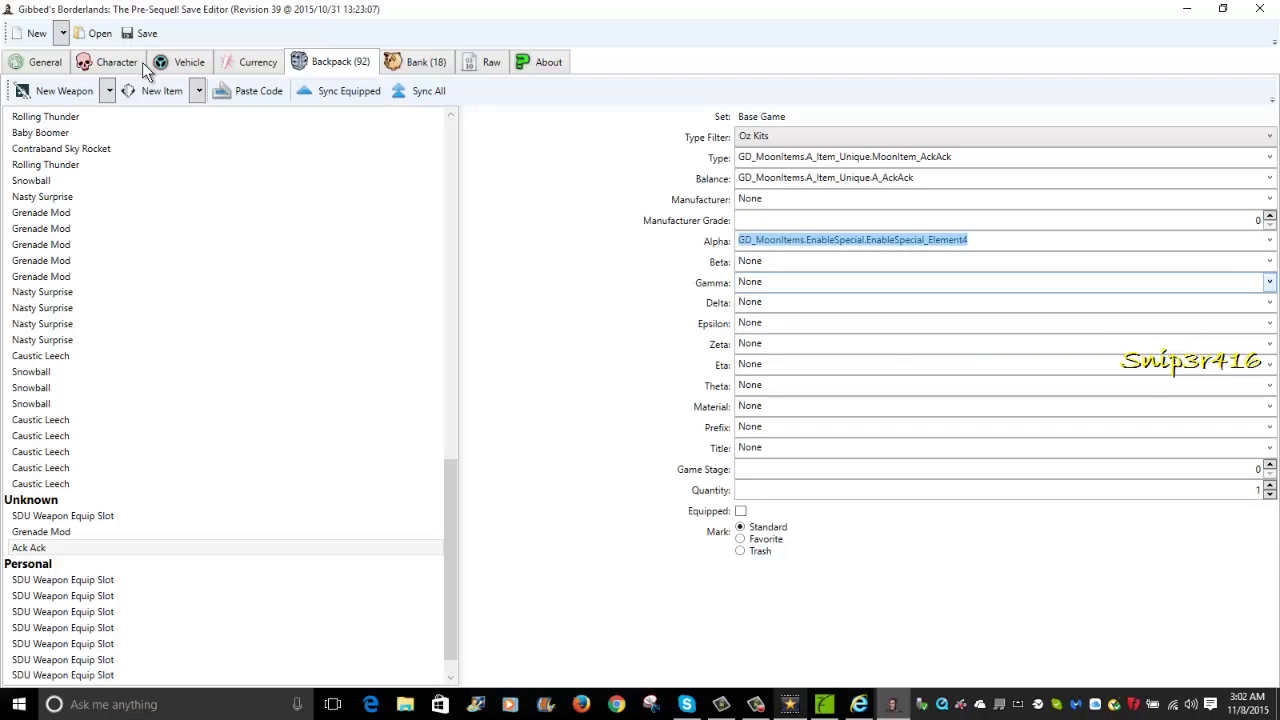
Check the Delta and Epsilon part options of the Ack Ack item.
key("Tab")
key("Tab")
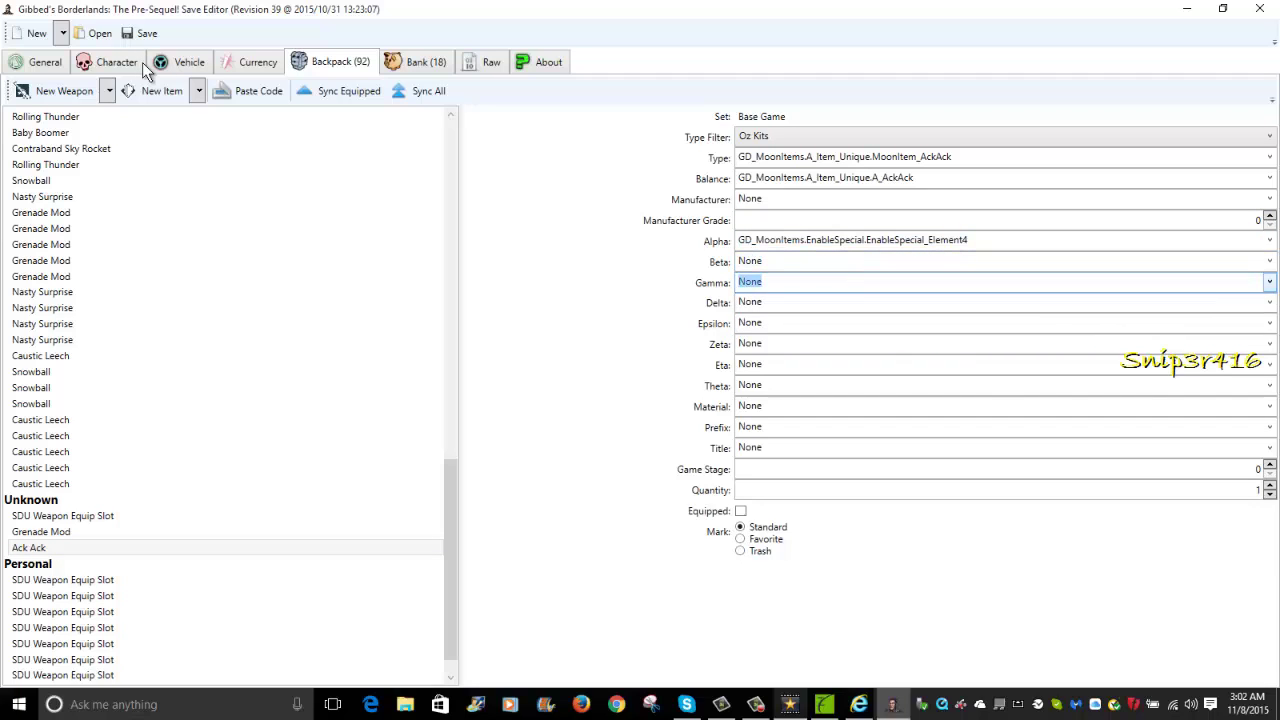
key("Tab")
key("F4")
key("Return")
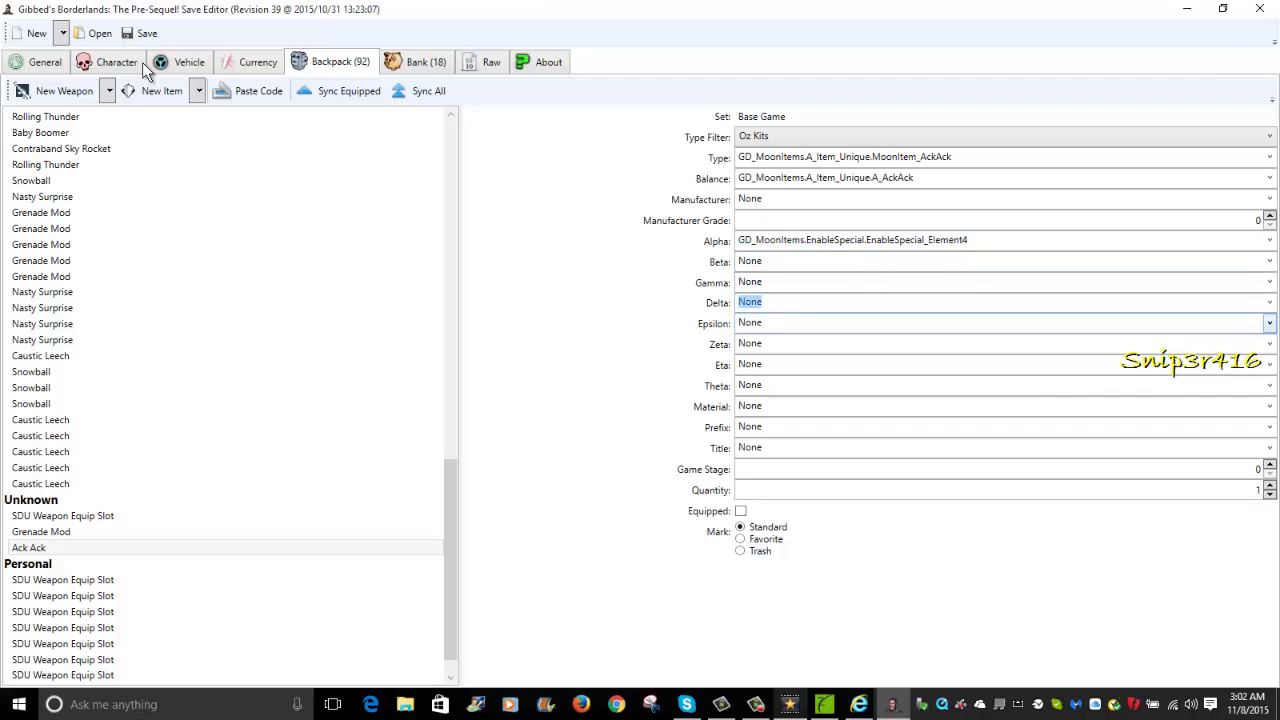
key("Tab")
key("F4")
key("Return")
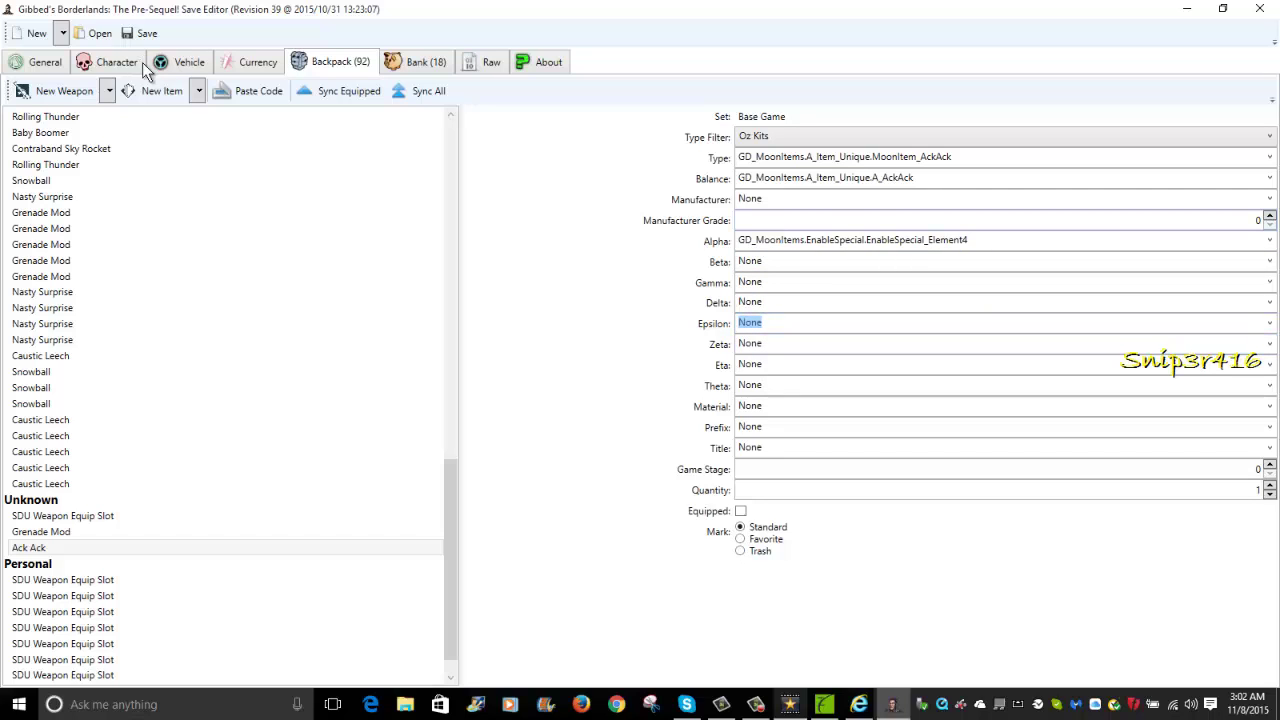
Set the Ack Ack item's Manufacturer to GD_Manufacturers.Manufacturers.Vladof.
key("shift+Tab")
key("shift+Tab")
key("shift+Tab")
key("shift+Tab")
key("shift+Tab")
key("shift+Tab")
key("F4")
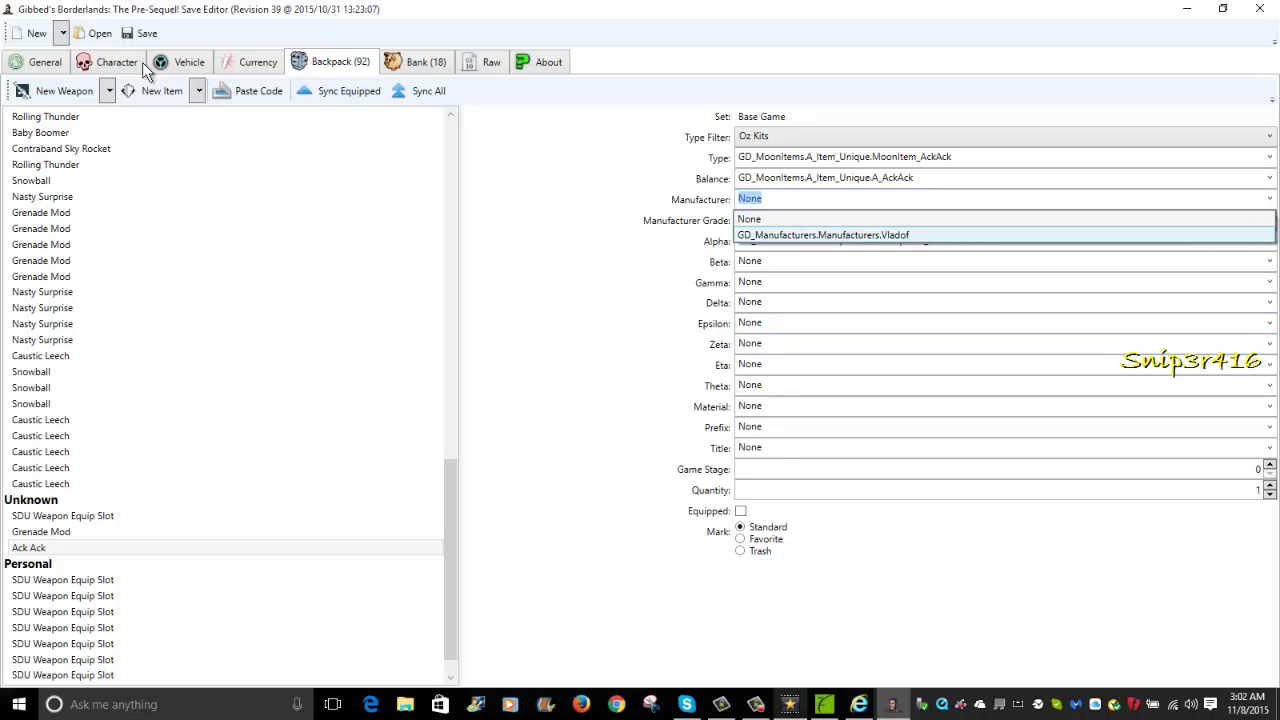
key("Return")
Check the Beta and Delta part options of the Ack Ack item.
key("Tab")
key("Tab")
key("Tab")
key("F4")
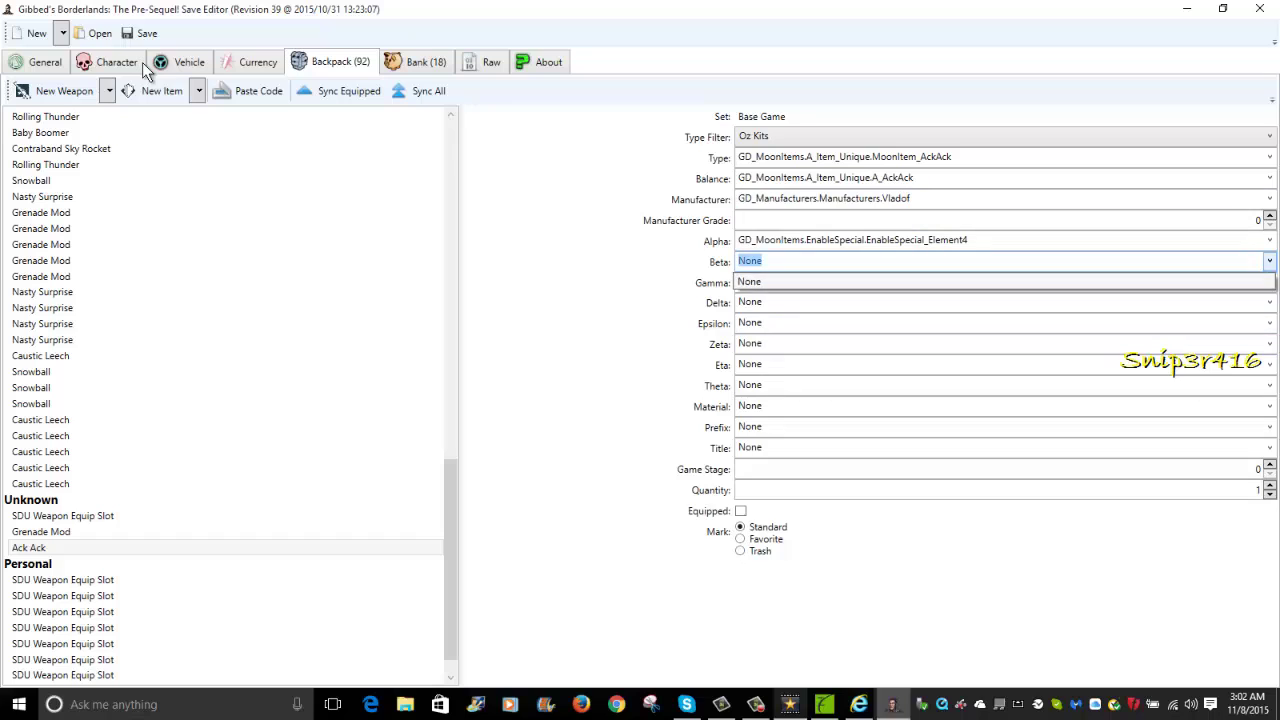
key("Return")
key("Tab")
key("Tab")
key("F4")
key("Return")
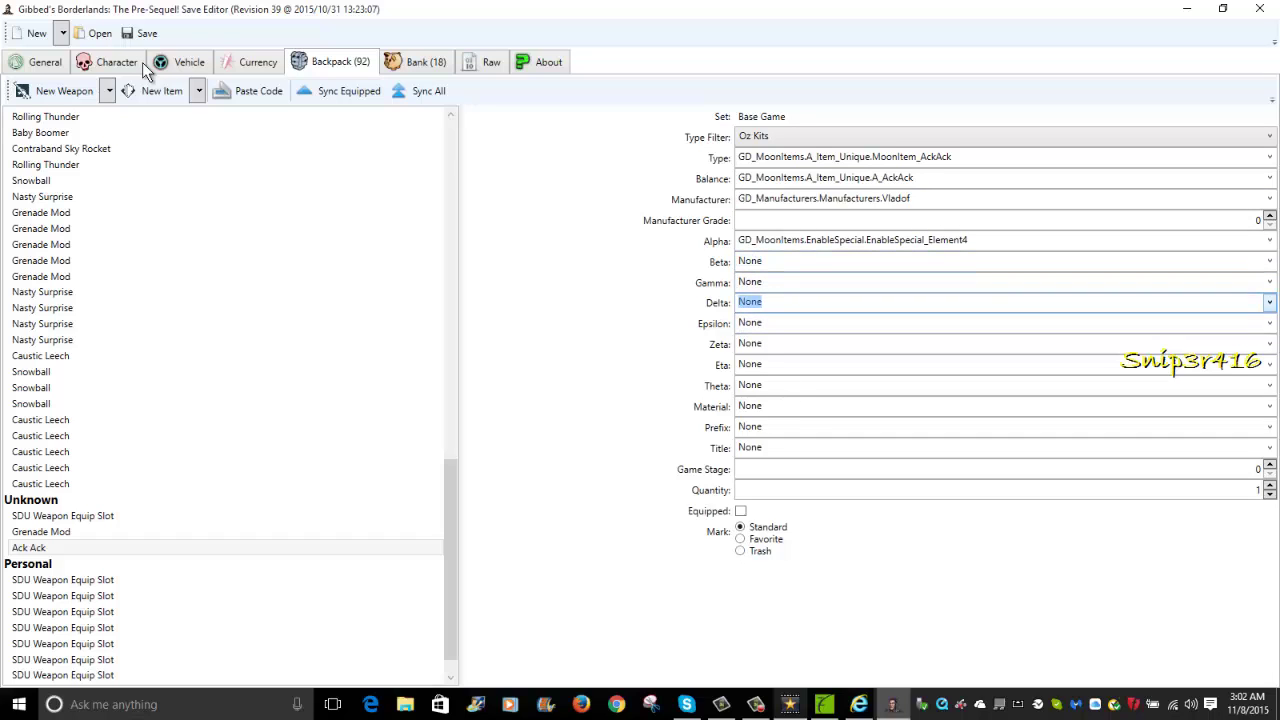
Set the Ack Ack item's Eta part to GD_MoonItems.Body.Body_AckAck.
key("Tab")
key("Tab")
key("Tab")
key("F4")
key("Return")
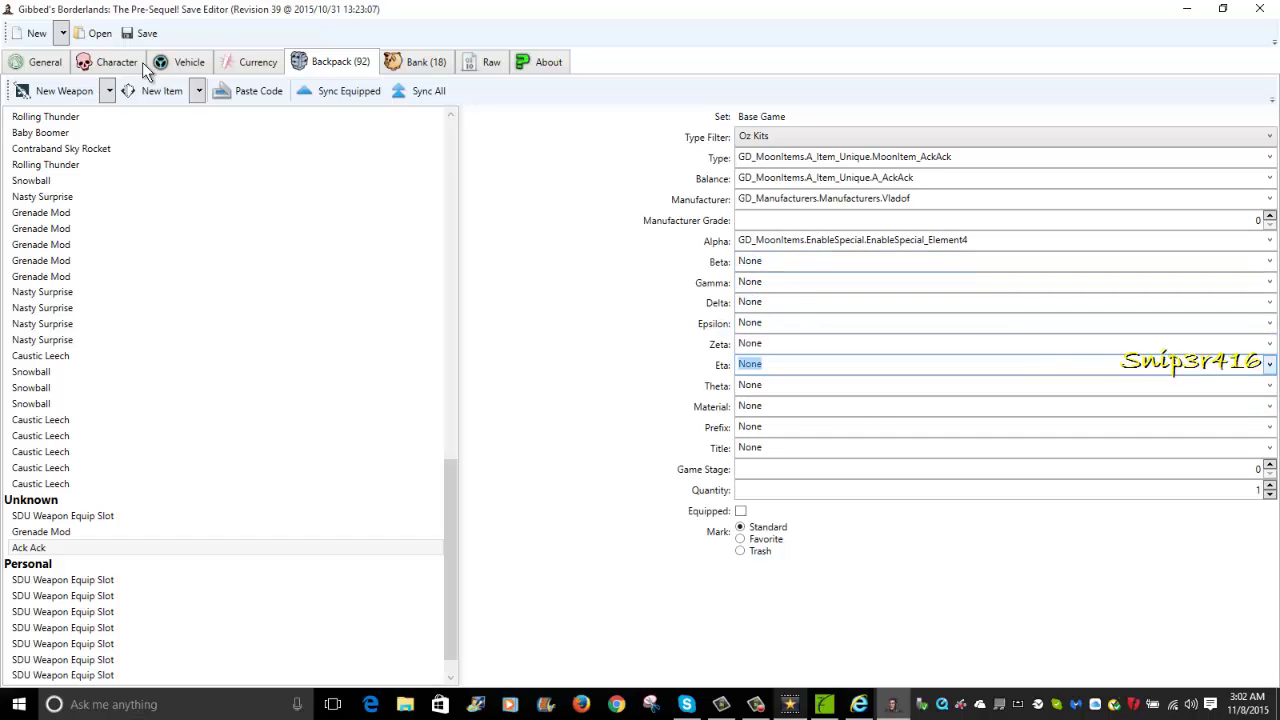
key("F4")
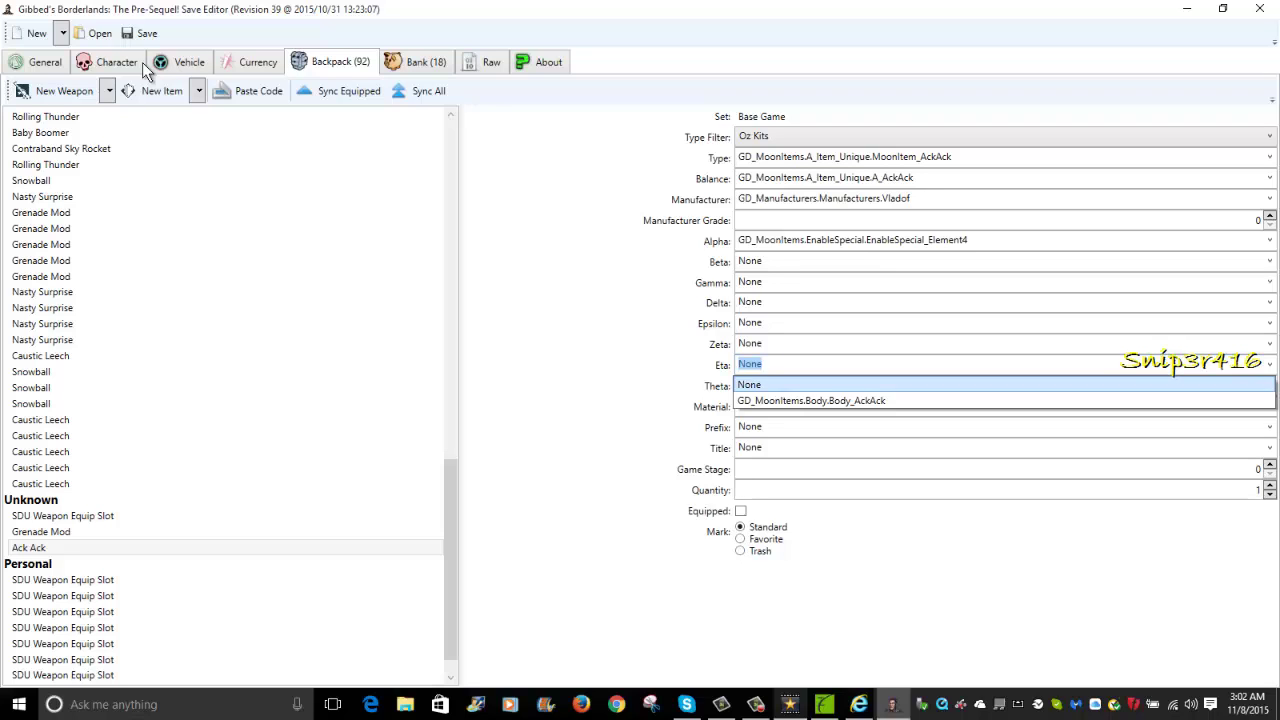
key("Down")
key("Return")
Set the Ack Ack item's Game Stage and Manufacturer Grade to 70.
key("Tab")
key("Tab")
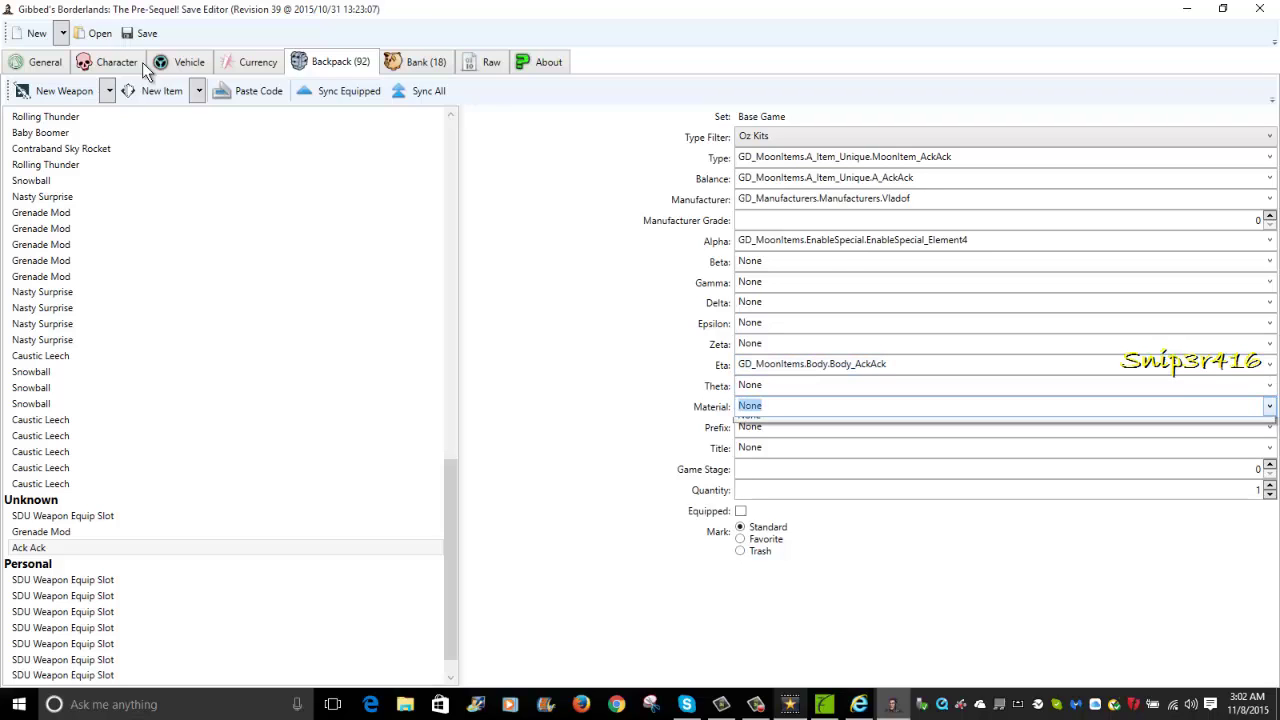
key("Tab")
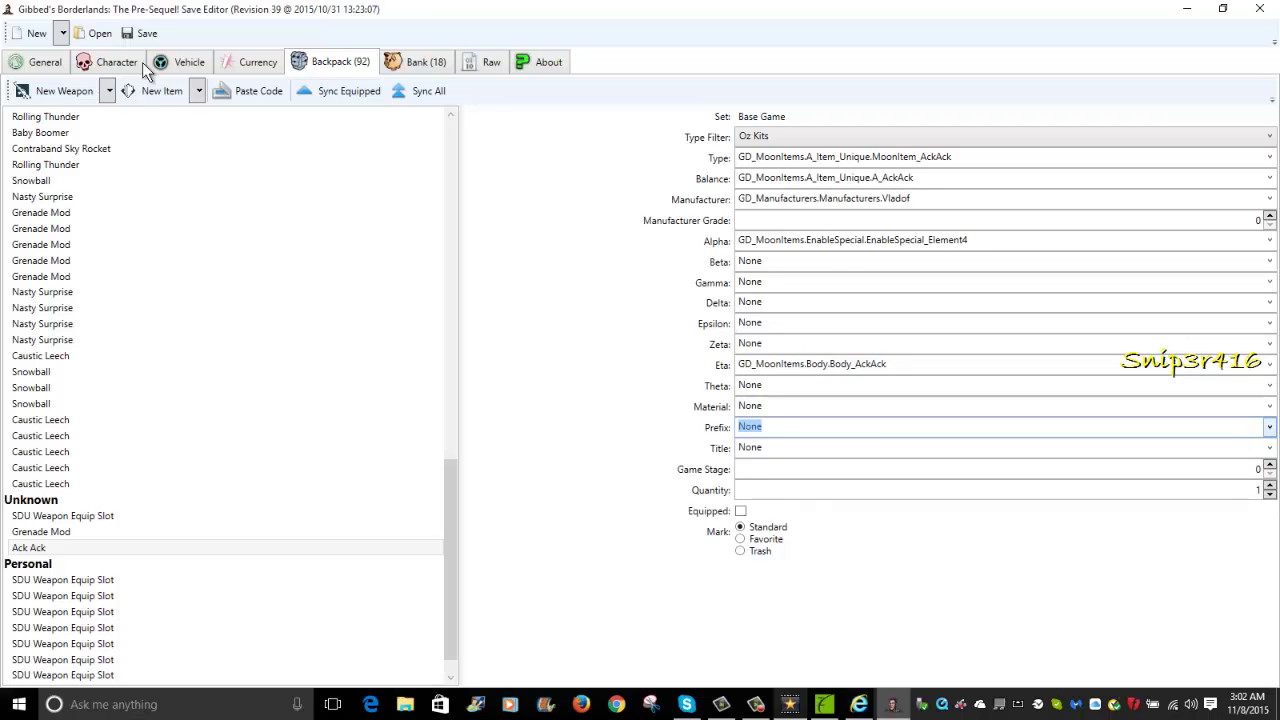
key("Tab")
key("Tab")
type("1")
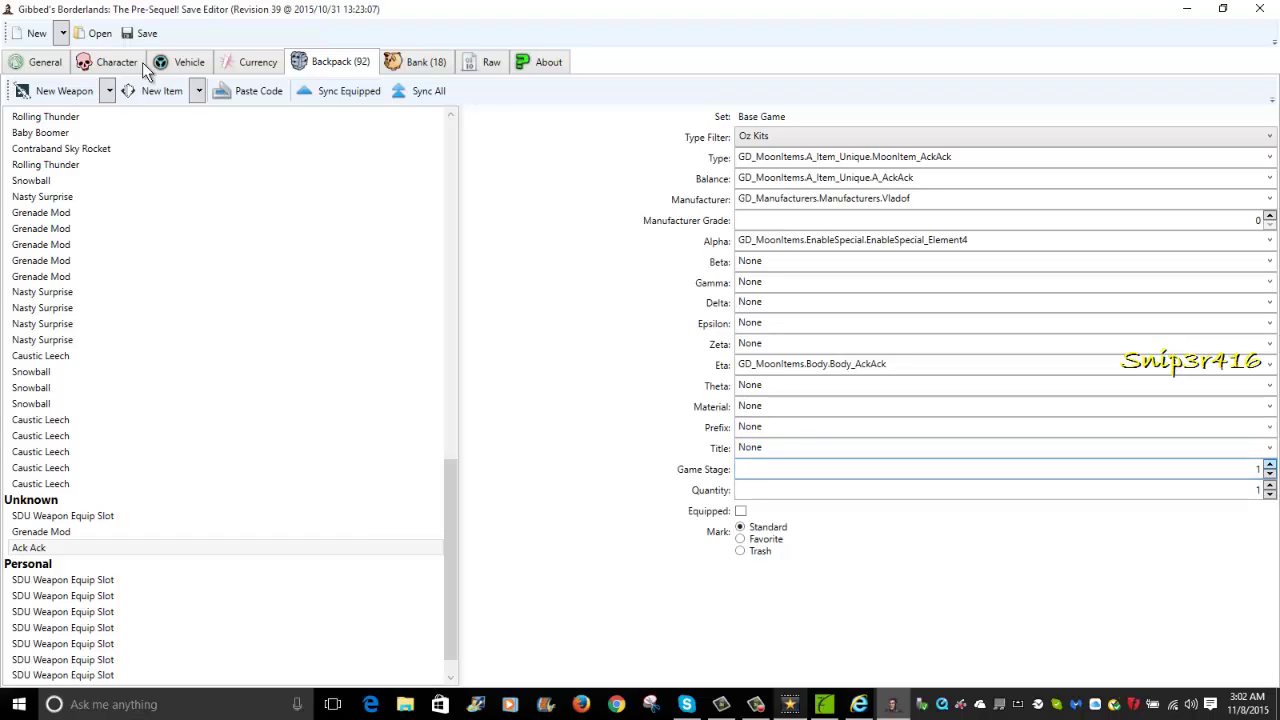
key("shift+Home")
type("70")
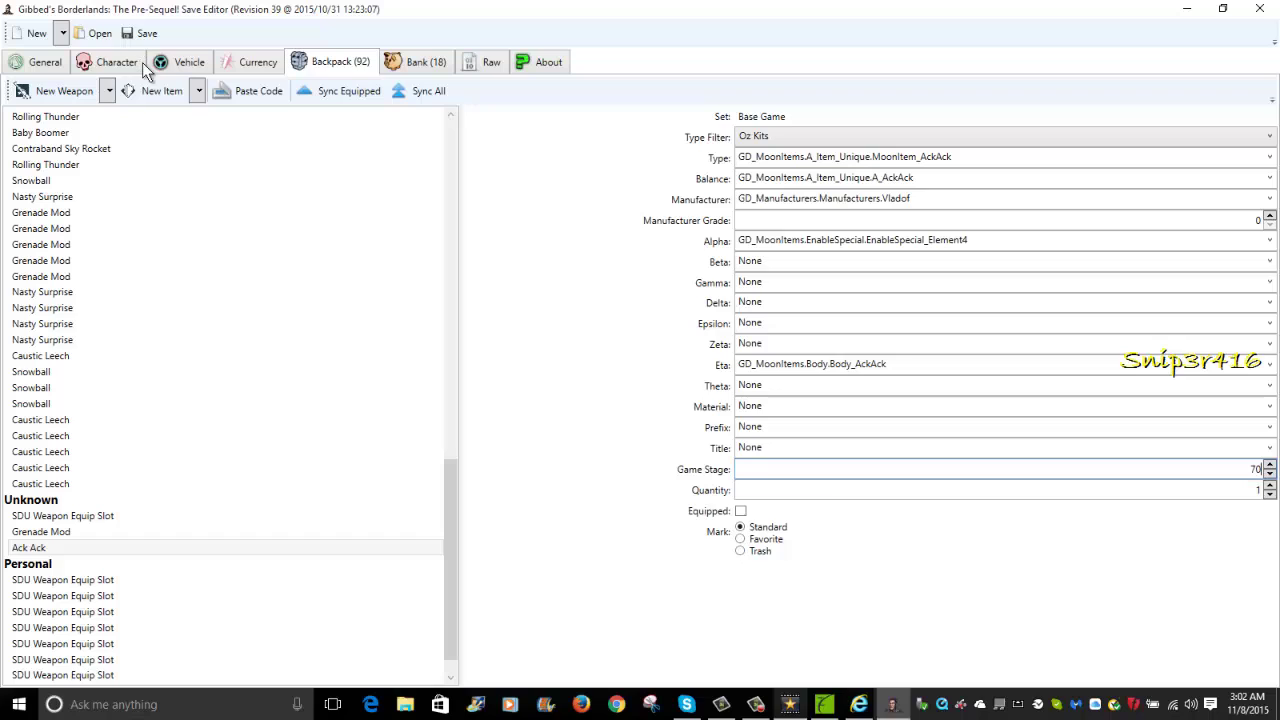
key("Tab")
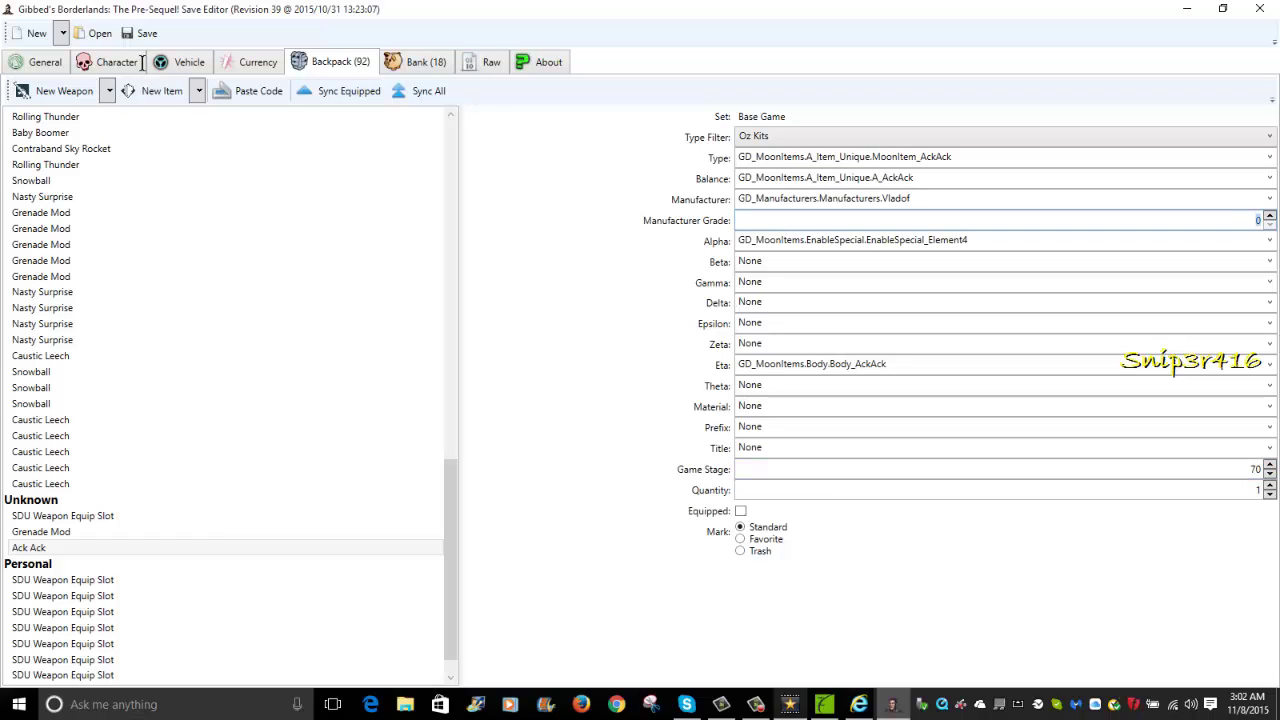
type("70")
Try changing the ending of the Ack Ack item's Alpha part to Element6 and Element3.
key("Tab")
key("End")
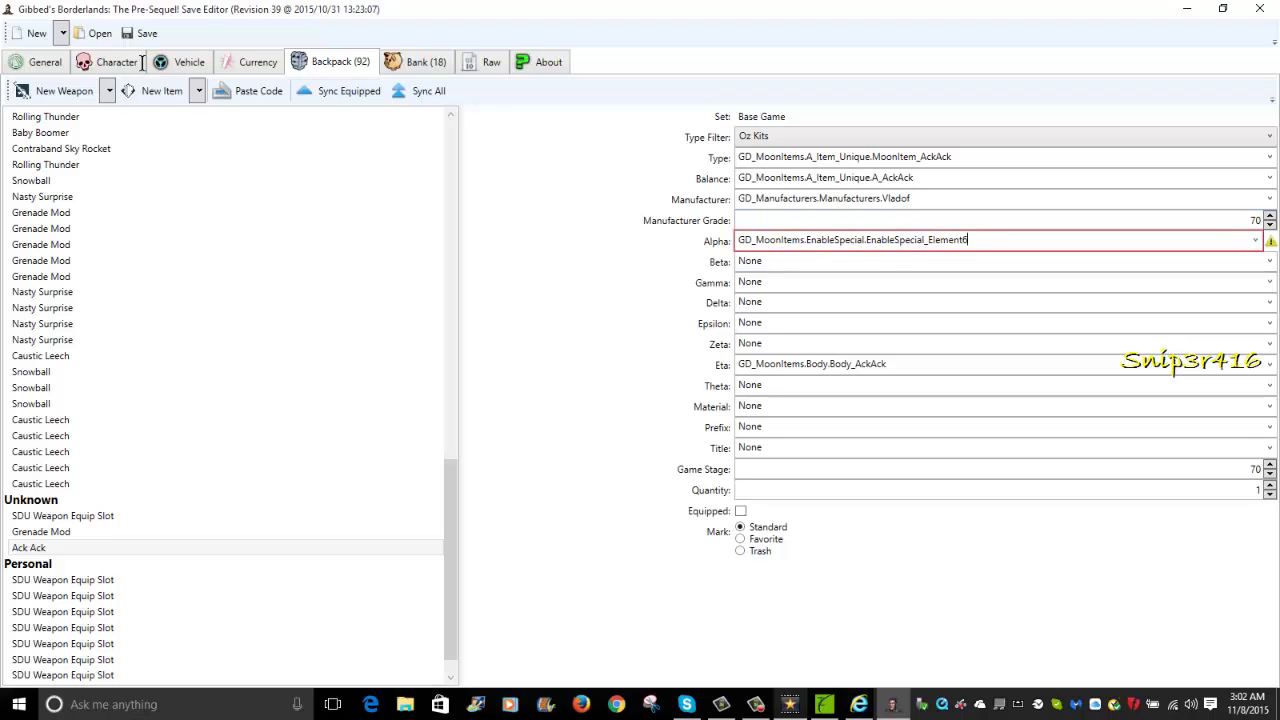
key("BackSpace")
type("6")
key("BackSpace")
type("3")
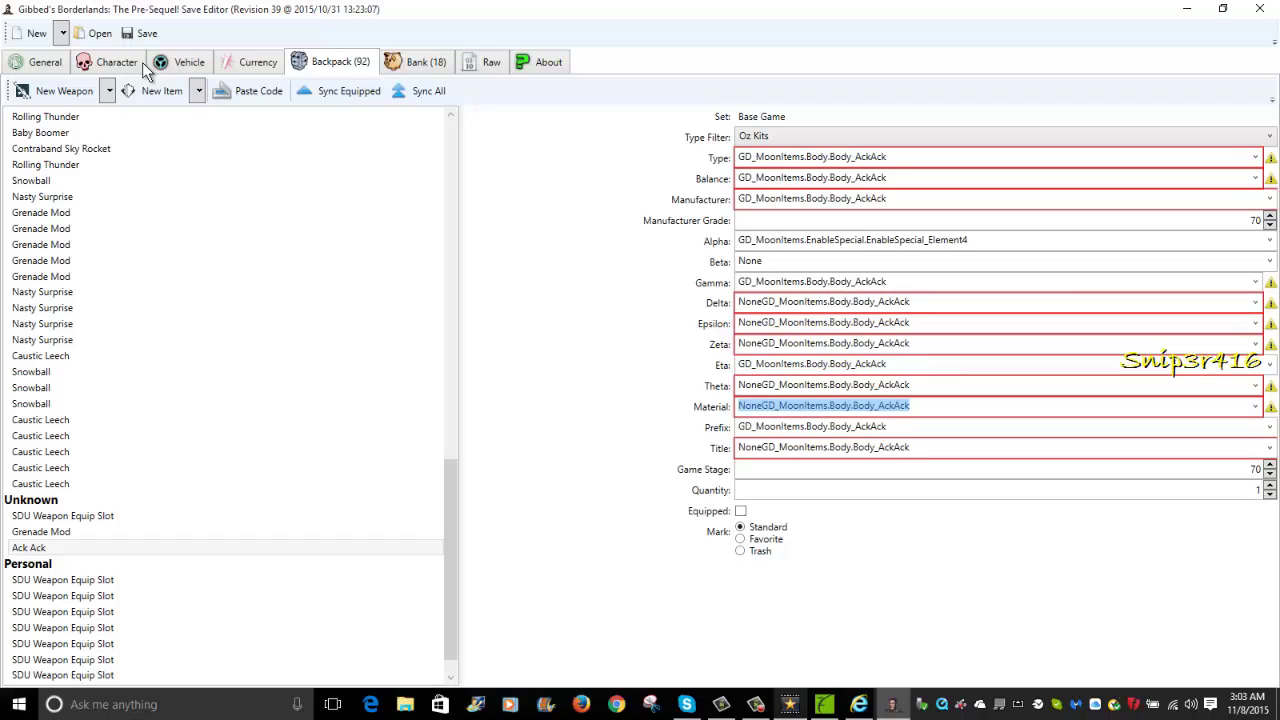
Remove the leading "None" from the Material and Theta parts so both read GD_MoonItems.Body.Body_AckAck.
left_click(752, 385)
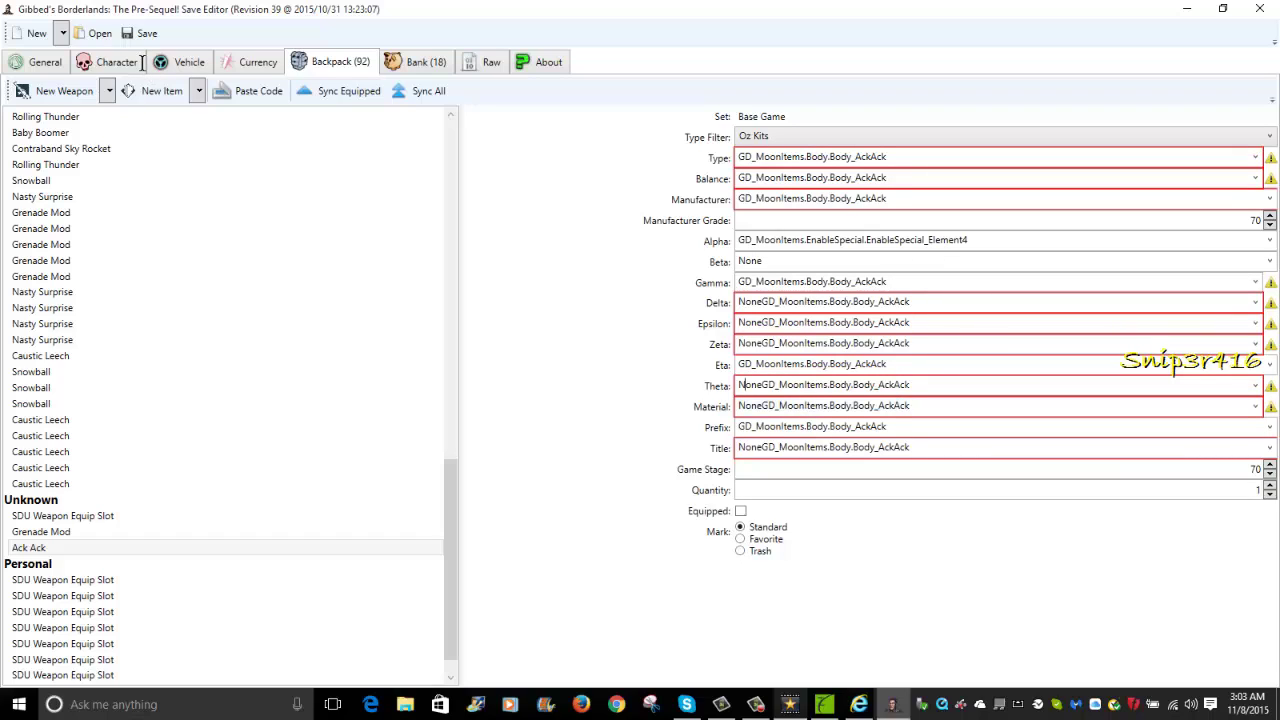
left_click(761, 406)
key("BackSpace")
key("BackSpace")
key("BackSpace")
key("BackSpace")
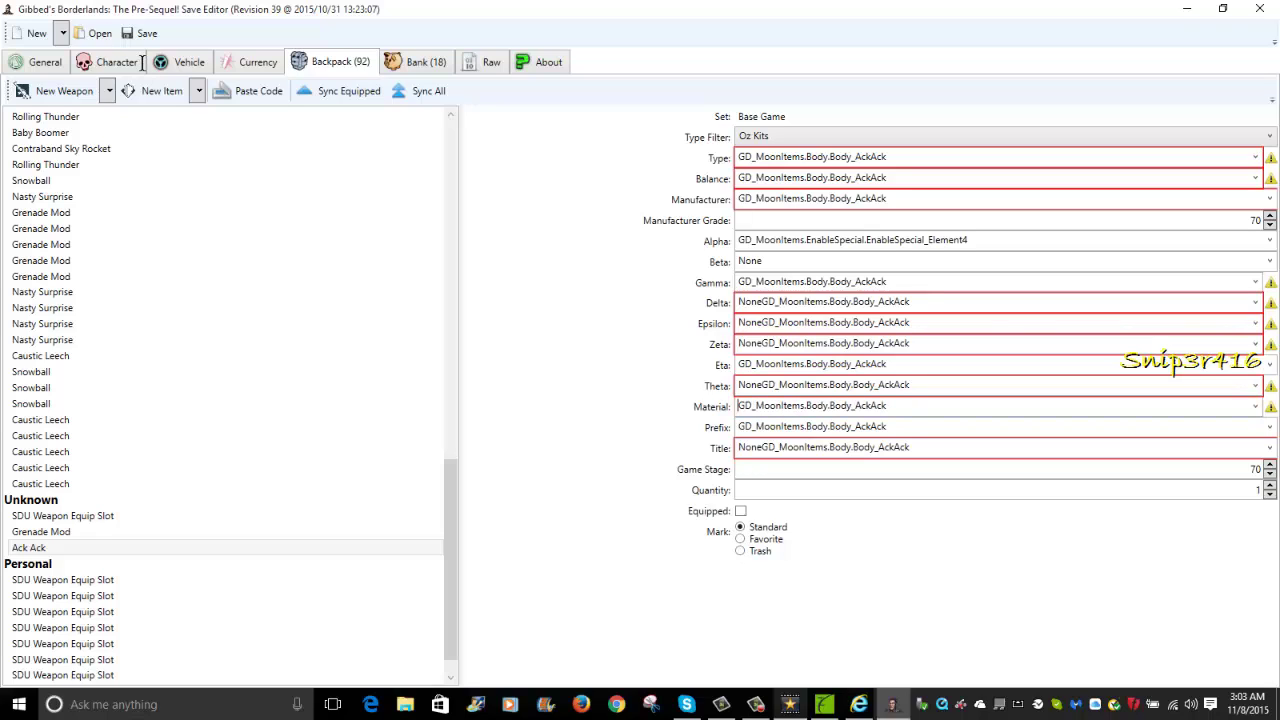
left_click(762, 385)
key("BackSpace")
key("BackSpace")
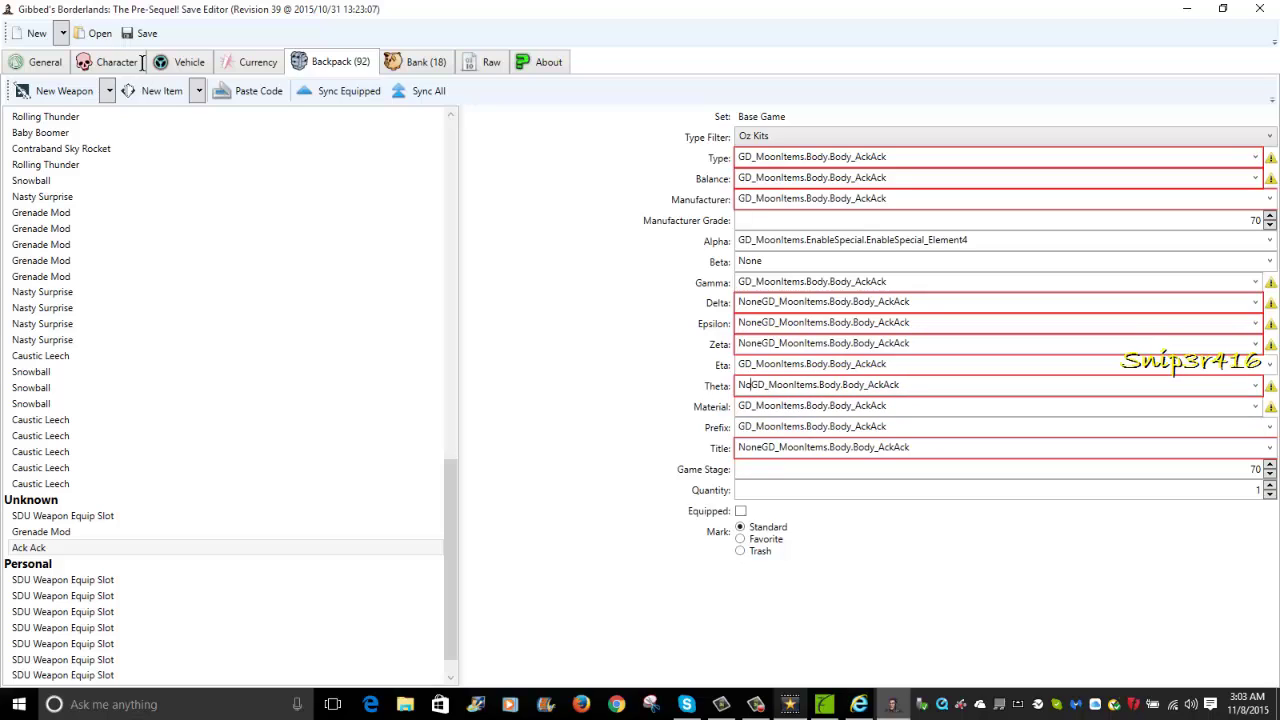
key("BackSpace")
key("BackSpace")
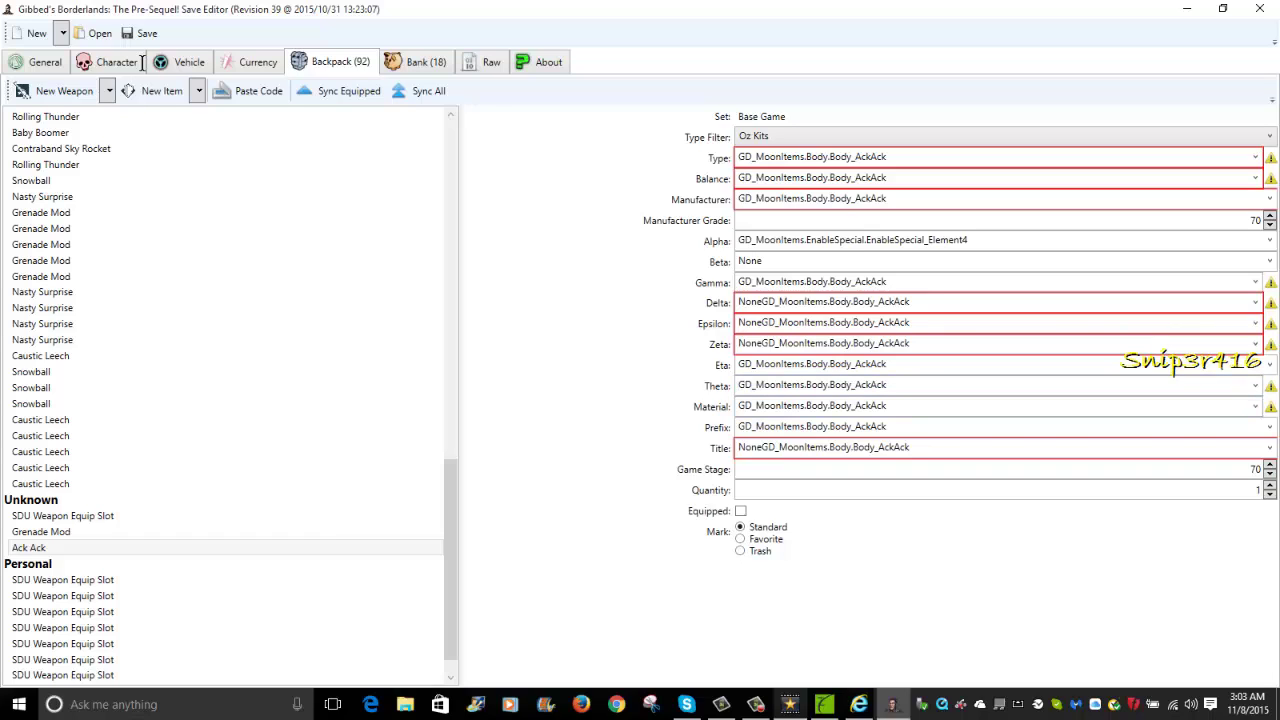
Remove the leading "None" from the Title and Zeta parts so both read GD_MoonItems.Body.Body_AckAck.
left_click(762, 447)
key("BackSpace")
key("BackSpace")
key("BackSpace")
key("BackSpace")
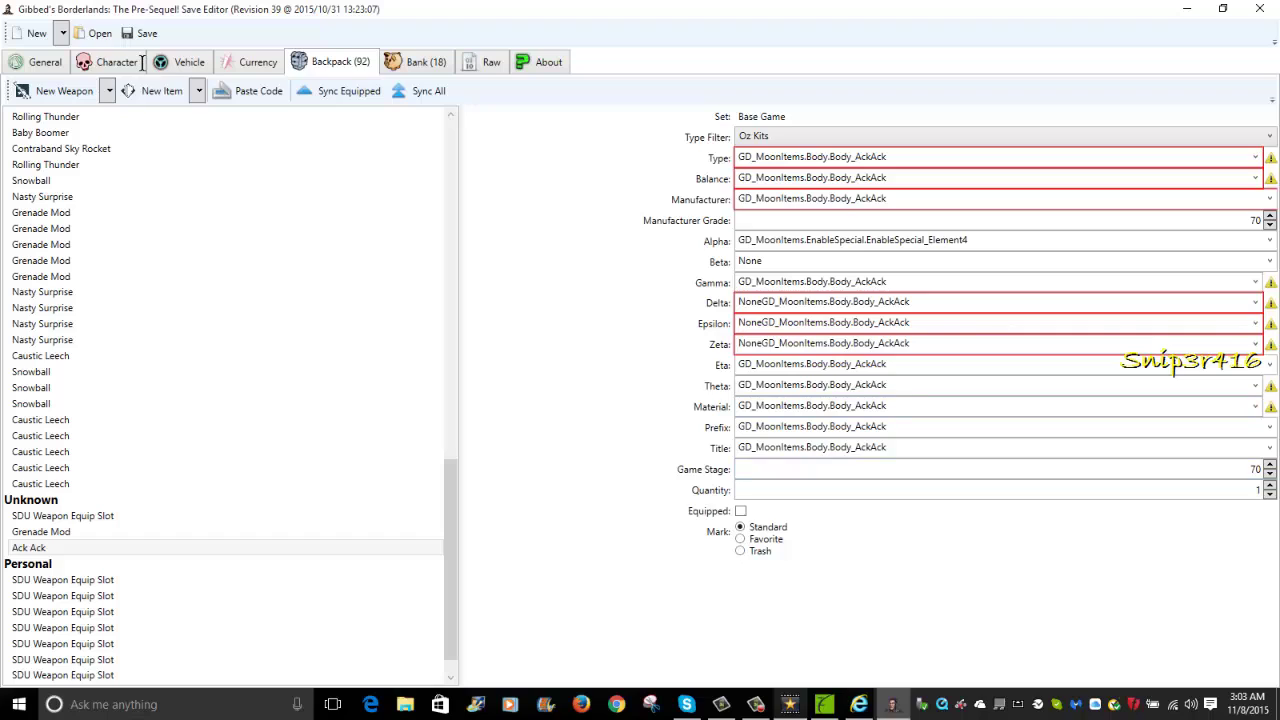
left_click(762, 343)
key("BackSpace")
key("BackSpace")
key("BackSpace")
key("BackSpace")
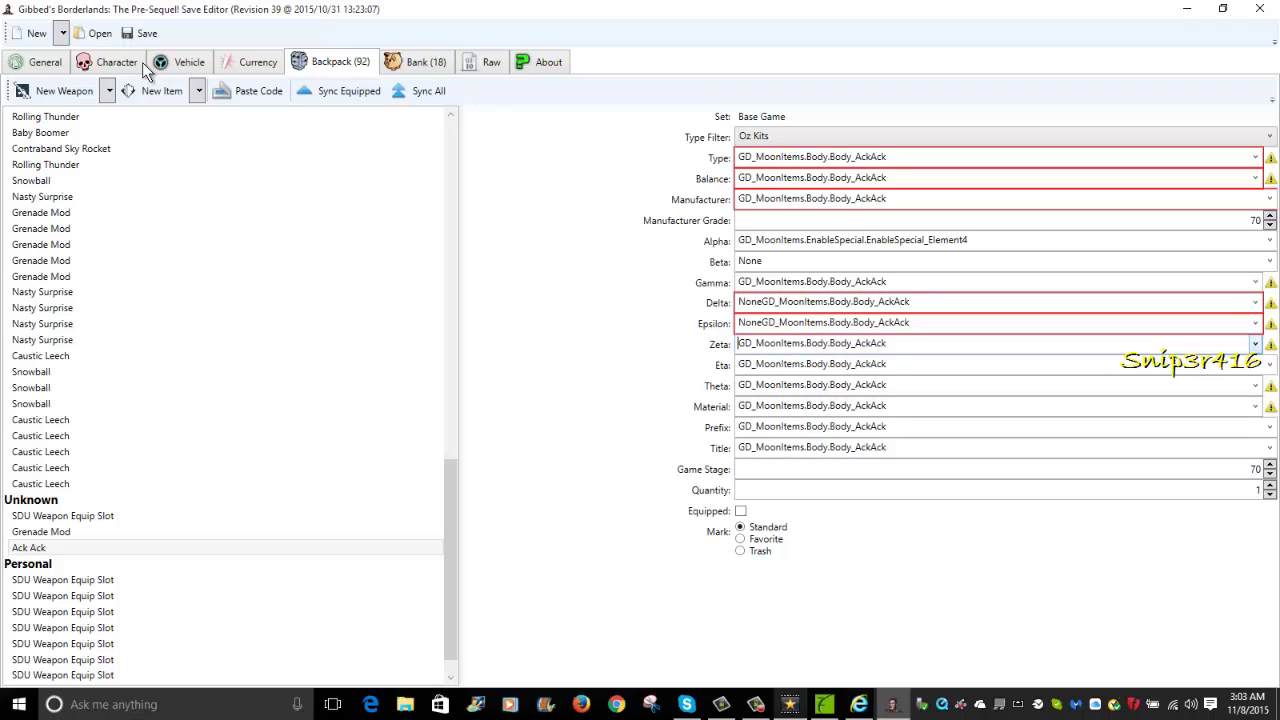
Remove the leading "None" from the Epsilon and Delta parts so both read GD_MoonItems.Body.Body_AckAck.
left_click(762, 322)
key("BackSpace")
key("BackSpace")
key("BackSpace")
key("BackSpace")
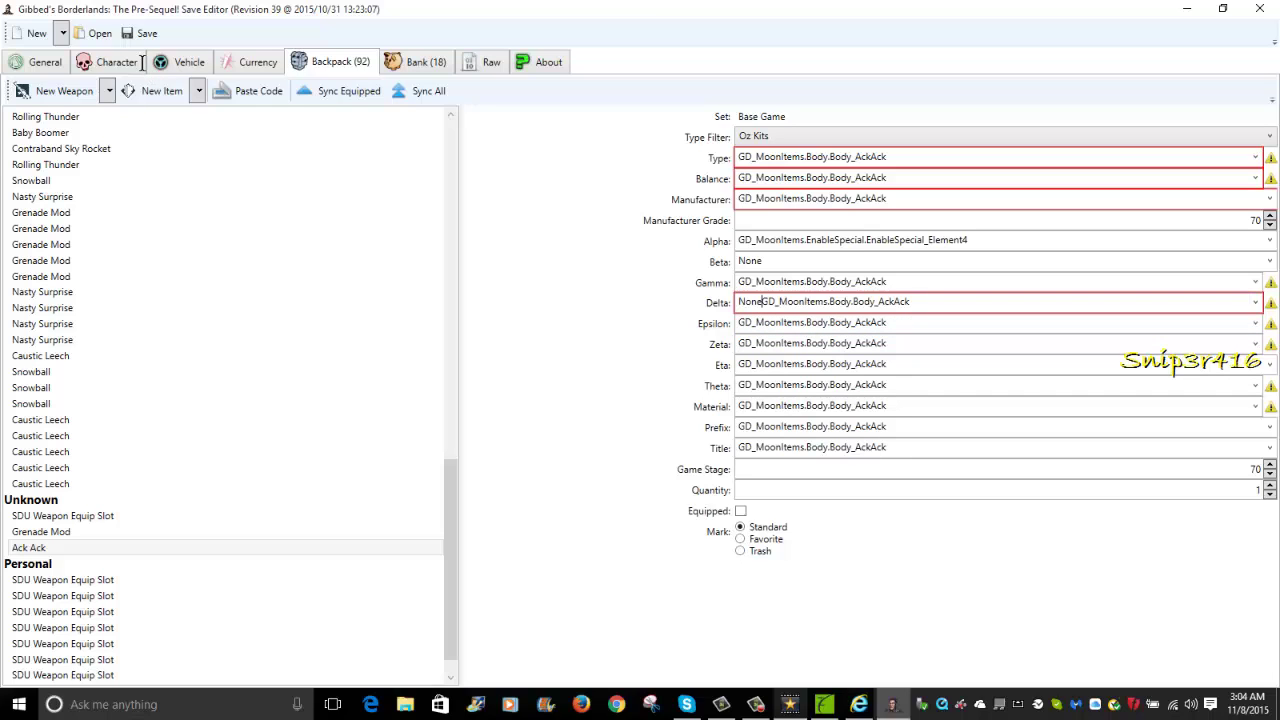
key("BackSpace")
key("BackSpace")
key("BackSpace")
key("BackSpace")
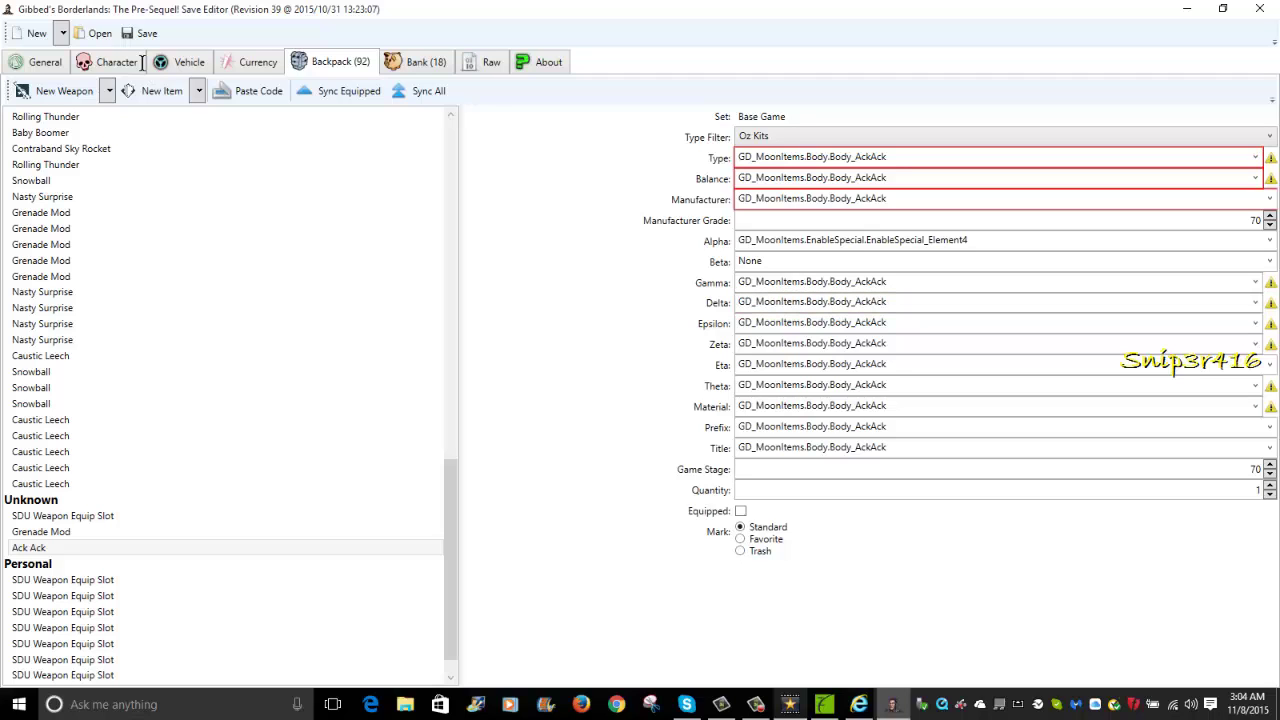
Keep the Alpha part at GD_MoonItems.EnableSpecial.EnableSpecial_Element4 and set the Ack Ack item's Quantity to 999999999.
key("alt+Down")
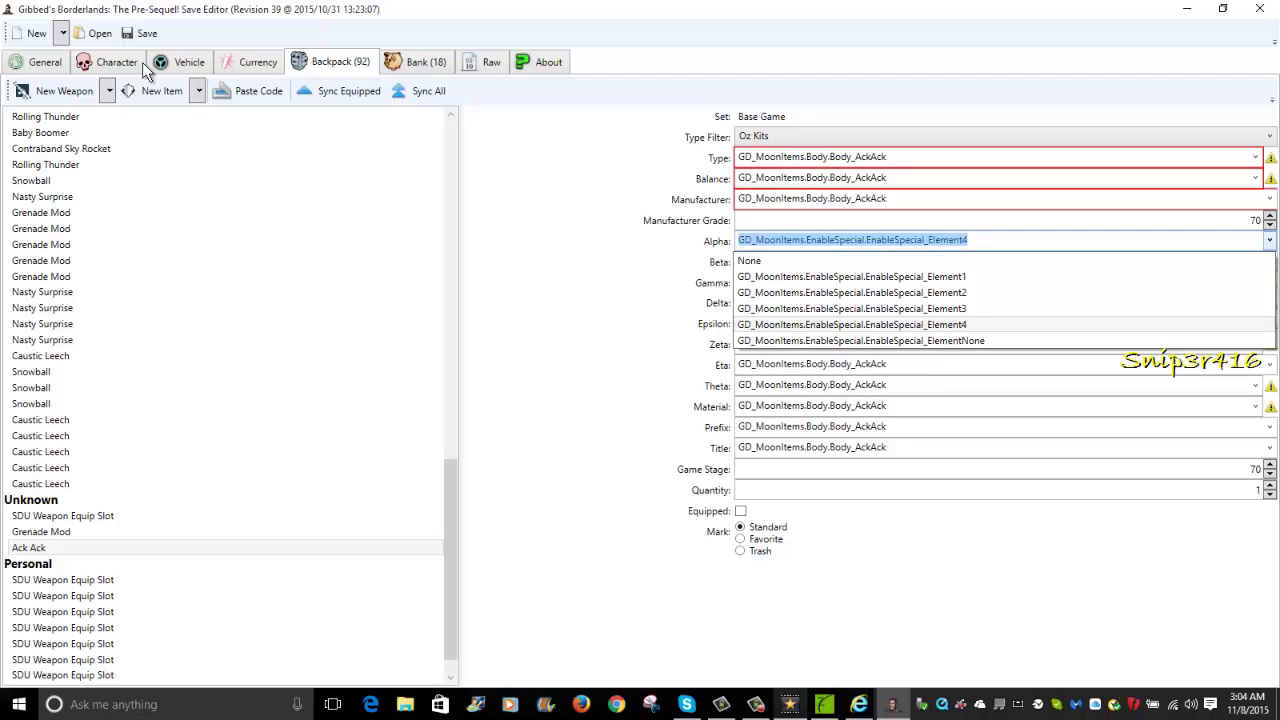
key("Return")
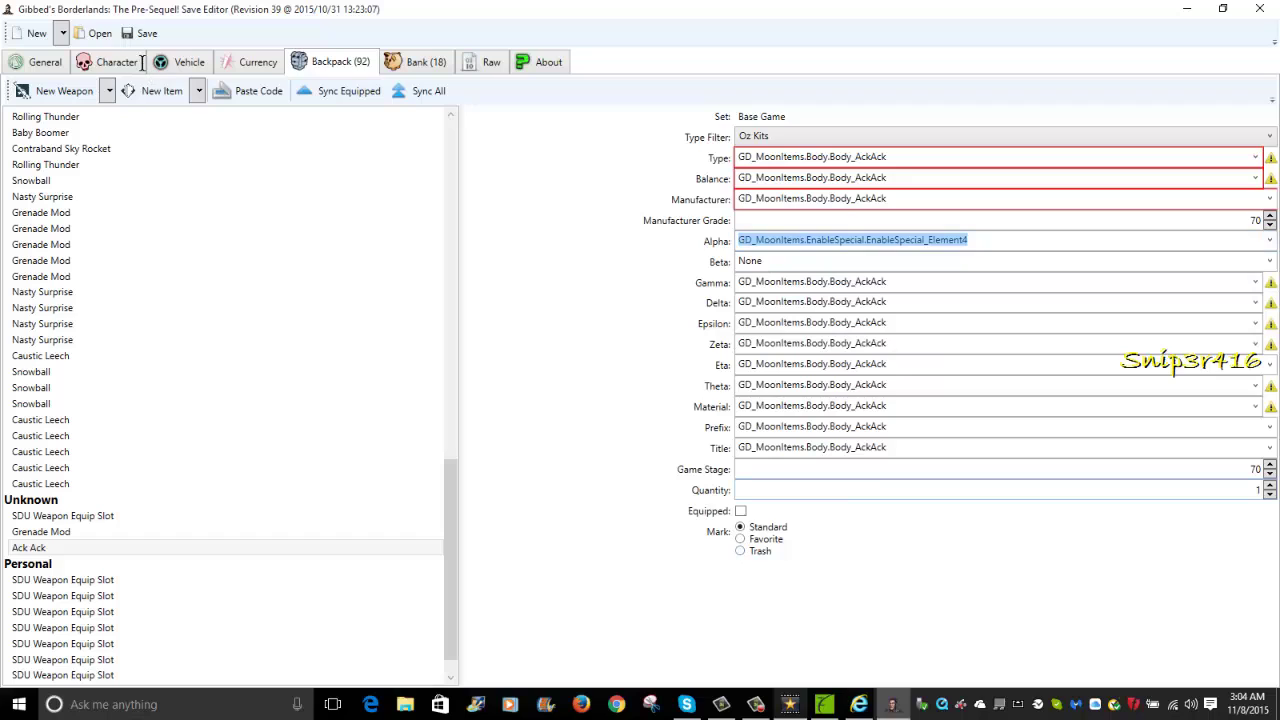
key("Tab")
key("BackSpace")
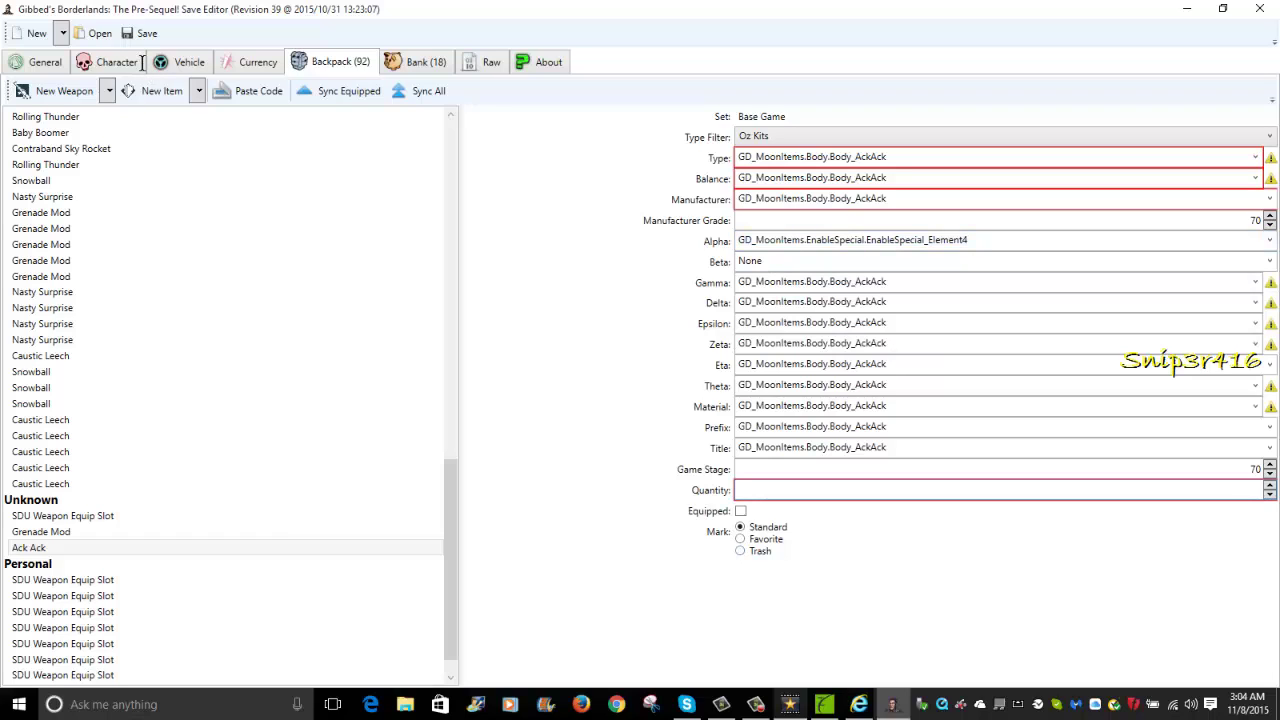
type("999999999999999999999999999999999999999999999999999999999999")
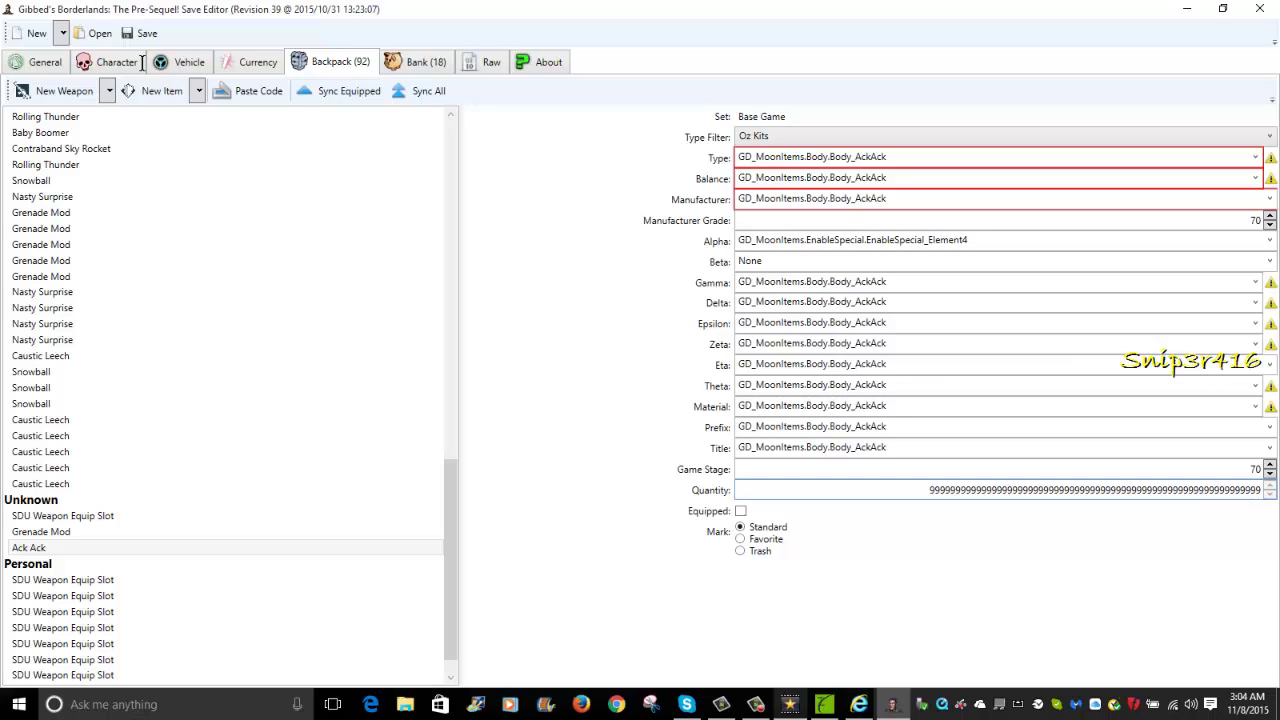
type("99999999999999999999999999999999999")
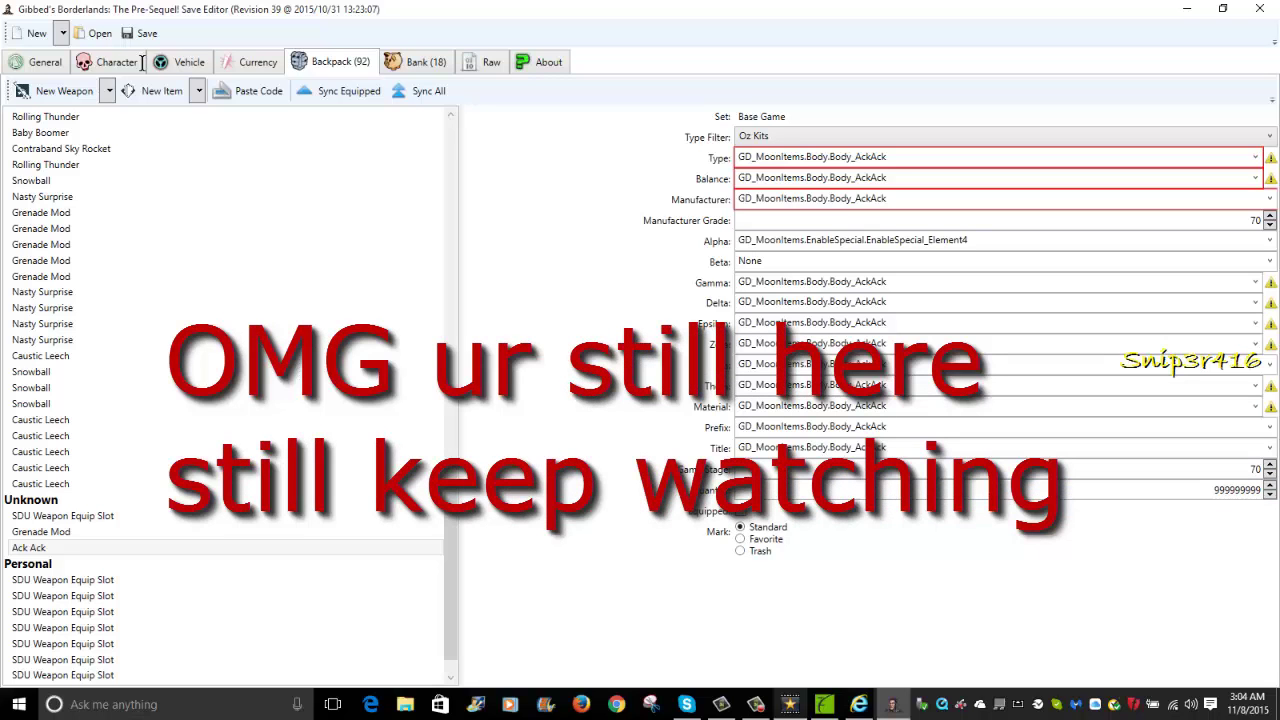
Set the Ack Ack item's Balance and Manufacturer to None.
key("Tab")
key("alt+Down")
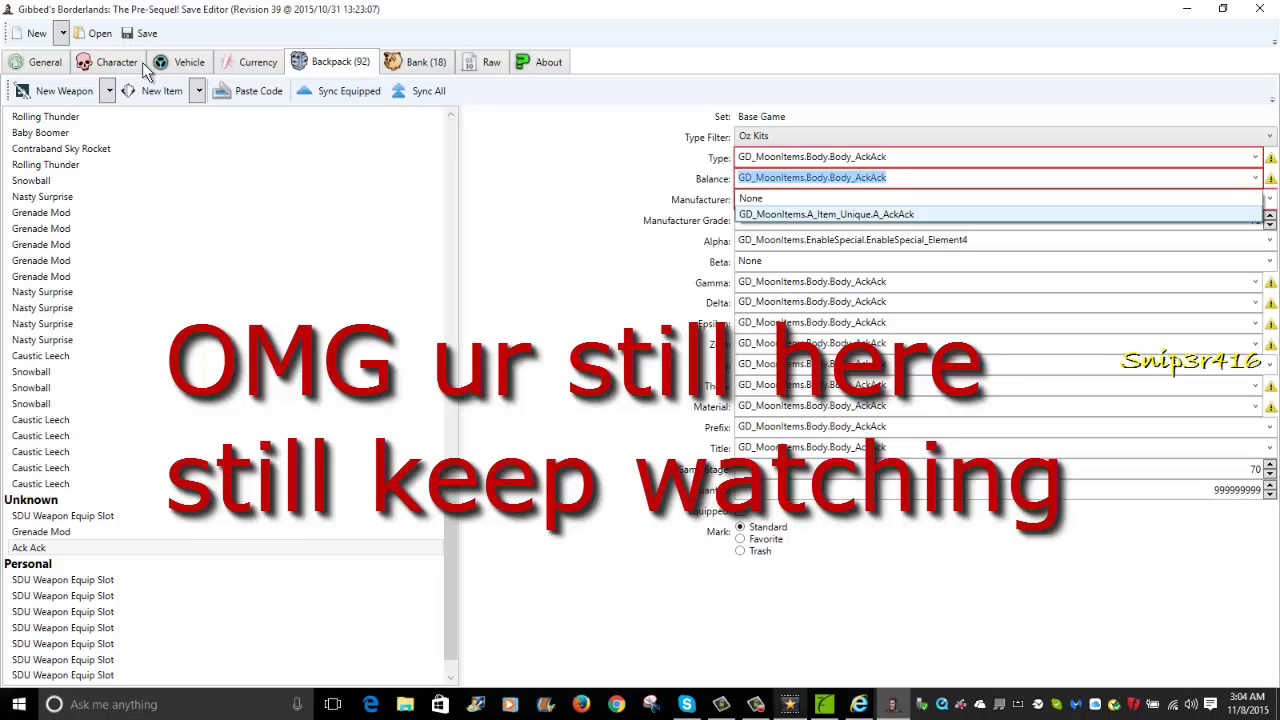
key("Up")
key("Return")
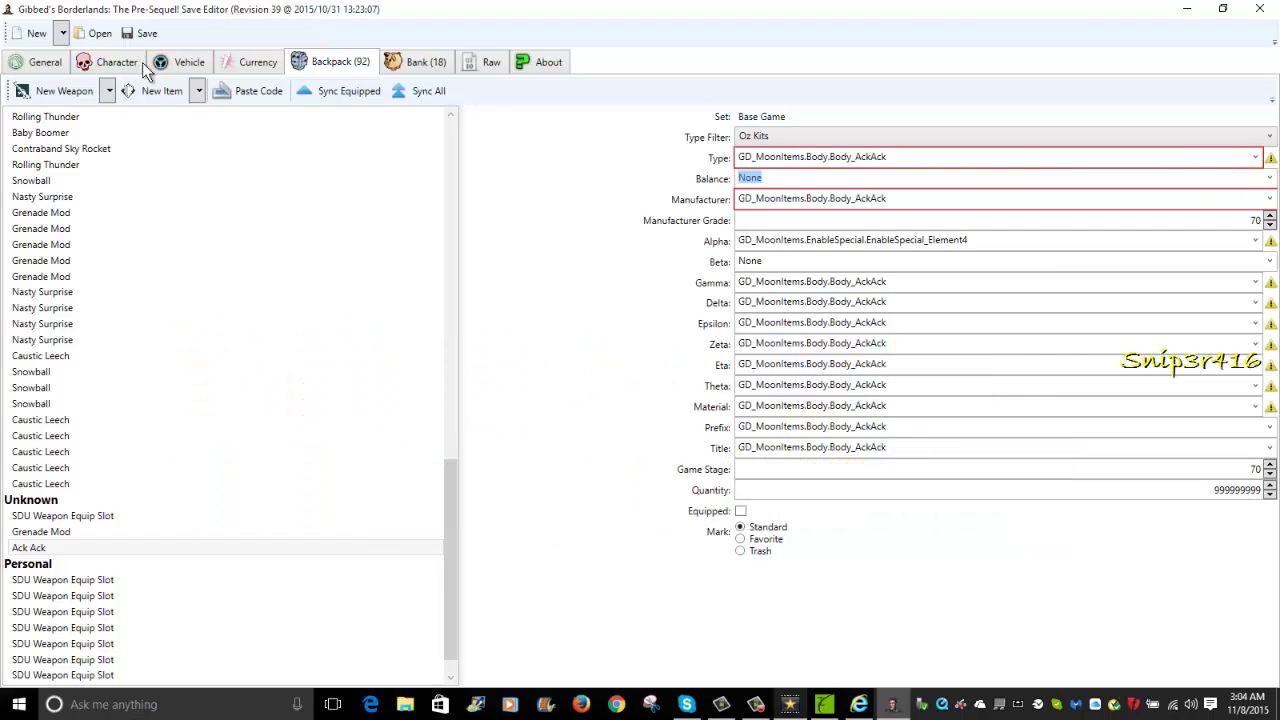
key("Tab")
key("alt+Down")
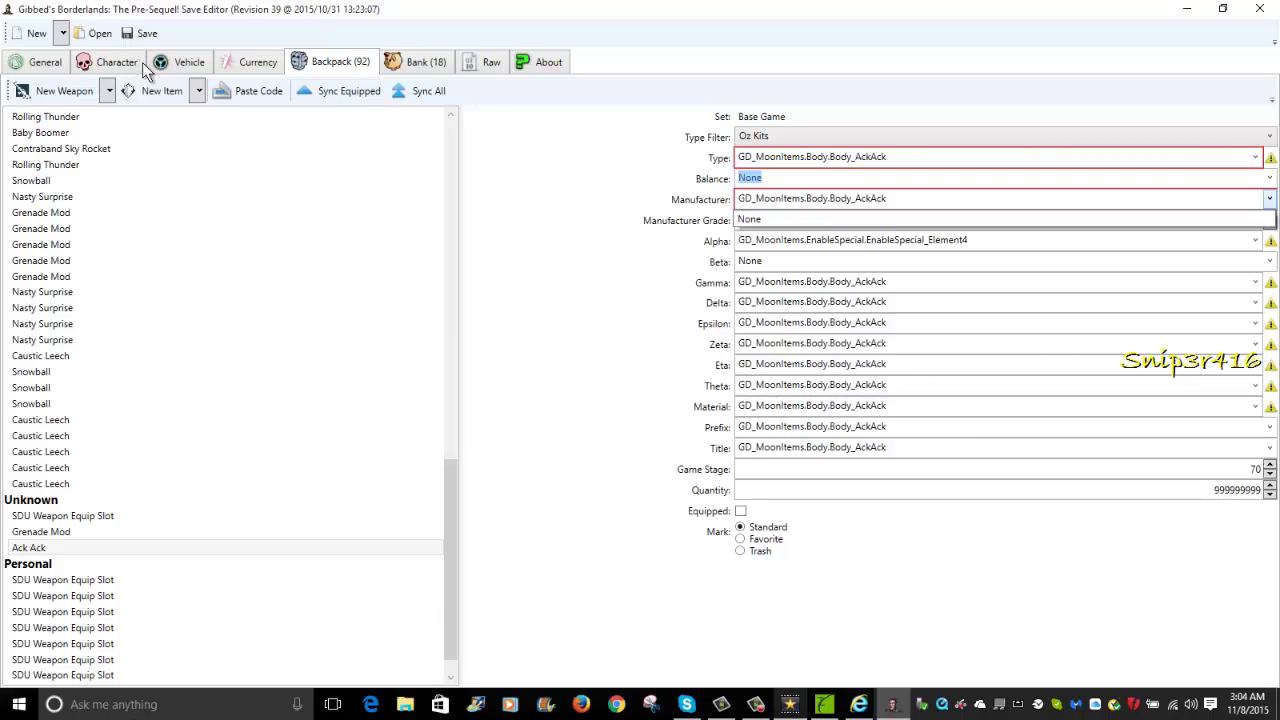
key("Escape")
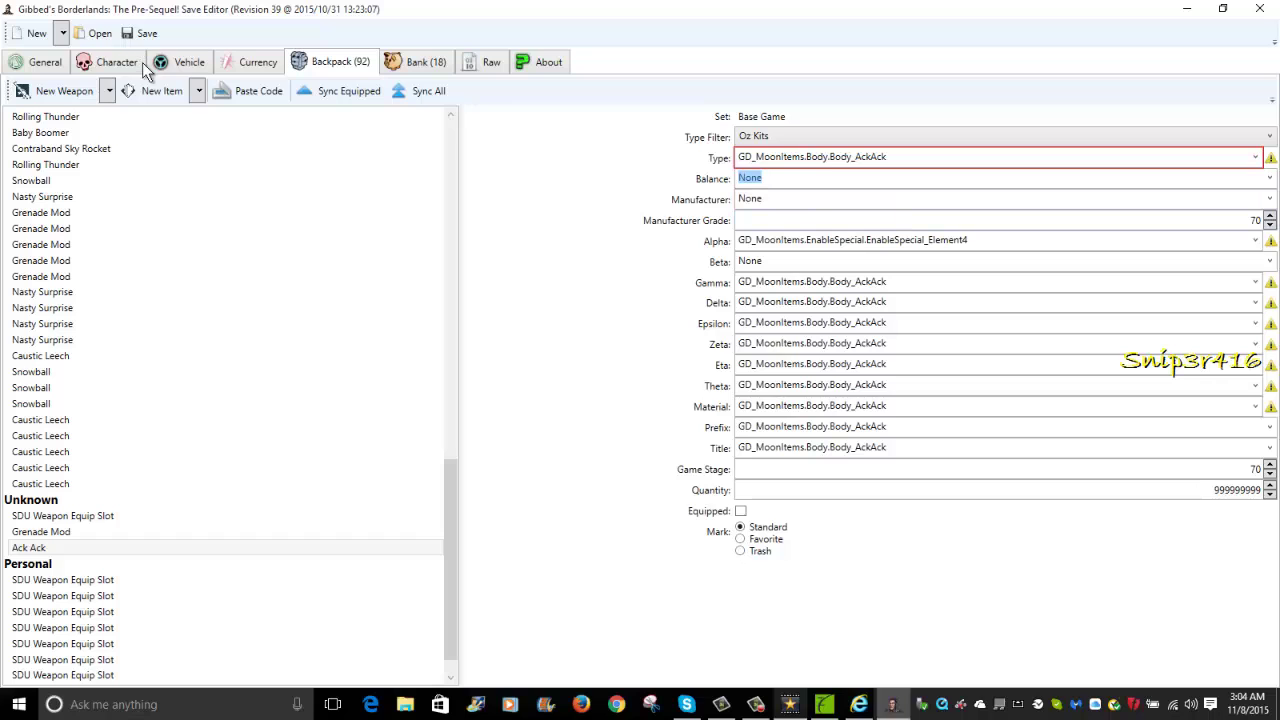
Replace the Ack Ack item's Type with None.
key("shift+Tab")
key("shift+Tab")
key("alt+Down")
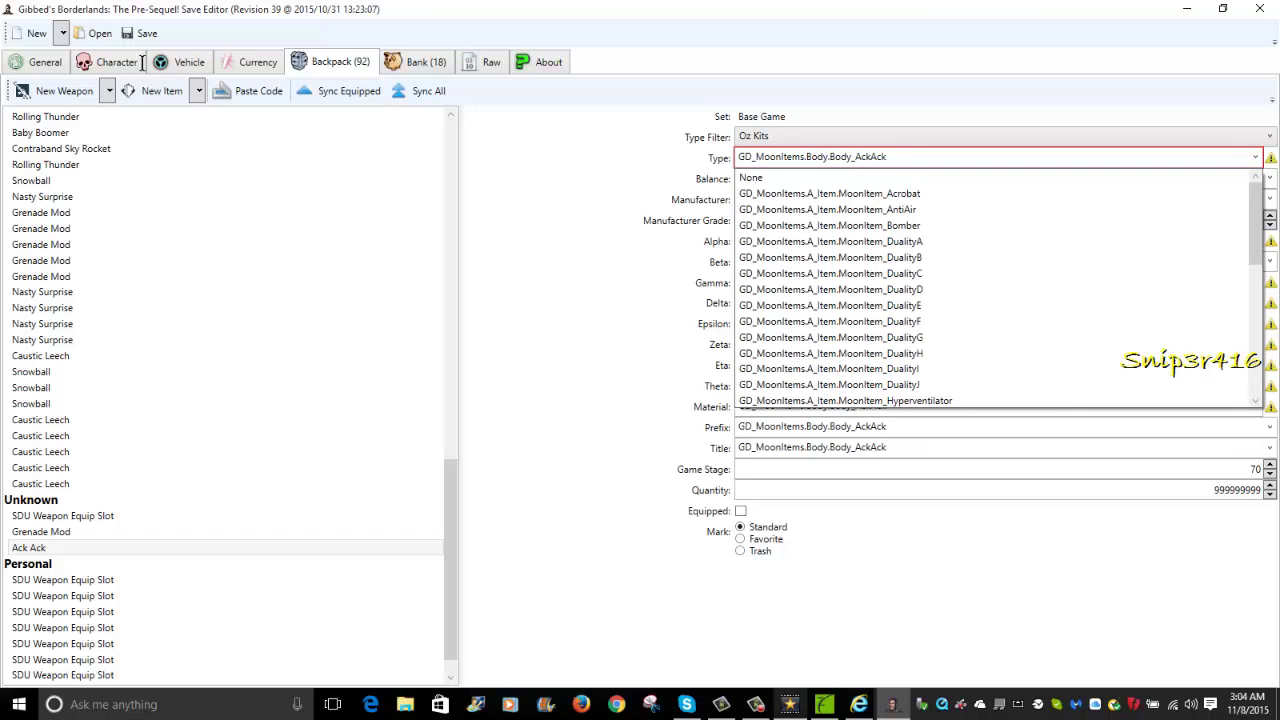
key("Escape")
key("BackSpace")
key("BackSpace")
key("BackSpace")
key("BackSpace")
key("BackSpace")
key("BackSpace")
key("BackSpace")
key("BackSpace")
key("BackSpace")
key("BackSpace")
key("BackSpace")
key("BackSpace")
key("BackSpace")
key("BackSpace")
key("BackSpace")
key("BackSpace")
key("BackSpace")
key("BackSpace")
key("BackSpace")
key("BackSpace")
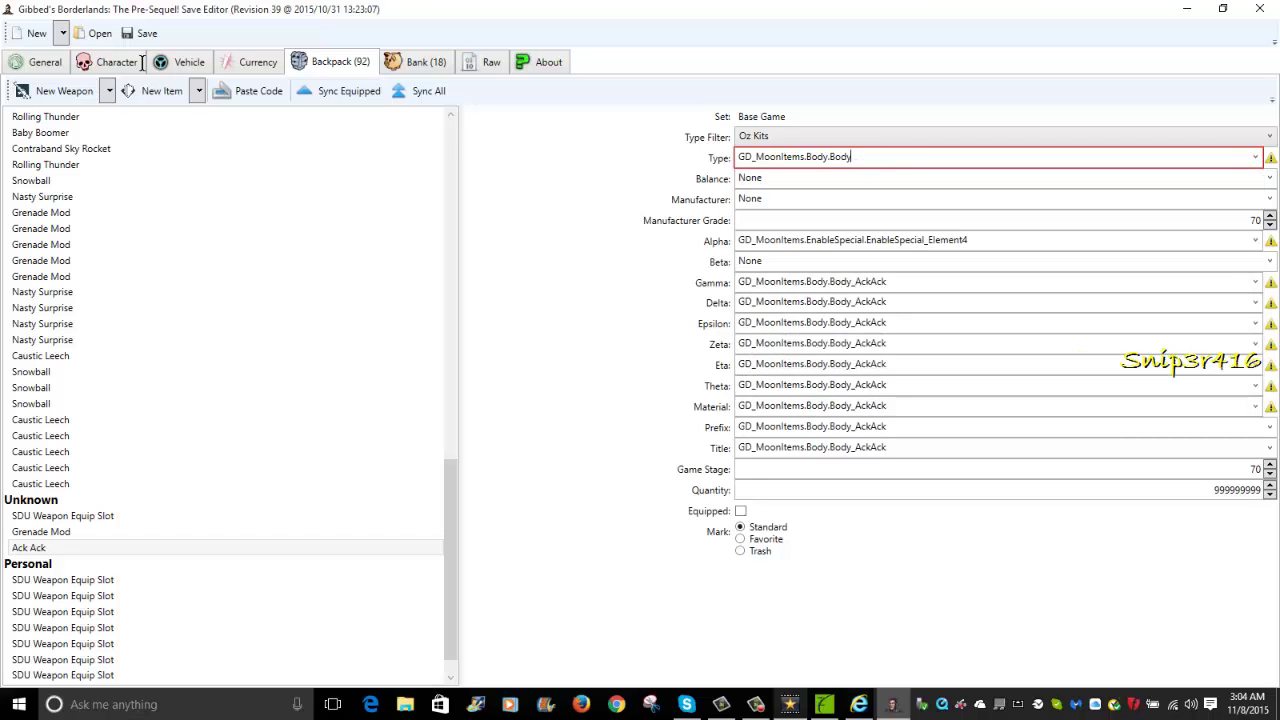
key("BackSpace")
key("BackSpace")
key("BackSpace")
key("BackSpace")
type("None")
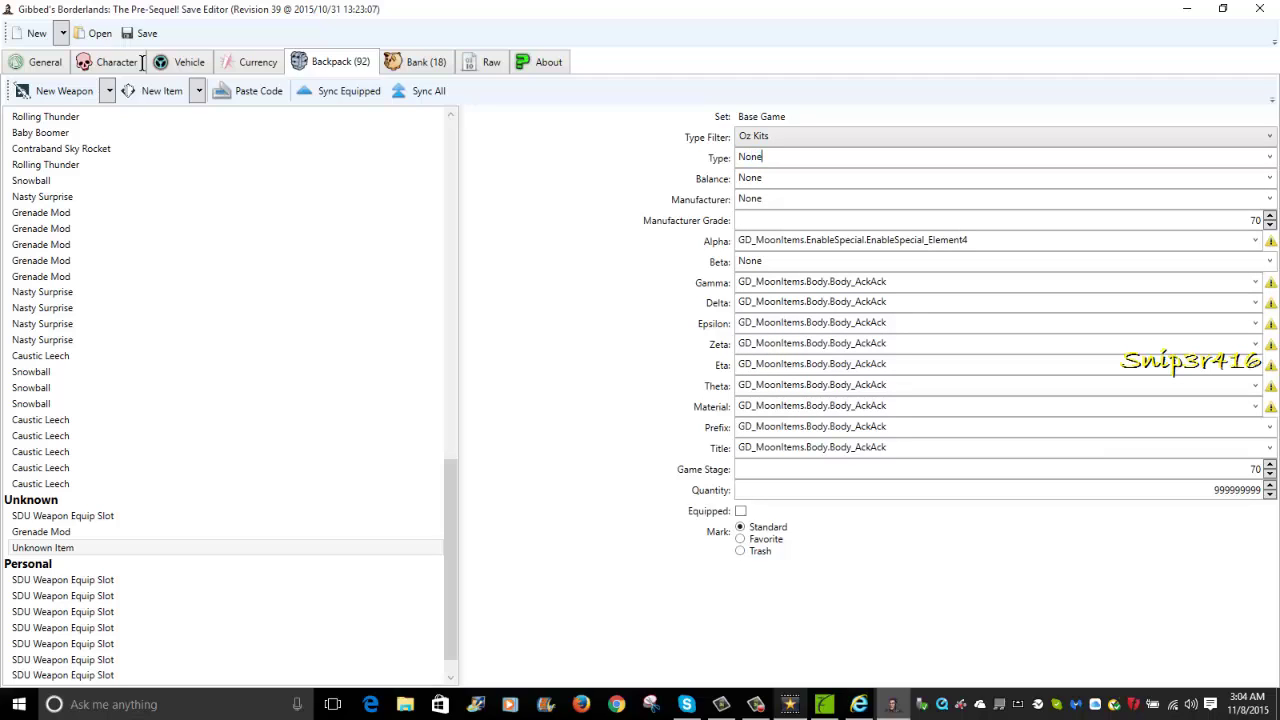
Duplicate the edited Unknown Item five times in the backpack.
key("Tab")
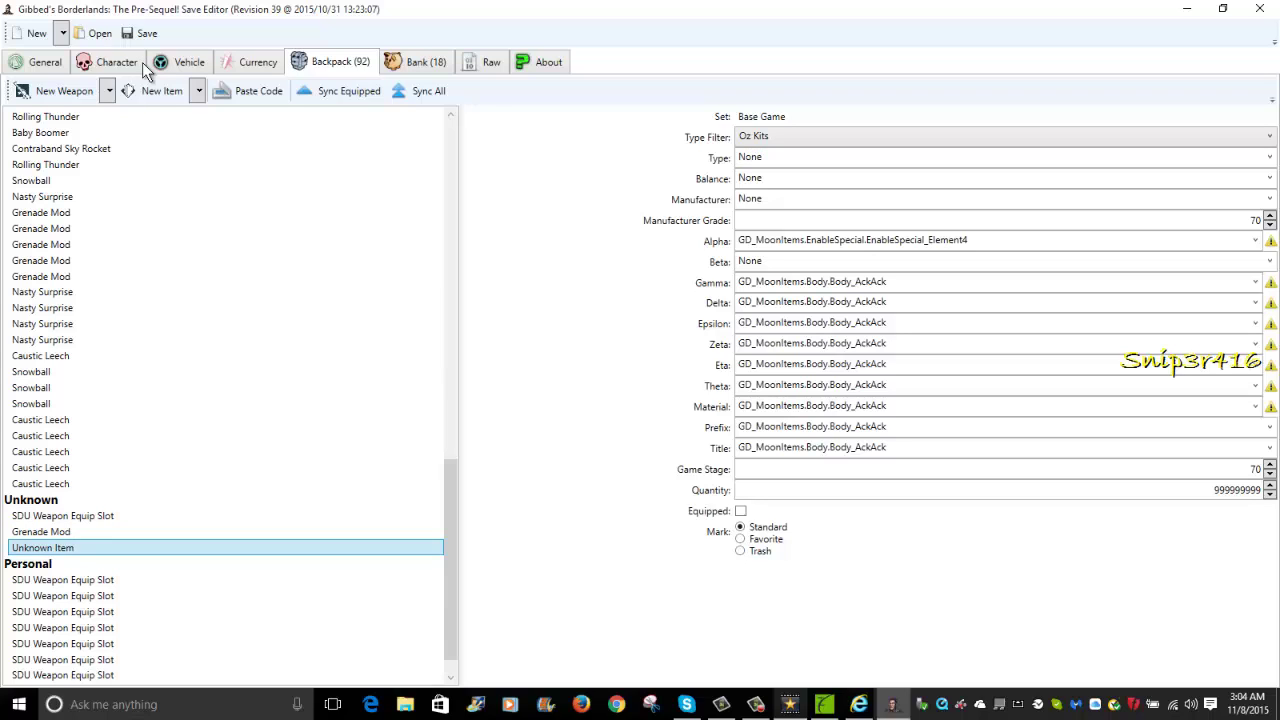
key("ctrl+d")
key("ctrl+d")
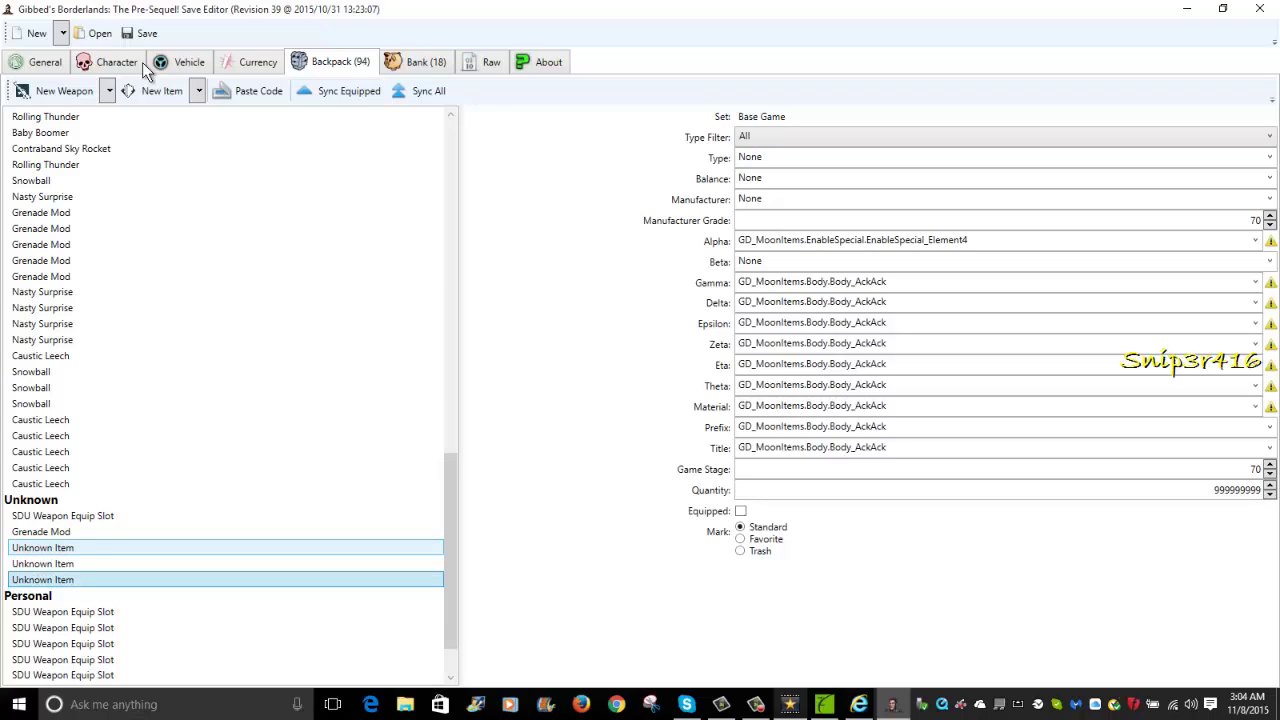
key("ctrl+d")
key("ctrl+d")
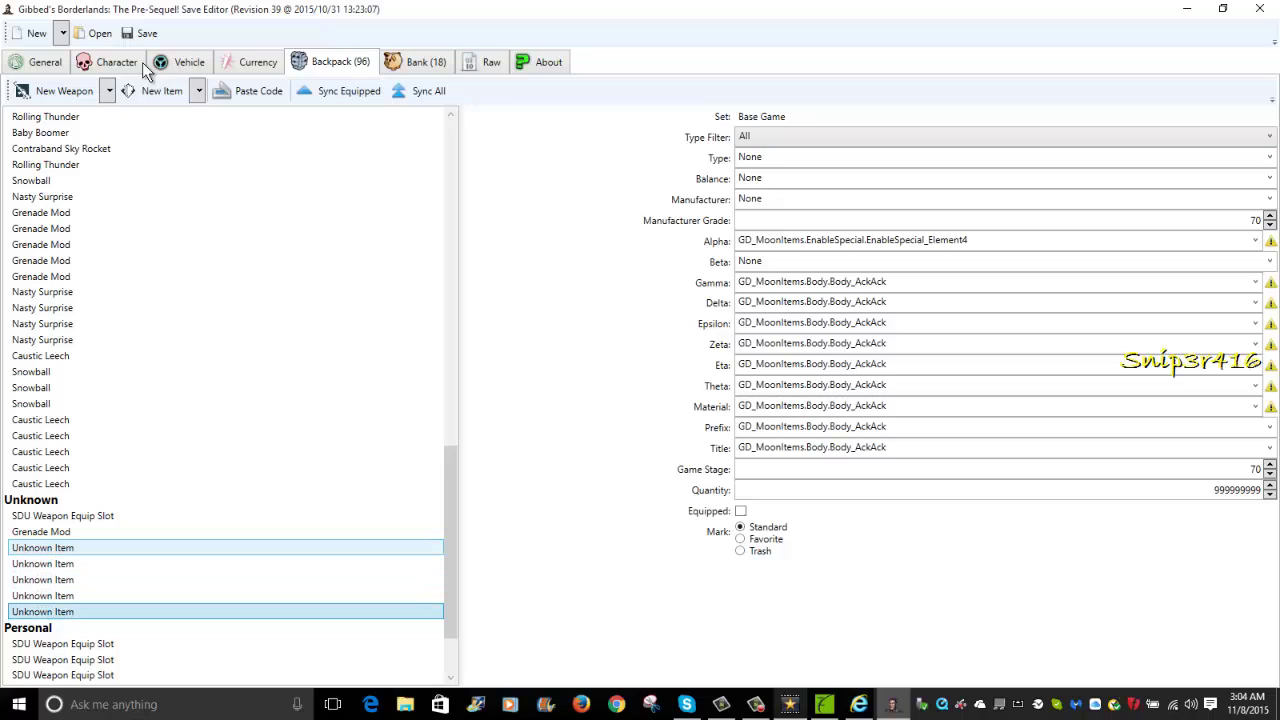
key("ctrl+d")
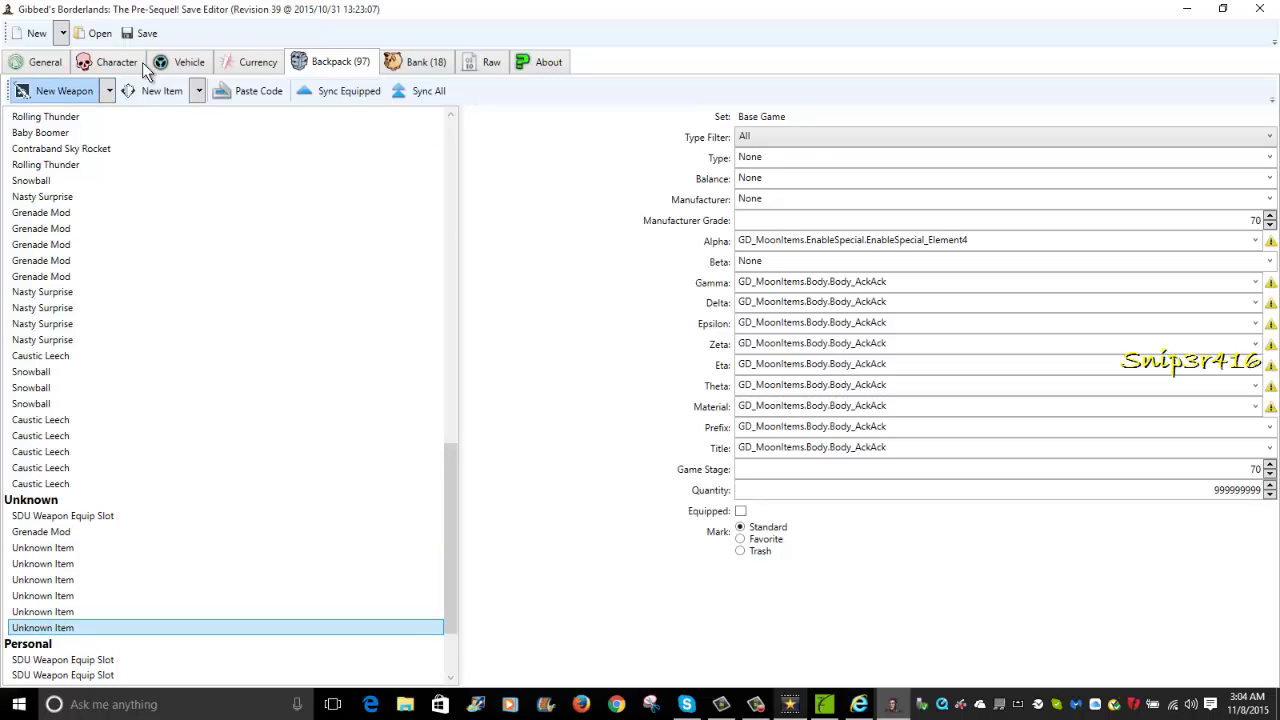
Add new weapons to the backpack from the Base Game, Handsome Jack Pack and The Holodome Onslaught sets.
key("Return")
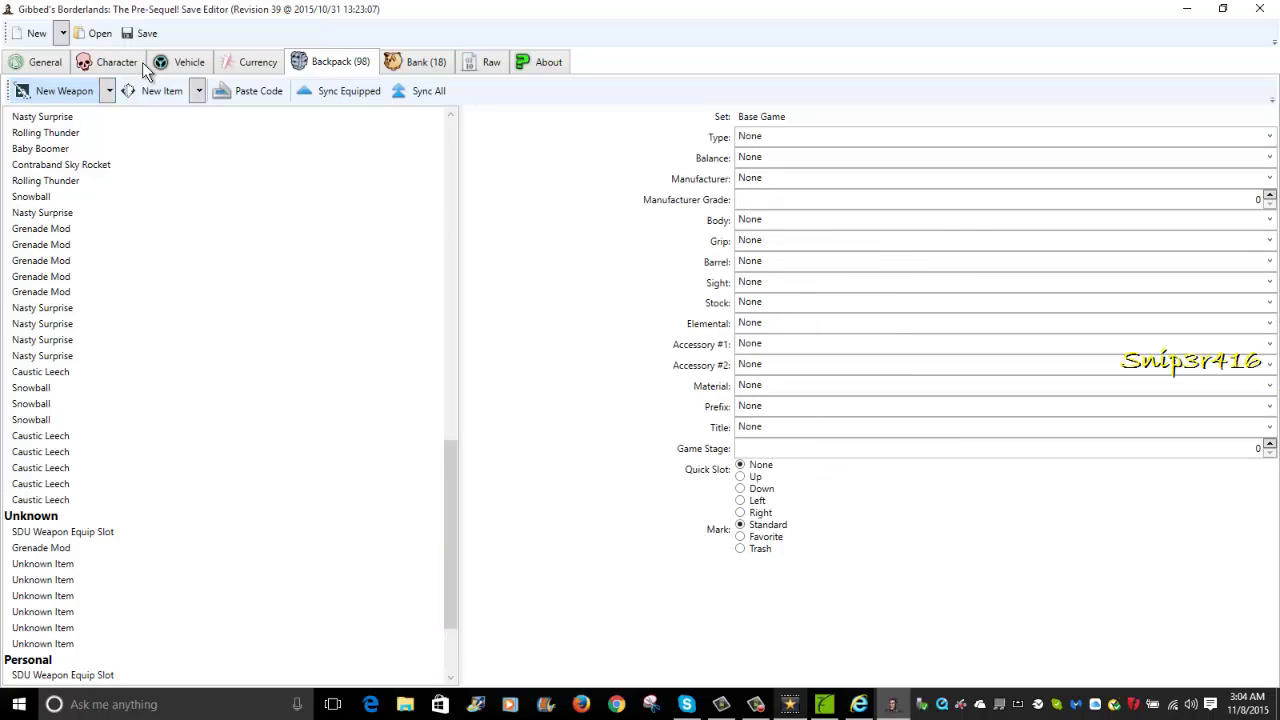
key("Down")
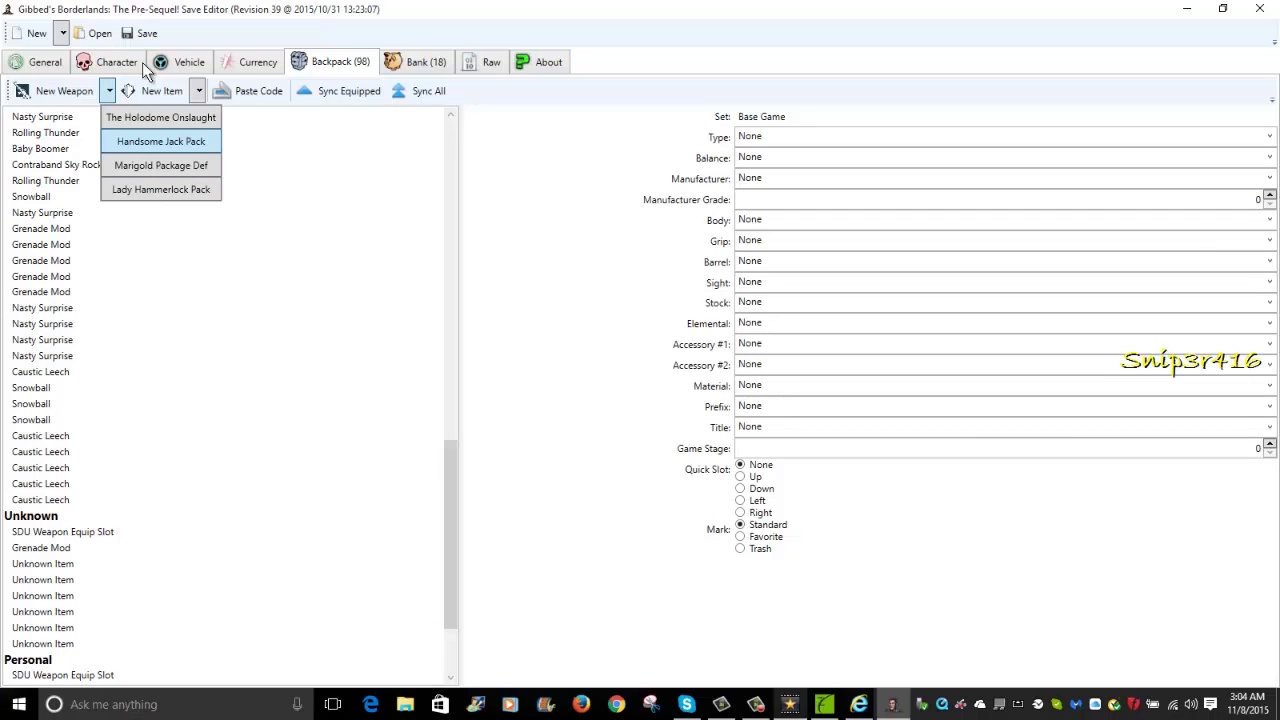
key("Return")
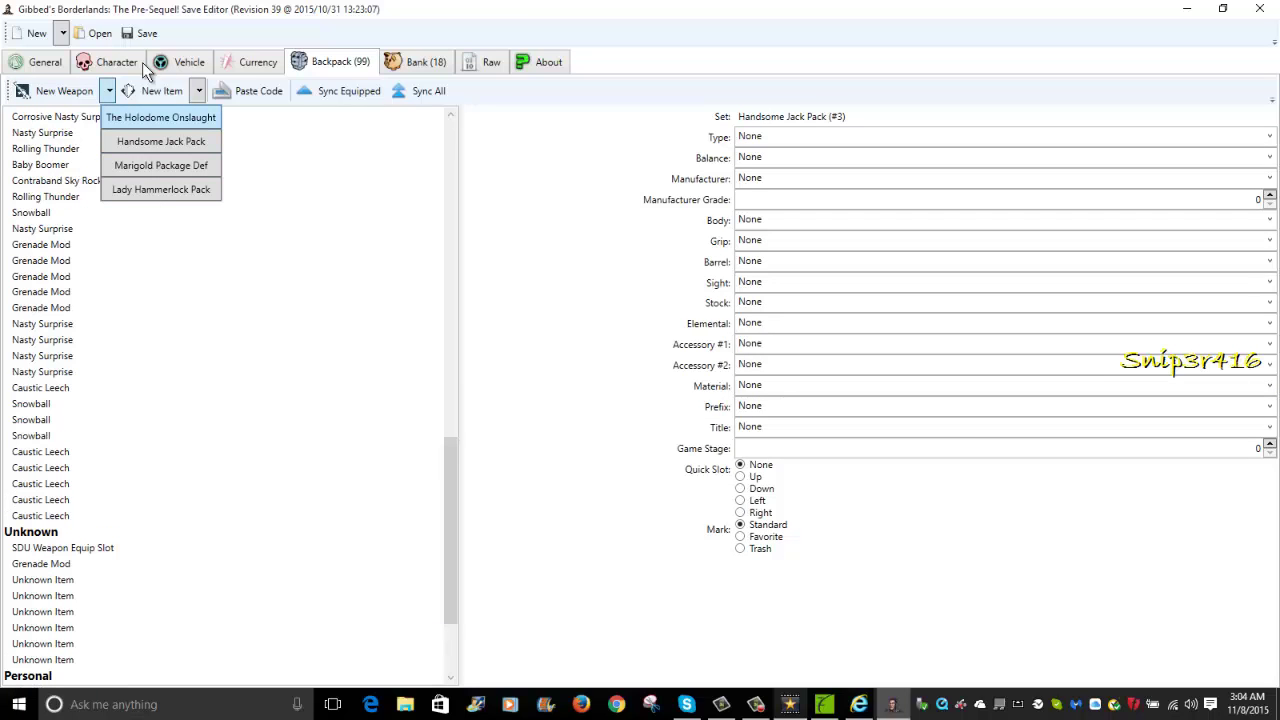
key("Return")
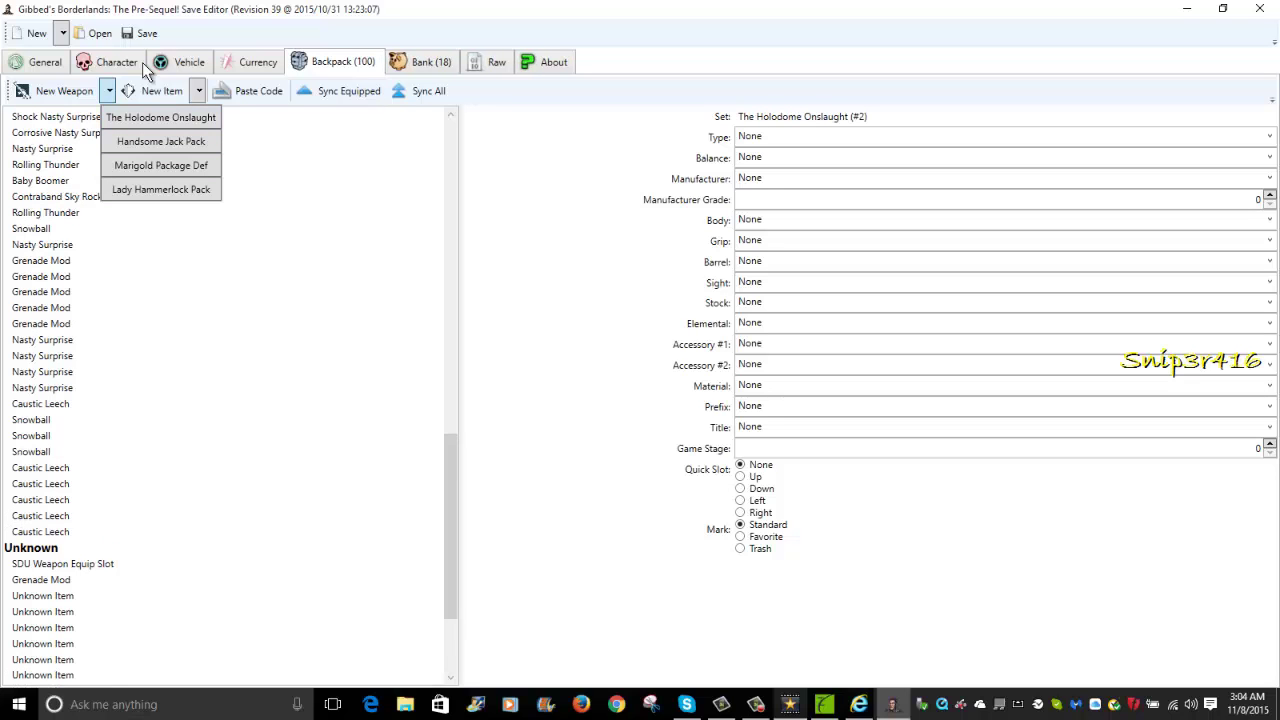
key("Escape")
Set the new Holodome Onslaught weapon's Type to GD_Weap_Pistol.A_Weapons.WeaponType_Vladof_Pistol.
key("Tab")
key("alt+Down")
key("Down")
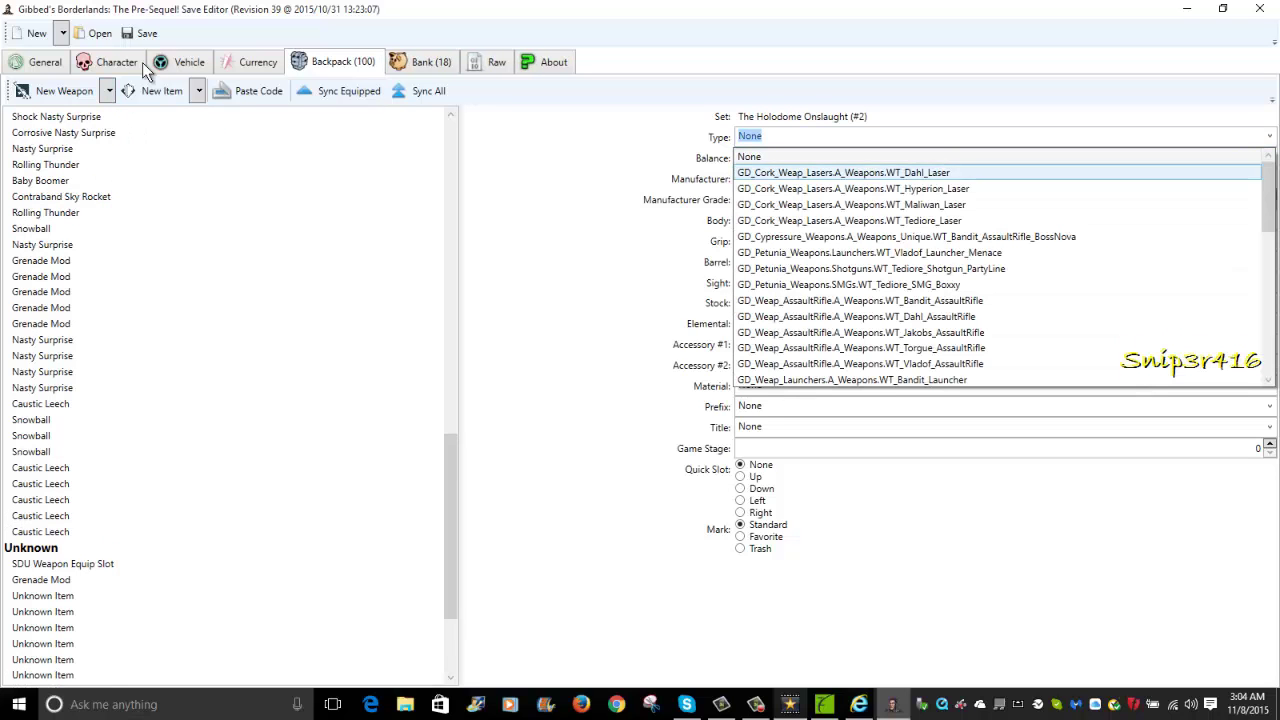
key("Down")
key("Down")
key("Down")
key("Down")
key("Down")
key("Down")
key("Down")
key("Down")
key("Down")
key("Down")
key("Down")
key("Down")
key("Down")
key("Down")
key("Down")
key("Down")
key("Down")
key("Down")
key("Down")
key("Down")
key("Down")
key("Down")
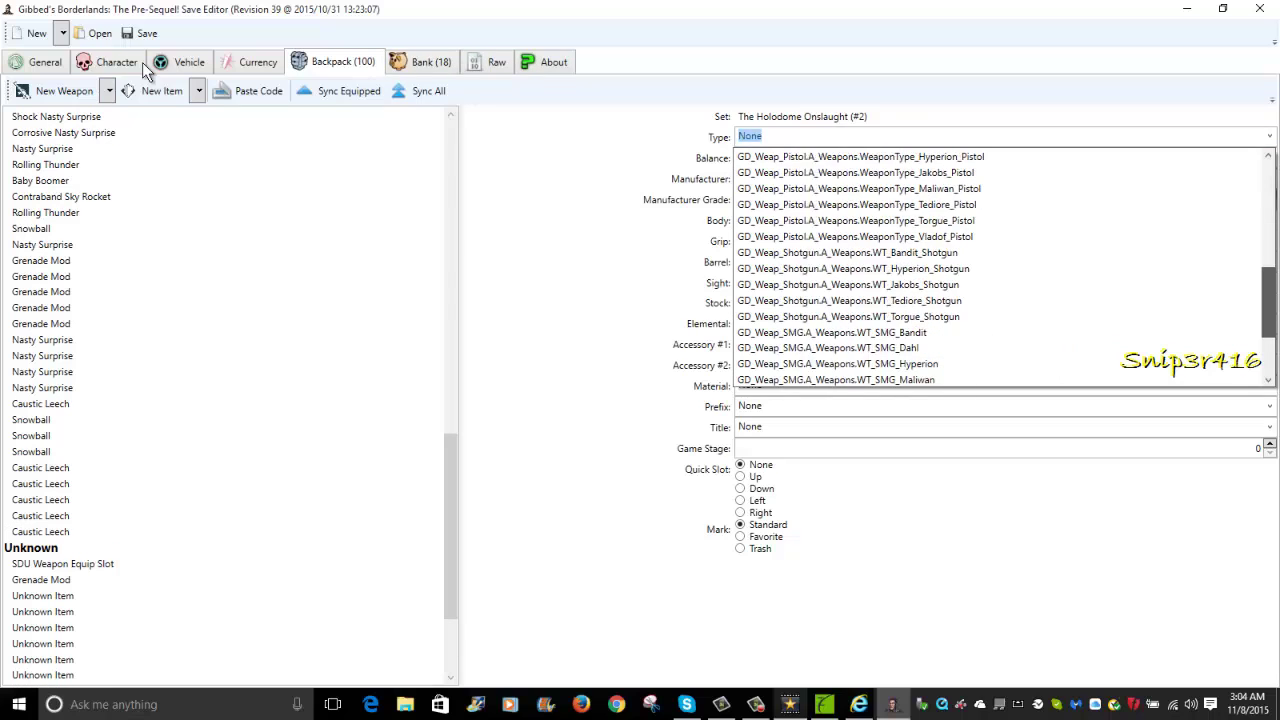
key("Up")
key("Up")
key("Up")
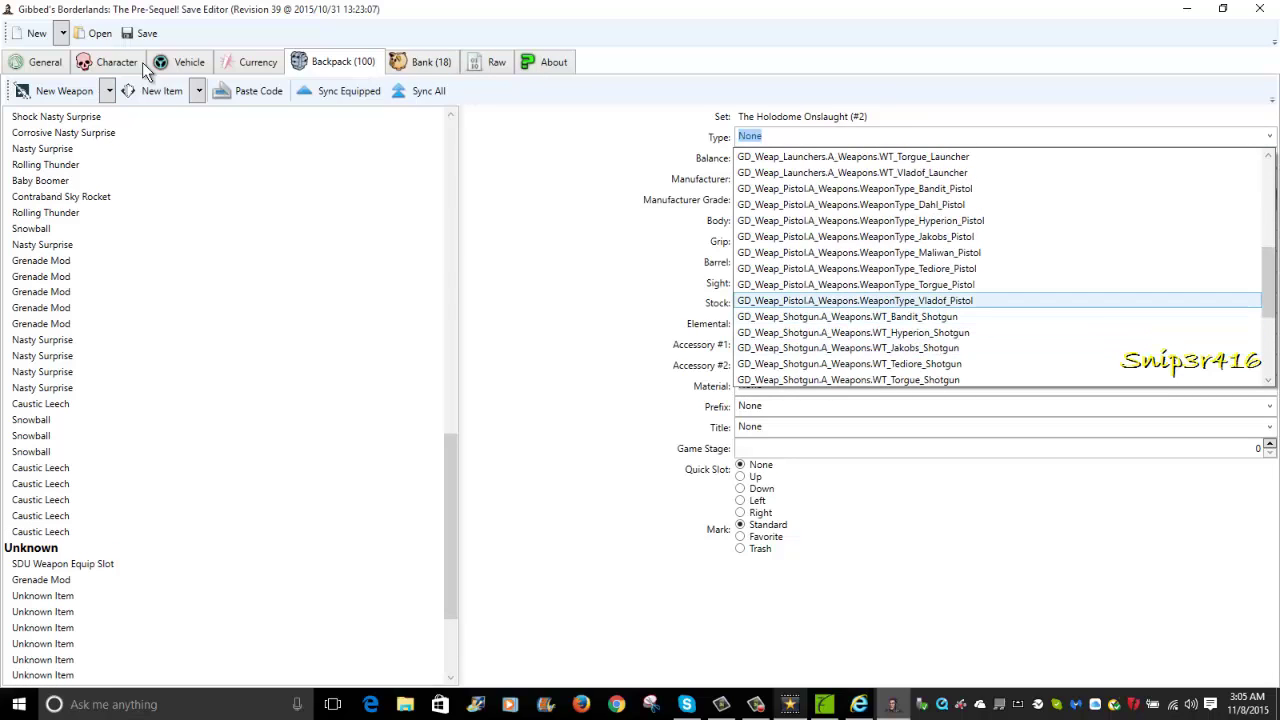
key("Return")
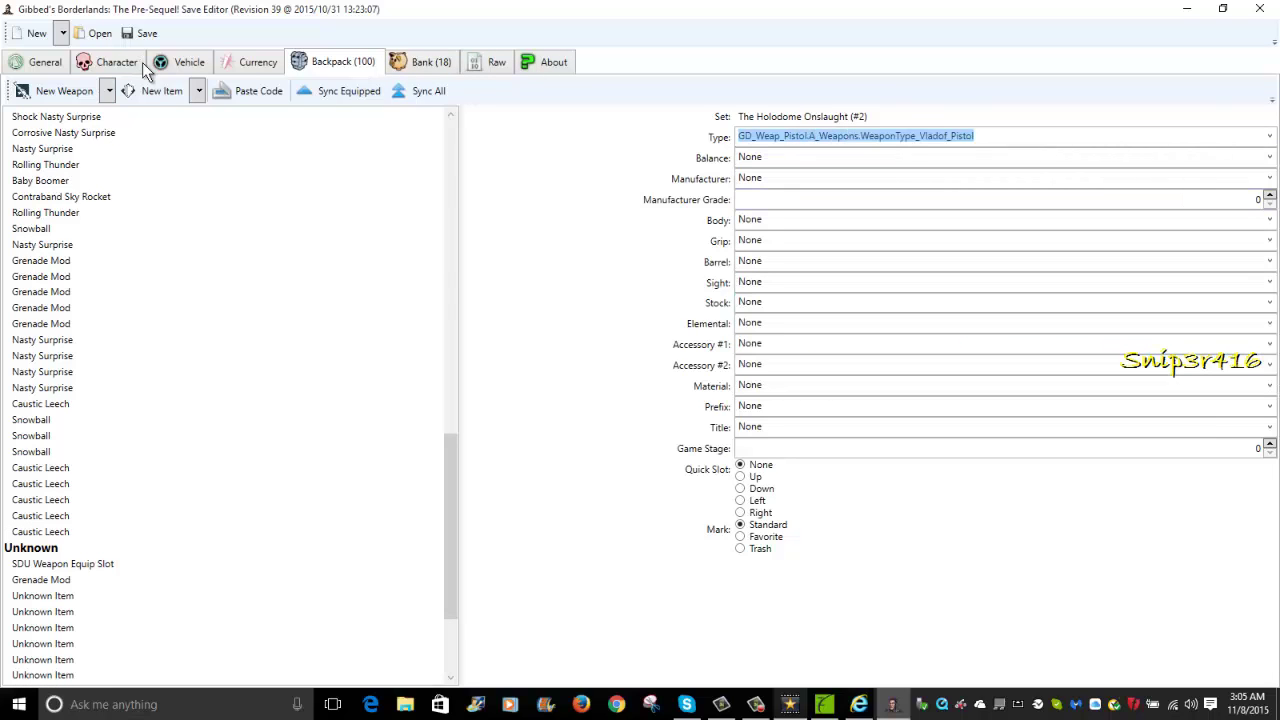
Set the Holodome Onslaught weapon's Balance to GD_Ma_Weapons.A_Weapons.Pistol_Vladof_6_Glitch.
key("Tab")
key("alt+Down")
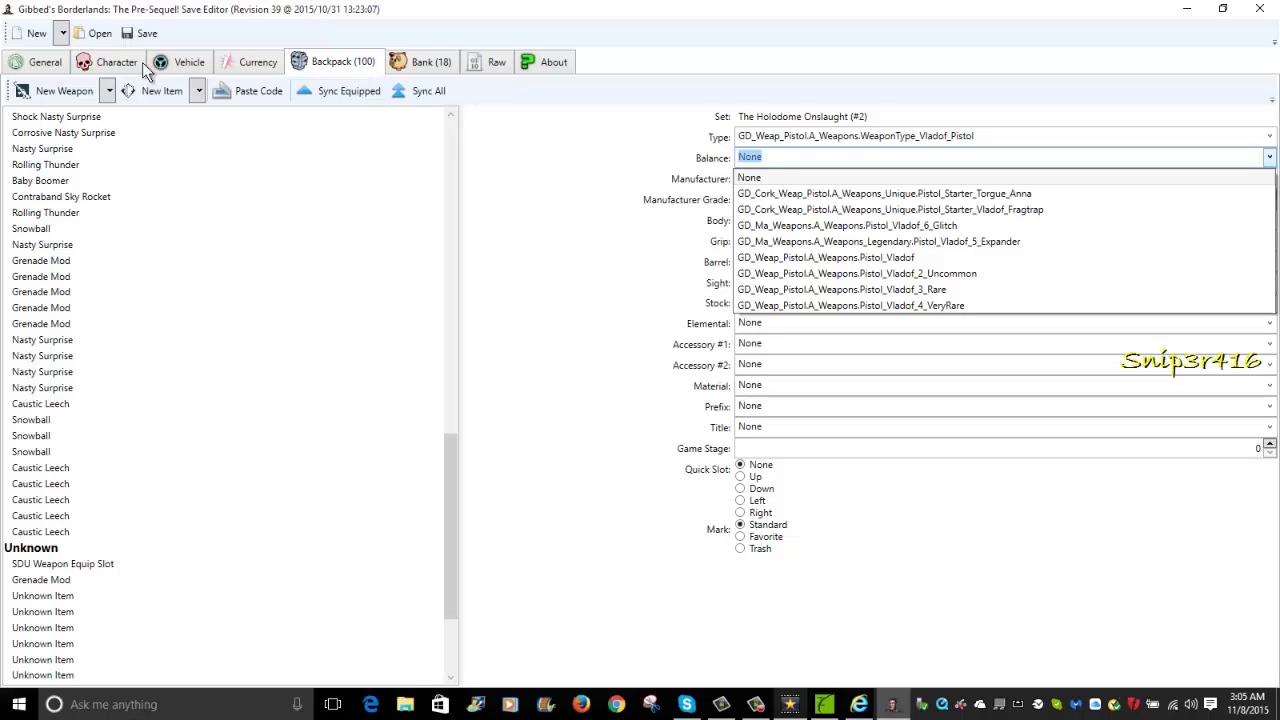
key("Down")
key("Down")
key("Down")
key("Return")
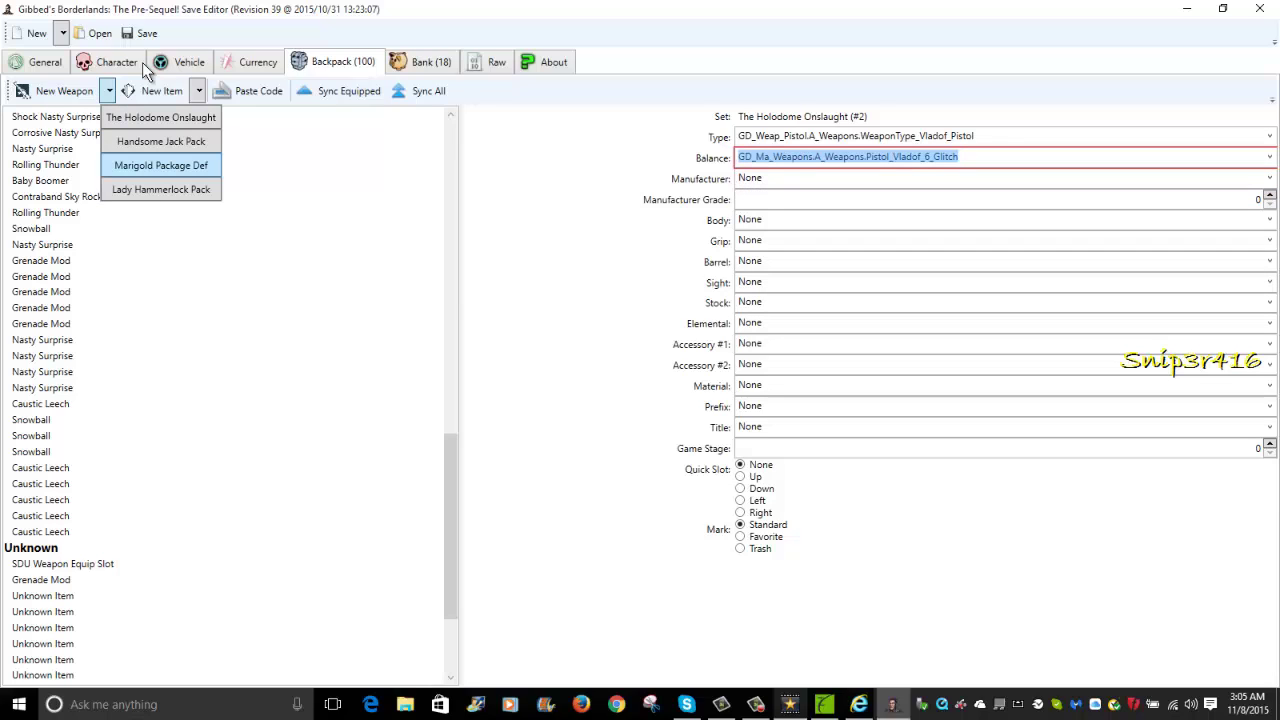
Add a new Marigold Package Def weapon and set its Type to GD_Weap_Pistol.A_Weapons.WeaponType_Vladof_Pistol.
key("Return")
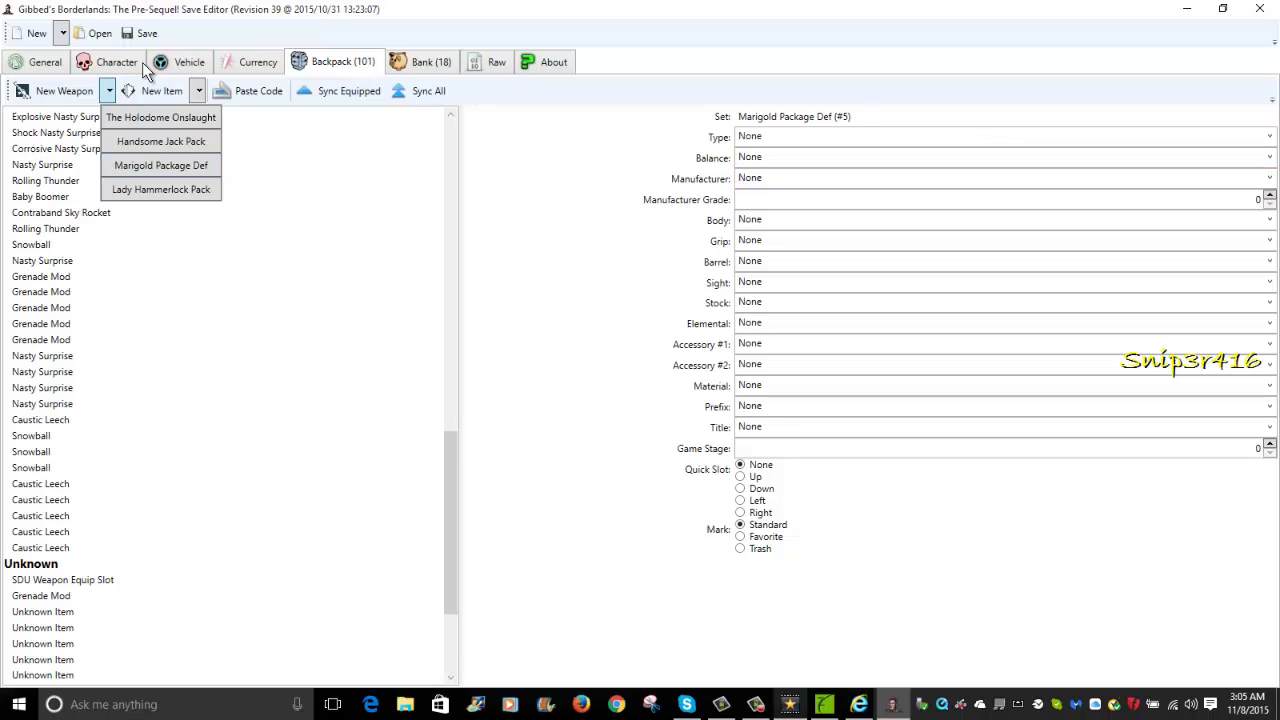
key("Tab")
key("alt+Down")
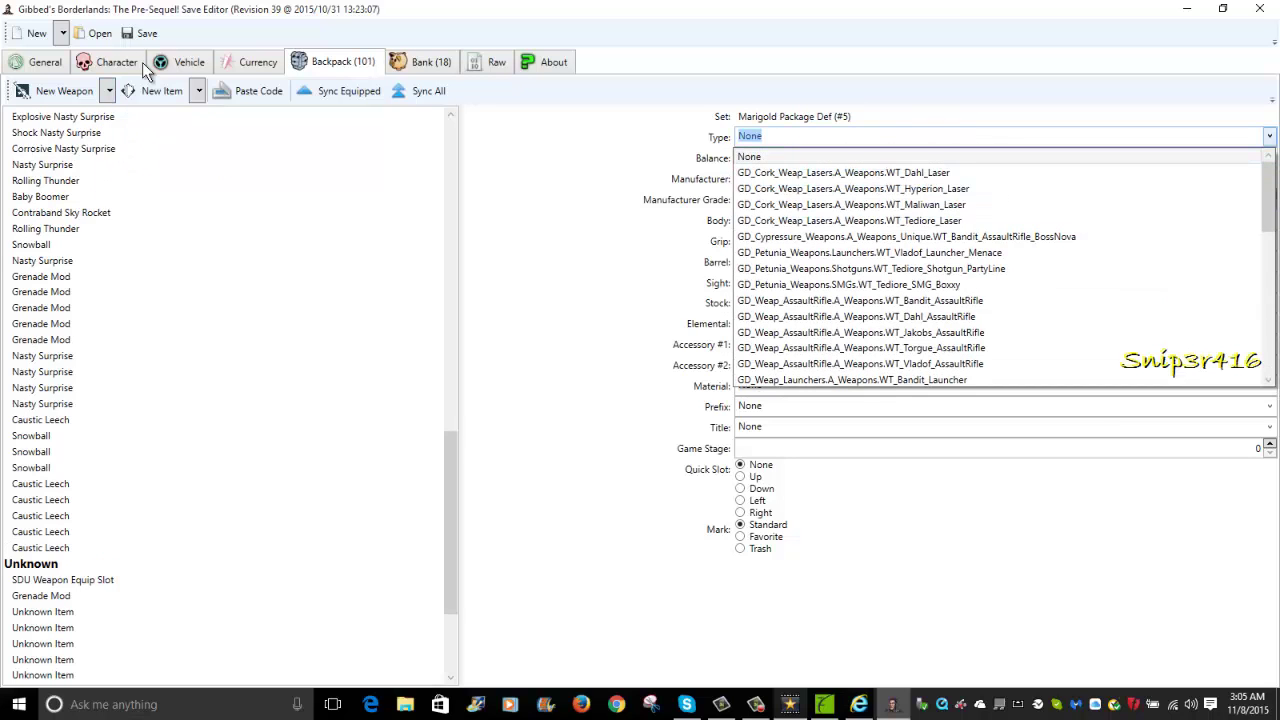
scroll(142, 62, "down", 7)
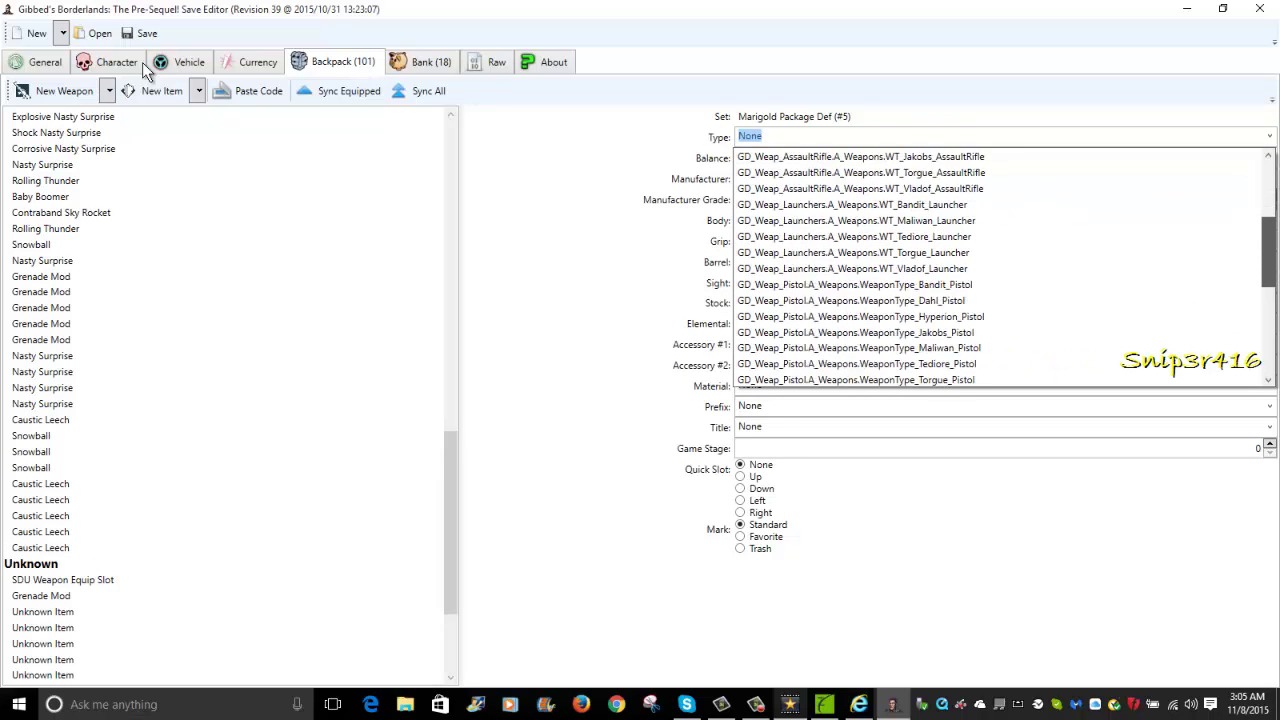
key("Up")
key("Up")
key("Up")
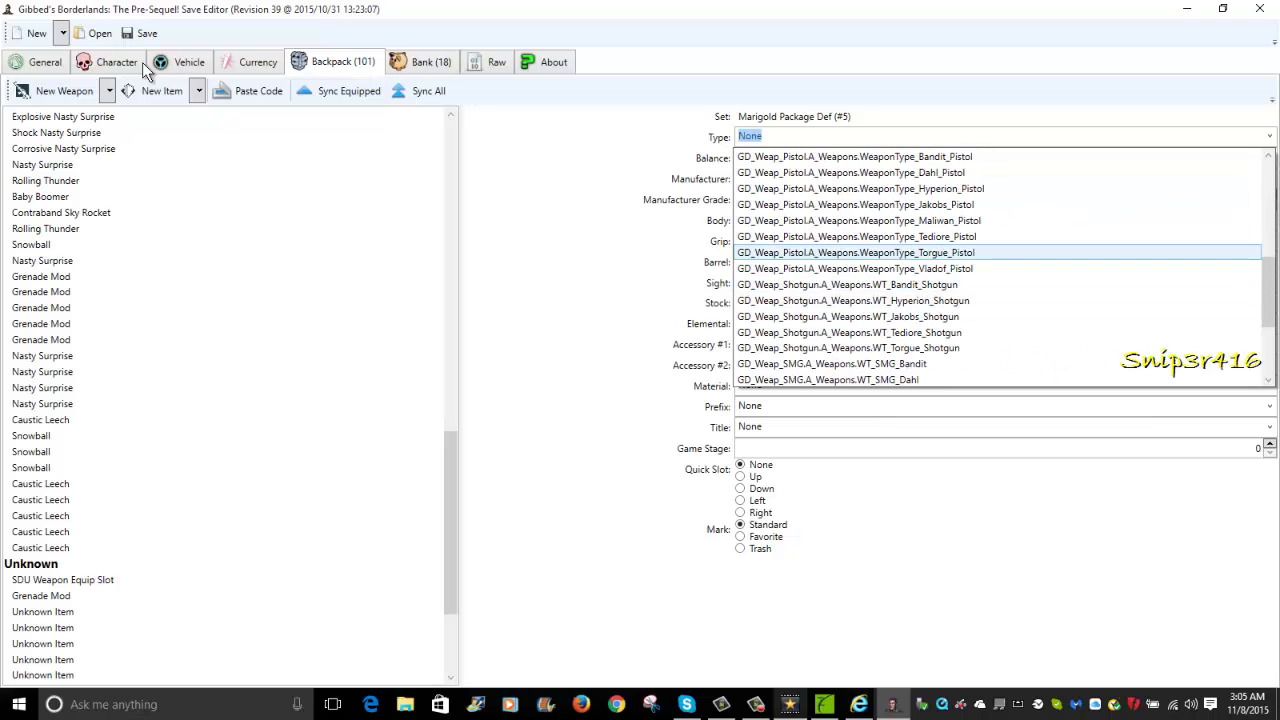
key("Down")
key("Return")
Set the Marigold Package Def pistol's Balance to GD_Ma_Weapons.A_Weapons.Pistol_Vladof_6_Glitch.
key("Tab")
key("alt+Down")
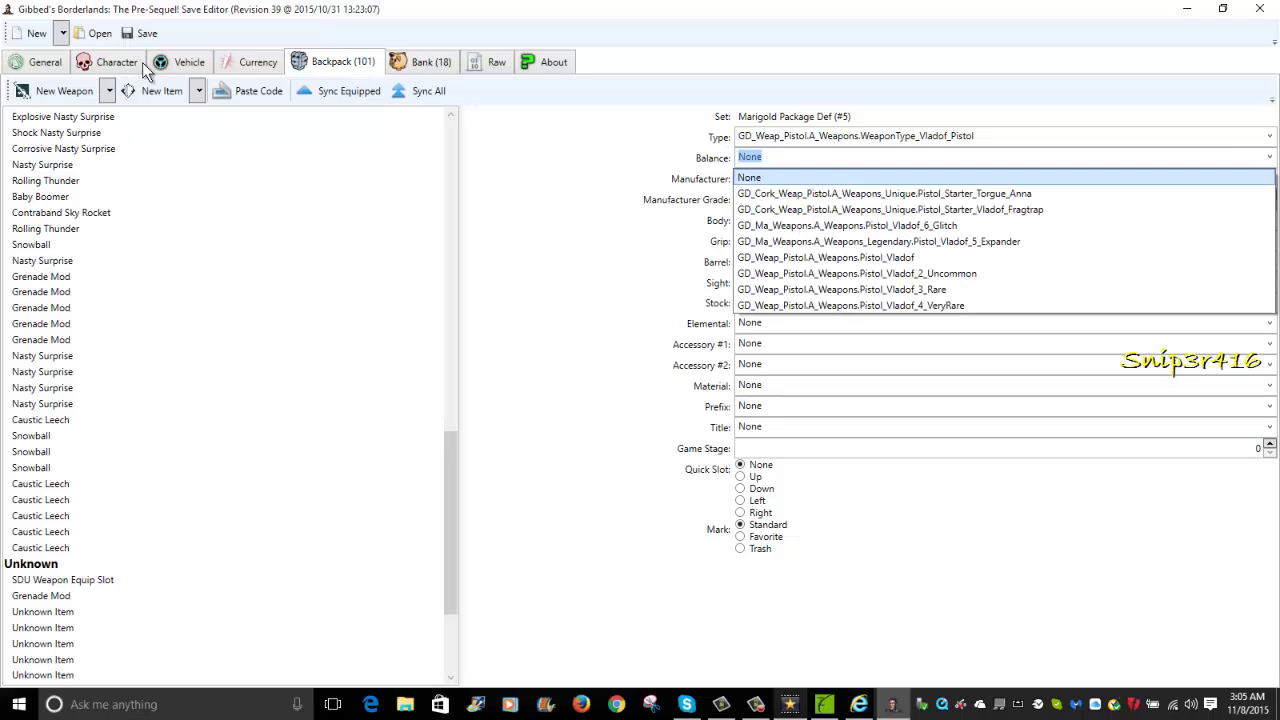
key("Down")
key("Down")
key("Down")
key("Down")
key("Down")
key("Down")
key("Down")
key("Up")
key("Up")
key("Up")
key("Up")
key("Return")
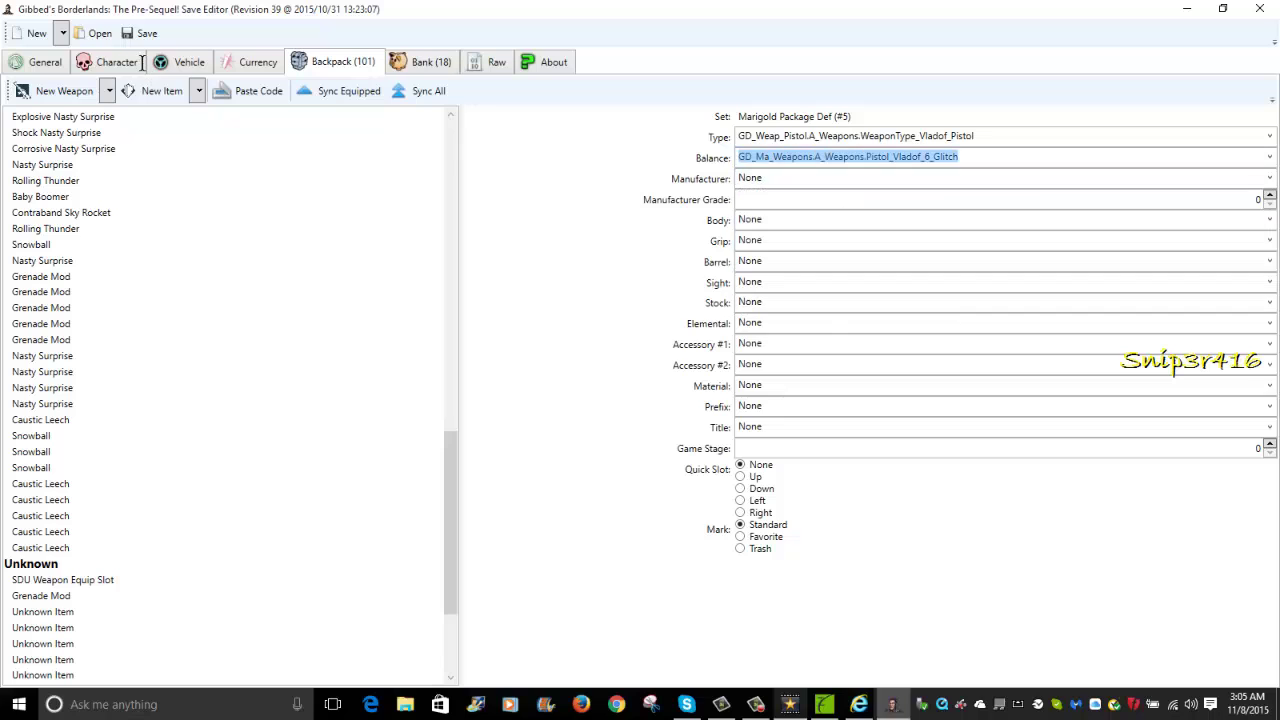
Set the pistol's Manufacturer to GD_Manufacturers.Manufacturers.Vladof and its Body to GD_Weap_Pistol.Body.Pistol_Body_Vladof_5.
key("Tab")
key("alt+Down")
key("Down")
key("Return")
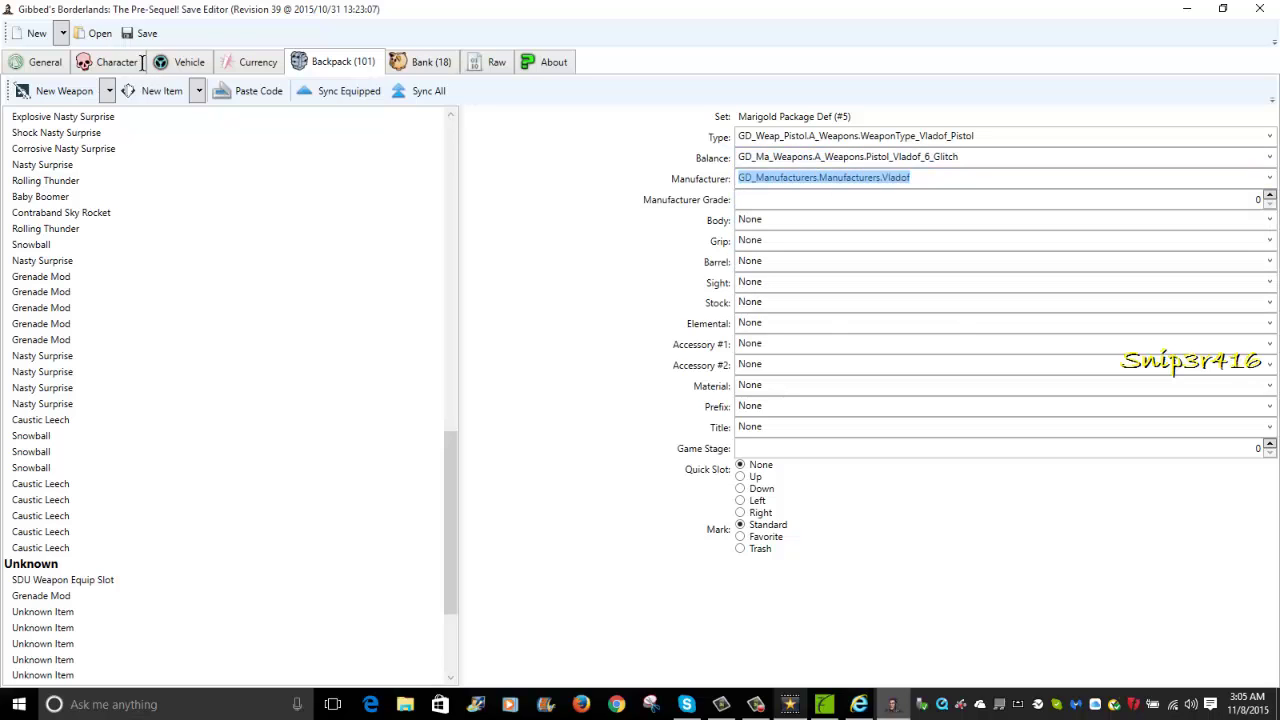
key("Tab")
key("Tab")
key("alt+Down")
key("Down")
key("Return")
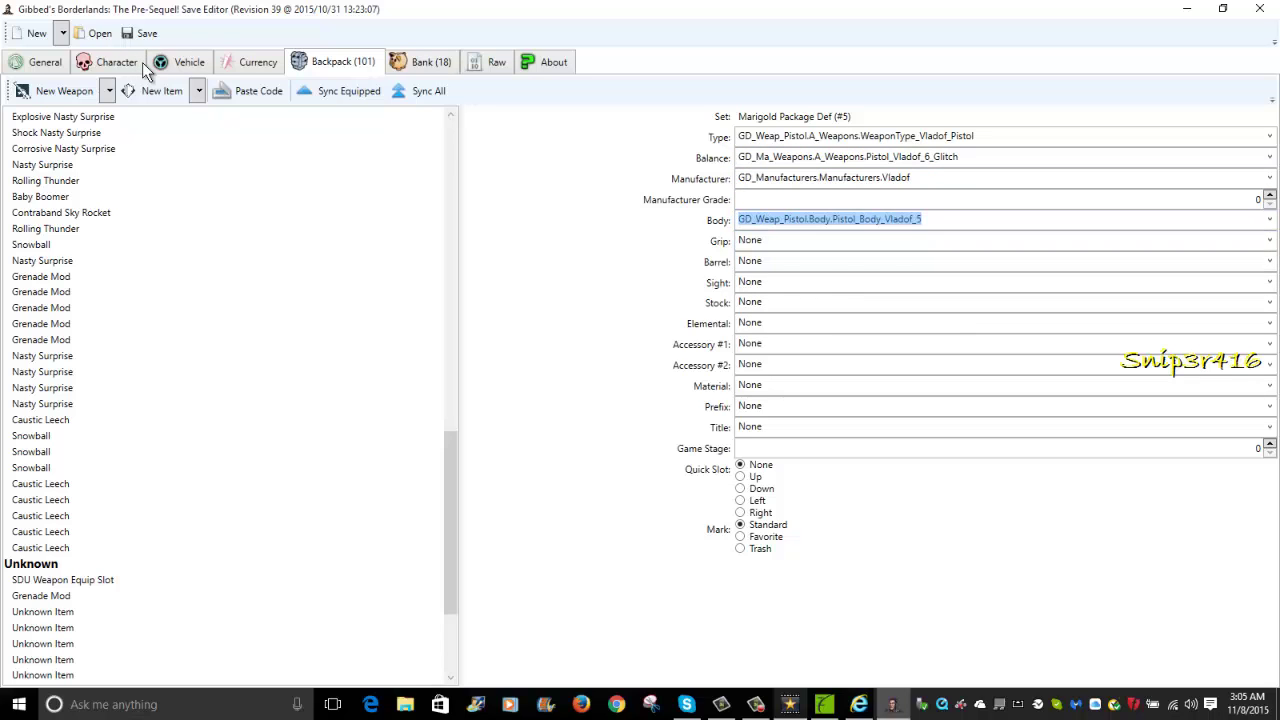
Set the Marigold pistol's Grip to GD_Weap_Pistol.Grip.Pistol_Grip_Jakobs.
key("Tab")
key("alt+Down")
key("Down")
key("Down")
key("Down")
key("Down")
key("Down")
key("Up")
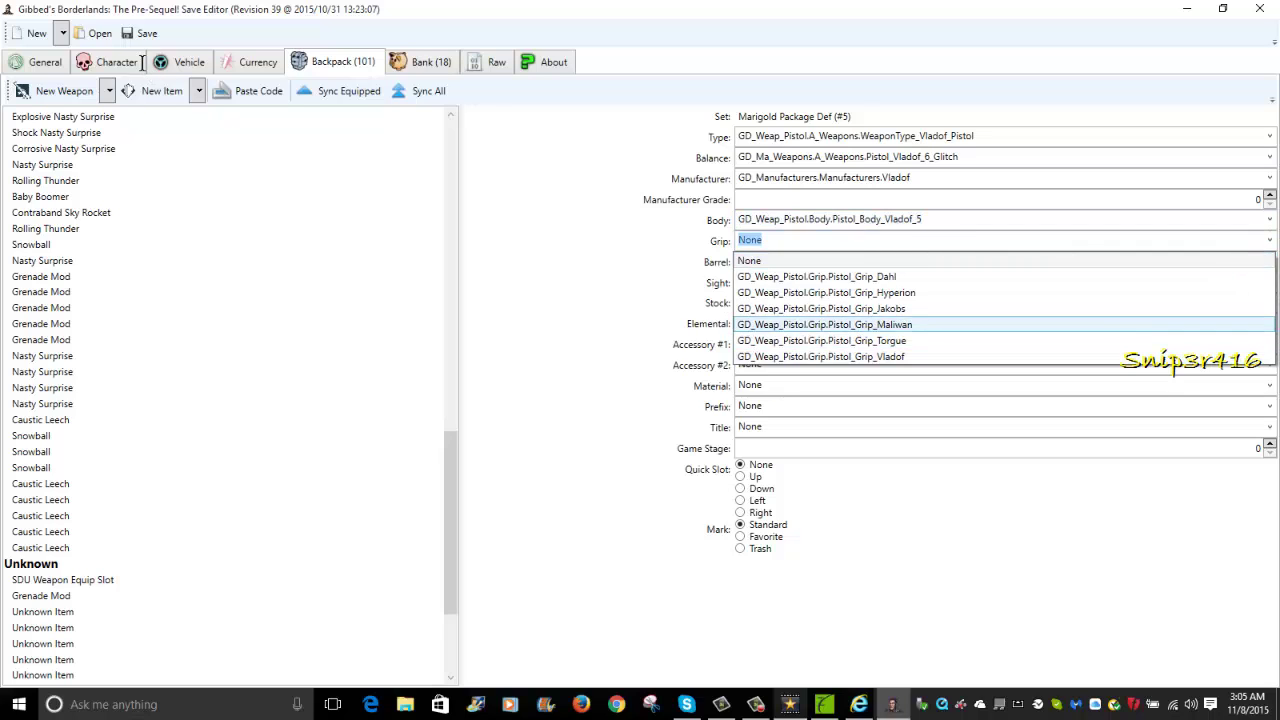
key("Return")
key("alt+Down")
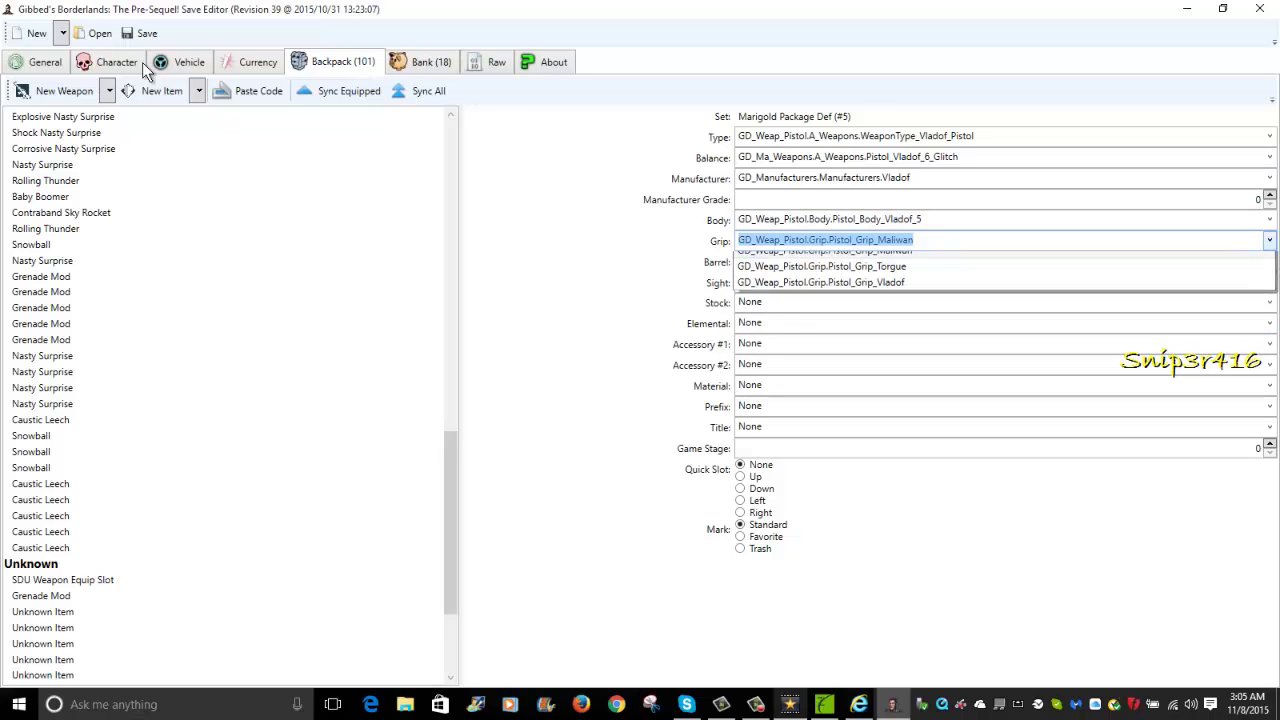
key("Up")
key("Return")
key("End")
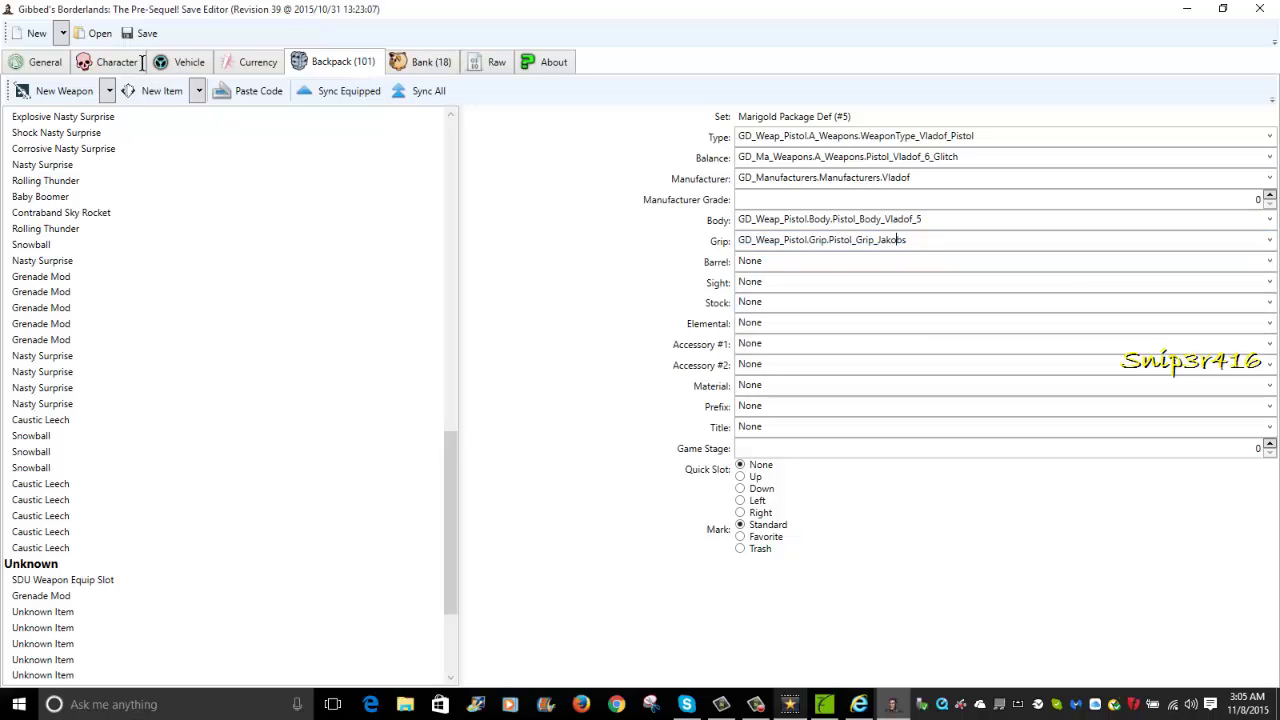
key("ctrl+shift+Left")
key("shift+F10")
key("Down")
key("Down")
key("Return")
key("alt+Down")
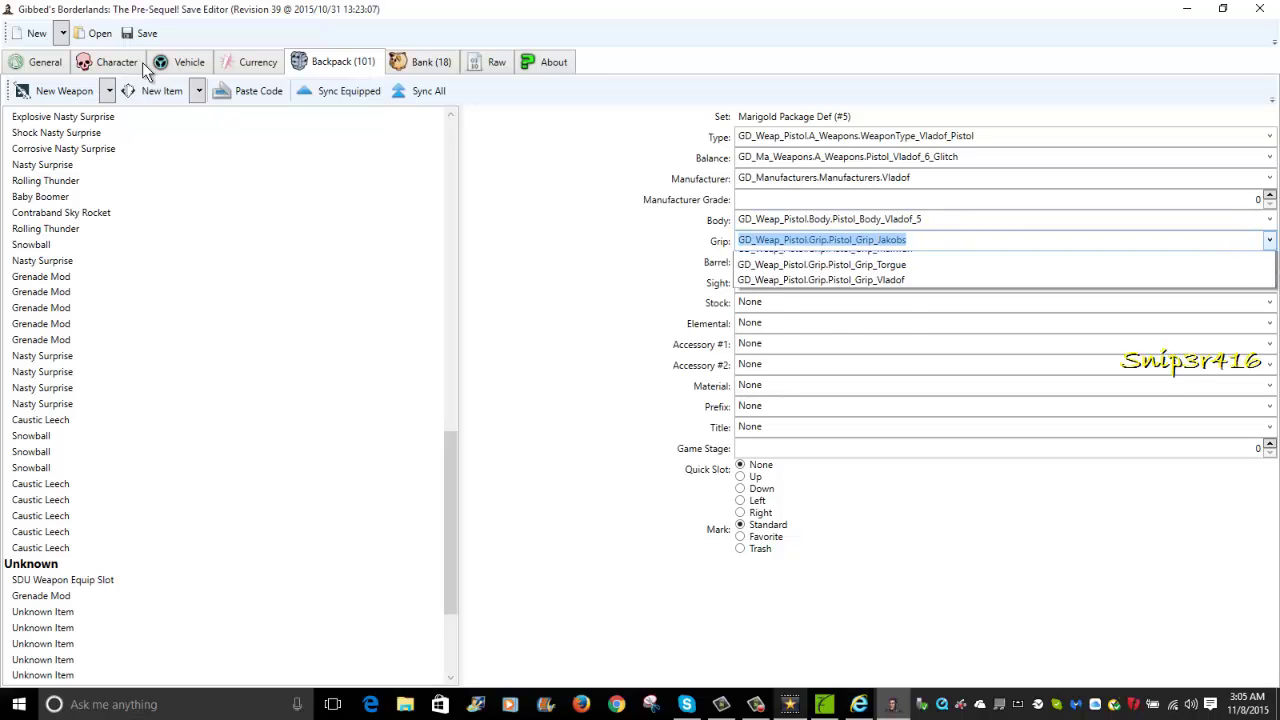
key("Escape")
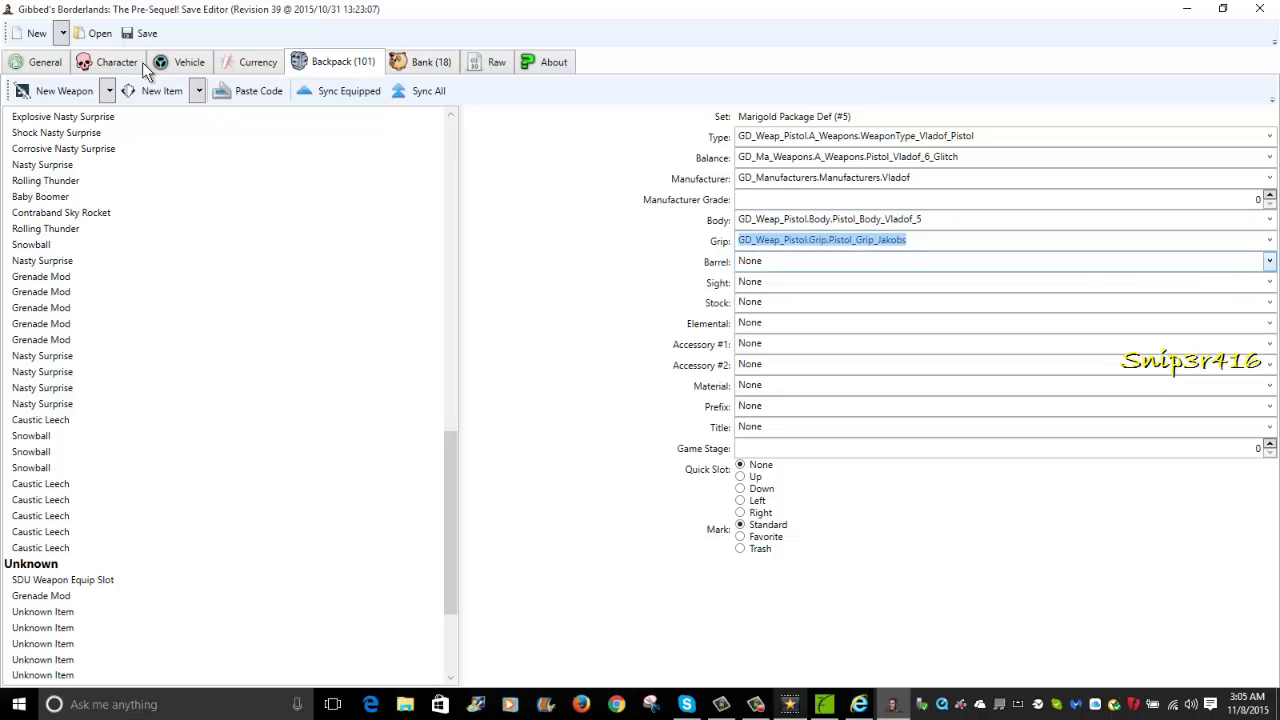
Set the Marigold pistol's Barrel to GD_Weap_Pistol.Barrel.Pistol_Barrel_Maliwan.
left_click(1269, 260)
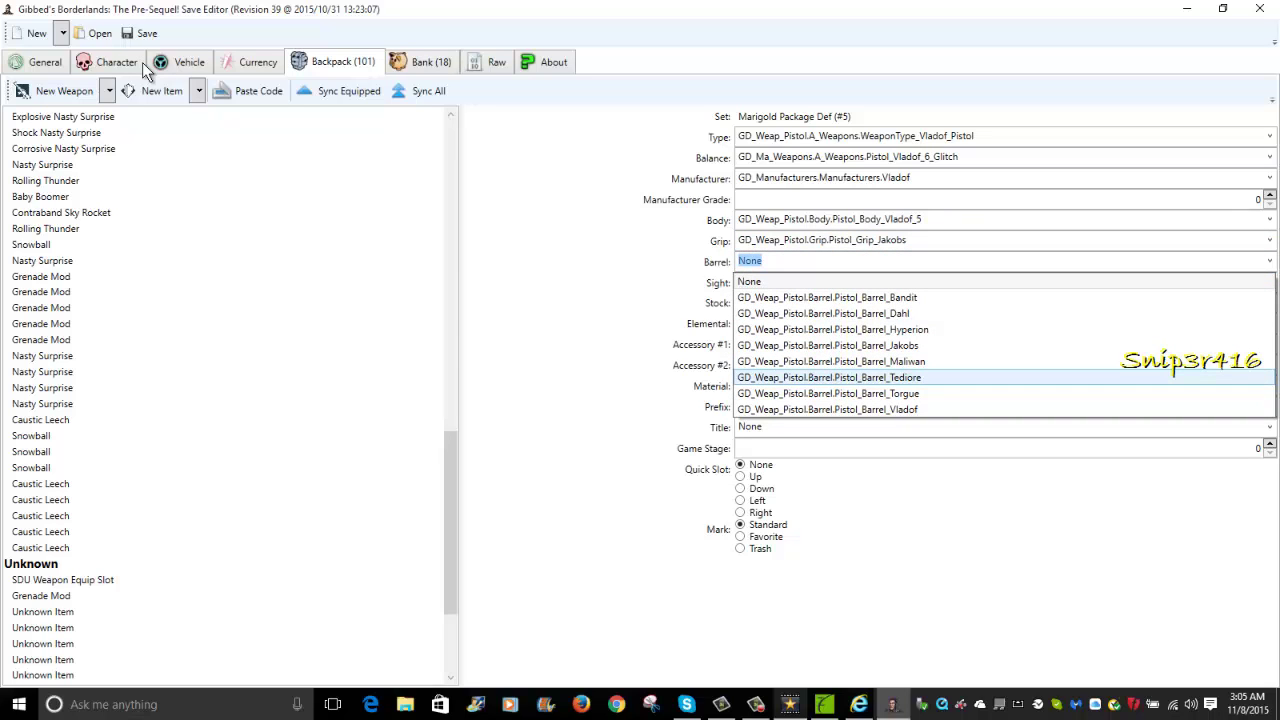
key("Up")
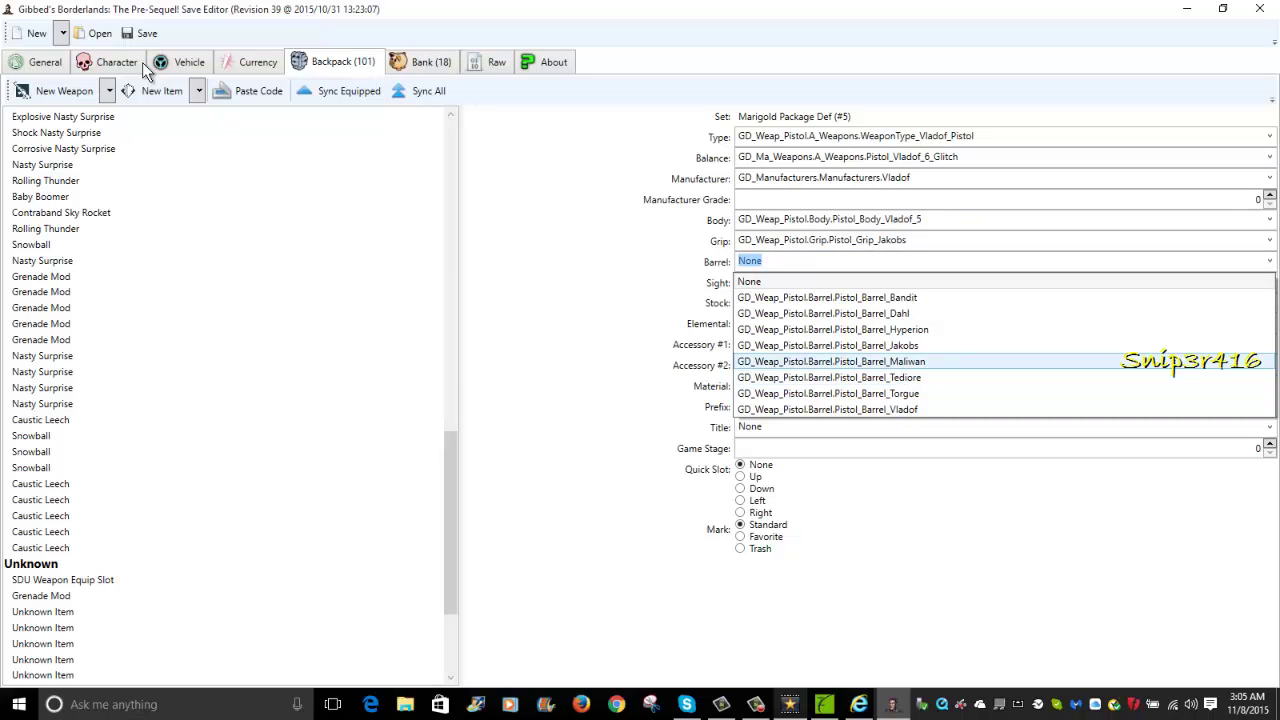
key("Return")
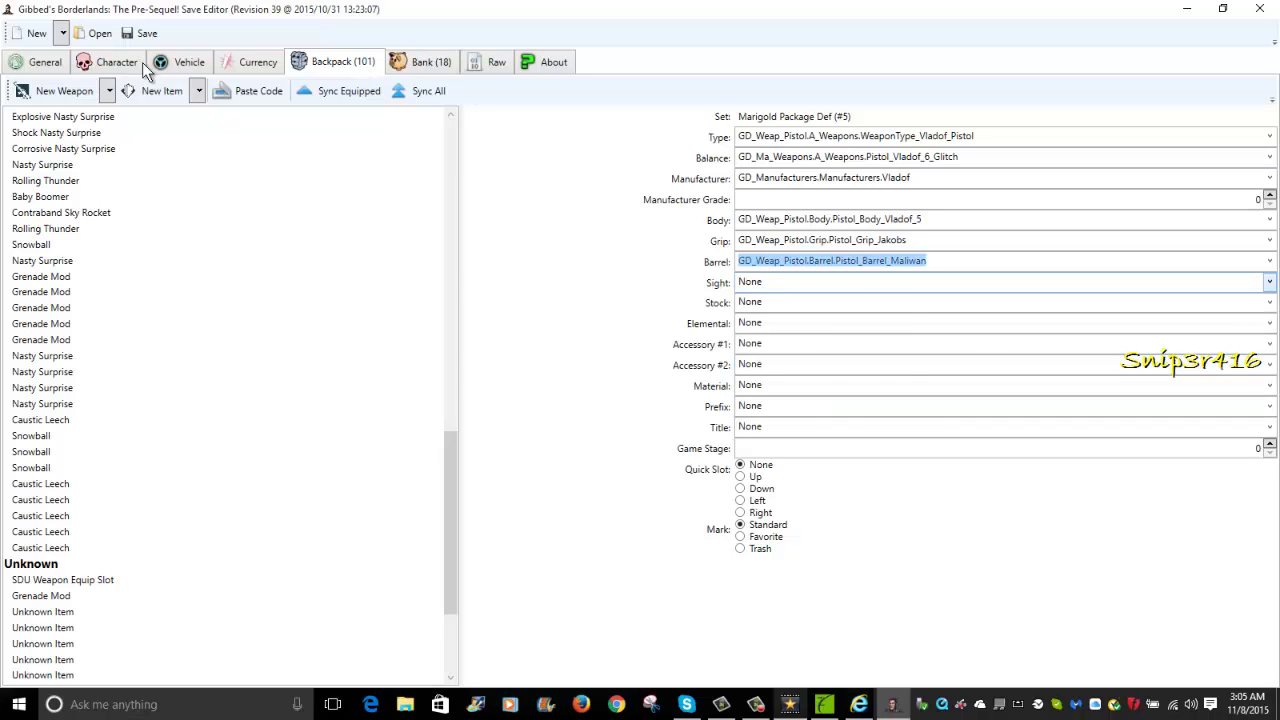
Set the pistol's Sight to GD_Weap_Pistol.Sight.Pistol_Sight_Vladof and keep its Stock at None.
key("Tab")
key("alt+Down")
key("Down")
key("Down")
key("Down")
key("Down")
key("Down")
key("Down")
key("Down")
key("Down")
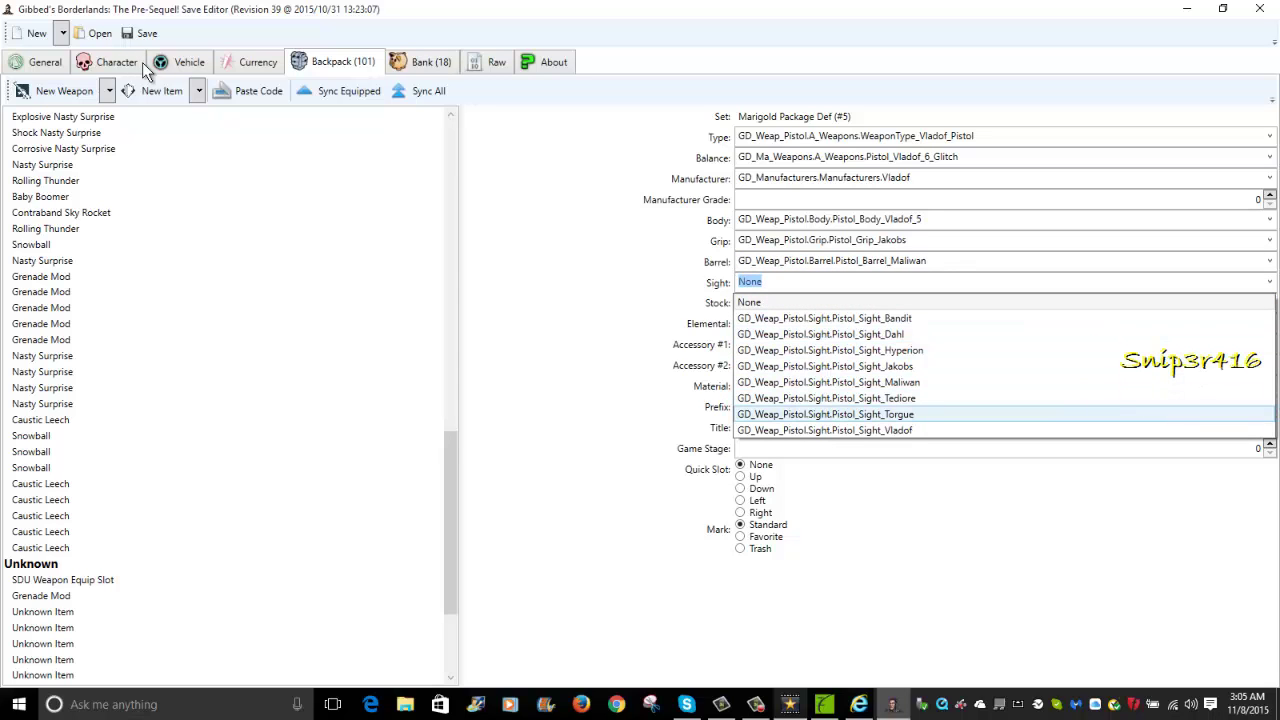
key("Return")
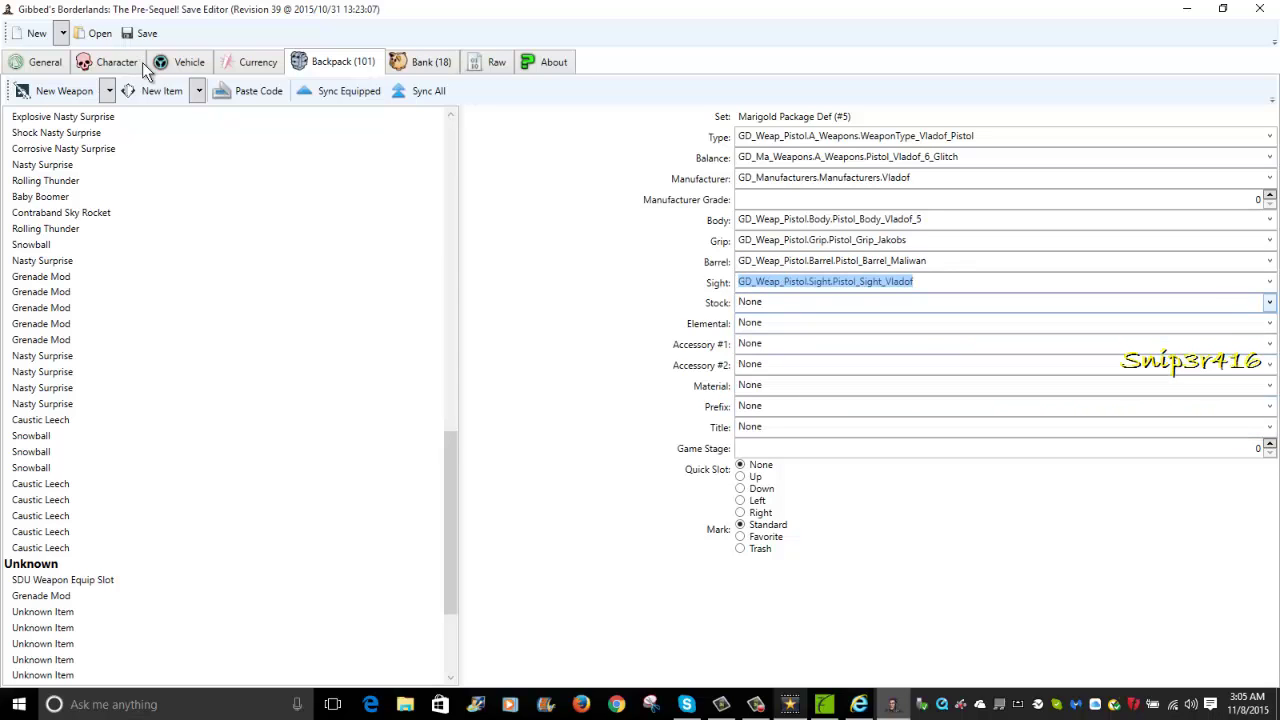
key("Tab")
key("alt+Down")
key("Return")
key("Tab")
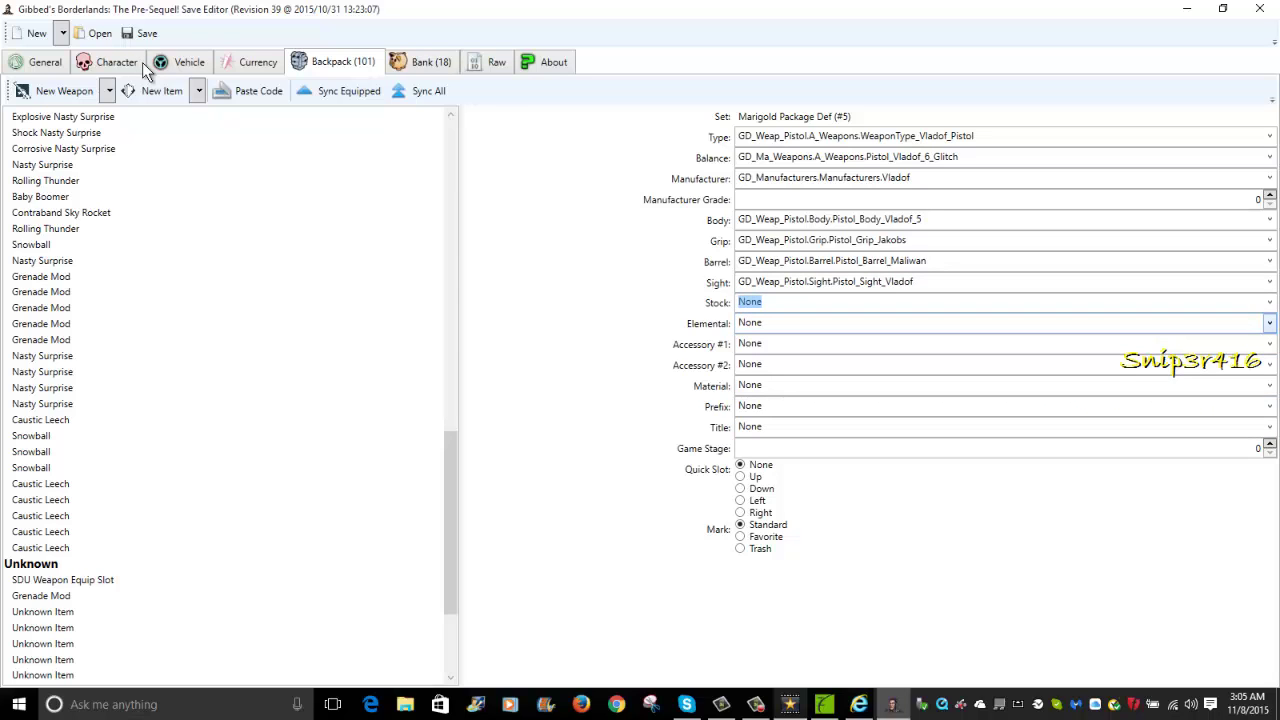
Set the pistol's Accessory #1 to GD_Weap_Pistol.Accessory.Pistol_Accessory_Laser_Double.
key("Tab")
key("alt+Down")
key("Down")
key("Down")
key("Down")
key("Down")
key("Up")
key("Up")
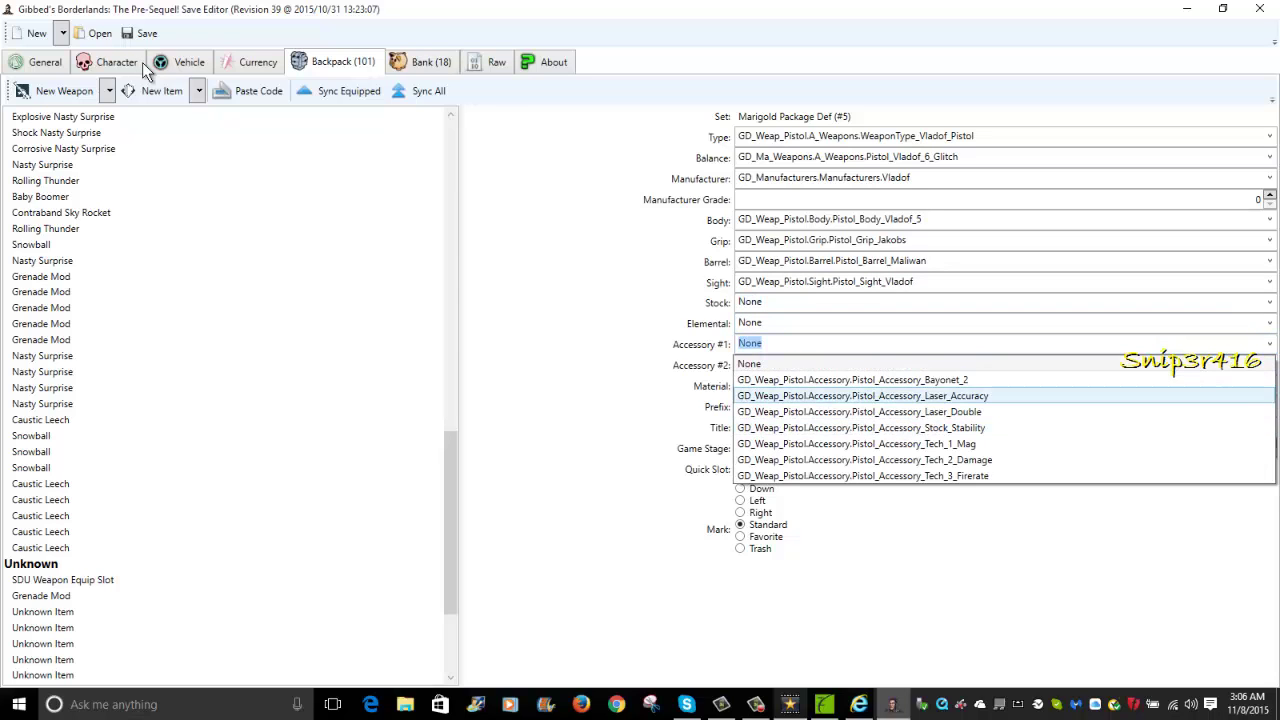
key("Up")
key("Return")
key("alt+Down")
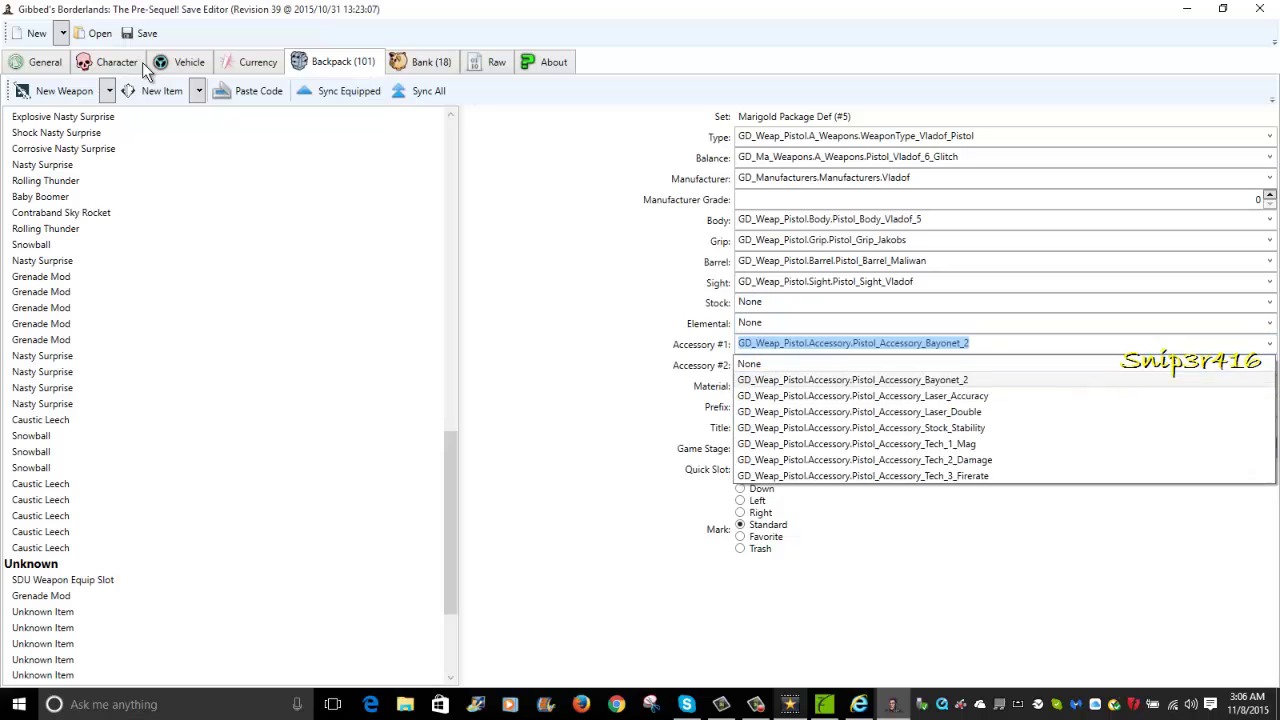
key("Down")
key("Down")
key("Down")
key("Down")
key("Down")
key("Up")
key("Up")
key("Up")
key("Up")
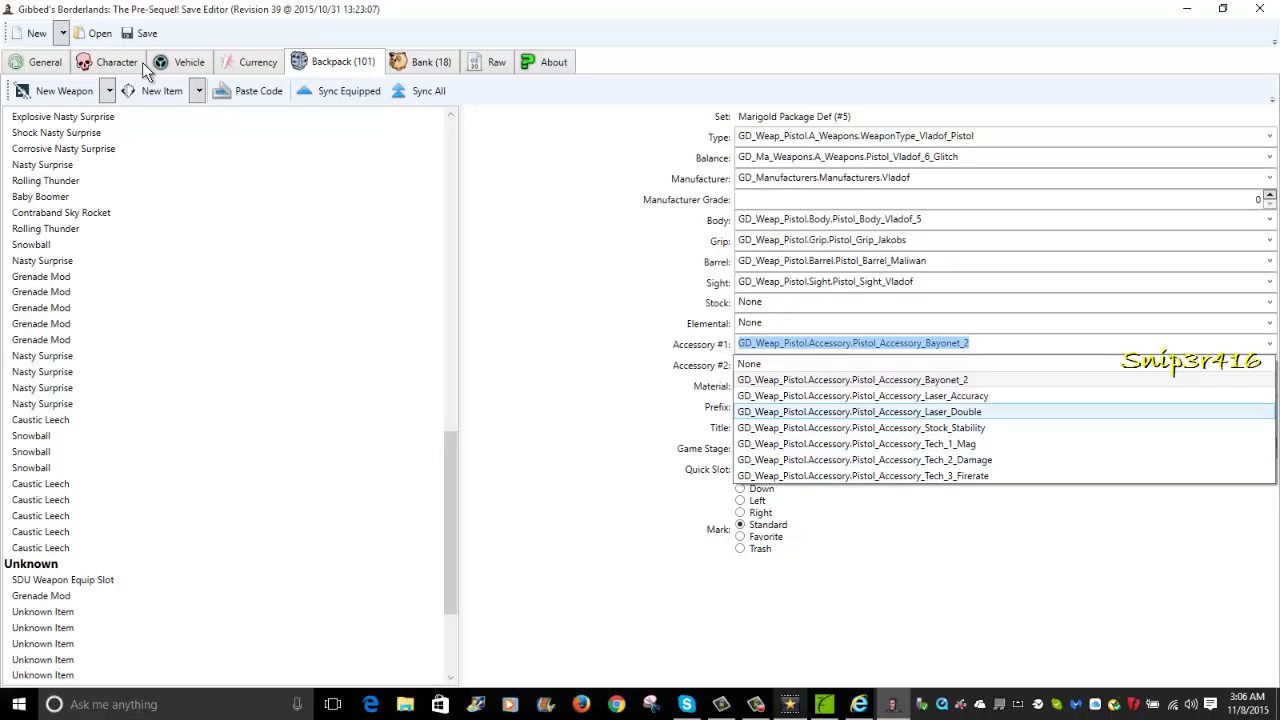
key("Return")
Set the pistol's Accessory #2 to GD_Ma_Weapons.Glitch_Attachments.Glitch_Attachment_4445.
key("Tab")
key("alt+Down")
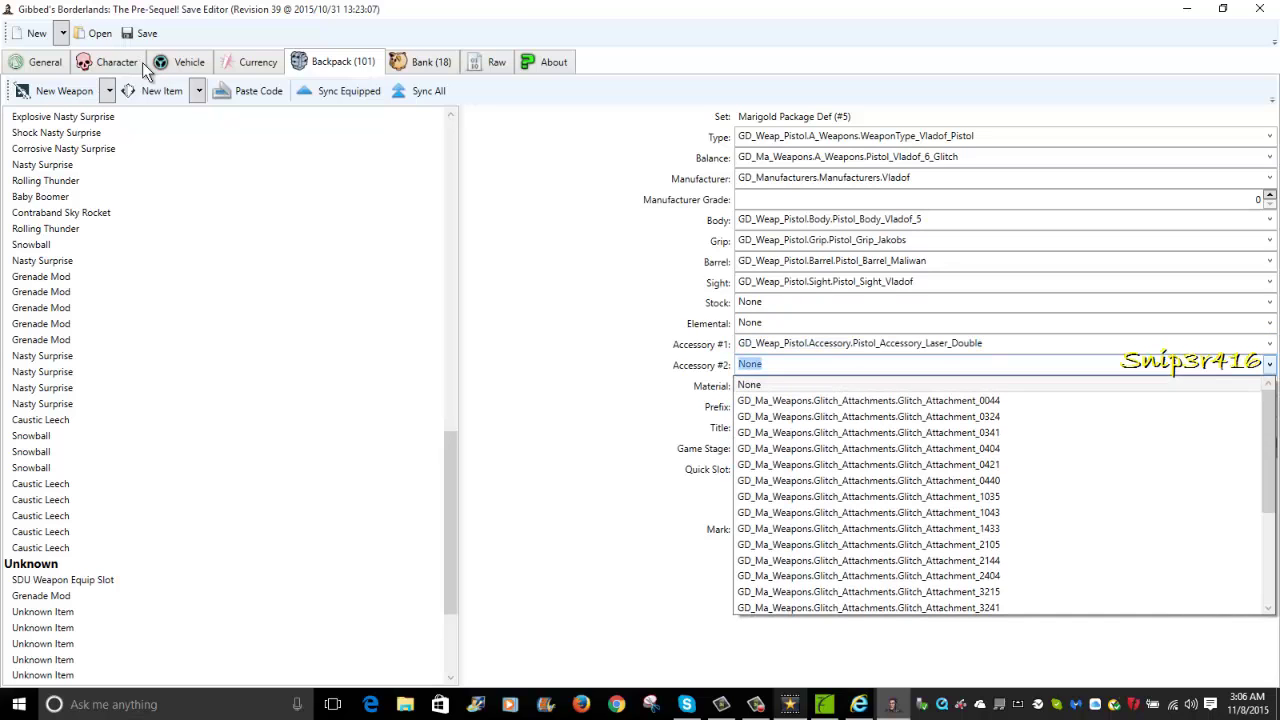
scroll(143, 64, "down", 3)
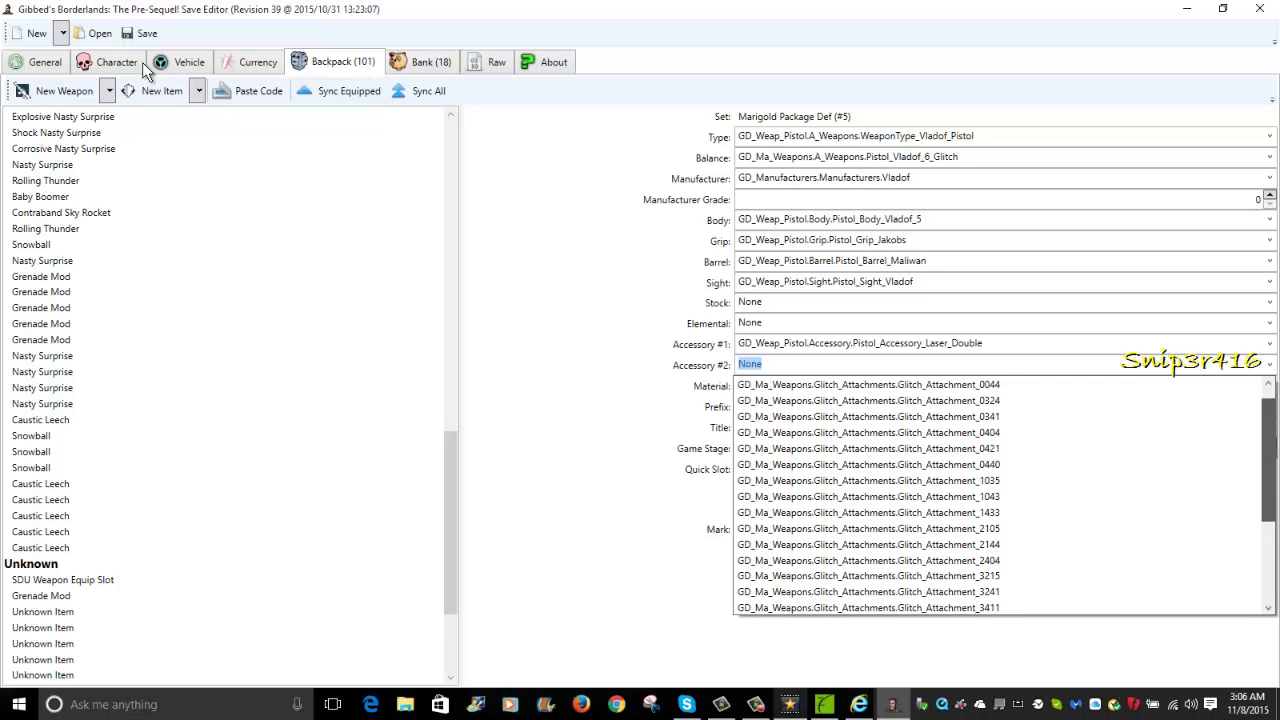
key("End")
key("Return")
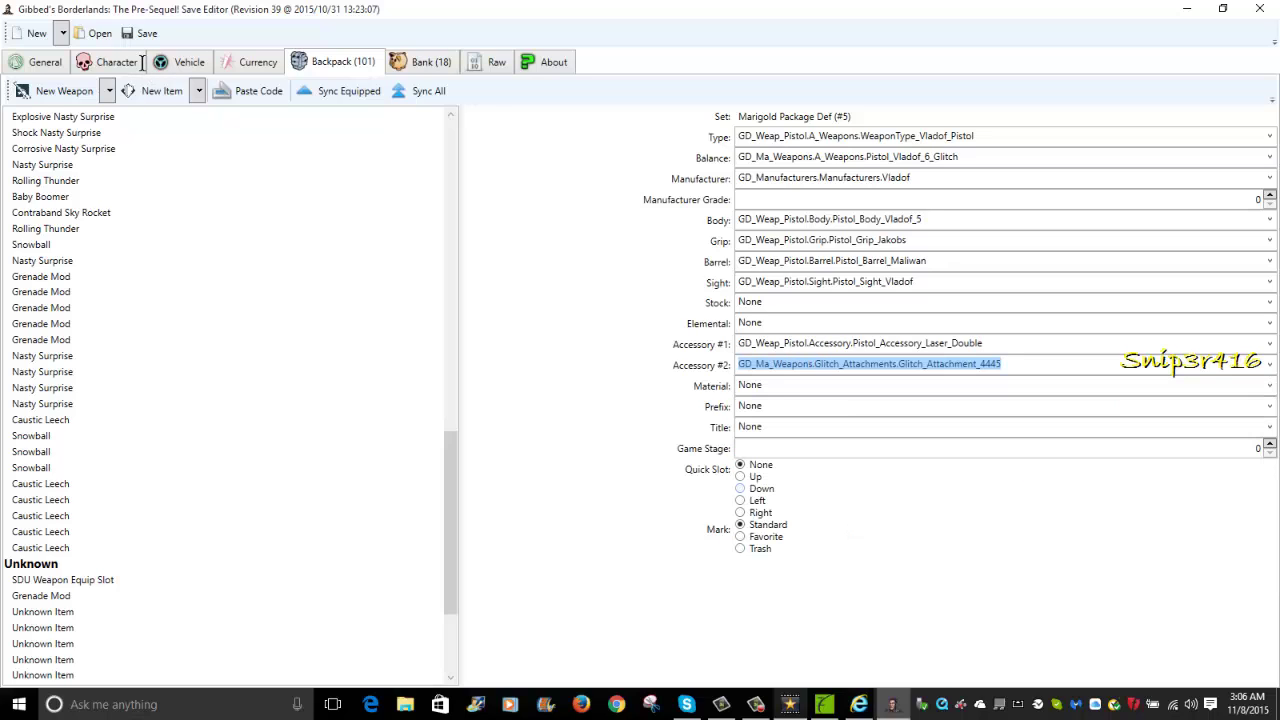
Re-enter the final digit of the pistol's Accessory #2 so it reads GD_Ma_Weapons.Glitch_Attachments.Glitch_Attachment_4445.
key("End")
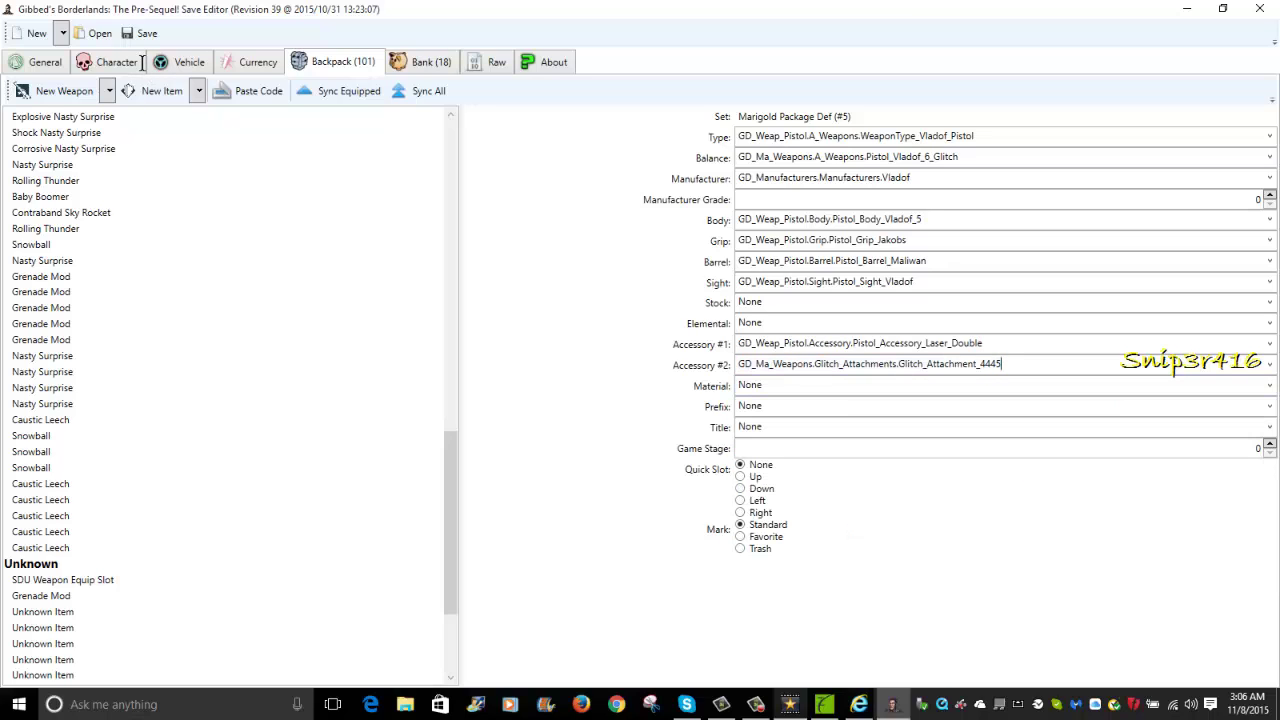
key("BackSpace")
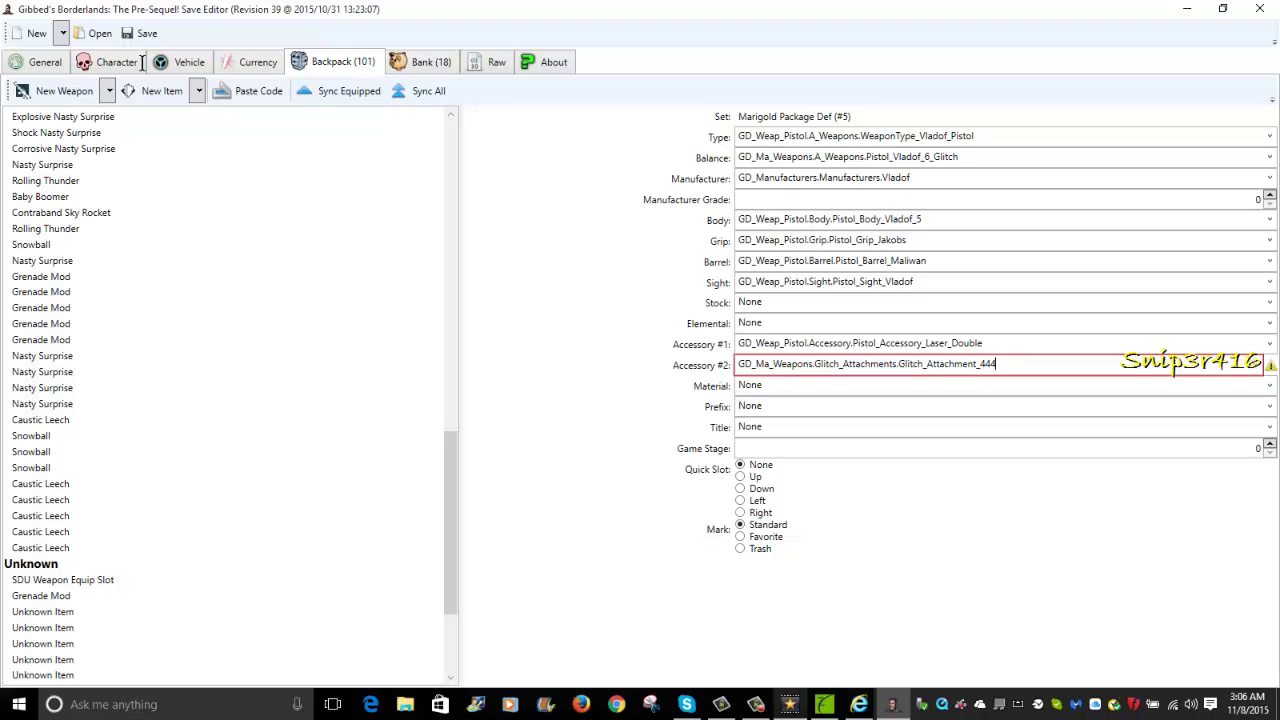
type("6")
key("BackSpace")
type("5")
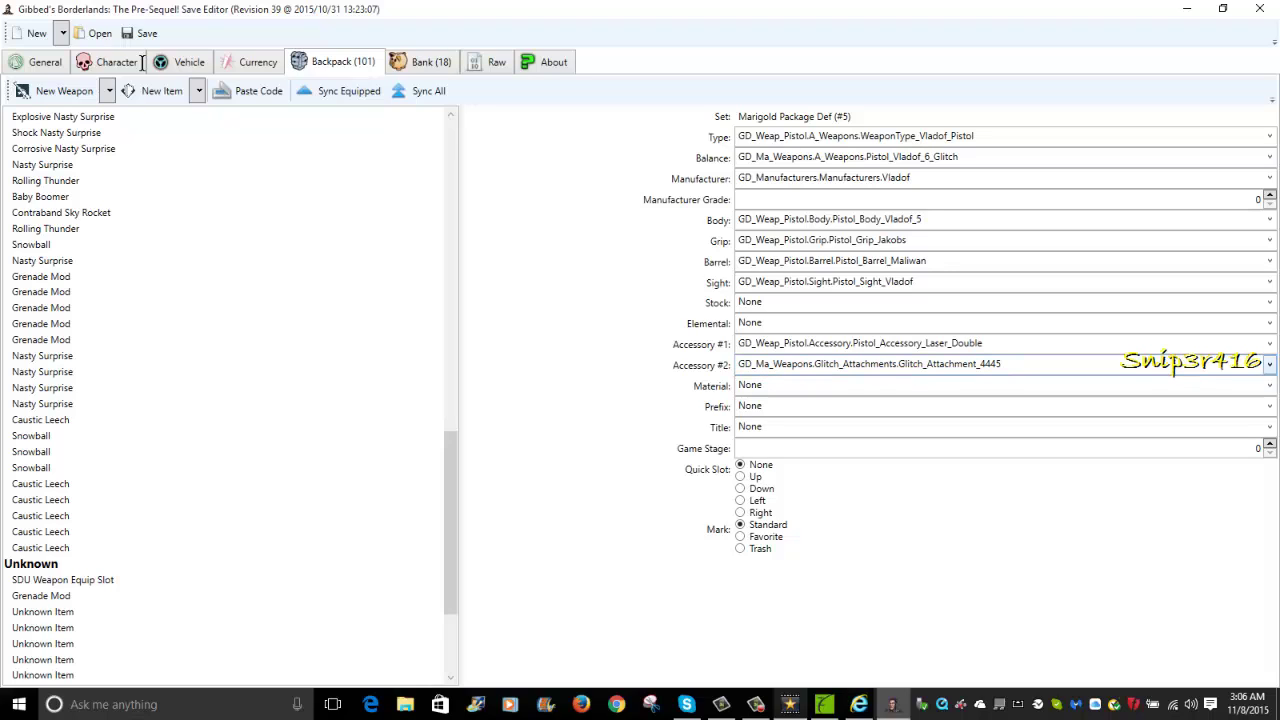
Set the pistol's Material to GD_Ma_Weapons.Materials.Mat_Pistol_Vladof_6_Glitch and keep its Prefix at None.
key("Tab")
key("alt+Down")
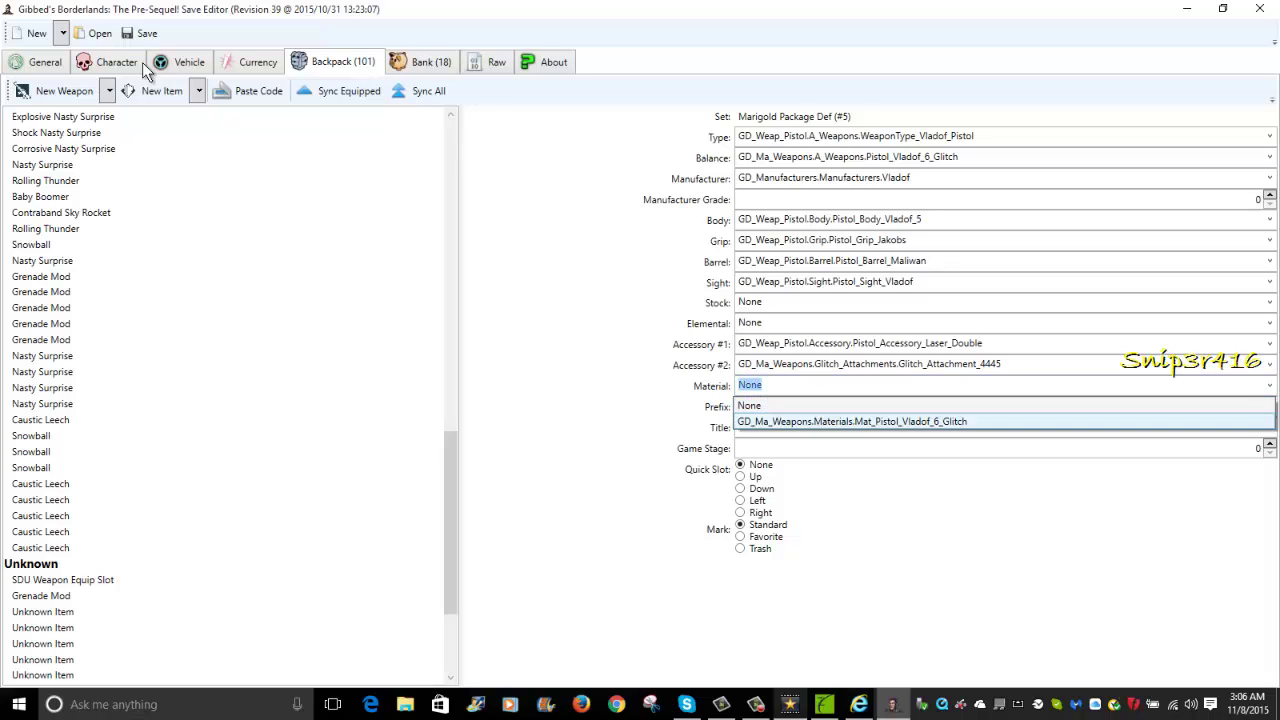
key("Down")
key("Return")
key("Tab")
key("alt+Down")
key("Escape")
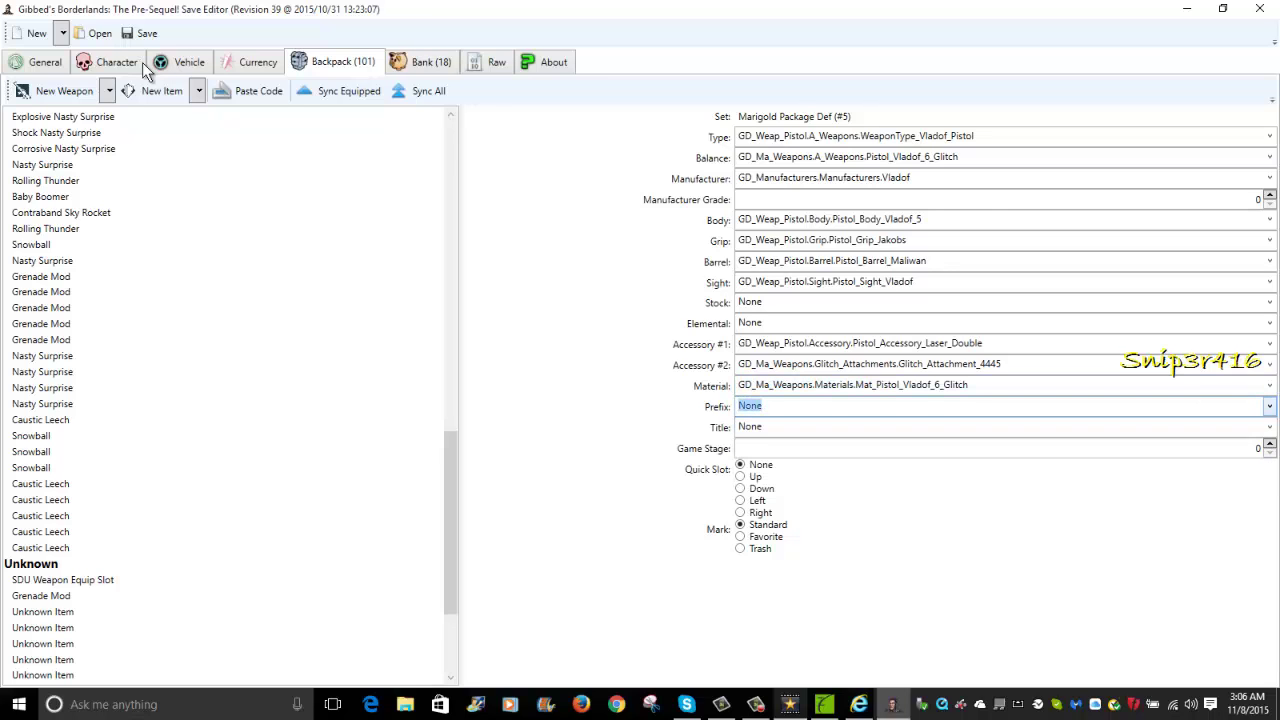
Examine the parts of other backpack weapons, including Twin Gwen's Other Head, Redundant Lady Fist and Dastardly Maggie, for a suitable Elemental value.
scroll(143, 70, "down", 4)
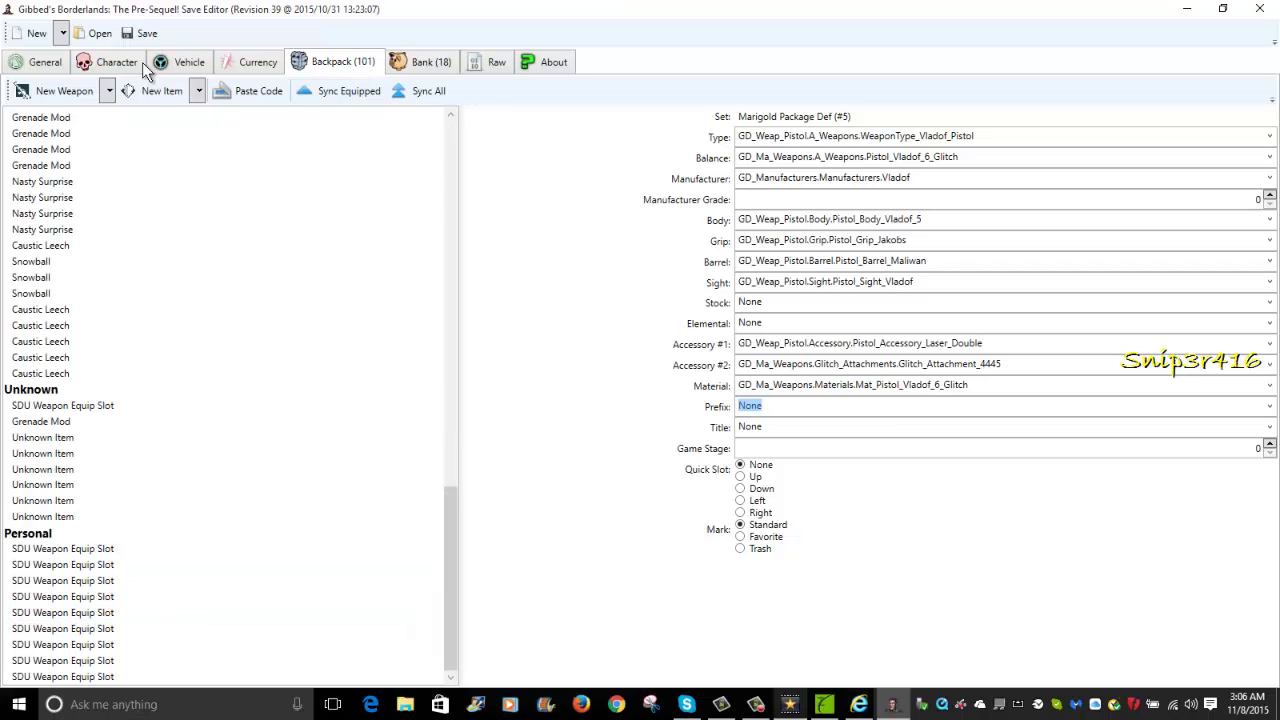
scroll(142, 62, "up", 15)
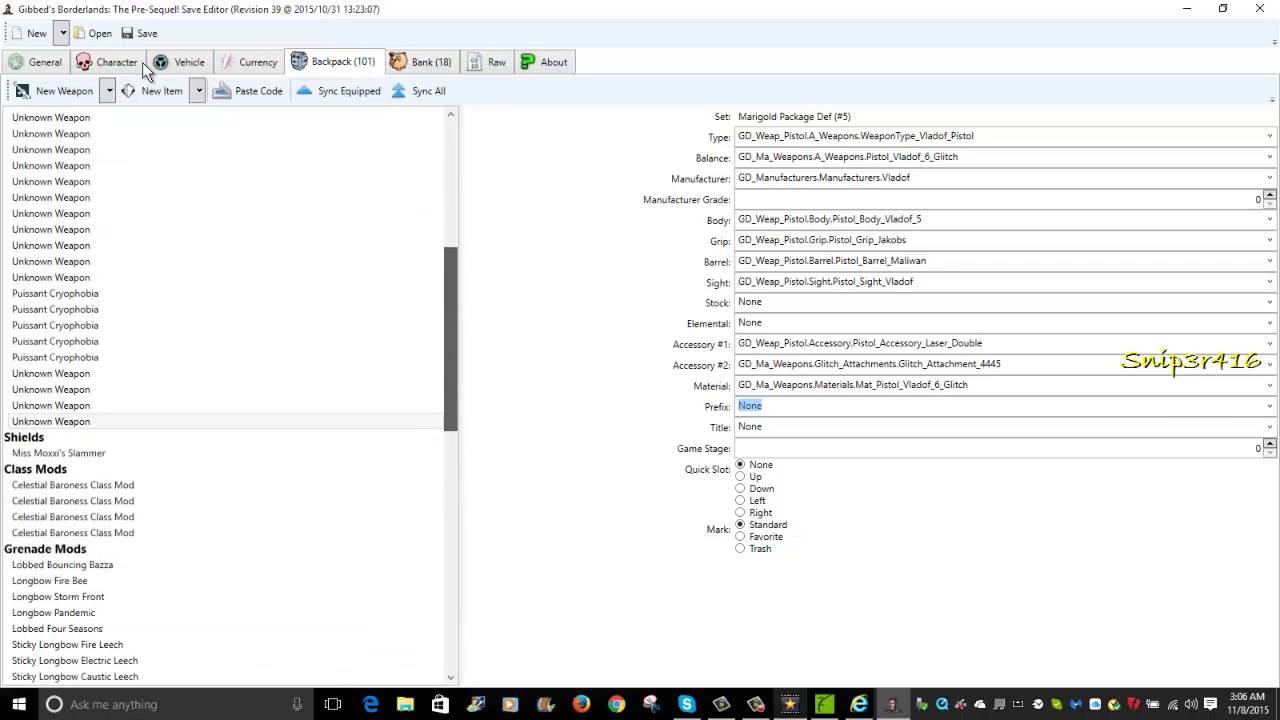
scroll(142, 62, "up", 6)
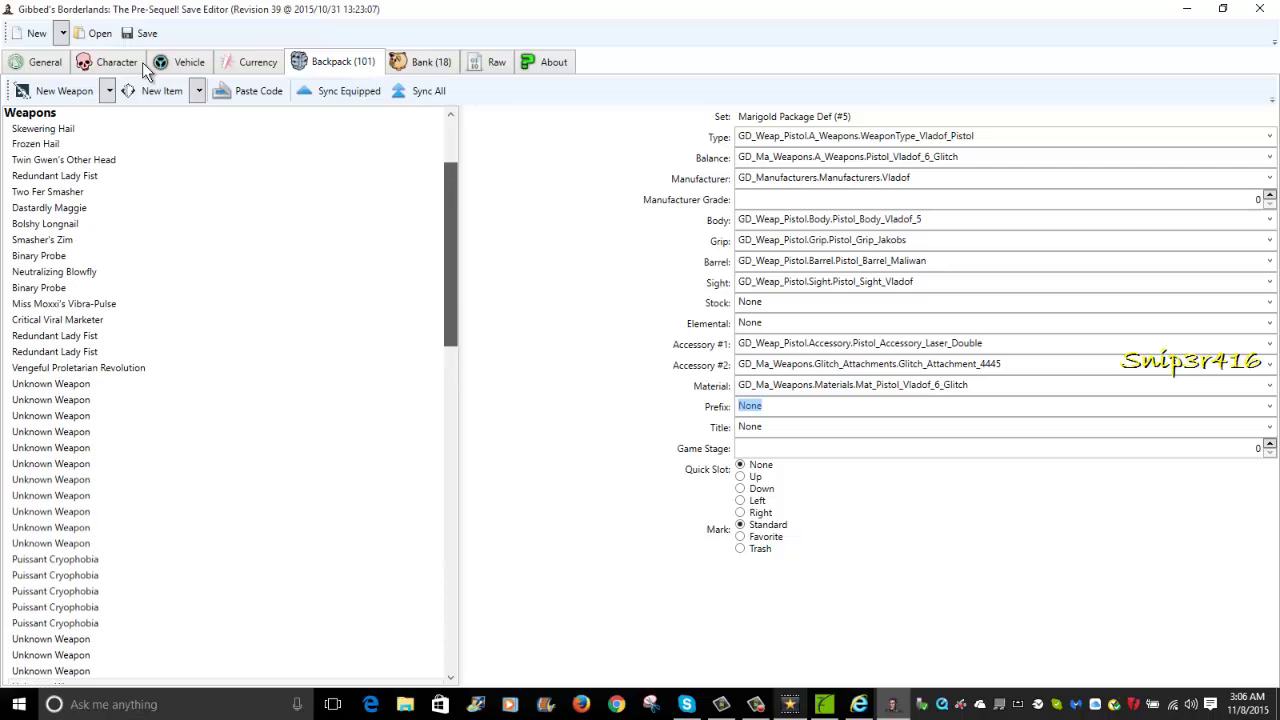
scroll(142, 62, "up", 2)
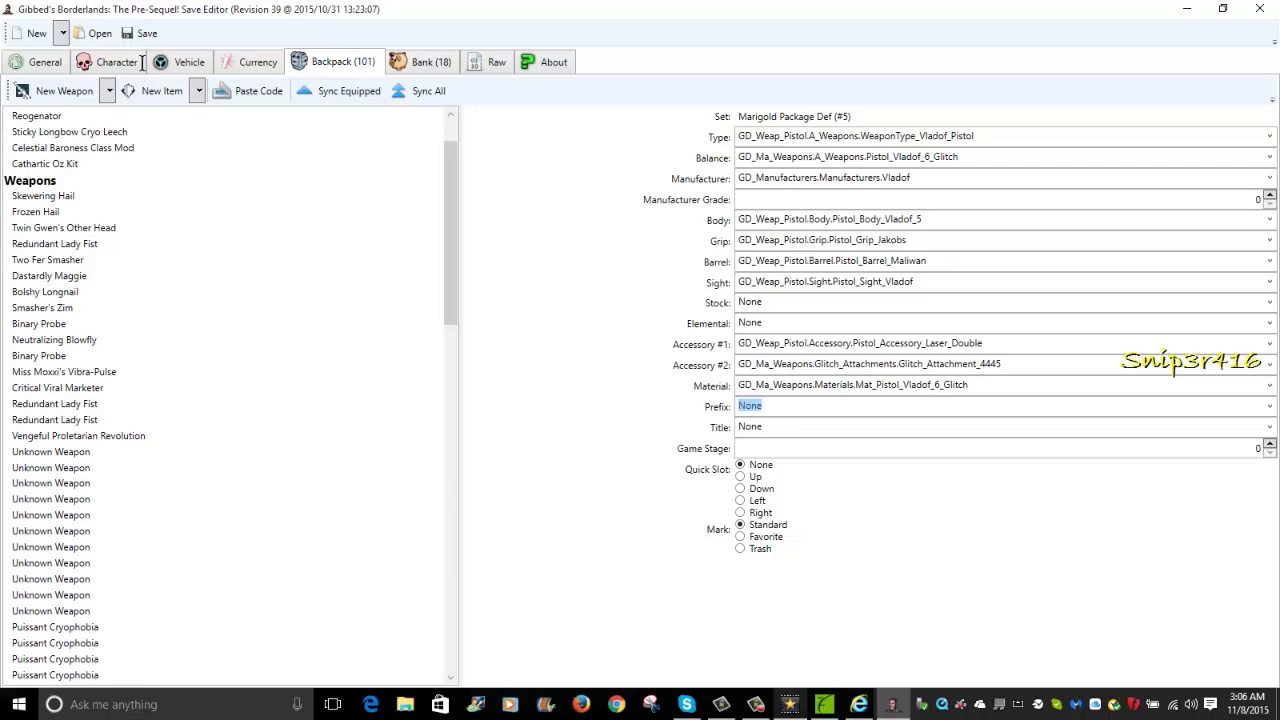
left_click(750, 301)
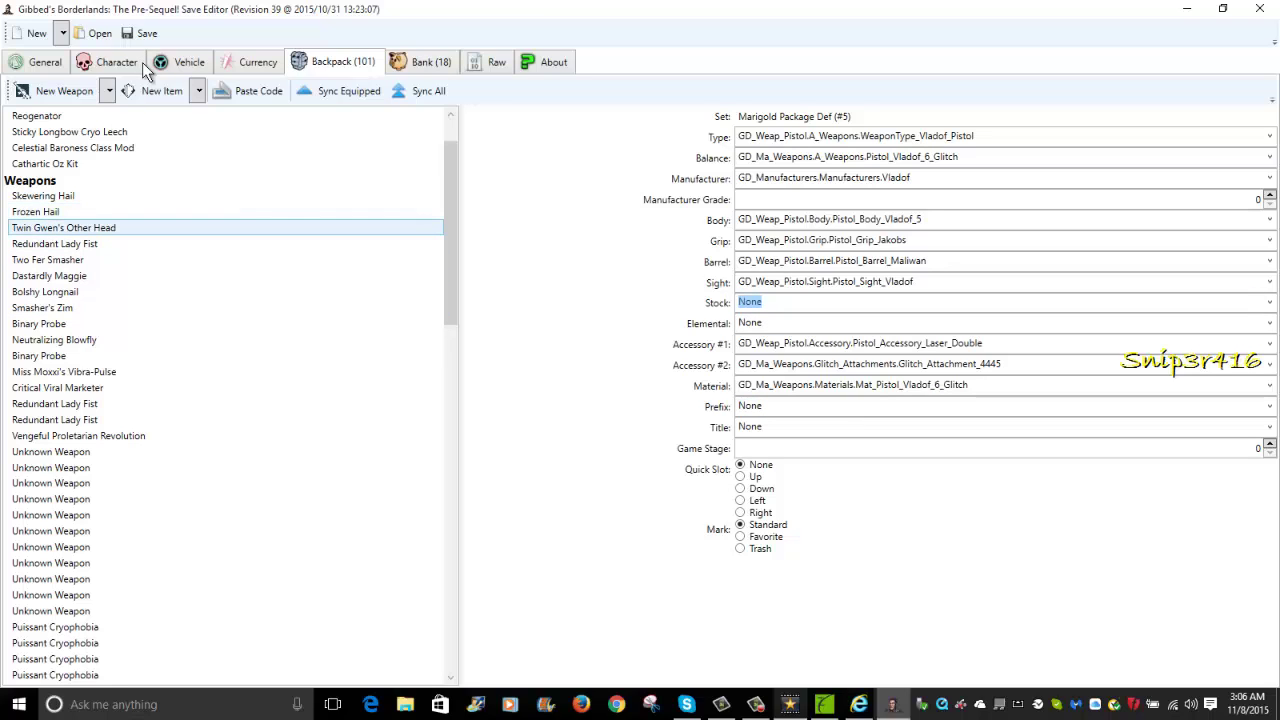
key("space")
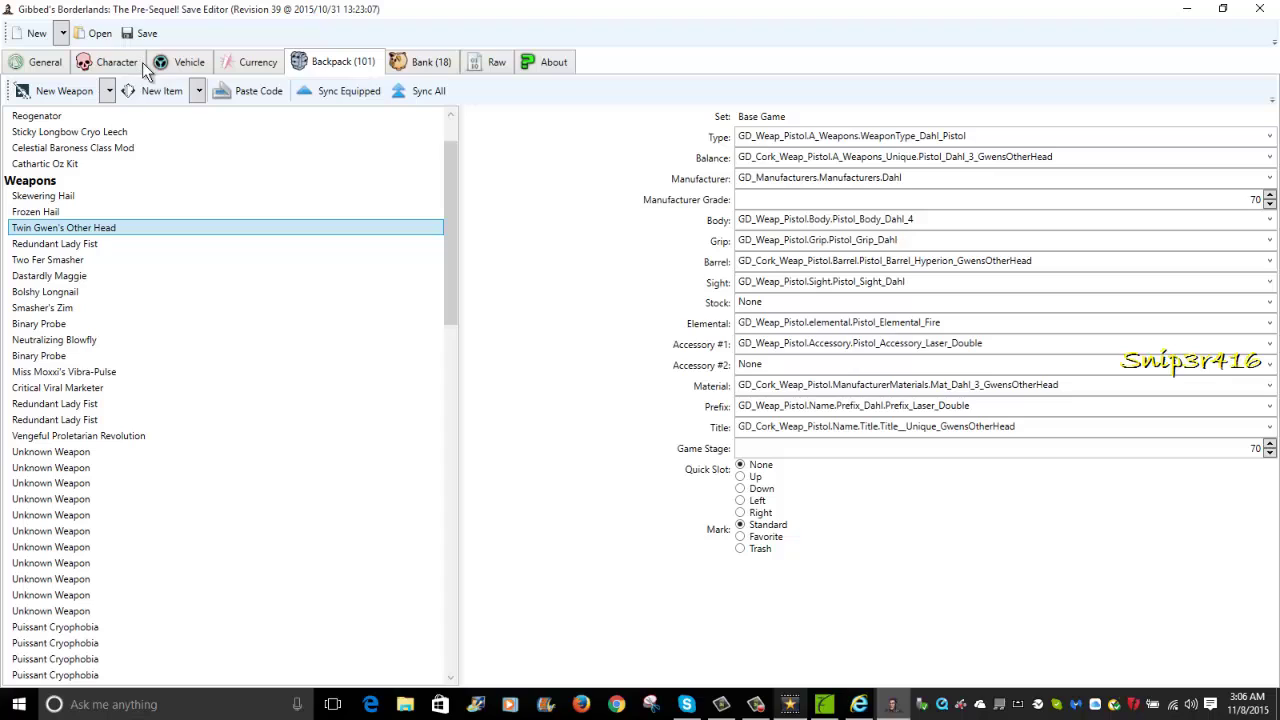
key("Tab")
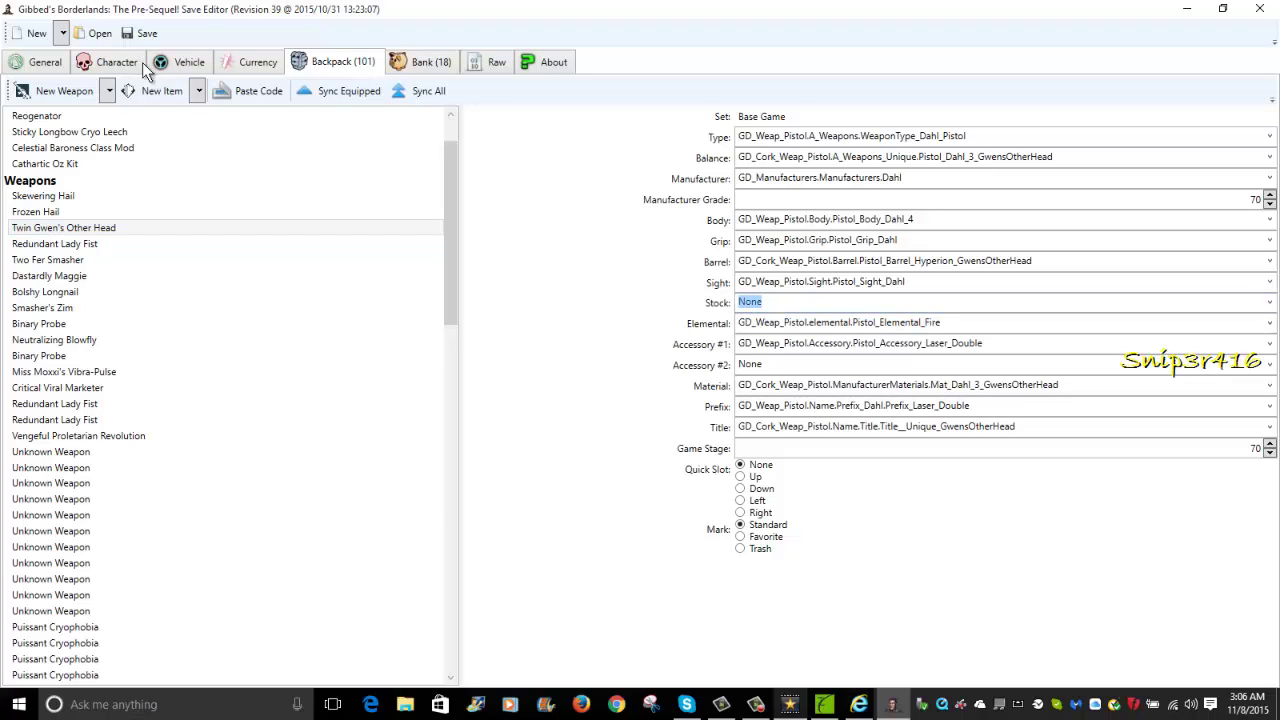
left_click(55, 243)
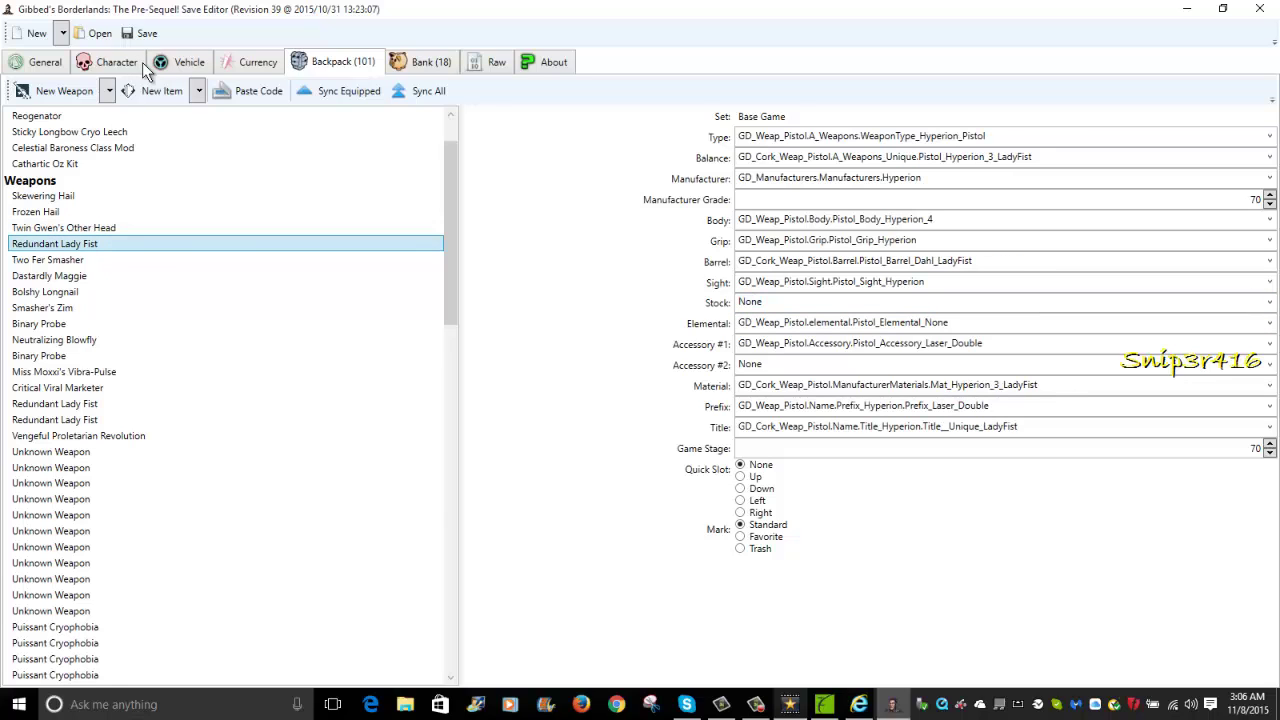
left_click(49, 275)
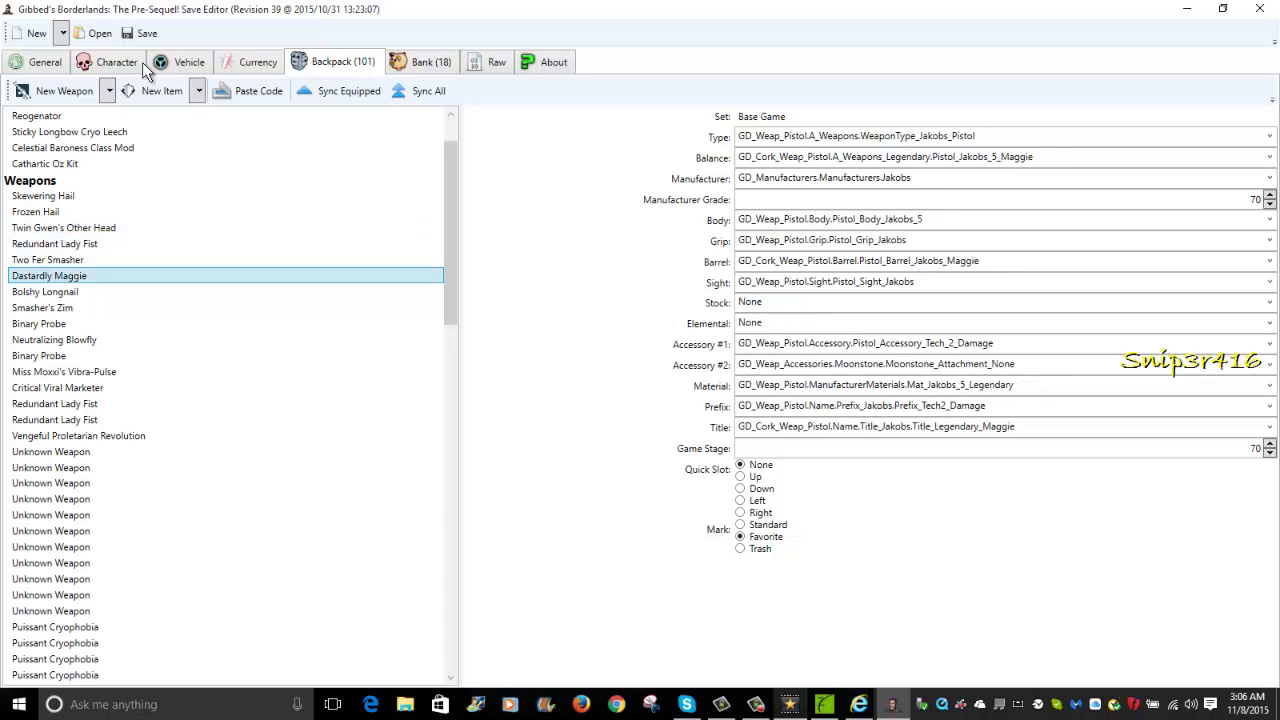
Copy the Elemental value GD_Weap_Pistol.elemental.Pistol_Elemental_Fire from the first Binary Probe in the Weapons list.
left_click(39, 323)
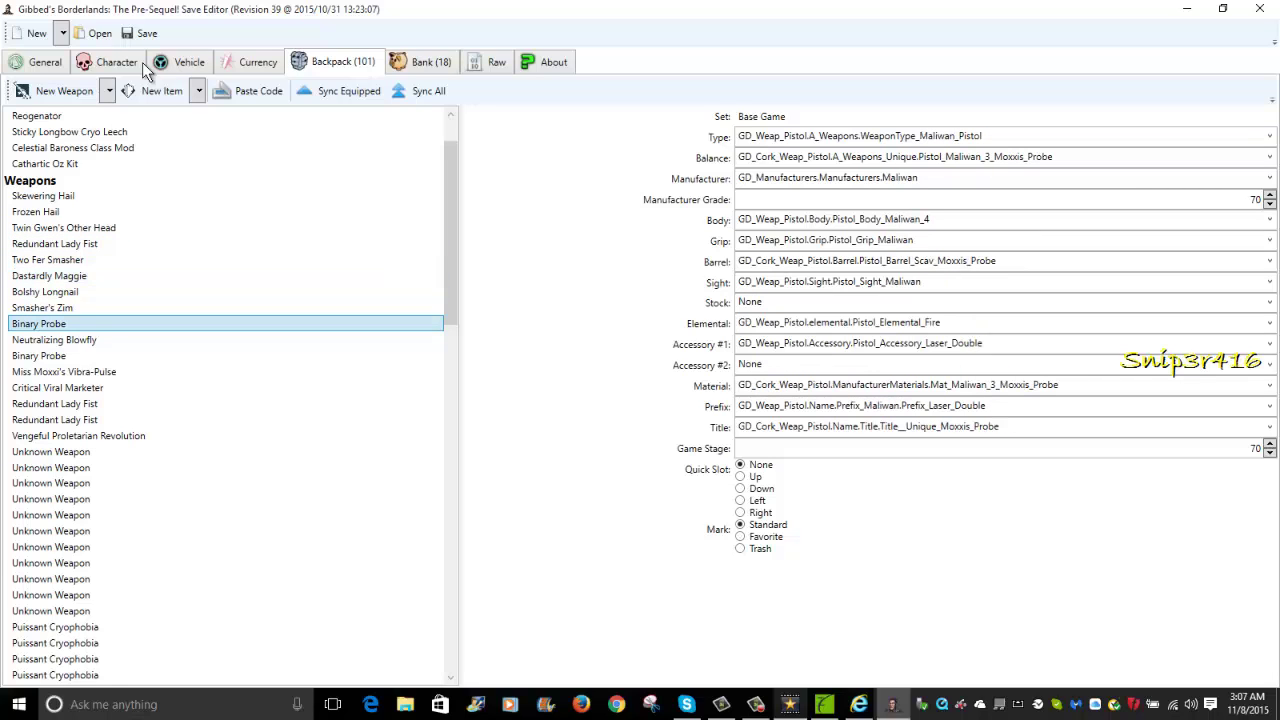
double_click(772, 322)
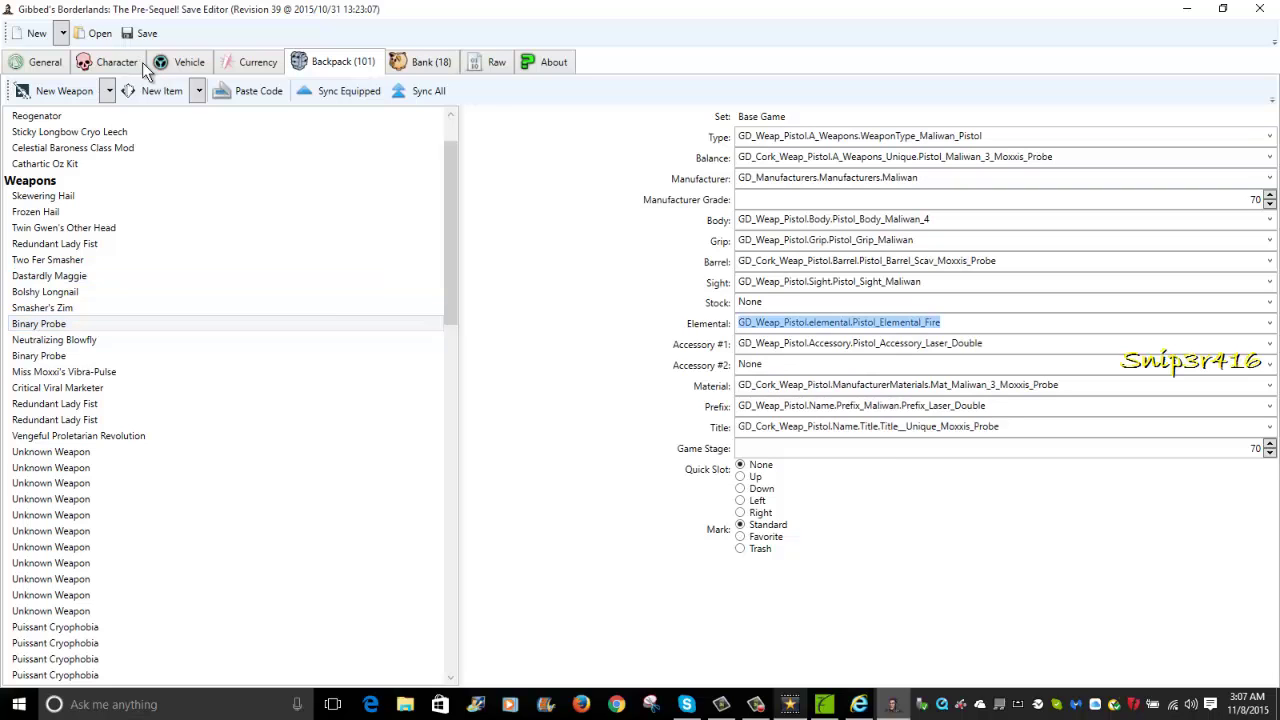
right_click(772, 322)
key("Down")
key("Down")
key("Return")
Paste GD_Weap_Pistol.elemental.Pistol_Elemental_Fire into the Elemental value of the last Unknown Weapon, the Vladof glitch pistol.
scroll(225, 400, "down", 5)
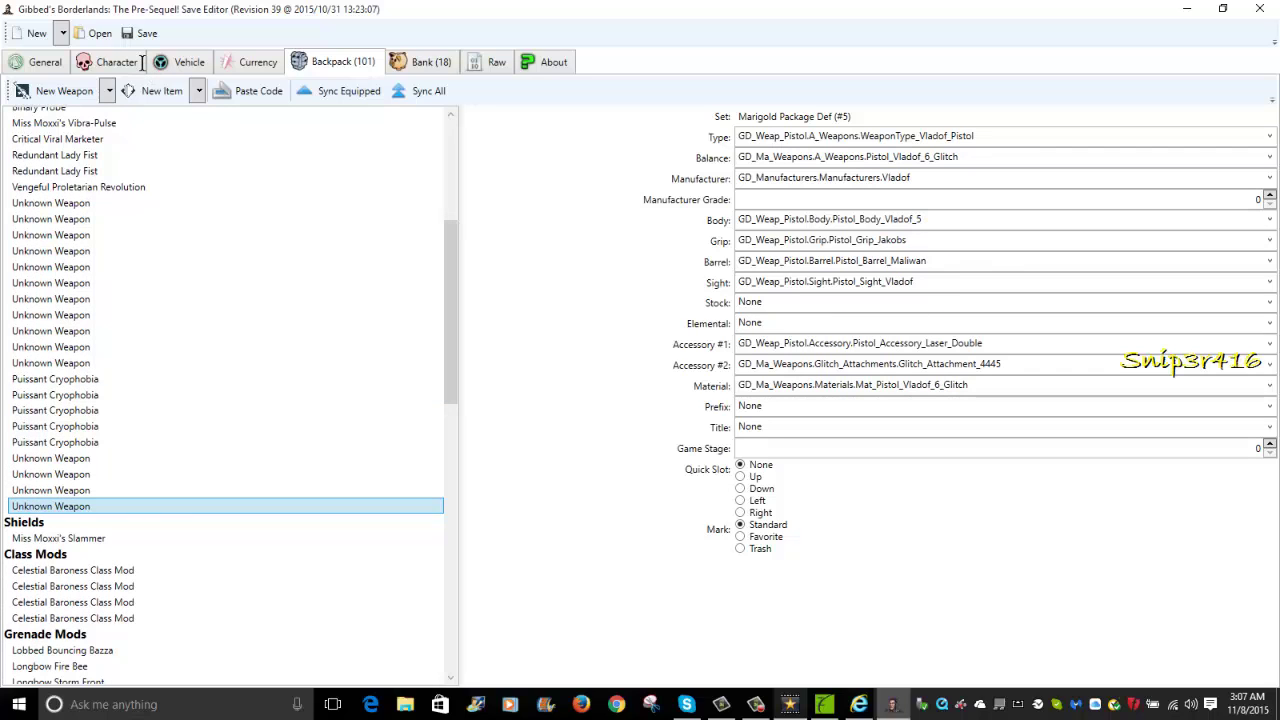
key("ctrl+a")
key("BackSpace")
key("shift+F10")
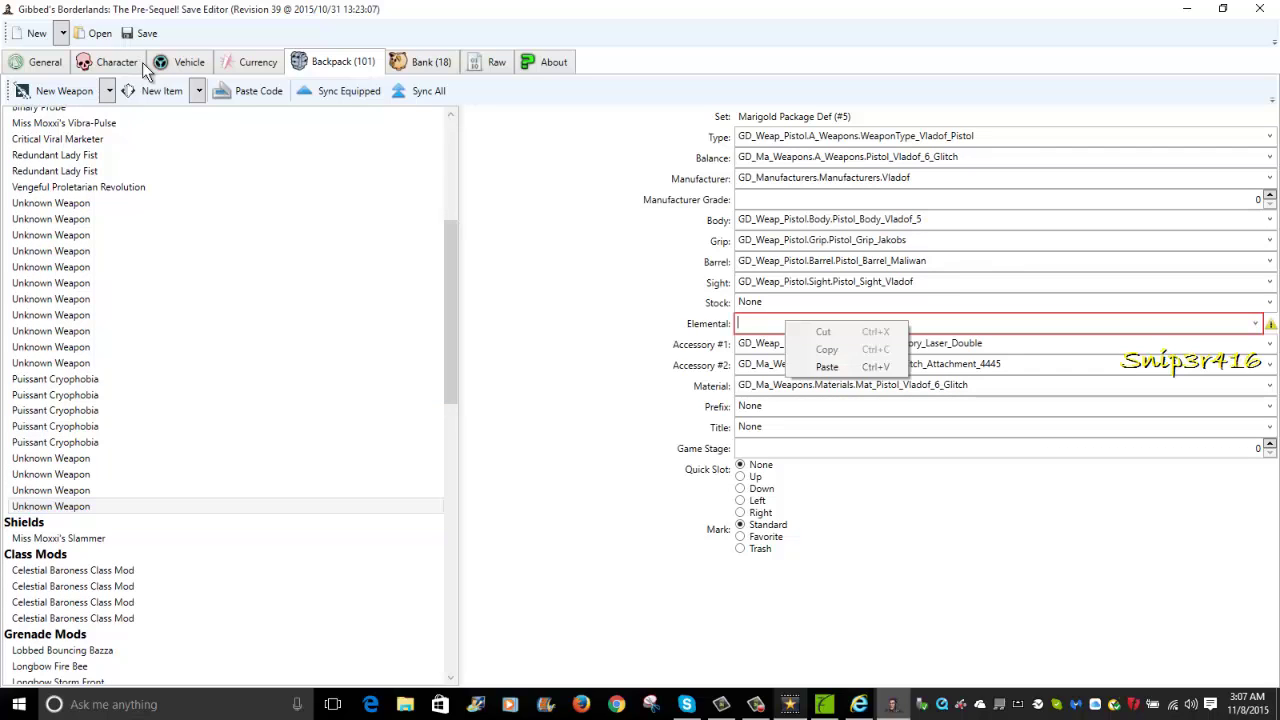
key("p")
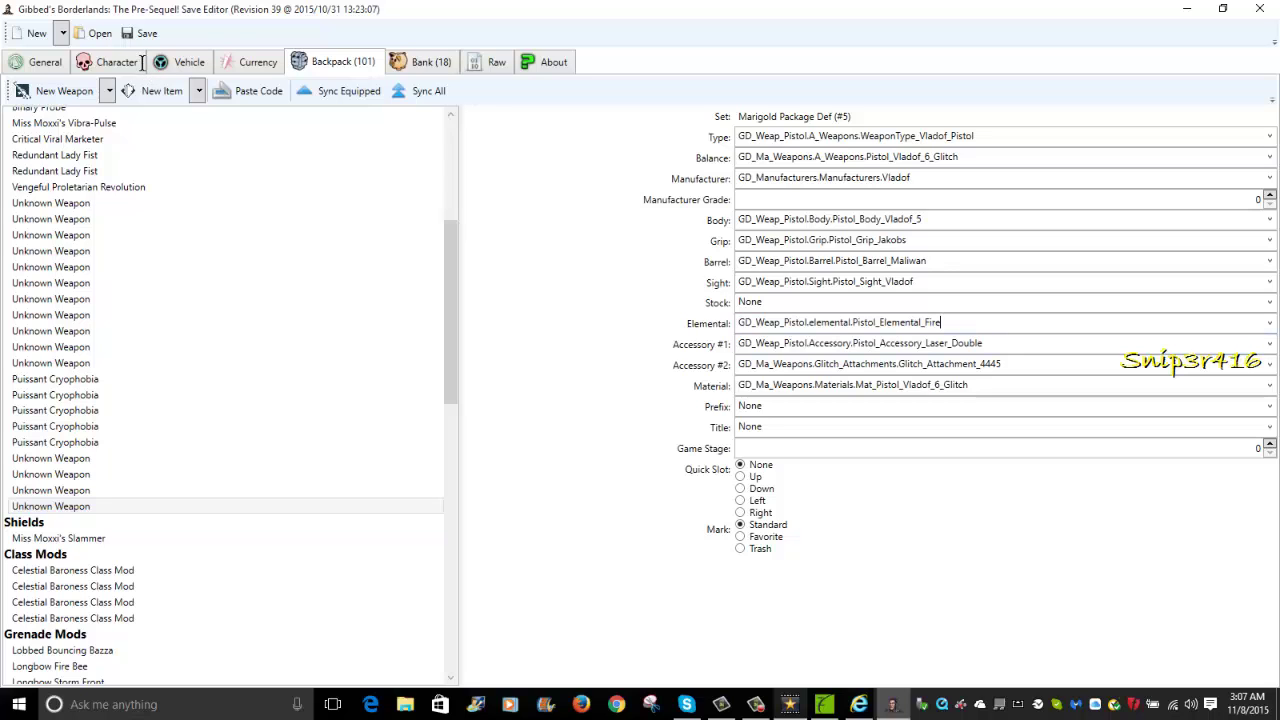
Change the glitch pistol's Elemental to GD_Weap_Pistol.elemental.Pistol_Elemental_Ice.
key("alt+Down")
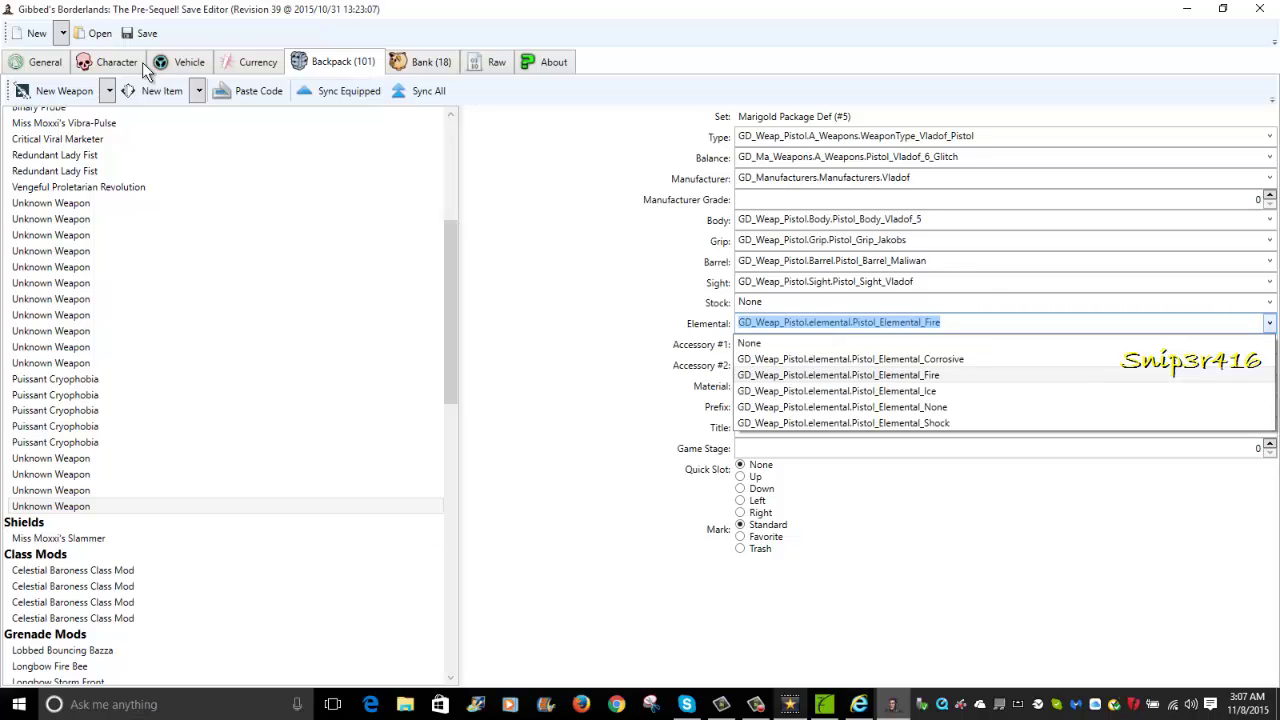
key("alt+Up")
key("alt+Down")
key("Down")
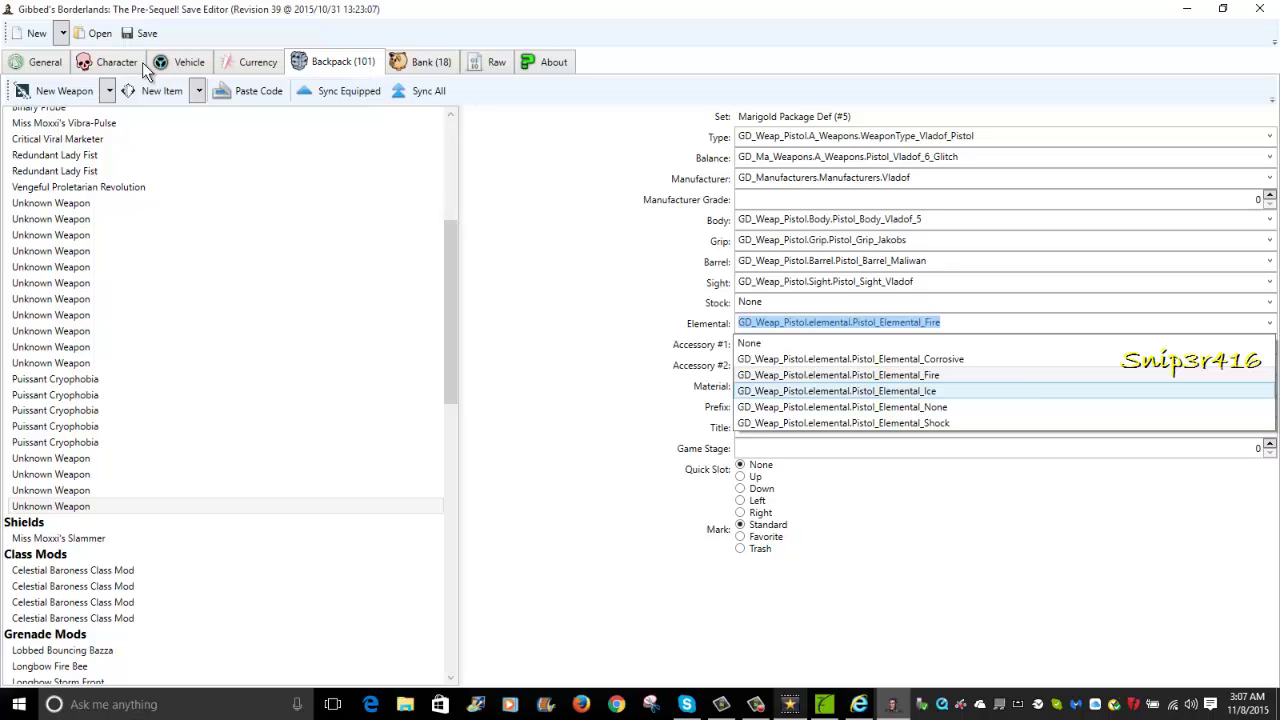
Copy the Stock value GD_Weap_Shotgun.Stock.SG_Stock_Torgue from the Critical Viral Marketer shotgun.
left_click(54, 171)
key("Up")
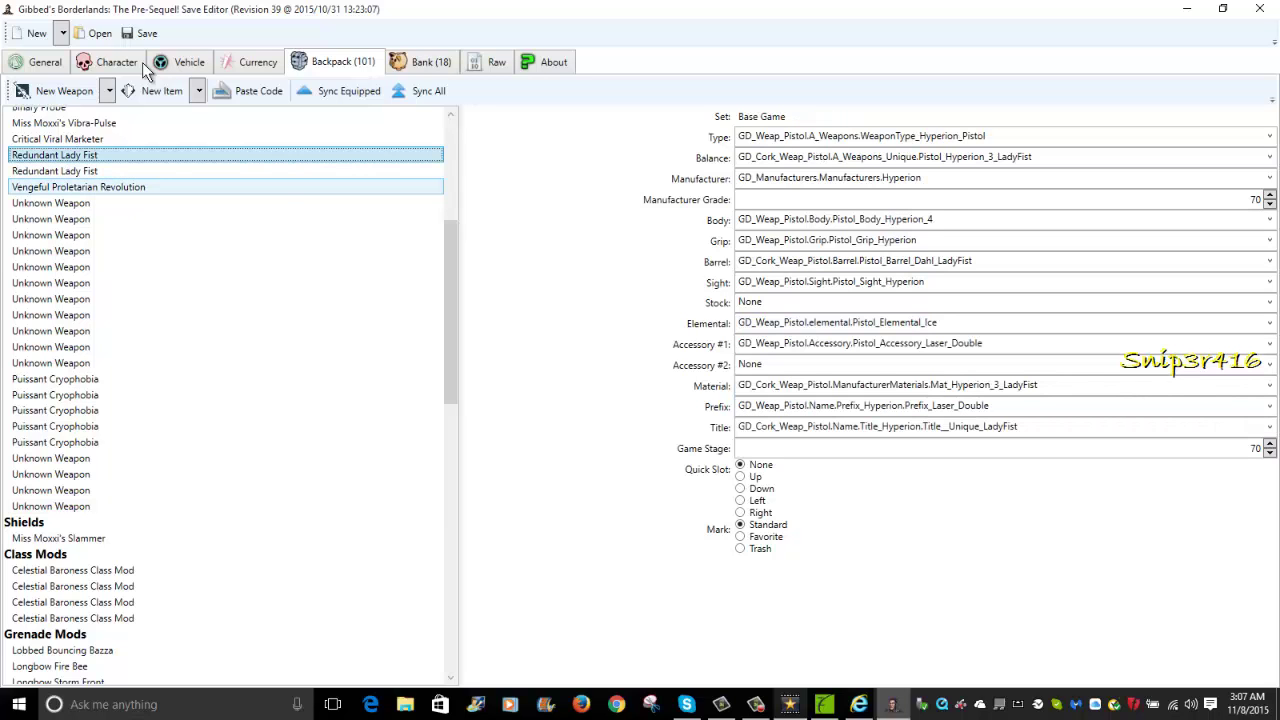
key("Up")
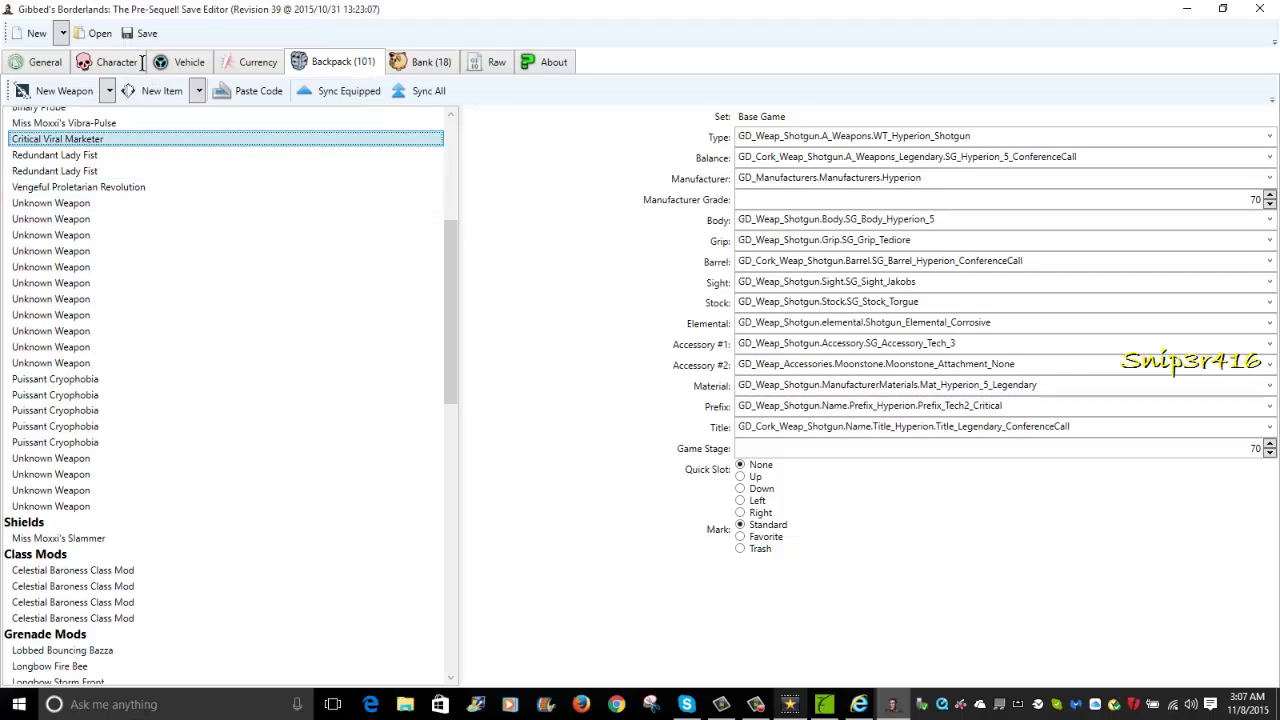
key("Tab")
key("shift+F10")
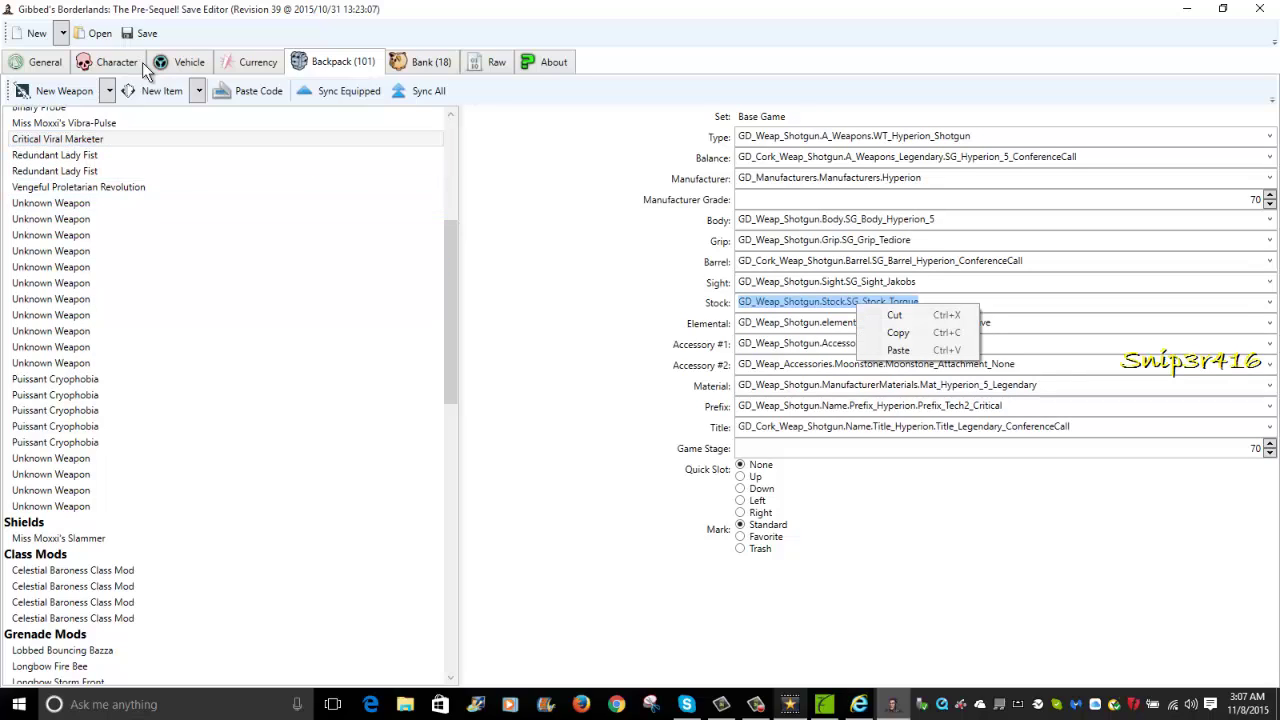
key("Down")
key("Down")
key("Down")
key("Up")
key("Return")
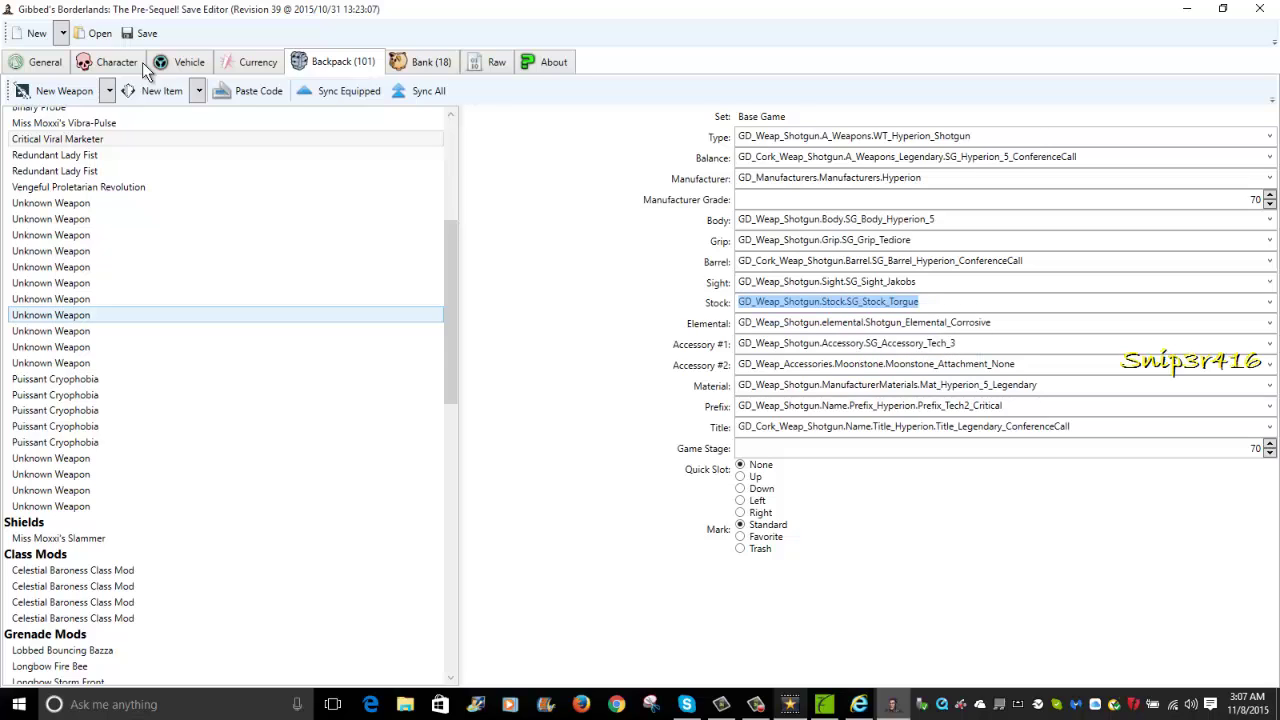
Paste GD_Weap_Shotgun.Stock.SG_Stock_Torgue into the Stock value of the last Unknown Weapon, replacing its existing entry.
key("Down")
key("Down")
key("Down")
key("Down")
key("Down")
key("Down")
key("Down")
key("Down")
key("Down")
key("Down")
key("Down")
key("Down")
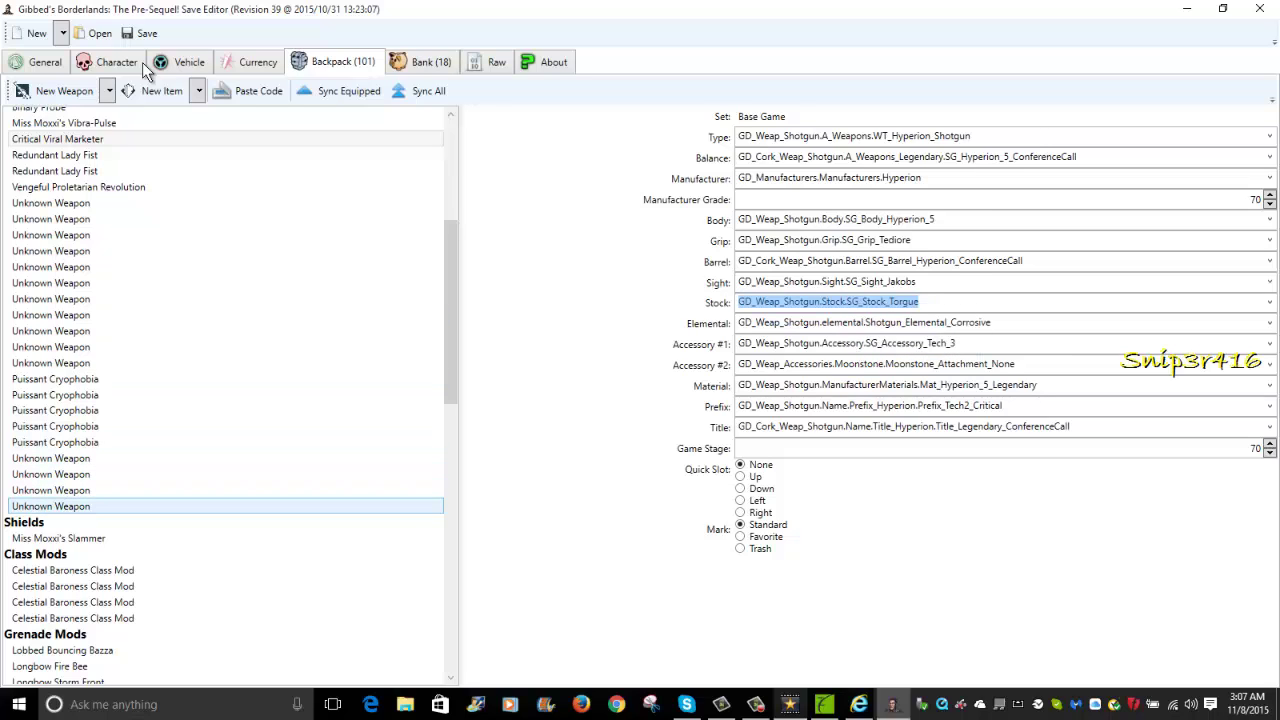
key("space")
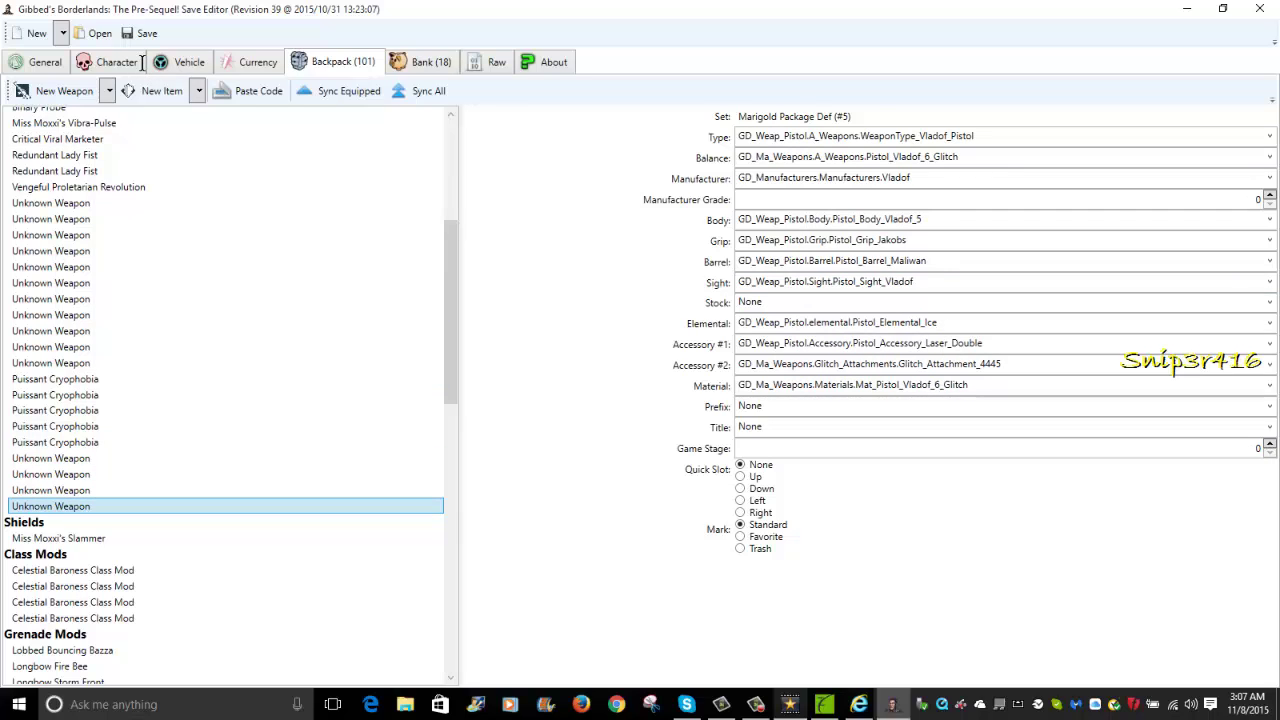
key("Tab")
key("BackSpace")
key("Menu")
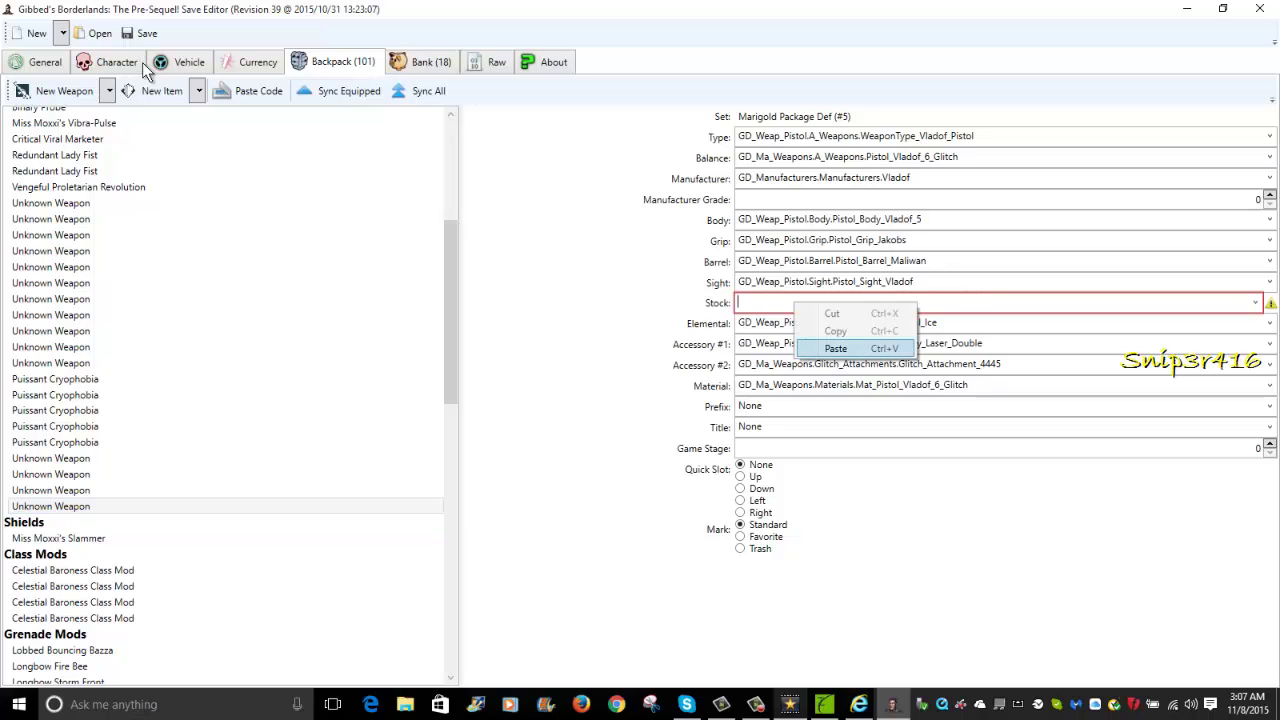
key("p")
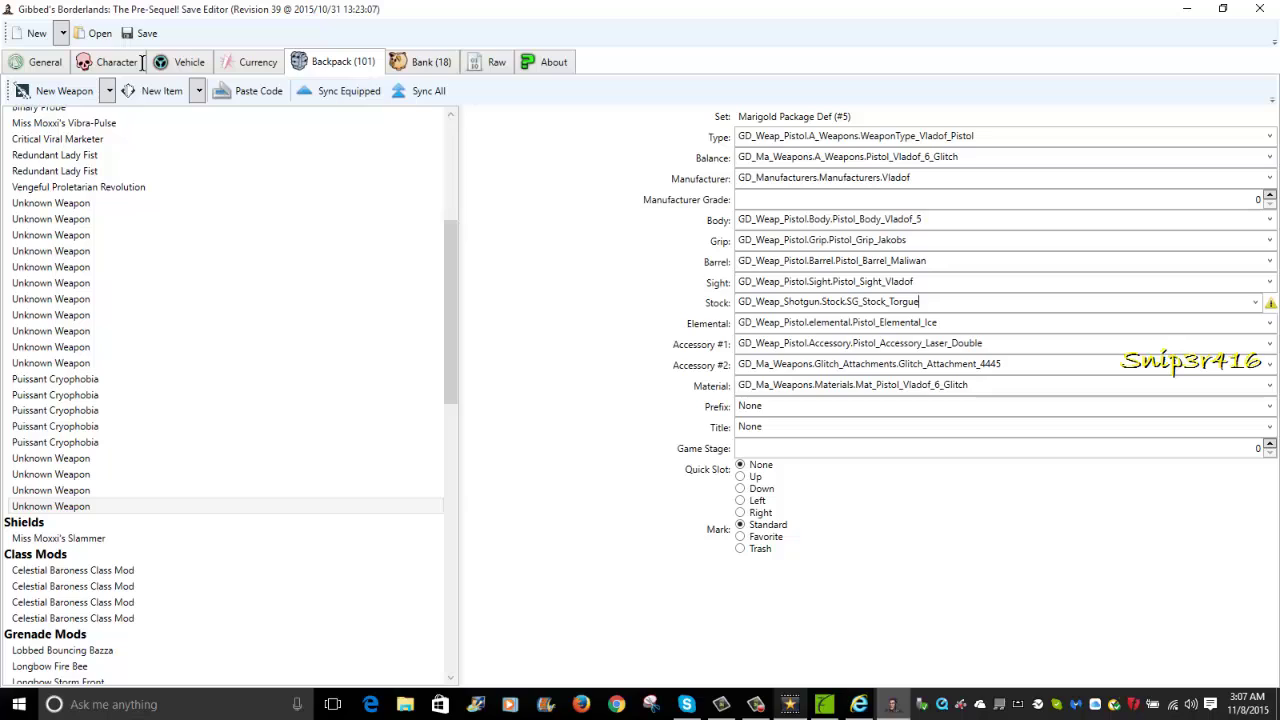
Copy the word Pistol from the glitch pistol's Sight value.
key("shift+Tab")
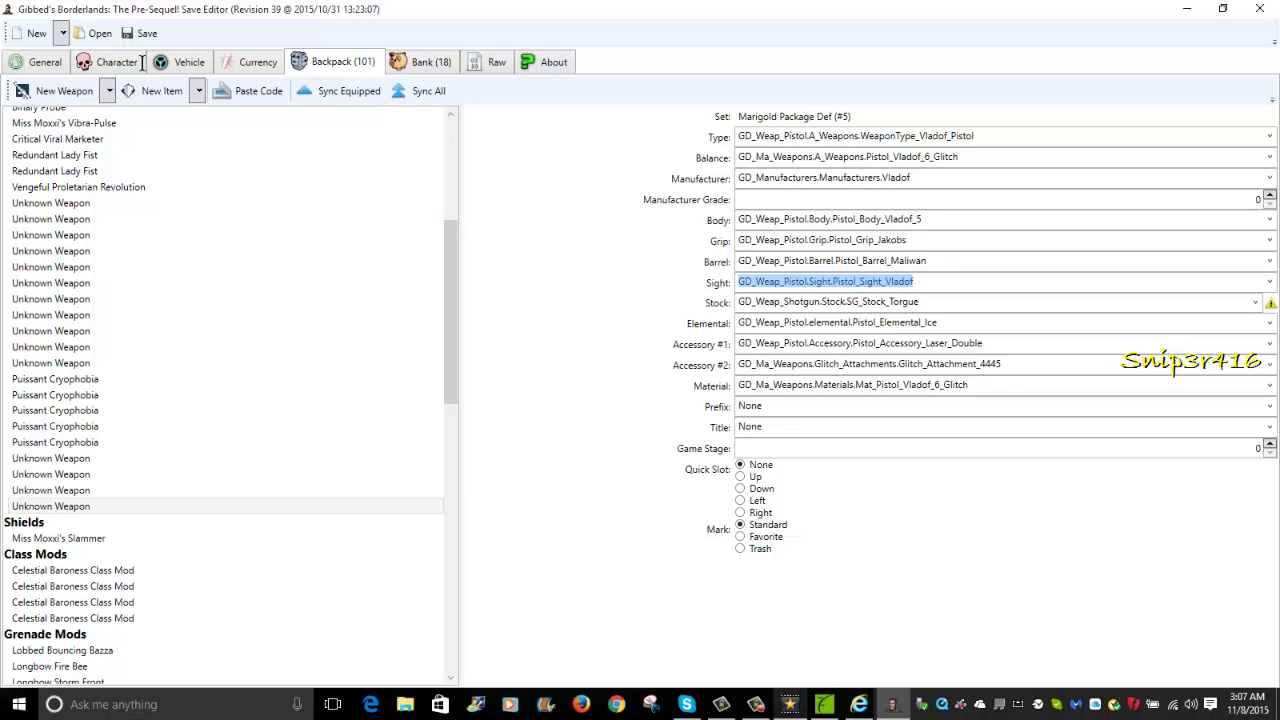
key("ctrl+Right")
key("ctrl+Right")
key("ctrl+shift+Right")
key("Menu")
key("Down")
key("Down")
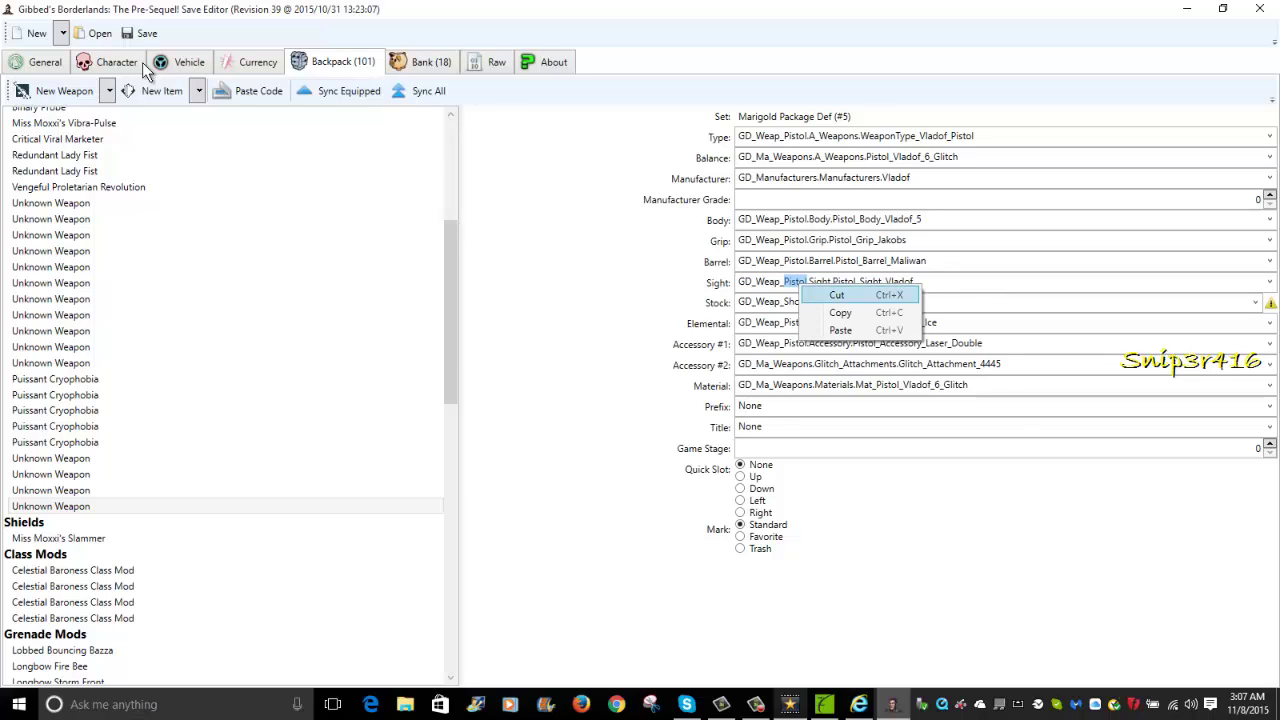
key("Return")
Replace Shotgun with the copied Pistol in the Stock value so it reads GD_Weap_Pistol.Stock.SG_Stock_Torgue.
key("Tab")
key("ctrl+Right")
key("ctrl+Right")
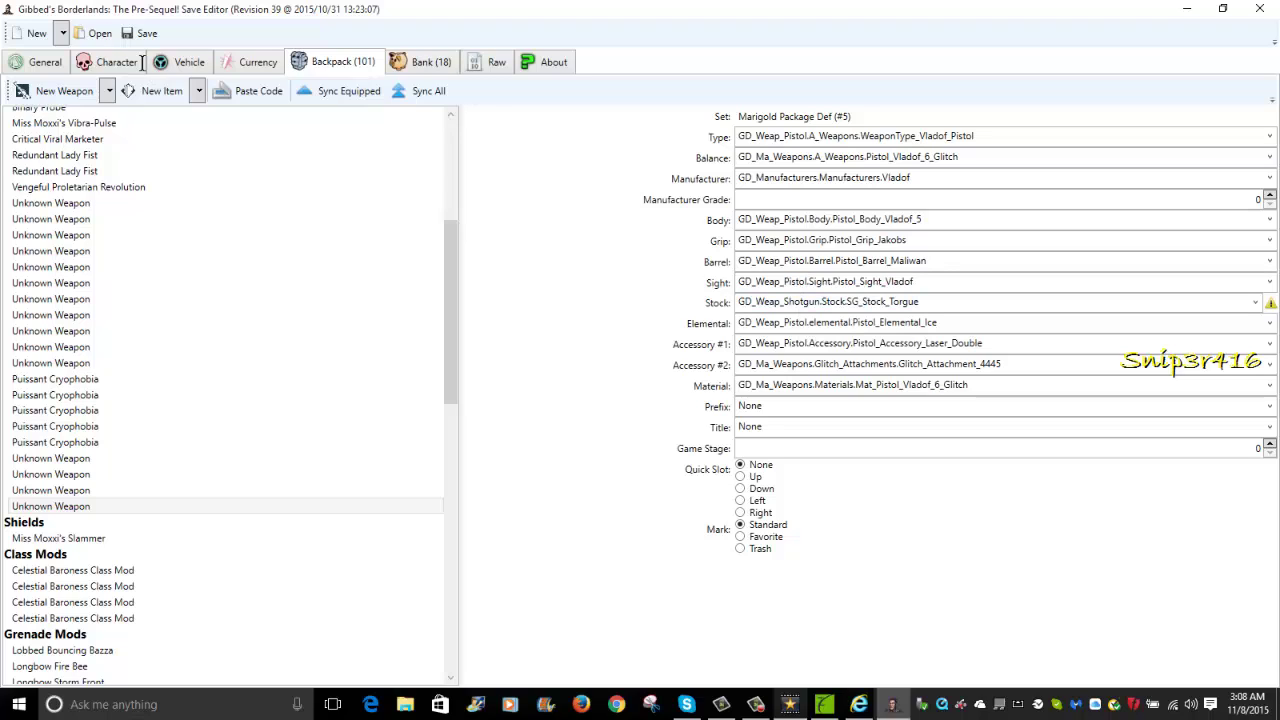
key("ctrl+shift+Right")
key("BackSpace")
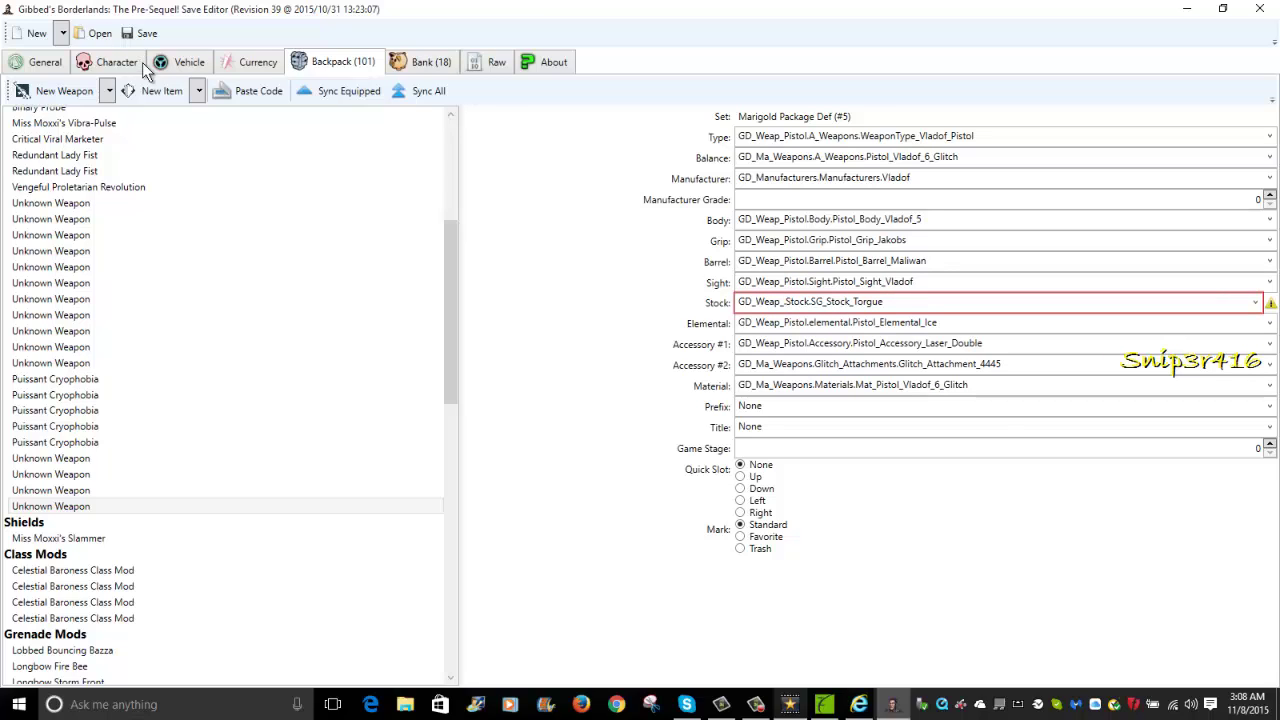
key("Menu")
key("Down")
key("Down")
key("Down")
key("Down")
key("Return")
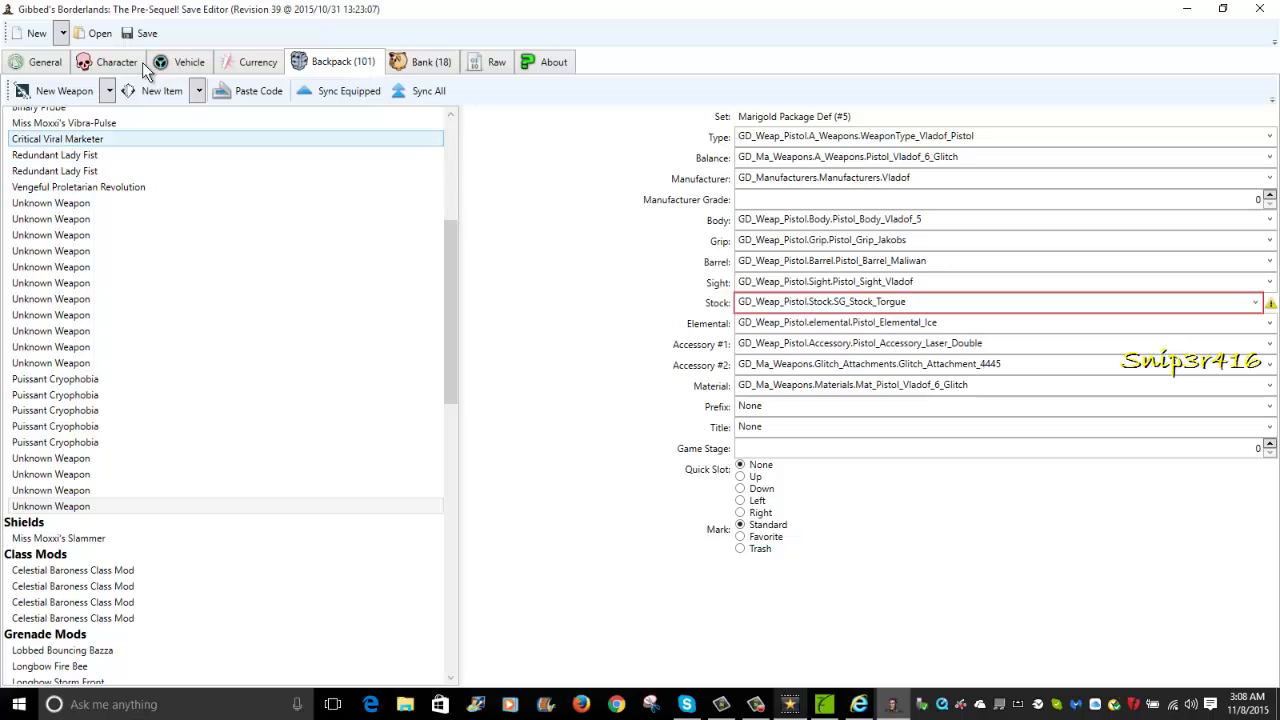
Copy the Stock value GD_Cork_Weap_Lasers.Stock.Laser_Stock_Maliwan from Miss Moxxi's Vibra-Pulse.
key("space")
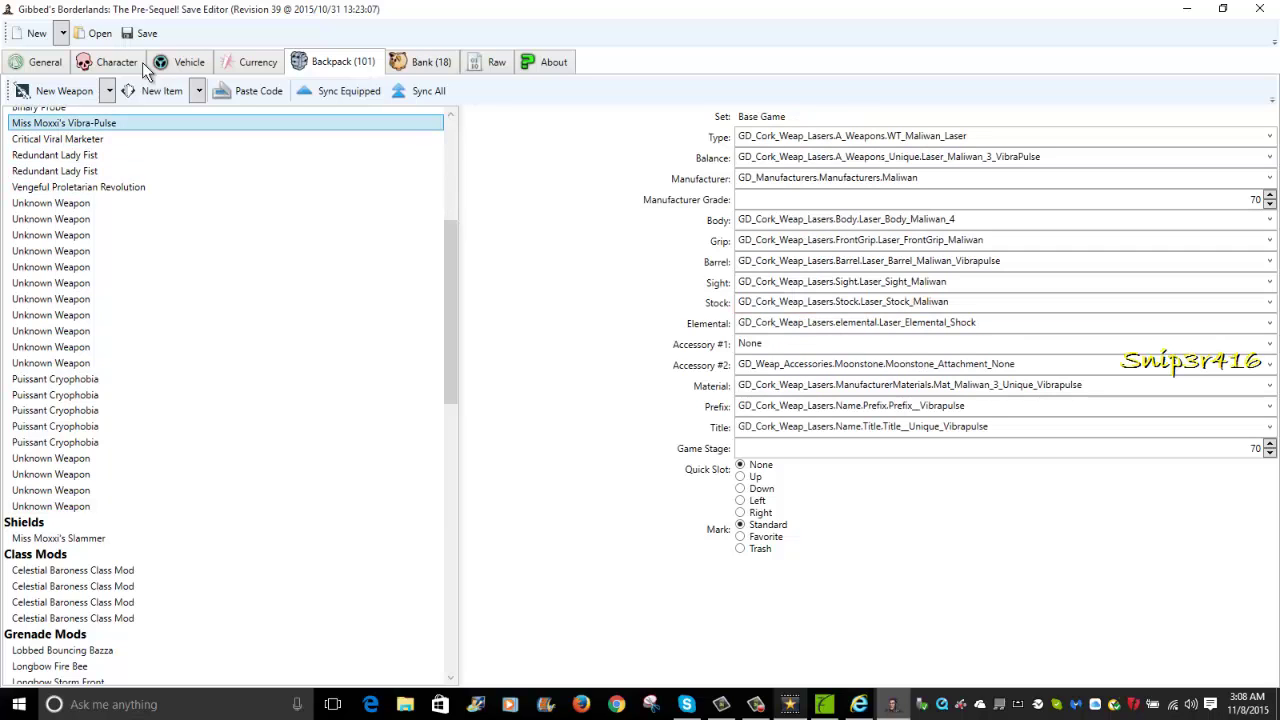
key("Tab")
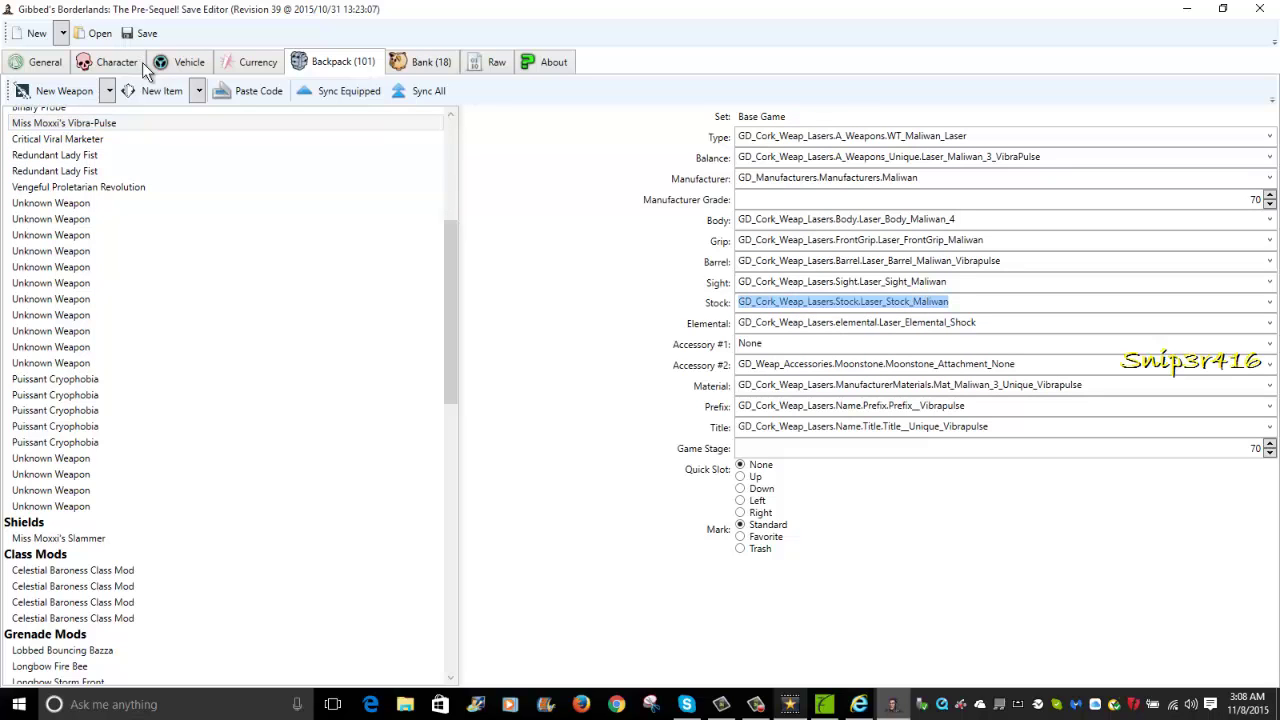
key("Menu")
key("Down")
key("Return")
Add four more copies of the last Unknown Weapon, the Vladof glitch pistol, to the backpack weapons.
key("shift+Tab")
key("space")
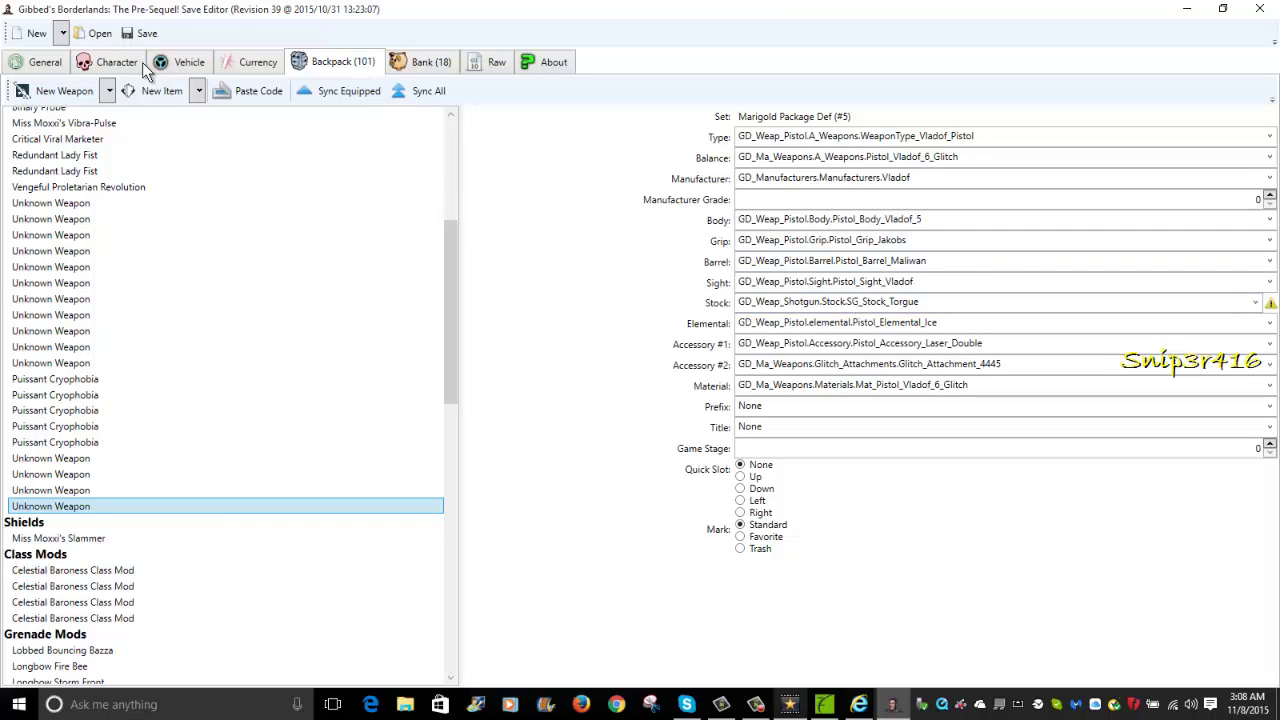
key("ctrl+v")
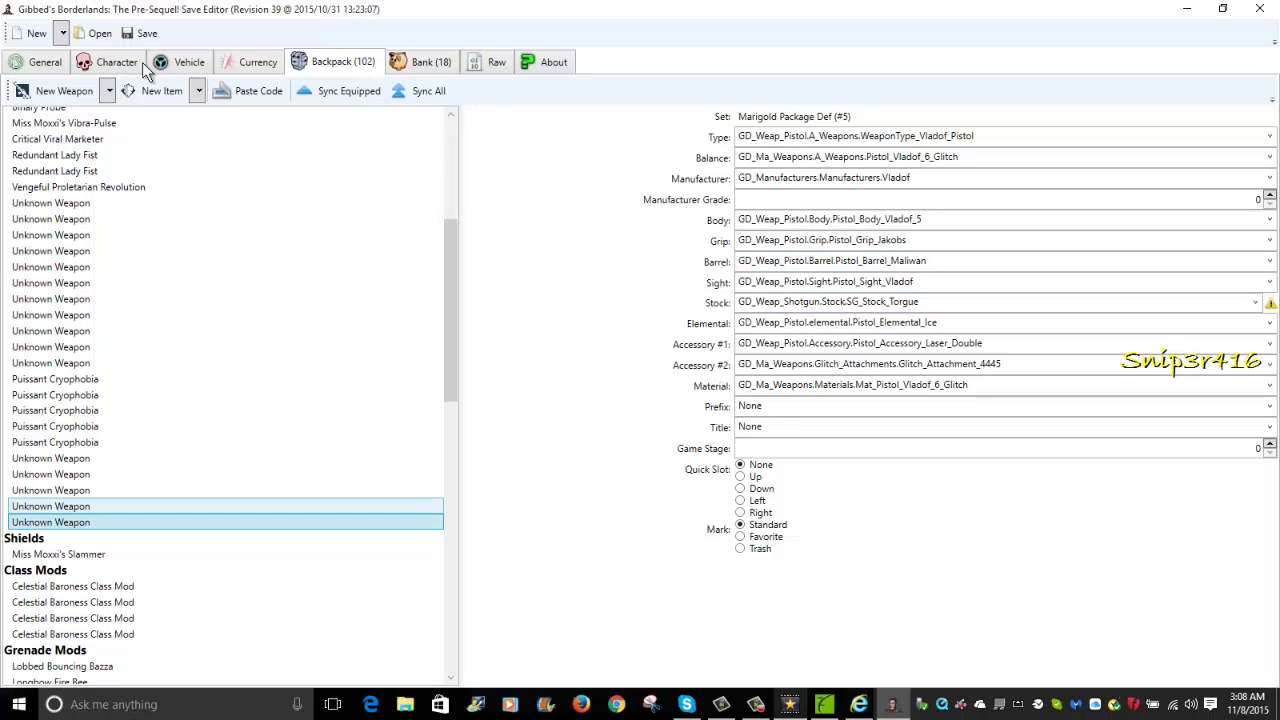
key("ctrl+v")
key("ctrl+v")
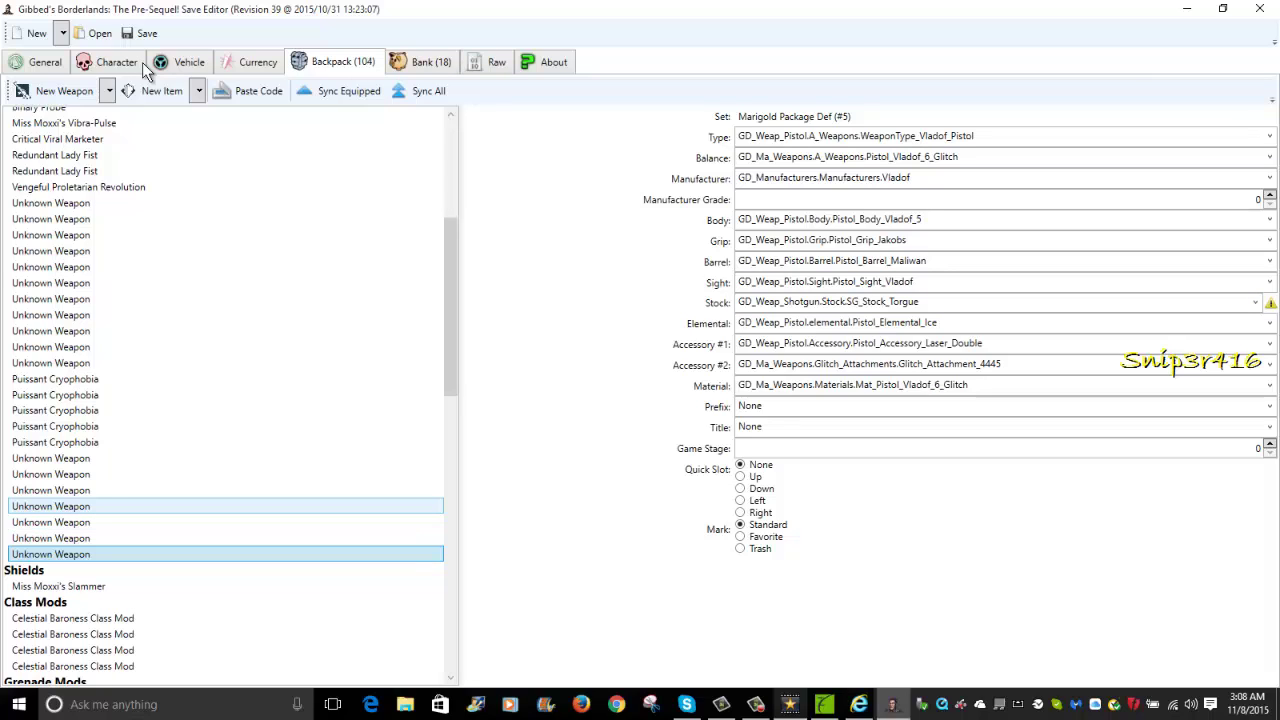
key("ctrl+v")
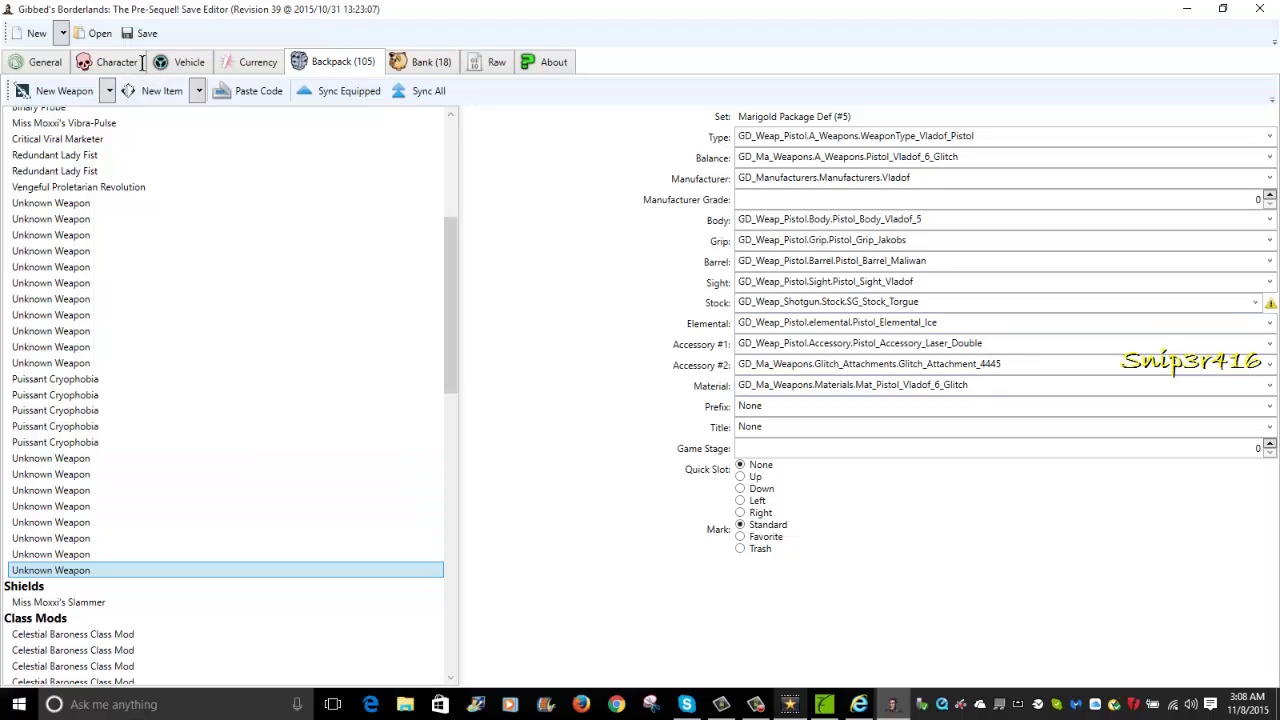
Replace the newest glitch pistol's Stock value with the copied GD_Cork_Weap_Lasers.Stock.Laser_Stock_Maliwan.
key("Tab")
key("BackSpace")
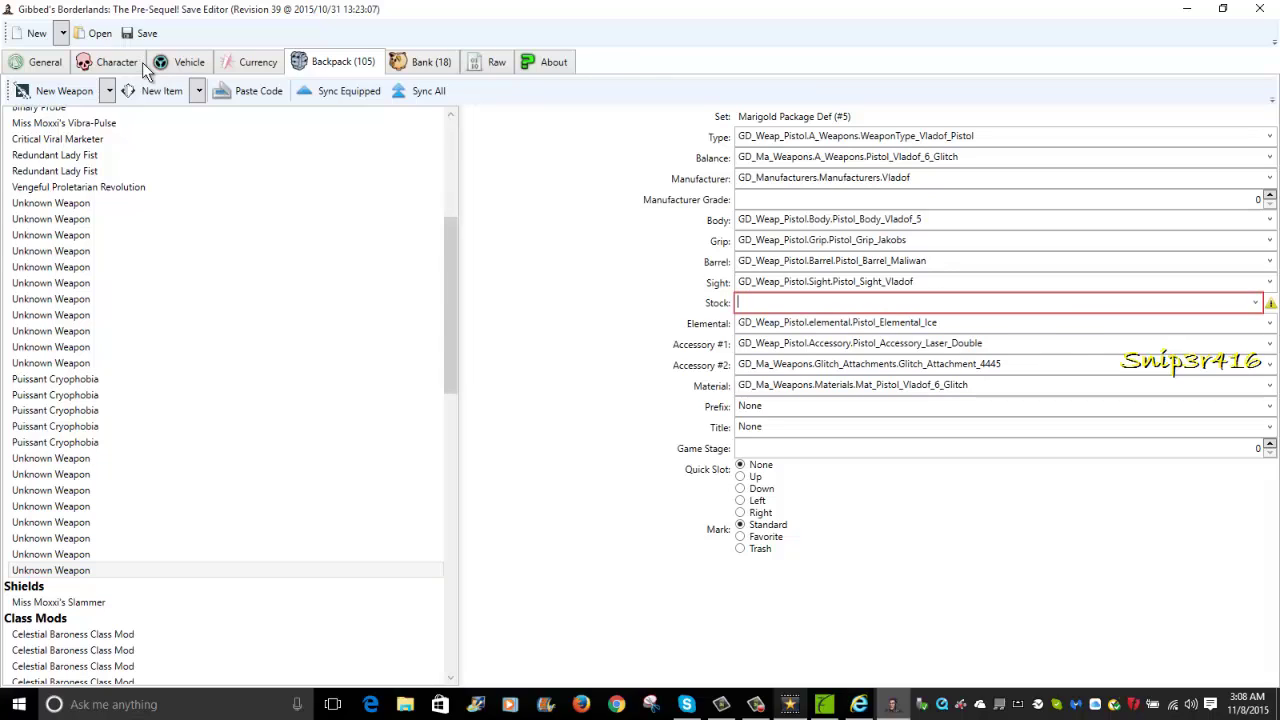
key("ctrl+v")
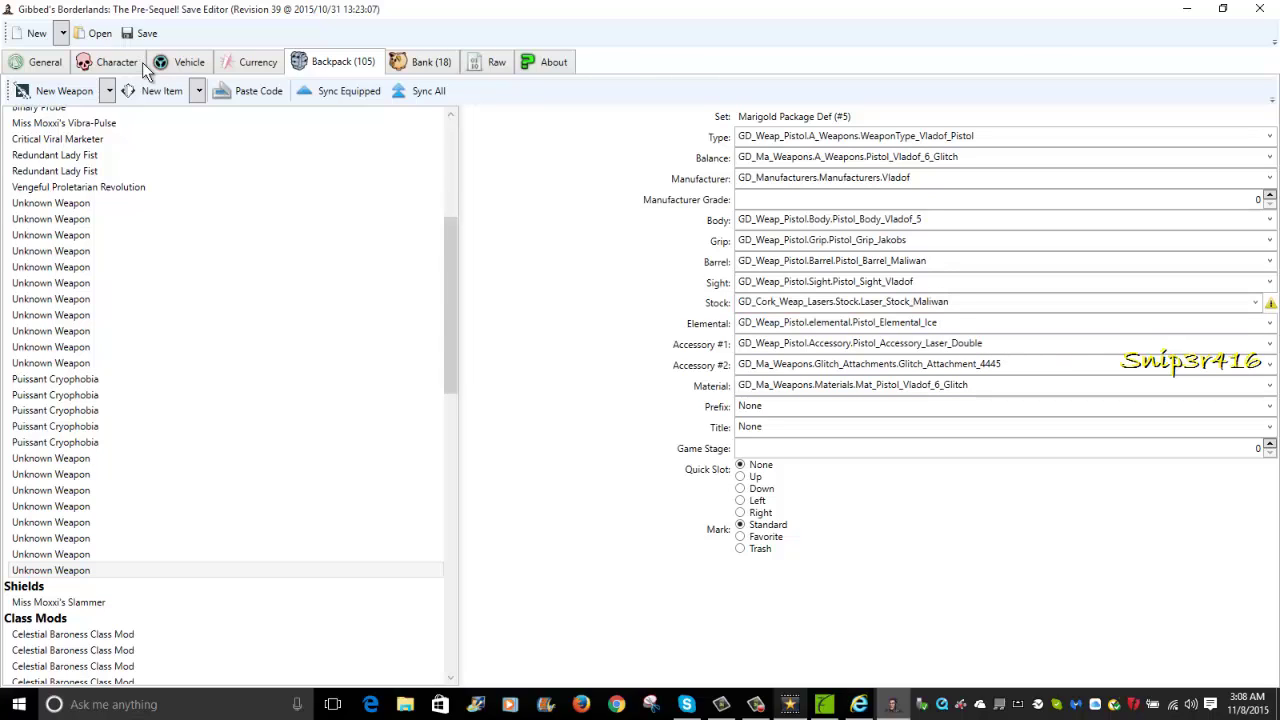
Add three more copies of the glitch pistol with the Maliwan laser stock to the backpack.
key("Down")
key("Down")
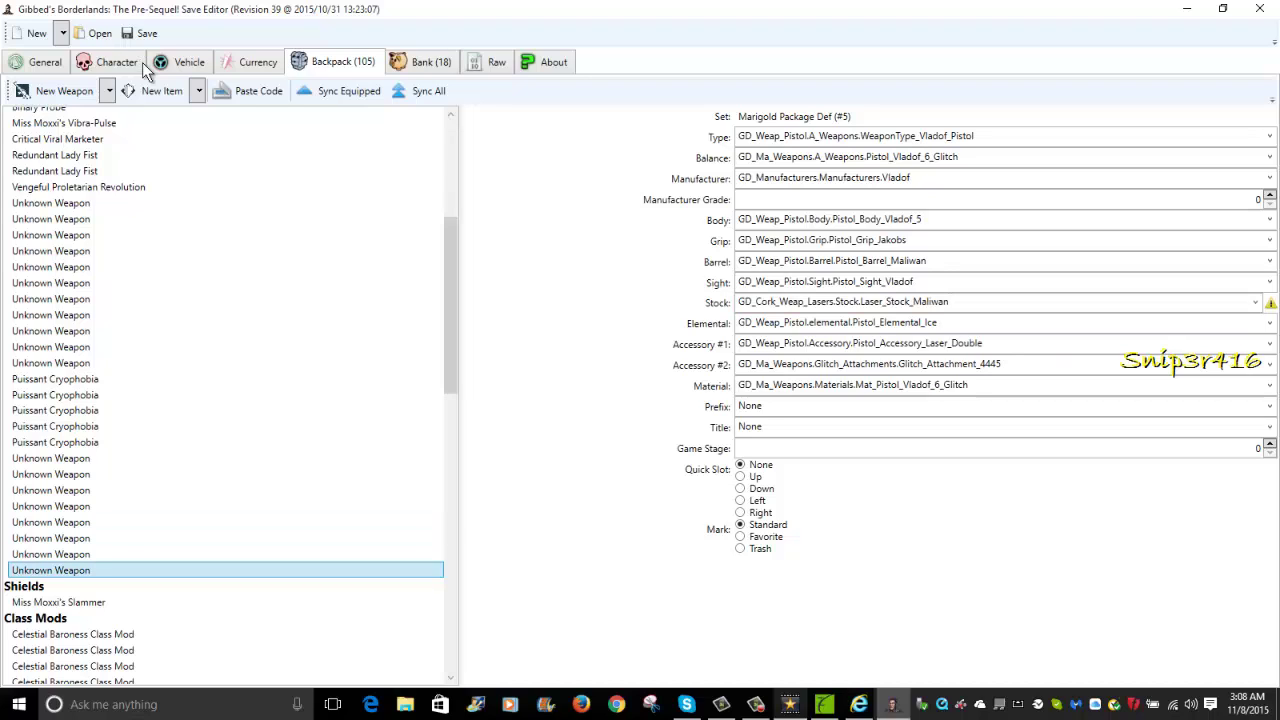
key("ctrl+v")
key("ctrl+v")
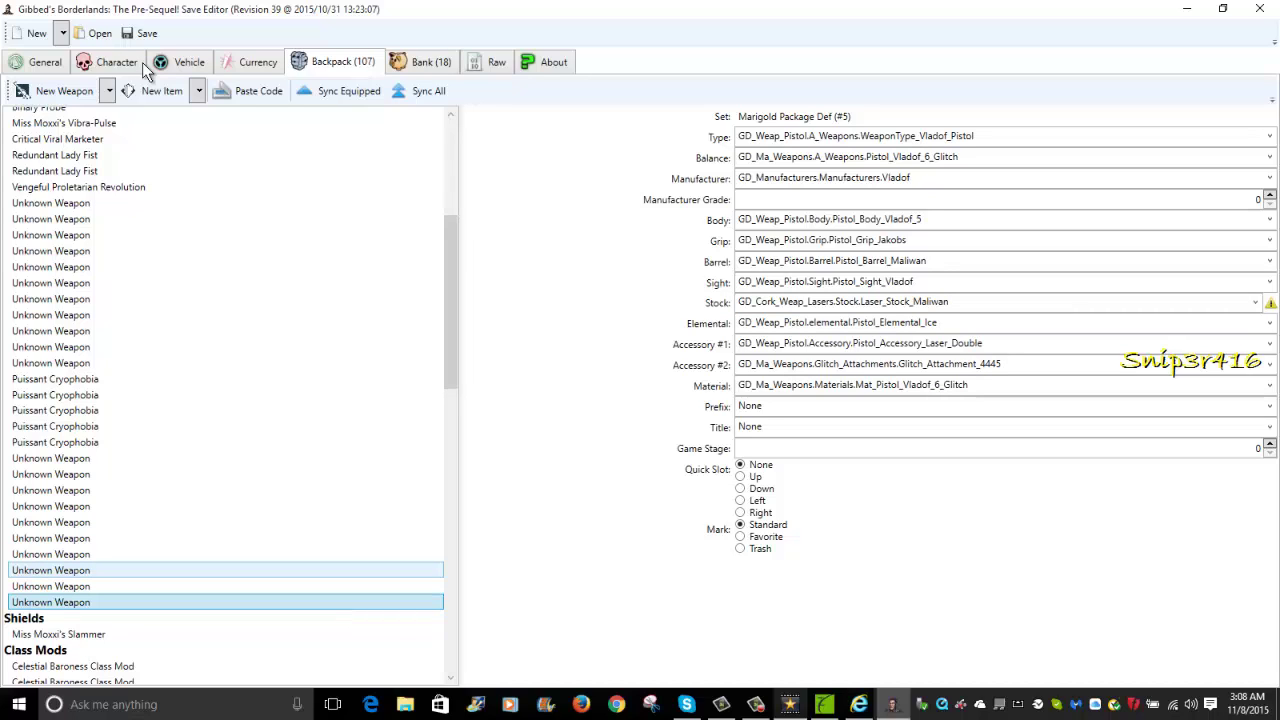
key("ctrl+v")
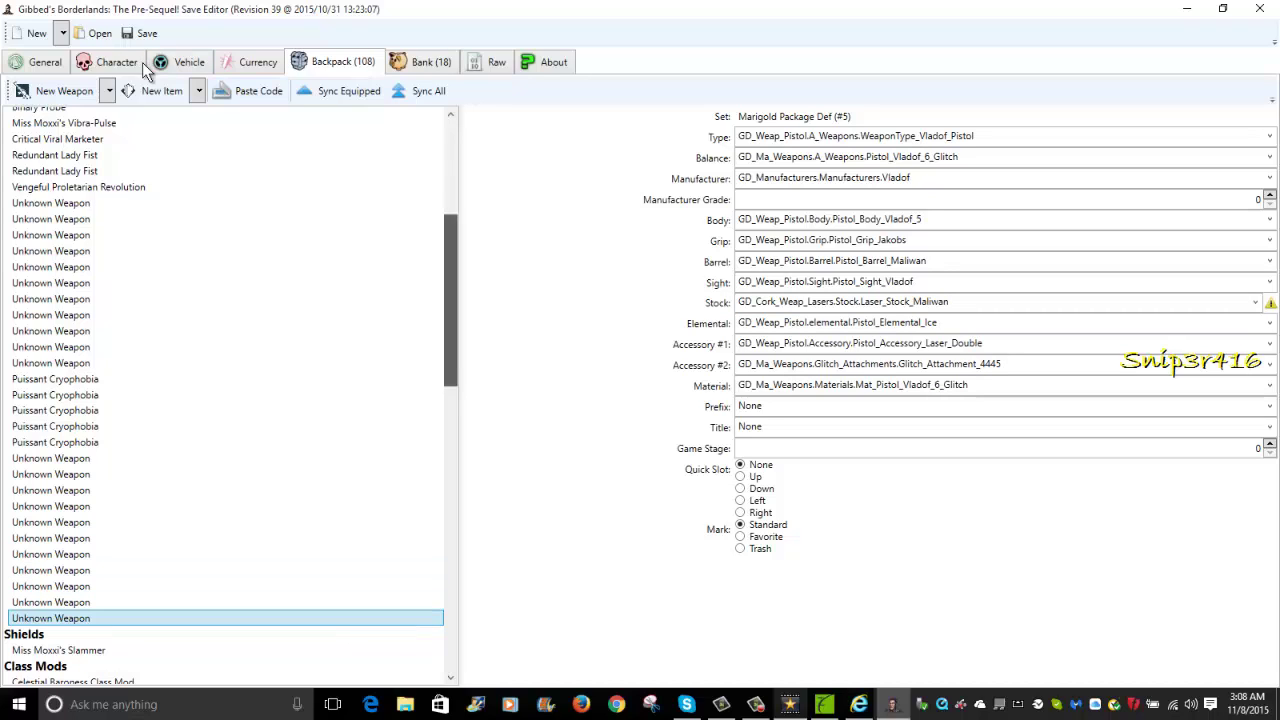
Set both the Game Stage and the Manufacturer Grade of the modified Jakobs Maggie pistol to 70.
scroll(145, 70, "up", 7)
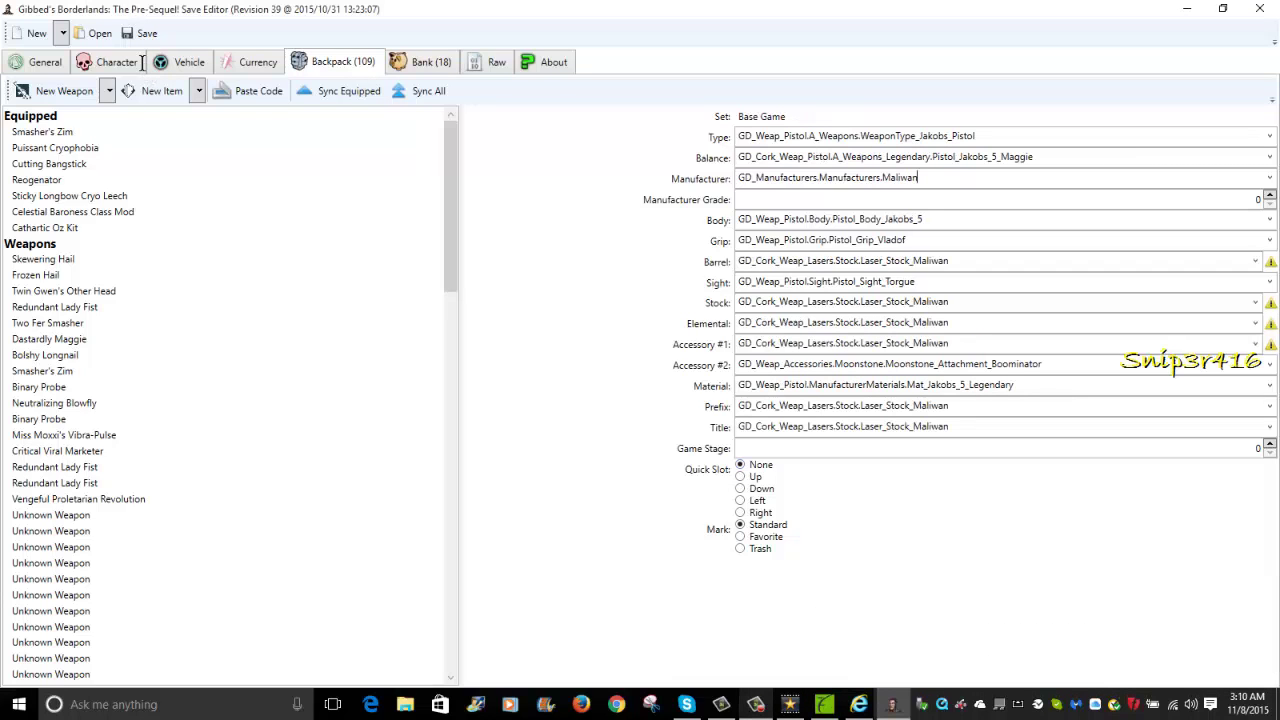
key("Tab")
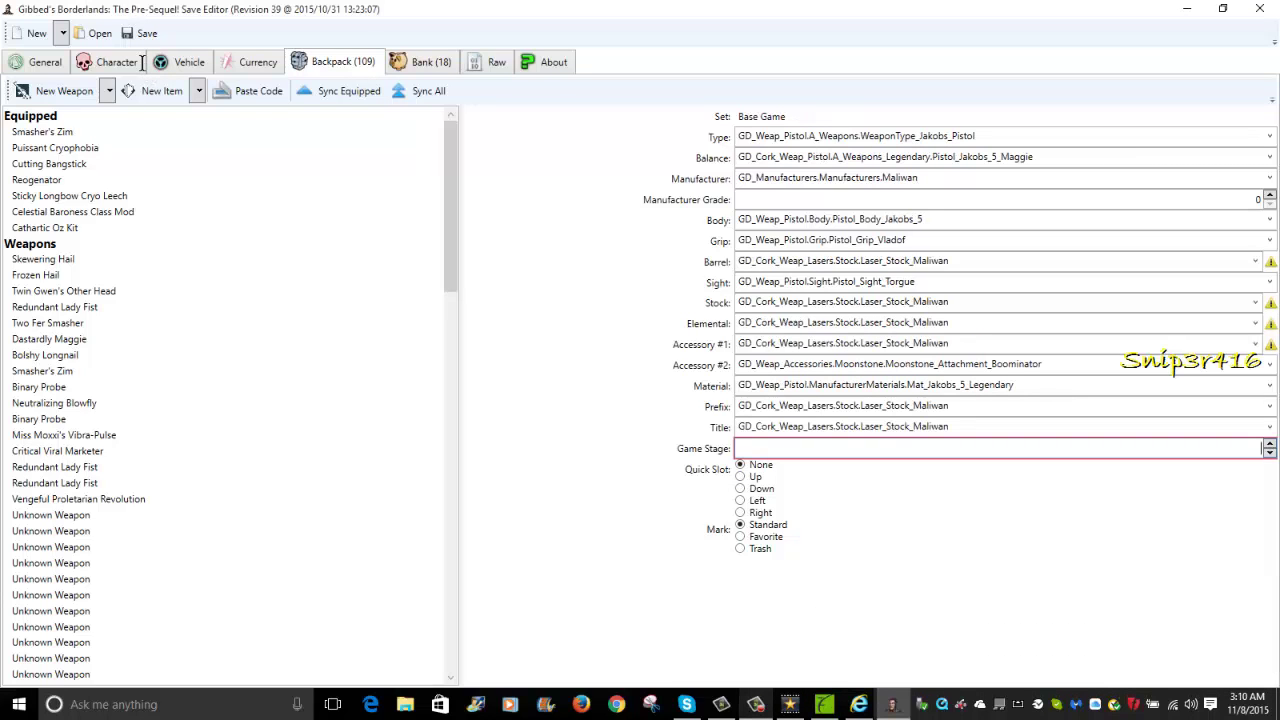
type("70")
key("Tab")
key("Tab")
key("Tab")
key("Tab")
key("Tab")
key("Tab")
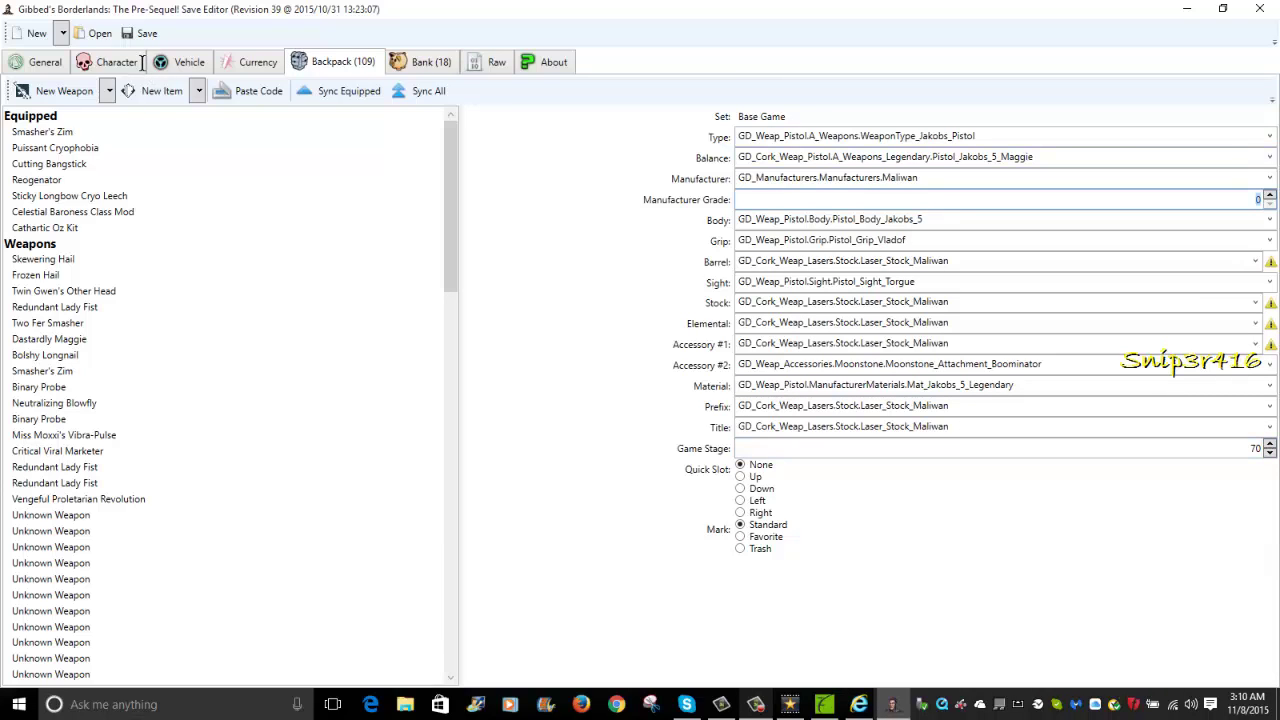
key("BackSpace")
type("70")
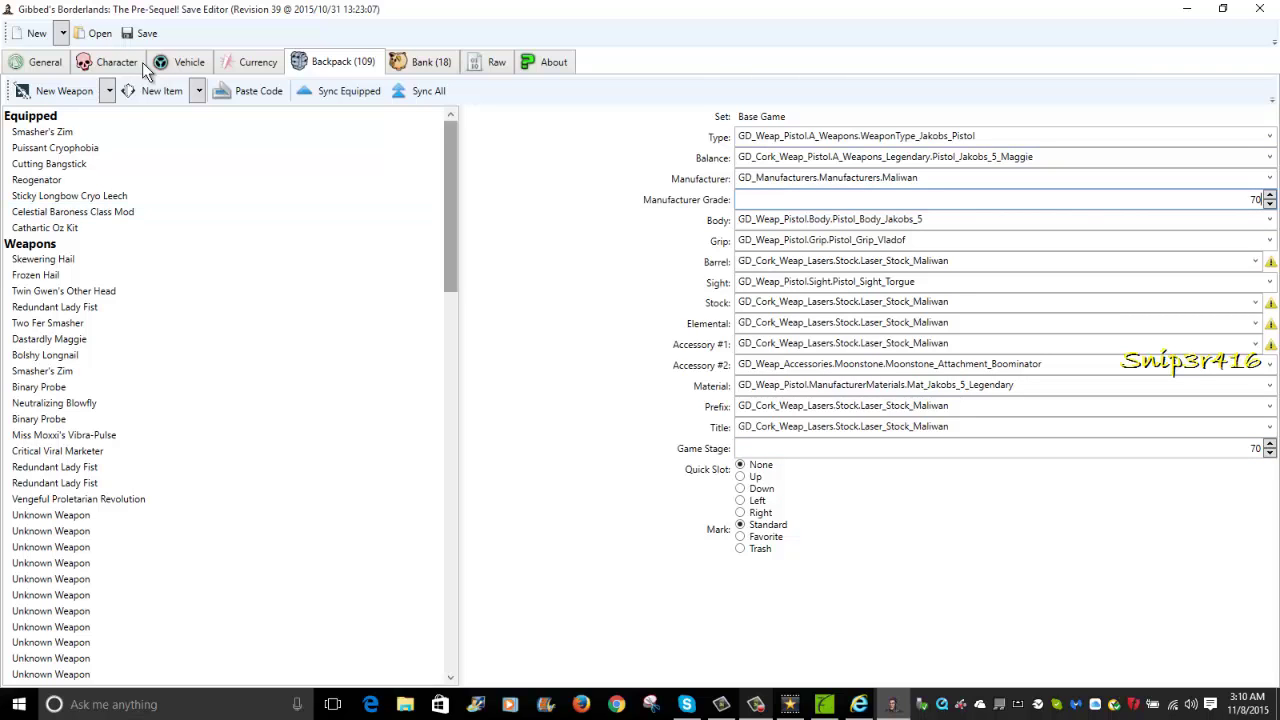
Add six more copies of the modified Jakobs Maggie pistol to the backpack weapons.
scroll(225, 400, "down", 20)
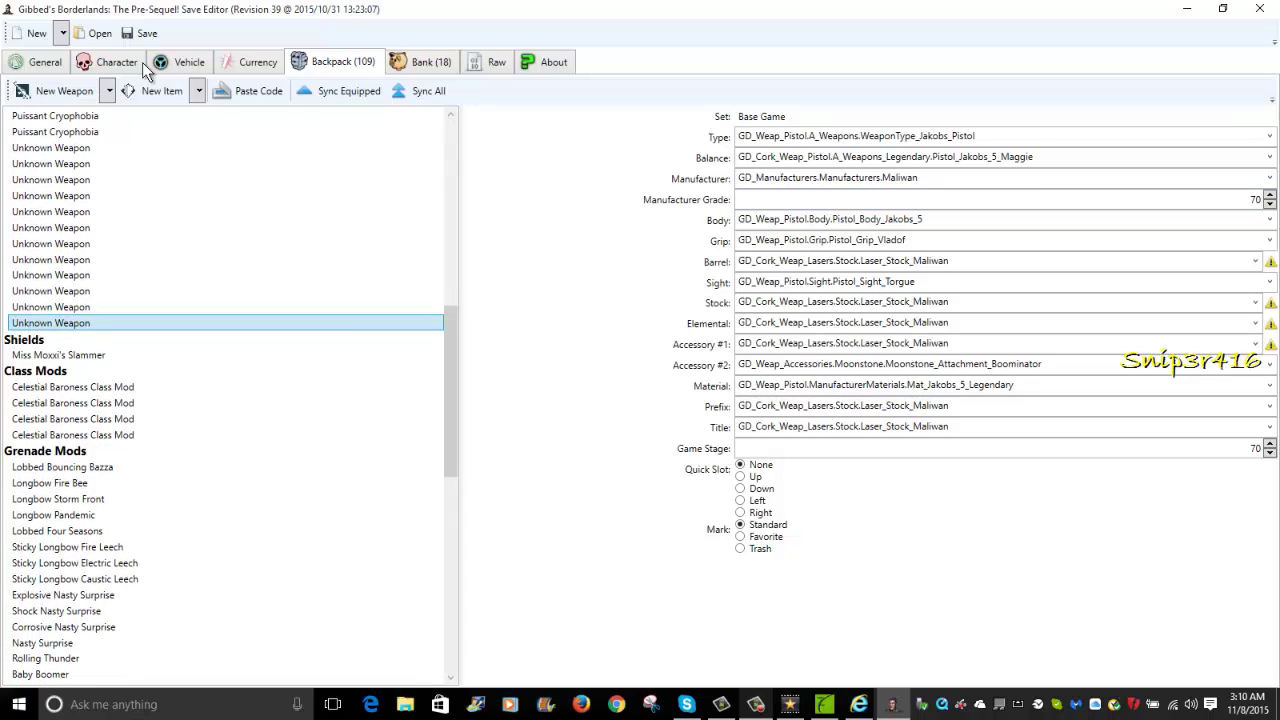
key("ctrl+v")
key("ctrl+v")
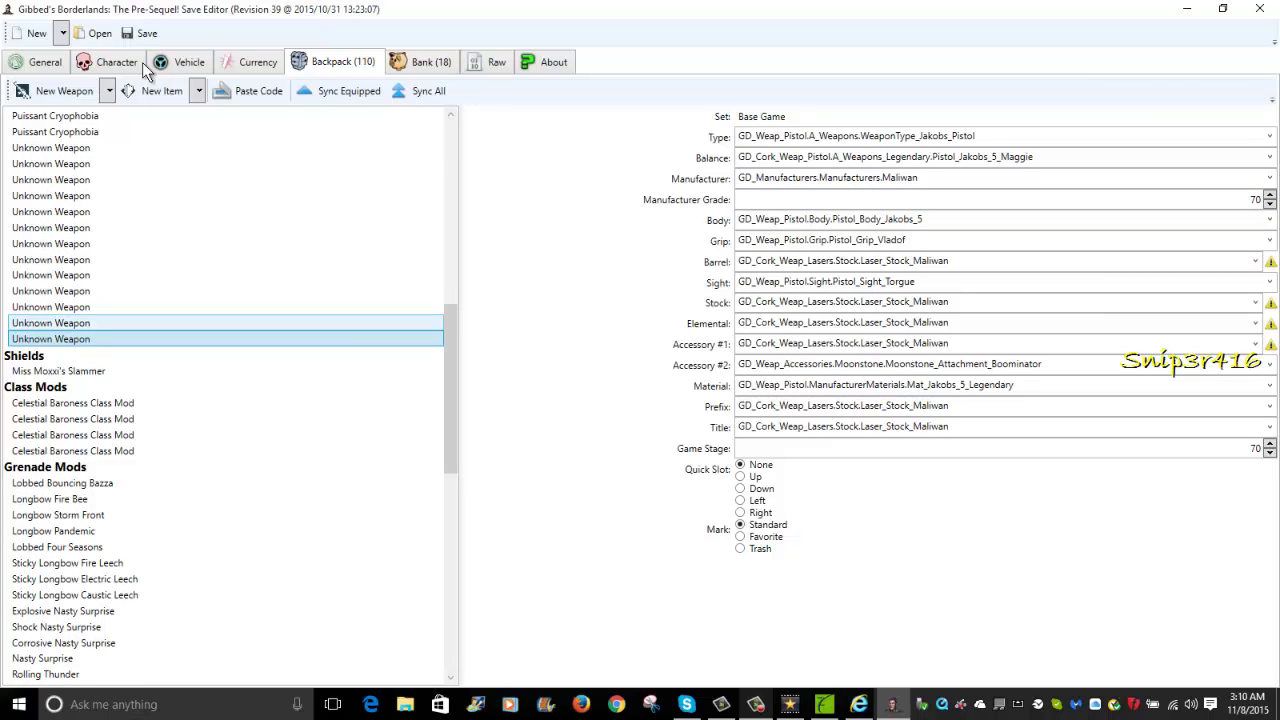
key("ctrl+v")
key("ctrl+v")
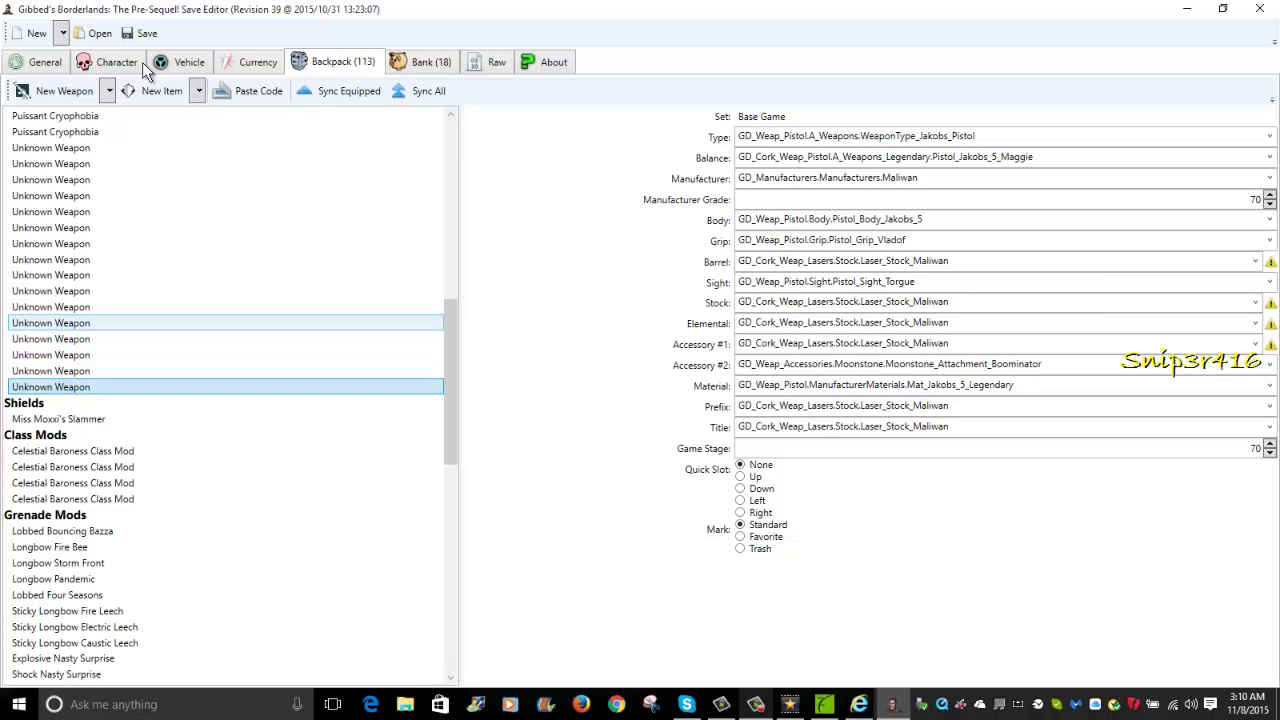
key("ctrl+v")
key("ctrl+v")
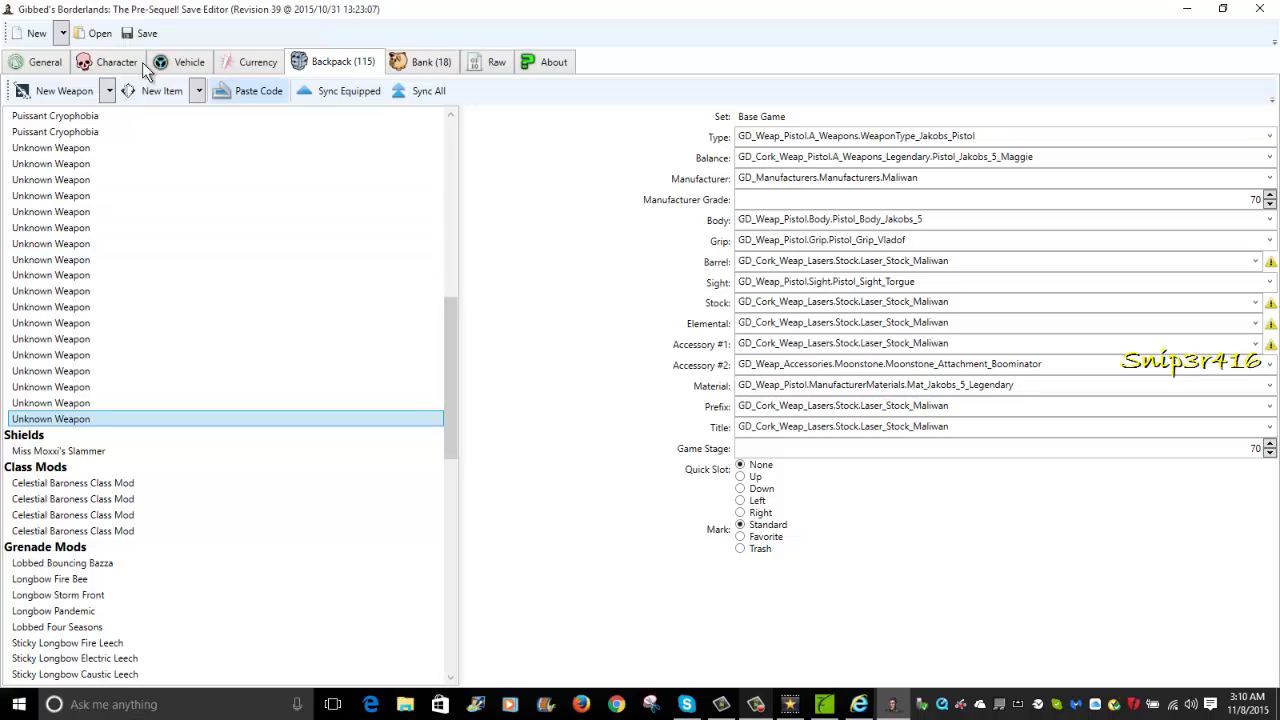
Open the Heap'd Badaboom launcher in the bank and check the available options for Accessory #1.
key("ctrl+Tab")
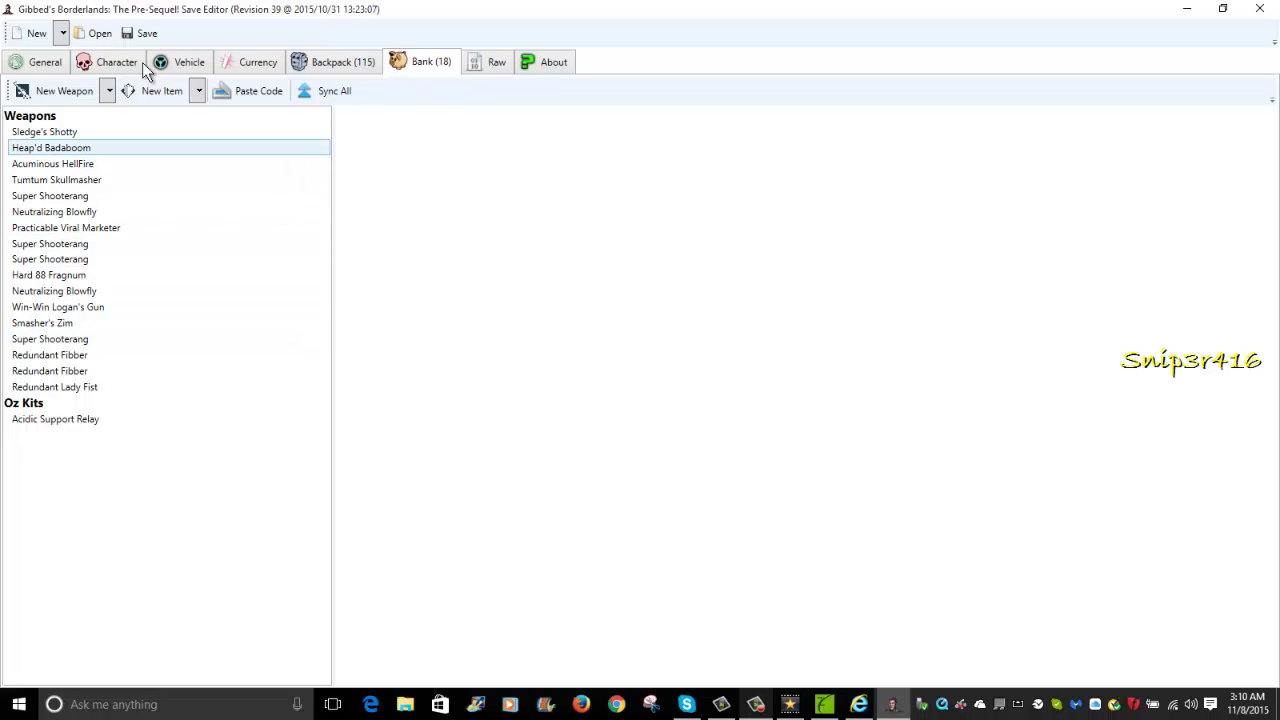
key("Return")
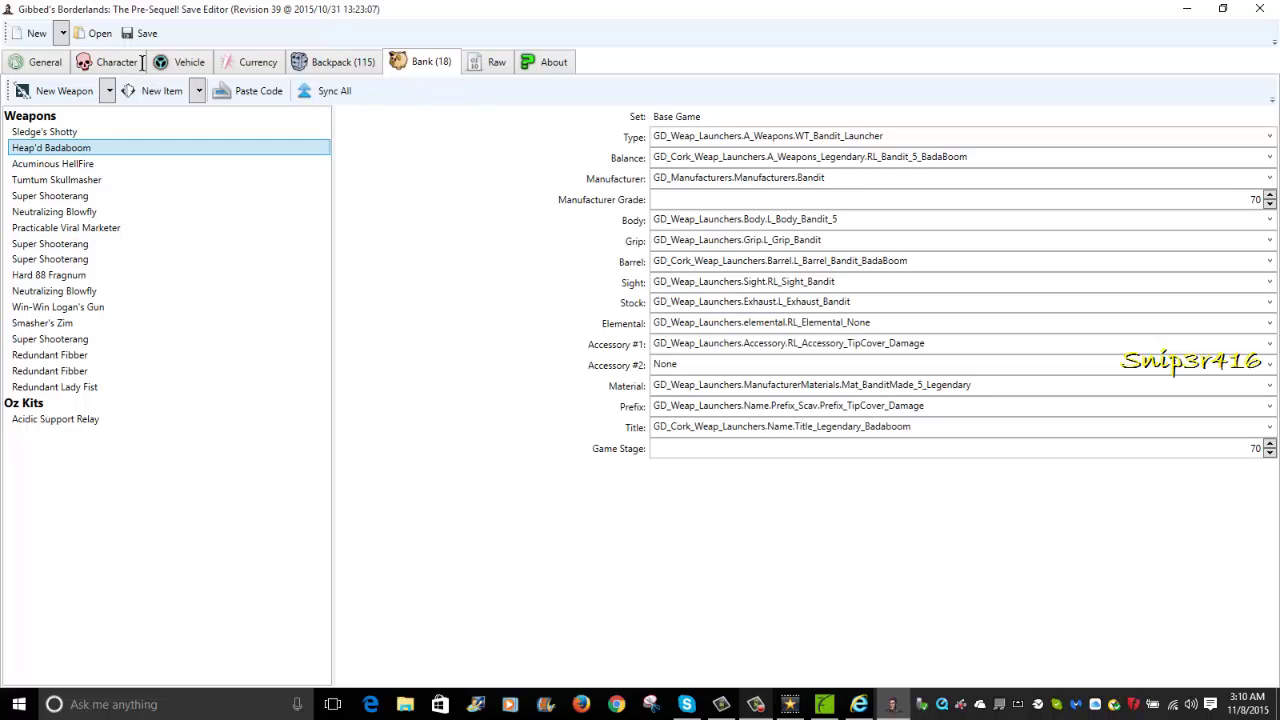
key("alt+Down")
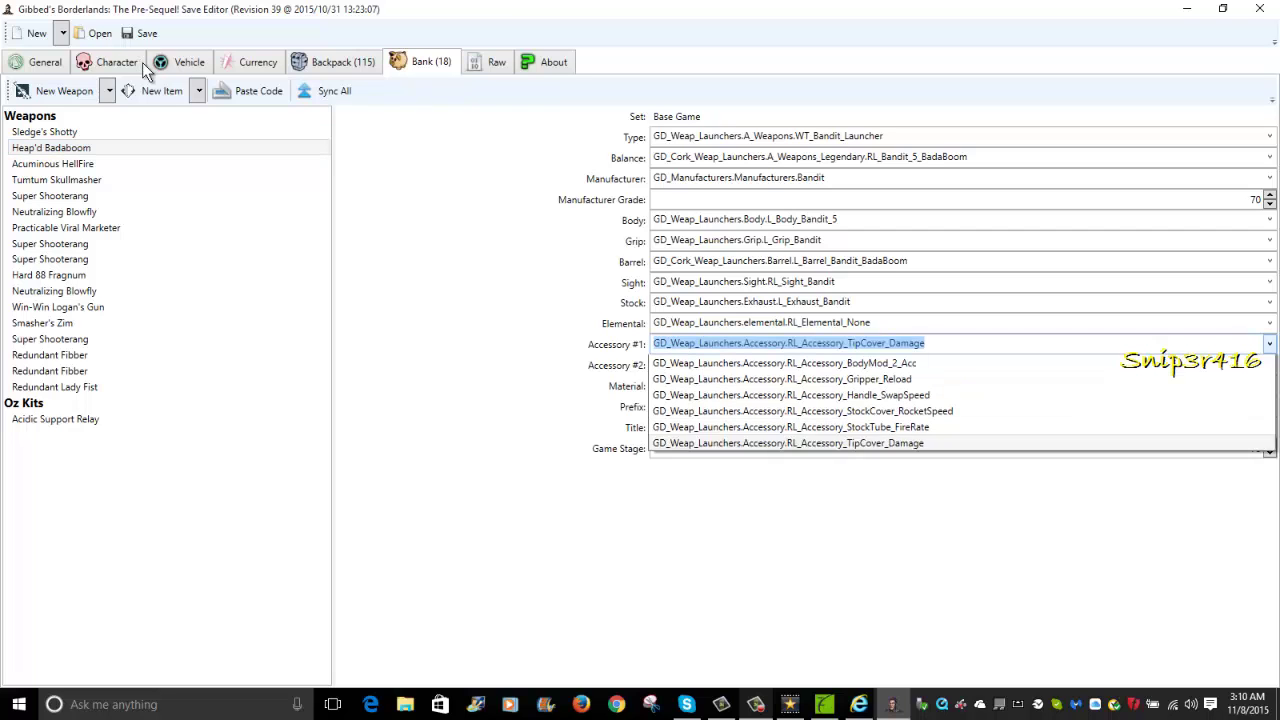
key("Escape")
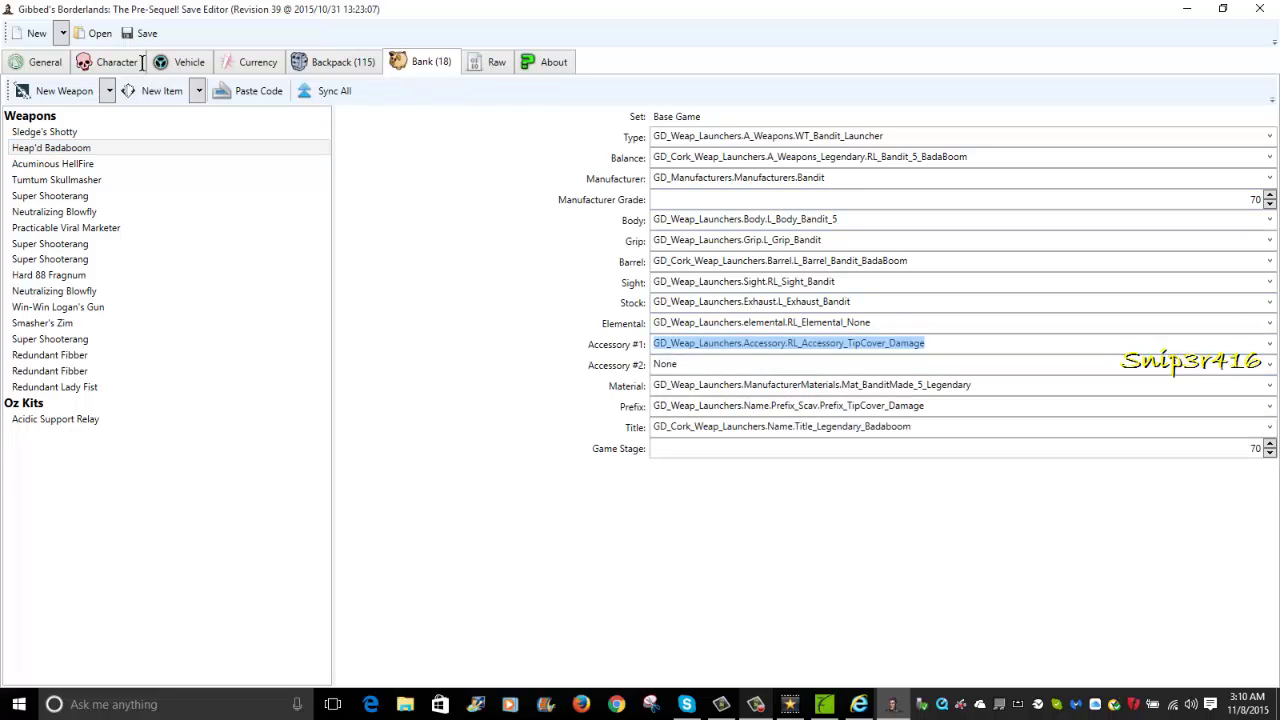
Examine the available Manufacturer, Body and Barrel options for the Heap'd Badaboom launcher.
key("shift+Tab")
key("shift+Tab")
key("shift+Tab")
key("shift+Tab")
key("shift+Tab")
key("shift+Tab")
key("shift+Tab")
key("shift+Tab")
key("alt+Down")
key("Escape")
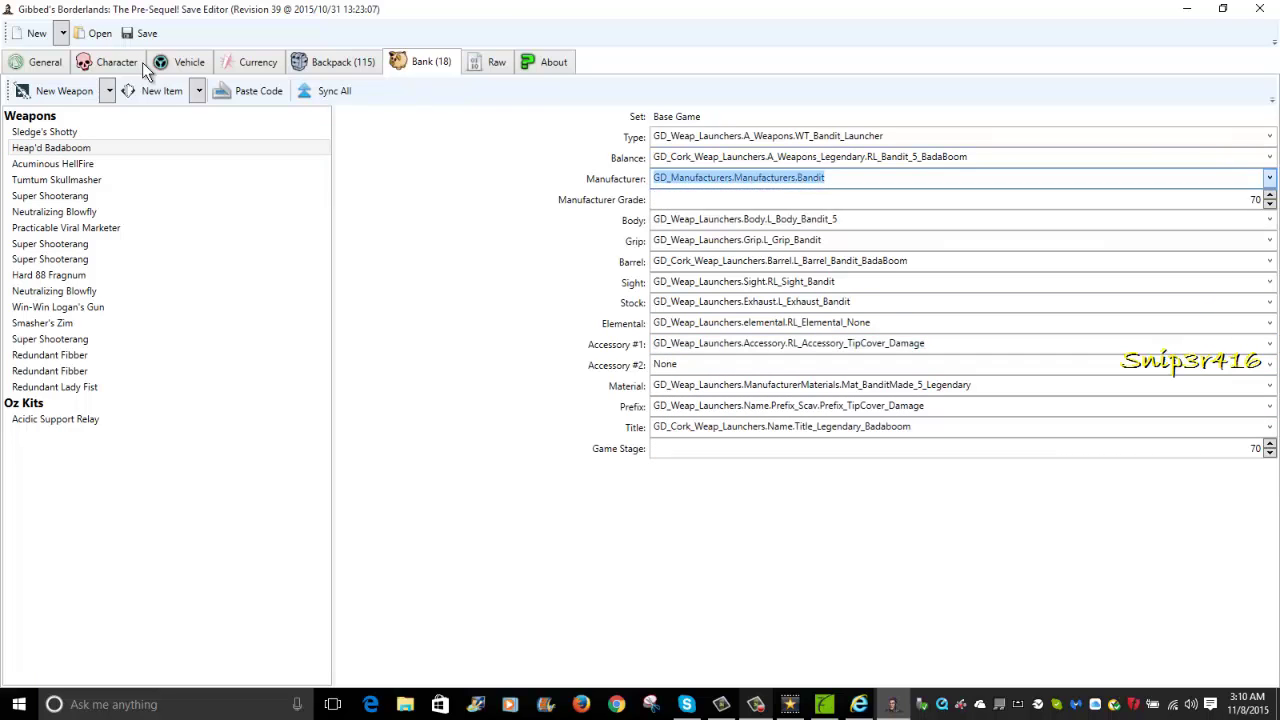
key("Tab")
key("Tab")
key("alt+Down")
key("Escape")
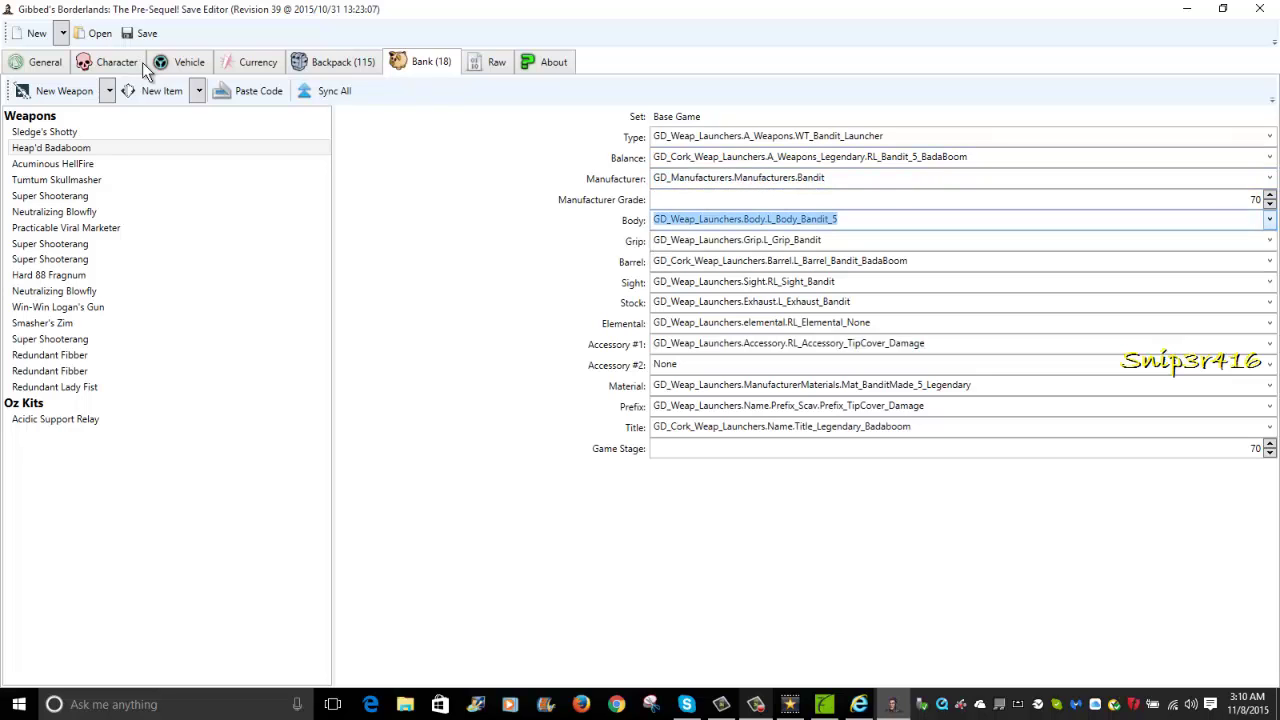
key("Tab")
key("Tab")
key("alt+Down")
key("Escape")
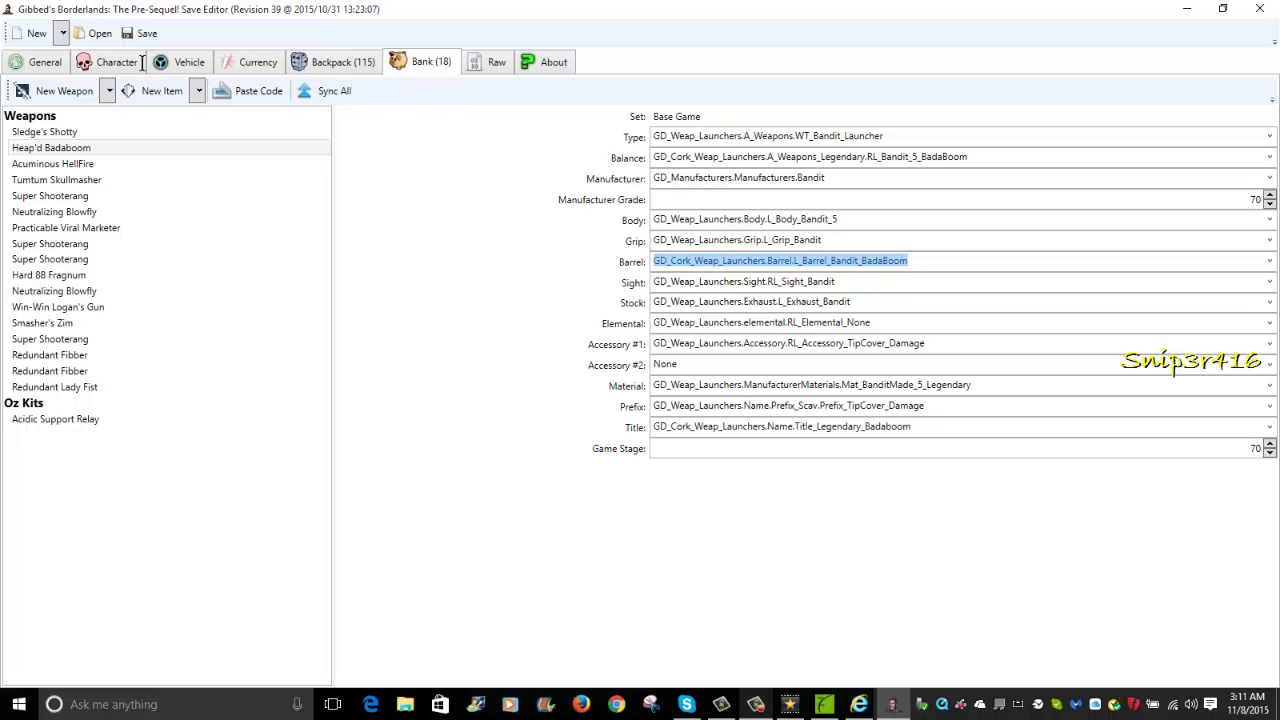
Select the word Bandit at the end of the Heap'd Badaboom's Grip value and bring up its editing commands.
key("shift+Tab")
key("End")
key("ctrl+shift+Left")
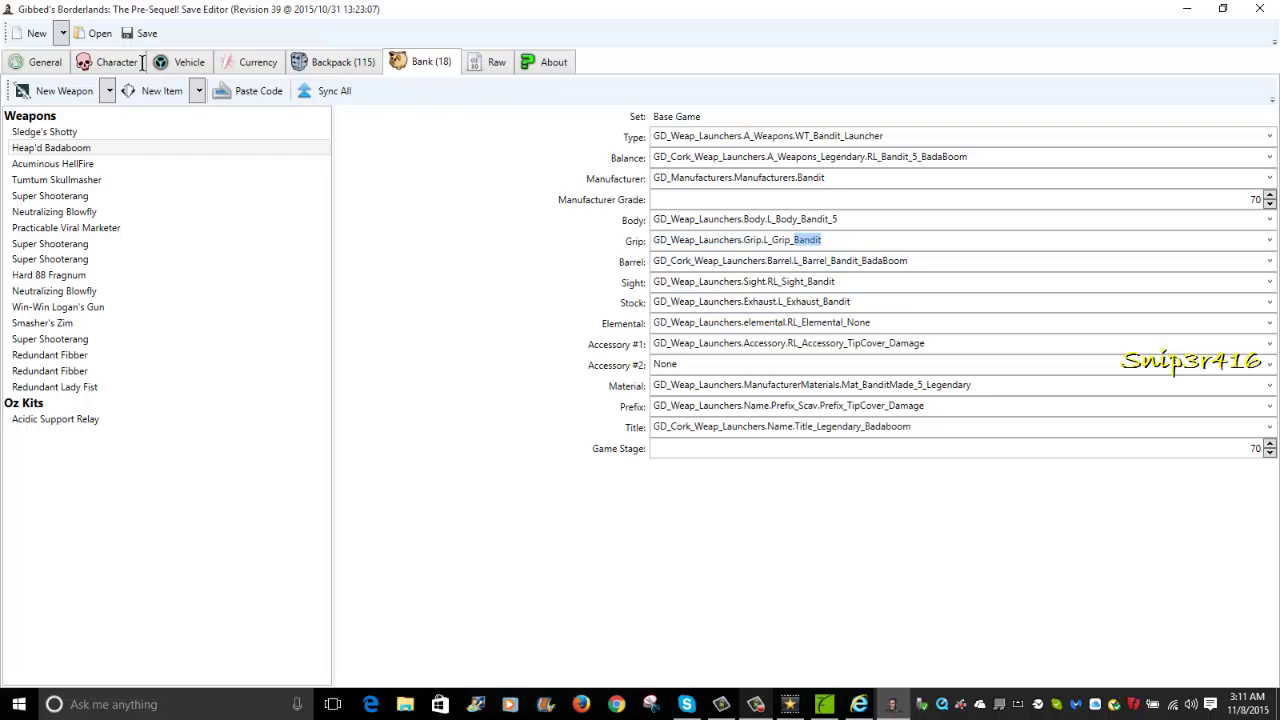
key("shift+F10")
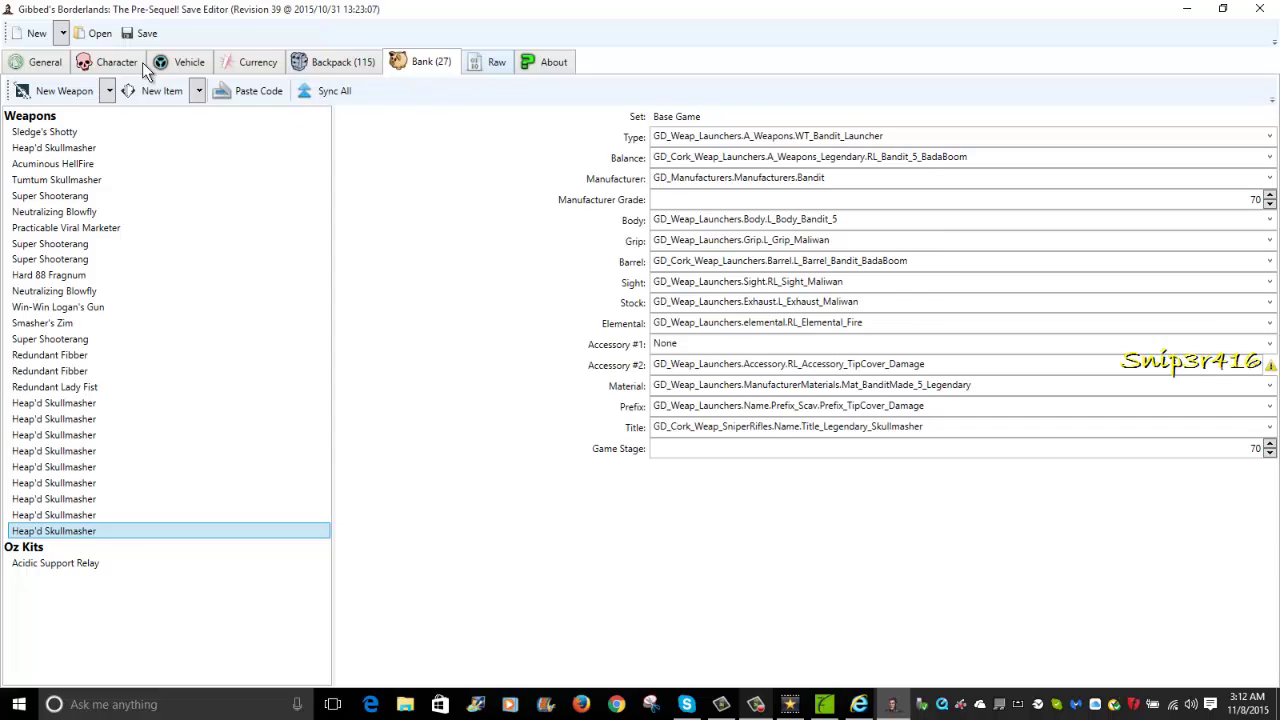
Open the save's raw data and locate the PlayerFlags and MaxBankSlots entries.
key("ctrl+Tab")
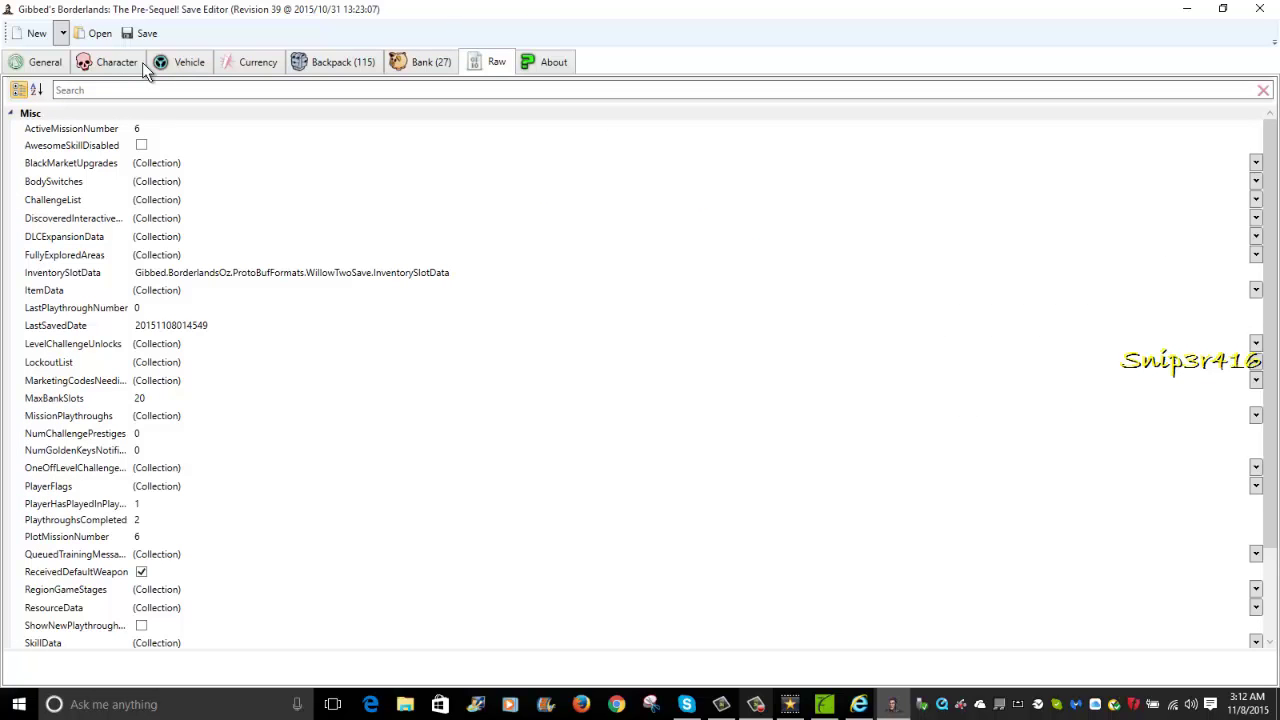
key("l")
key("n")
key("p")
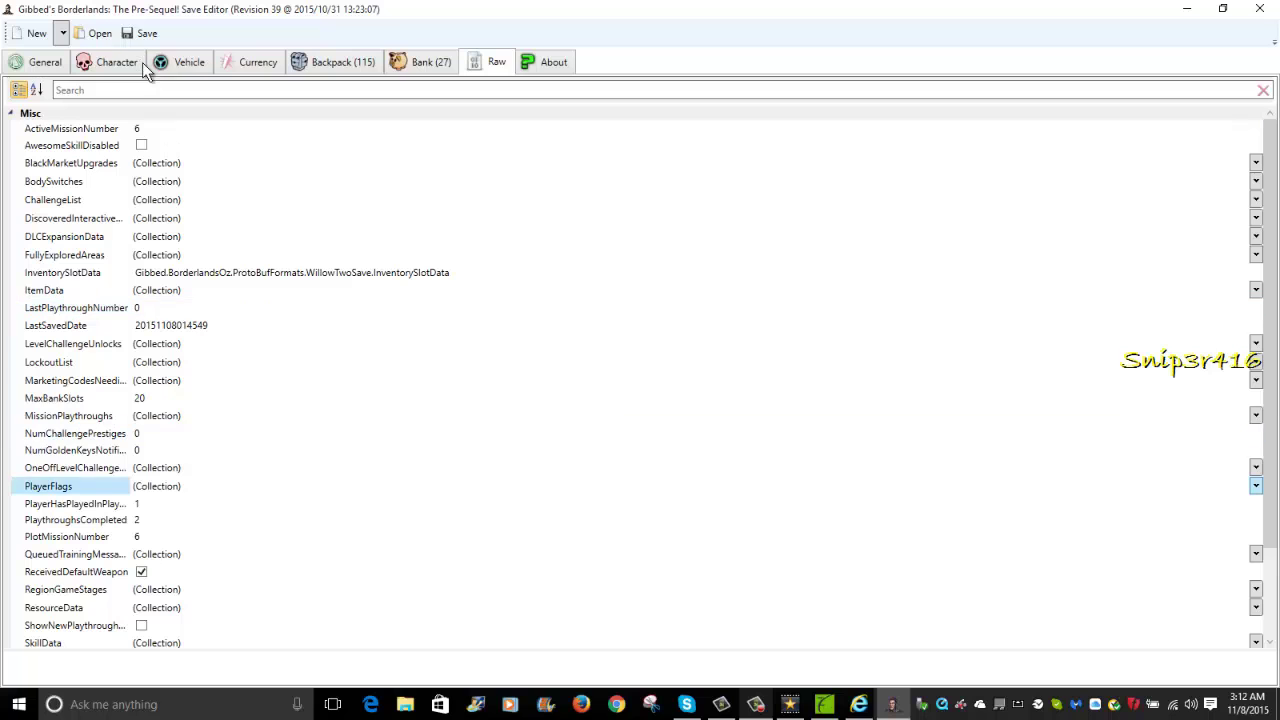
key("m")
key("m")
key("m")
key("Up")
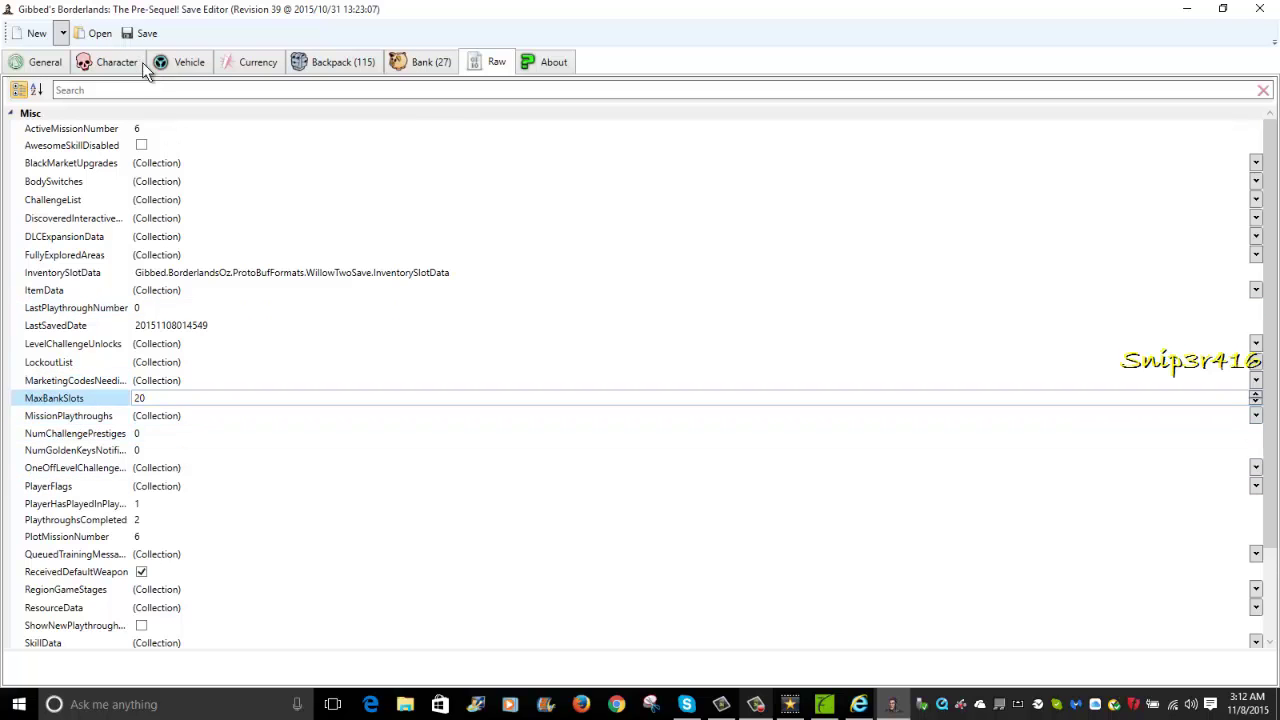
Open the WorldDiscoveryList collection in the raw save data to inspect its WorldDiscoveryData entries.
scroll(145, 70, "down", 2)
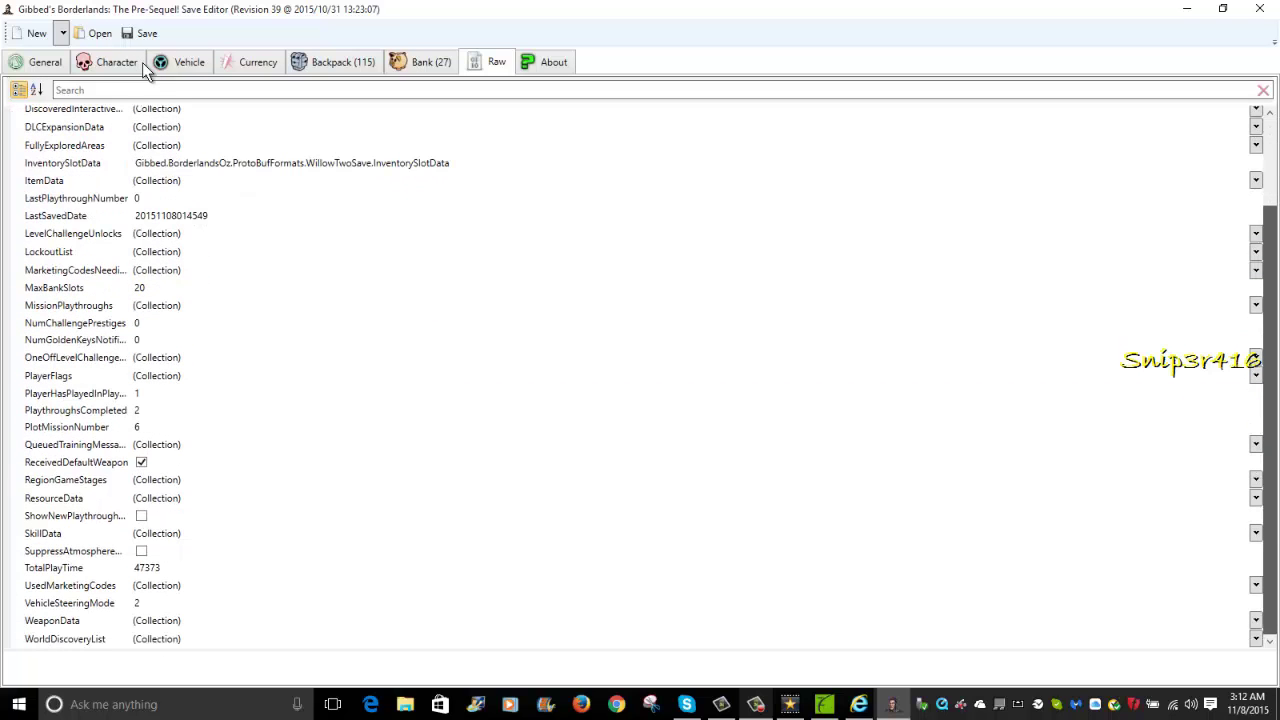
key("v")
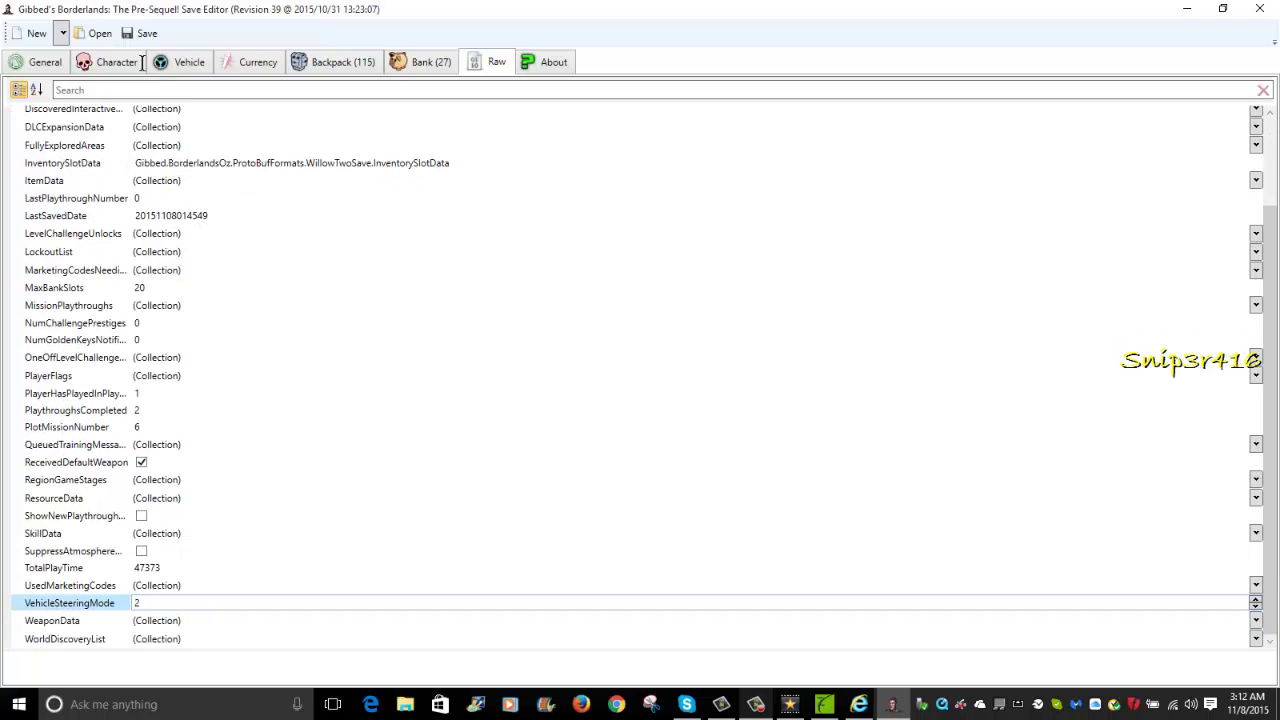
key("w")
key("Down")
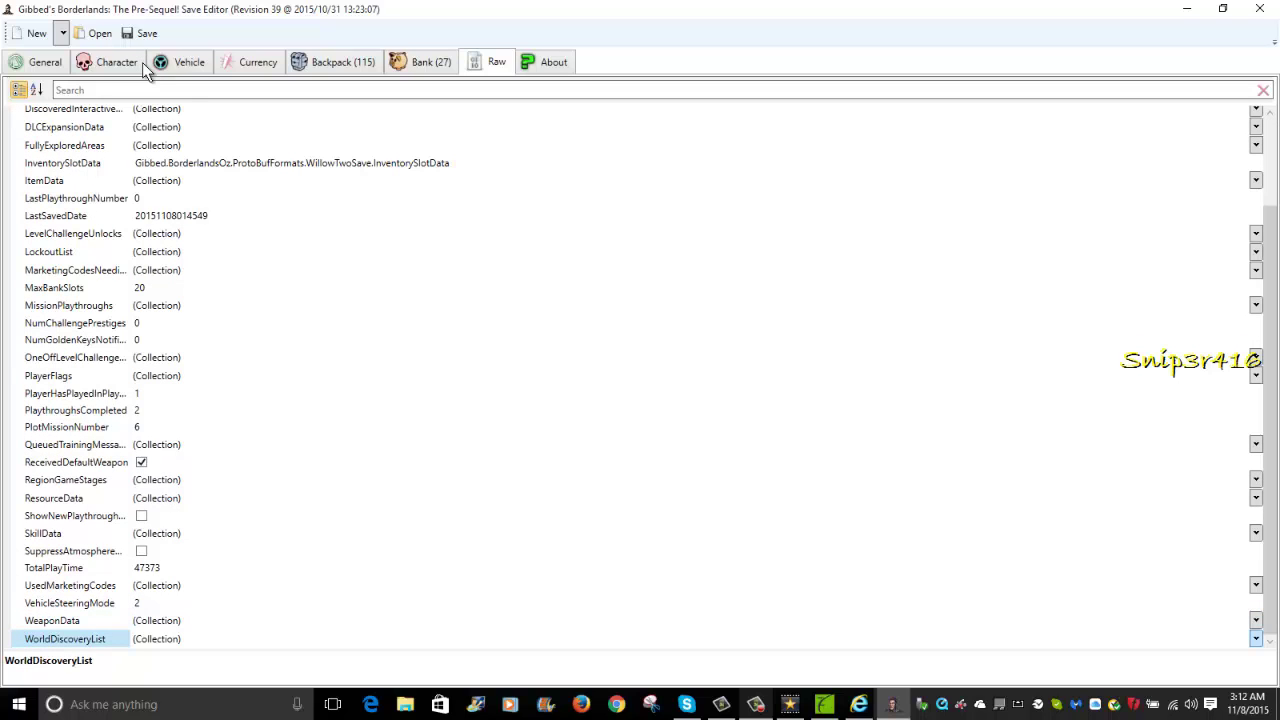
key("F4")
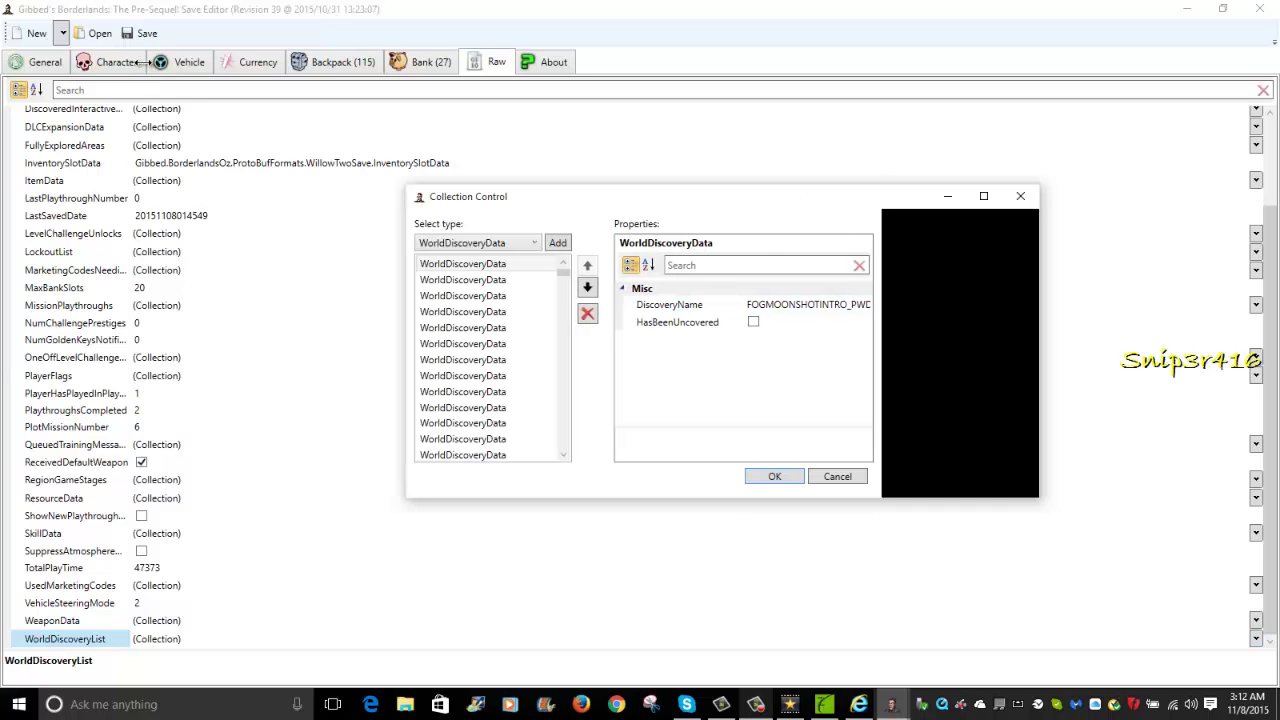
Mark the FOGMOONSHOTINTRO_PWDA_1 discovery entry as uncovered and switch its properties to alphabetical order.
key("space")
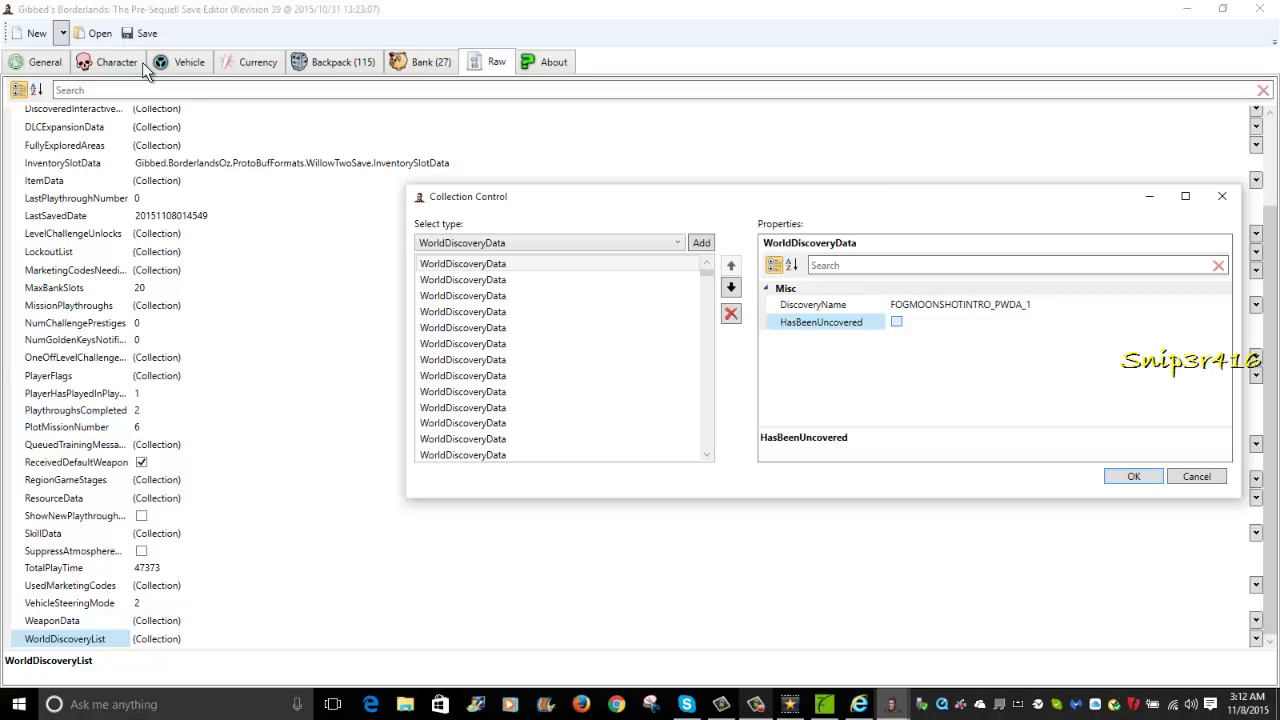
key("shift+Tab")
key("Up")
key("Up")
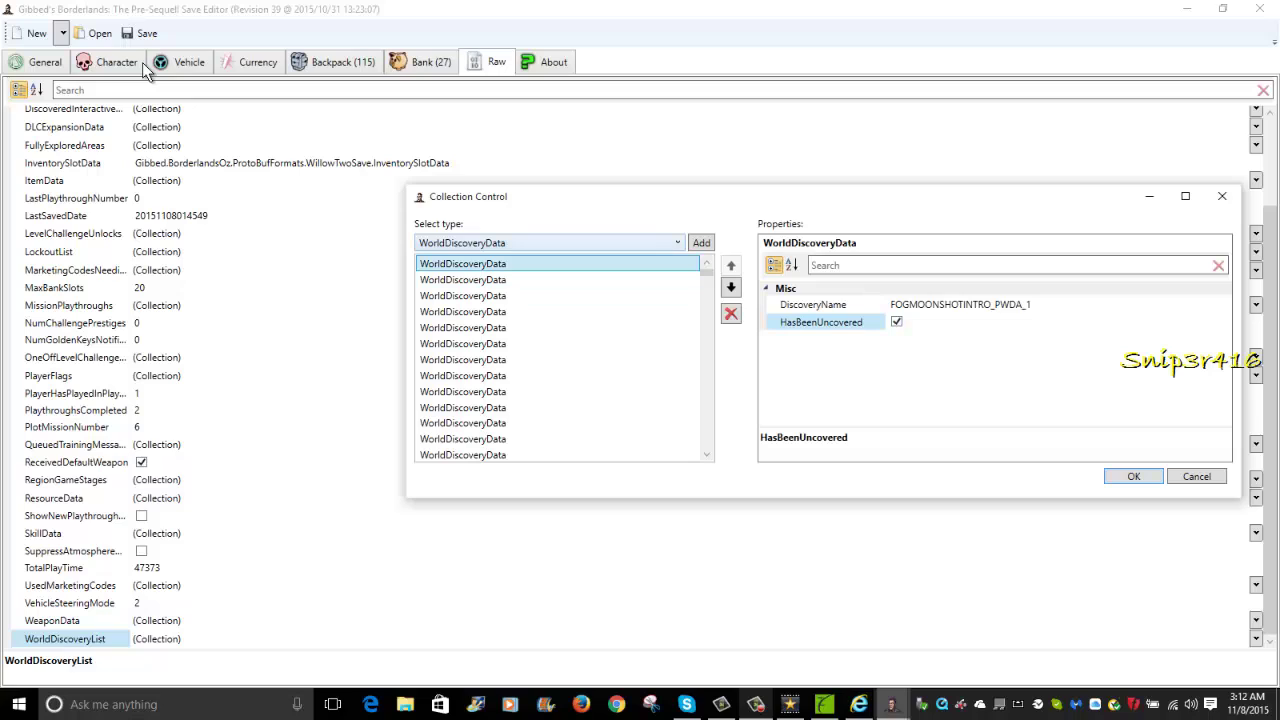
key("shift+Tab")
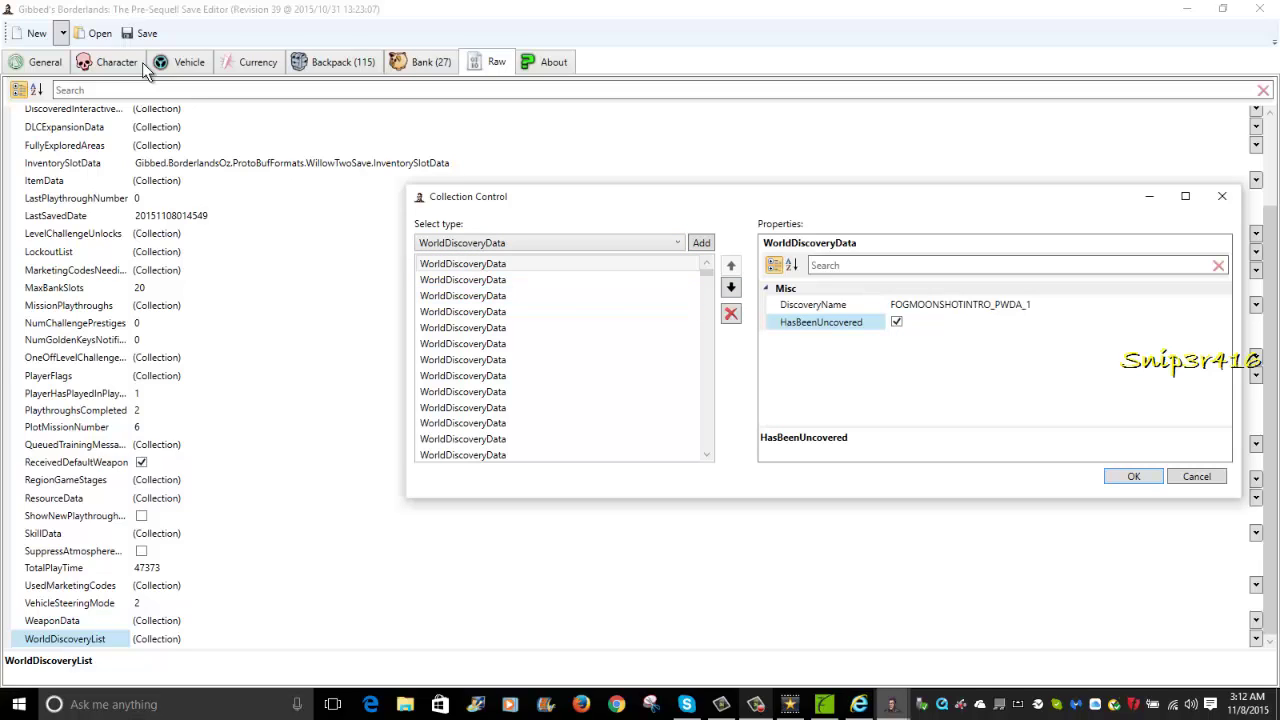
key("Right")
key("space")
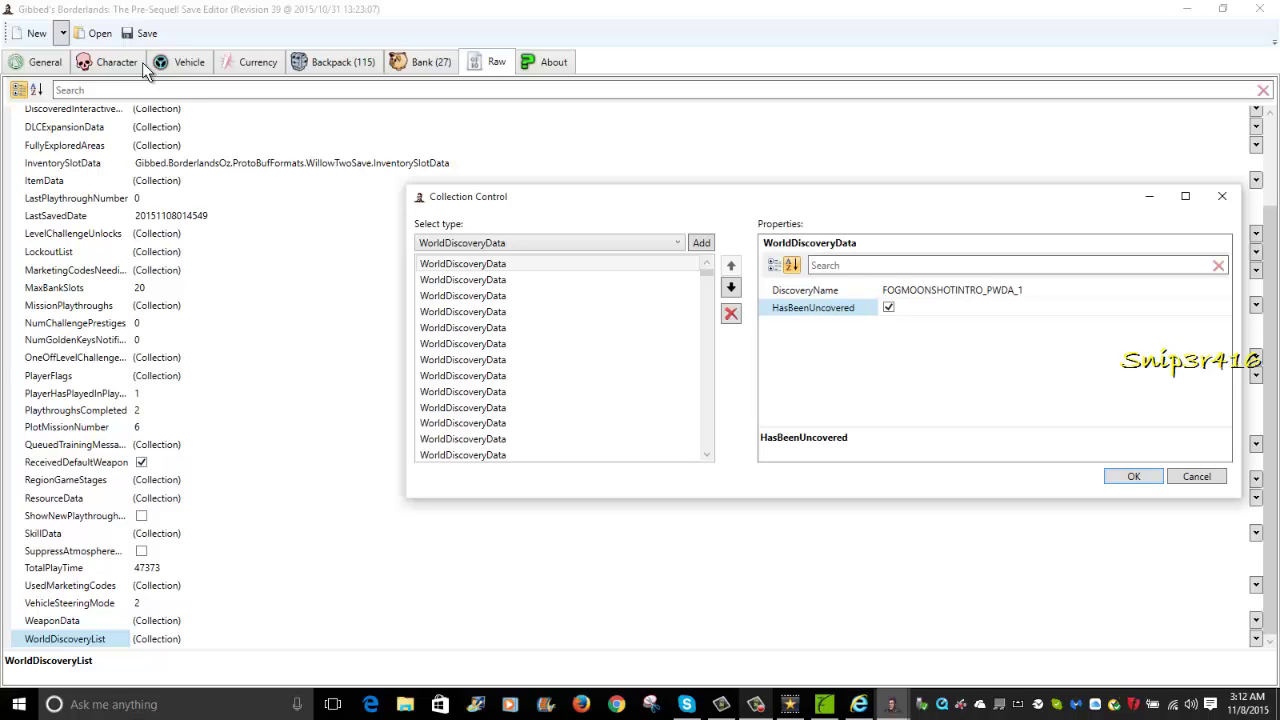
Mark the MOONSHOTINTRO_PWDA_2 and FOGMOONSHOTINTRO_PWDA_2 discovery entries as uncovered.
key("shift+Tab")
key("Down")
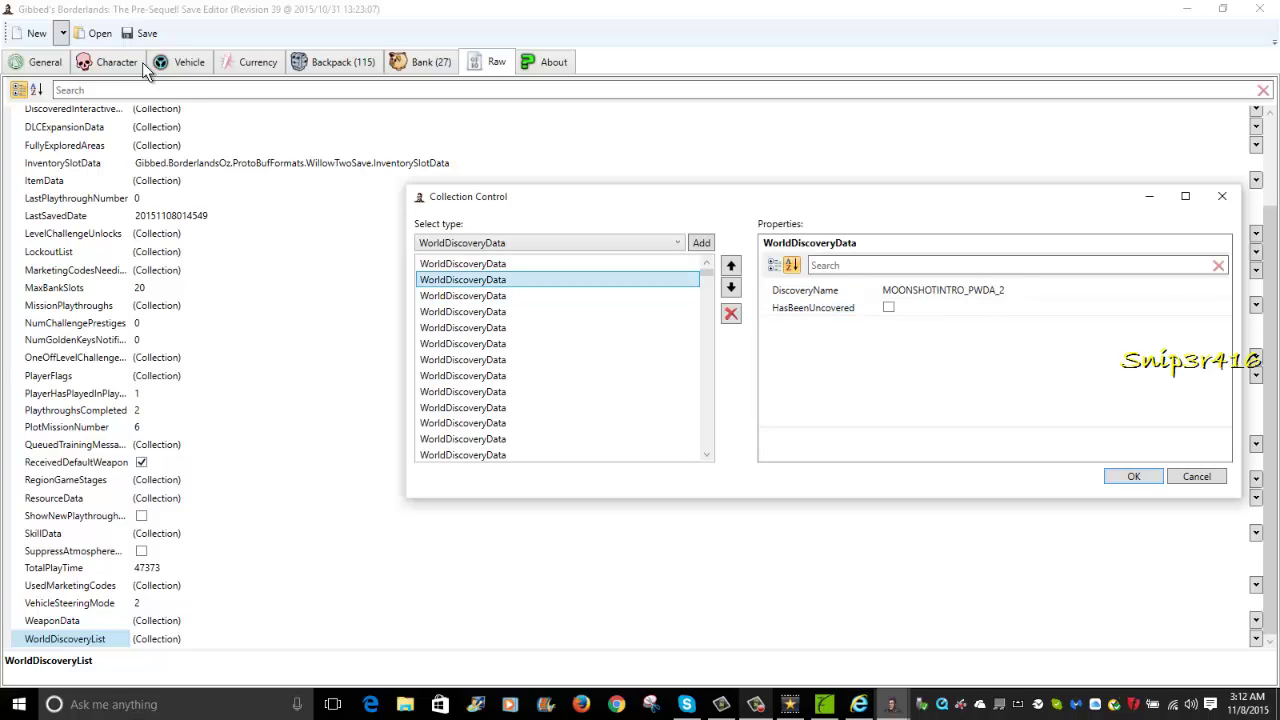
key("Tab")
key("space")
key("shift+Tab")
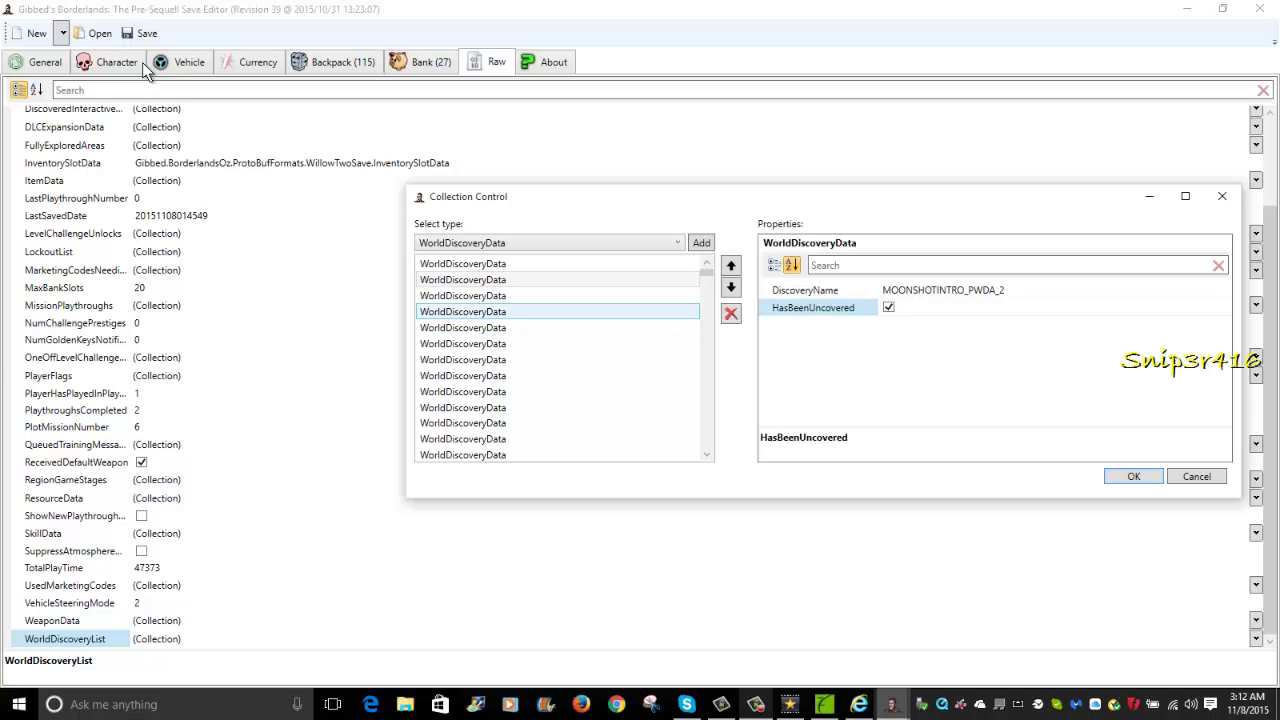
key("Down")
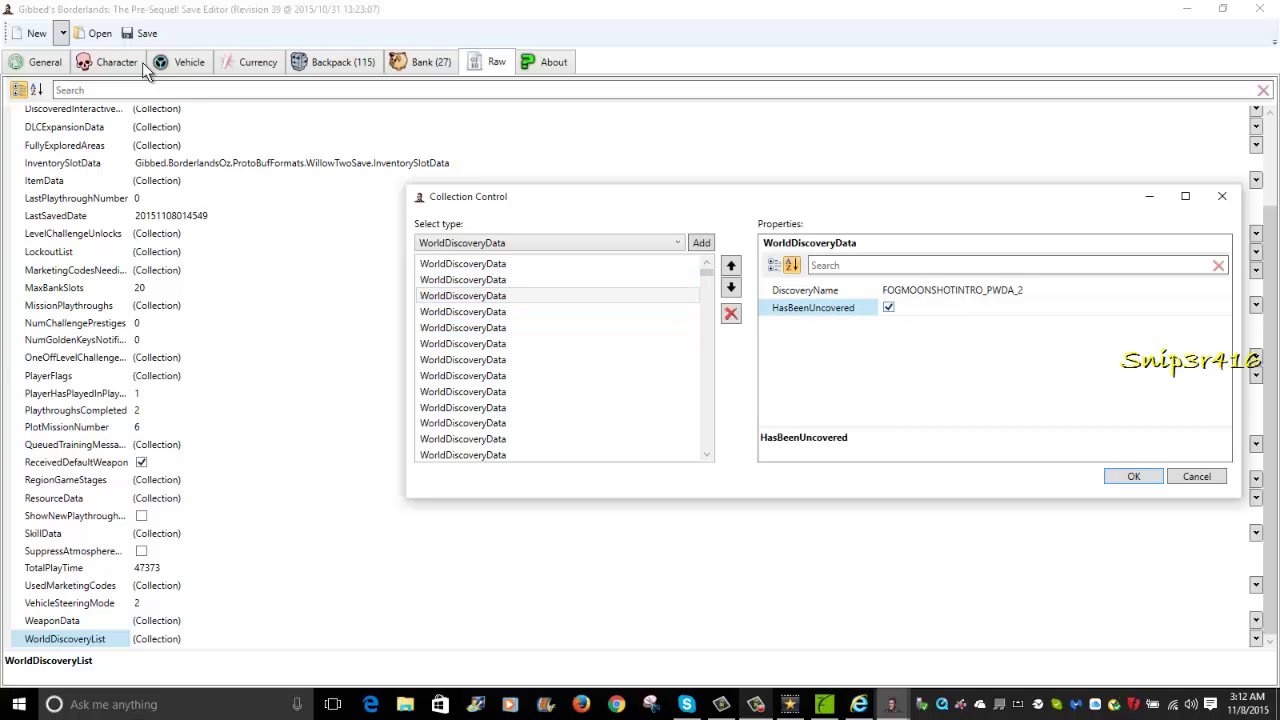
Mark the FOGMOONSHOTINTRO_PWDA_3 and MOONSHOTINTRO_PWDA_0 discovery entries as uncovered.
key("Up")
key("Up")
key("Down")
key("Down")
key("Down")
key("Tab")
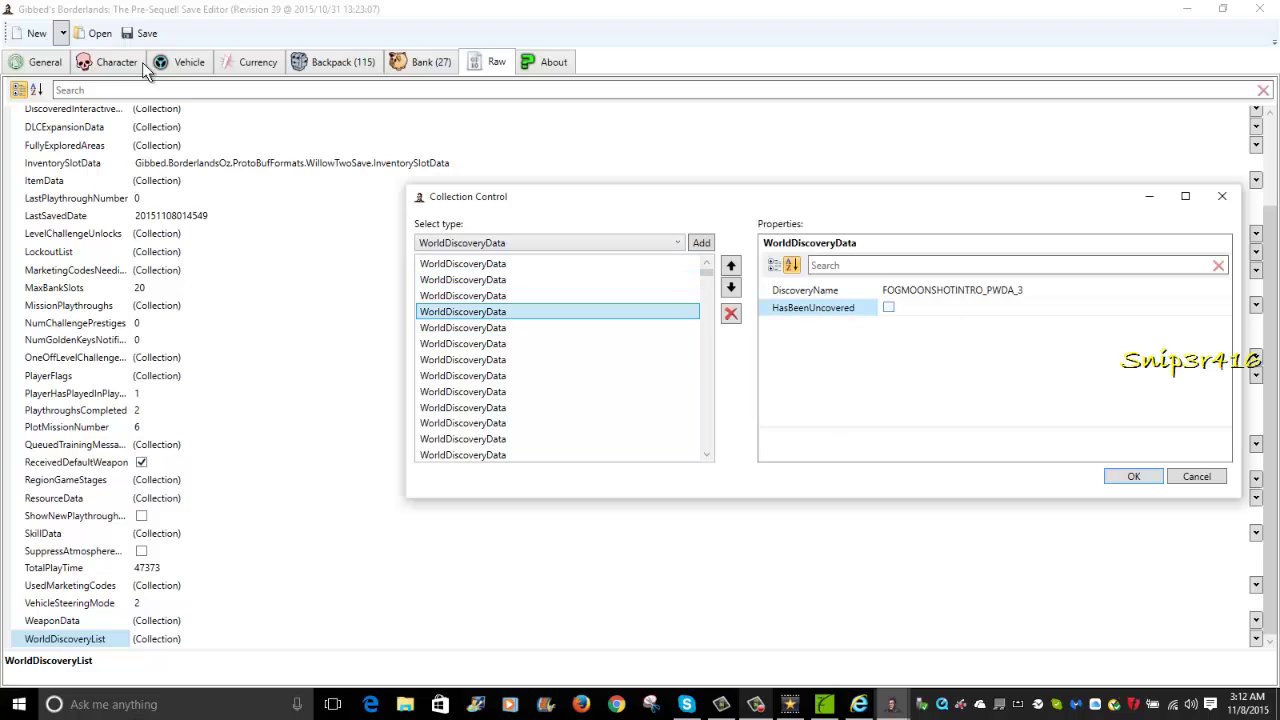
key("space")
key("shift+Tab")
key("Down")
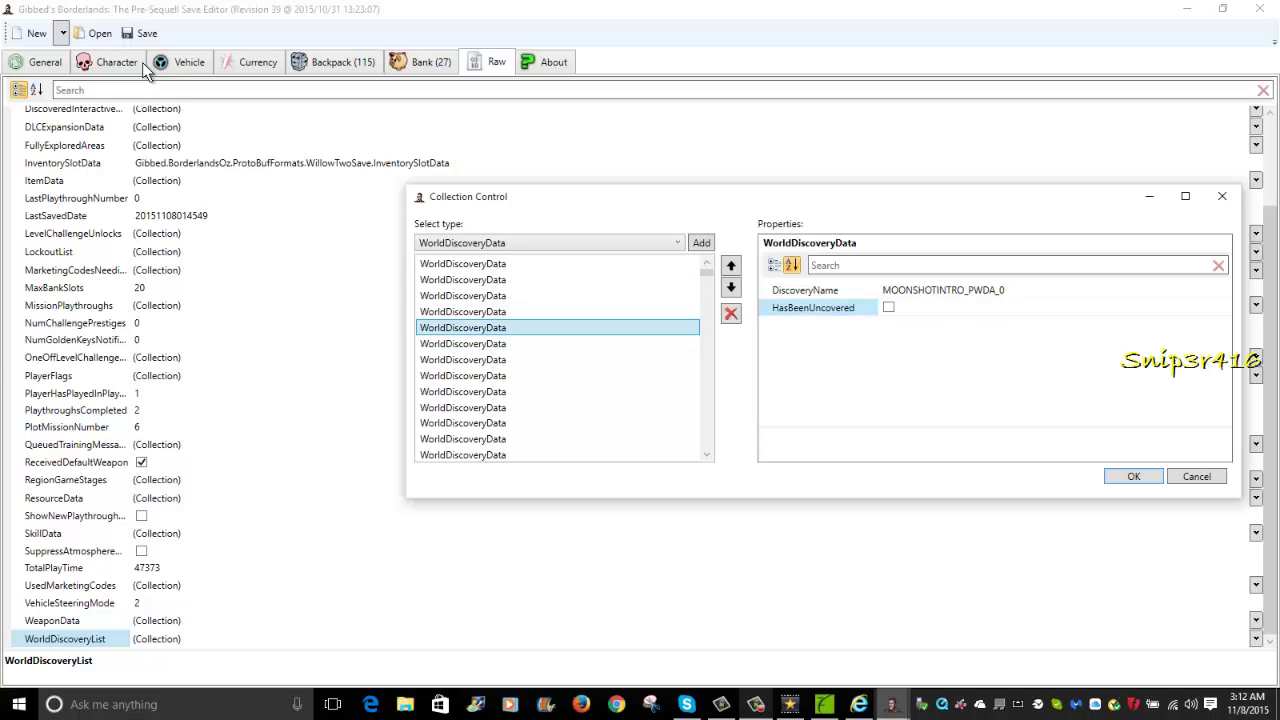
key("Tab")
key("space")
Continue down the discovery list, marking further entries as uncovered, including COMFACILITY_PWDA_4.
key("shift+Tab")
key("Down")
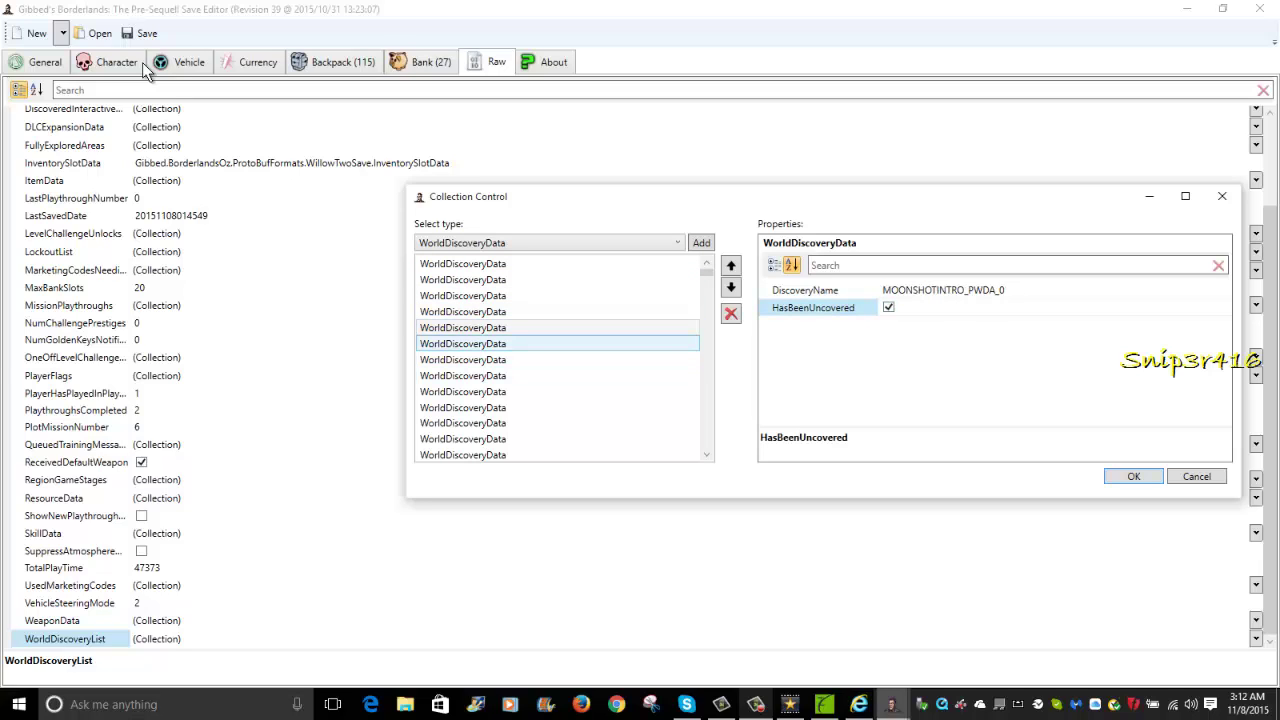
key("Tab")
key("space")
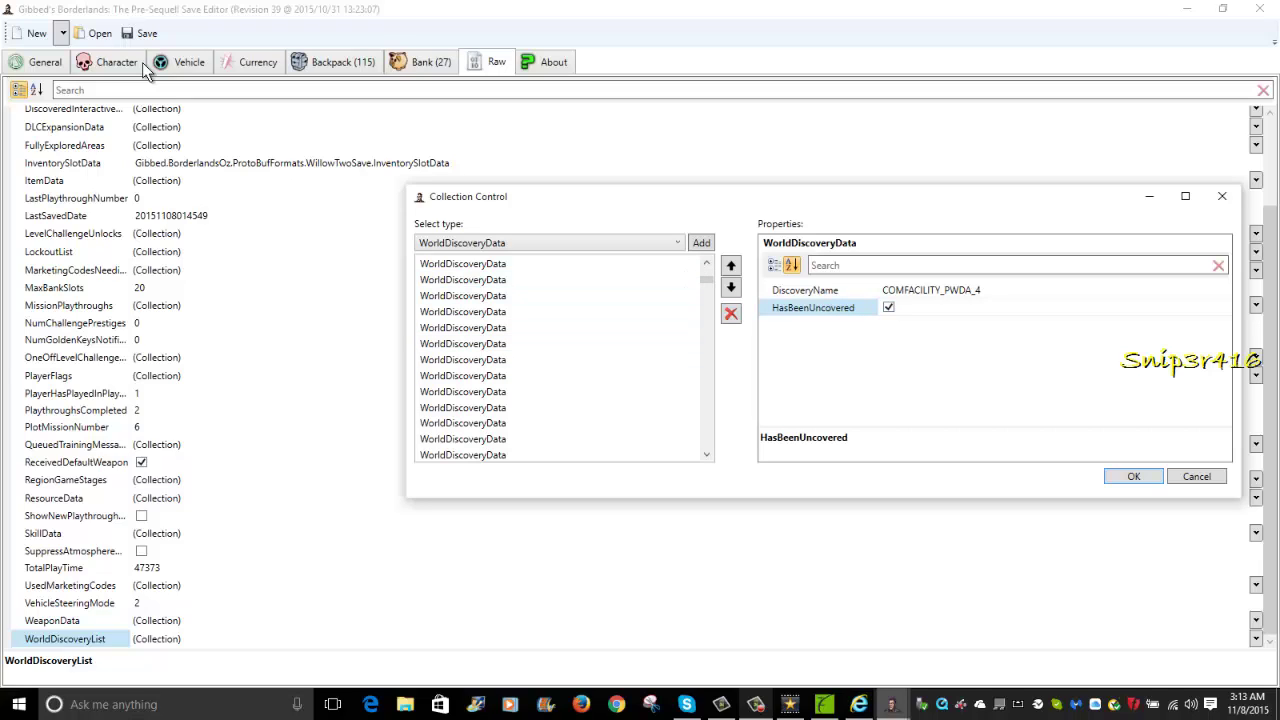
Mark the last discovery entry, MA_NEXUS_PWDA_5, as uncovered and accept the WorldDiscoveryList changes.
scroll(560, 360, "down", 3)
key("End")
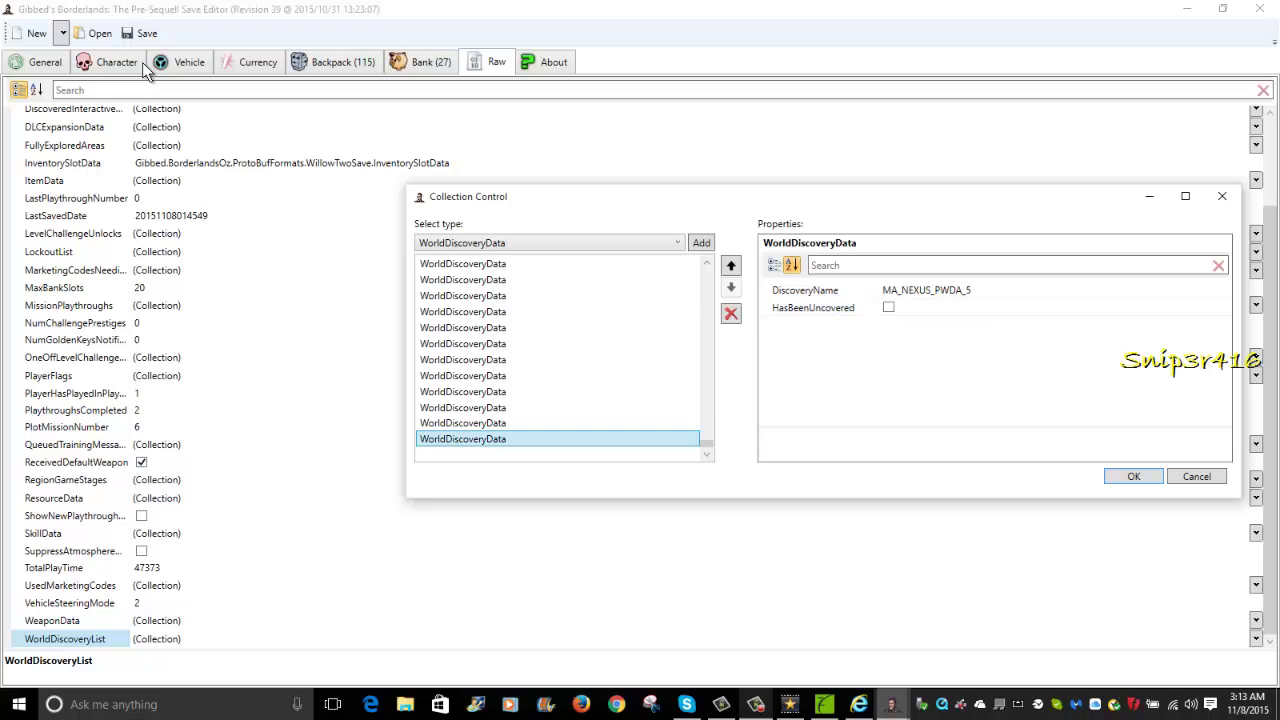
key("Tab")
key("space")
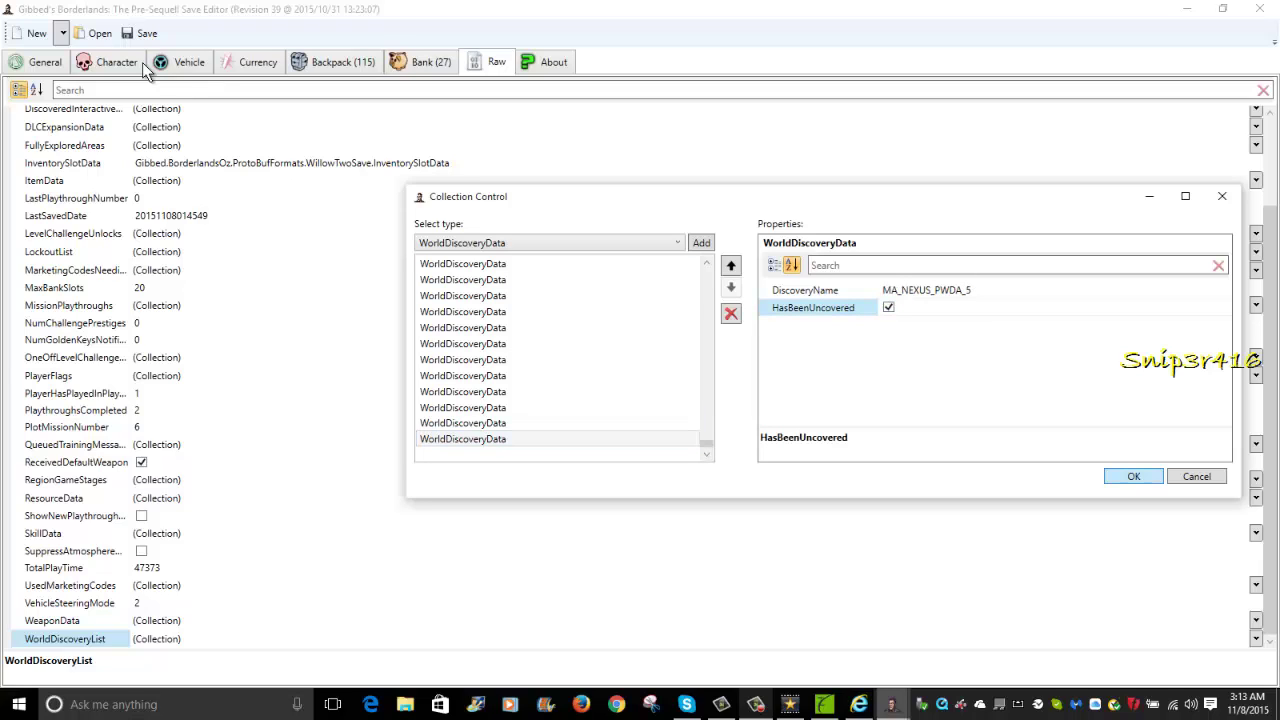
key("Return")
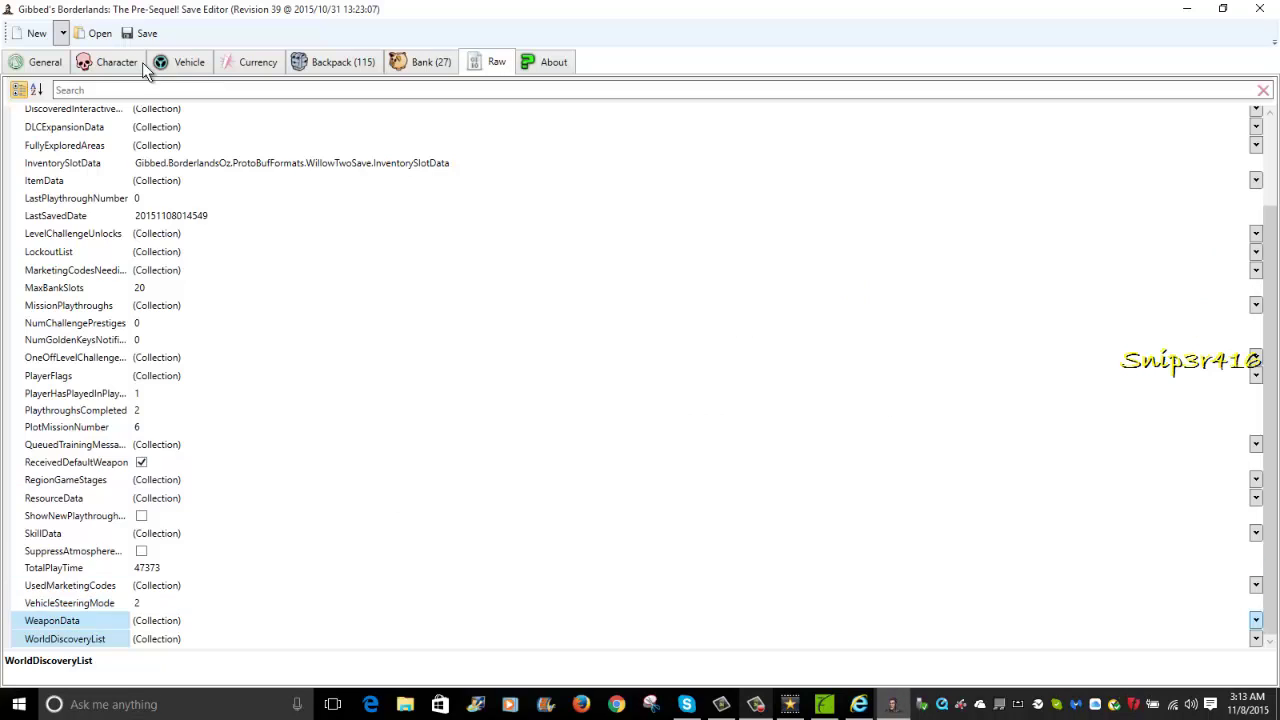
Inspect the WeaponData collection in the raw save data and close it.
key("Up")
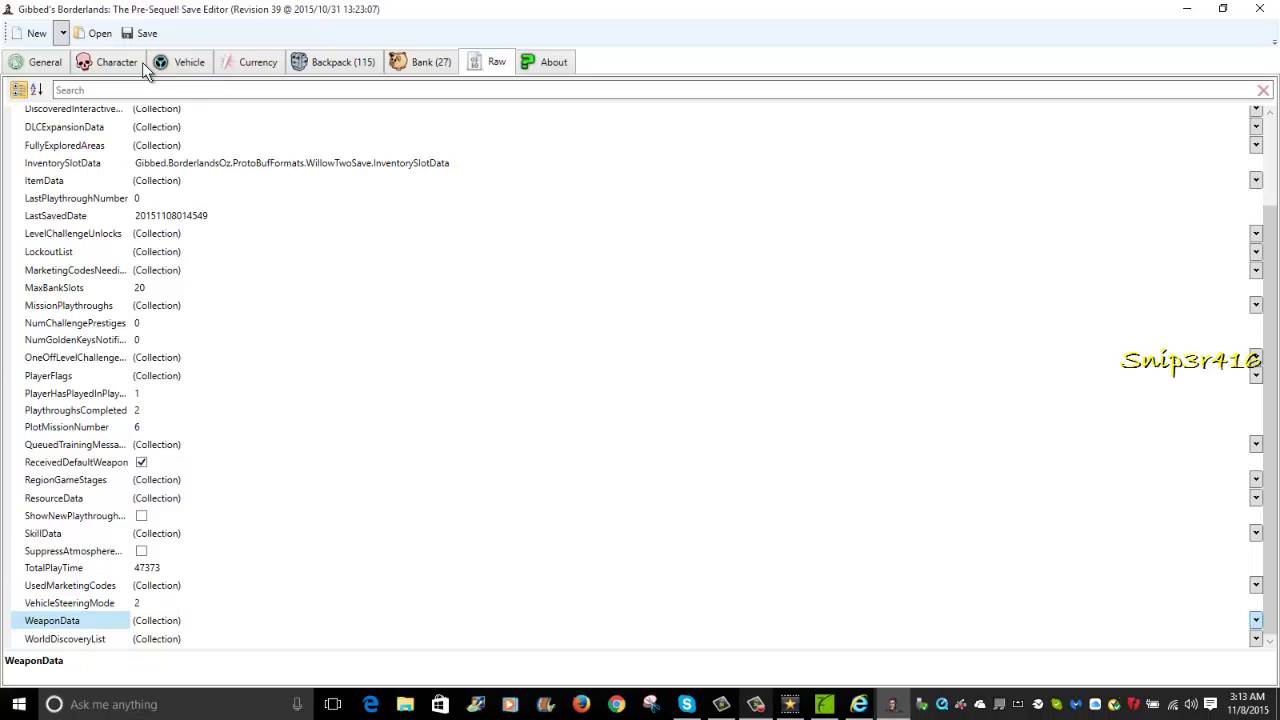
key("F4")
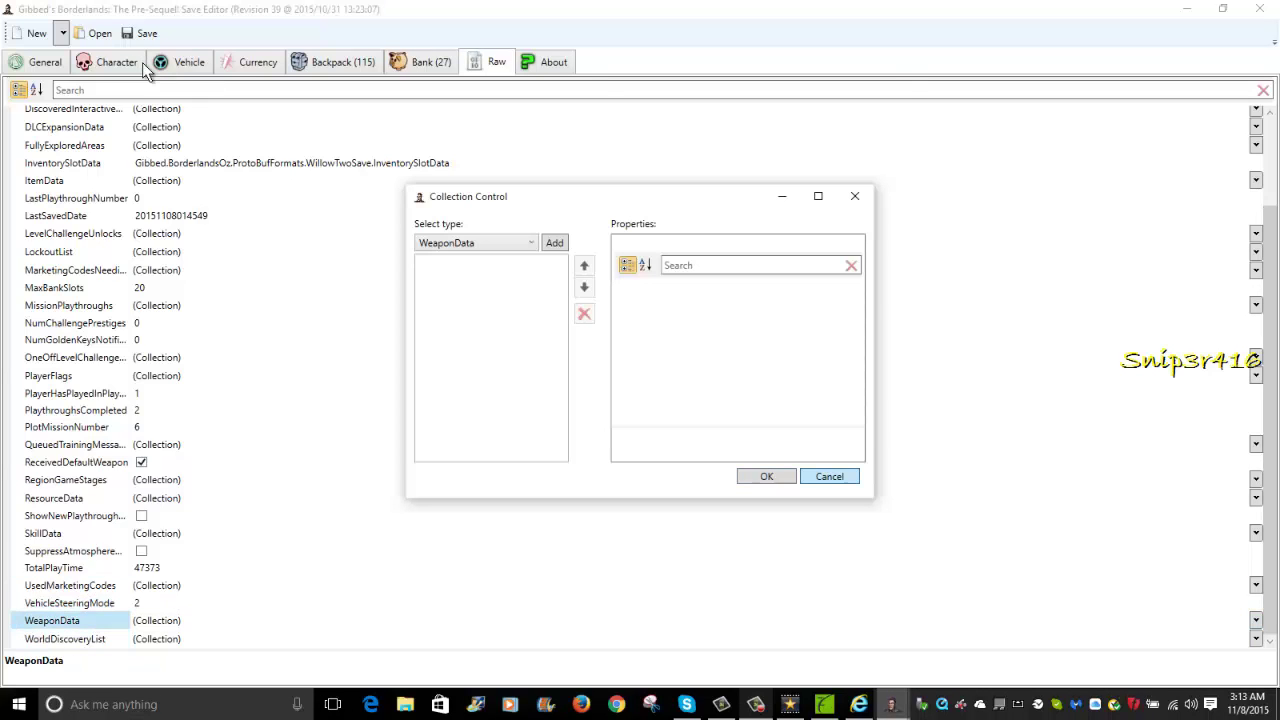
key("Return")
key("Down")
key("Down")
key("Up")
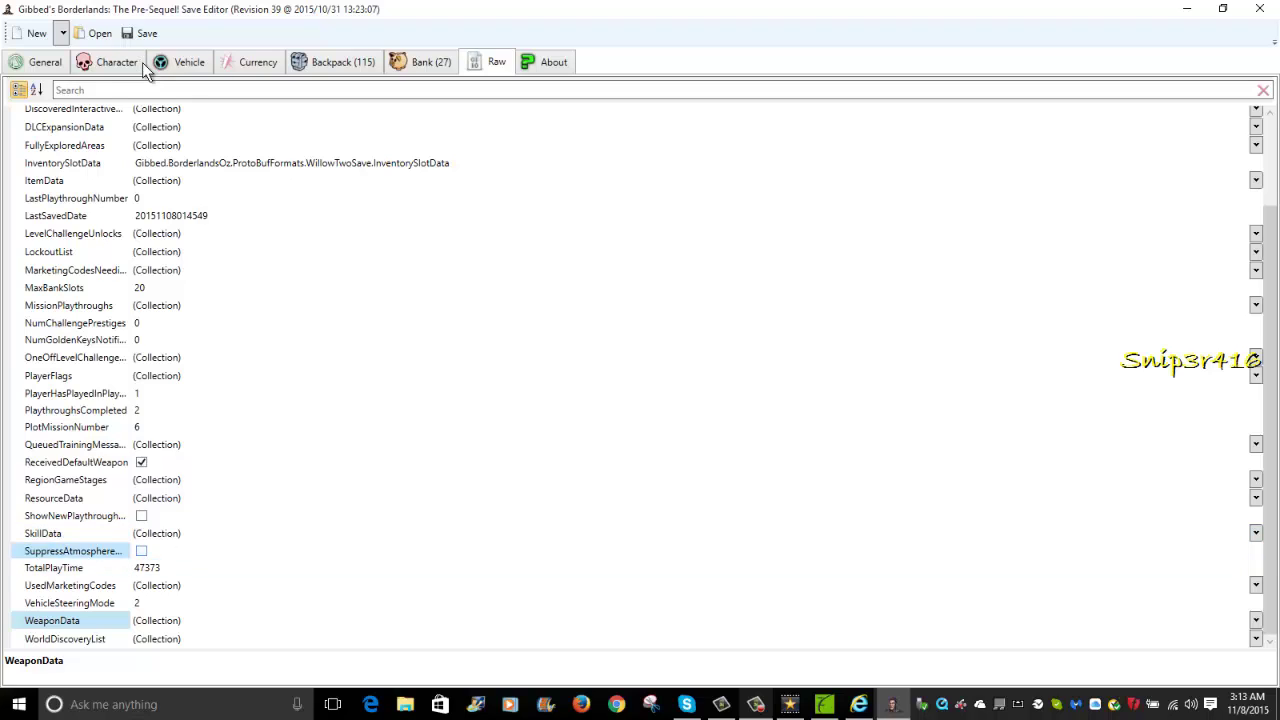
Open the ResourceData collection and examine the ammo pools and amounts of its entries.
key("Up")
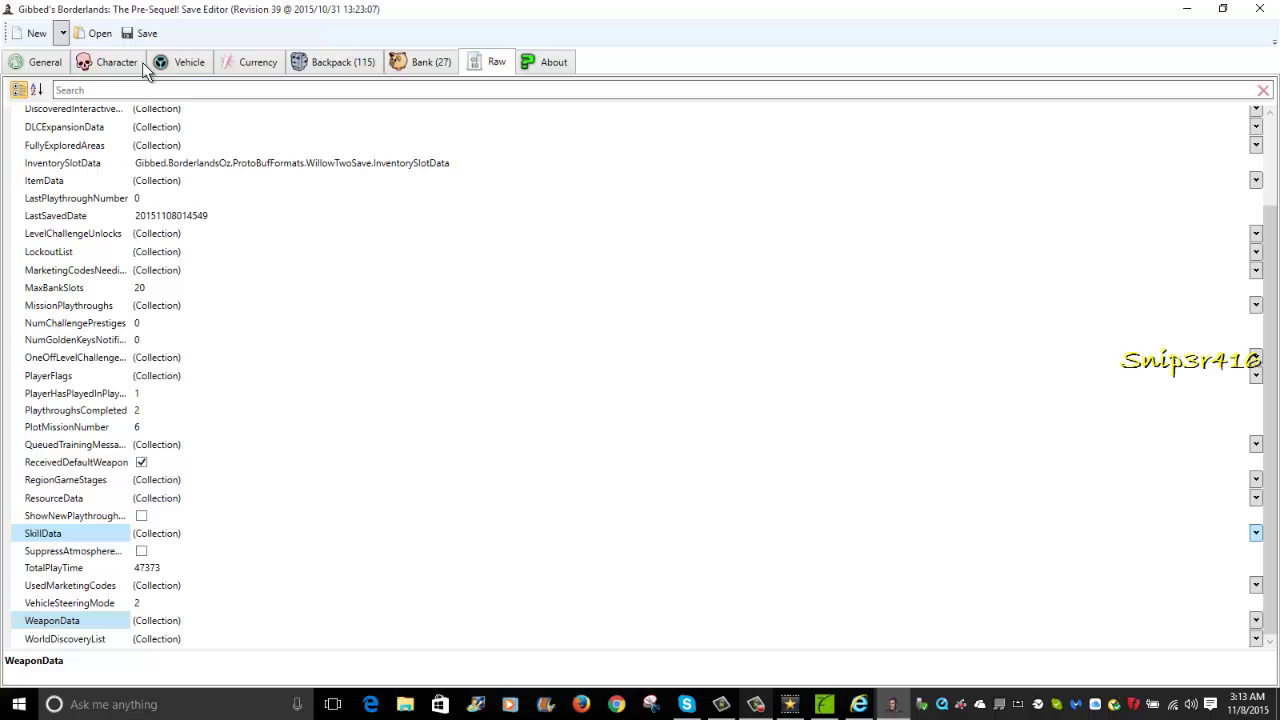
key("Return")
key("Down")
key("Down")
key("Down")
key("Down")
key("Down")
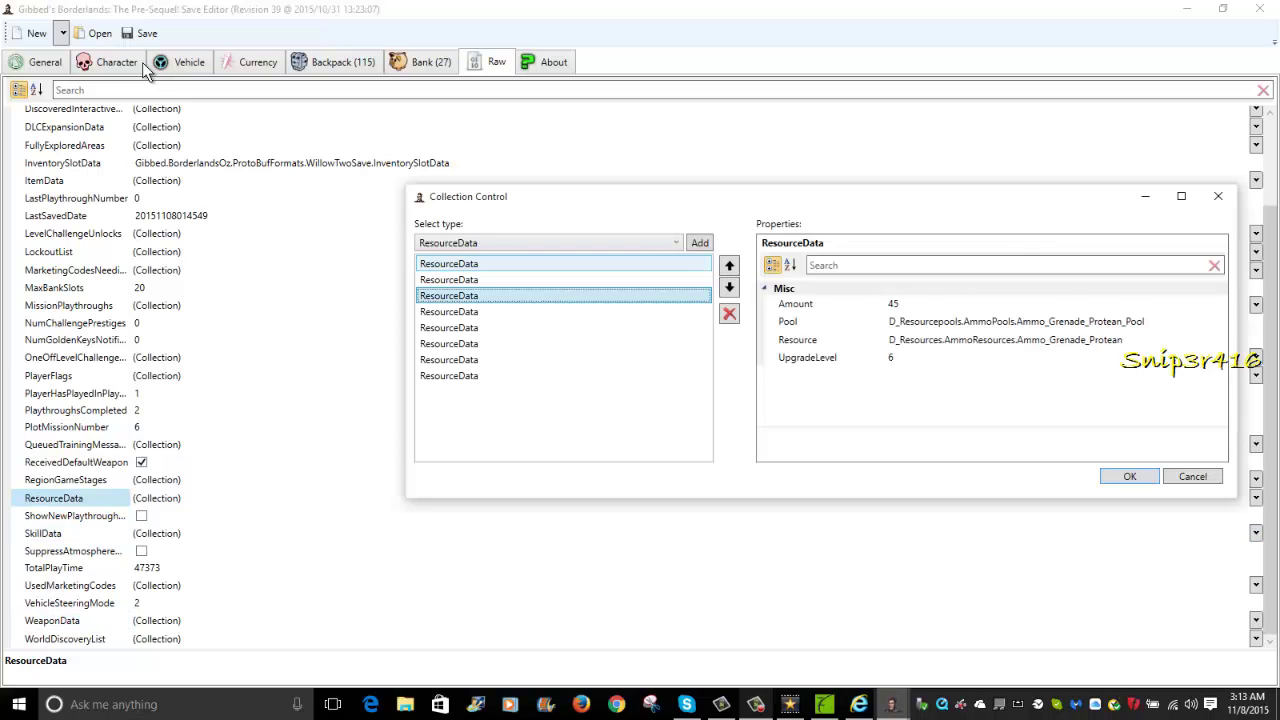
key("Down")
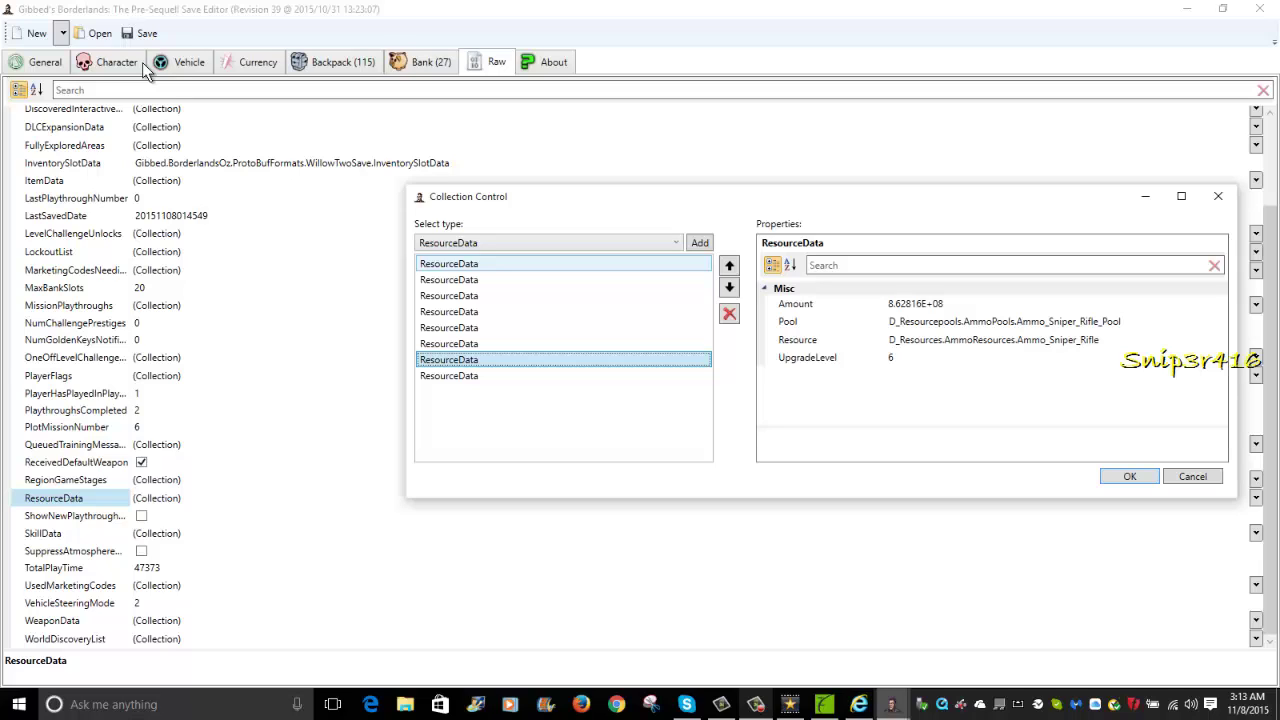
key("Down")
key("Up")
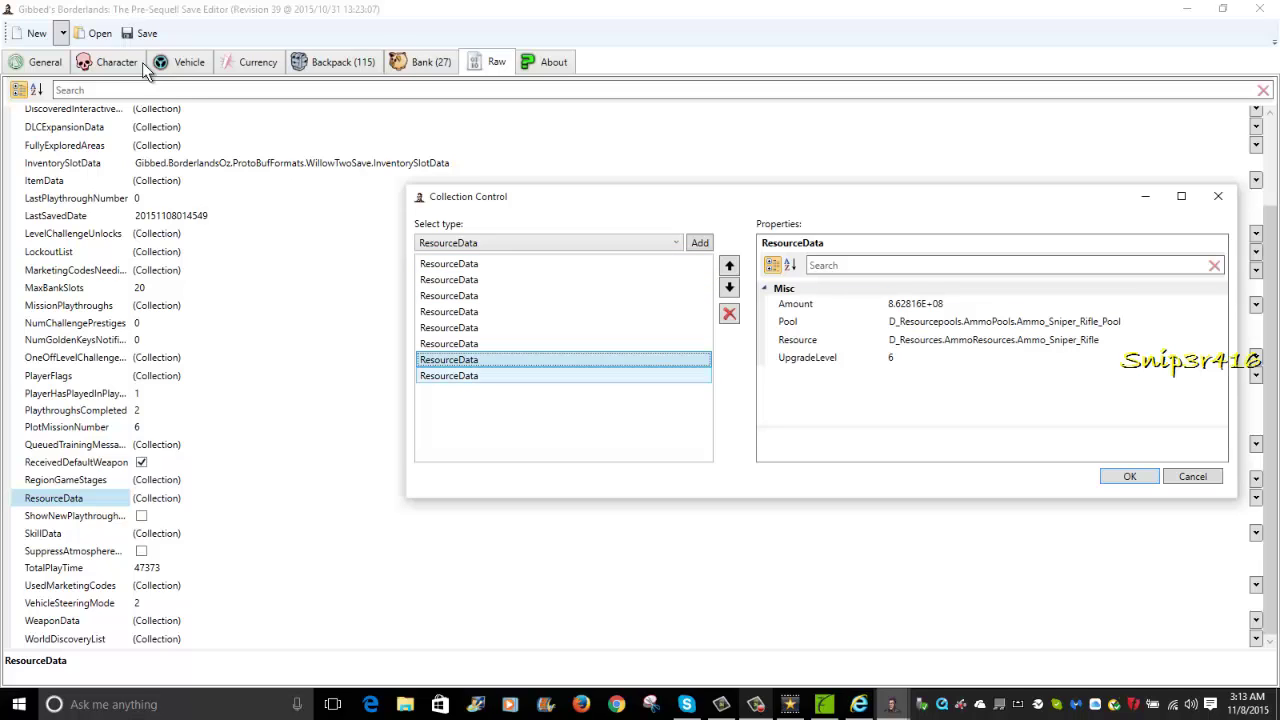
key("Down")
key("Tab")
key("Tab")
key("BackSpace")
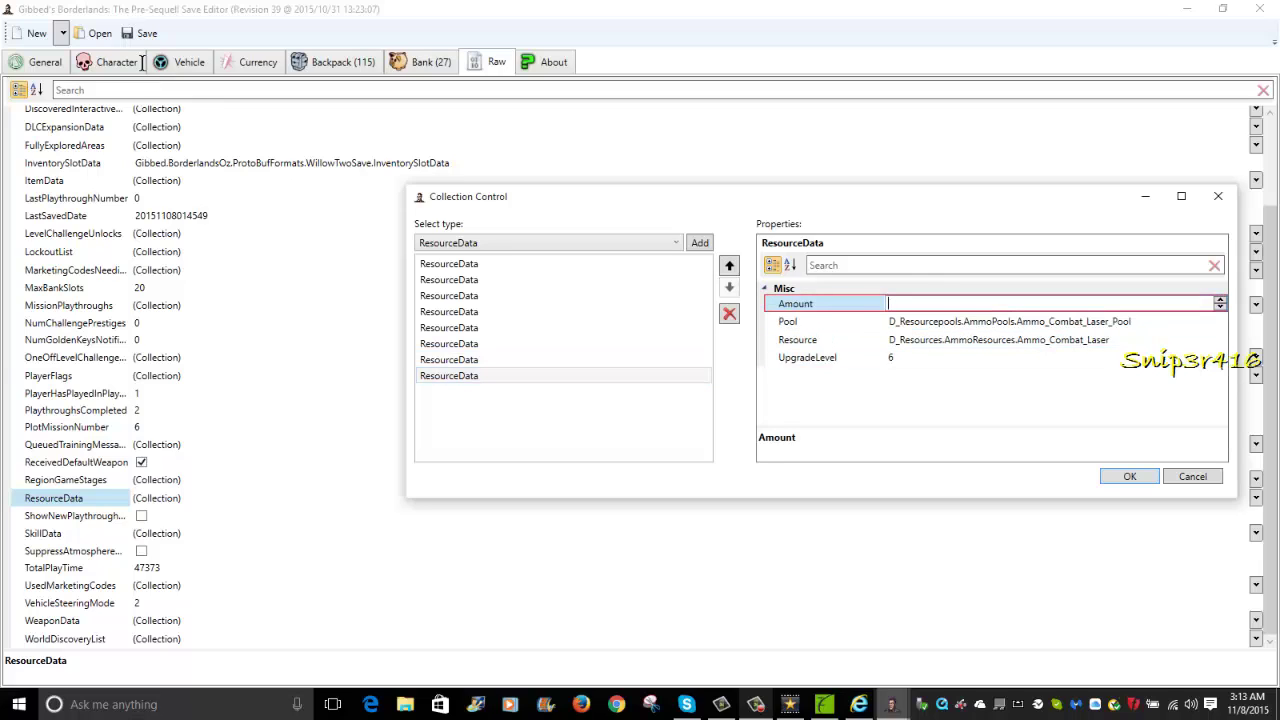
type("9999999999999999")
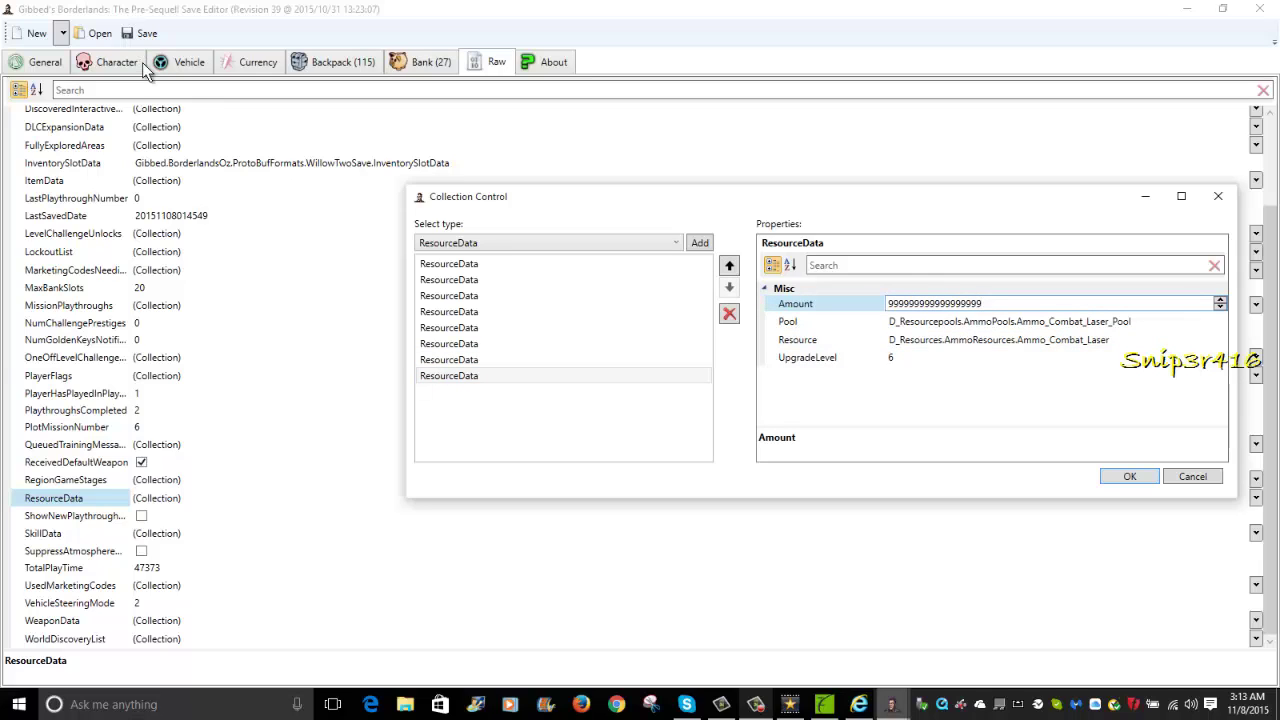
key("shift+Tab")
key("Up")
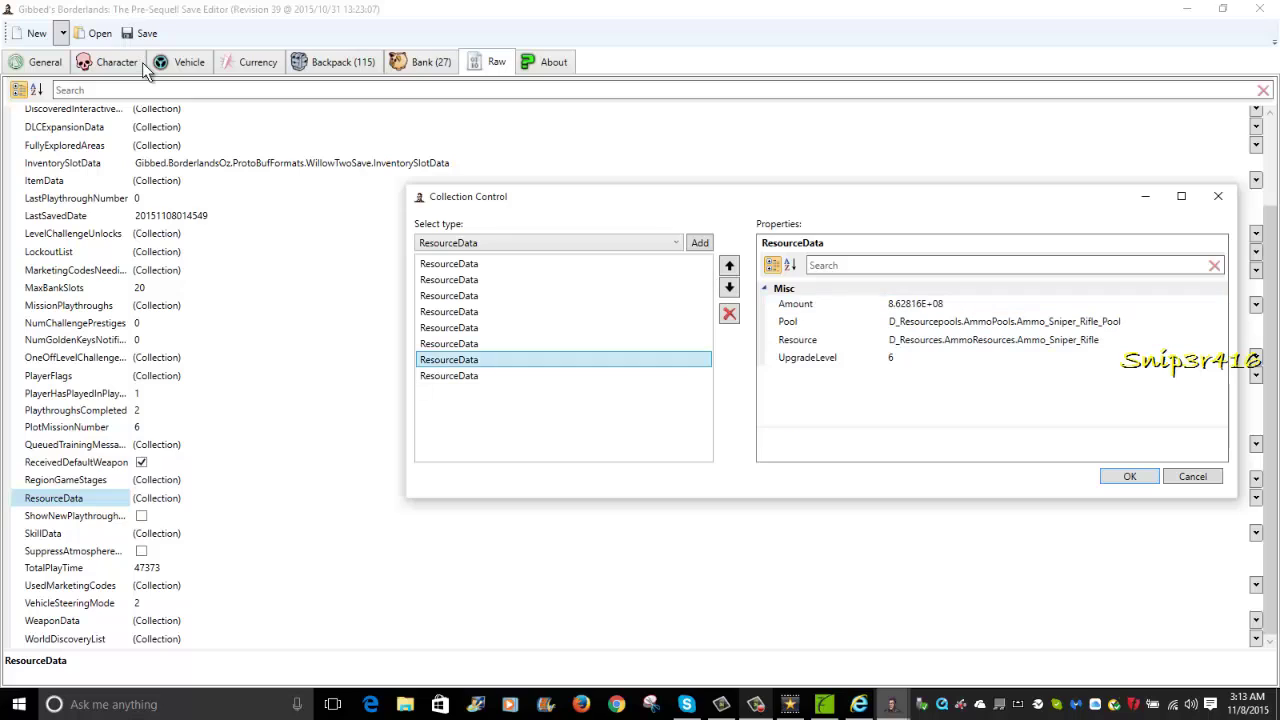
key("Down")
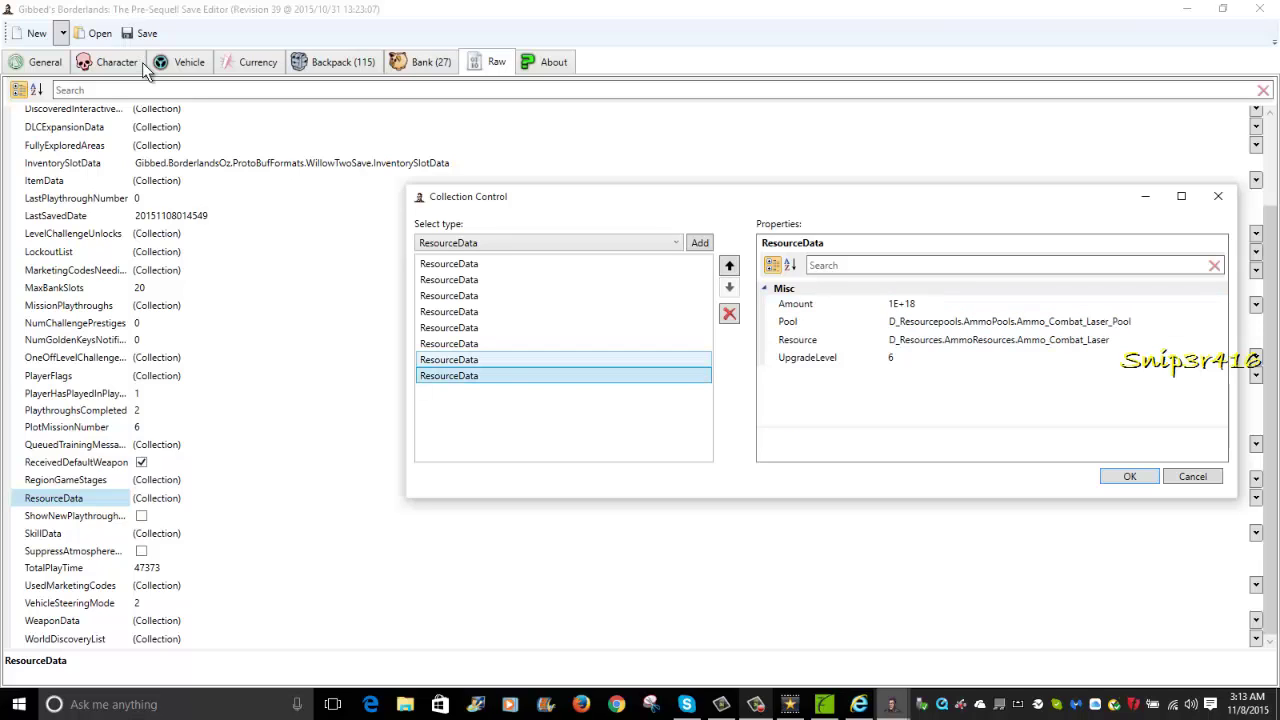
key("Up")
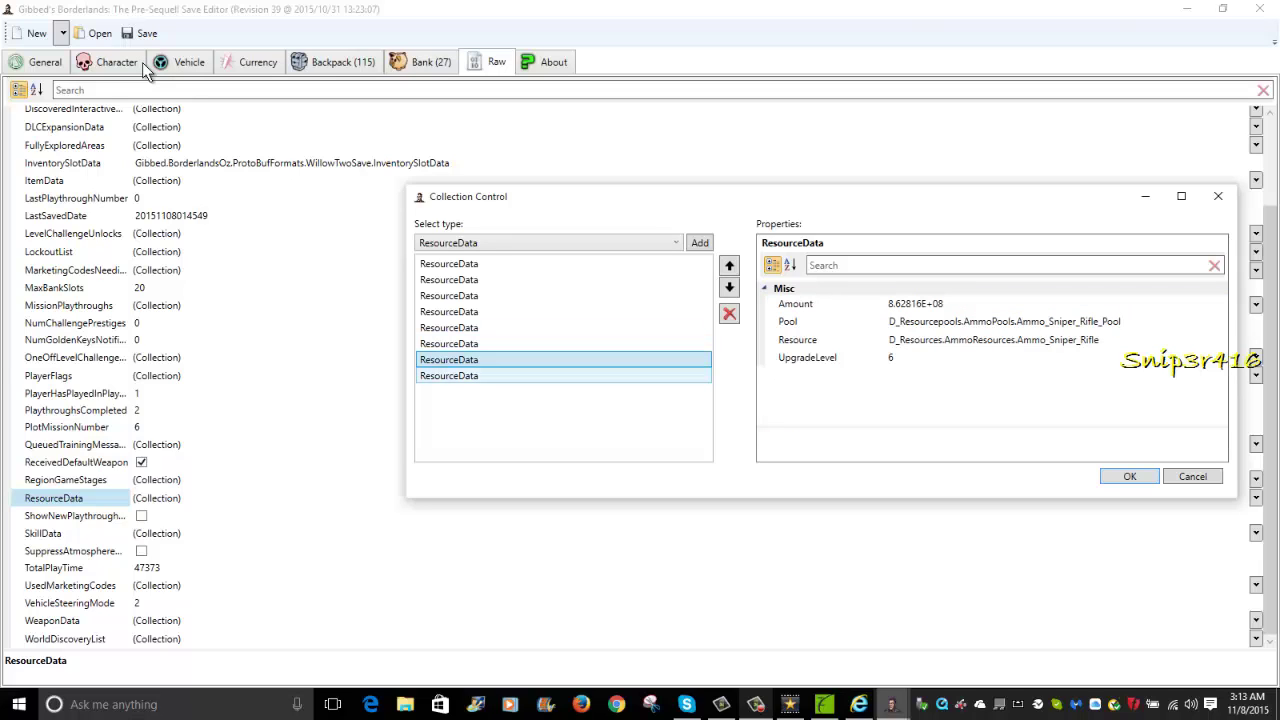
key("Down")
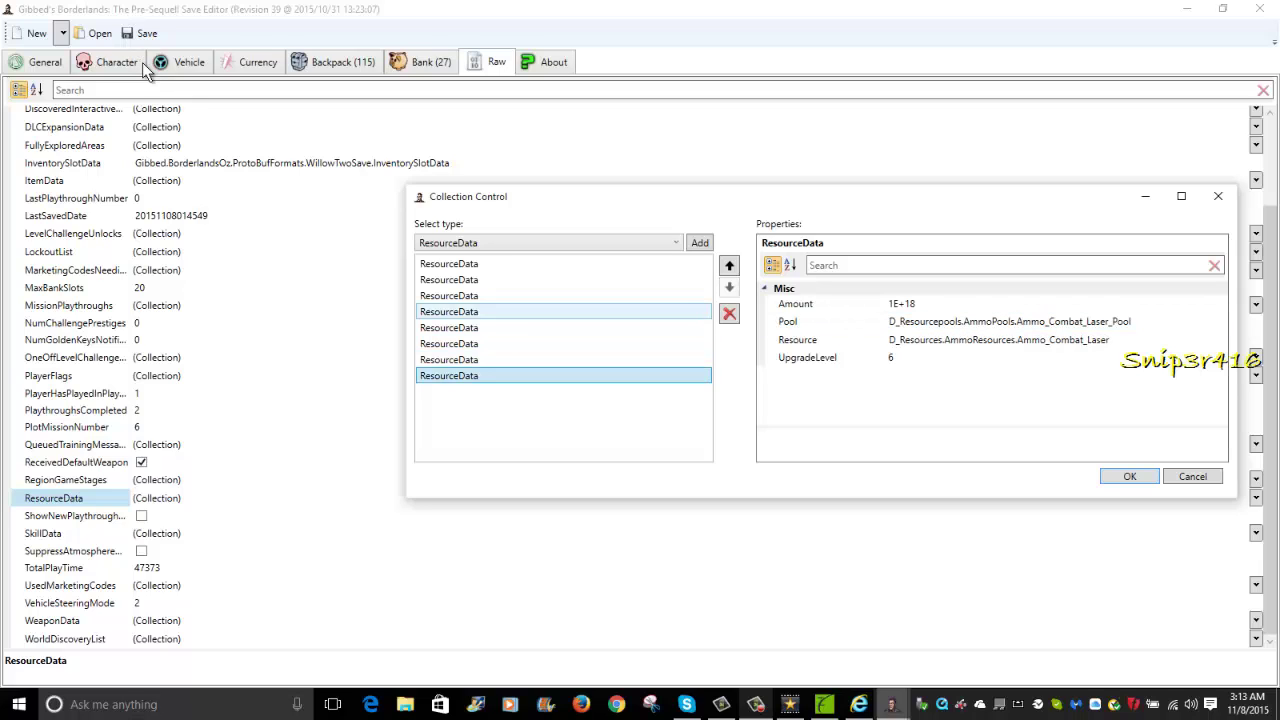
left_click(449, 263)
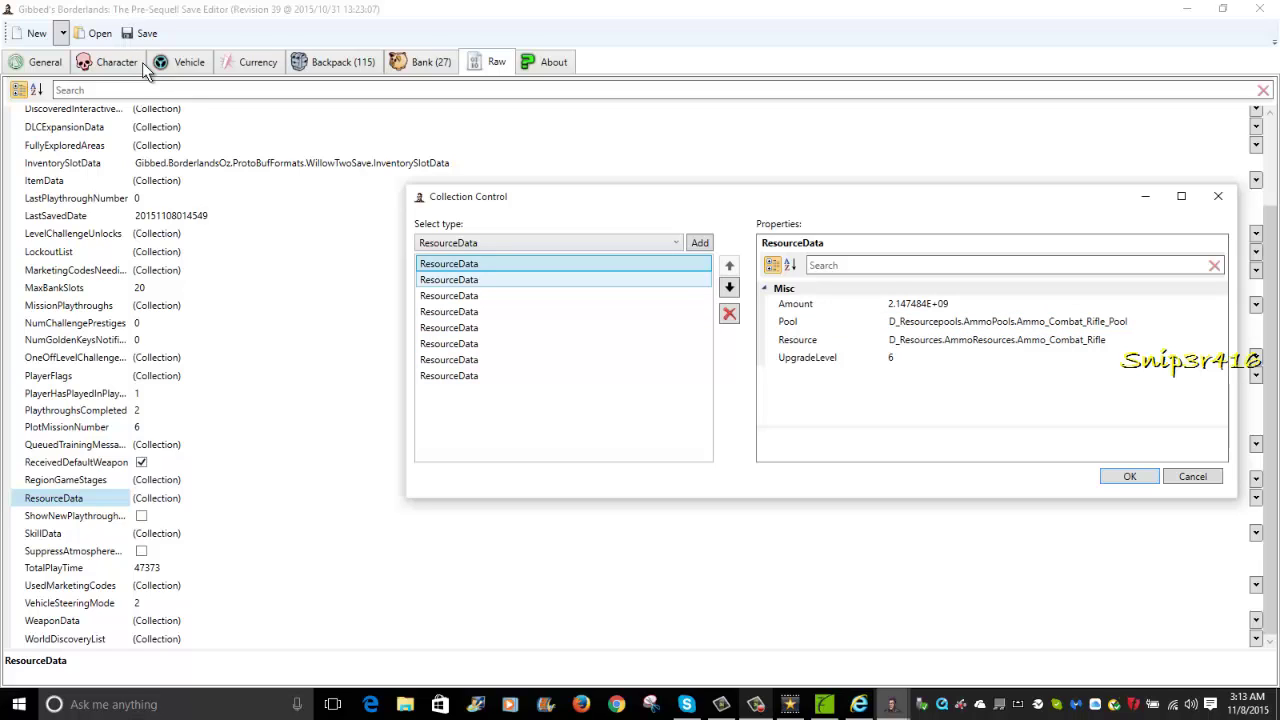
key("Down")
key("Tab")
key("Tab")
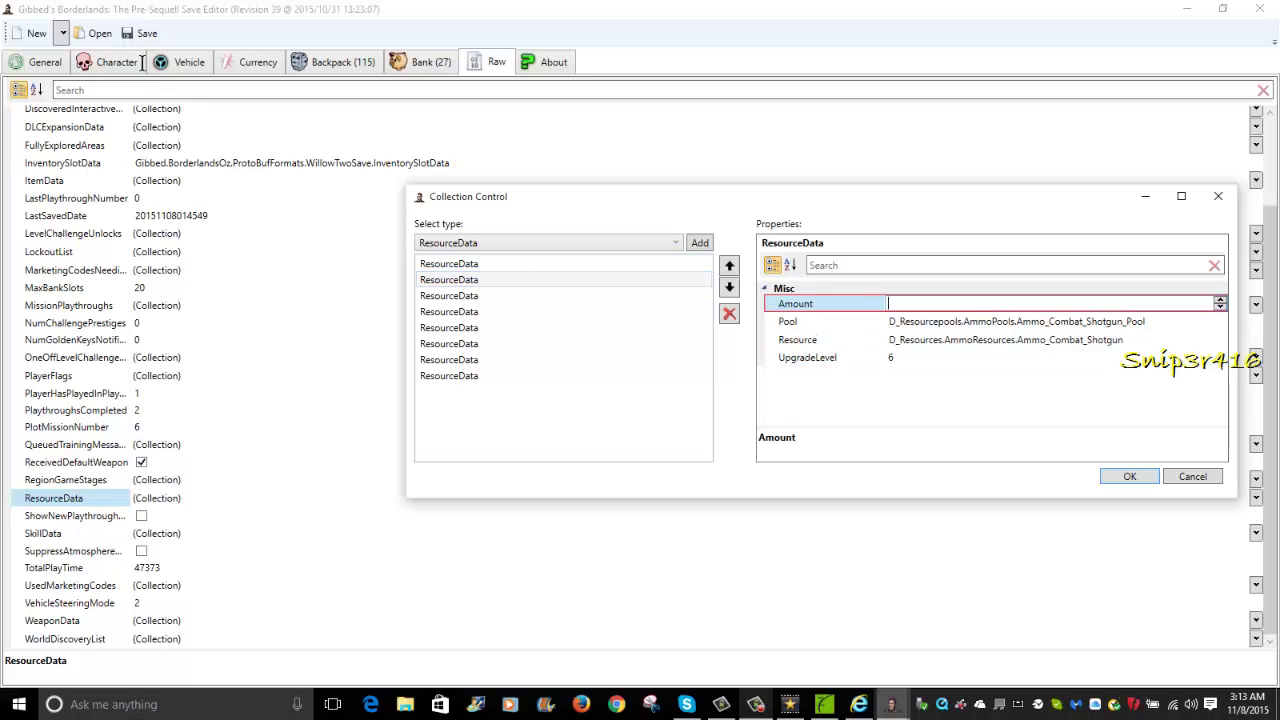
type("9999999999999999999999999999999999")
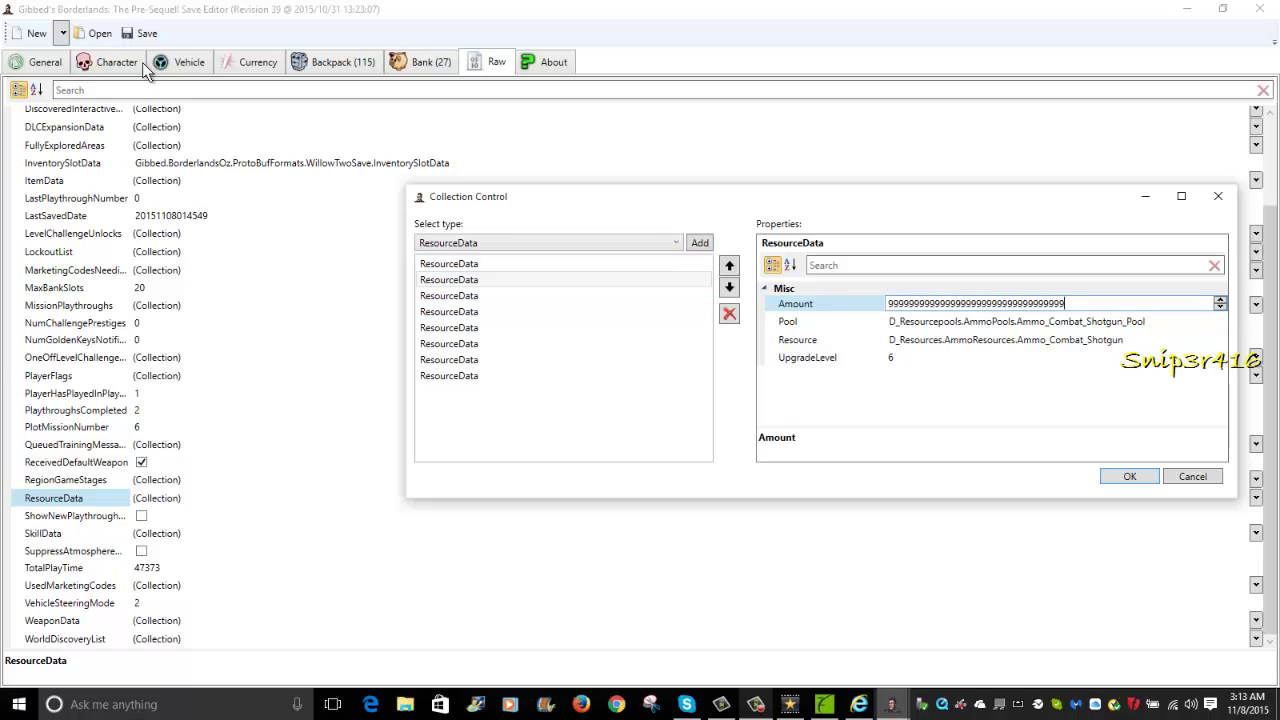
left_click(449, 263)
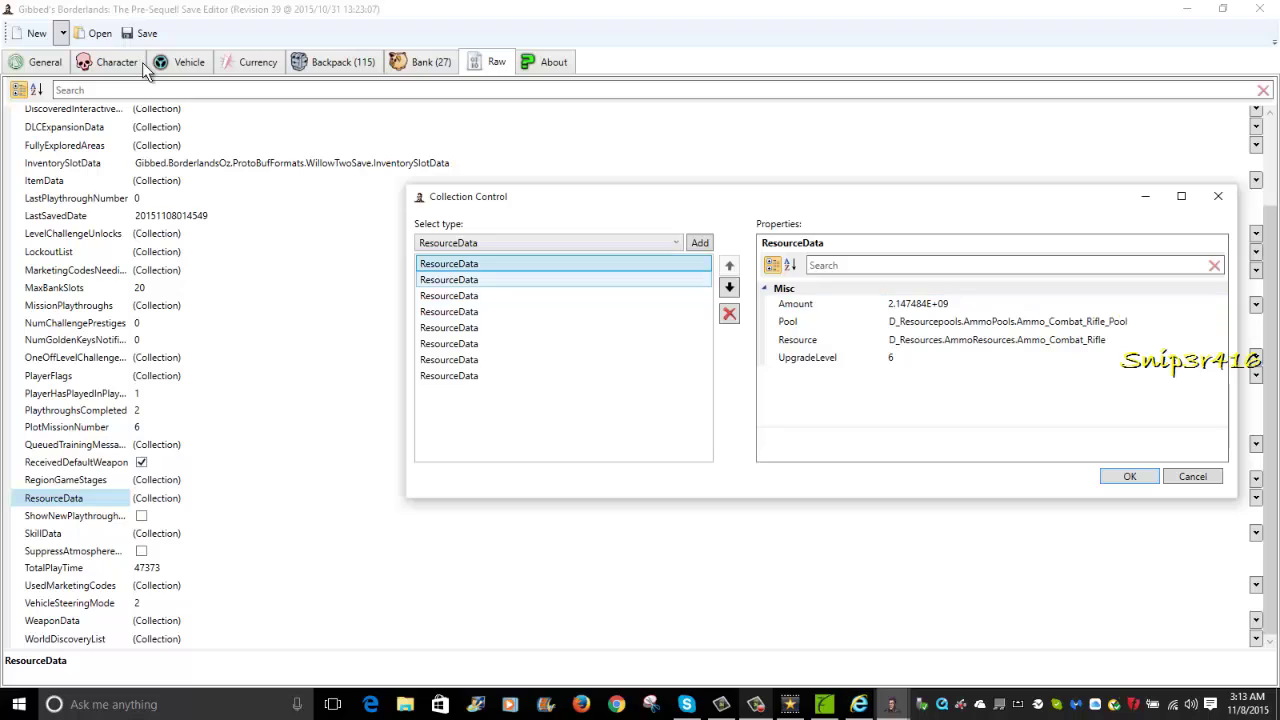
left_click(449, 279)
left_click(449, 295)
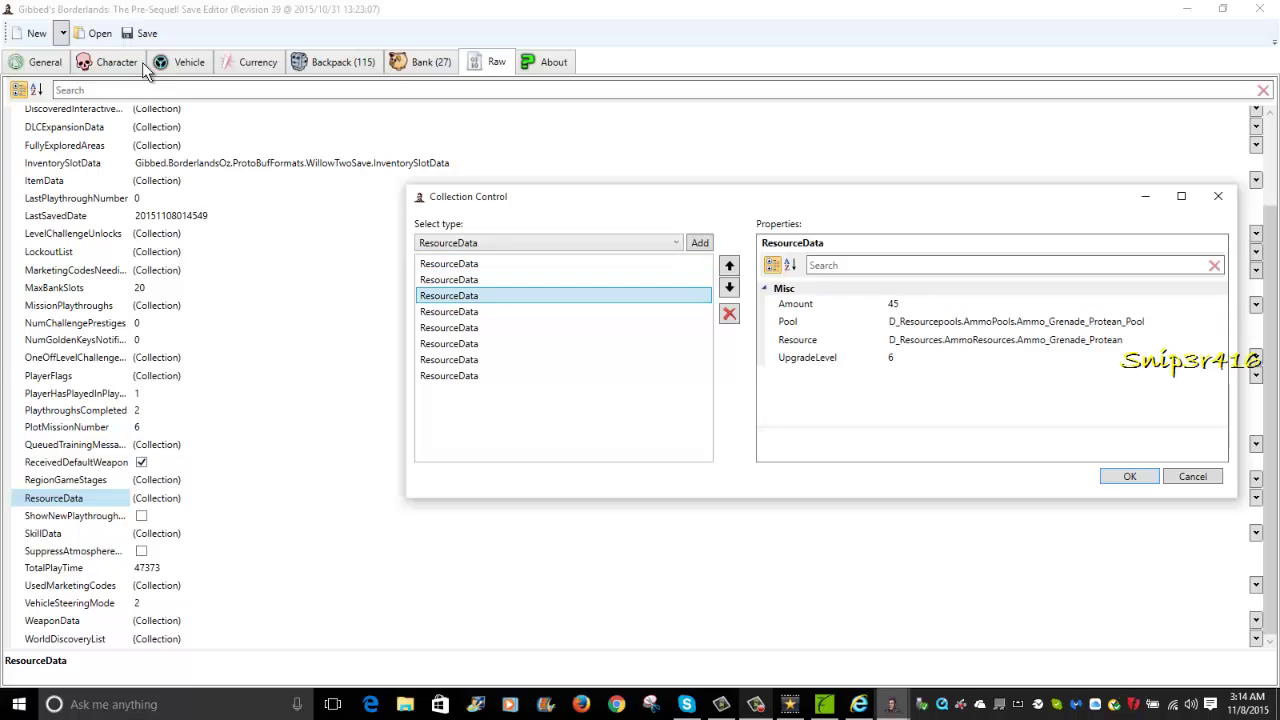
key("Tab")
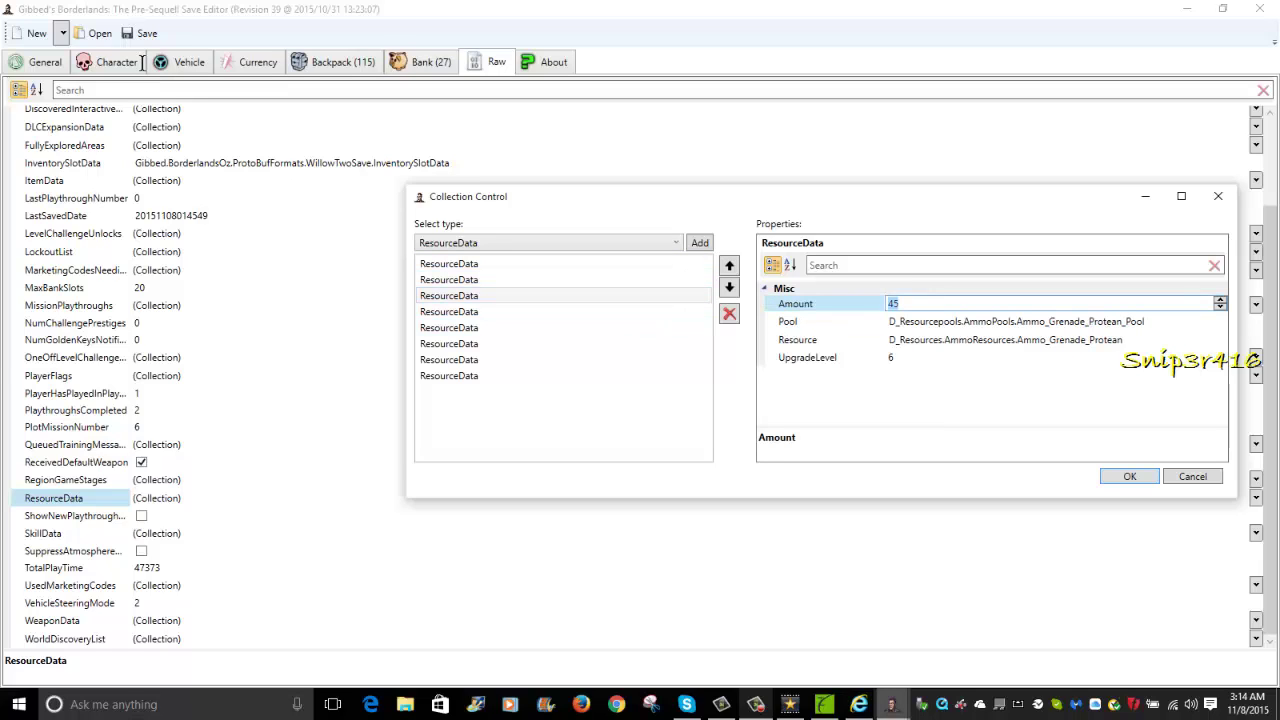
key("BackSpace")
type("9992929392349259369693")
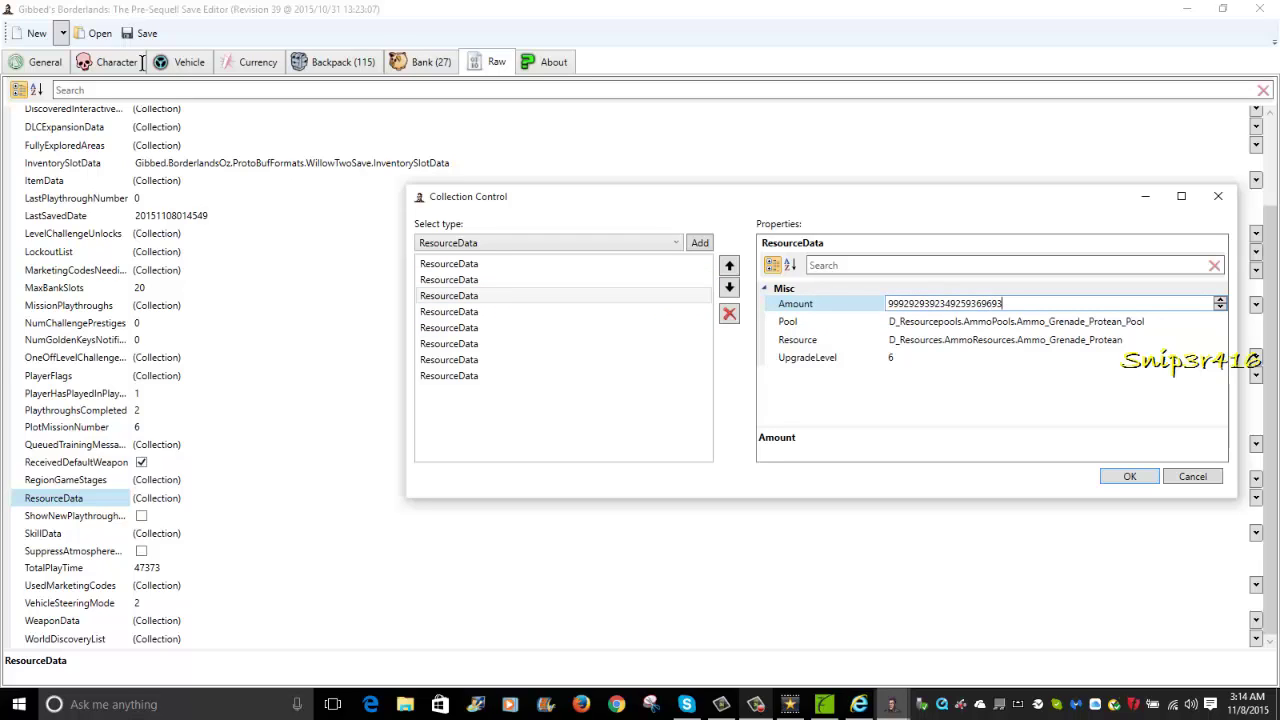
type("964")
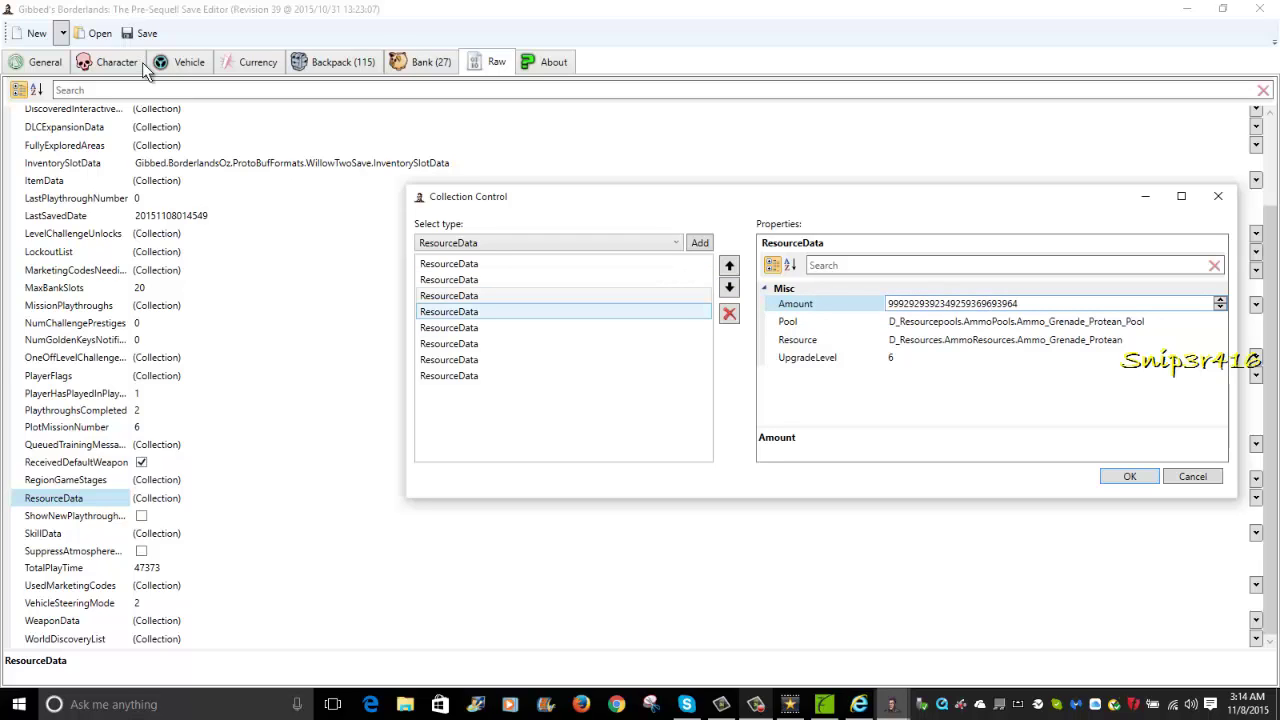
key("Return")
key("Up")
key("Down")
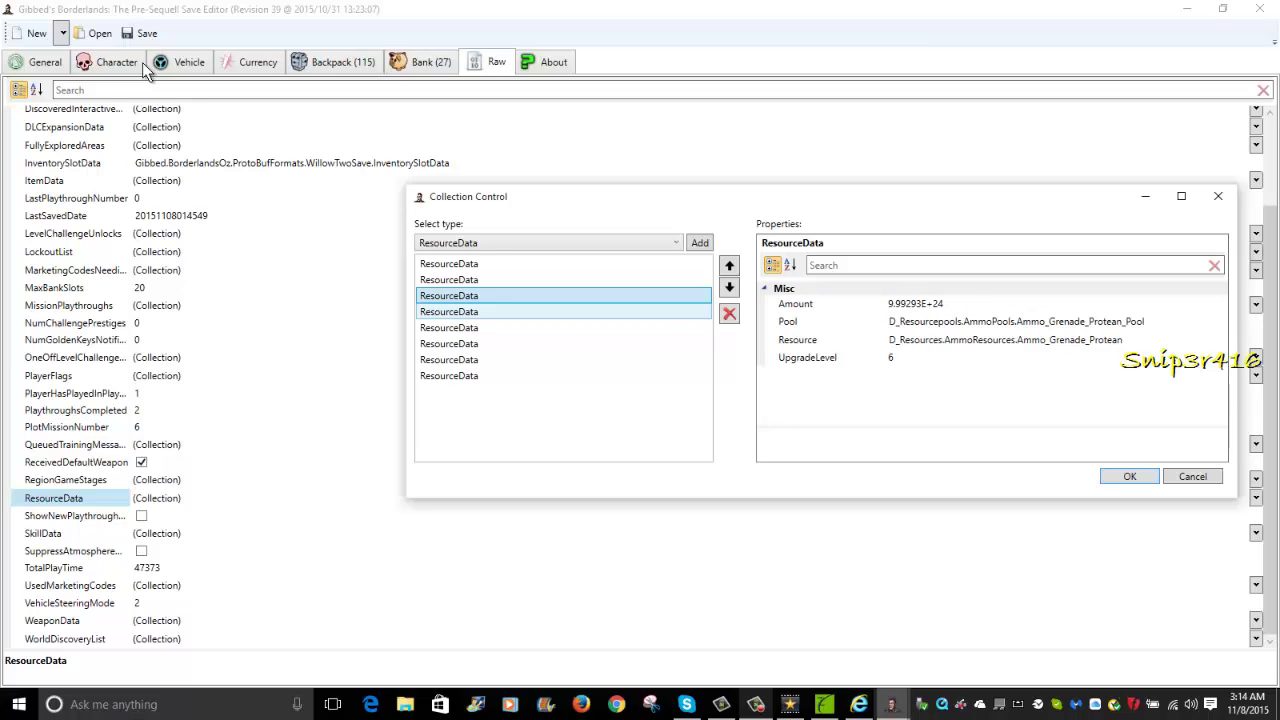
key("Down")
key("Down")
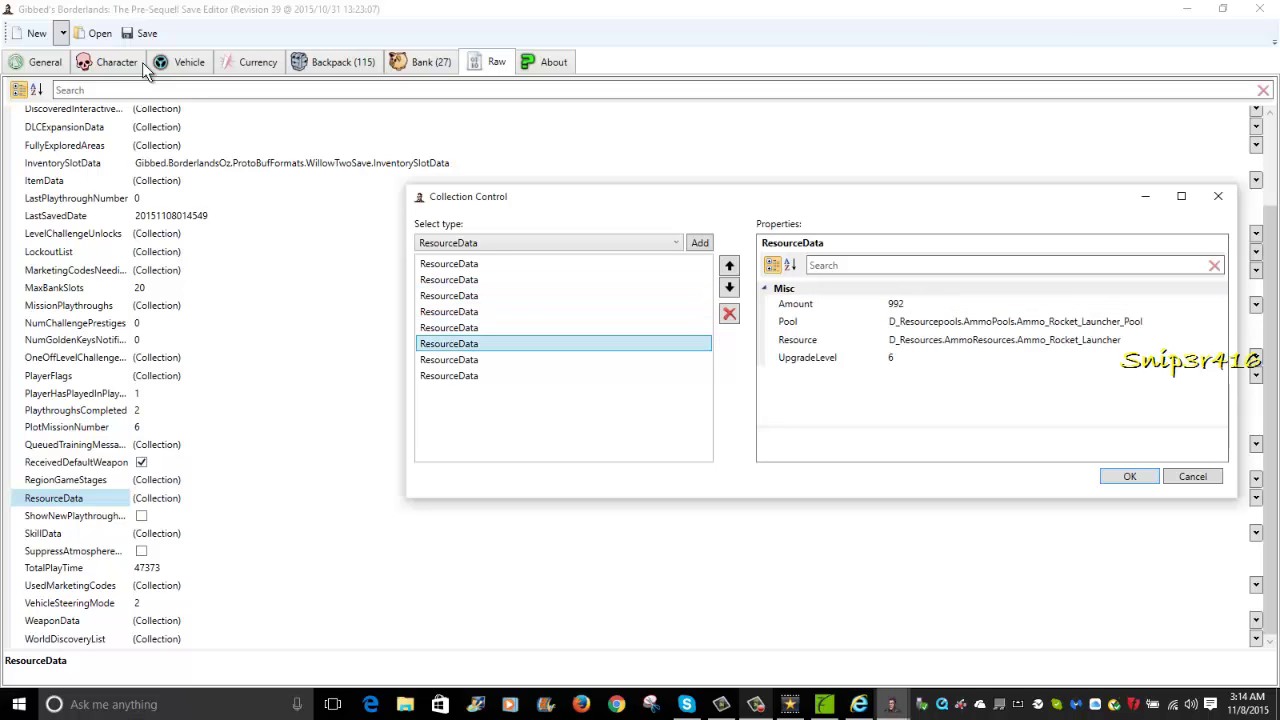
key("Tab")
key("Tab")
key("BackSpace")
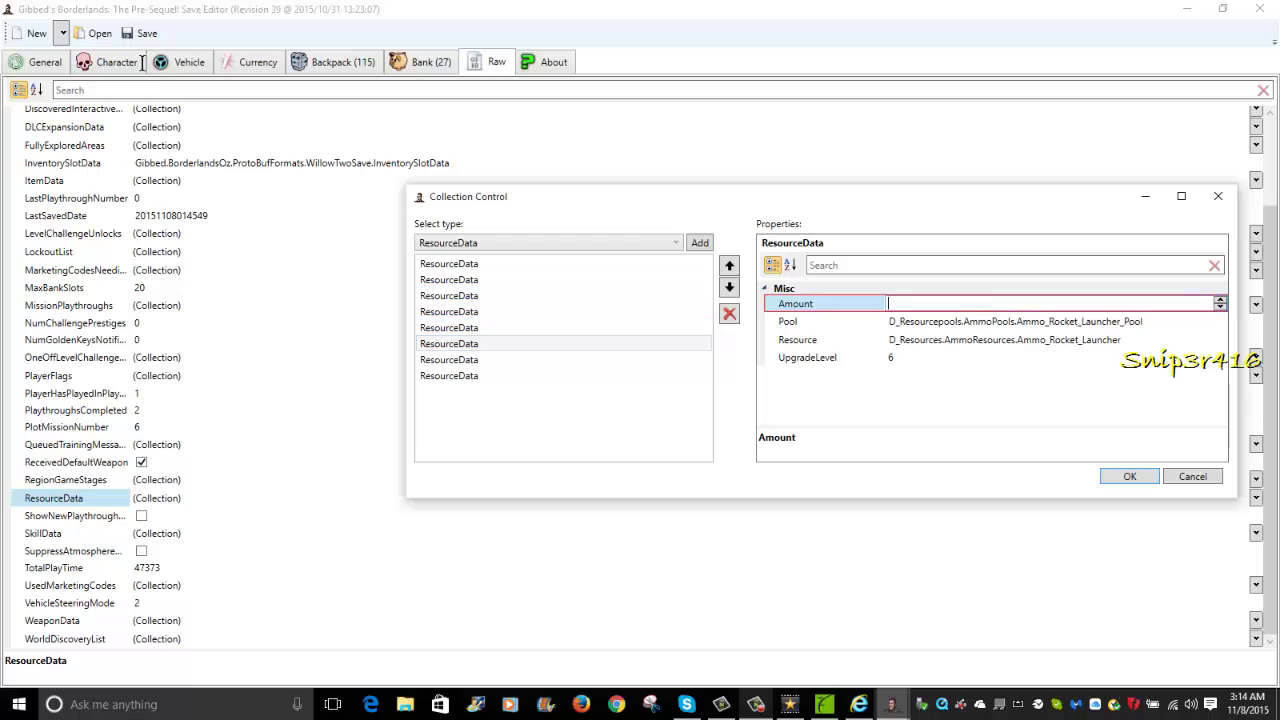
type("09876544567654")
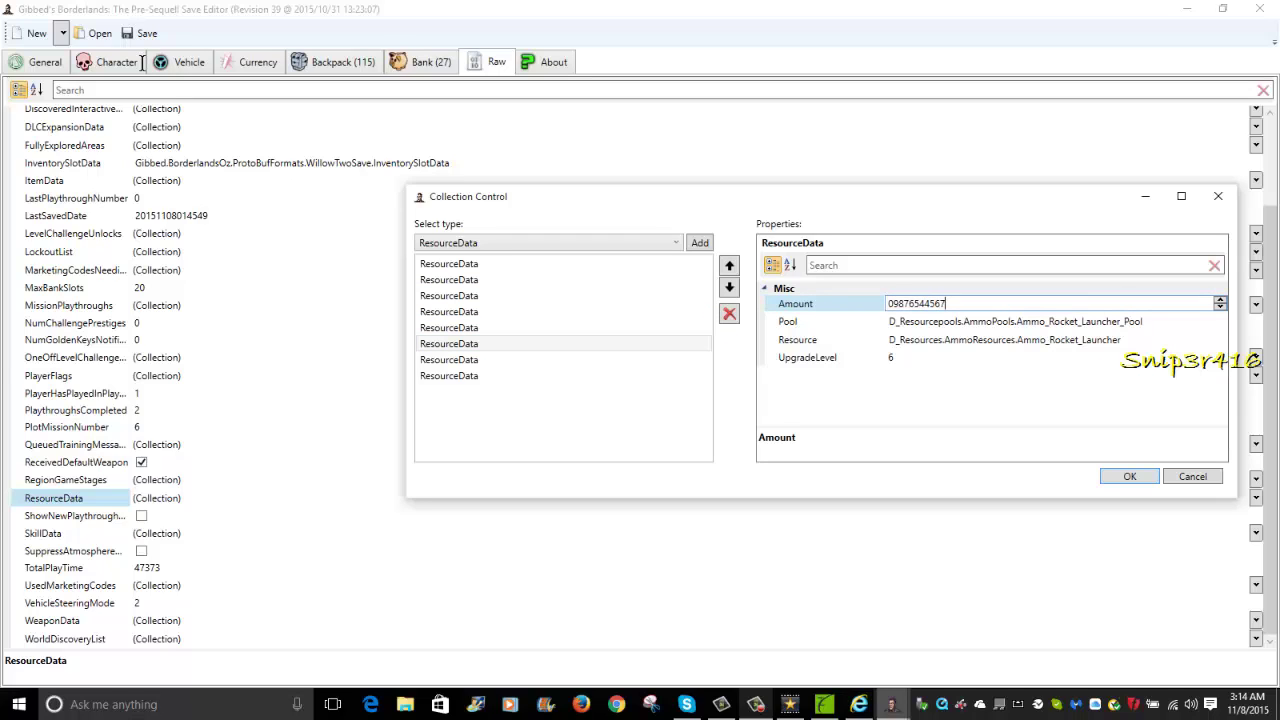
key("shift+Tab")
key("shift+Tab")
key("Down")
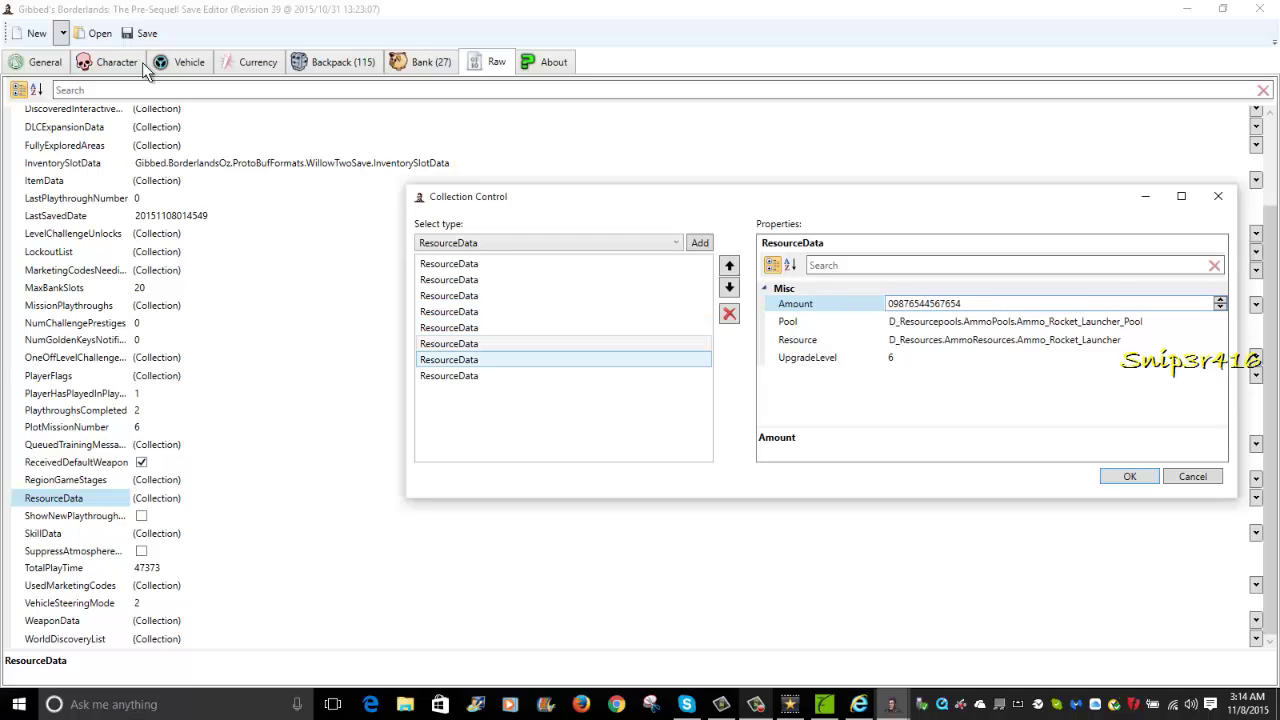
key("Up")
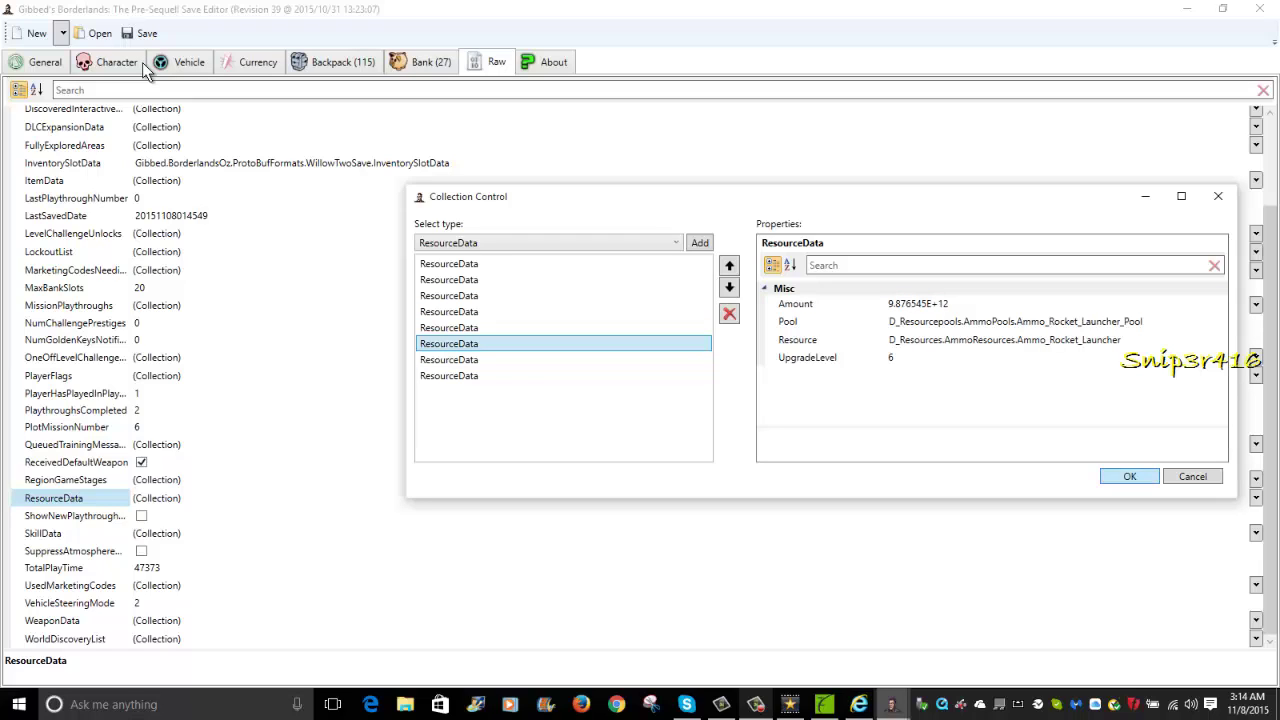
key("Return")
Open the RegionGameStages collection, view its first entry and close it without changes.
key("Up")
key("Down")
key("Up")
key("Up")
key("Down")
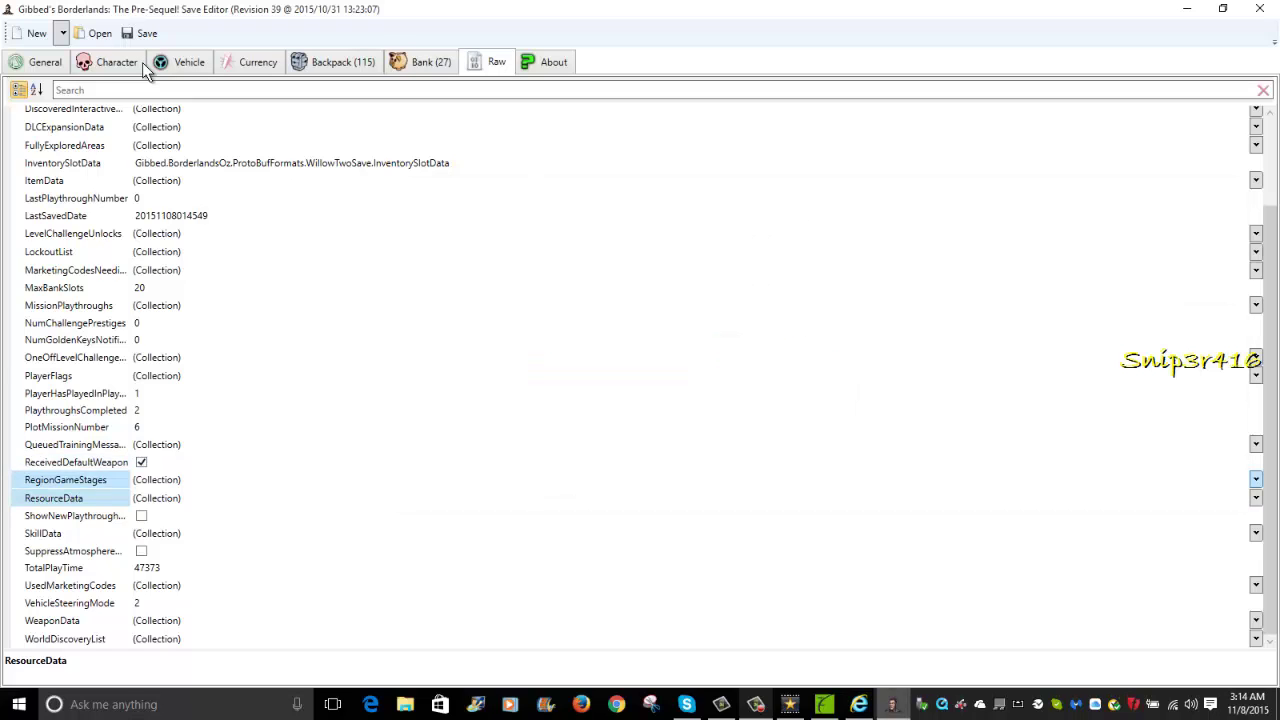
key("Up")
key("Up")
key("Down")
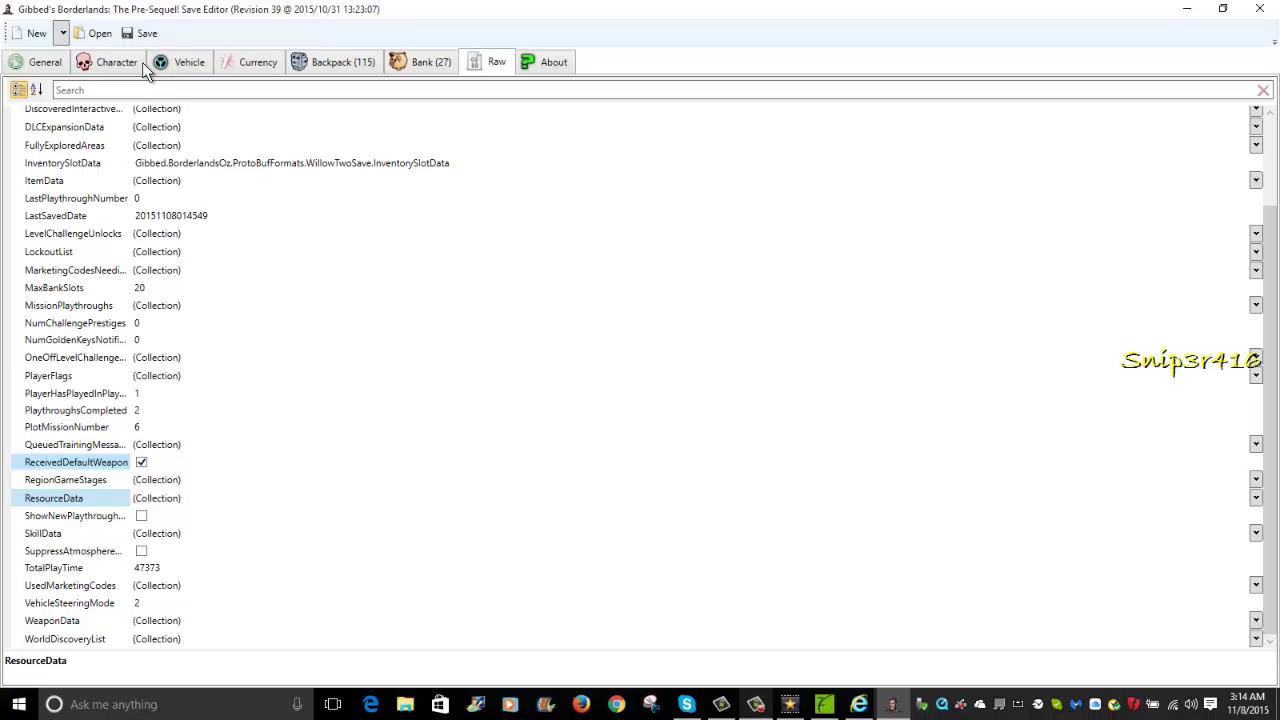
key("Up")
key("Down")
key("Down")
key("Up")
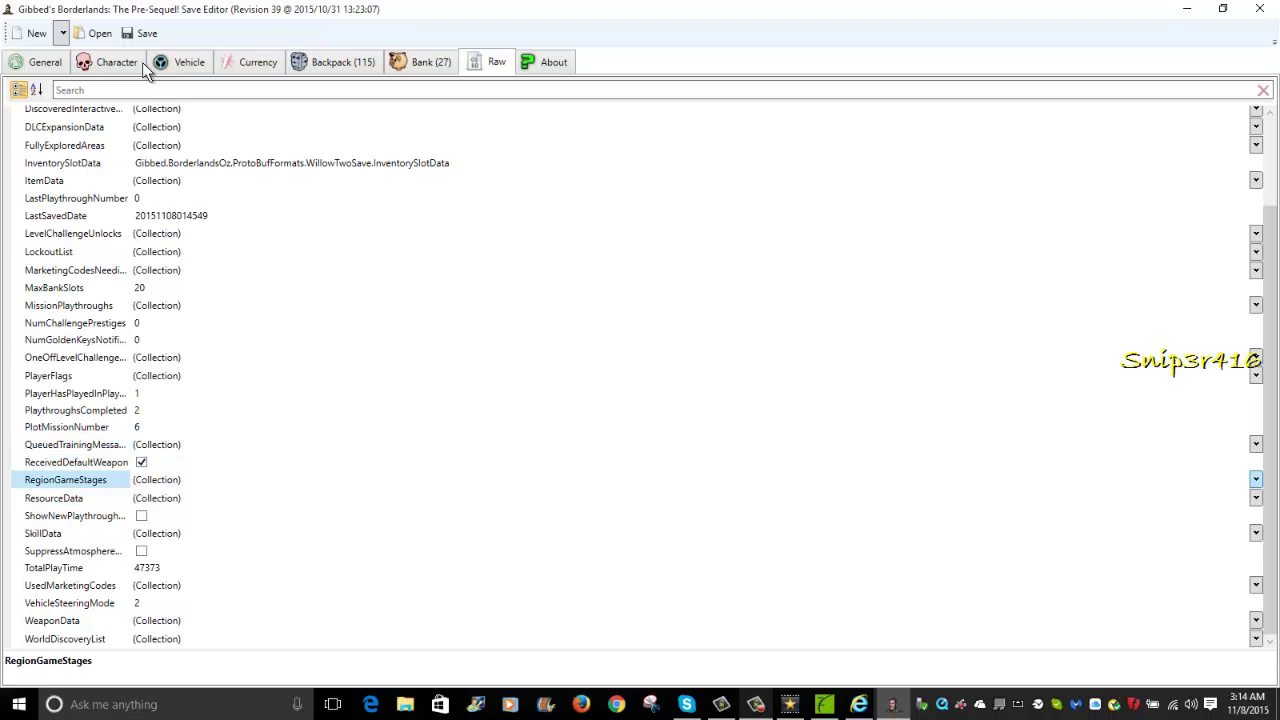
key("Return")
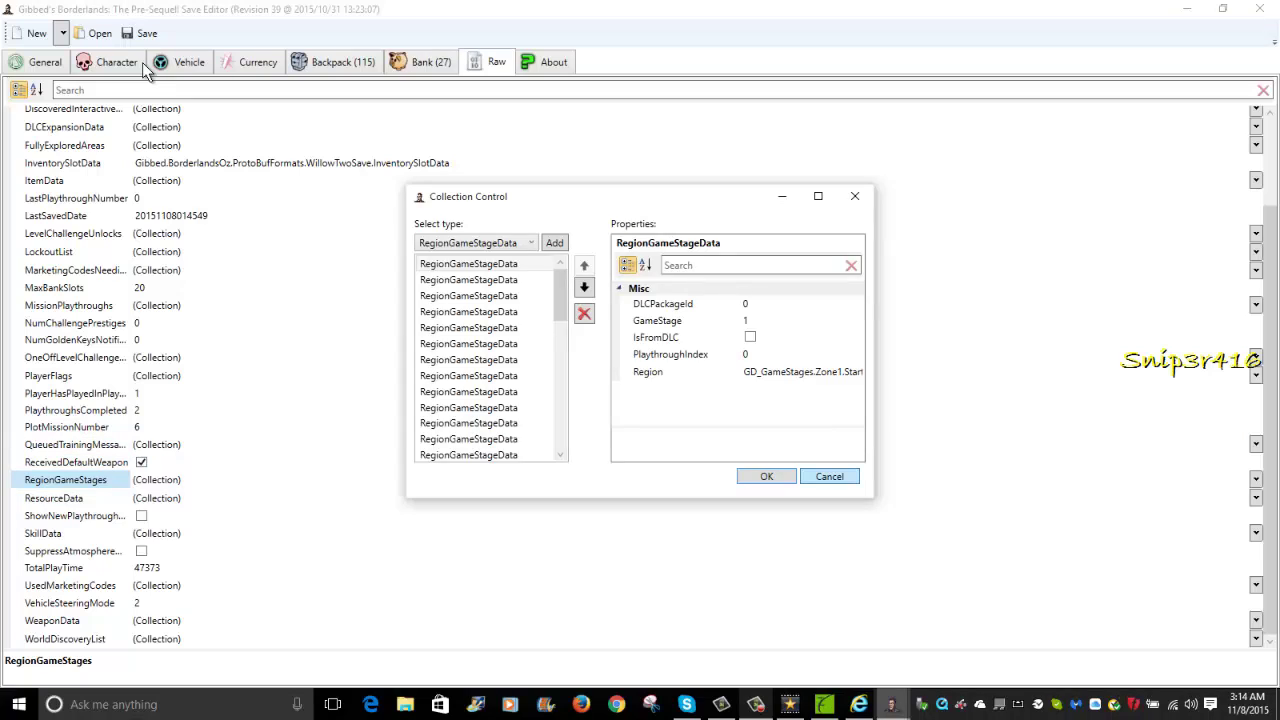
key("Escape")
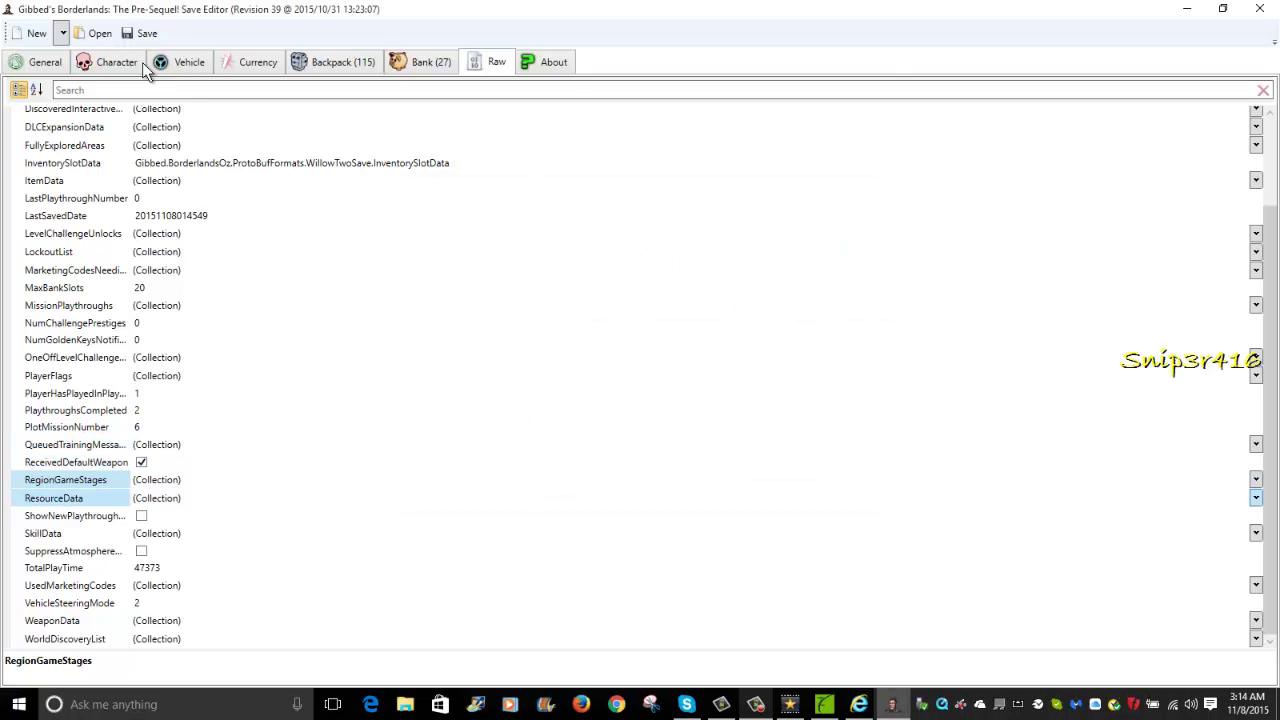
Reopen the ResourceData collection to check the first entry's amount, and close it without changes.
key("Down")
key("F4")
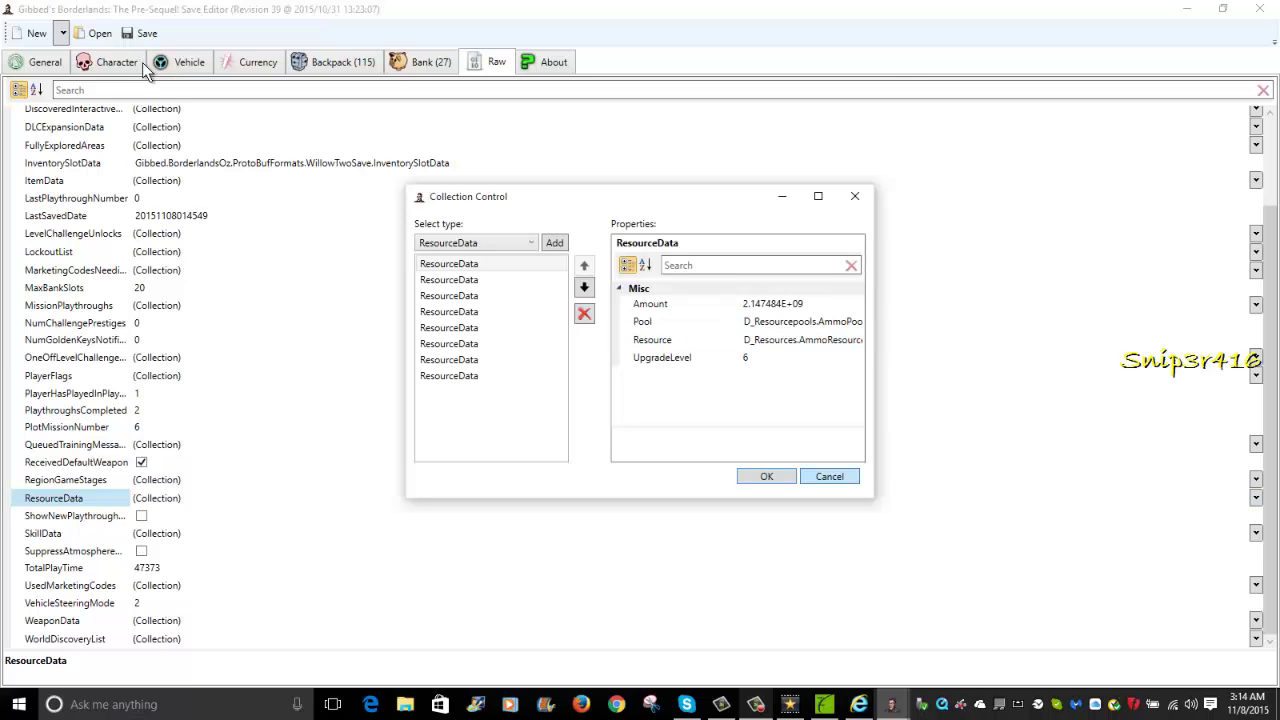
key("Escape")
Open the UsedMarketingCodes collection to check its contents and close it.
key("Down")
key("Down")
key("Down")
key("Down")
key("Down")
key("Down")
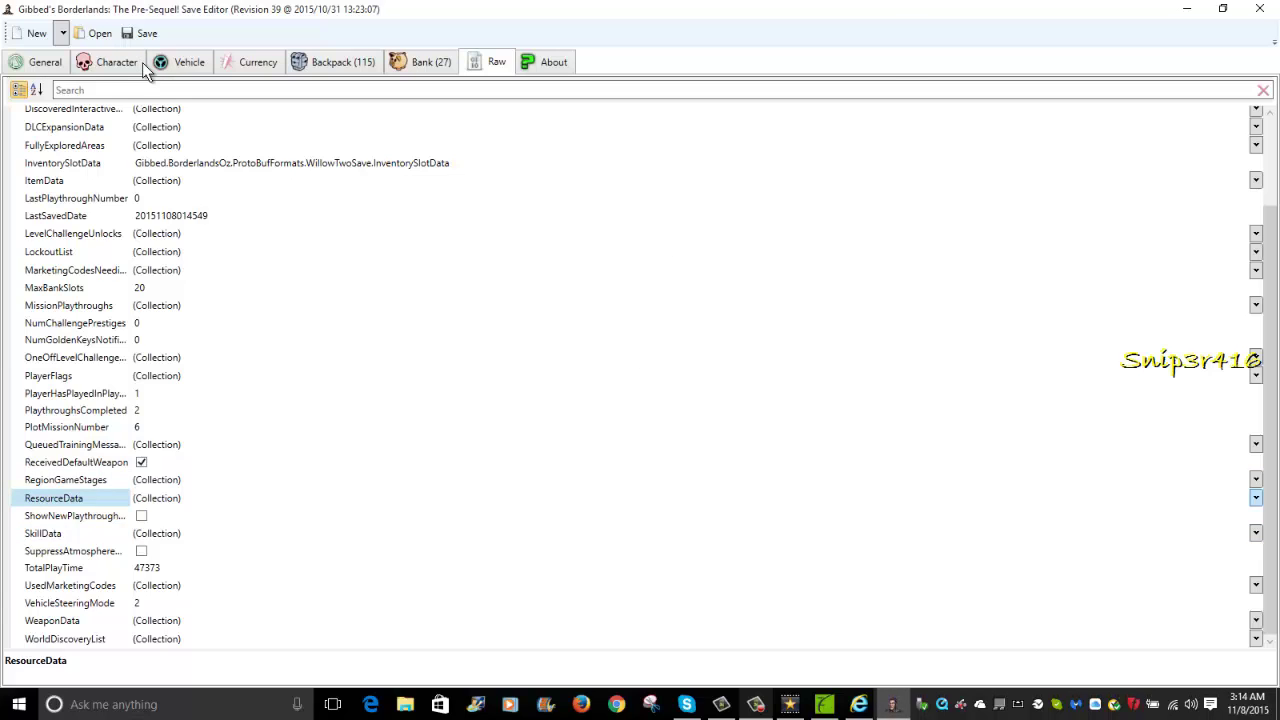
key("Up")
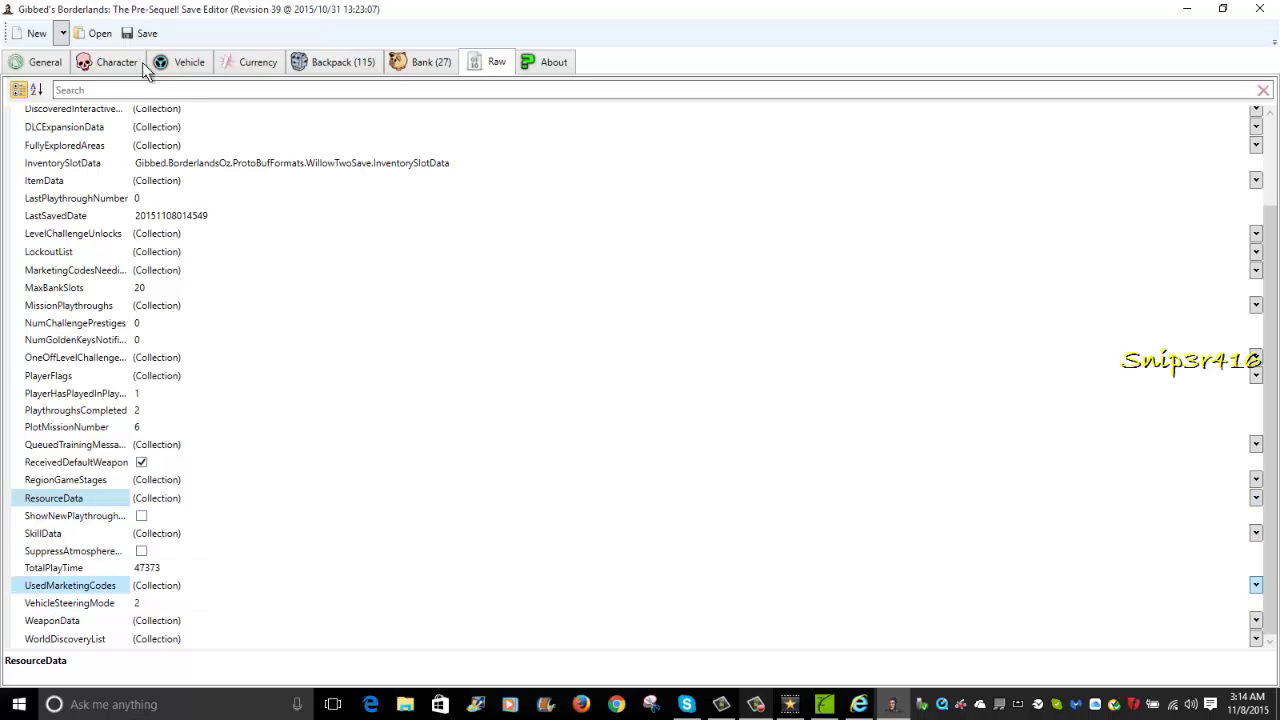
key("alt+Down")
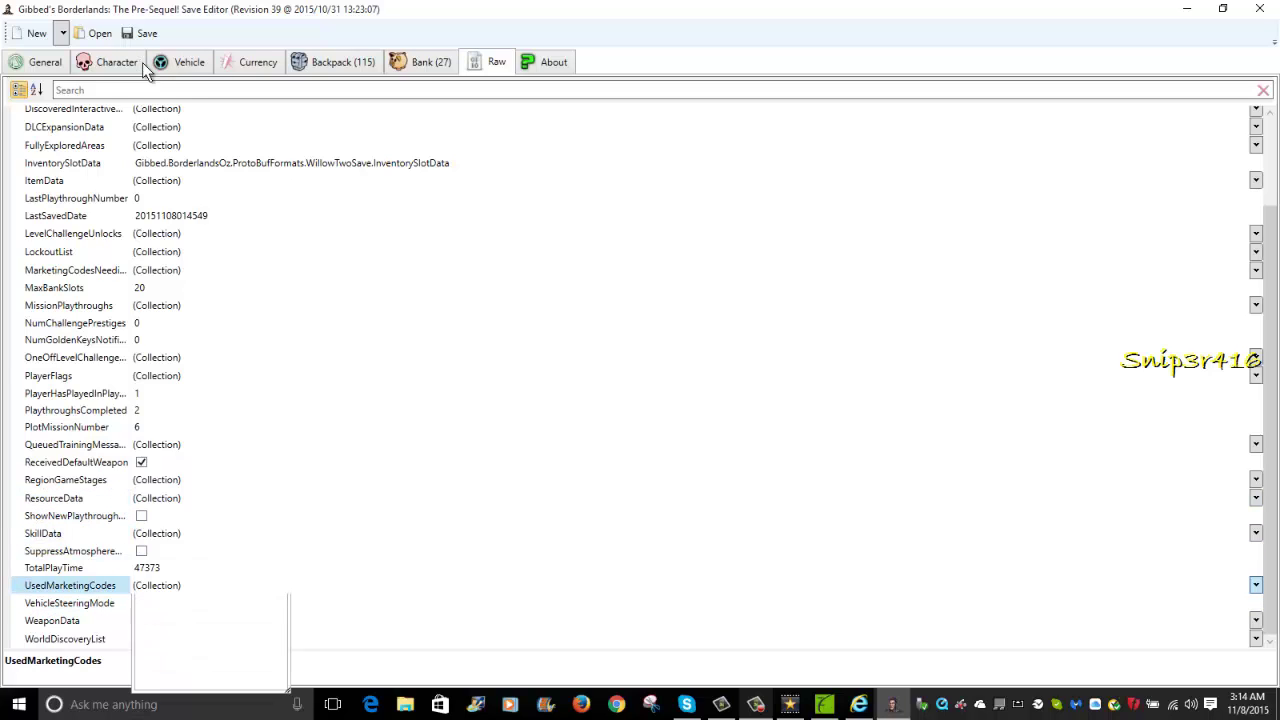
key("Escape")
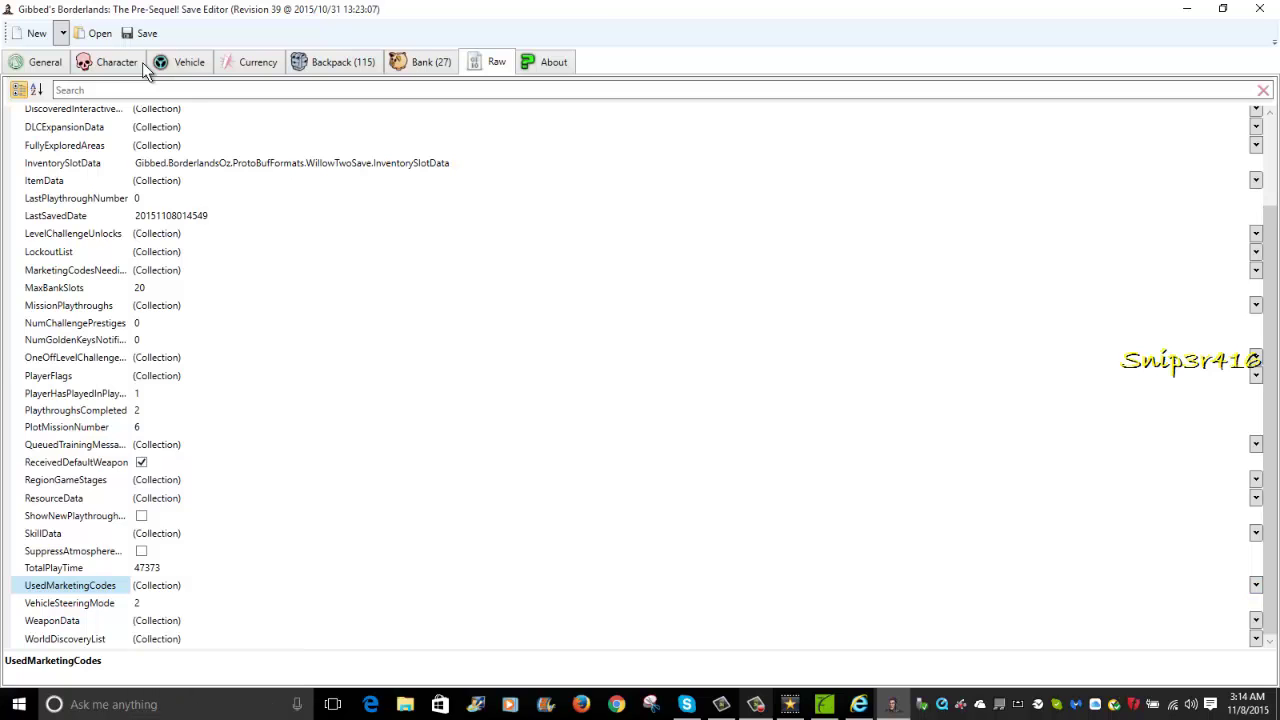
Open the MissionPlaythroughs collection and view the second MissionPlaythroughData entry.
scroll(145, 70, "up", 2)
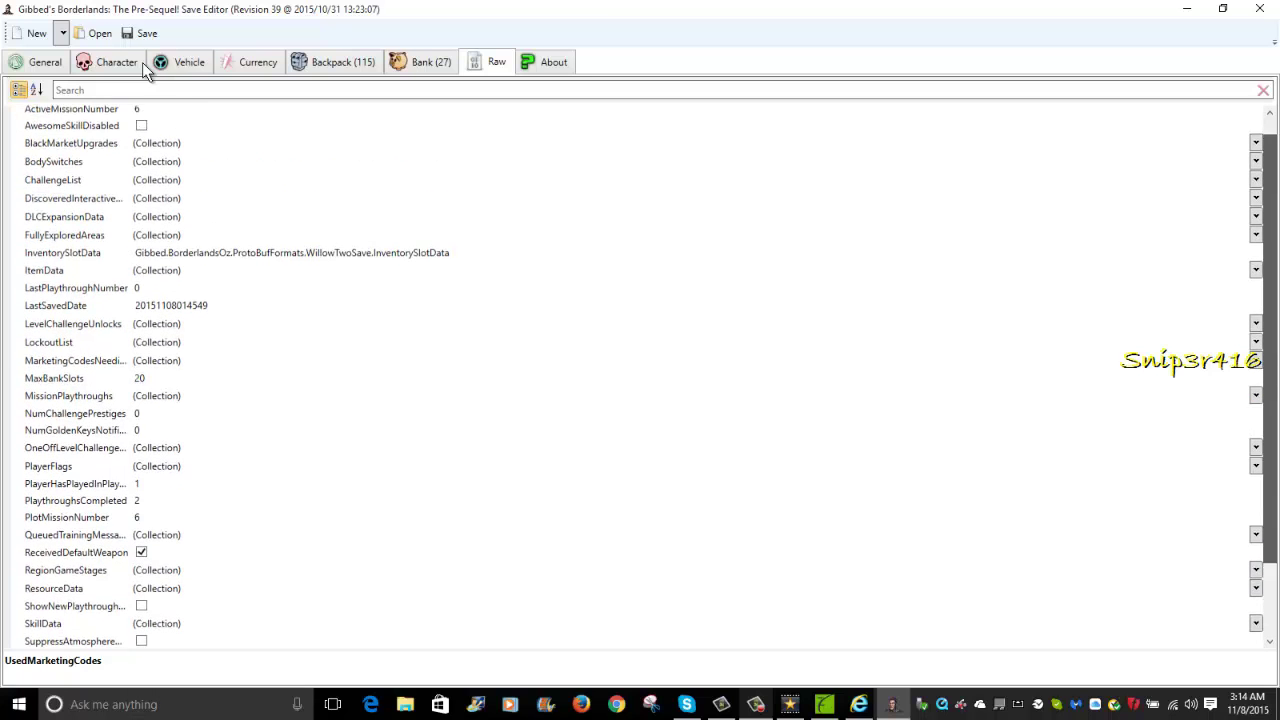
scroll(145, 70, "up", 1)
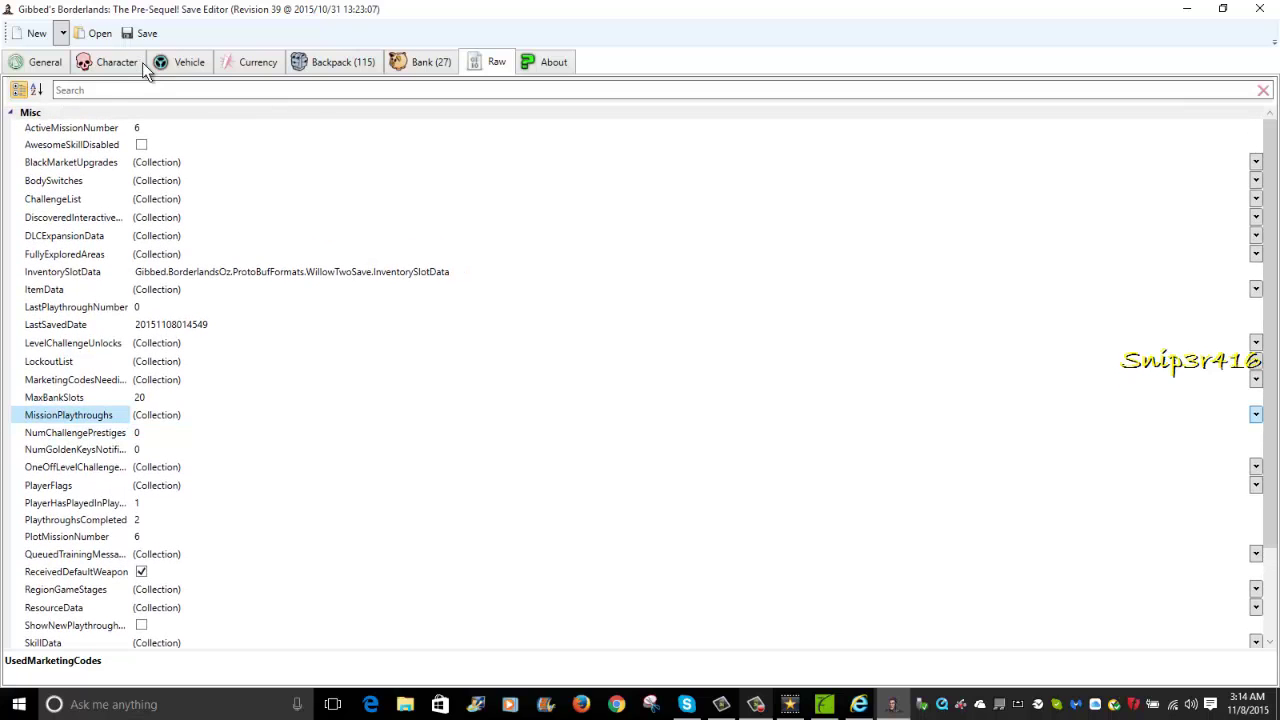
key("F4")
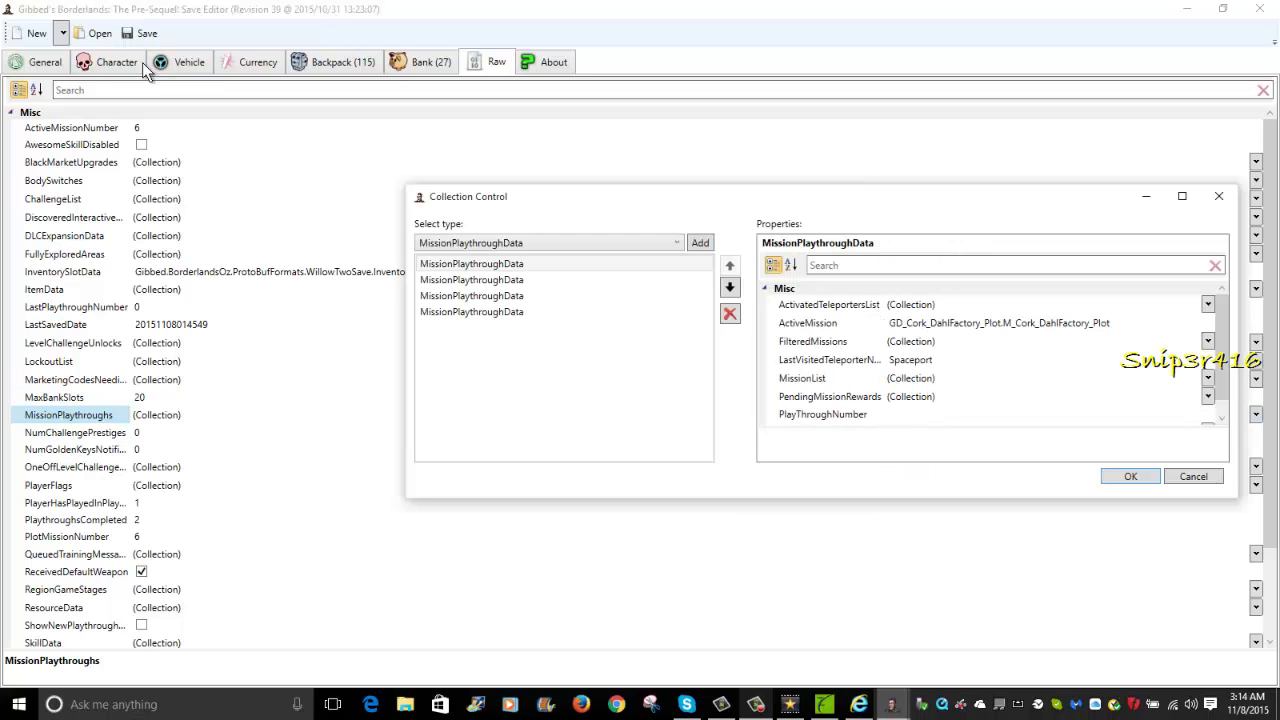
key("Up")
key("Up")
key("Up")
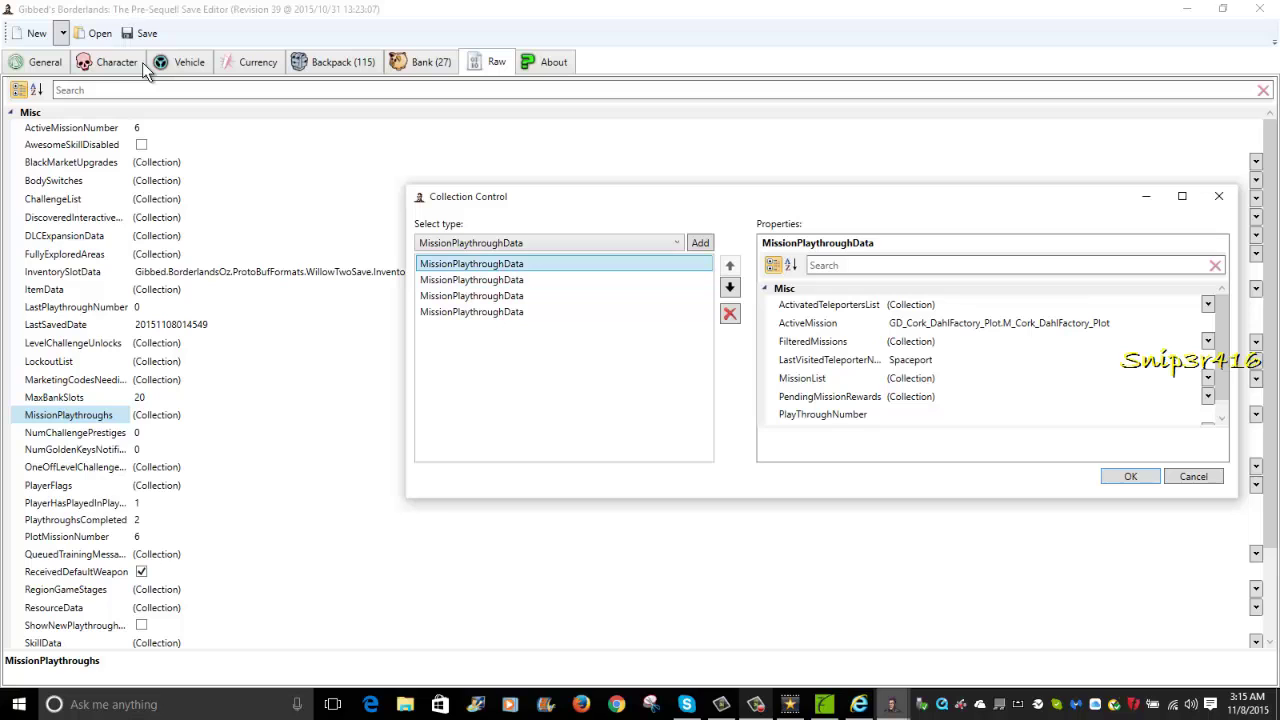
key("Down")
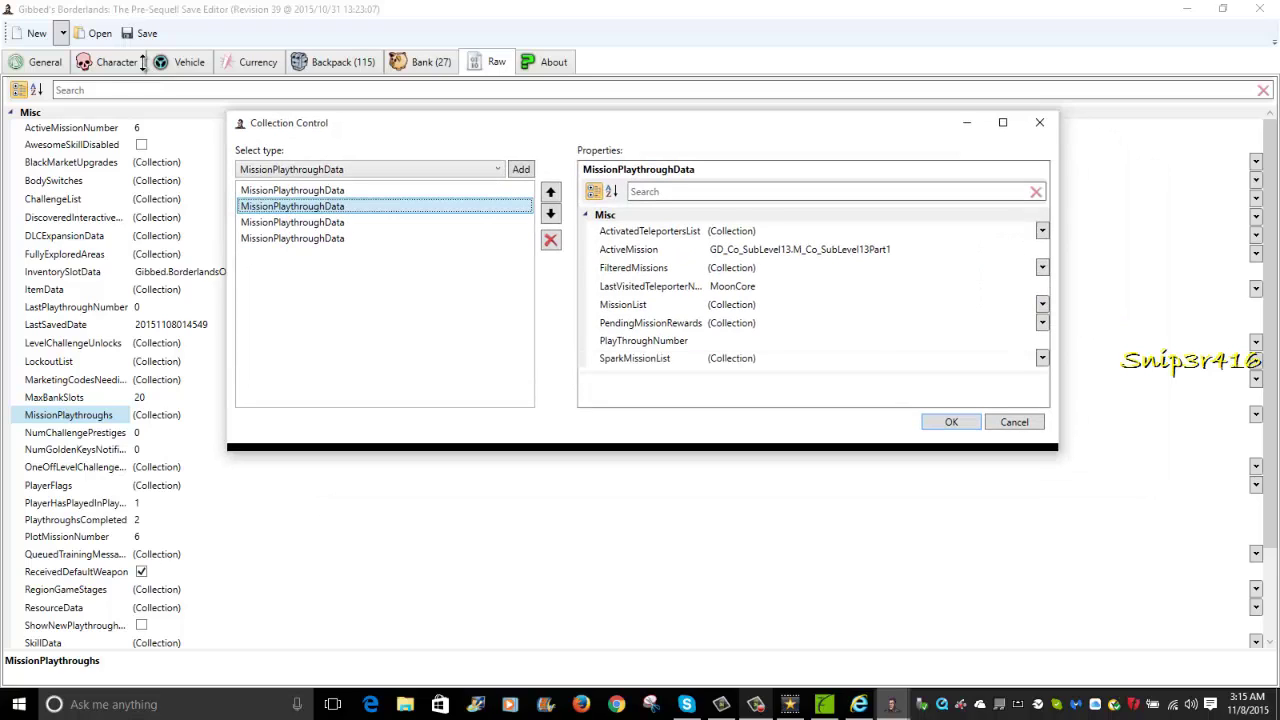
Enlarge the MissionPlaythroughs collection window in height and width.
key("Down")
key("Down")
key("Down")
key("Down")
key("Down")
key("Down")
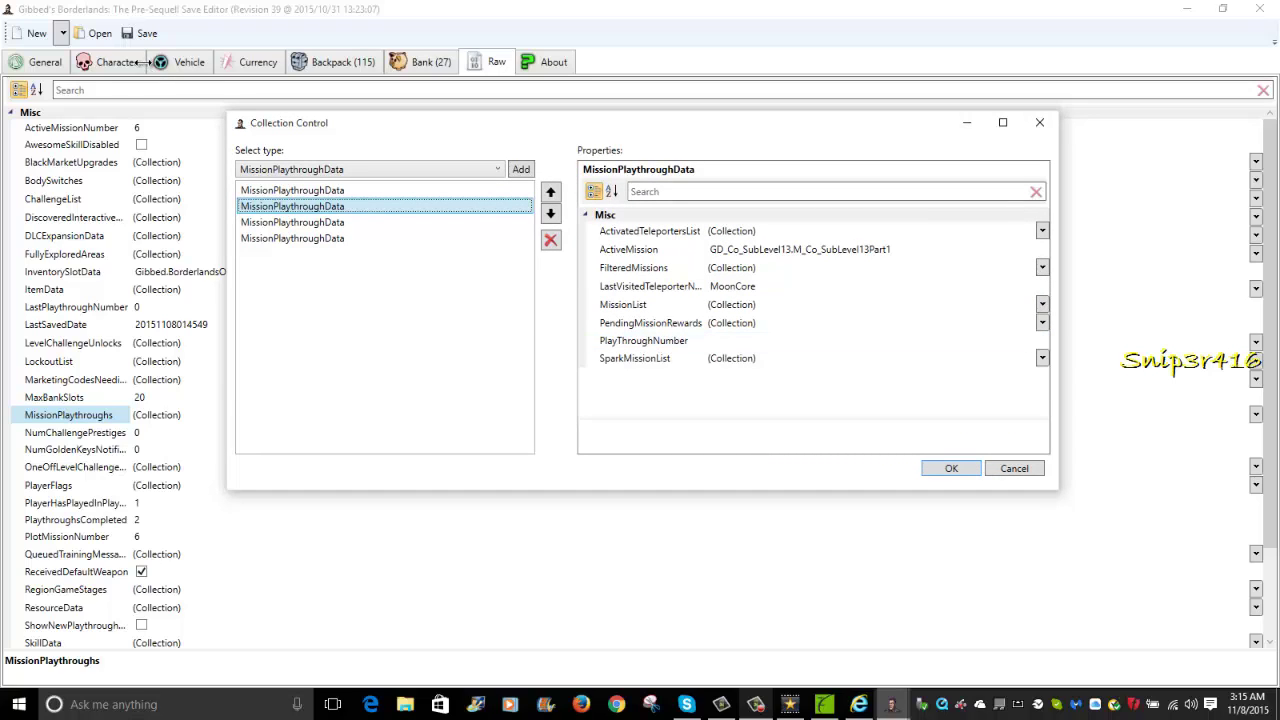
key("Right")
key("Right")
key("Right")
key("Right")
key("Right")
key("Right")
key("Right")
key("Right")
key("Right")
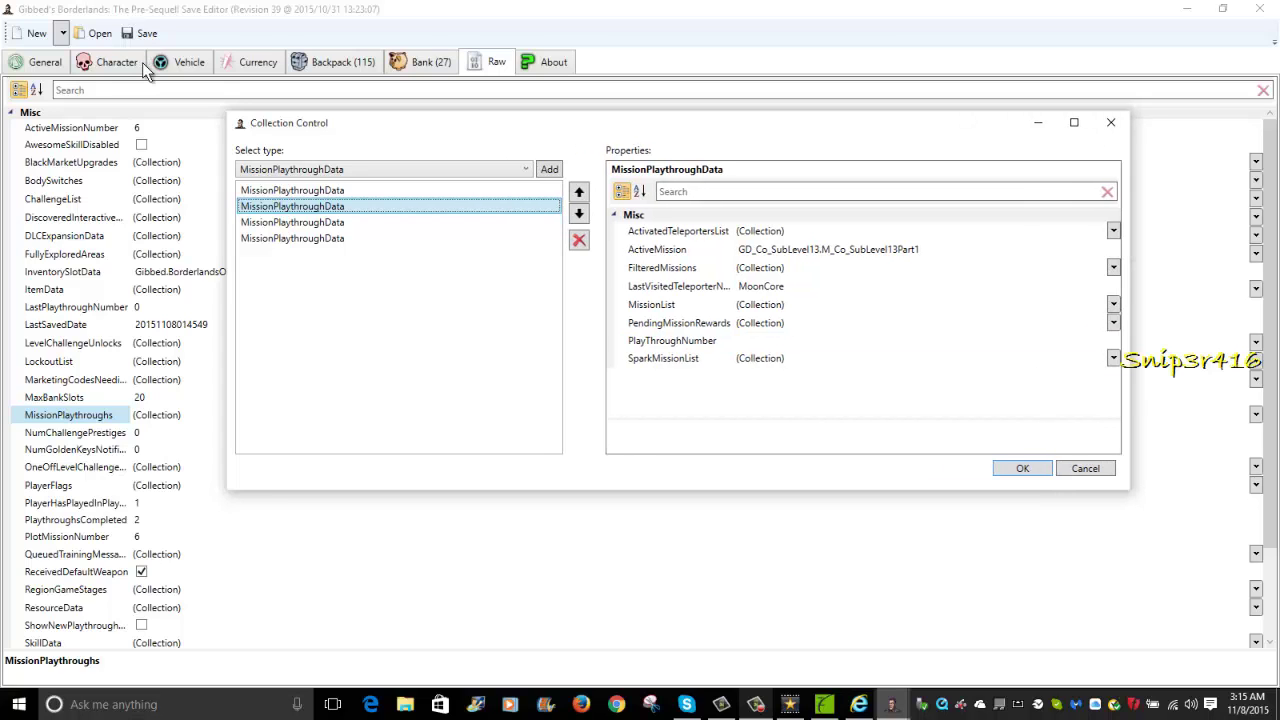
Examine the active mission and last visited teleporter of each MissionPlaythroughData entry.
key("Up")
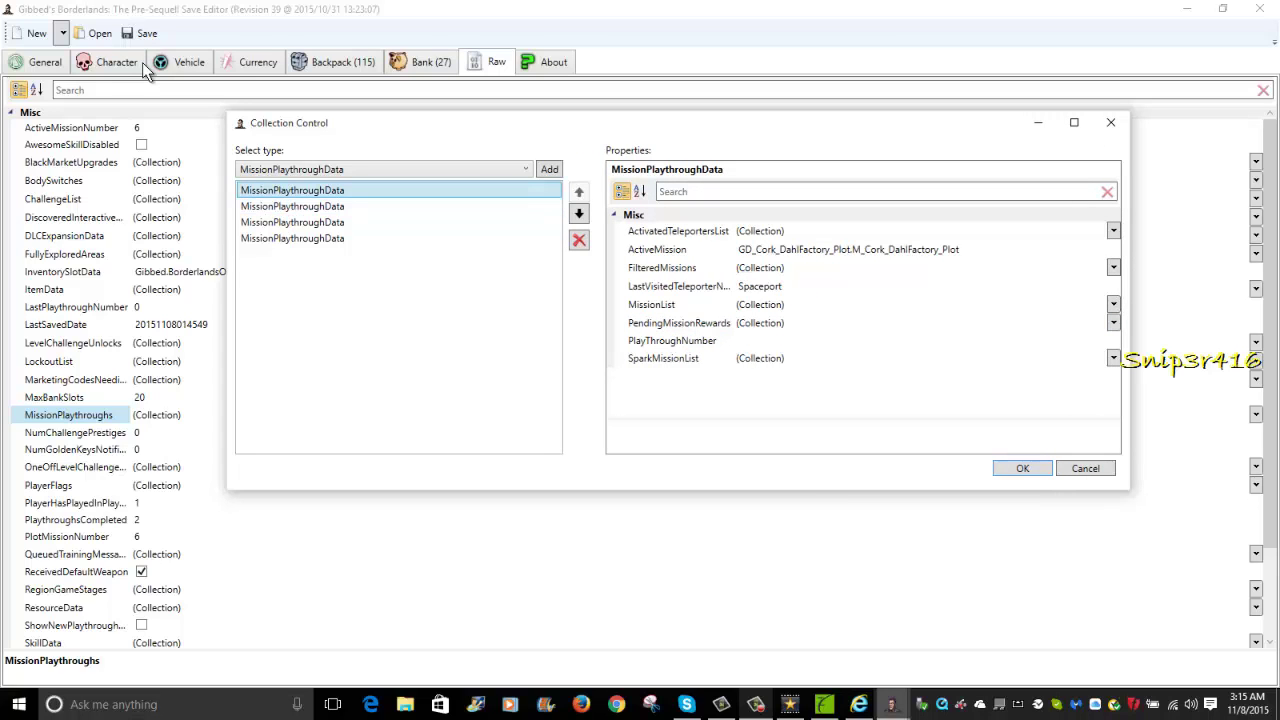
key("Down")
key("Down")
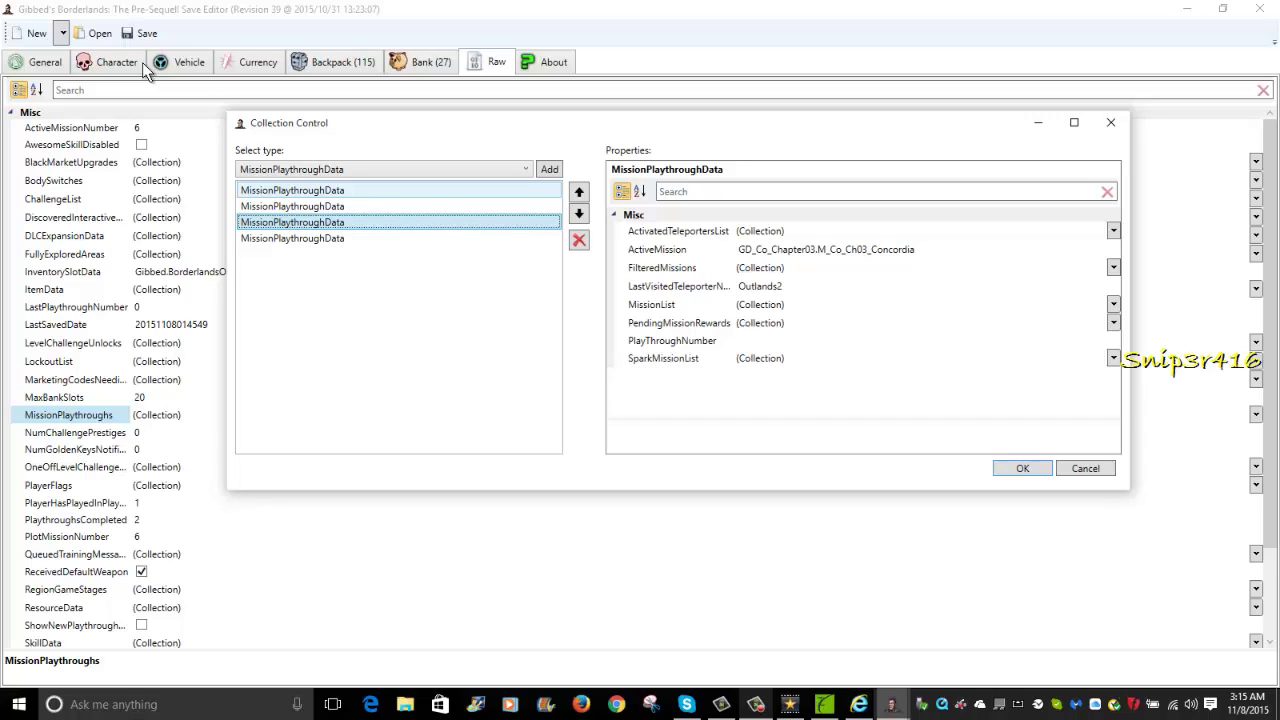
key("Down")
key("Up")
key("Down")
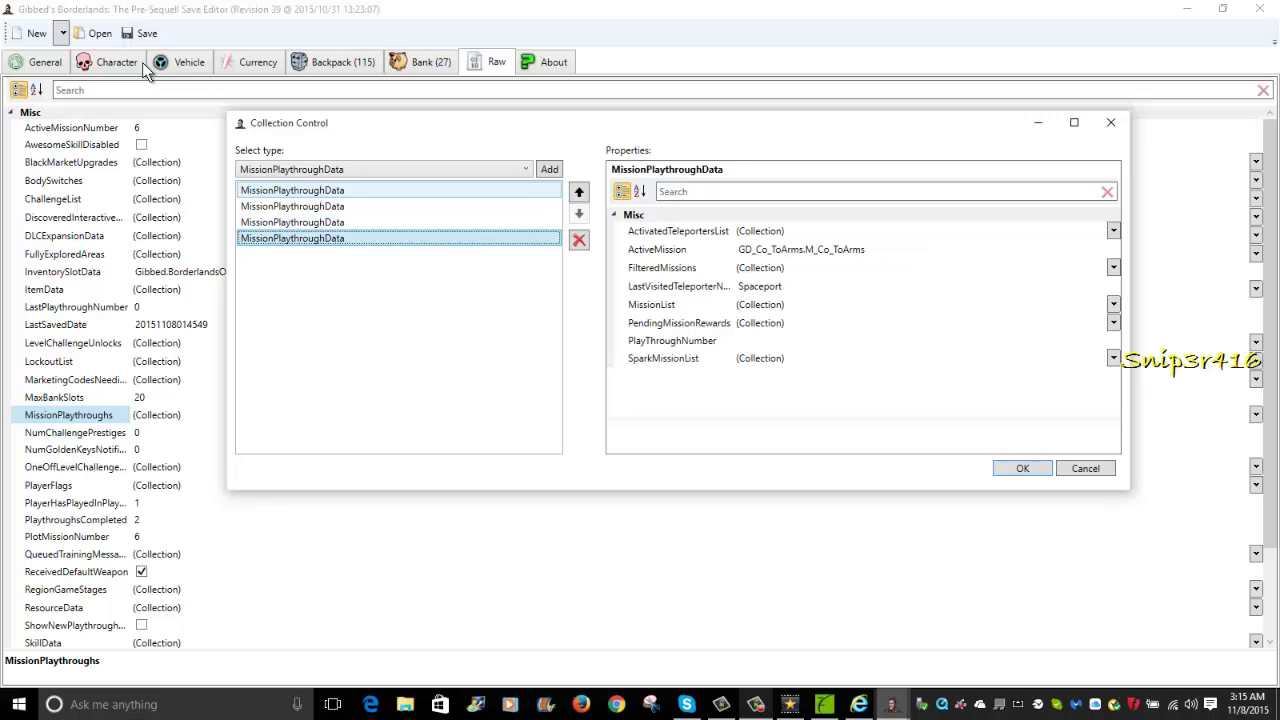
key("Up")
key("Up")
key("Up")
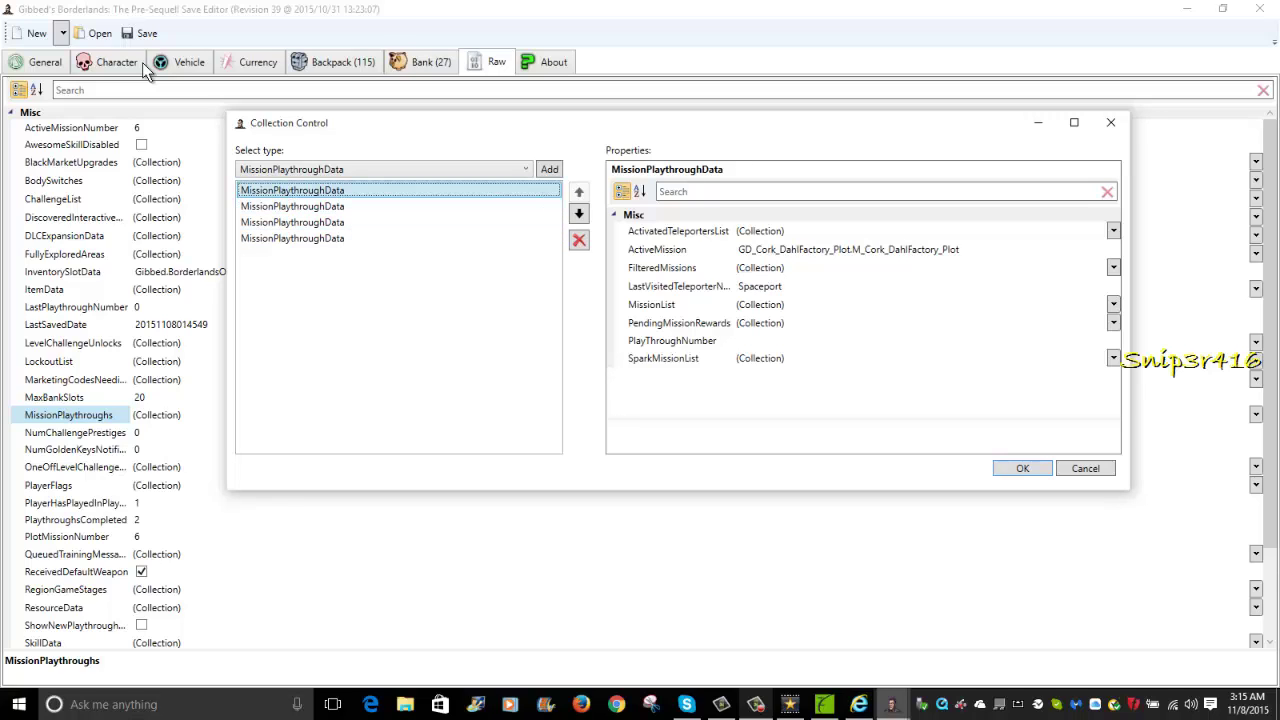
key("Down")
key("Down")
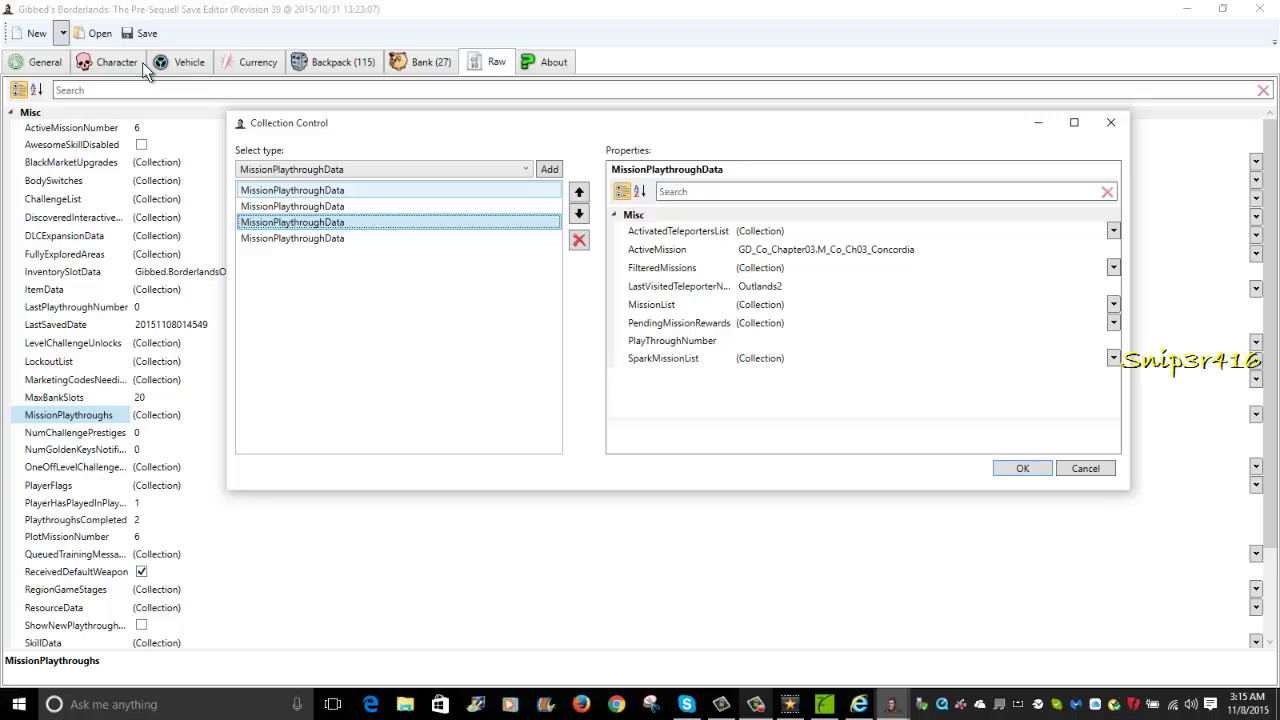
Add a fifth MissionPlaythroughData entry and check its FilteredMissions collection.
key("alt+a")
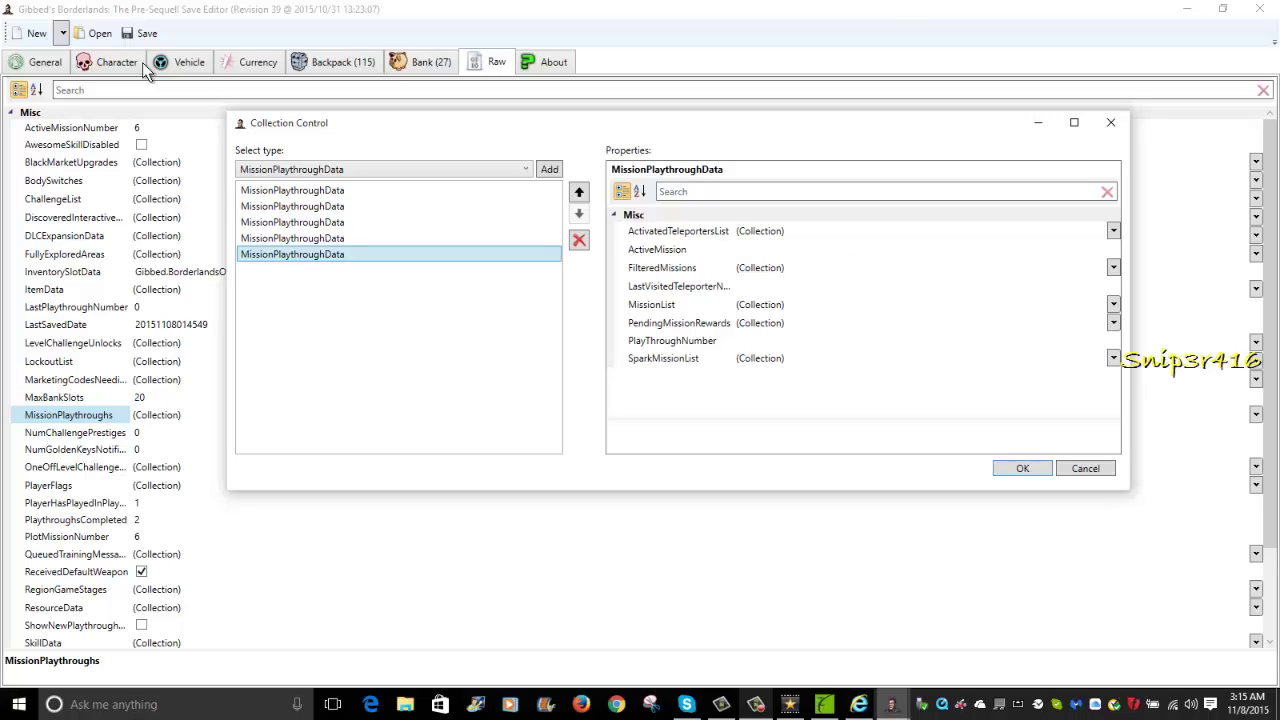
key("Tab")
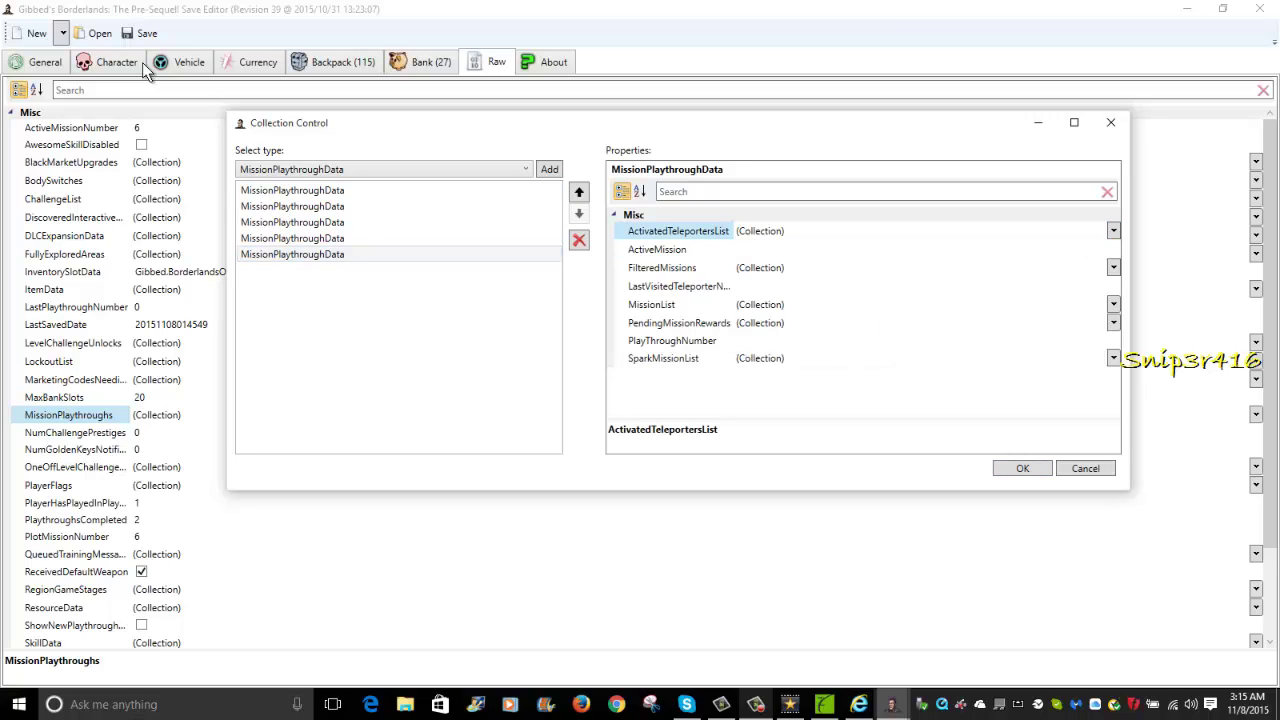
key("Down")
key("Down")
key("alt+Down")
key("Escape")
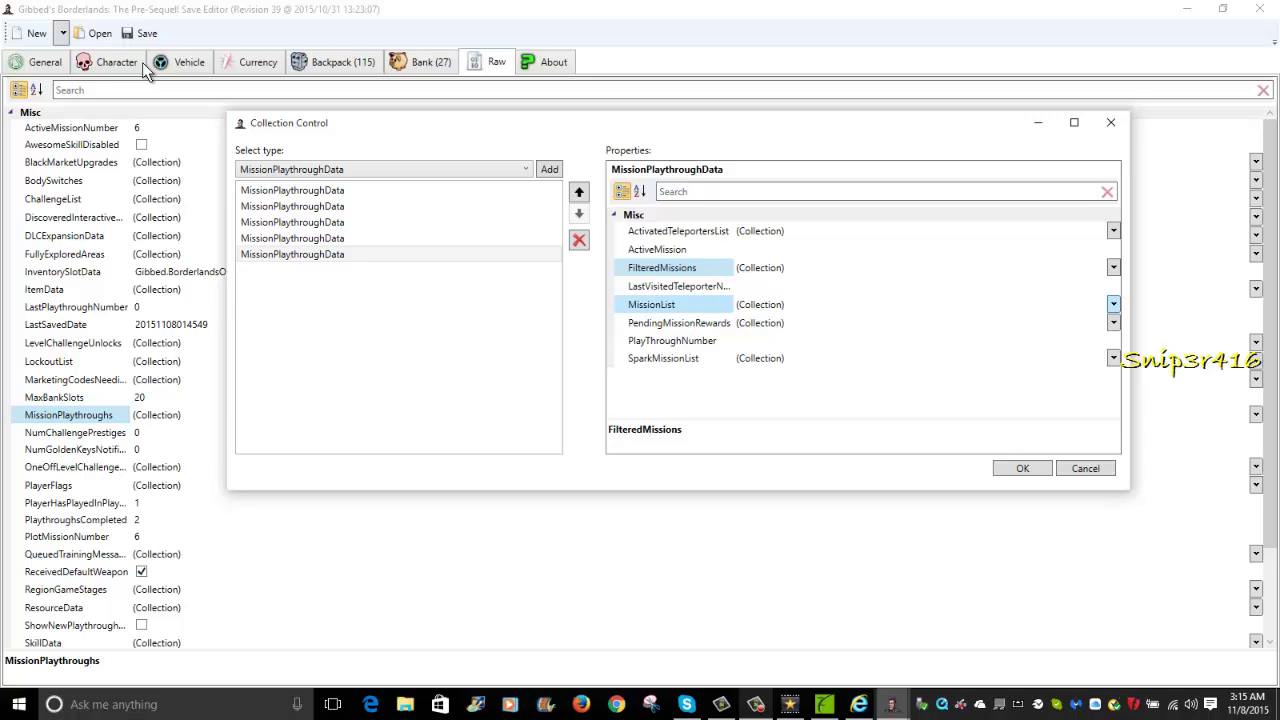
Check the new entry's PendingMissionRewards and SparkMissionList collections, and return to the fourth MissionPlaythroughData entry.
key("Down")
key("alt+Down")
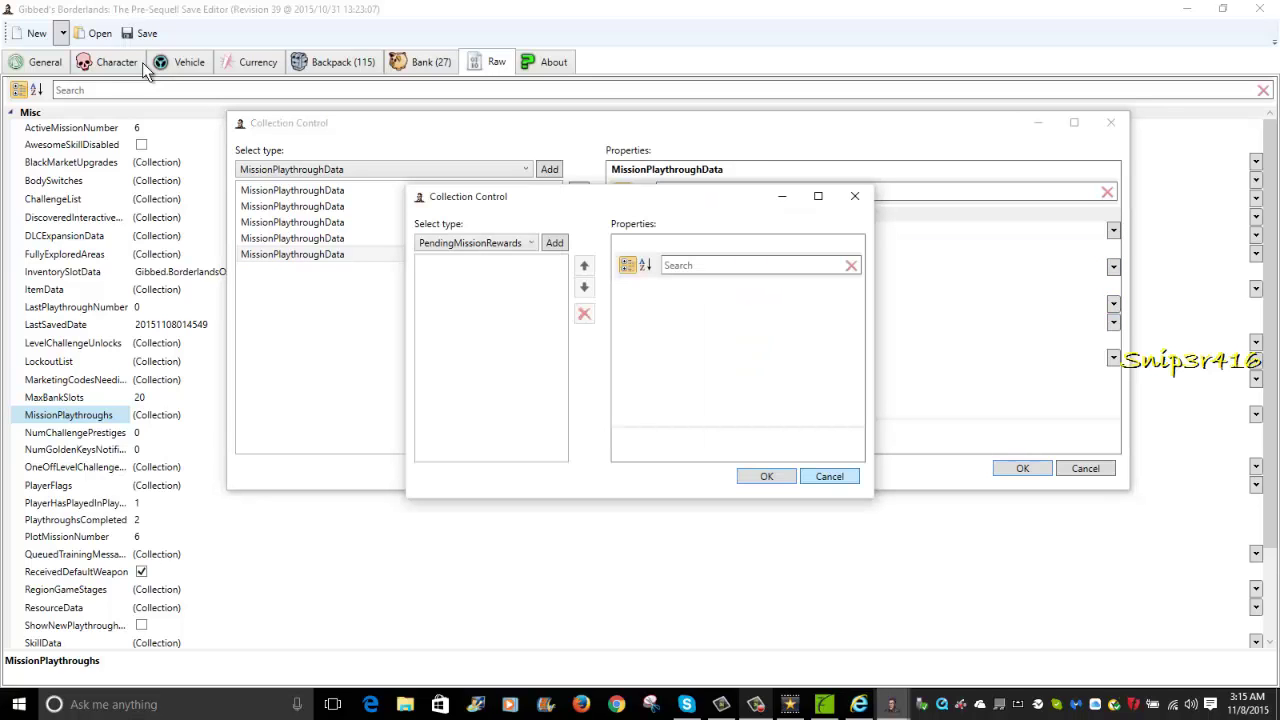
key("Escape")
key("Down")
key("Down")
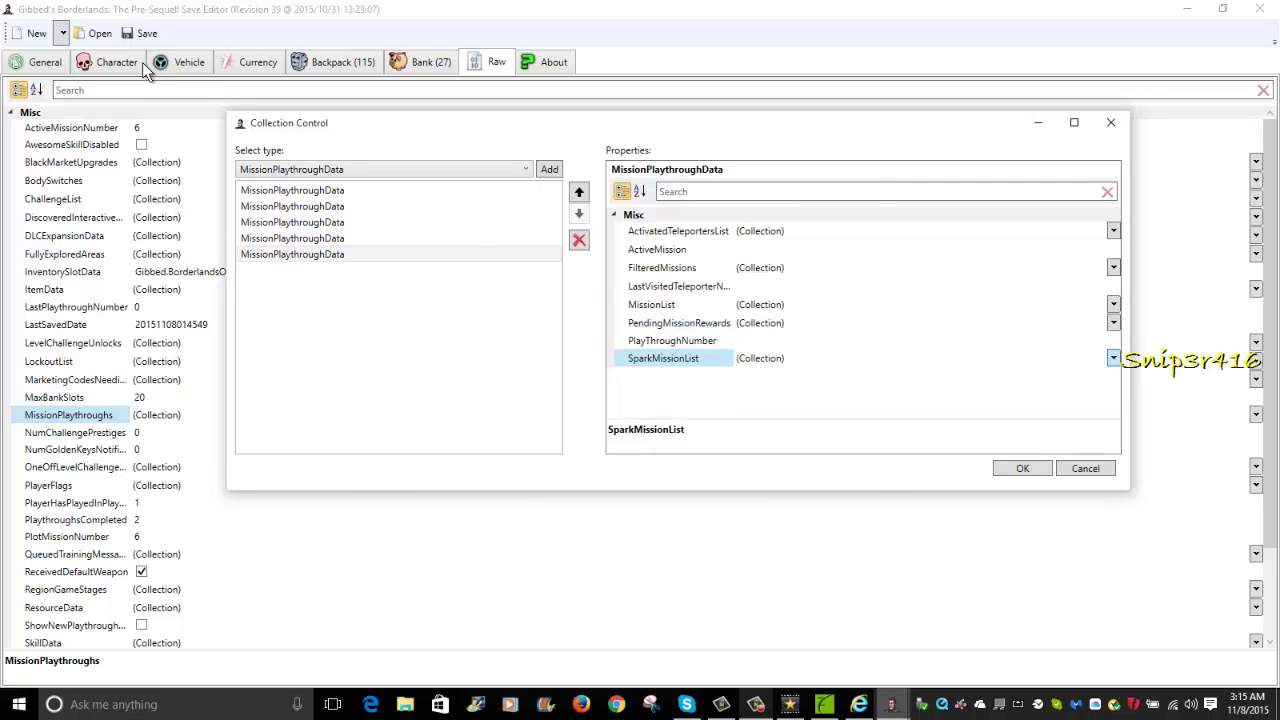
key("alt+Down")
key("Escape")
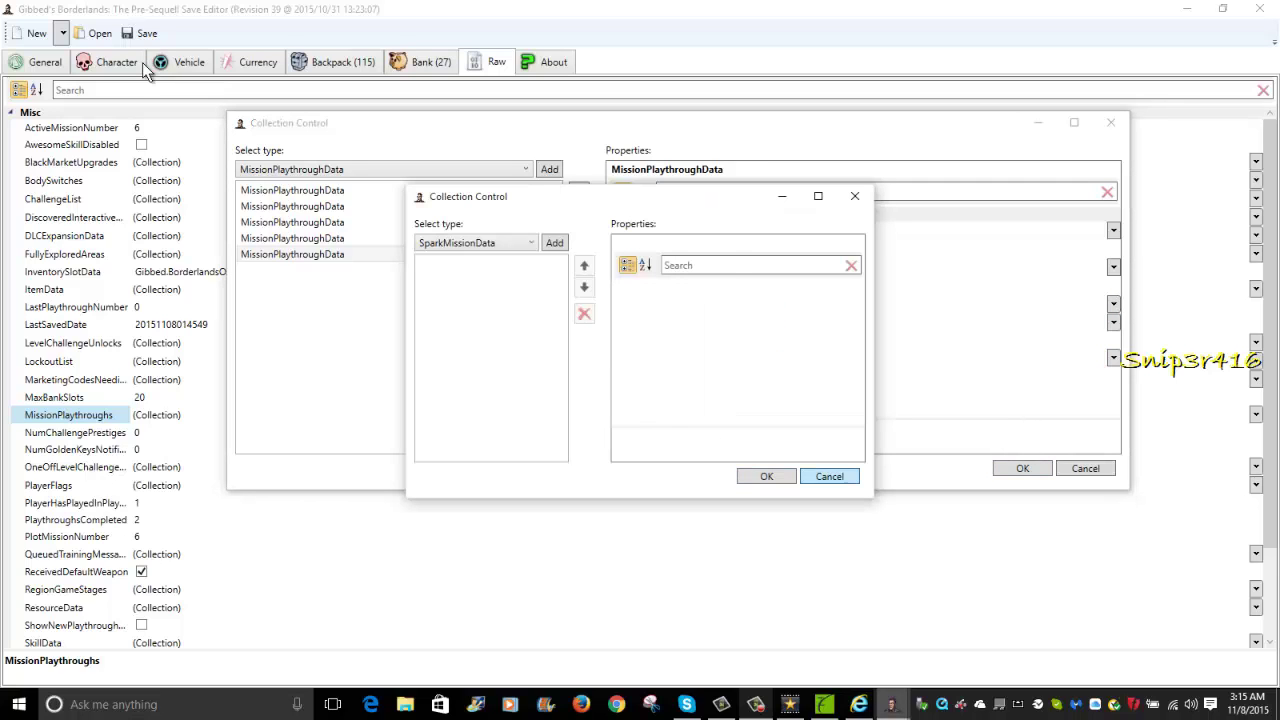
key("shift+Tab")
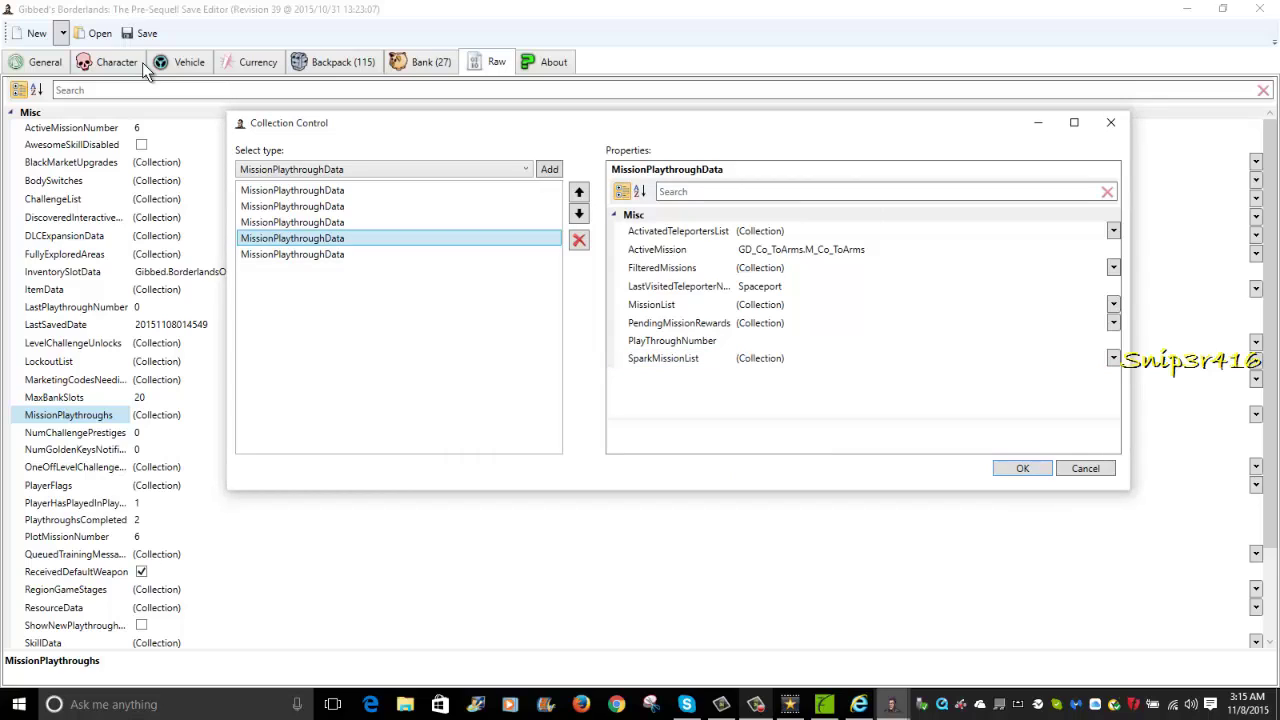
Examine the properties of the fourth MissionPlaythroughData entry, including its FilteredMissions collection.
key("Tab")
key("Down")
key("Up")
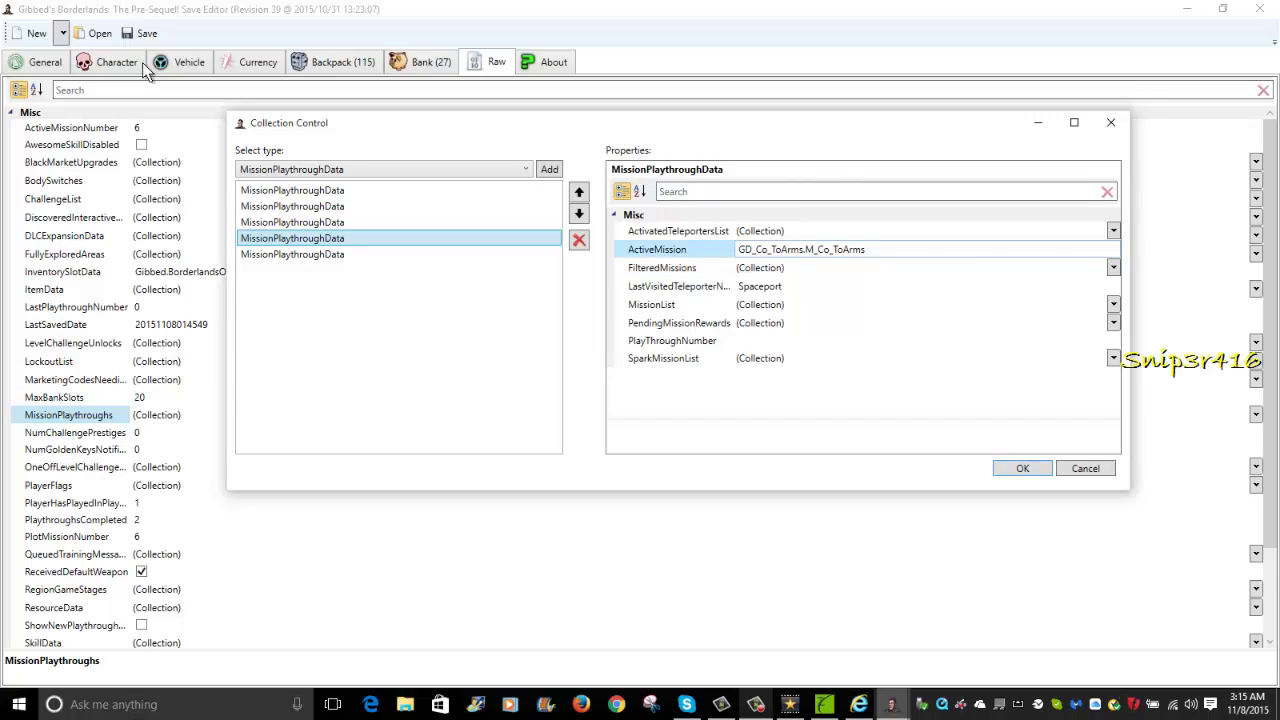
key("Up")
key("Down")
key("Down")
key("Down")
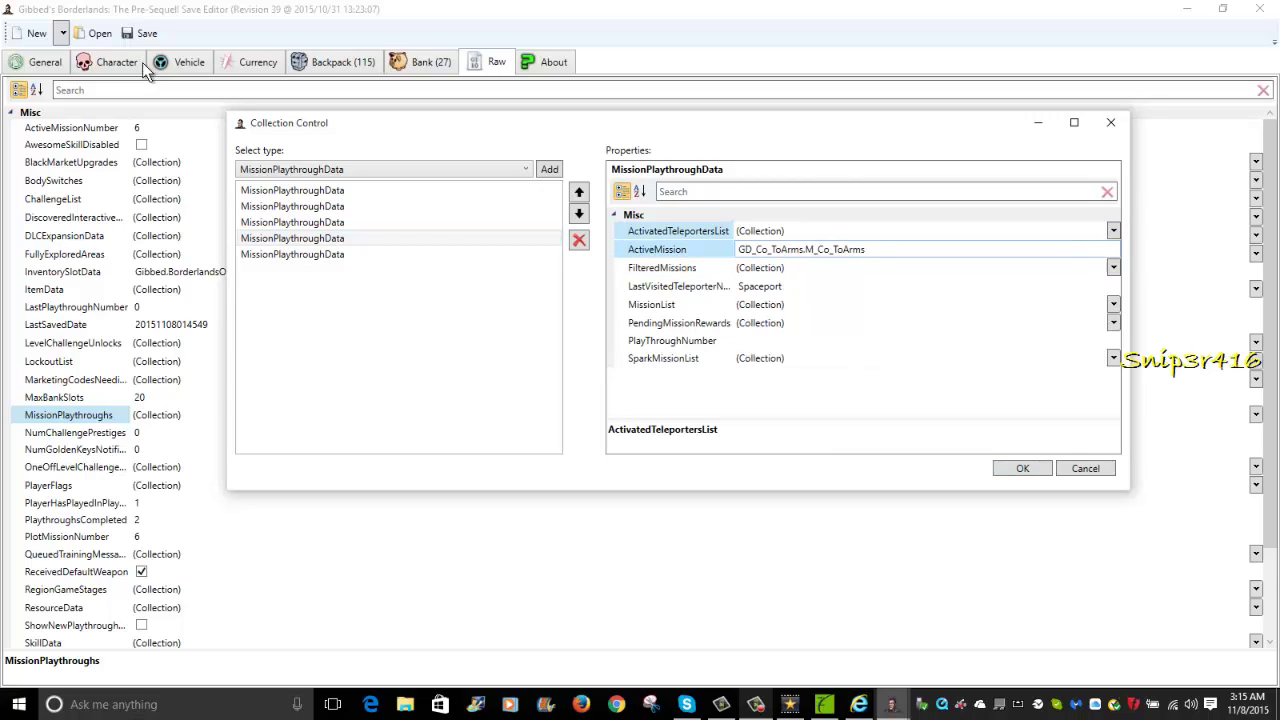
key("Up")
key("alt+Down")
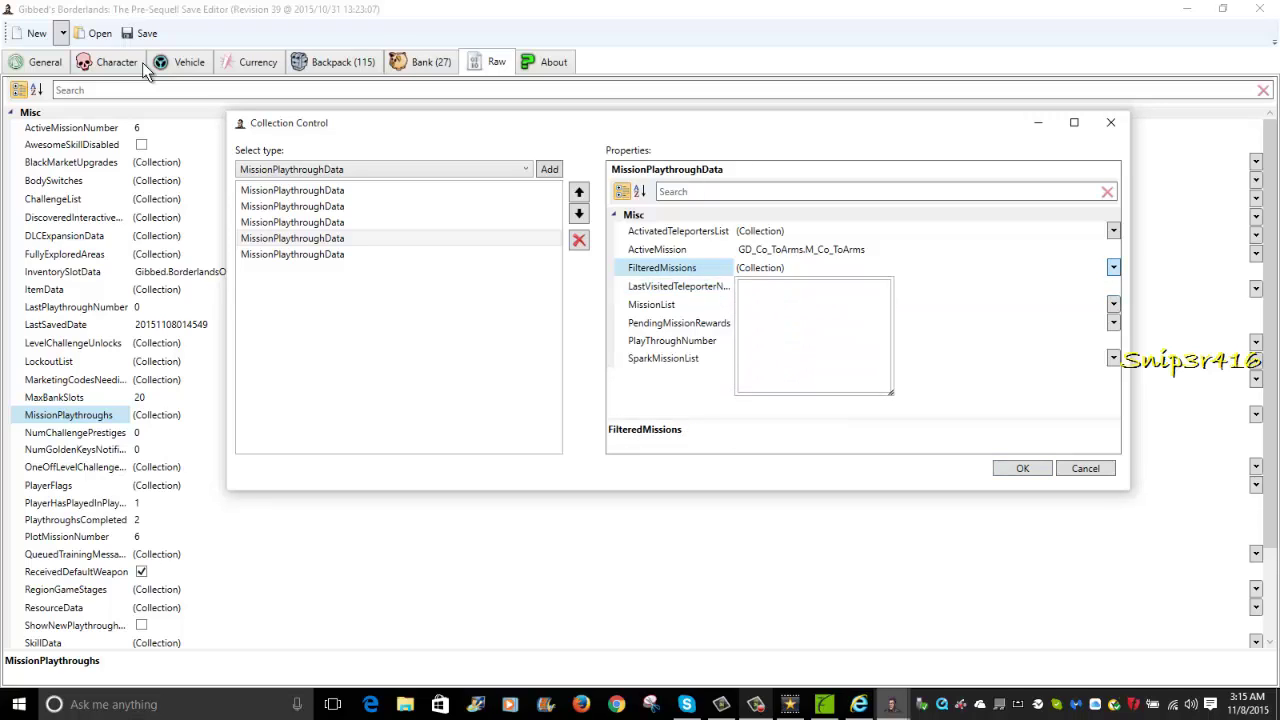
key("Escape")
key("Down")
key("Up")
key("Down")
key("Down")
key("Down")
key("Down")
key("Up")
key("Up")
key("Up")
key("Up")
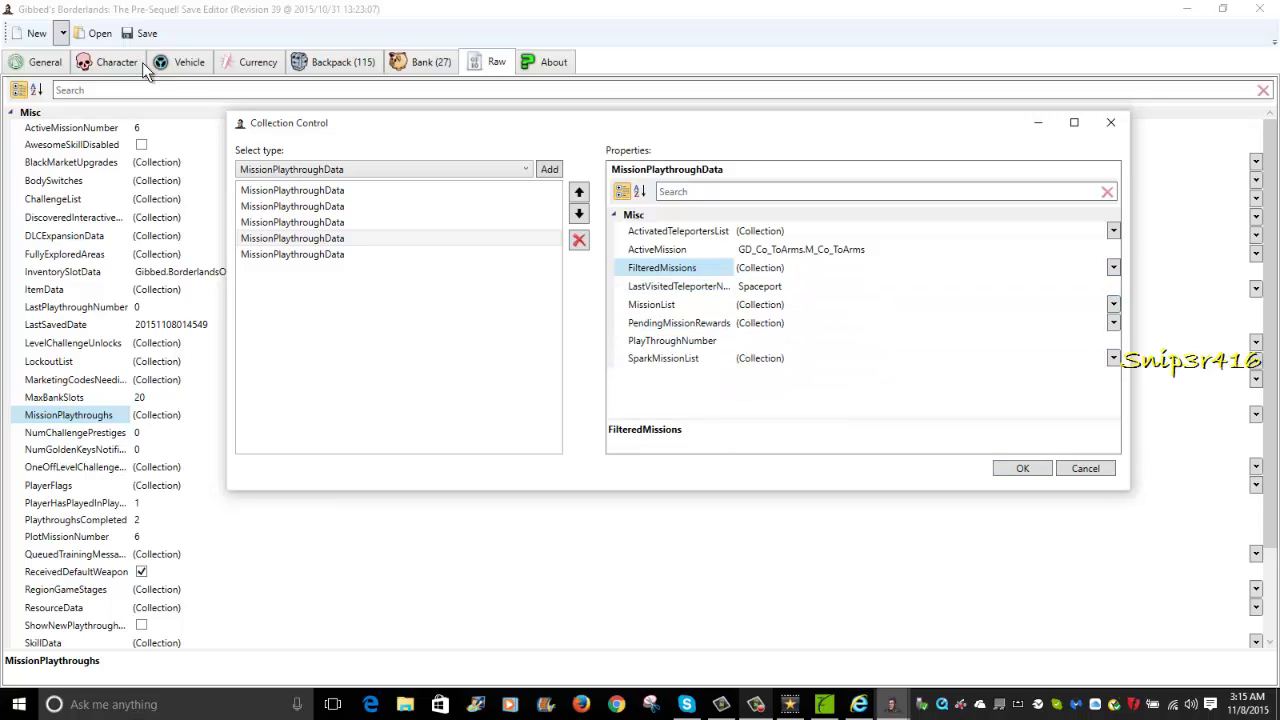
Delete the fifth MissionPlaythroughData entry and accept the edited MissionPlaythroughs collection.
key("shift+Tab")
key("Delete")
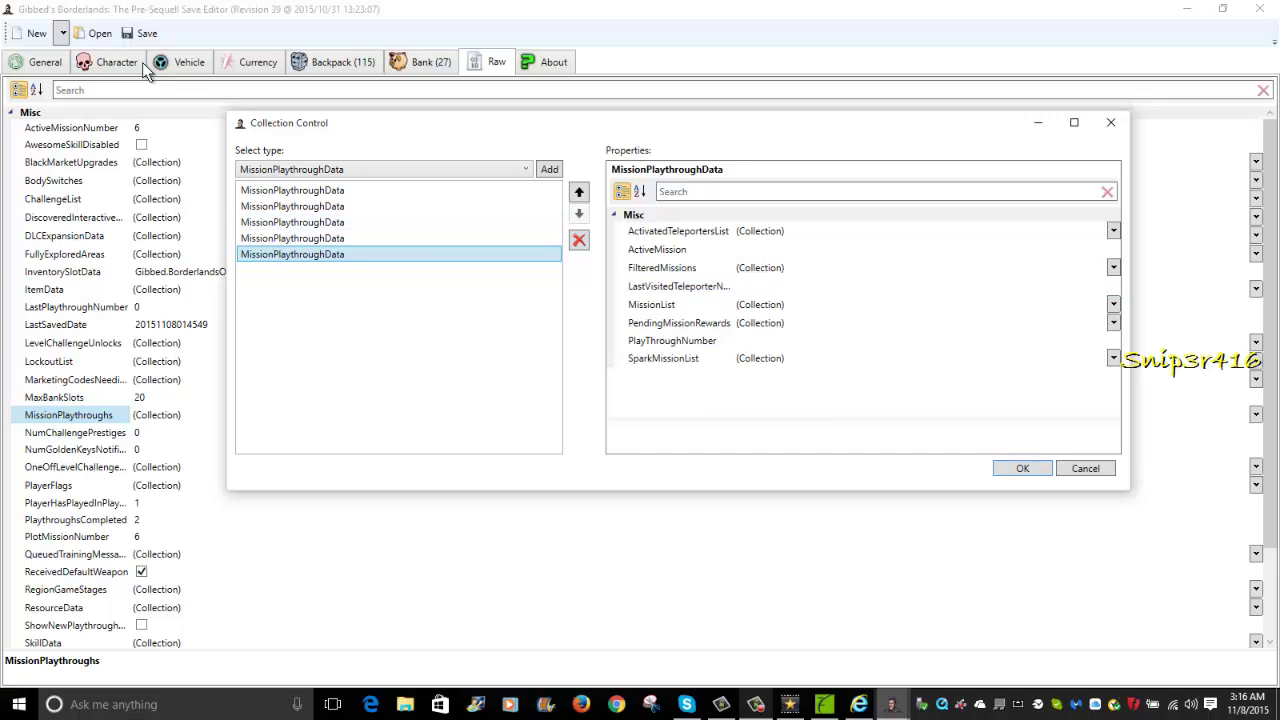
key("Return")
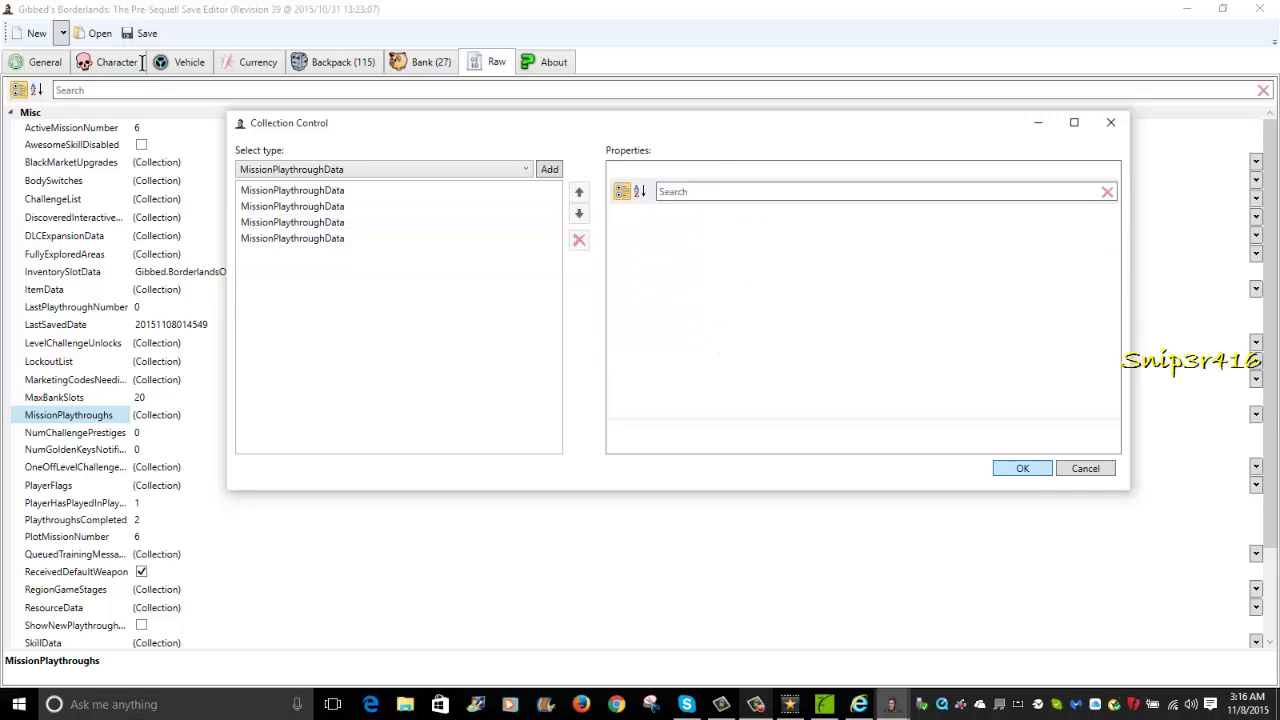
Check the FullyExploredAreas collection in the raw save data and close it again.
key("Up")
key("Up")
key("Up")
key("Up")
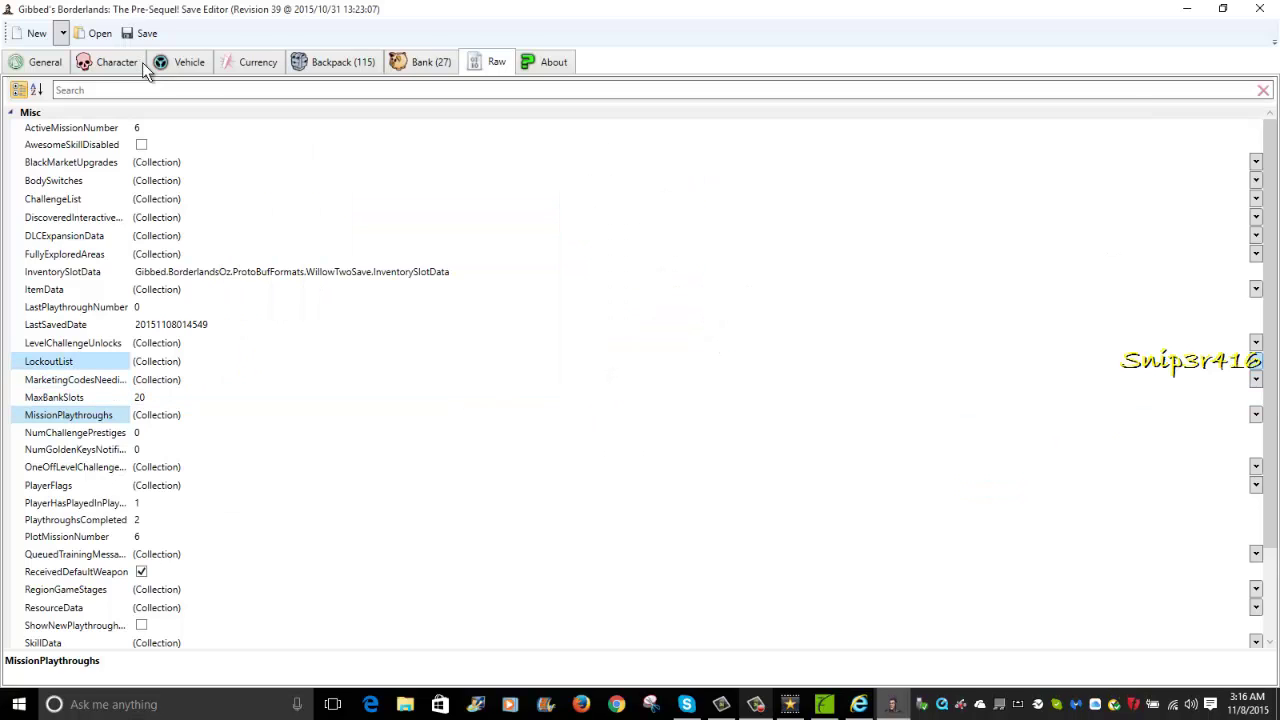
key("Down")
key("Down")
key("Up")
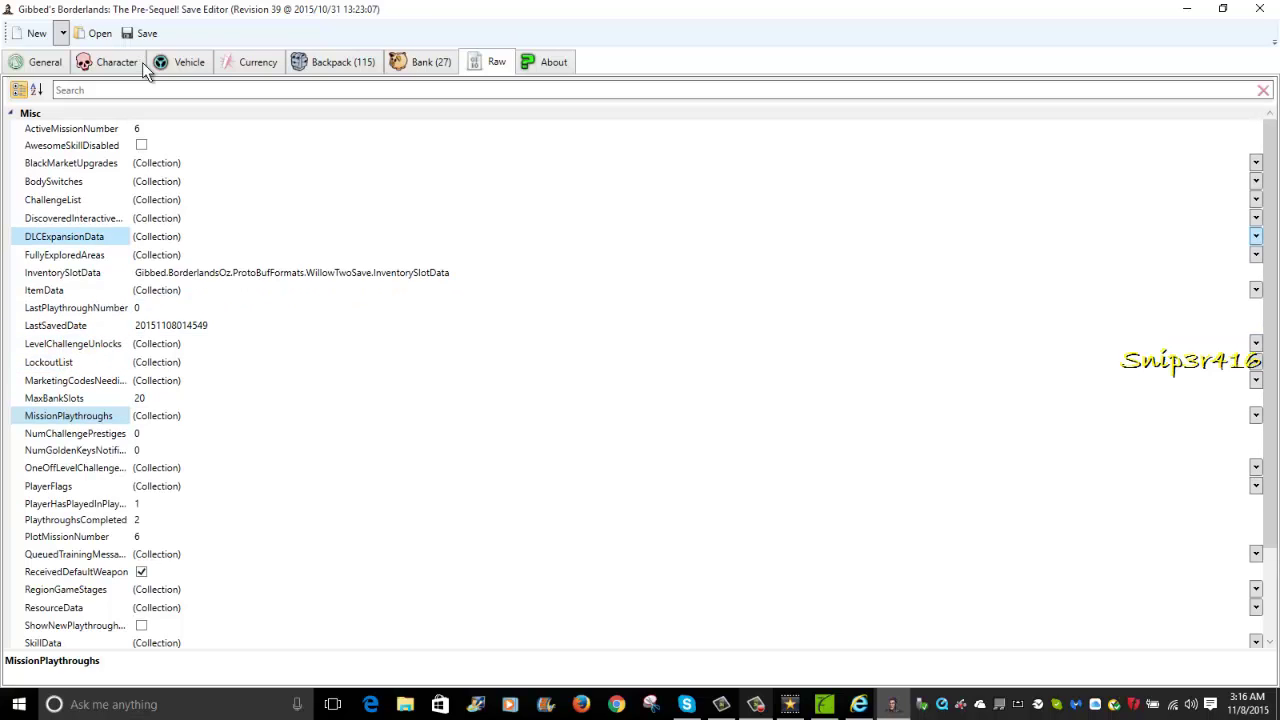
key("Down")
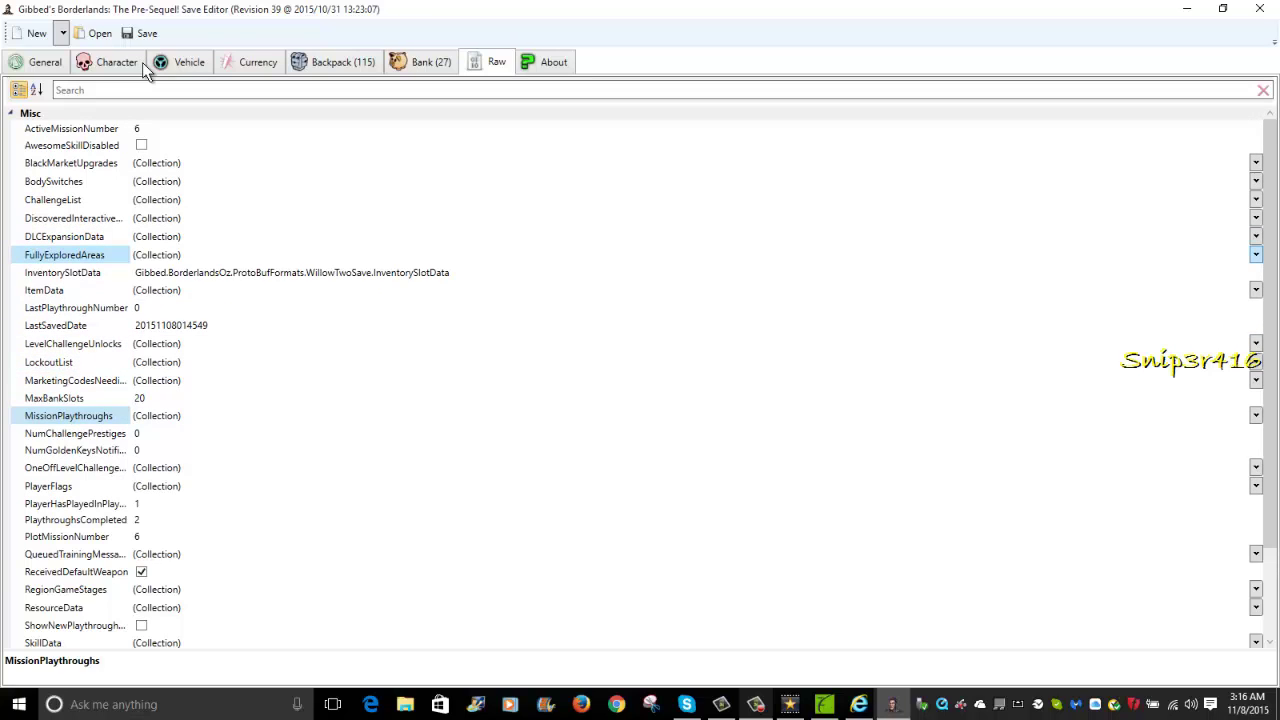
key("alt+Down")
key("Escape")
key("Up")
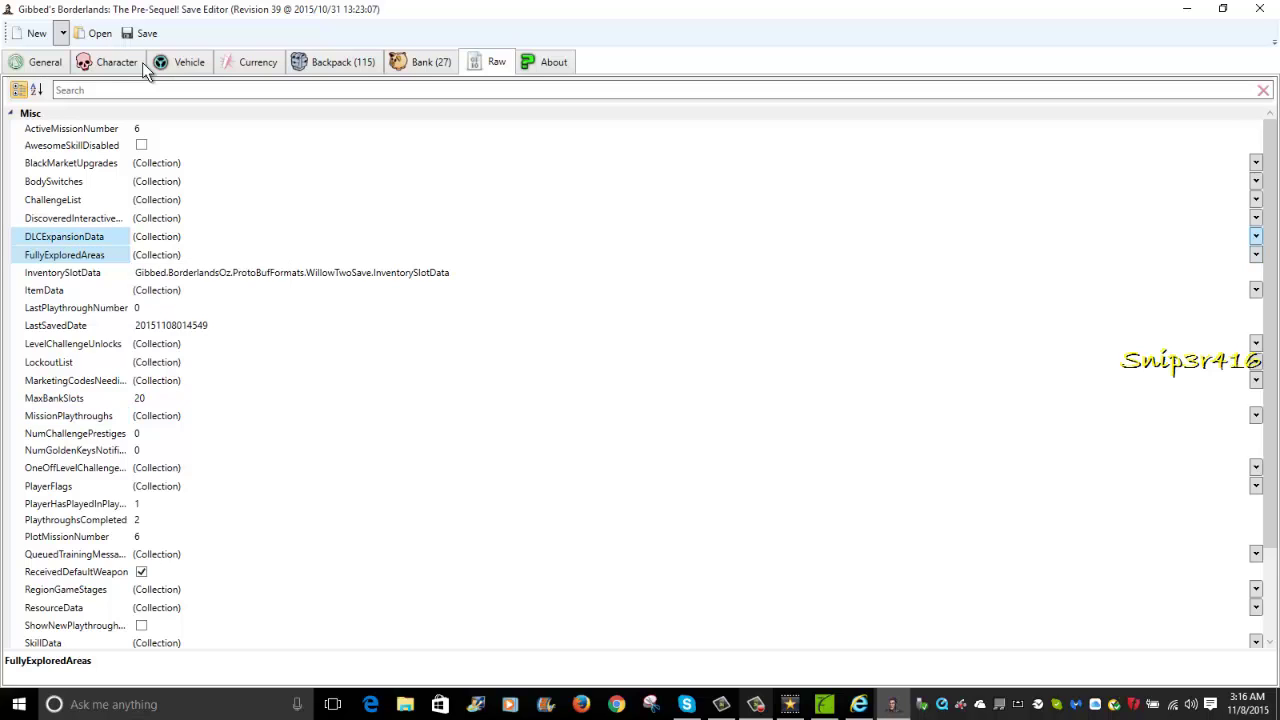
Check the DLCExpansionData collection and close the save editor program that has stopped working.
key("alt+Down")
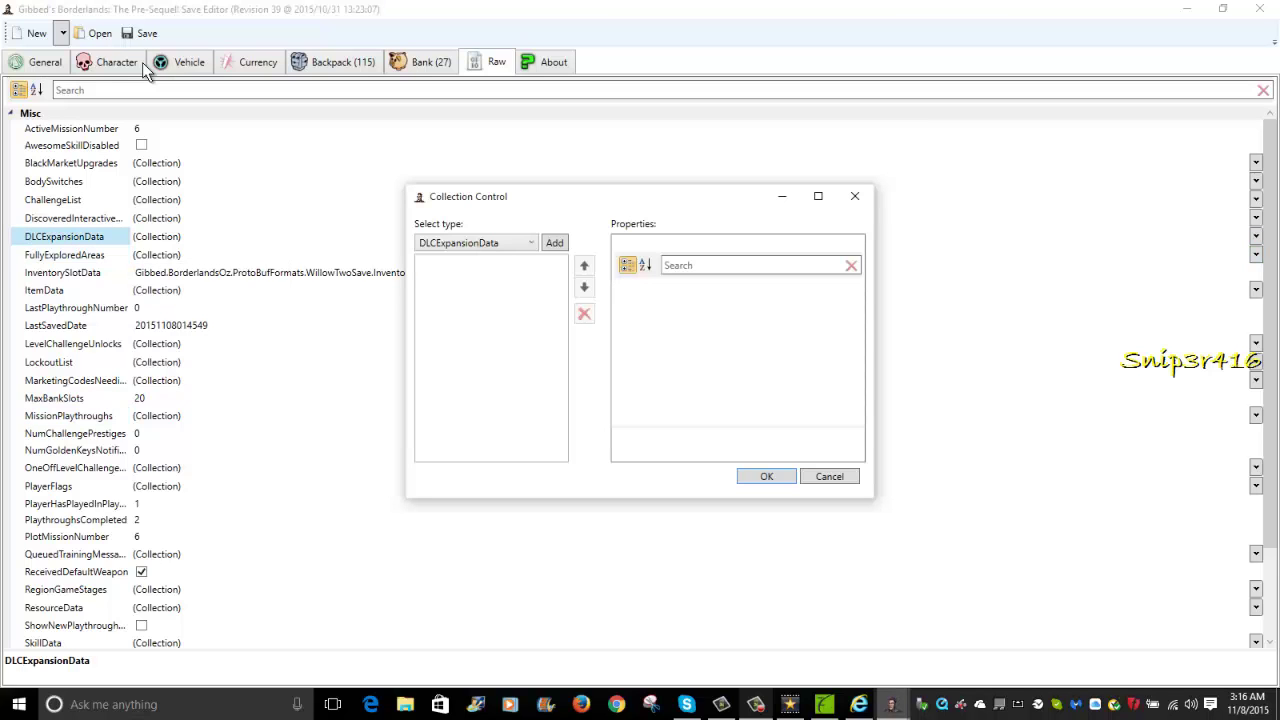
key("Escape")
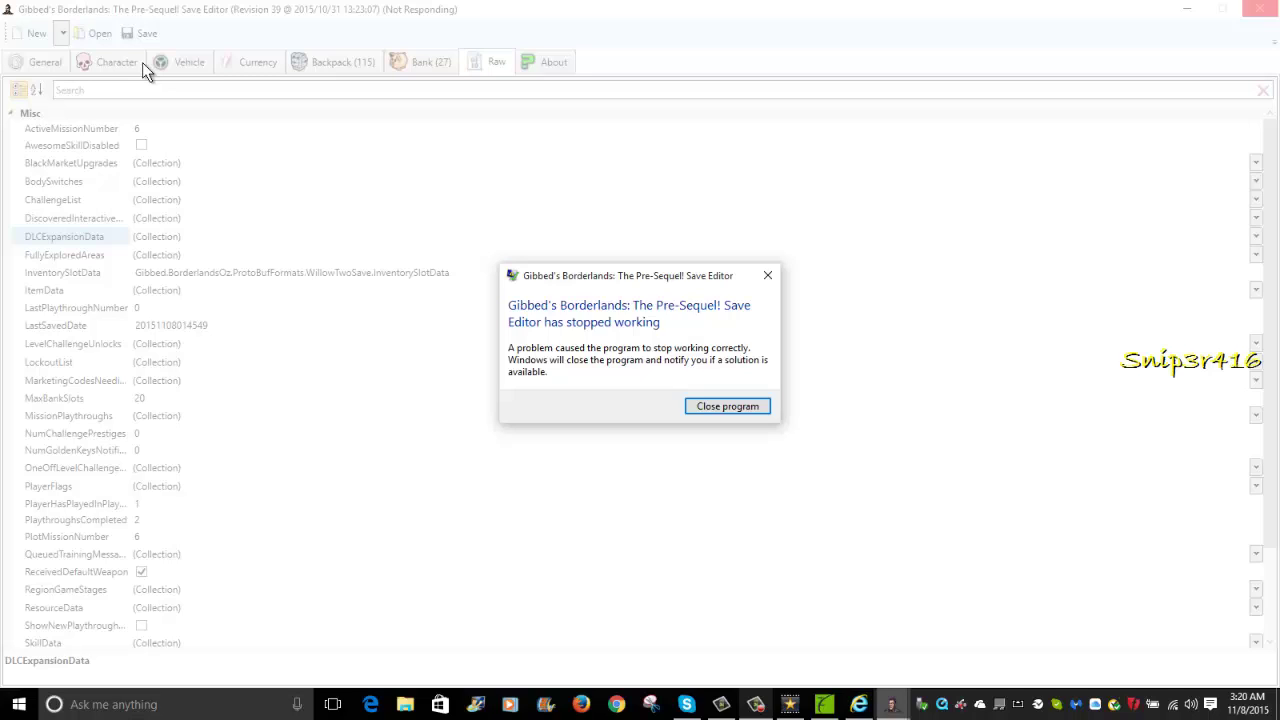
key("Return")
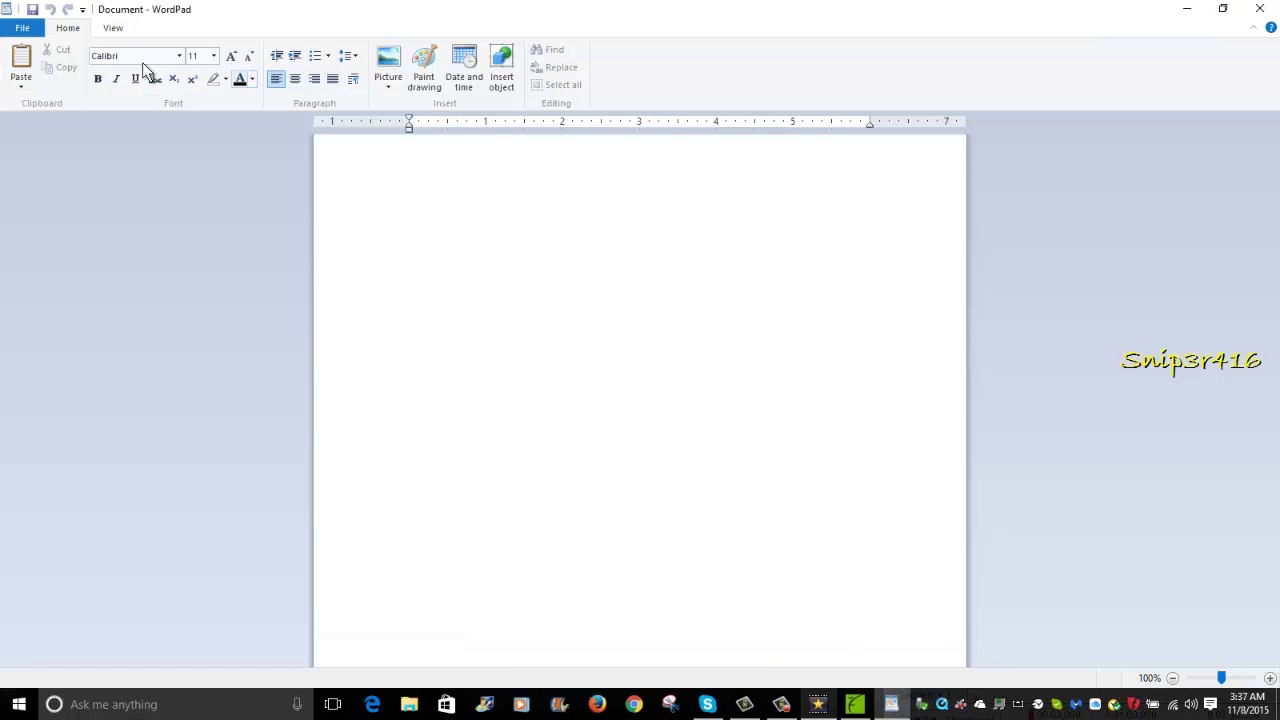
key("alt+h")
key("f")
key("c")
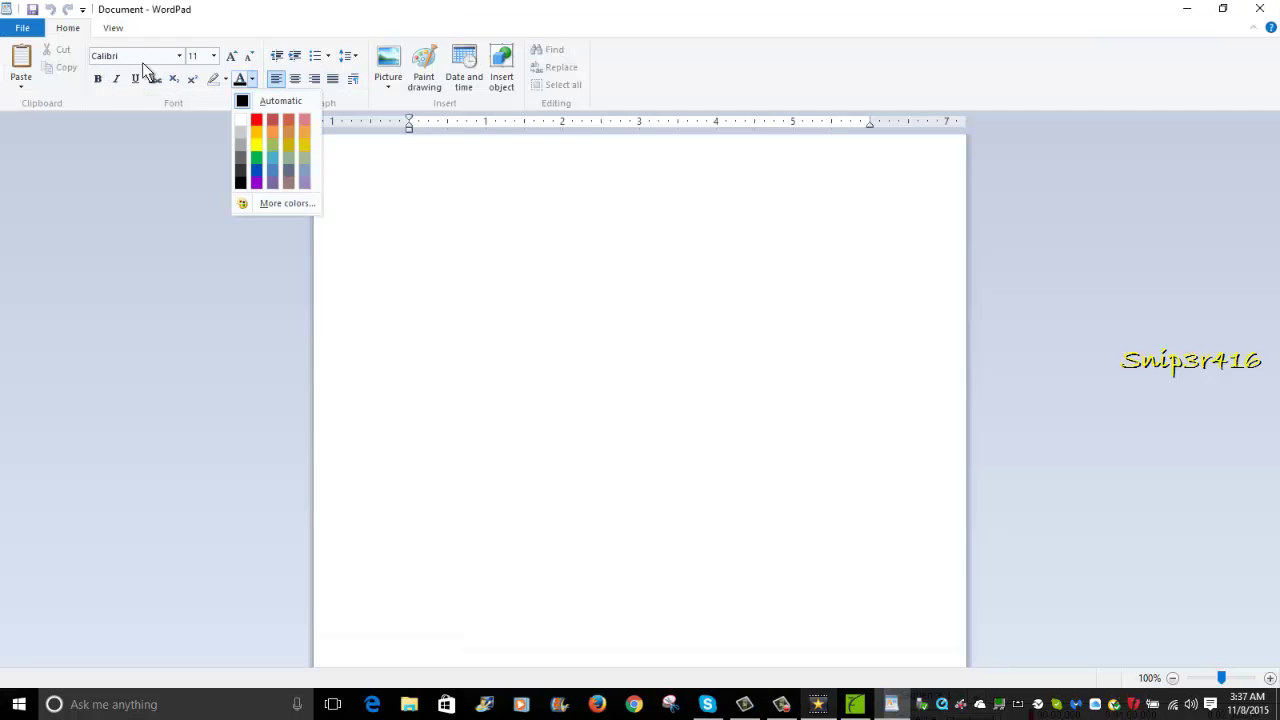
key("Escape")
Set the font size to 20 for the blank document in WordPad.
key("alt+h")
key("f")
key("s")
key("Down")
key("Down")
key("Down")
key("Down")
key("Down")
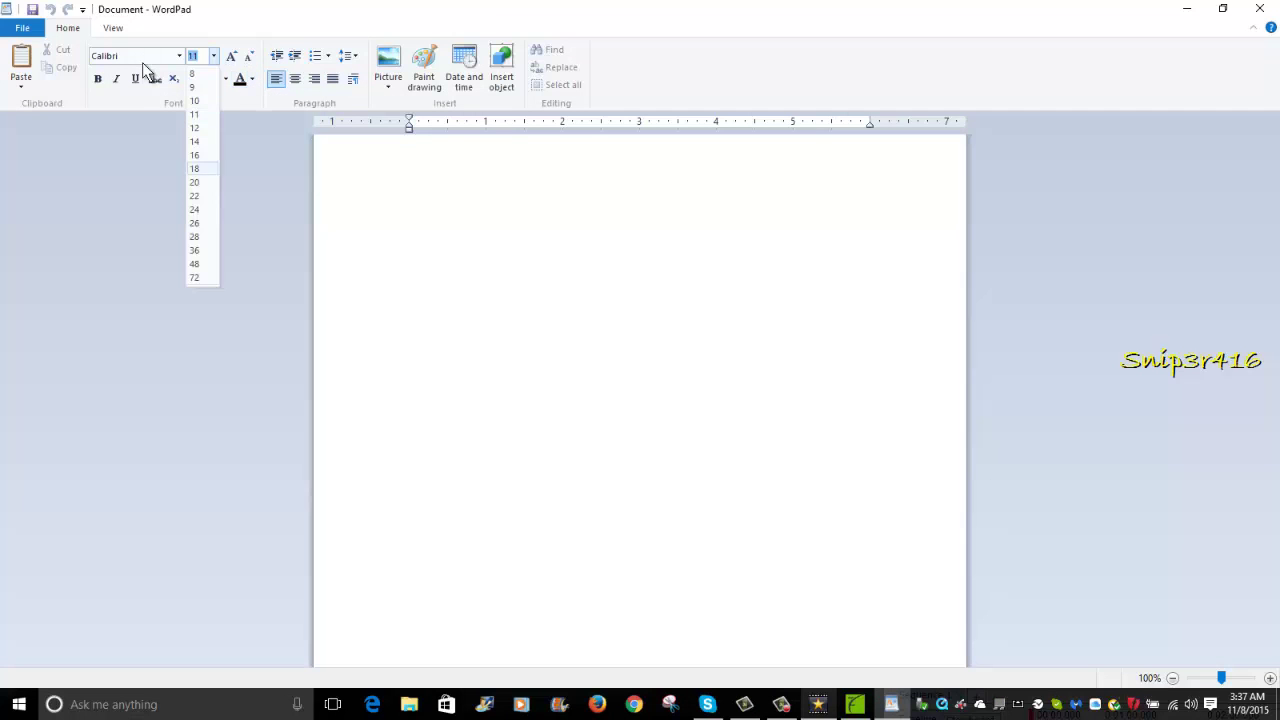
key("Return")
Write "WELLLLLLLLLLLLLLLLLLLLLLLLLLLLLL THE FUCK +__+" as the document's first line, followed by a blank line.
key("Caps_Lock")
type("W")
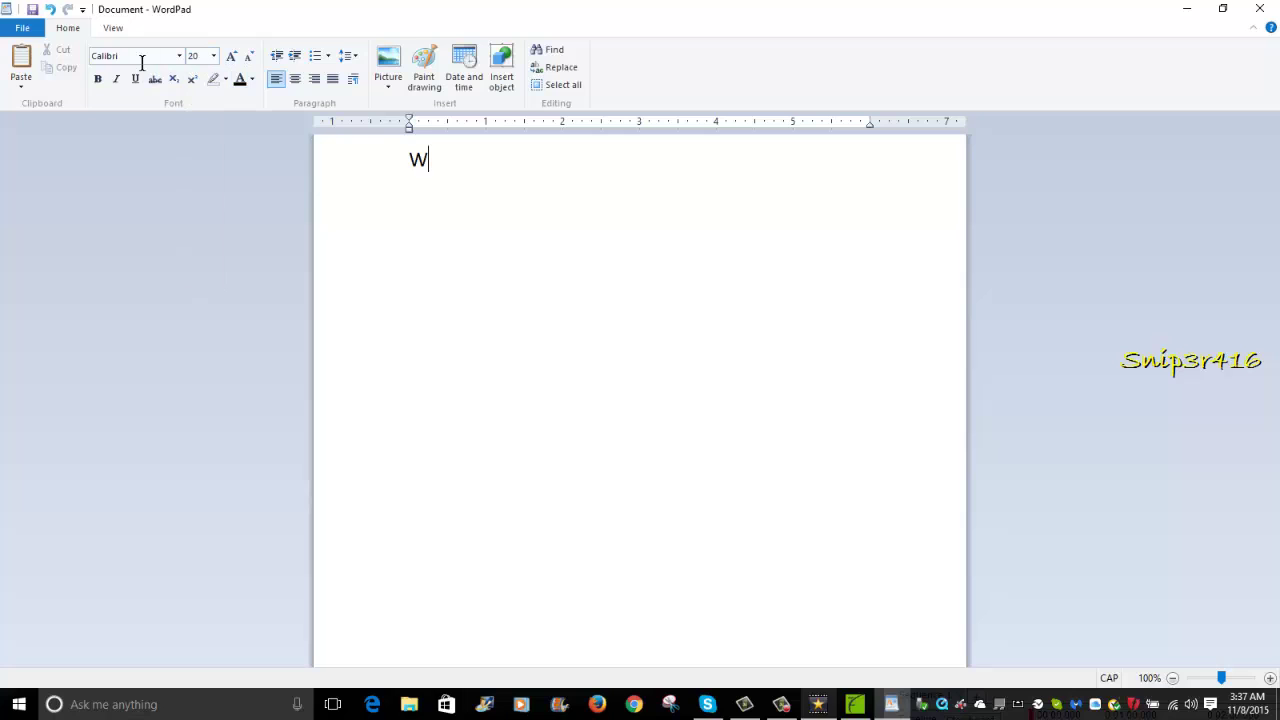
type("ELLLLLLLLLLLLLLLLLLLLLLLLLLLLLL THE ")
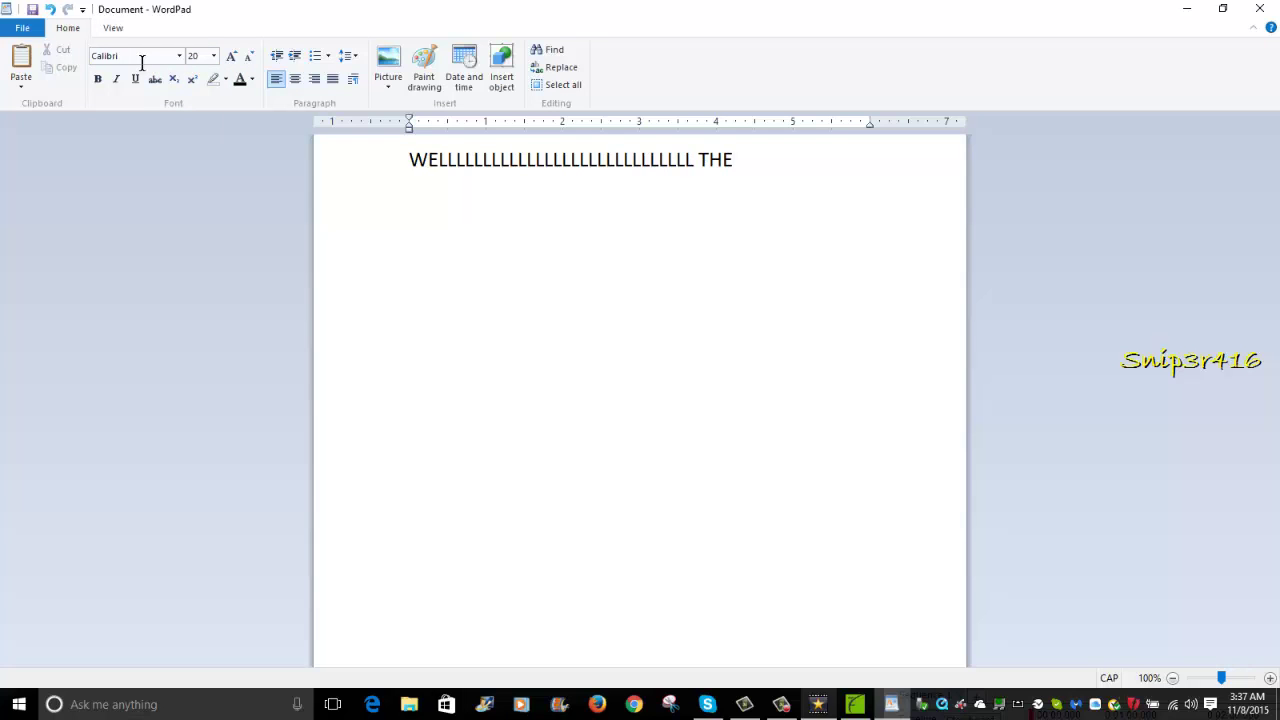
type("FUC")
type("K _")
type("=-")
key("BackSpace")
key("BackSpace")
key("BackSpace")
type("_")
key("BackSpace")
type("+-")
key("BackSpace")
type("__+")
key("Return")
Add the text "MY gibbed crashed ): so thats the end watch thi" below the blank line.
type("MY ")
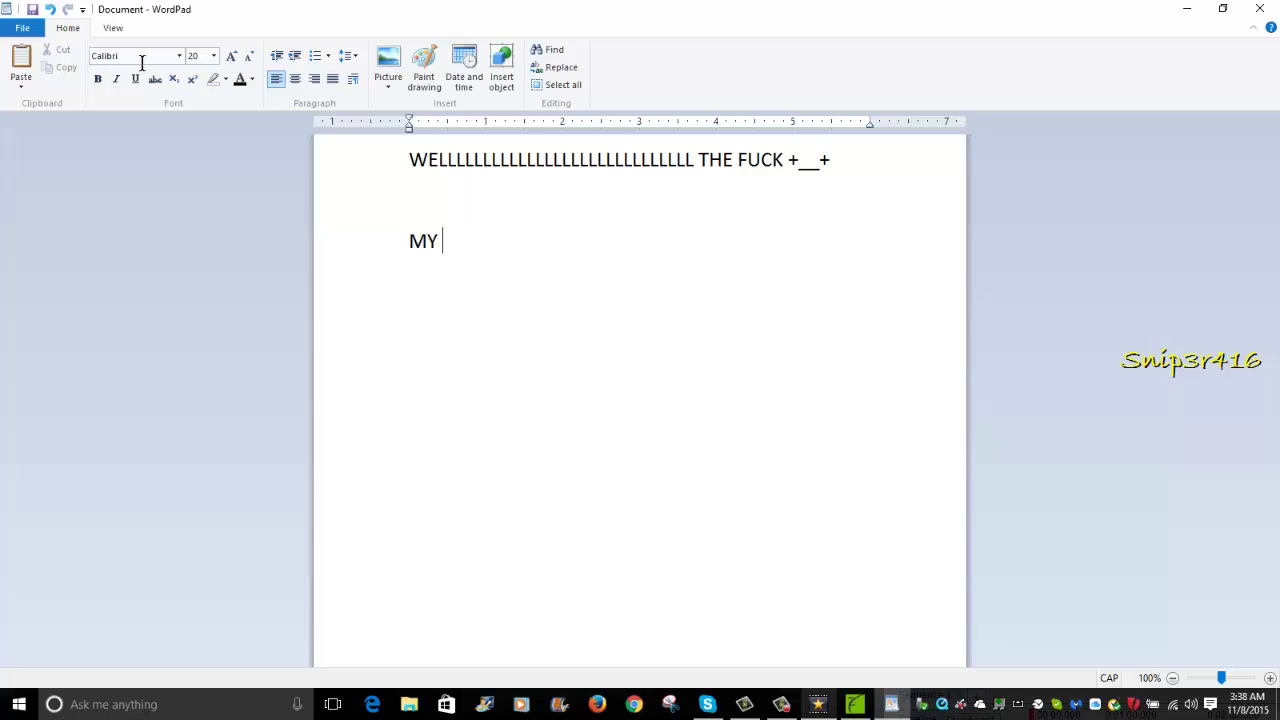
type("gibbed ")
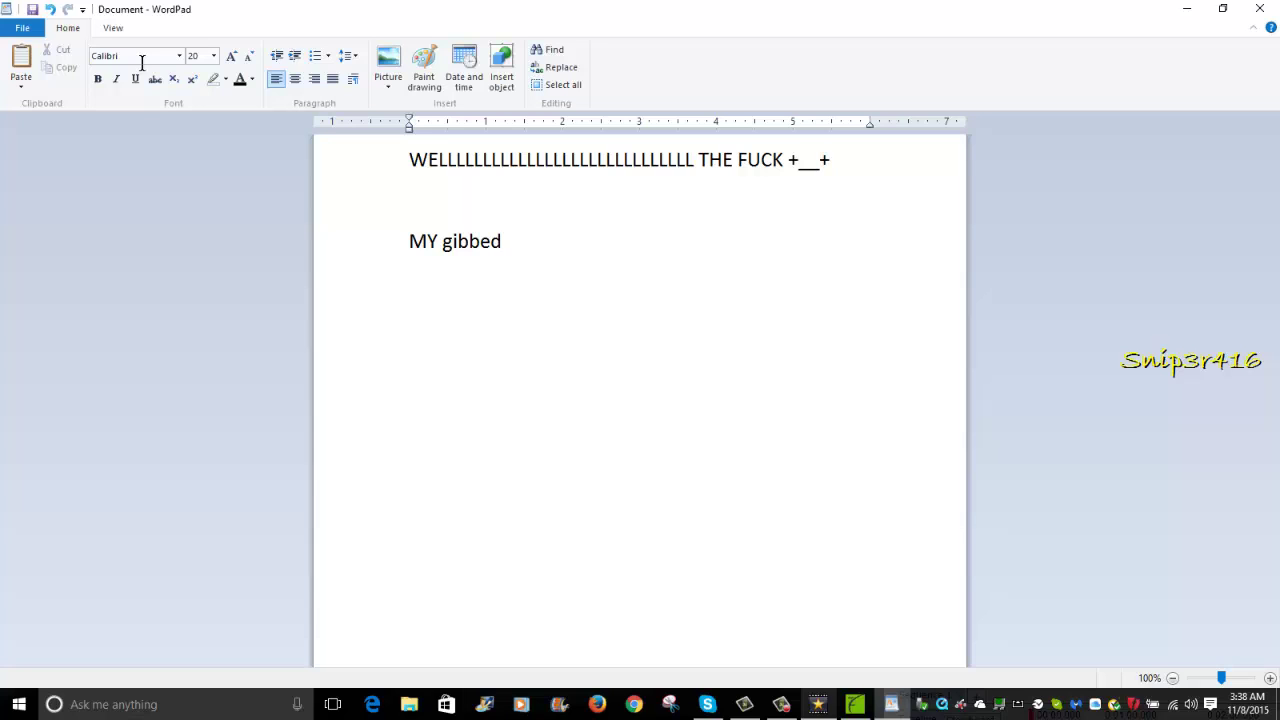
type("crashed (")
key("BackSpace")
type(": so")
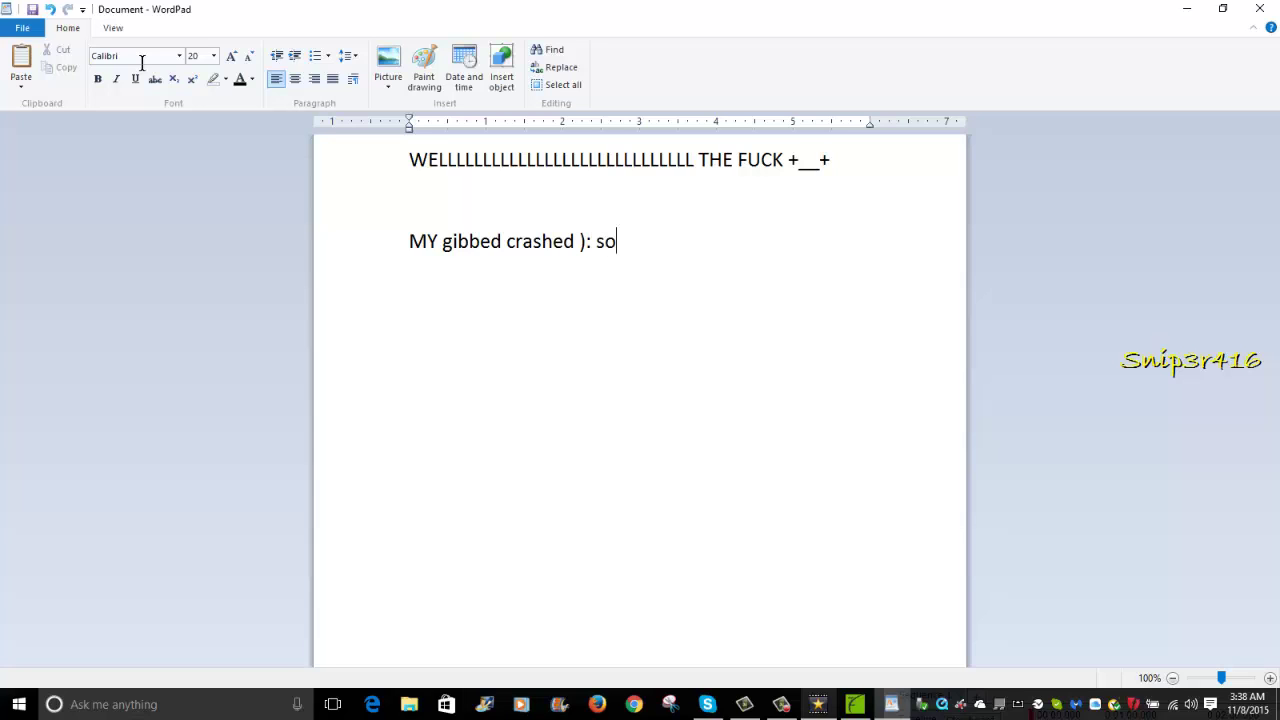
type(" thats the e")
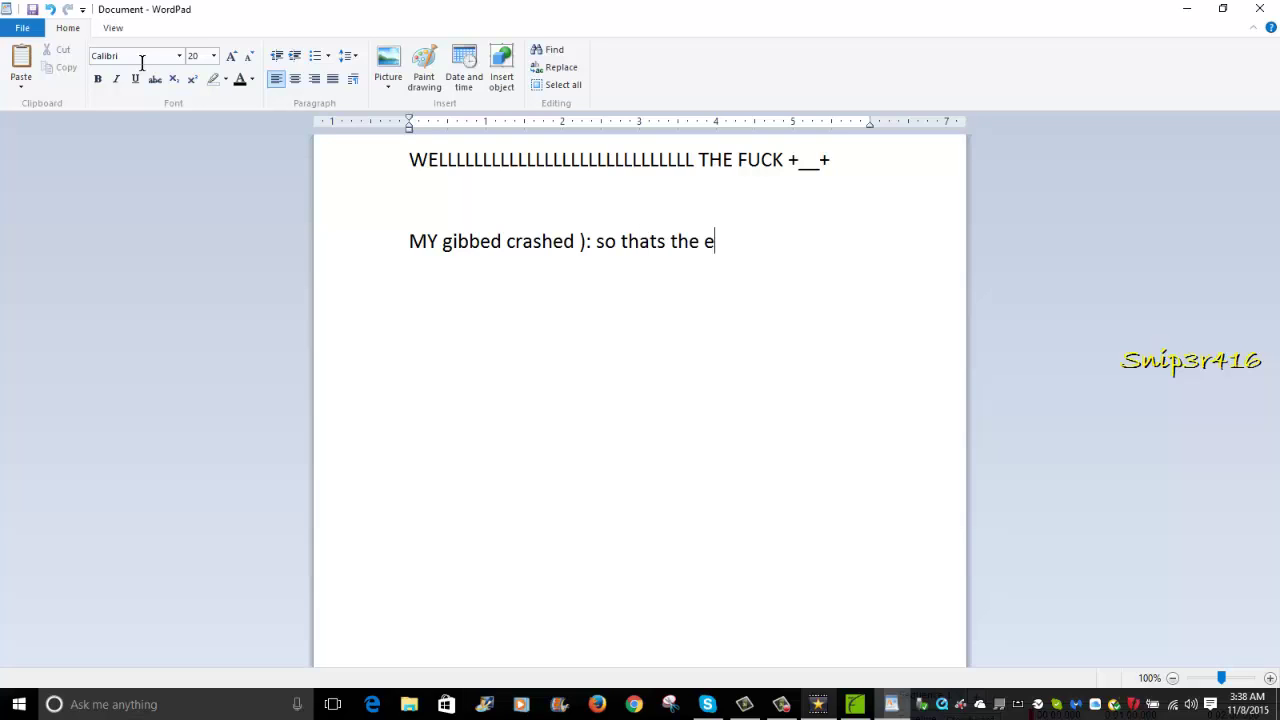
type("nd watch thi")
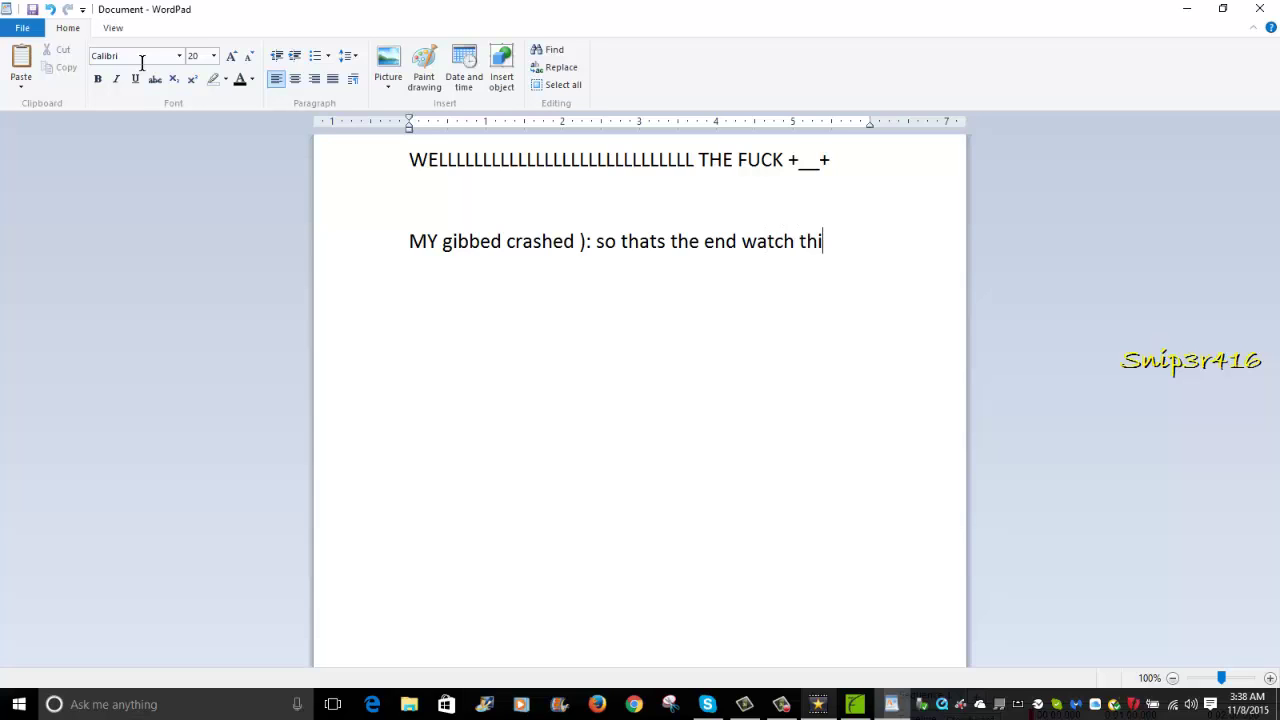
Trim the crash sentence so it ends with "so thats the end", and leave a blank line below it.
key("BackSpace")
key("BackSpace")
key("BackSpace")
key("BackSpace")
key("BackSpace")
key("BackSpace")
key("BackSpace")
key("BackSpace")
key("BackSpace")
key("BackSpace")
key("BackSpace")
type("n")
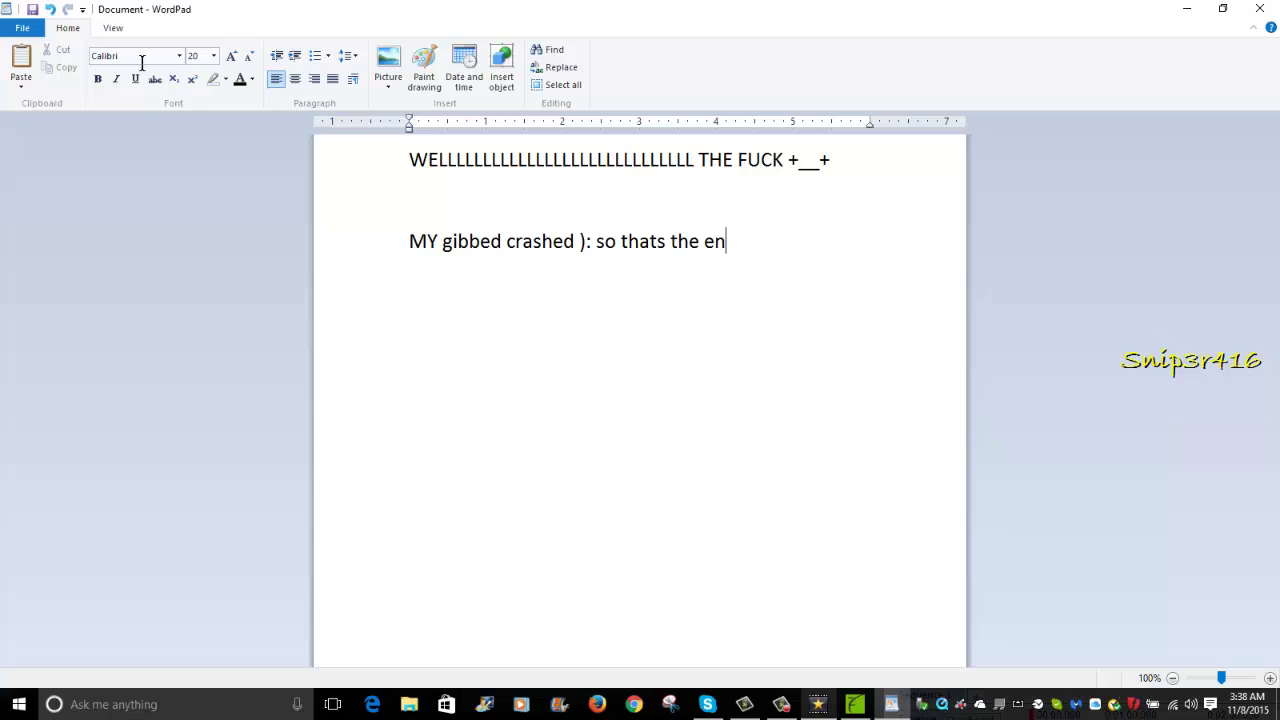
type("d Yhna")
key("BackSpace")
key("BackSpace")
key("BackSpace")
key("BackSpace")
key("BackSpace")
Write a closing message in capitals on three separate lines: "THANKK", "4" and "WATCH".
key("Caps_Lock")
type("THANKS")
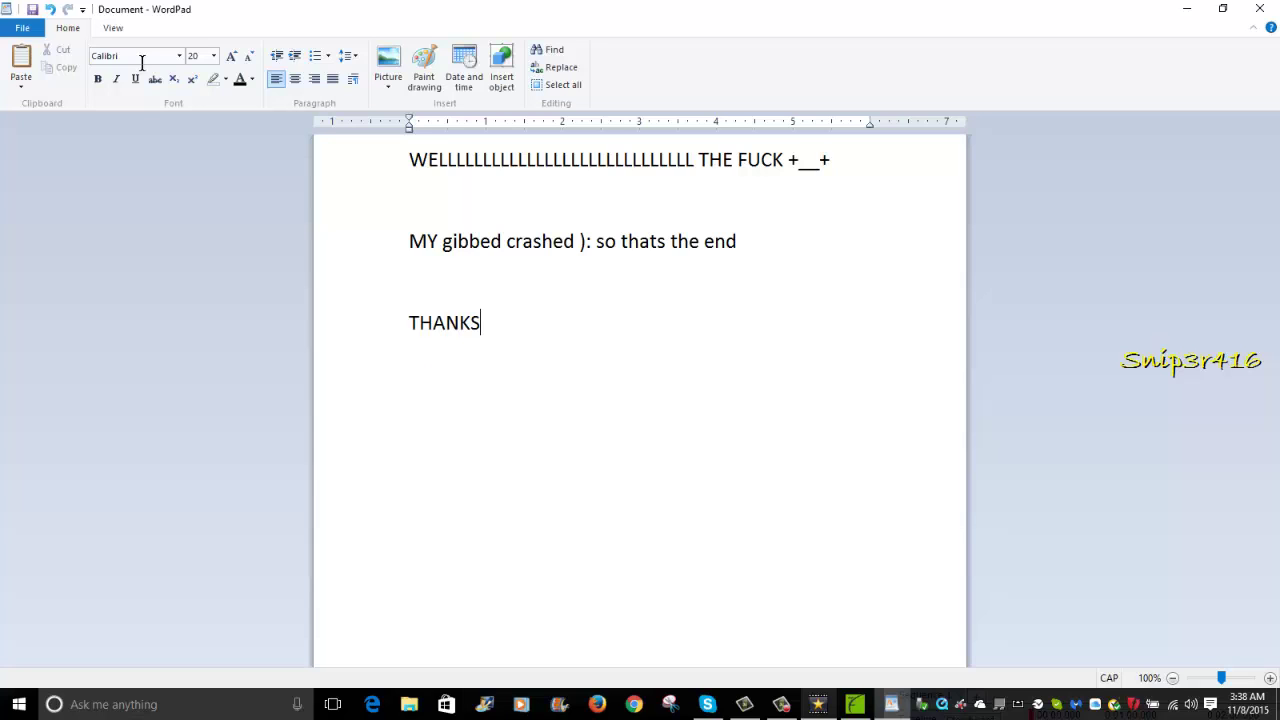
key("BackSpace")
type("K")
key("Return")
type("4 ")
type("WATCH")
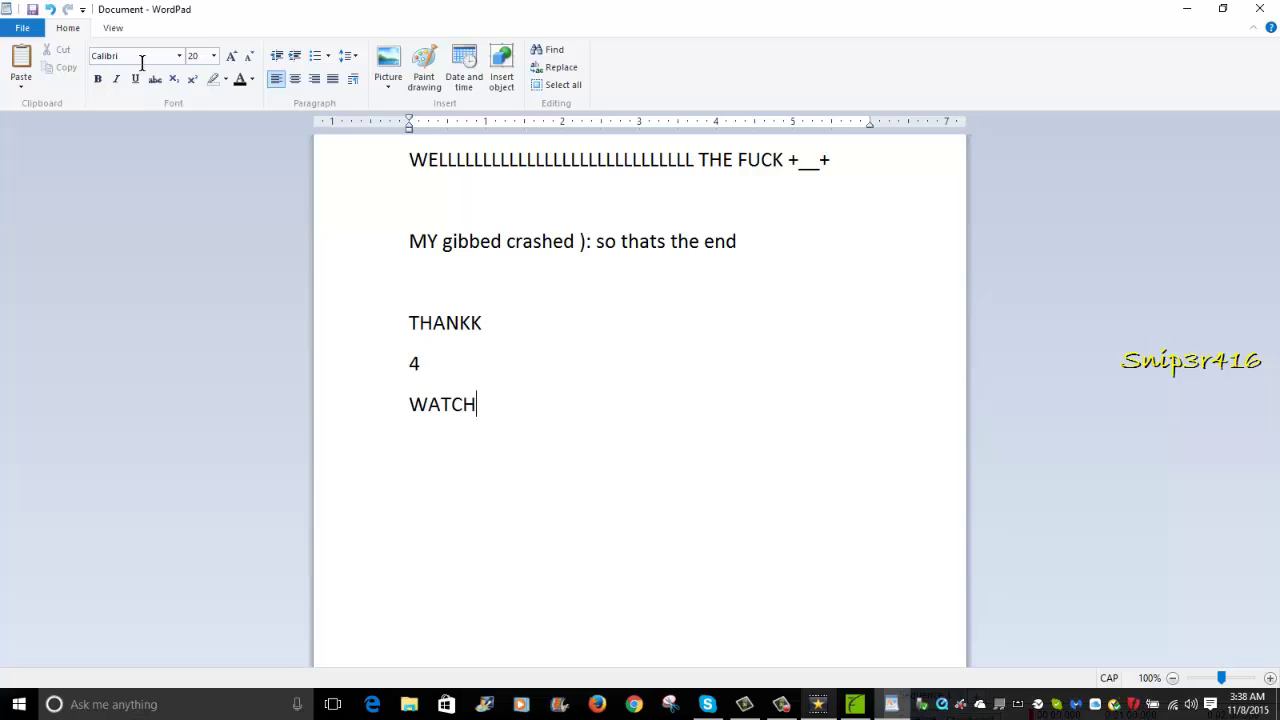